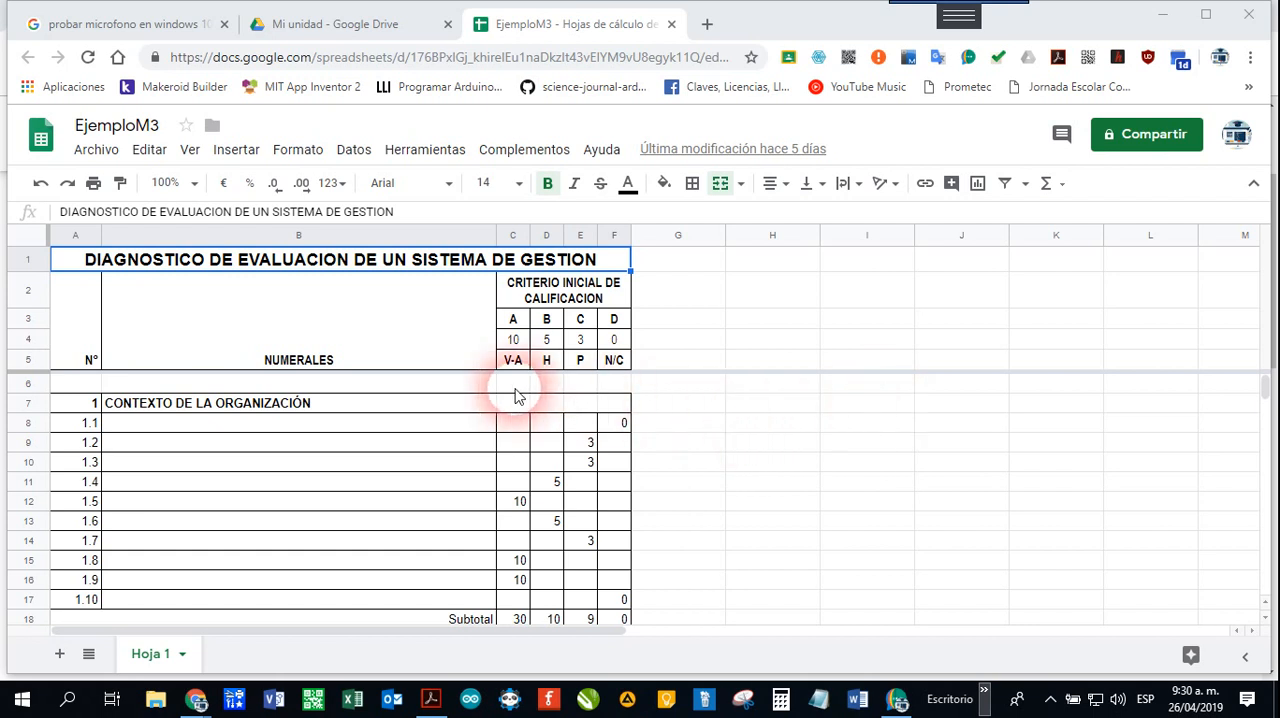
Step: Look through the whole EjemploM3 diagnostic sheet, from its header and numbered sections to the management results
scroll(515, 405, "down", 6)
scroll(520, 418, "down", 3)
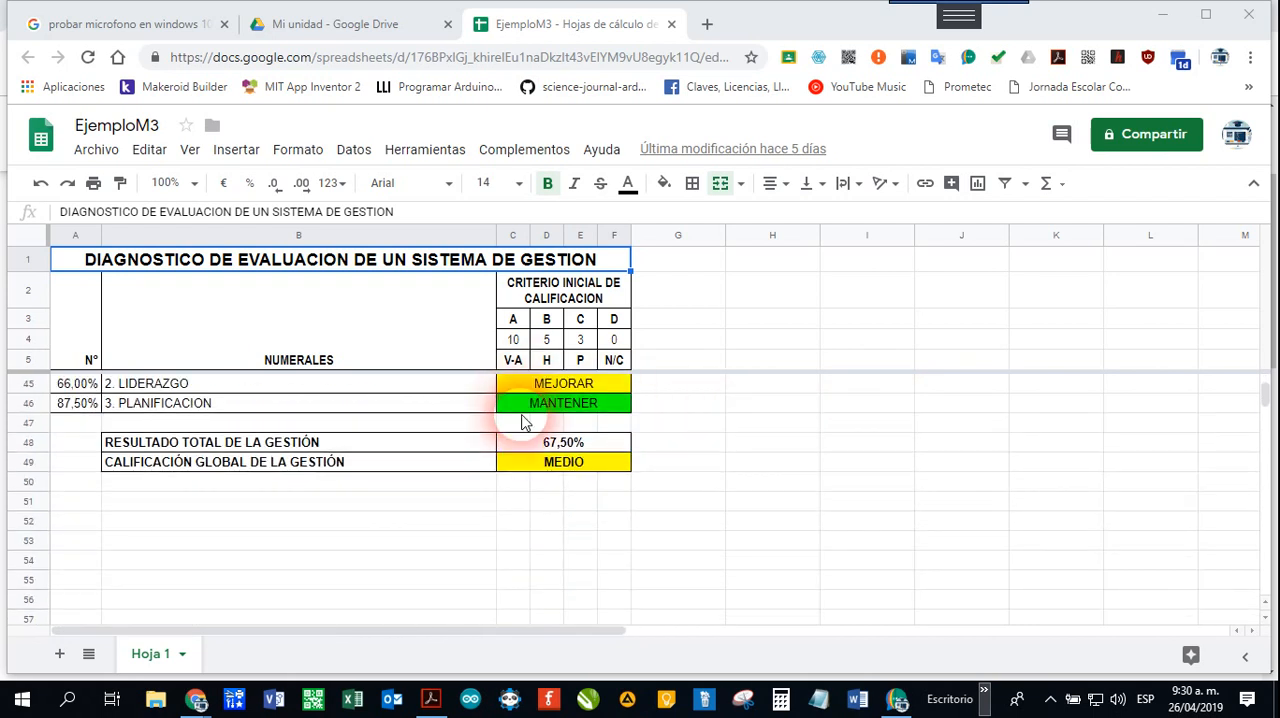
scroll(522, 420, "up", 4)
scroll(522, 420, "down", 5)
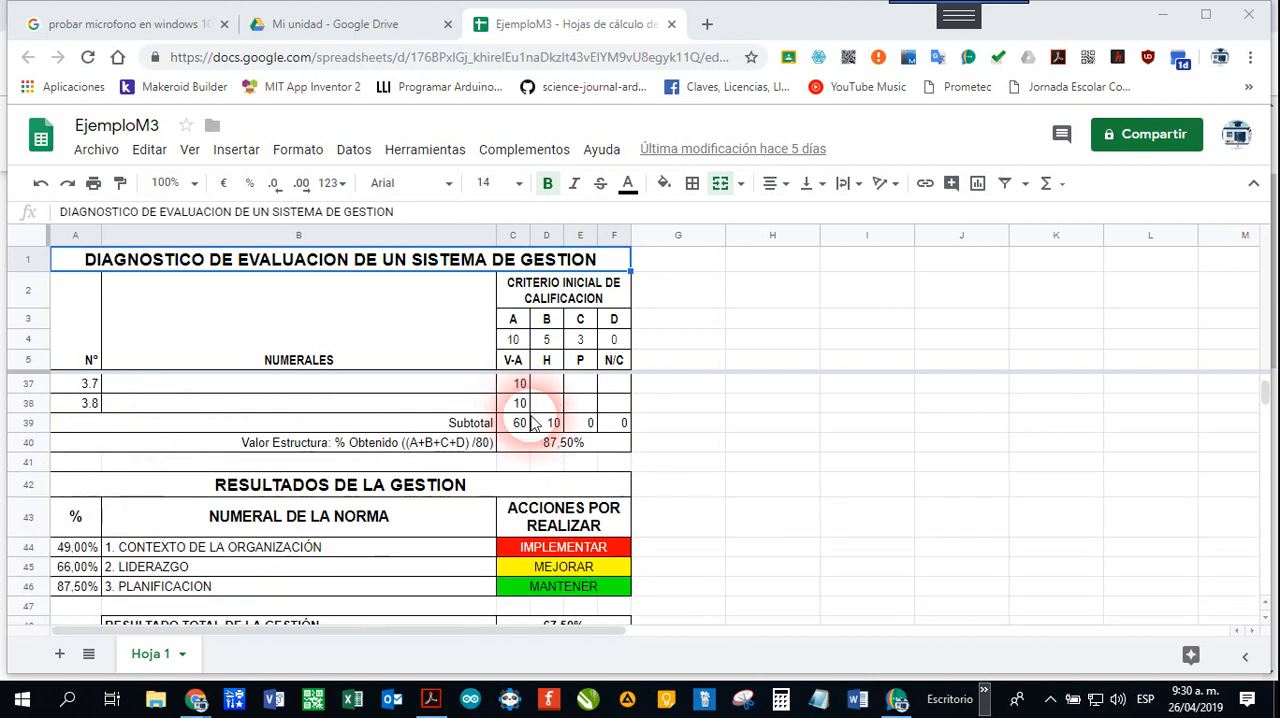
scroll(530, 420, "up", 2)
scroll(530, 420, "up", 8)
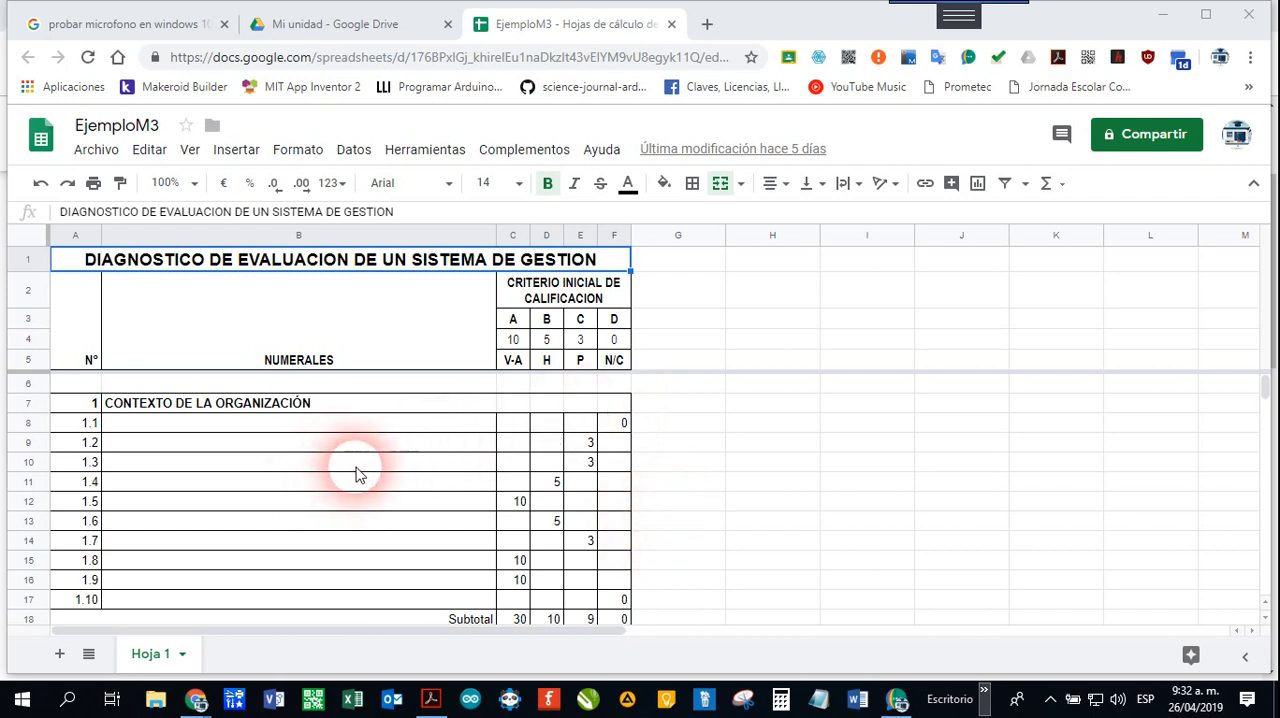
scroll(366, 471, "down", 1)
scroll(364, 472, "up", 1)
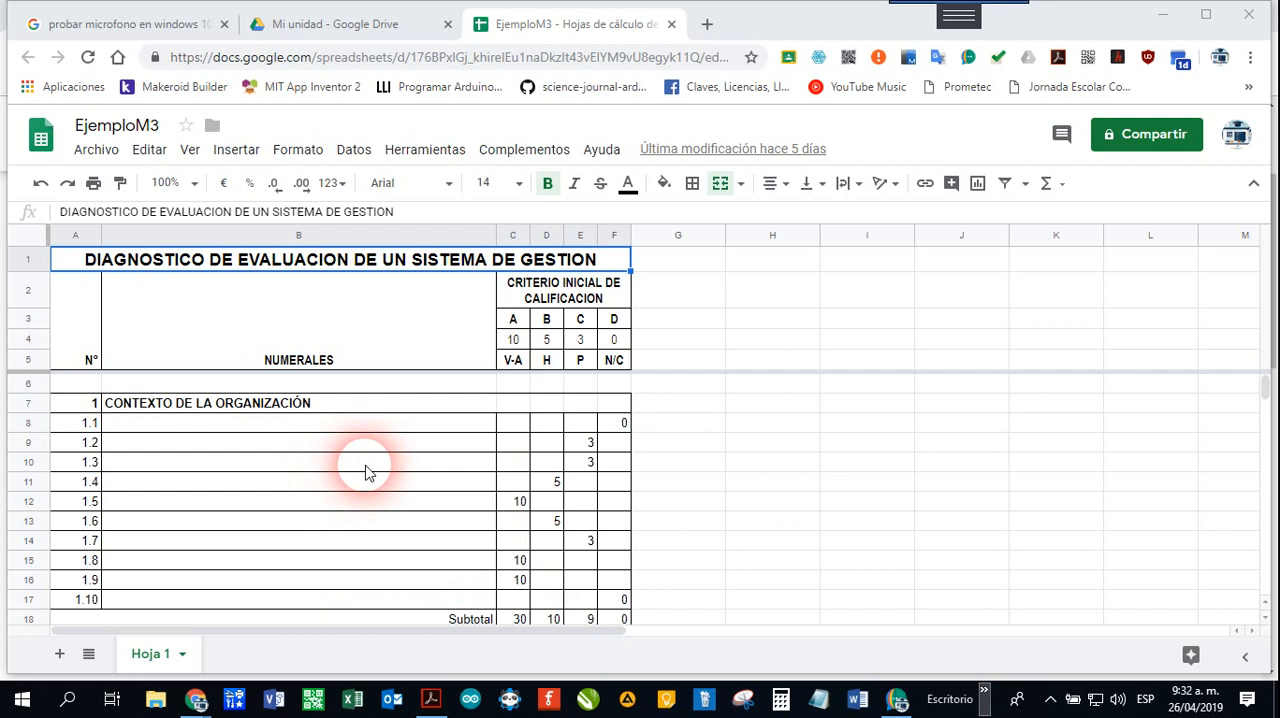
scroll(366, 471, "down", 1)
scroll(366, 471, "up", 1)
scroll(368, 471, "down", 5)
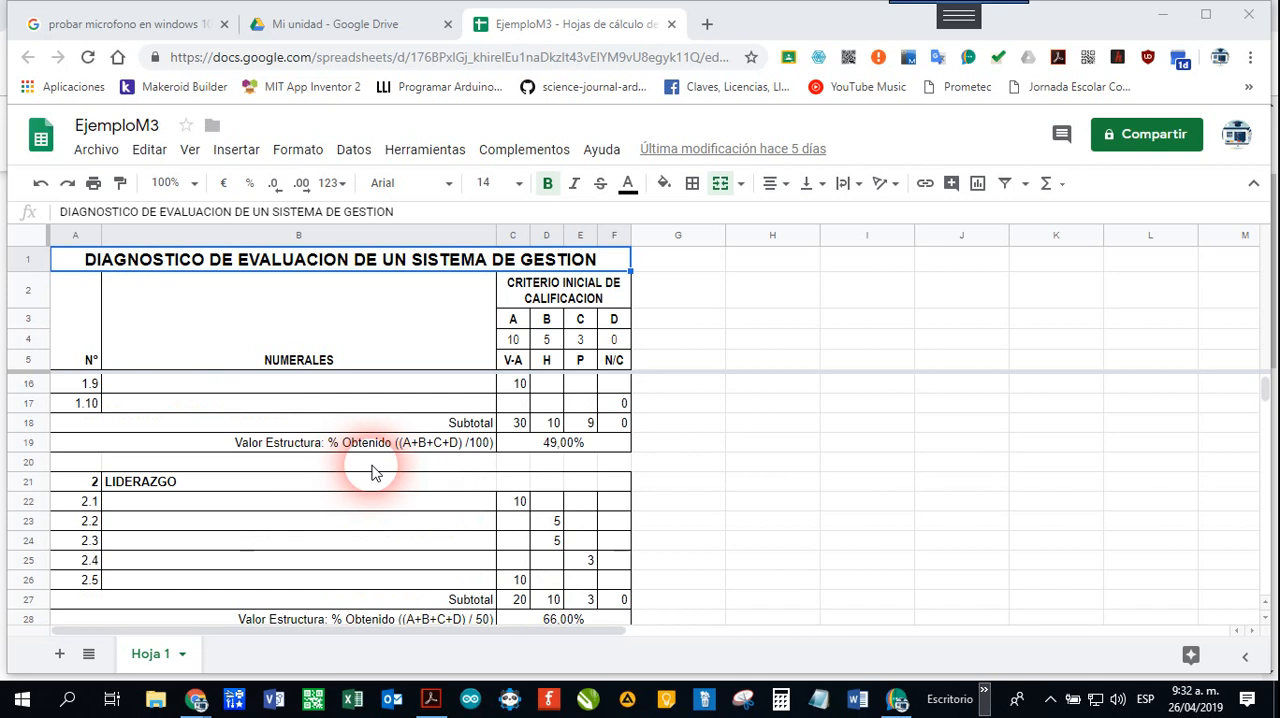
scroll(372, 472, "down", 6)
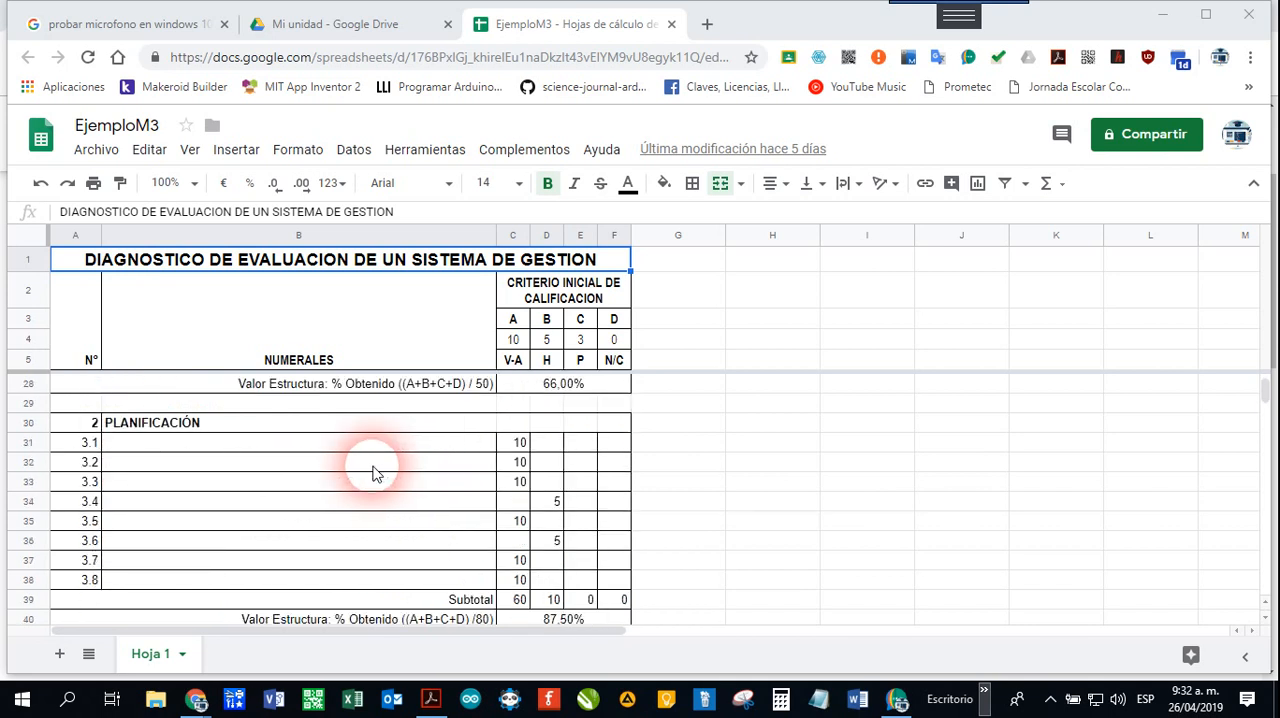
scroll(372, 472, "up", 11)
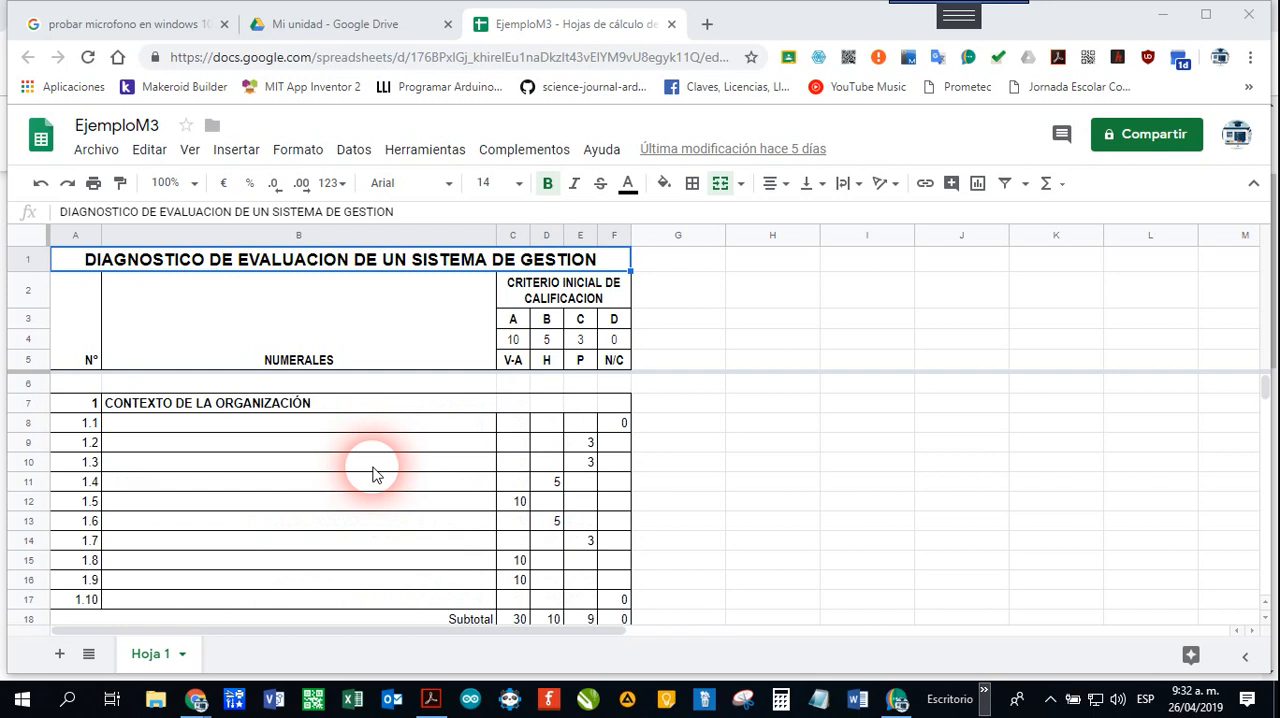
Step: Examine the scores, subtotals and percentage rows of the CONTEXTO DE LA ORGANIZACIÓN, LIDERAZGO and PLANIFICACIÓN sections
scroll(372, 472, "down", 1)
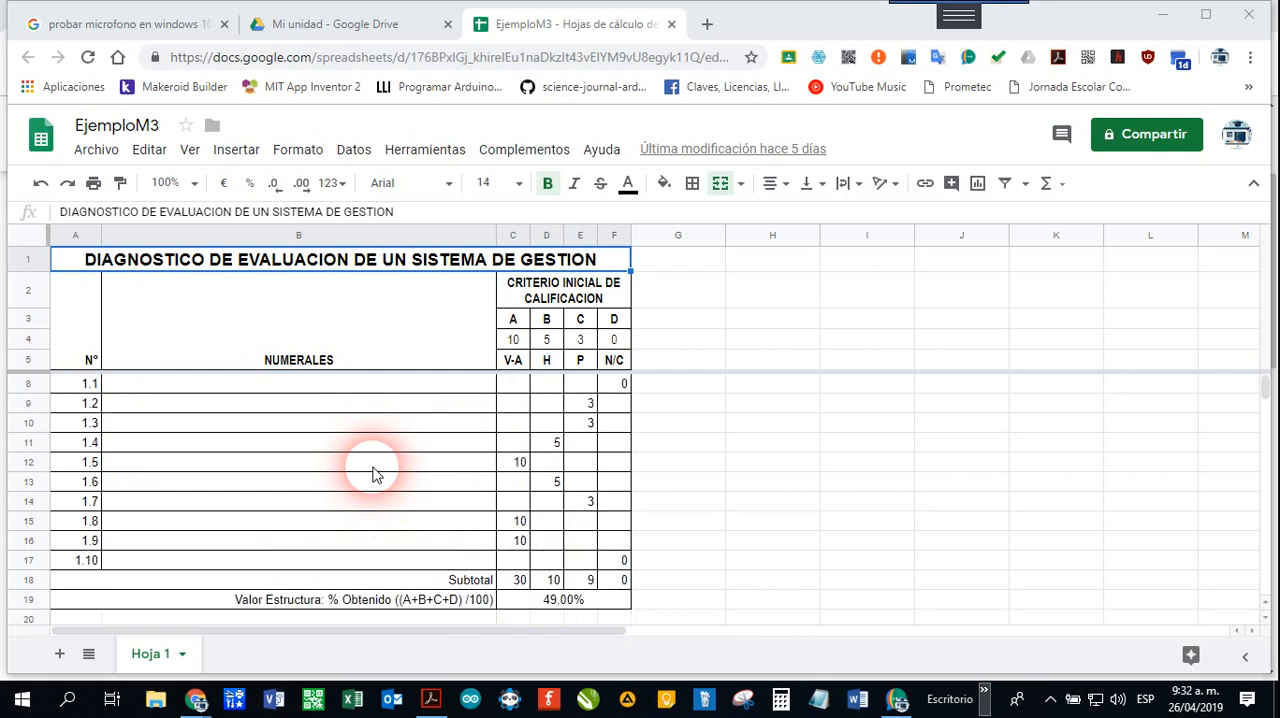
scroll(372, 472, "down", 1)
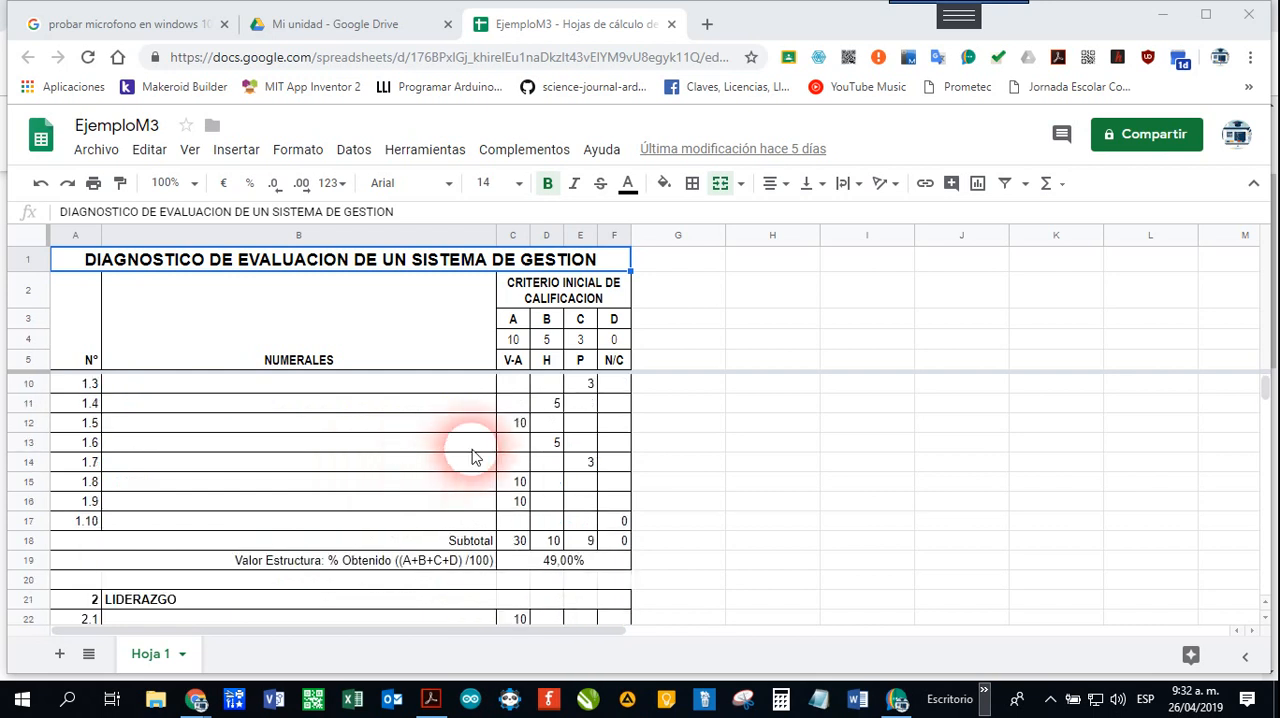
scroll(520, 420, "up", 2)
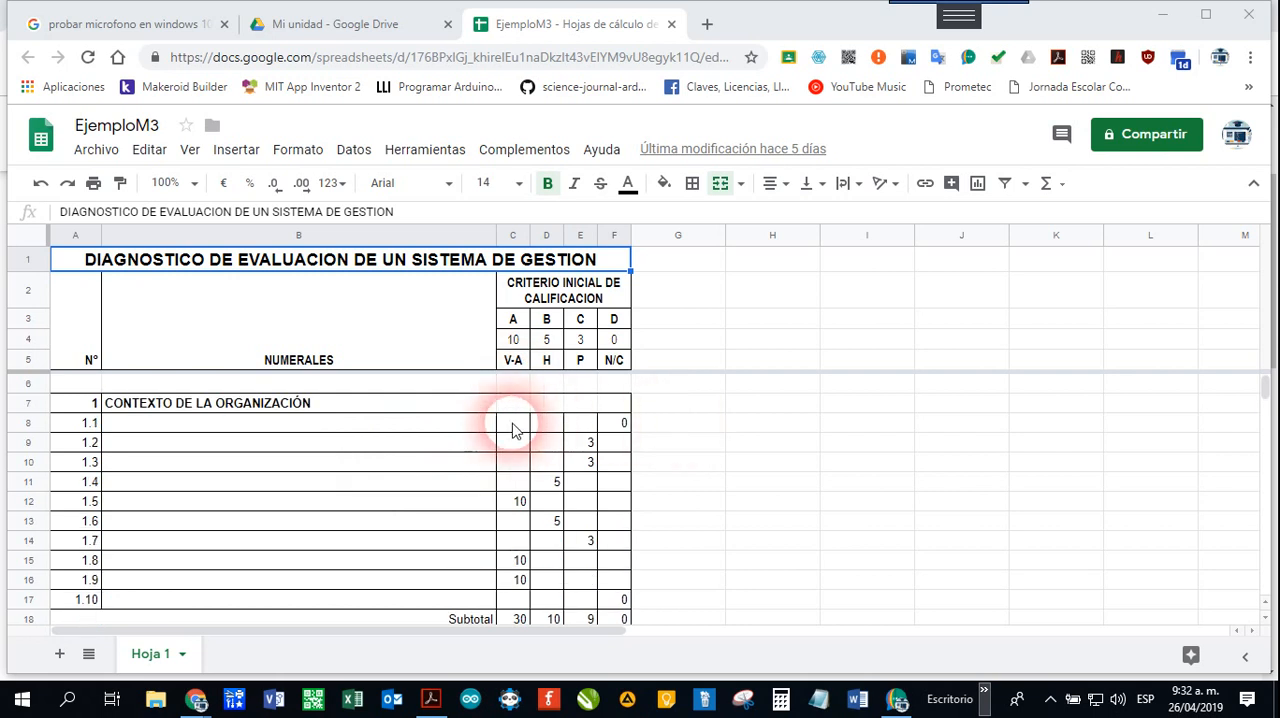
scroll(587, 455, "down", 1)
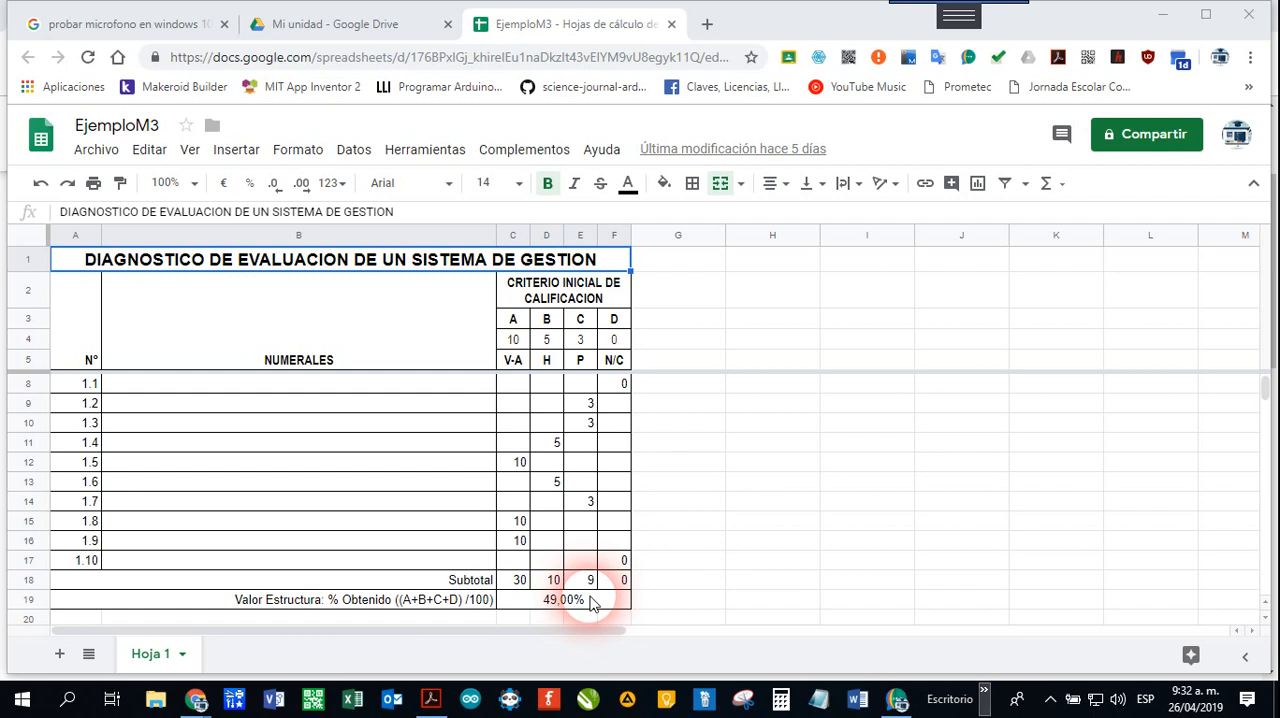
scroll(590, 600, "up", 1)
scroll(600, 600, "down", 3)
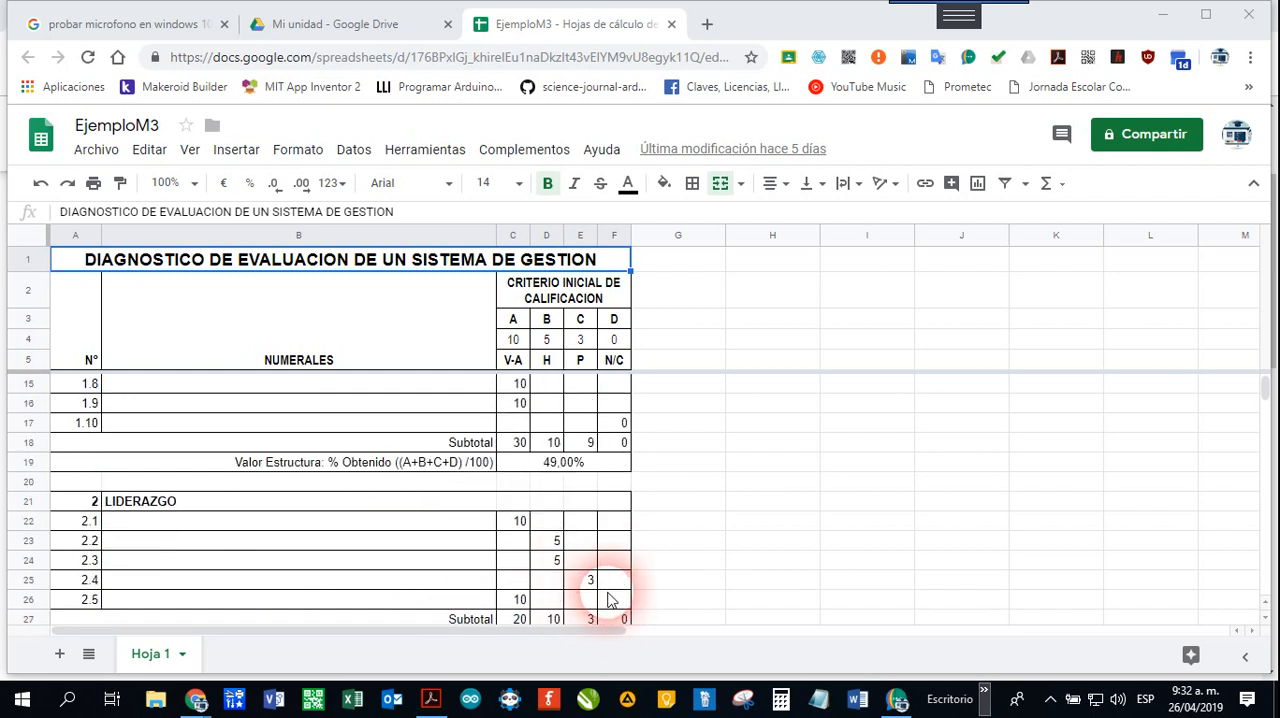
scroll(612, 598, "down", 1)
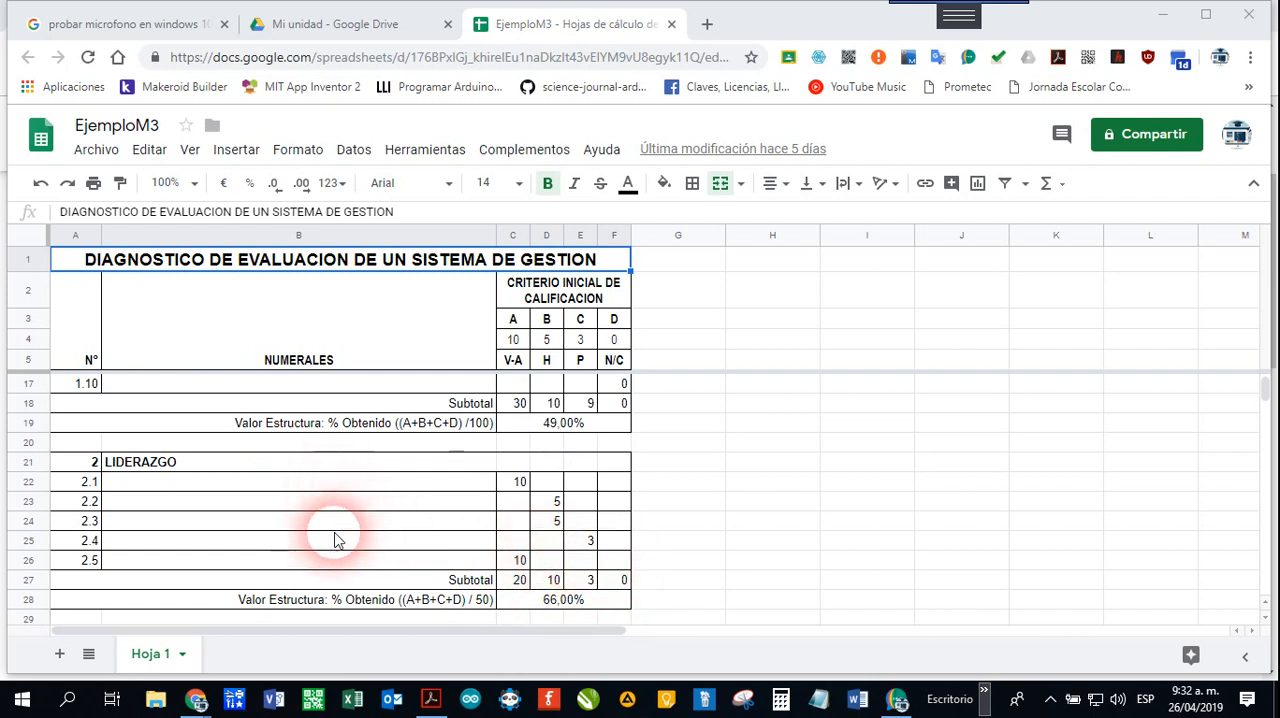
scroll(553, 578, "down", 5)
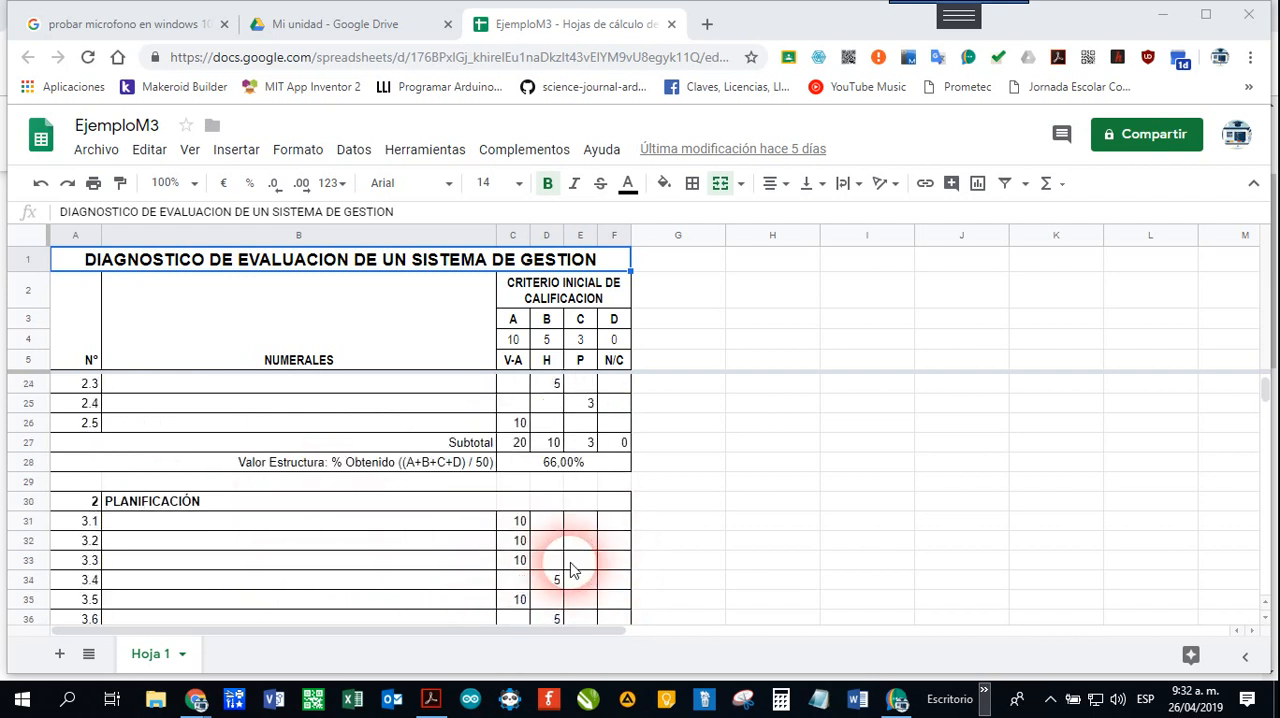
scroll(570, 568, "down", 2)
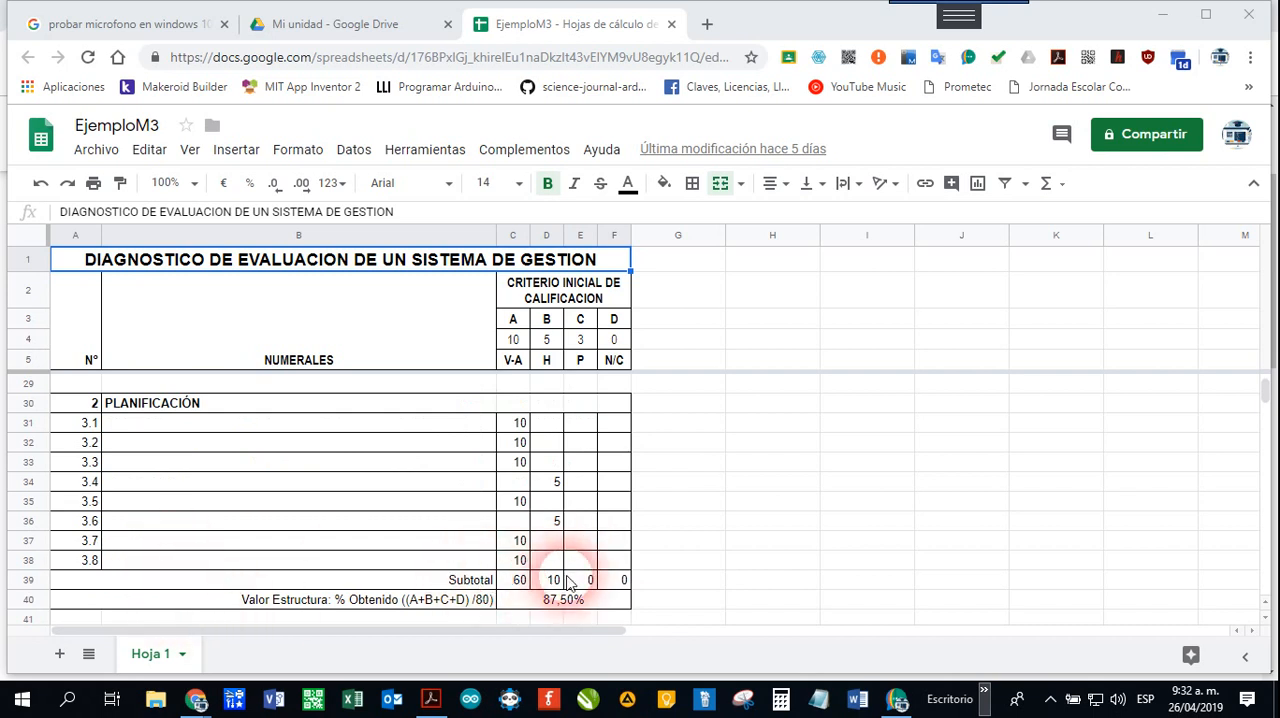
scroll(567, 583, "up", 10)
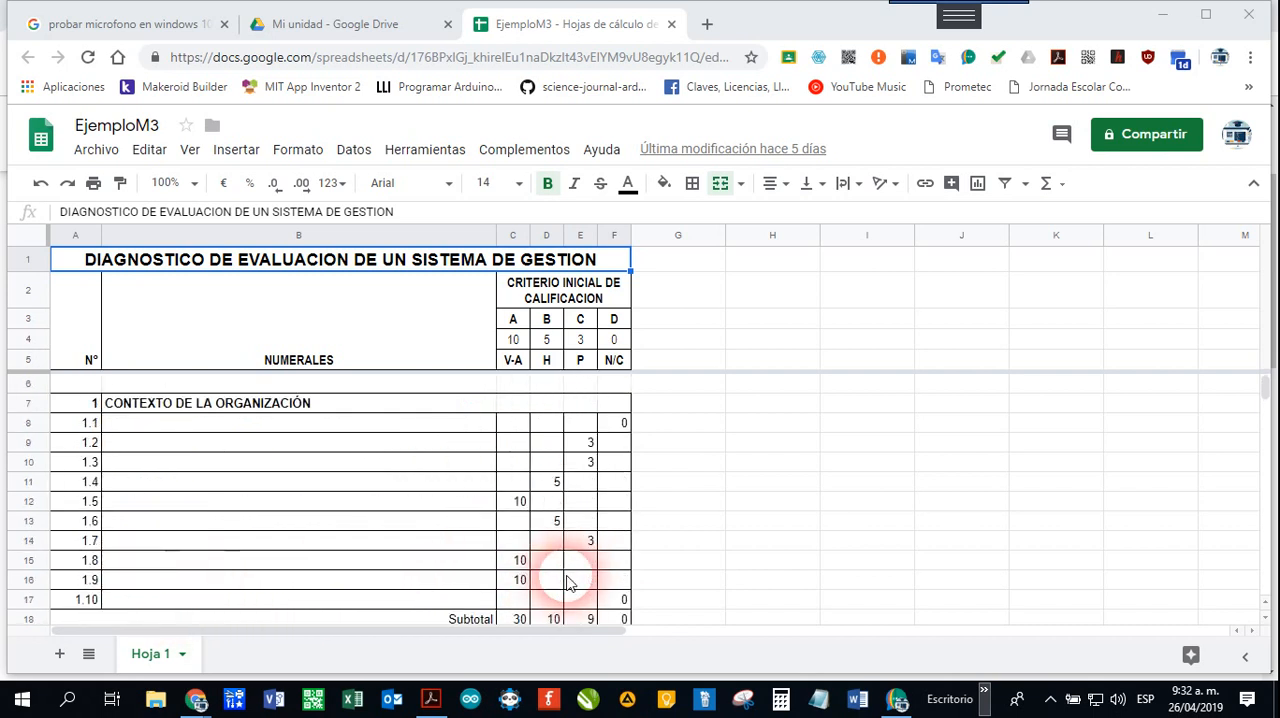
Step: Review each section's obtained percentage and the RESULTADOS DE LA GESTION table with its actions and global rating
scroll(567, 583, "down", 1)
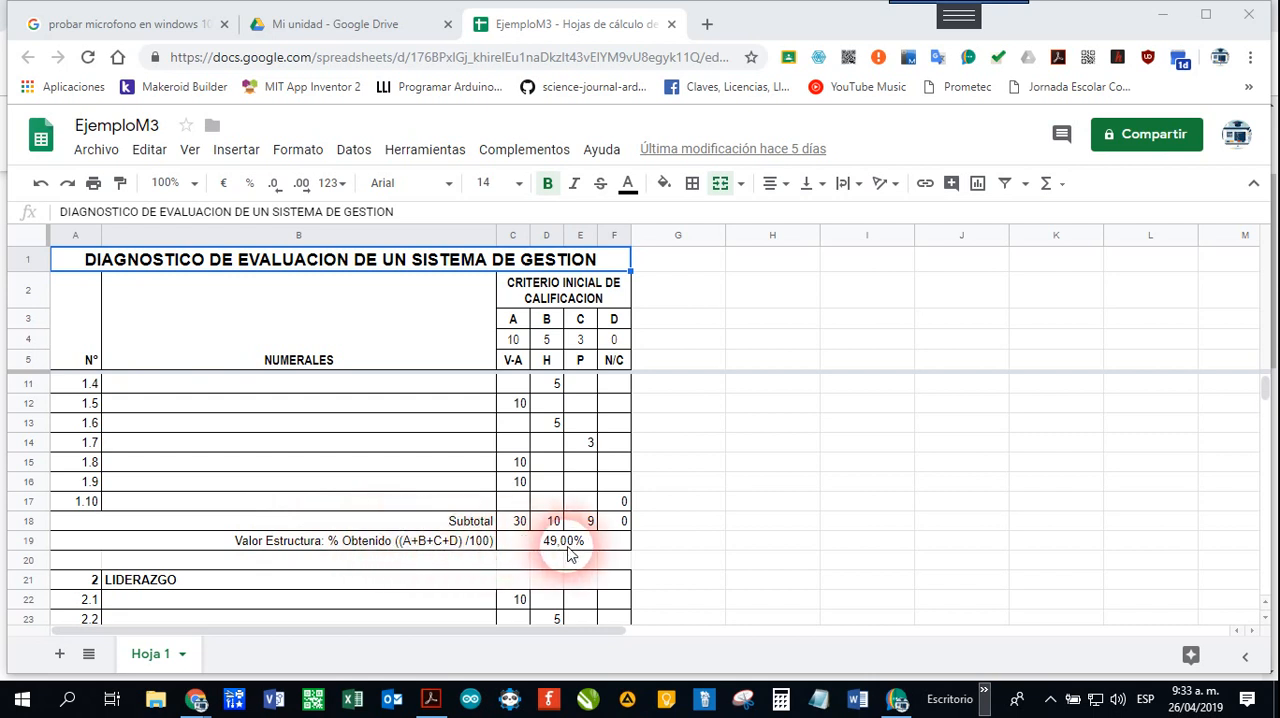
scroll(569, 554, "down", 2)
scroll(576, 487, "up", 1)
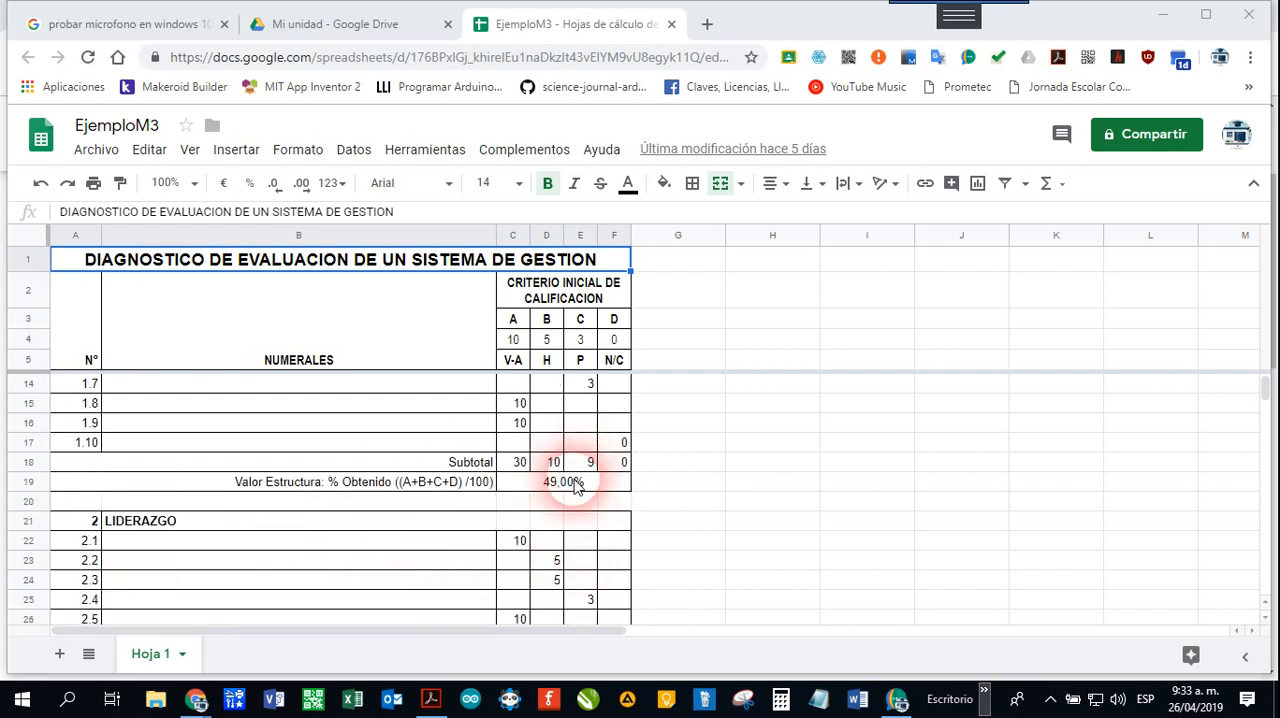
scroll(576, 487, "down", 1)
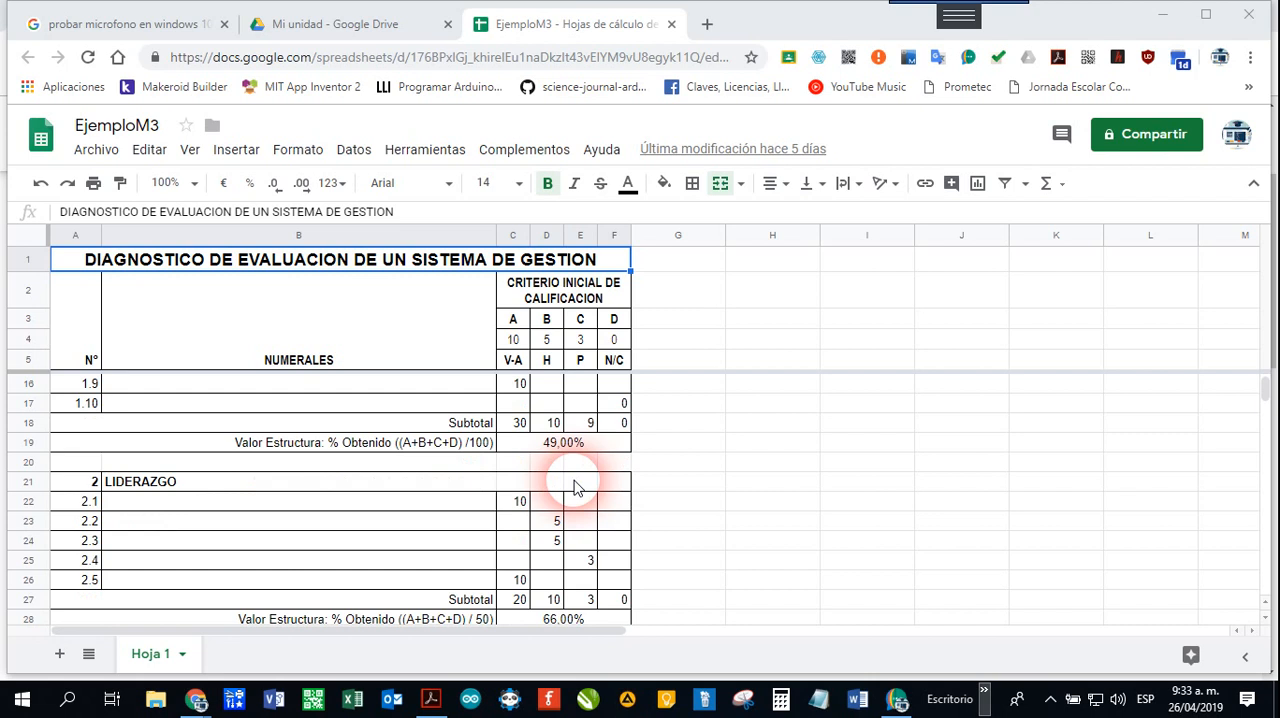
scroll(575, 487, "down", 4)
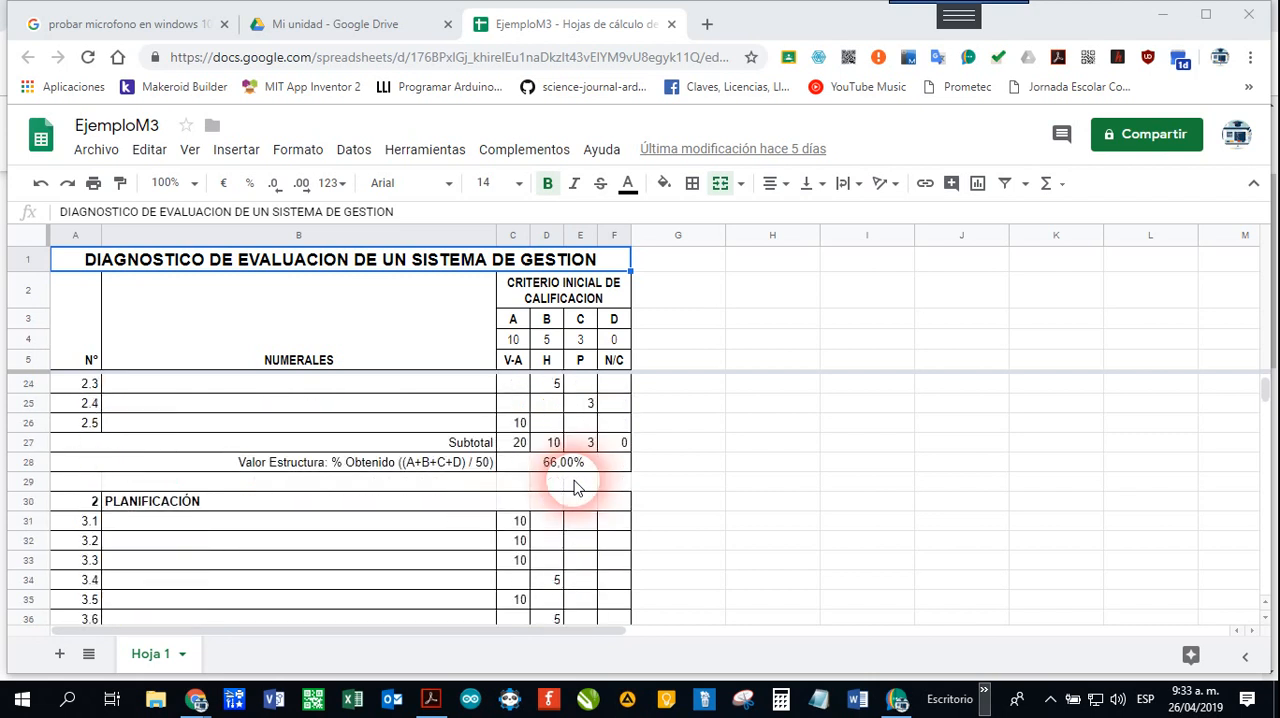
scroll(575, 487, "down", 4)
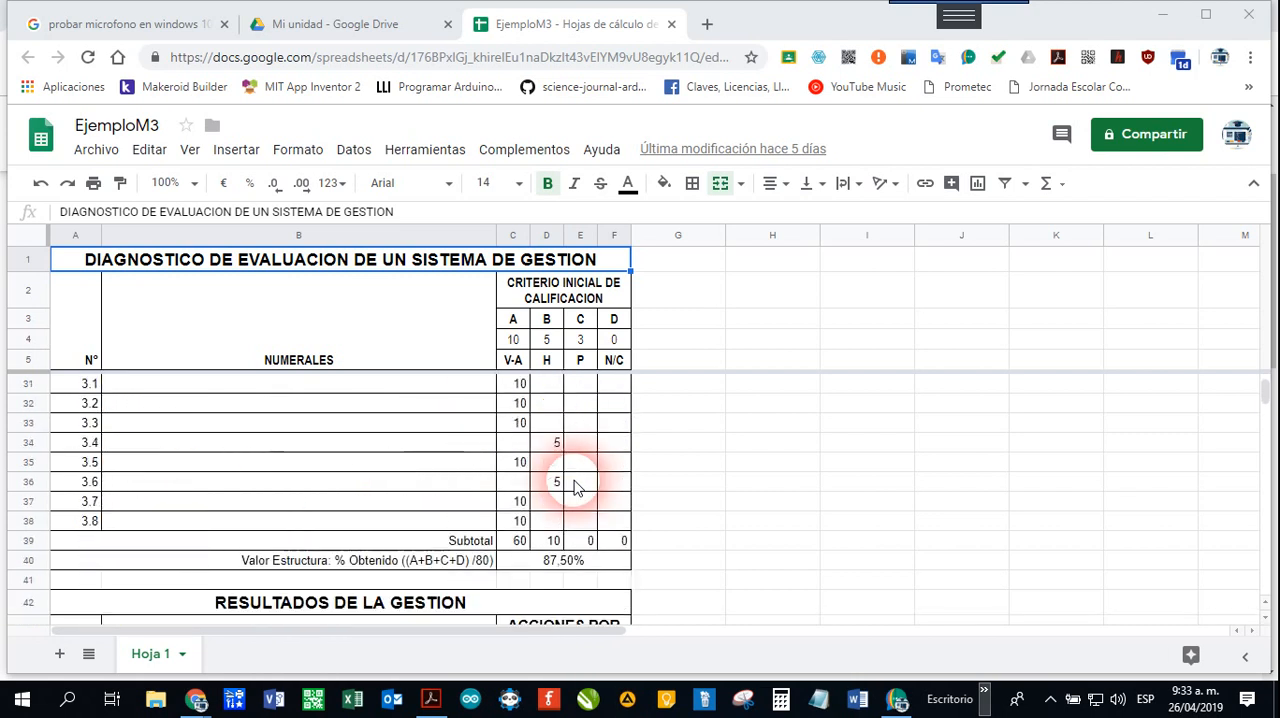
scroll(575, 487, "down", 3)
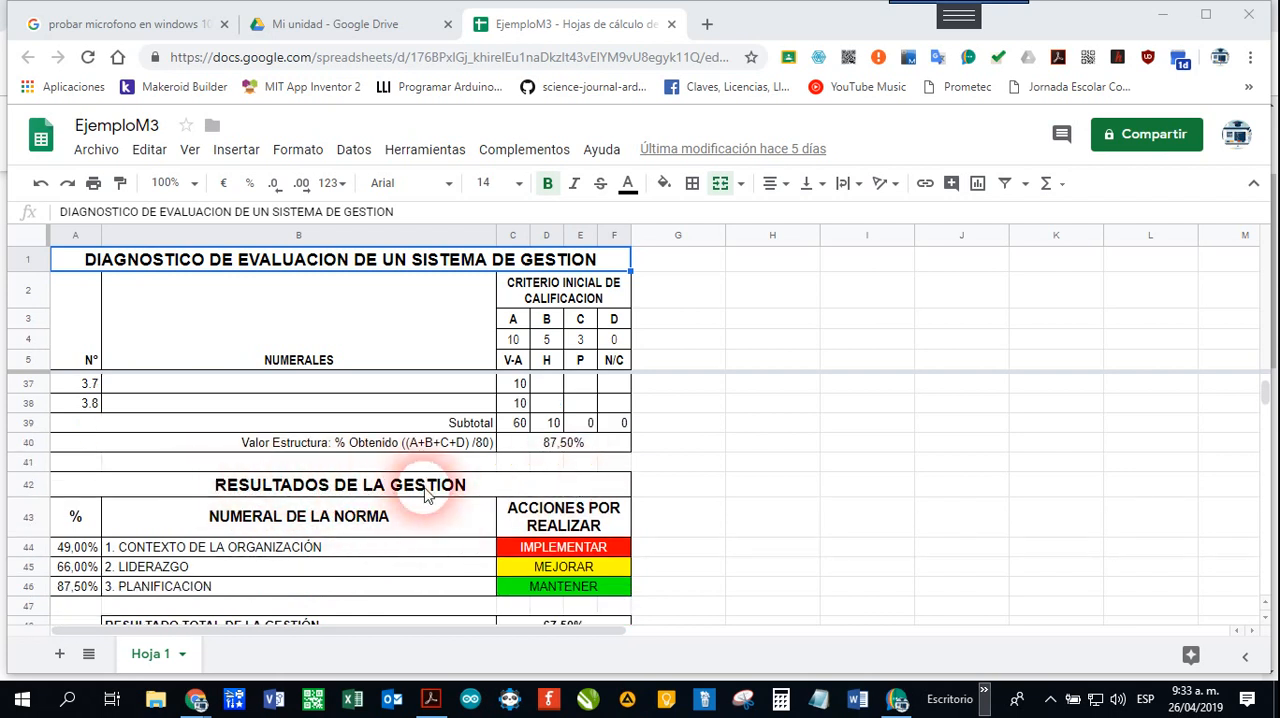
scroll(246, 526, "down", 1)
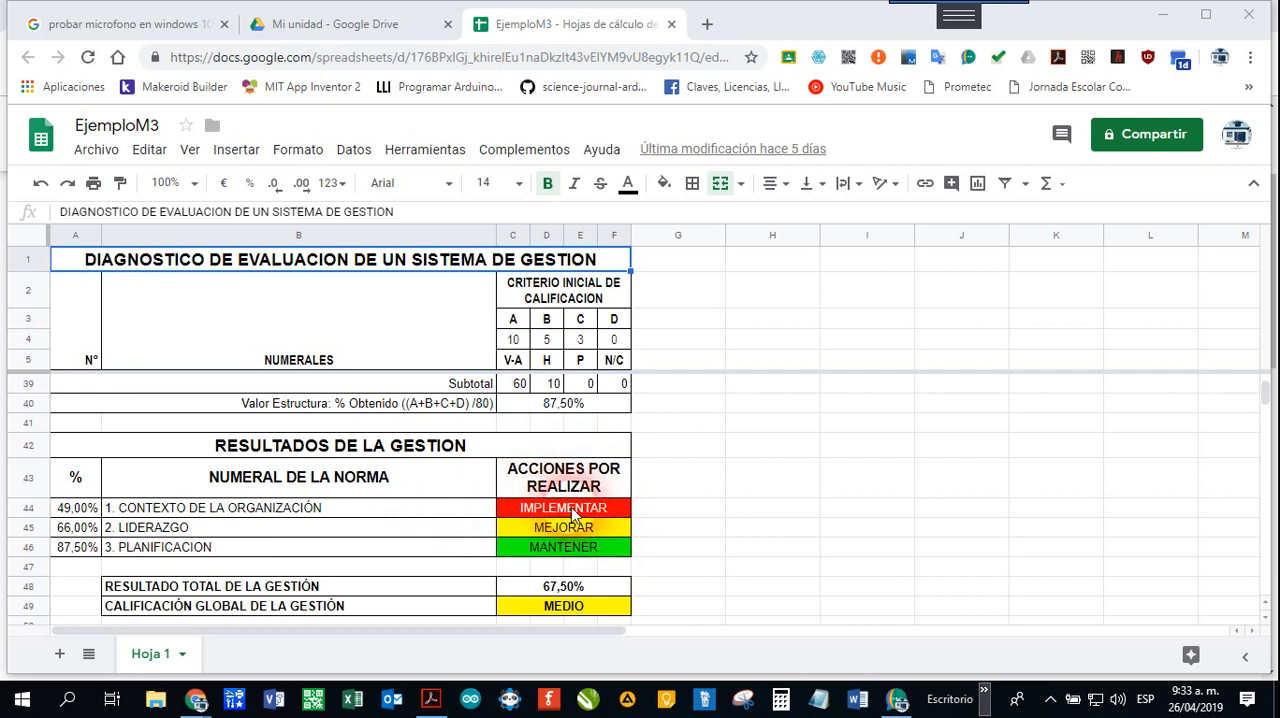
scroll(567, 530, "down", 1)
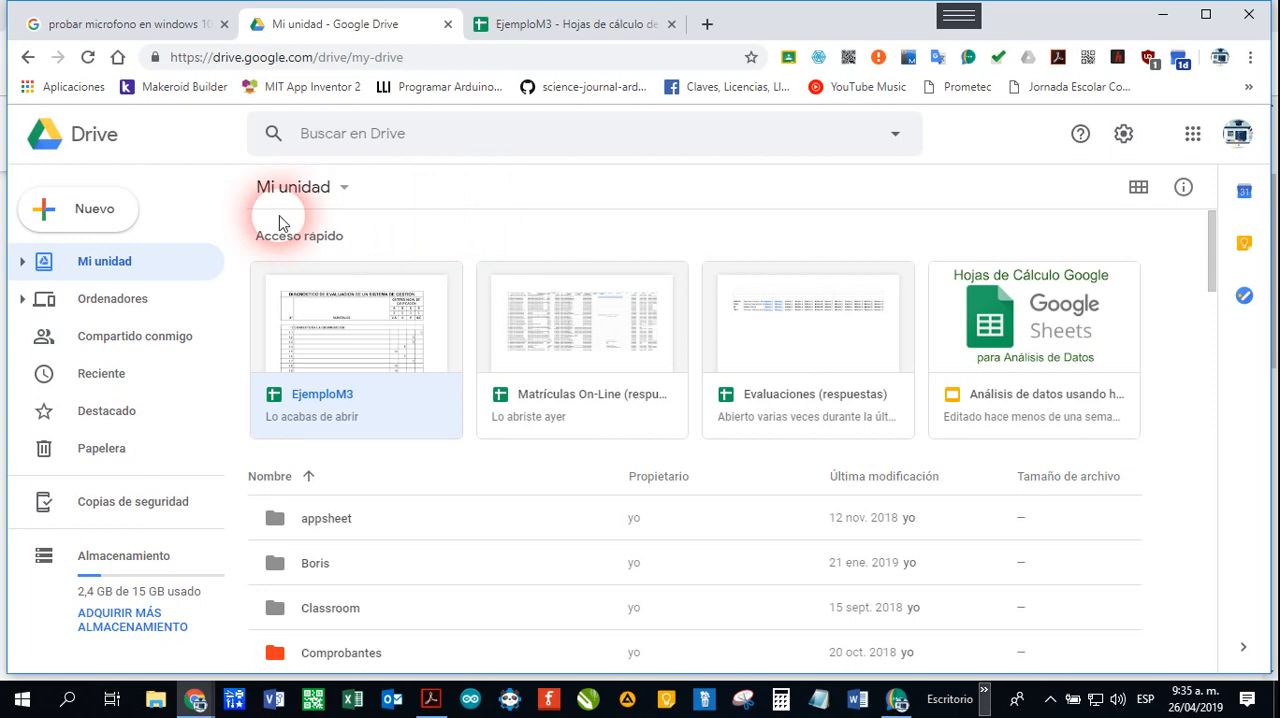
Step: Create a new blank Google Sheets spreadsheet in Drive's Mi unidad
left_click(91, 227)
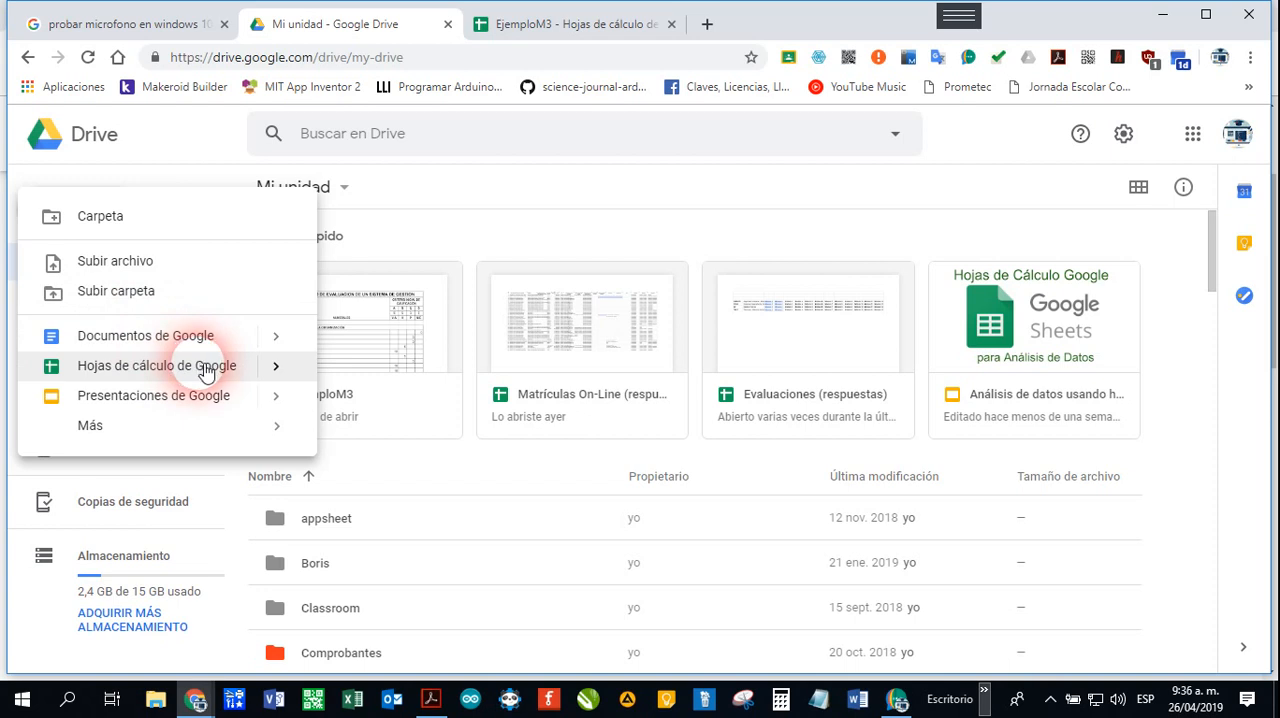
mouse_move(277, 367)
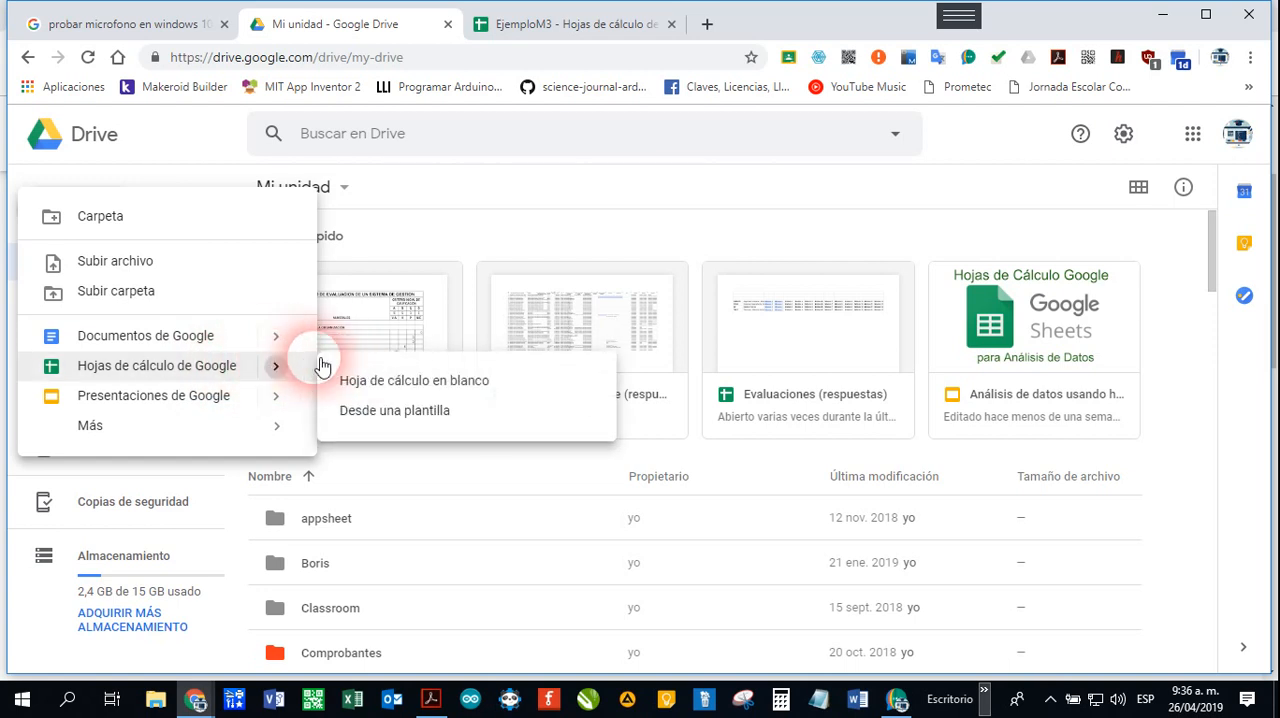
left_click(385, 380)
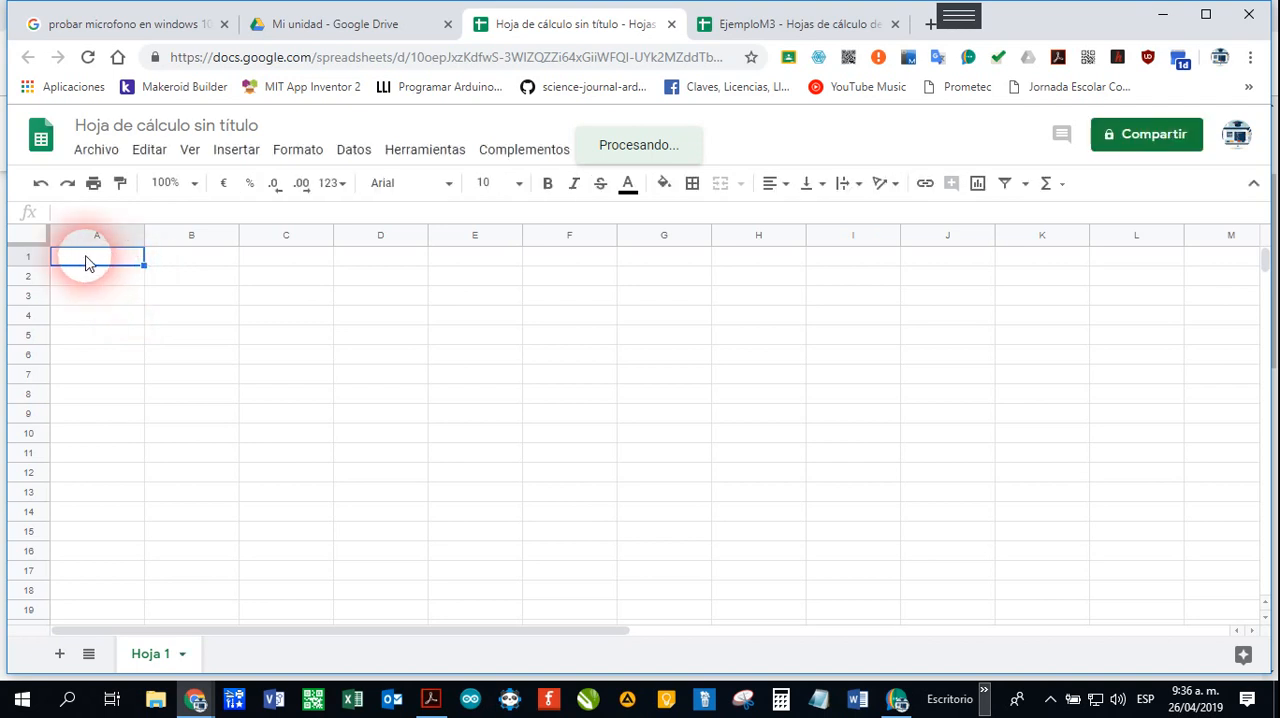
Step: Merge cells A1:F1 and enter the title "DIAGNÓSTICO DE EVALUACIÓN DE UN SISTEMA DE GESTIÓN" in the merged cell
left_click_drag(85, 262, 551, 263)
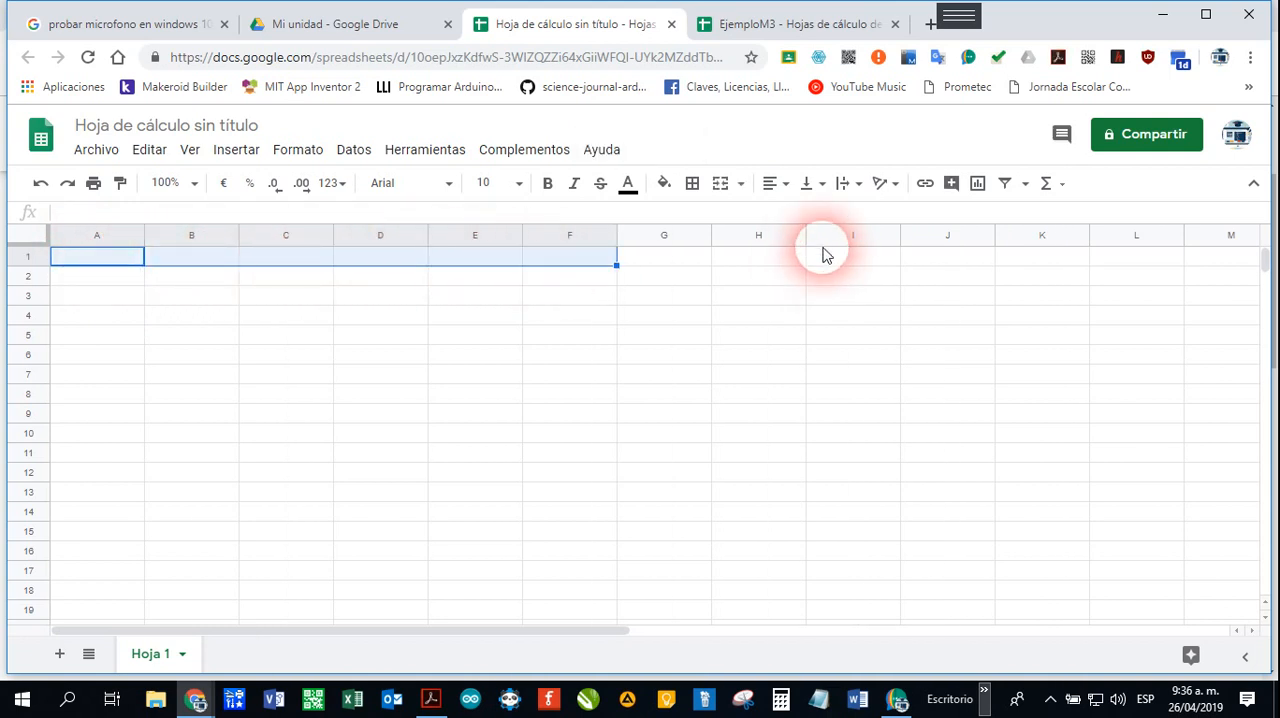
left_click(722, 184)
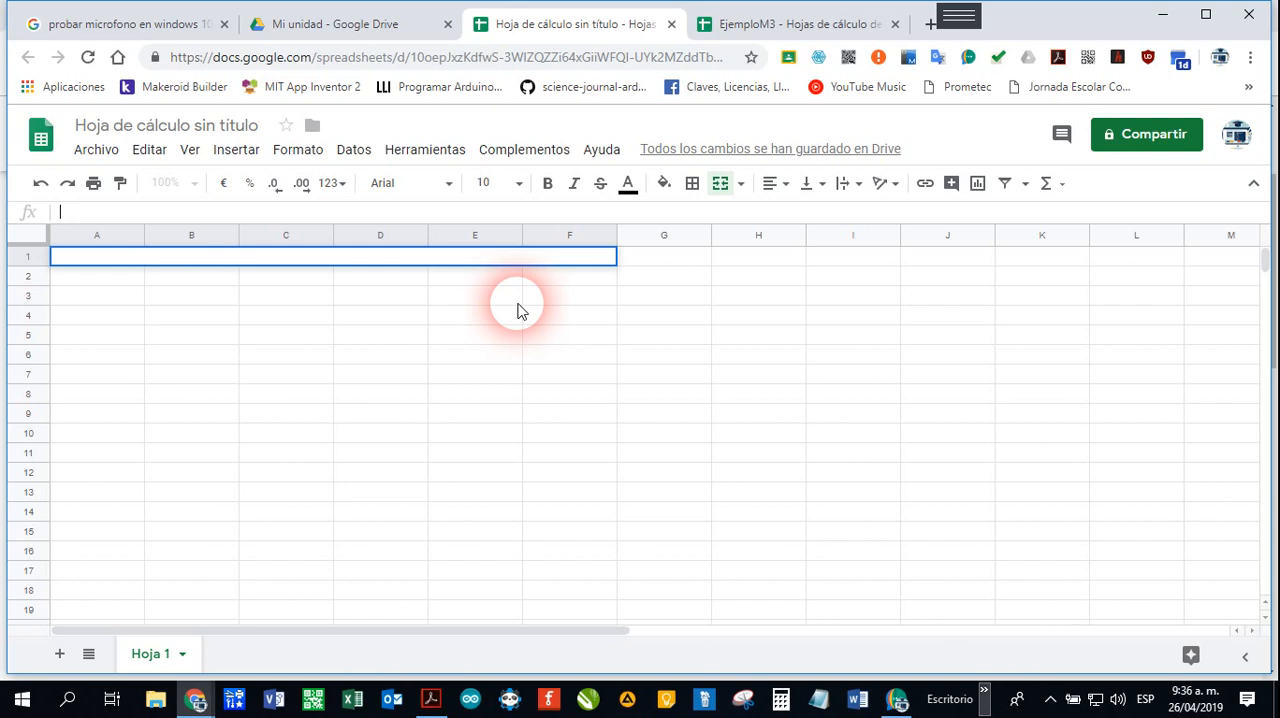
type("DIAGNÓSTI")
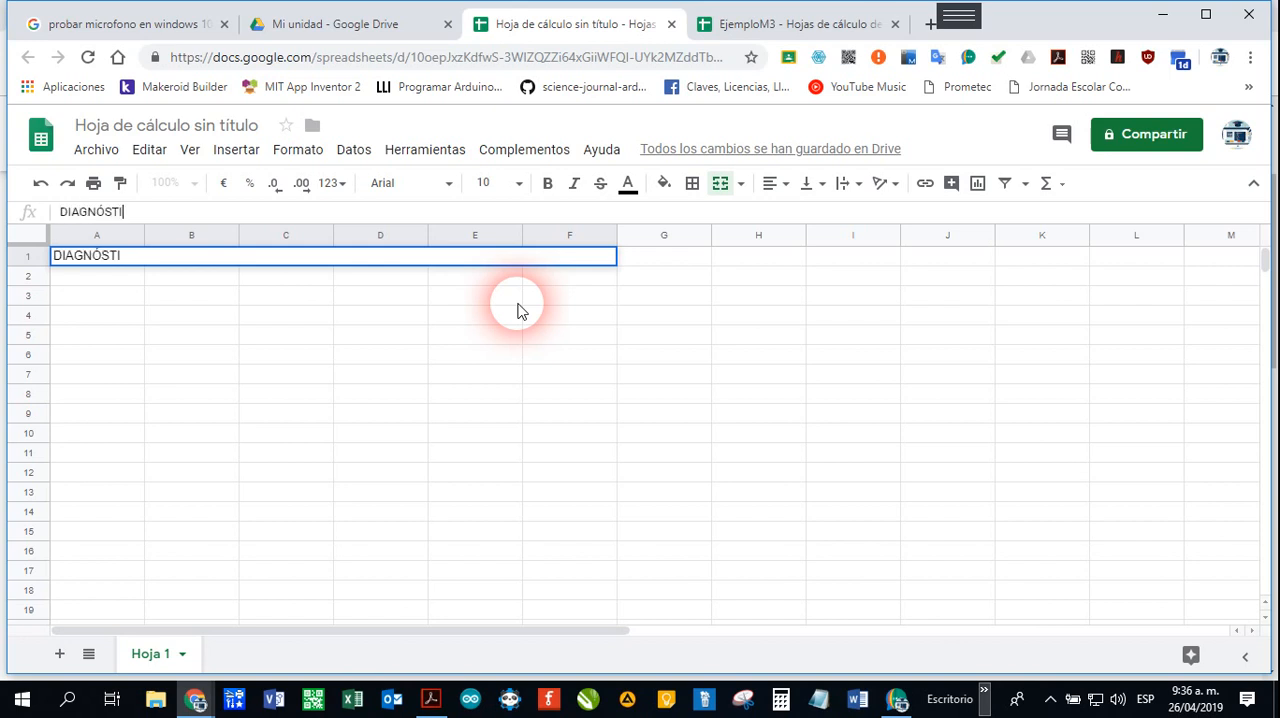
type("CO DE EVALU")
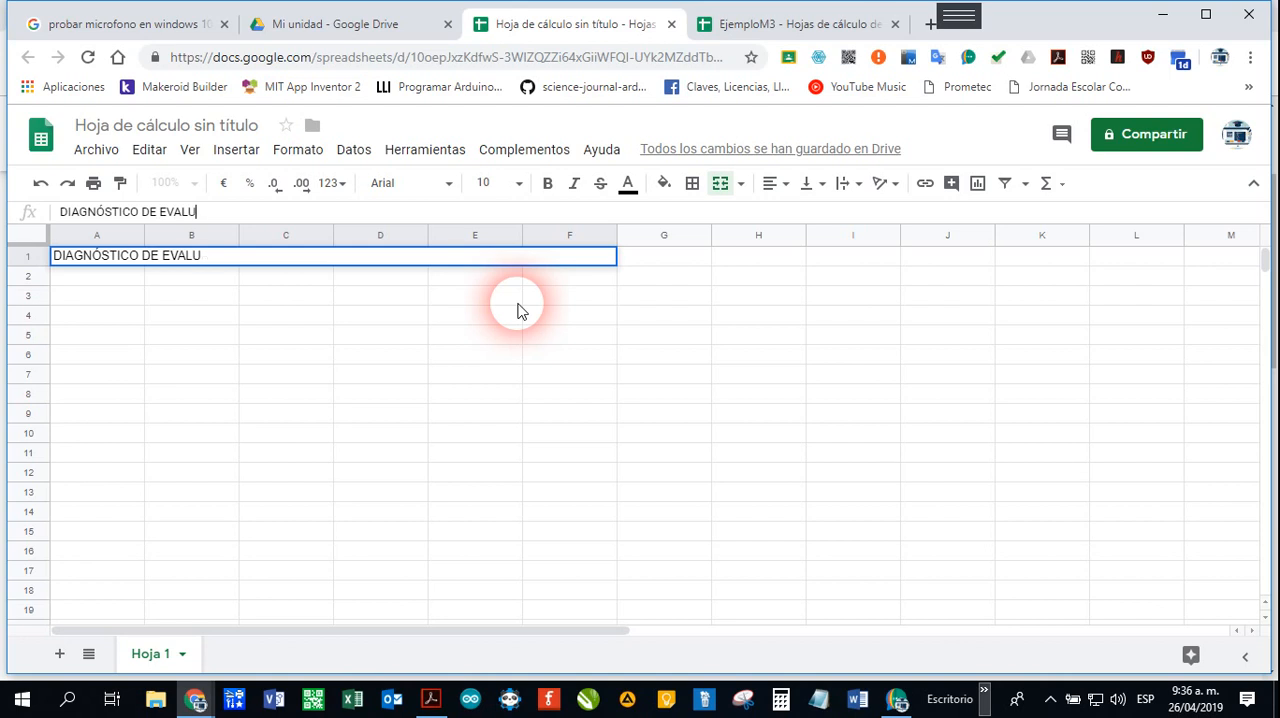
type("ACIÓN DE UN SISTE")
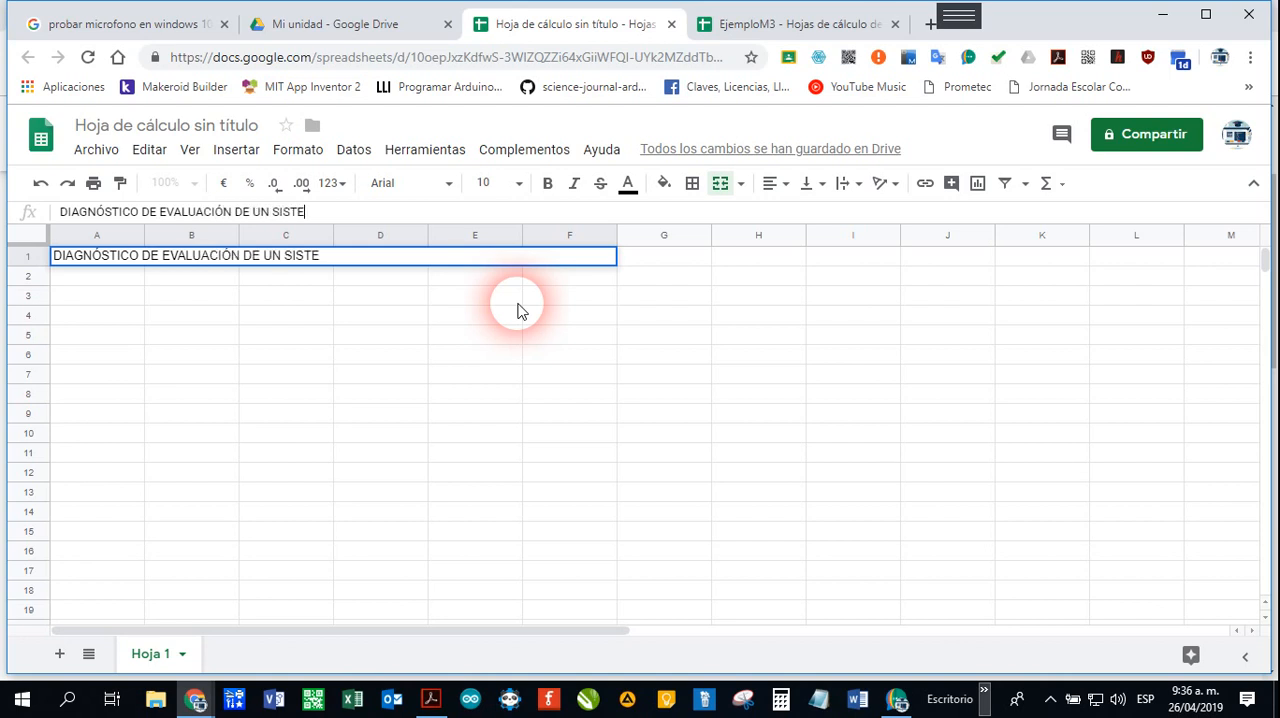
type("MA DE GEST")
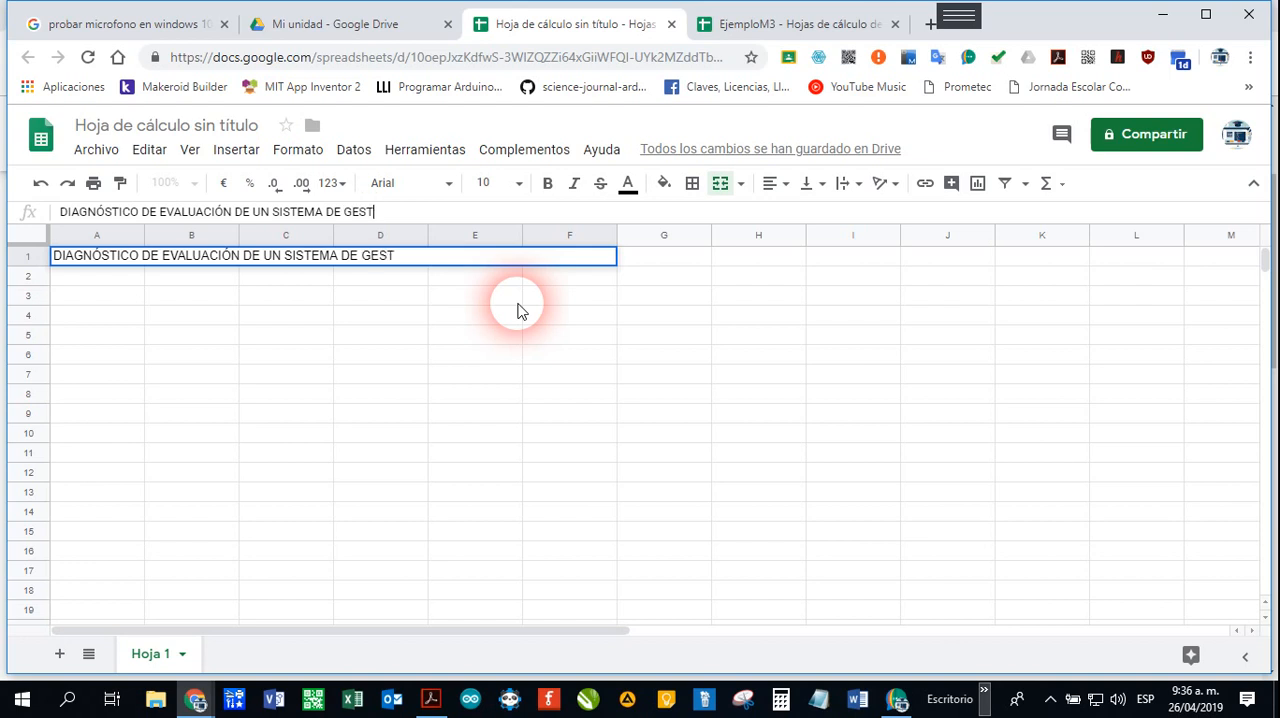
type("IÓN")
left_click(446, 210)
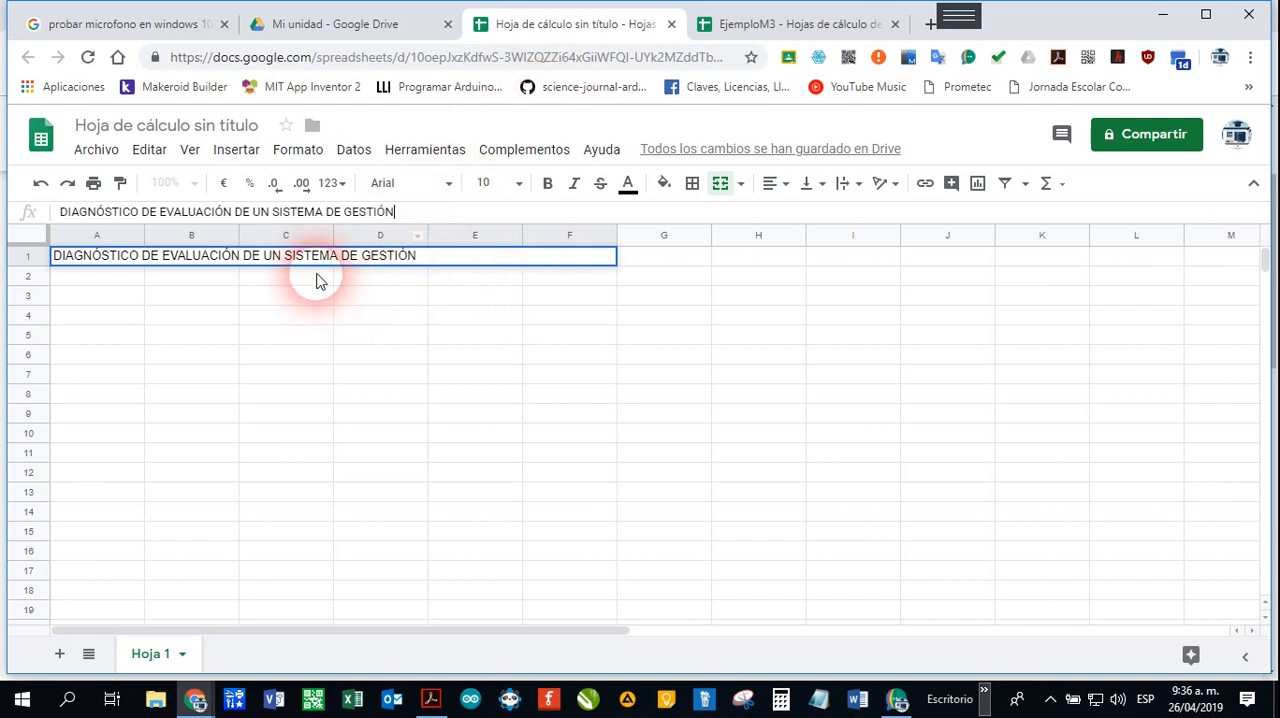
left_click(318, 281)
left_click(470, 262)
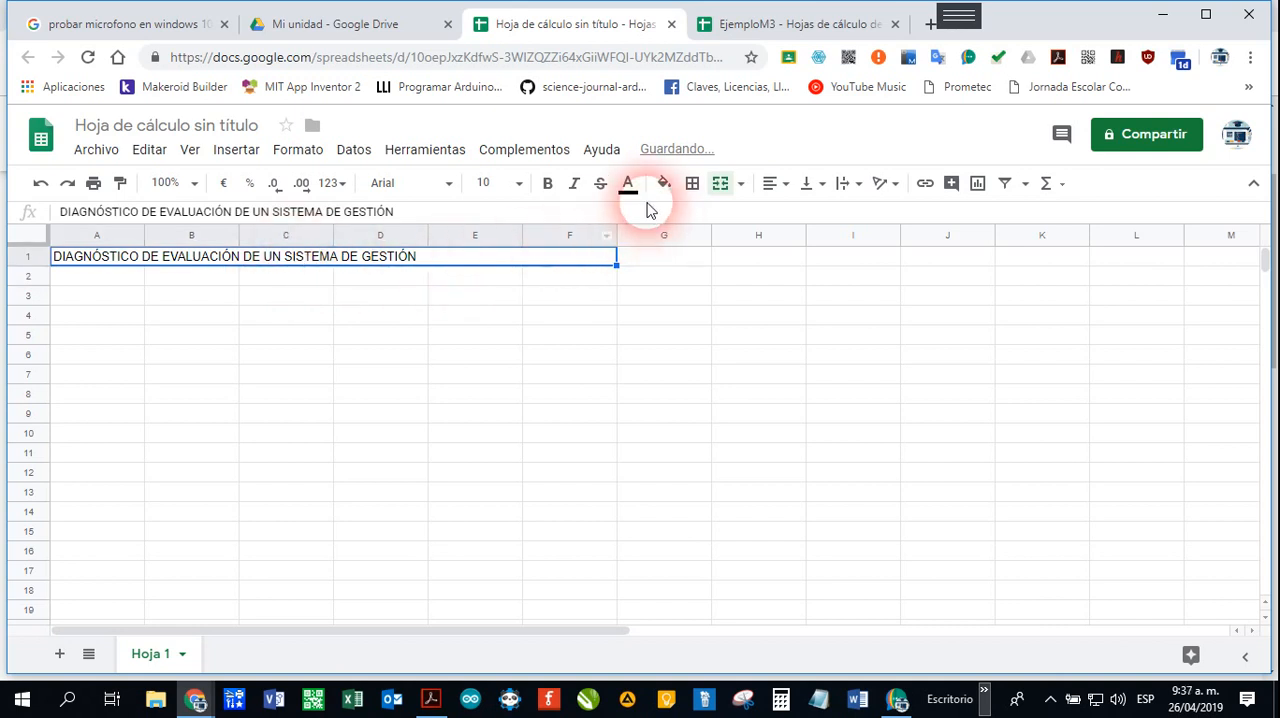
Step: Format the title in row 1 as bold with font size 14 and center it horizontally
left_click(546, 186)
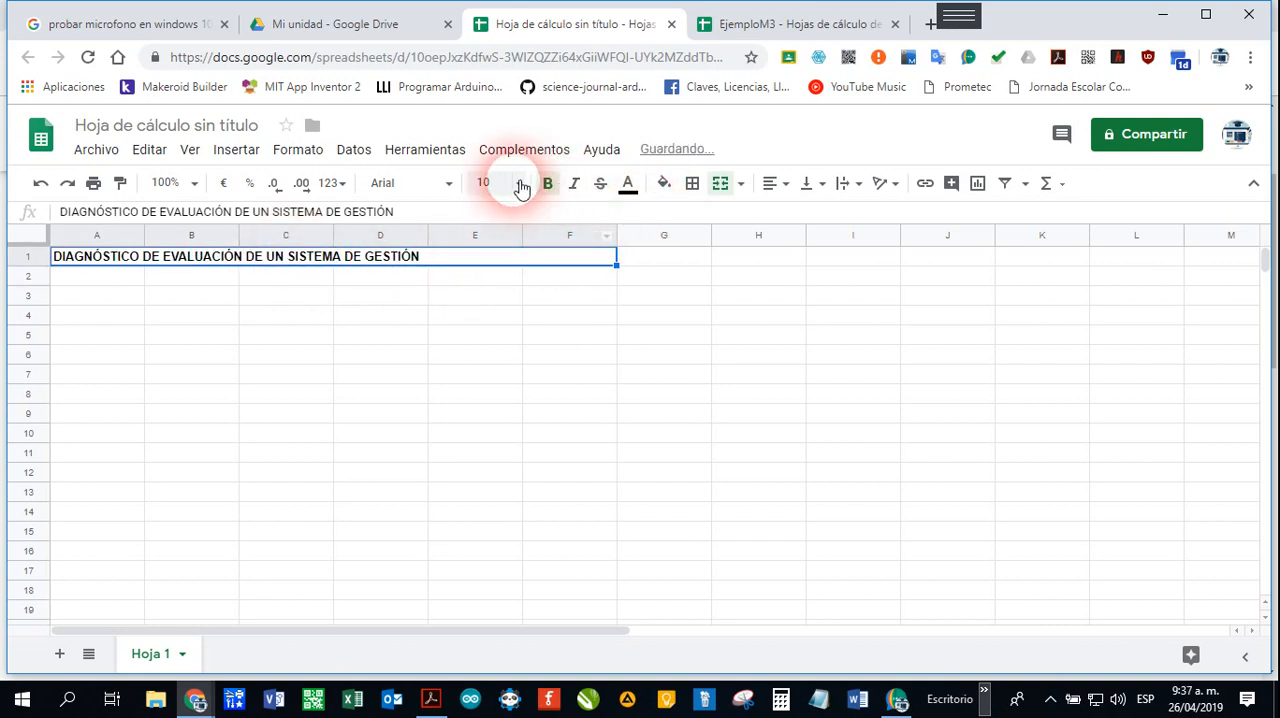
left_click(519, 184)
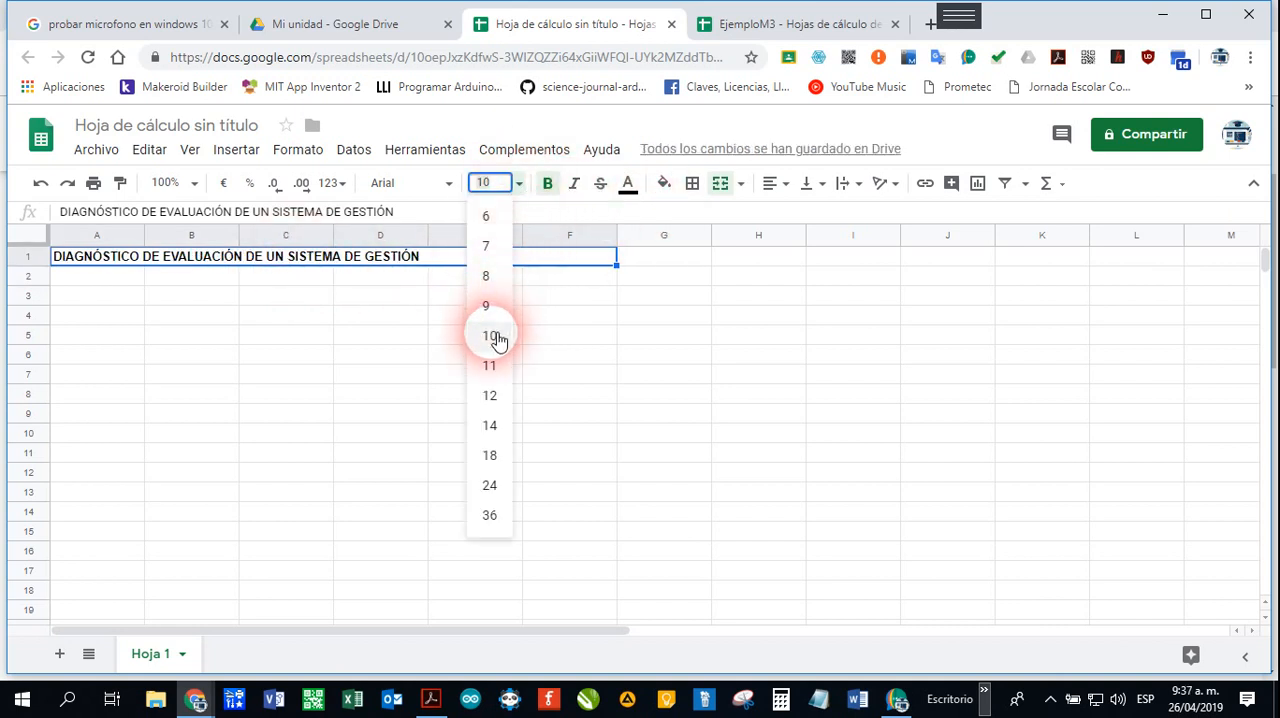
left_click(498, 455)
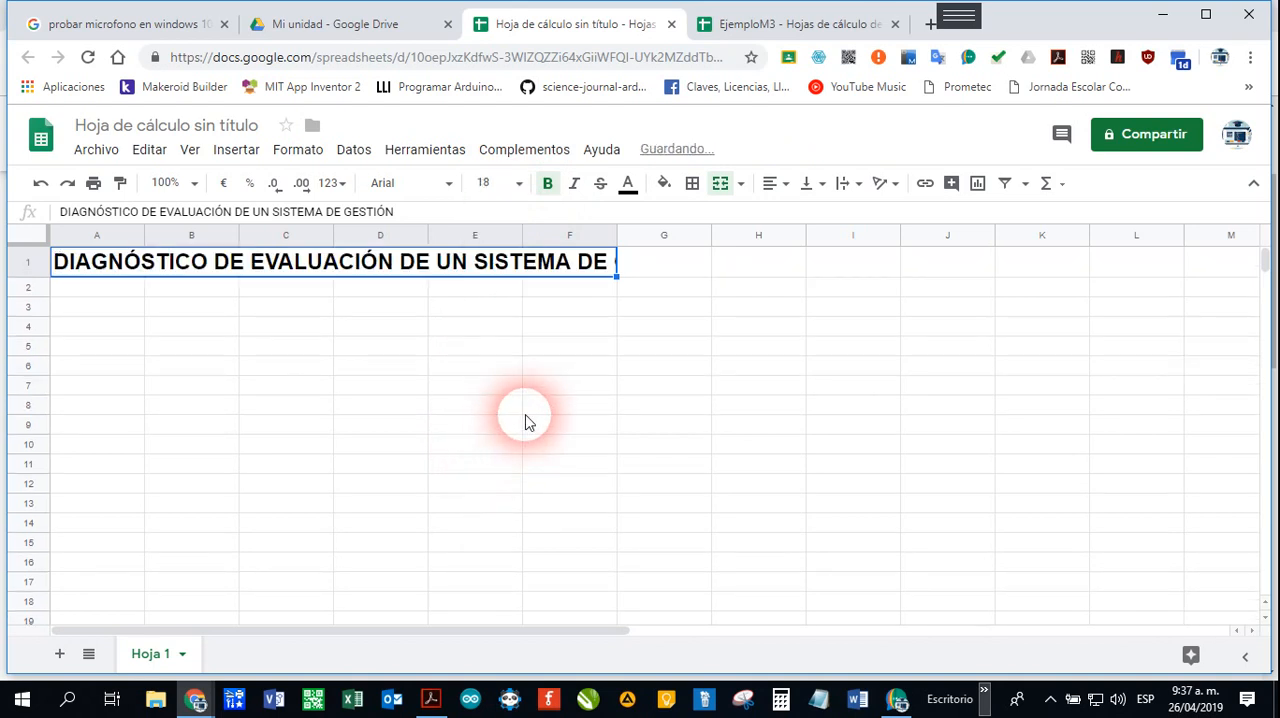
left_click(519, 184)
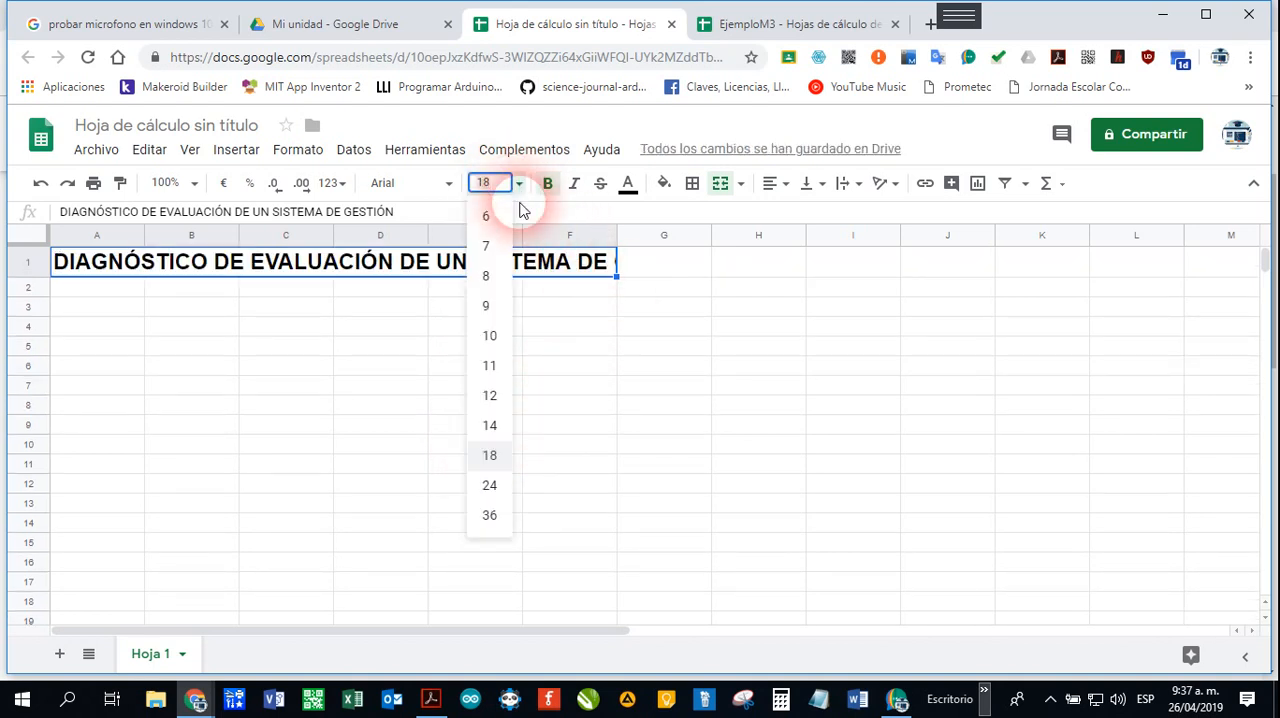
left_click(499, 455)
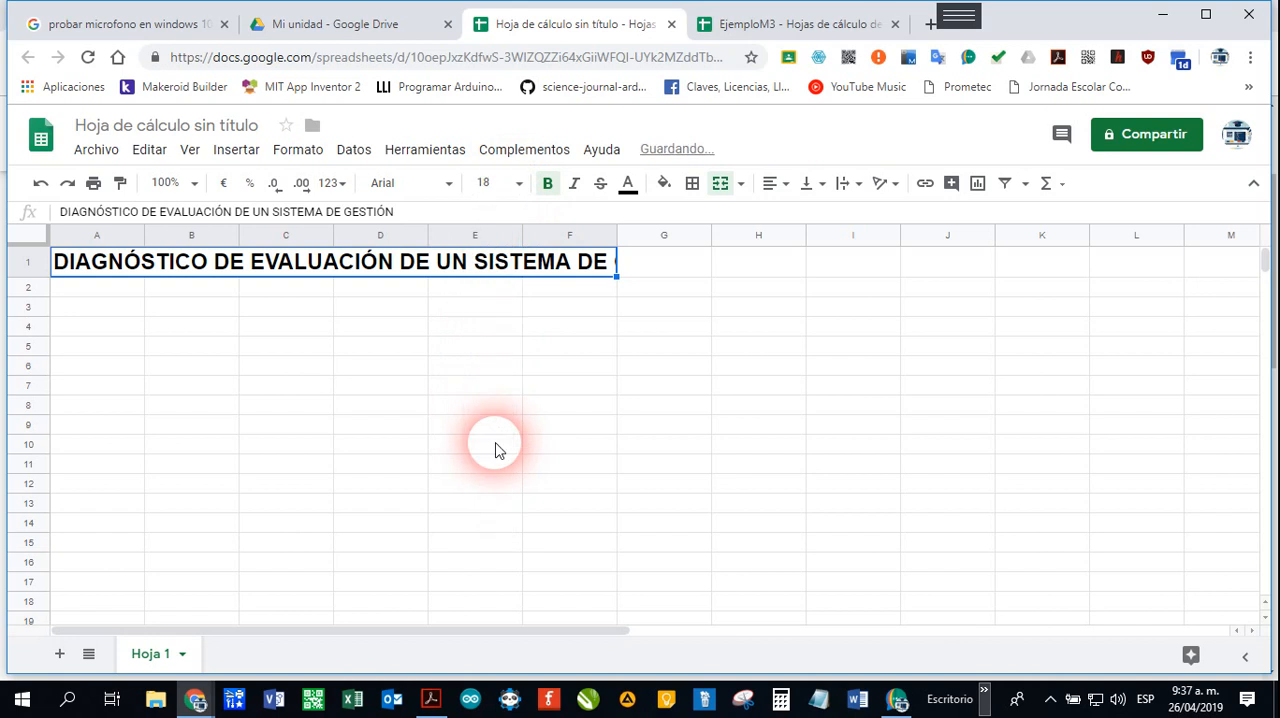
left_click(519, 196)
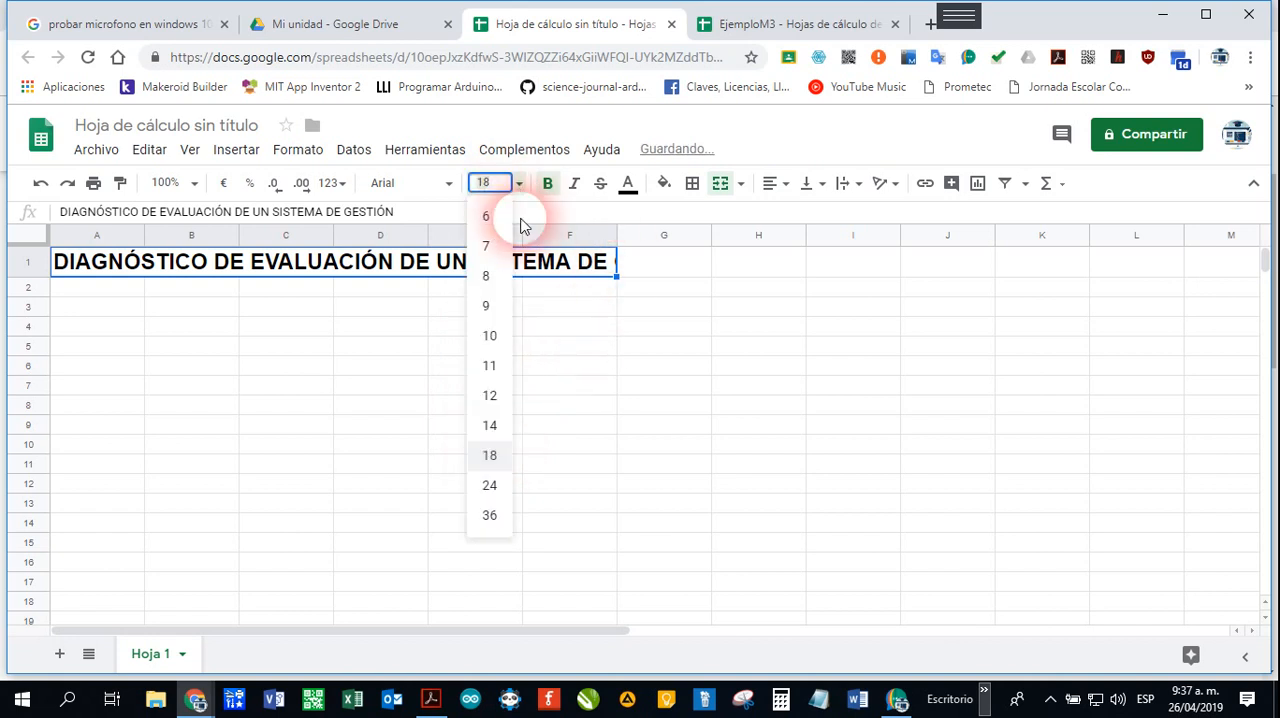
left_click(489, 425)
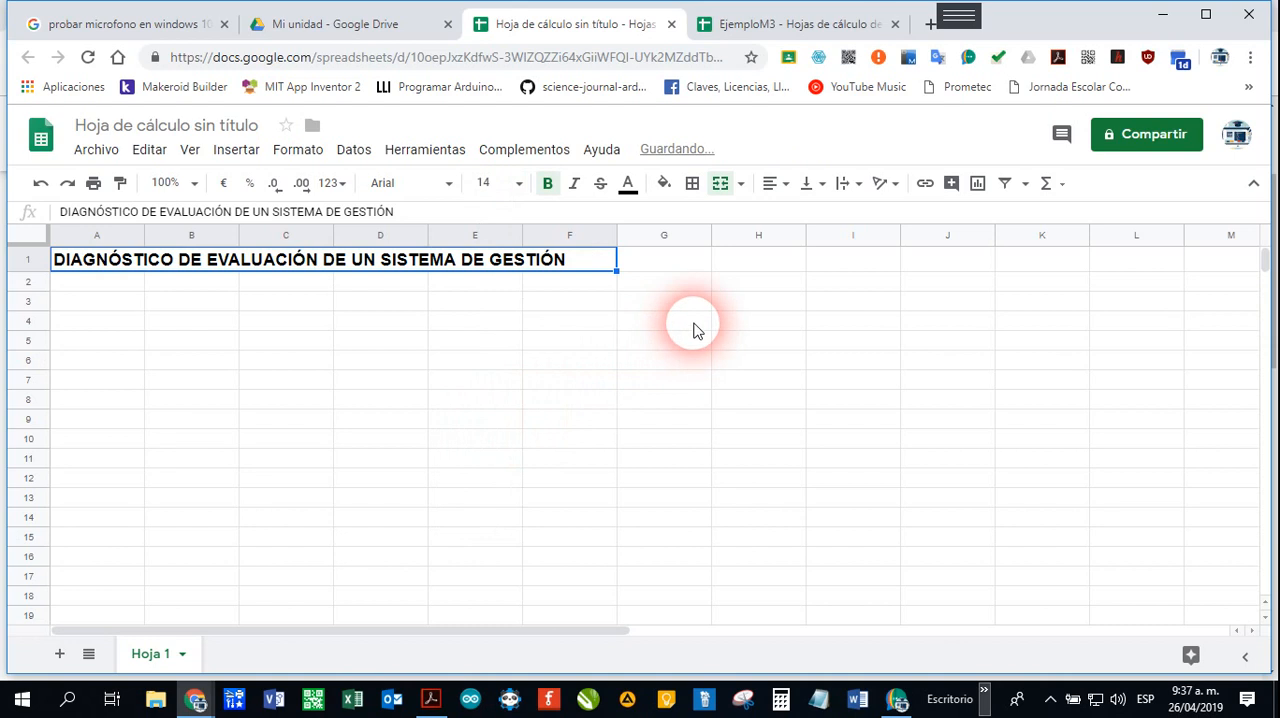
left_click(778, 185)
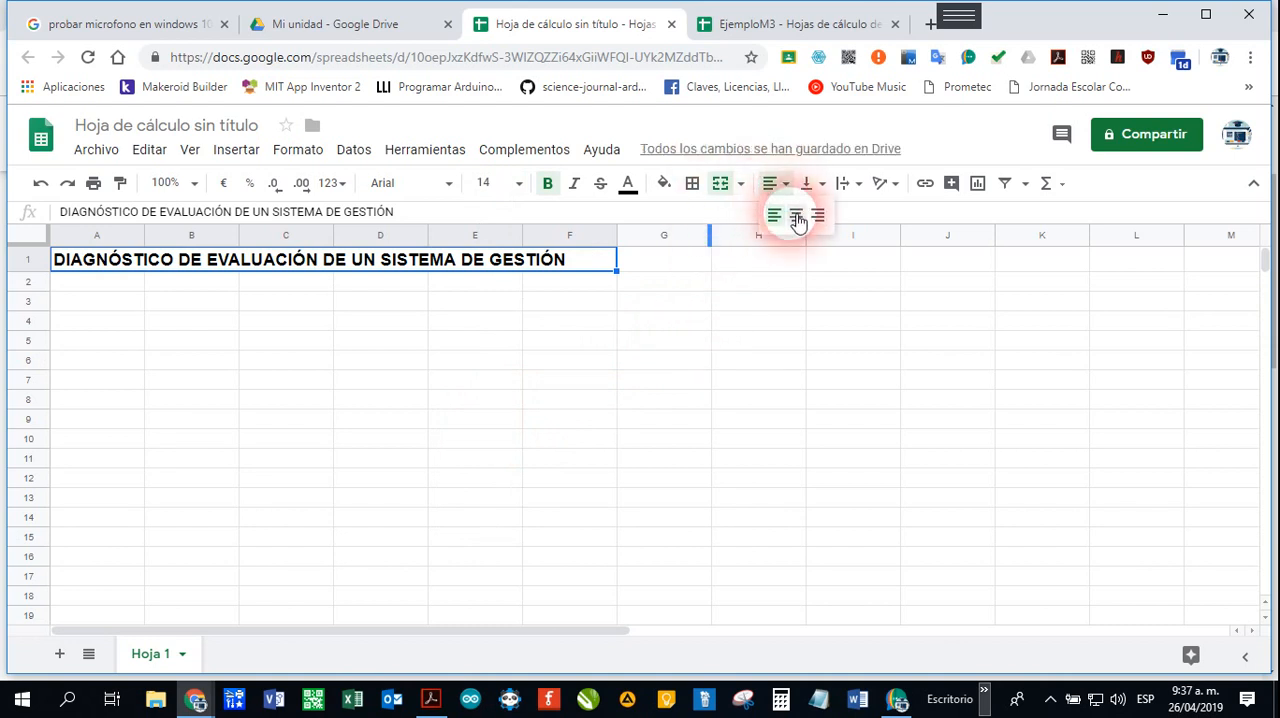
left_click(797, 220)
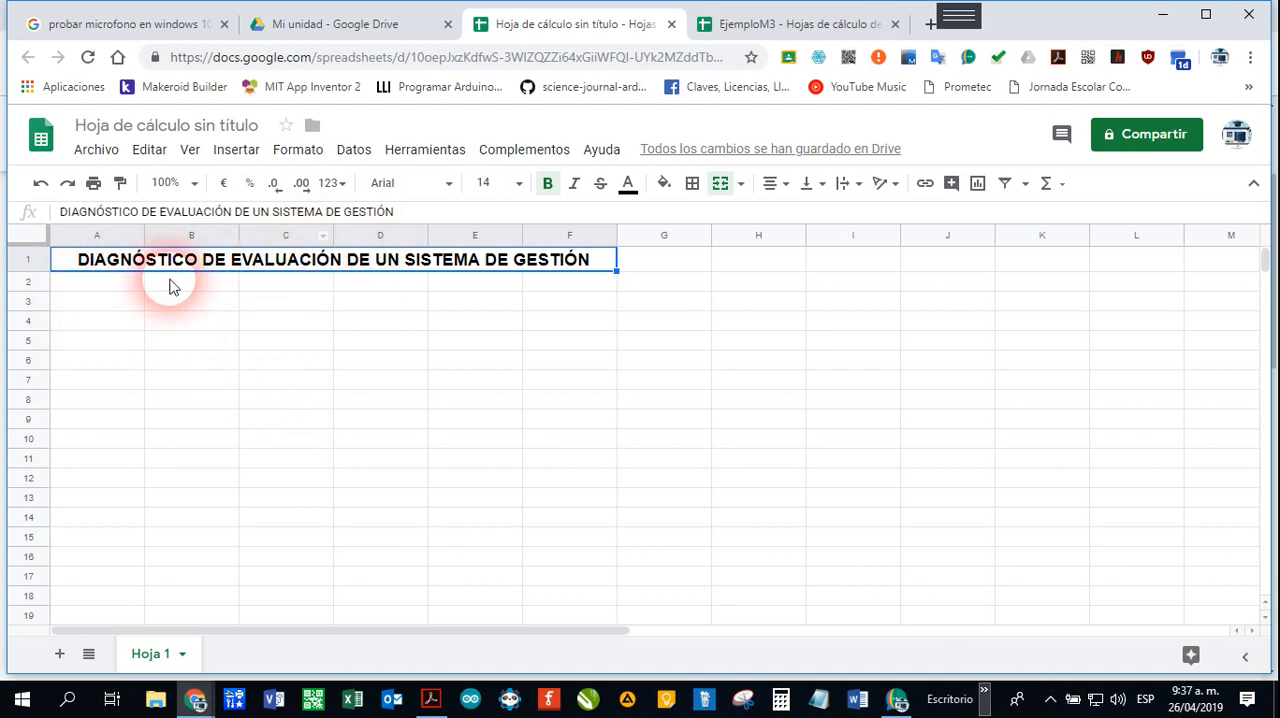
Step: Enter the heading "N°" in cell A5 and merge the range A2:A5
left_click_drag(126, 286, 101, 364)
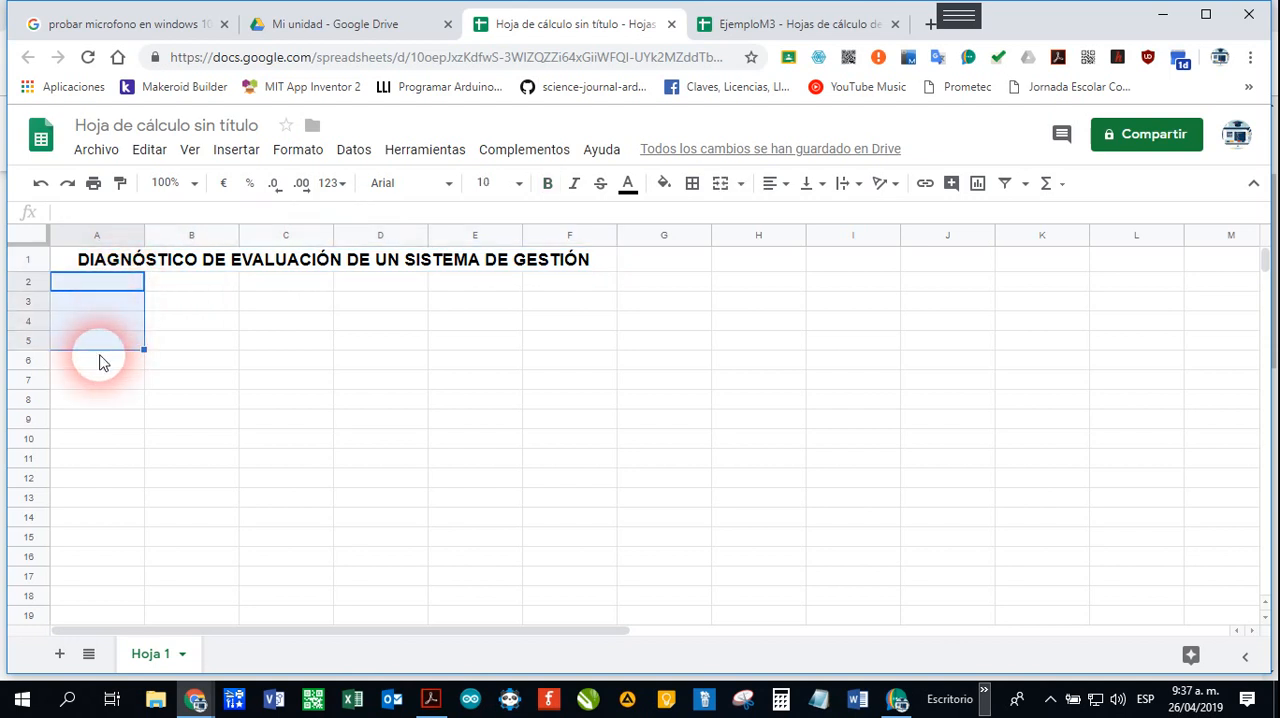
left_click(101, 362)
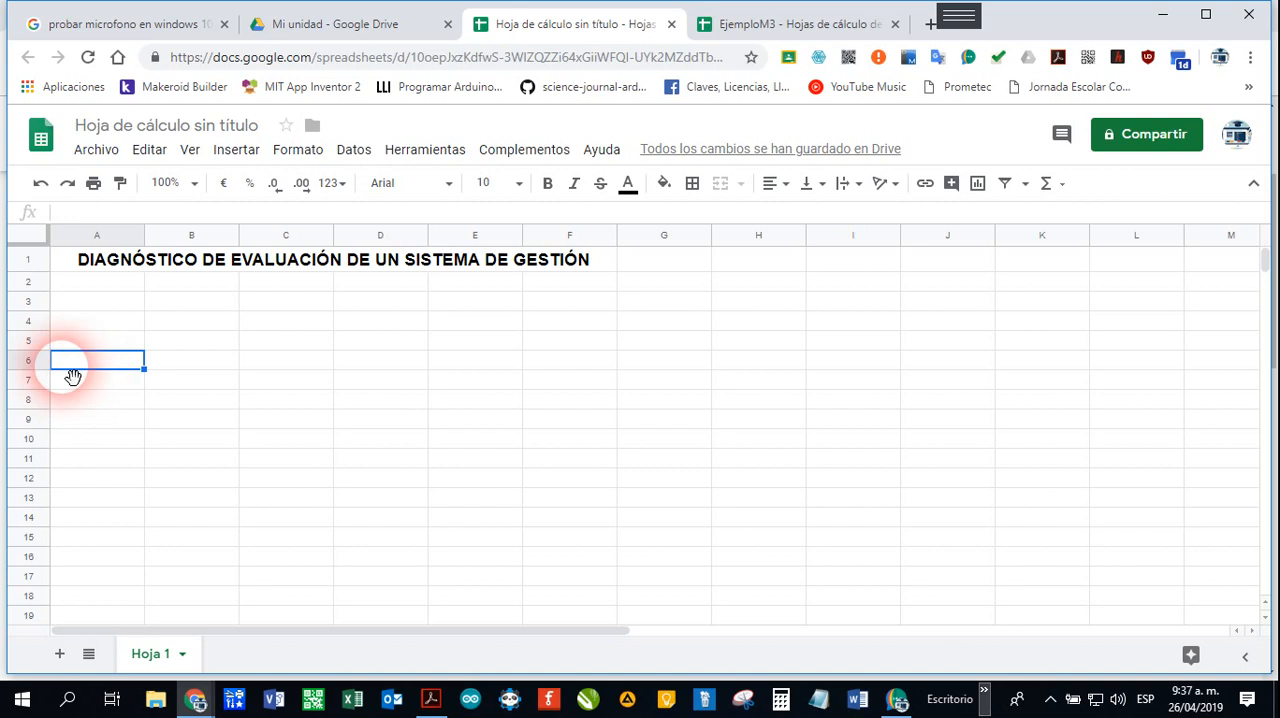
left_click(91, 347)
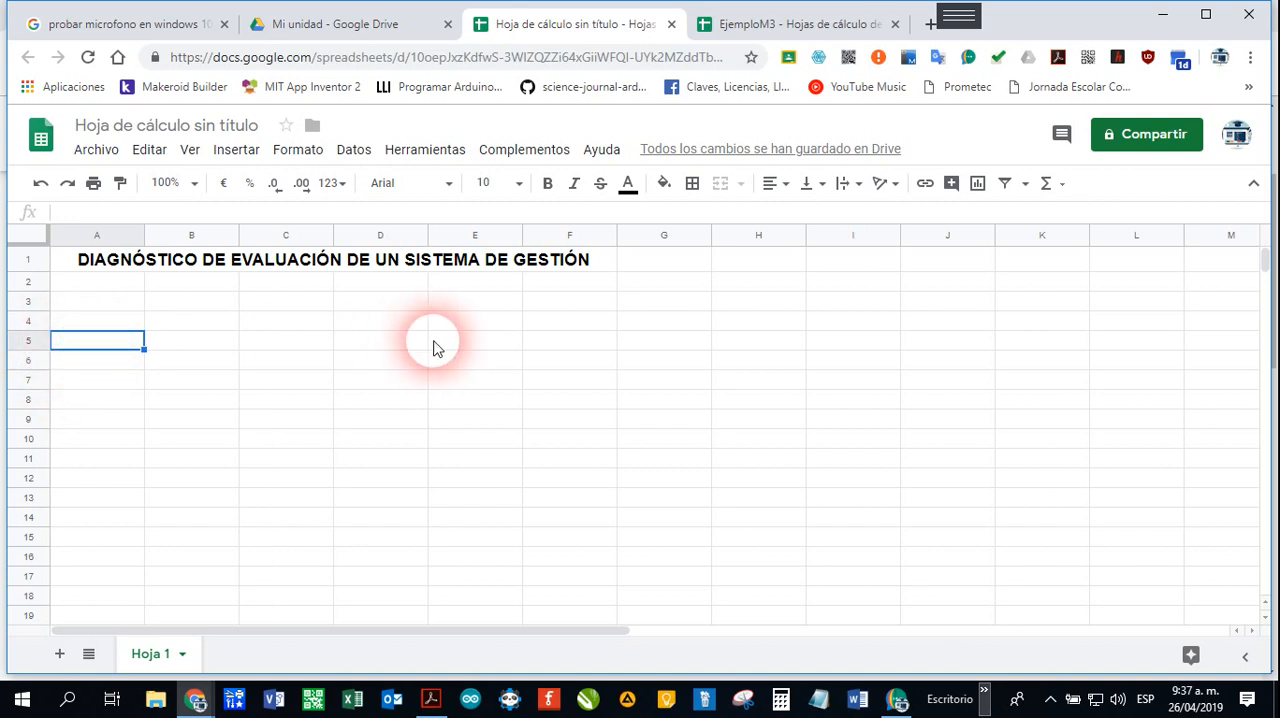
type("n°")
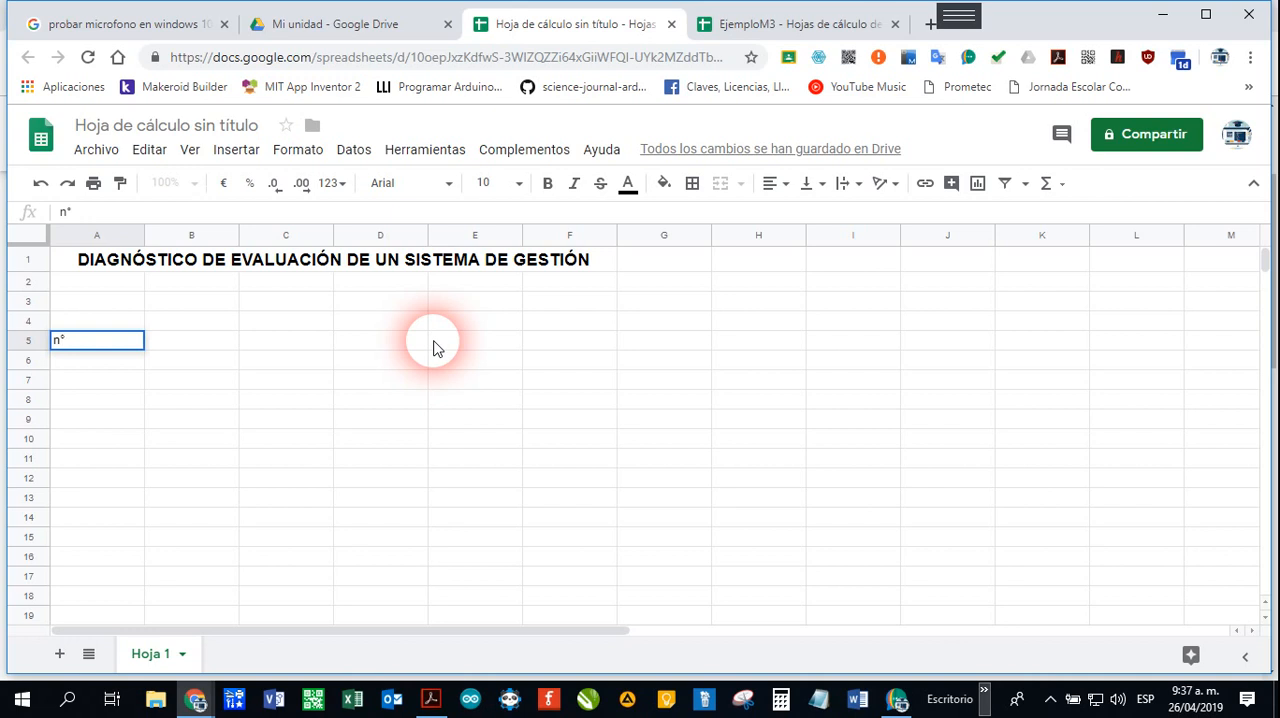
key("BackSpace")
key("BackSpace")
type("N°")
left_click(234, 399)
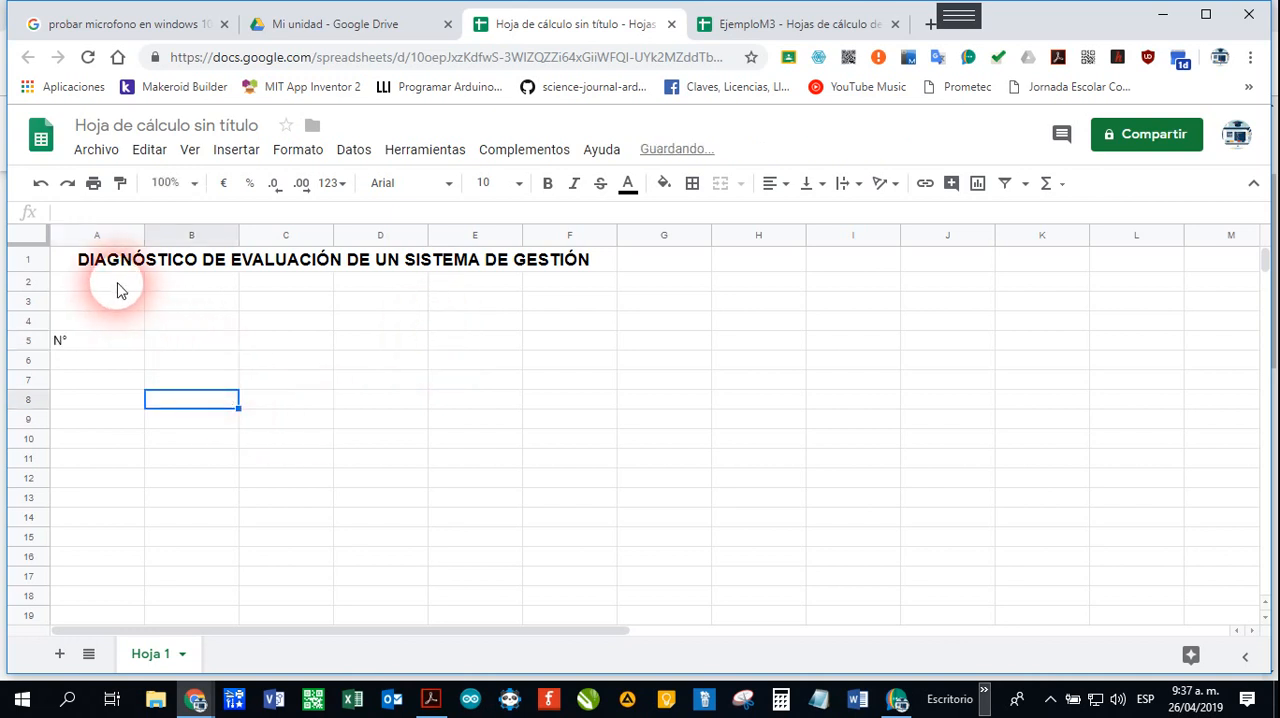
left_click_drag(117, 289, 109, 349)
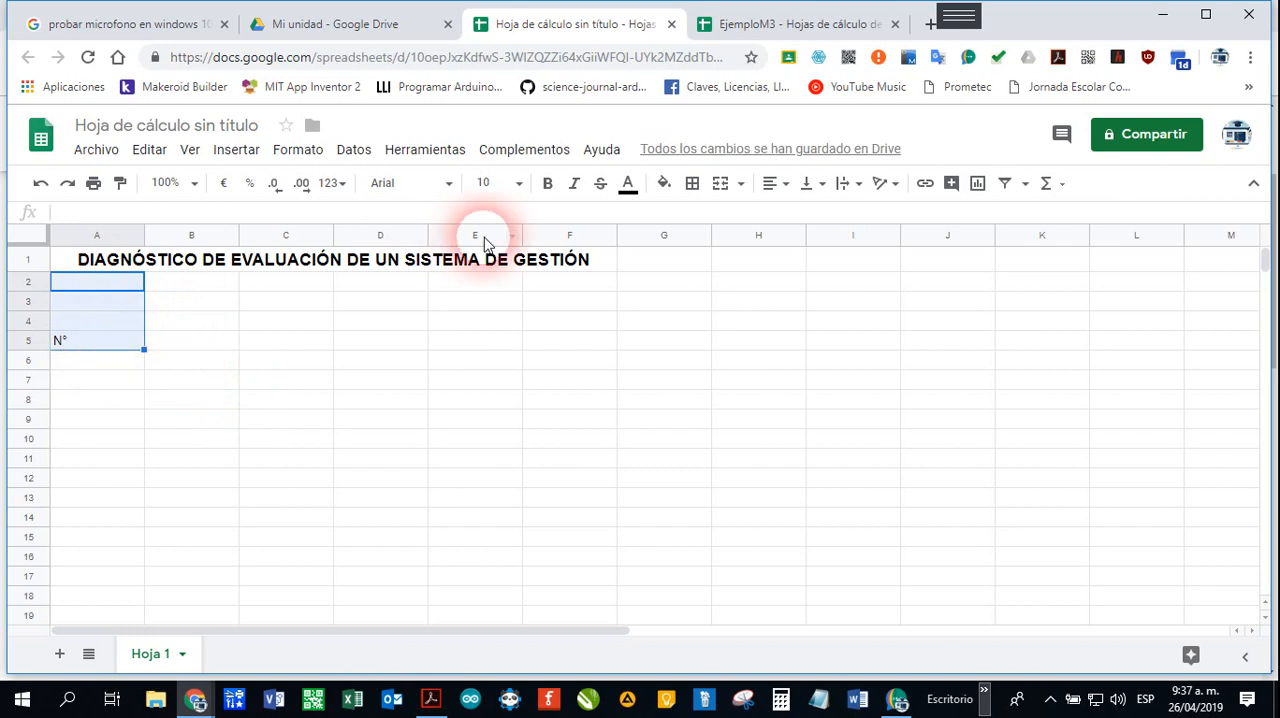
left_click(720, 183)
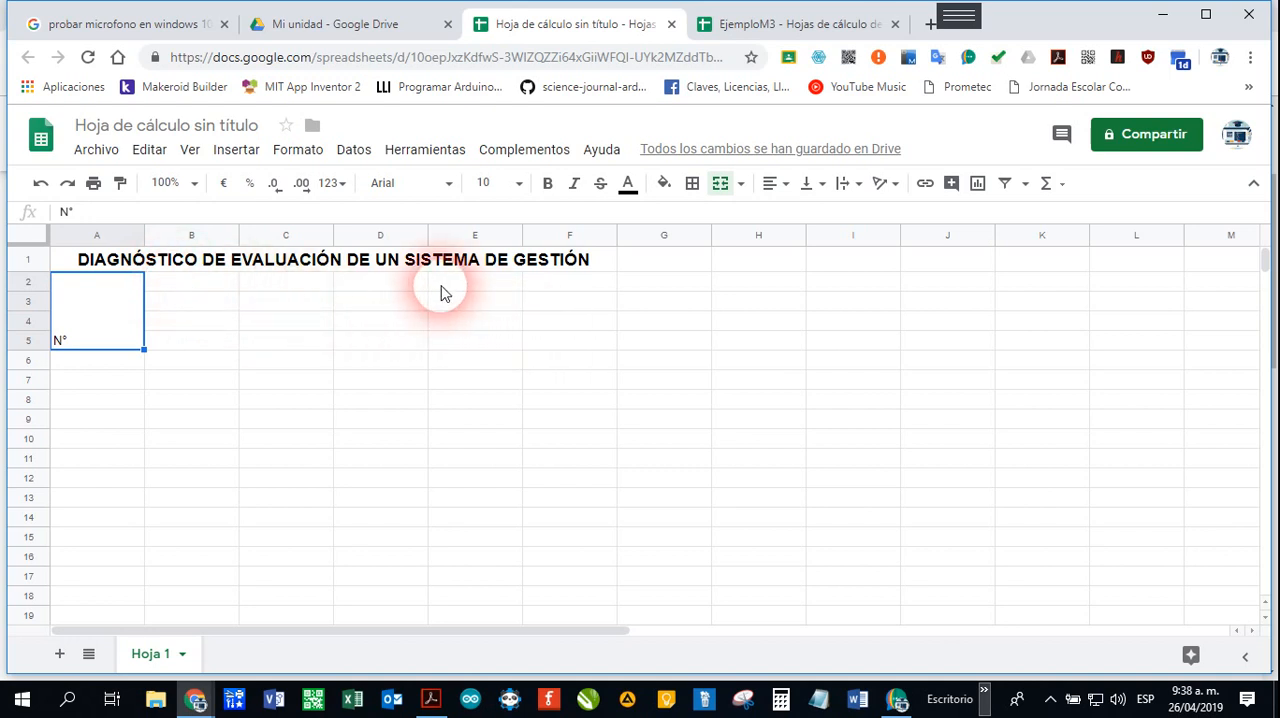
Step: Merge cells C2:F2 and enter the heading "CRITERIO INICIAL DE EVALUACIÓN" in the merged cell
left_click_drag(315, 287, 576, 292)
left_click(720, 183)
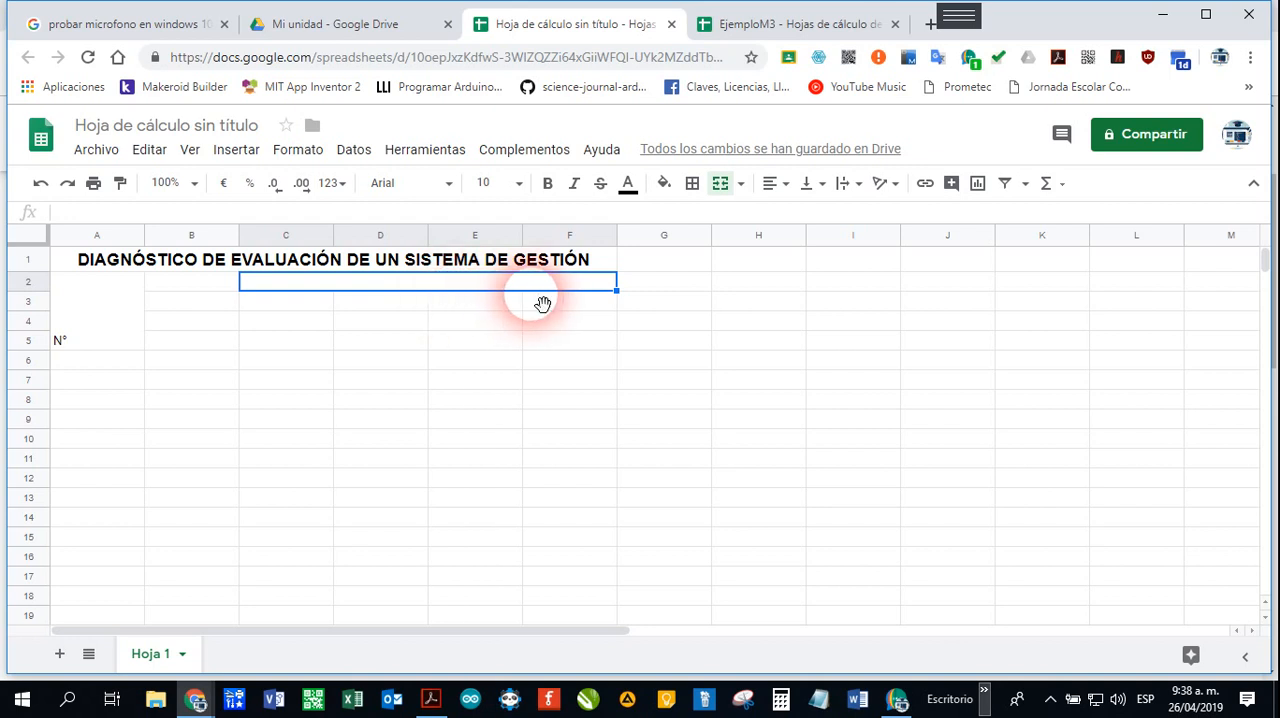
type("CRITER")
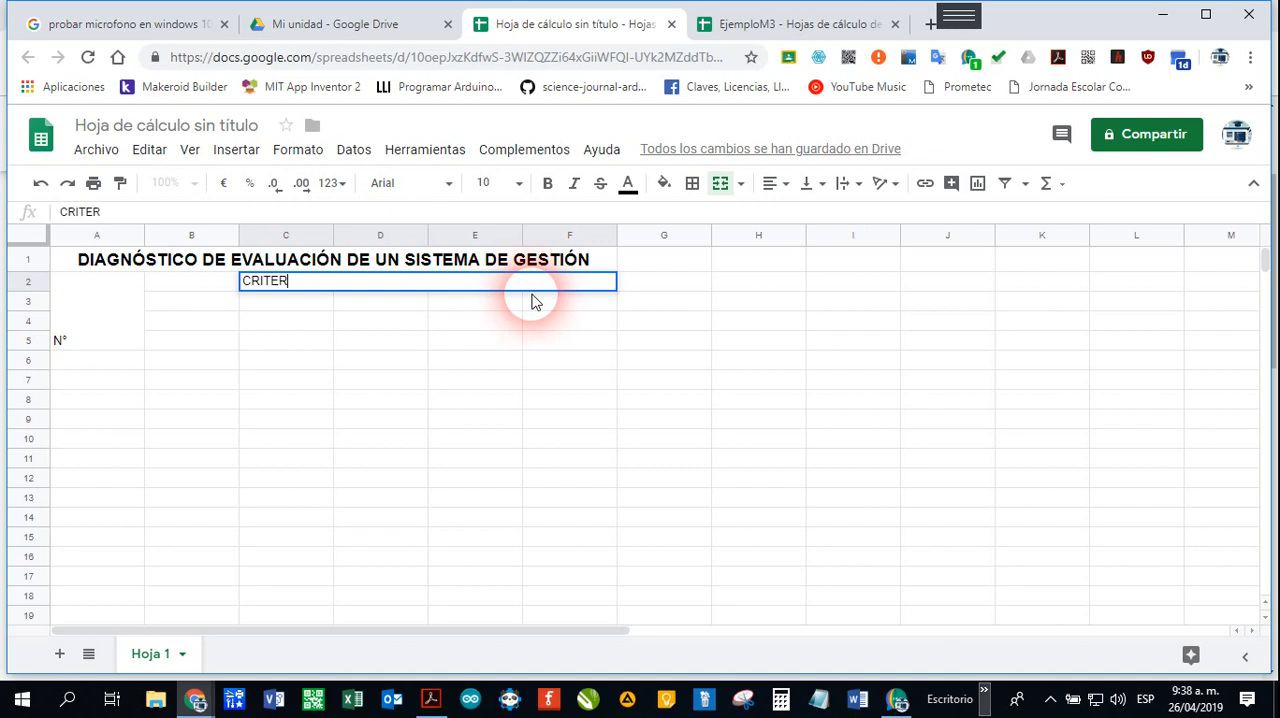
type("IO INIIAL DE EVA")
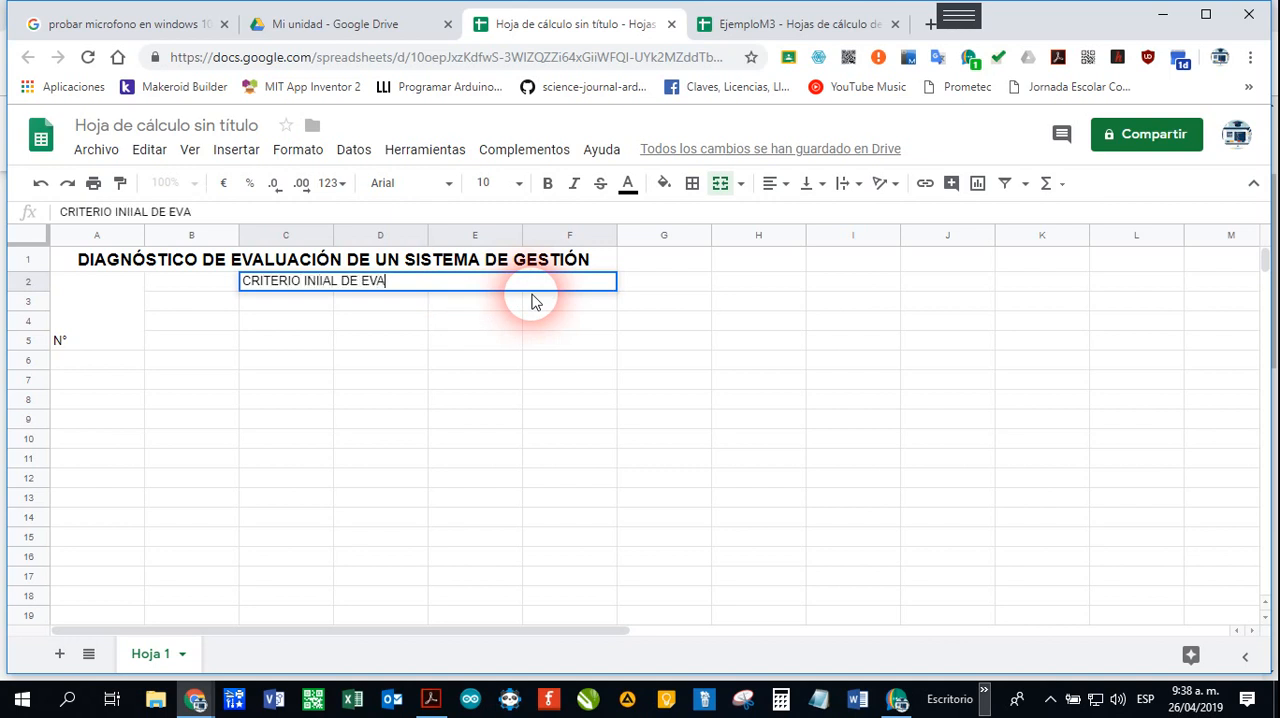
type("LUACIÓN")
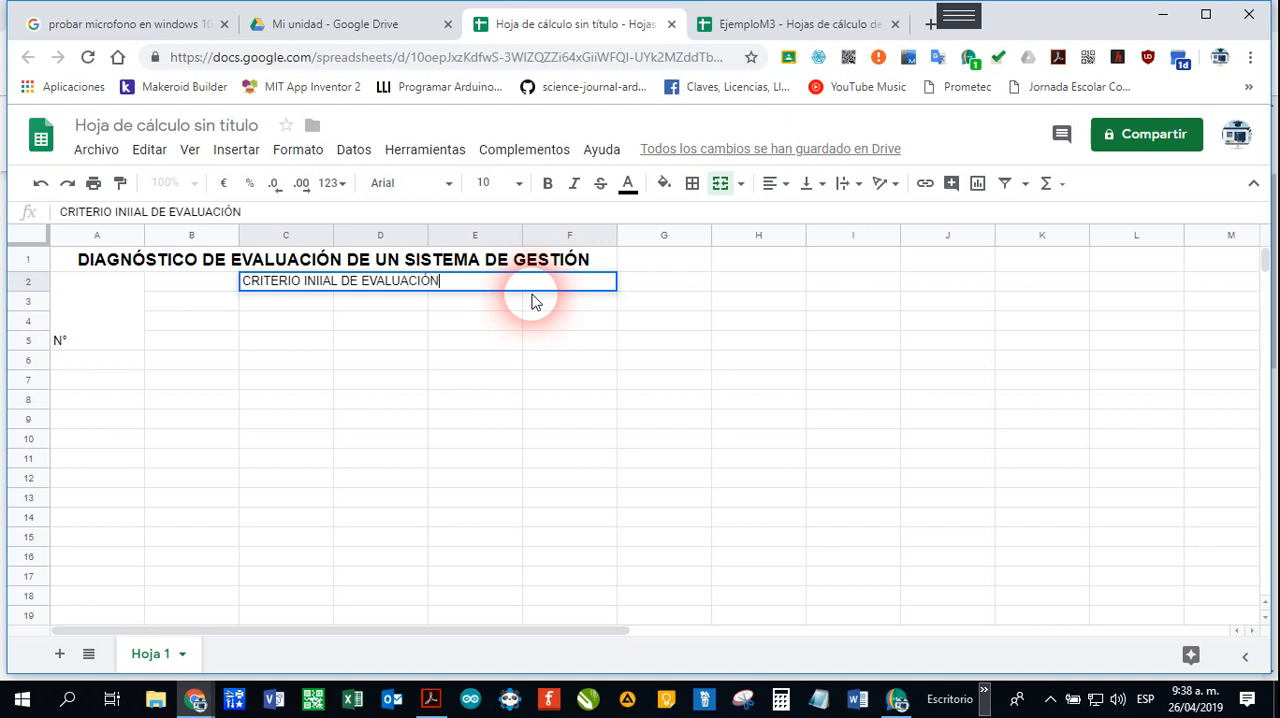
left_click(507, 299)
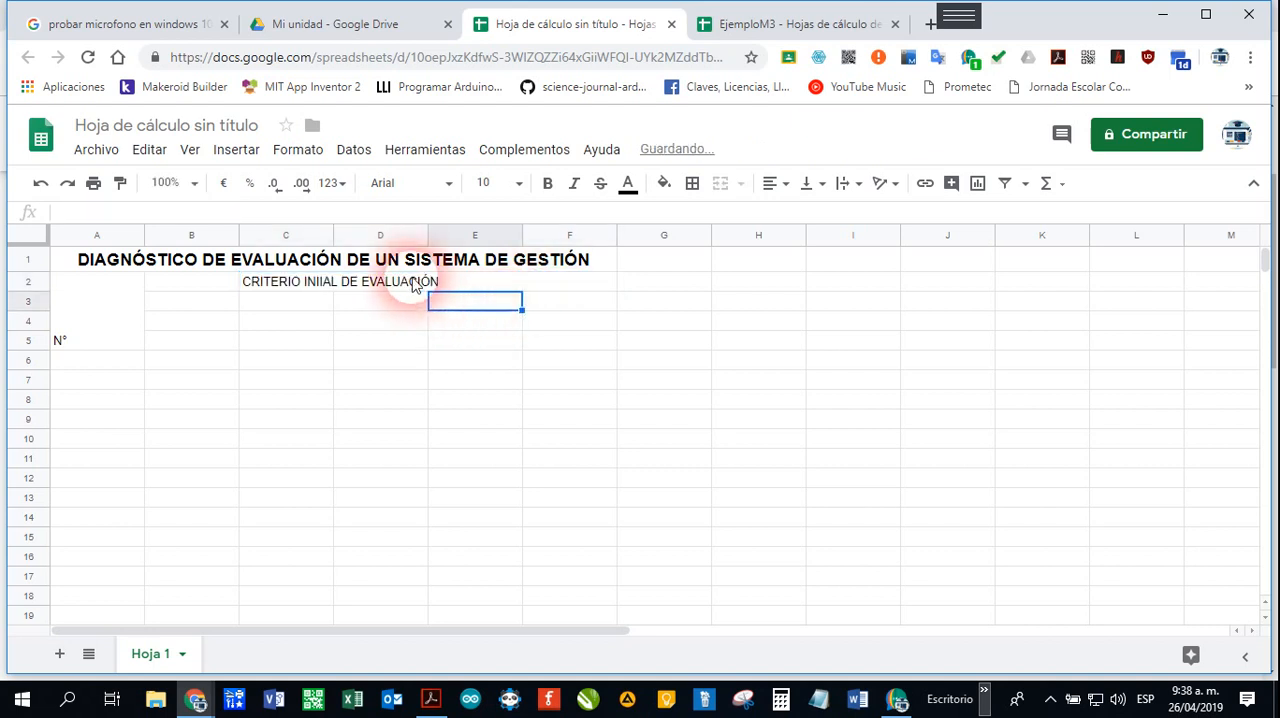
left_click(332, 283)
left_click(116, 212)
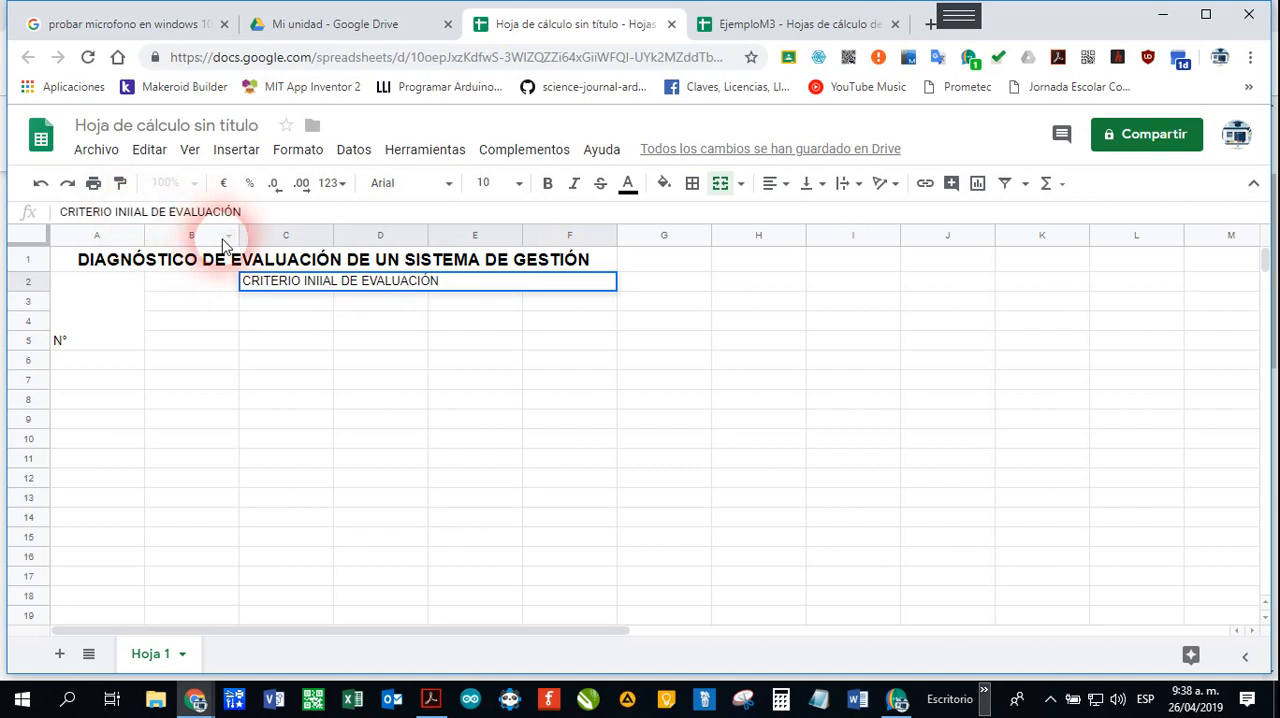
type("C")
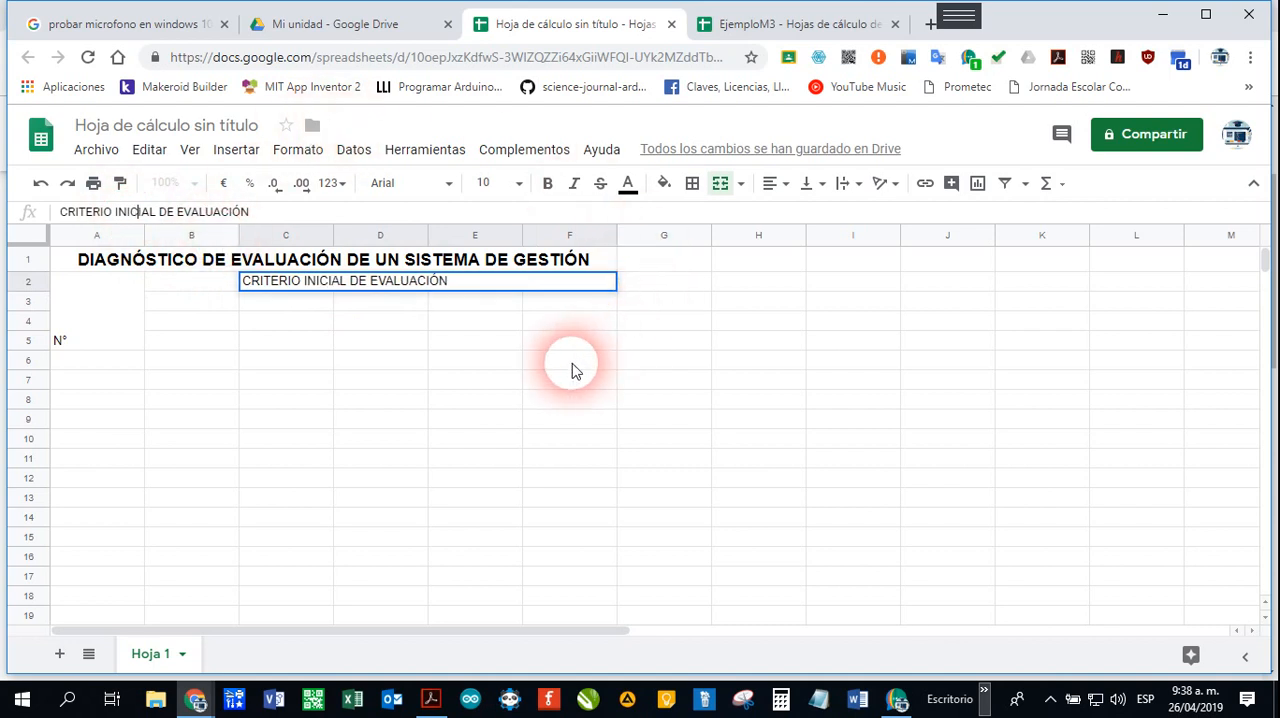
left_click(535, 358)
Step: Center the CRITERIO INICIAL DE EVALUACIÓN heading horizontally and make it bold
left_click(437, 282)
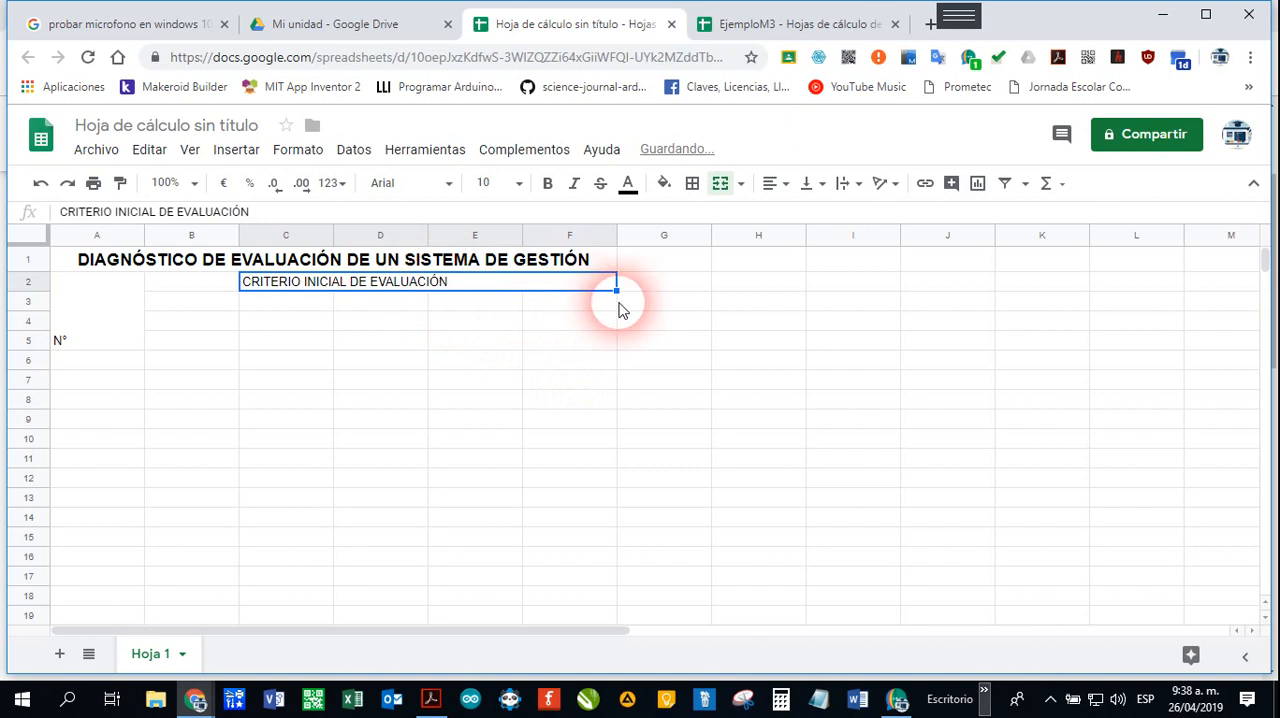
left_click(788, 185)
left_click(796, 213)
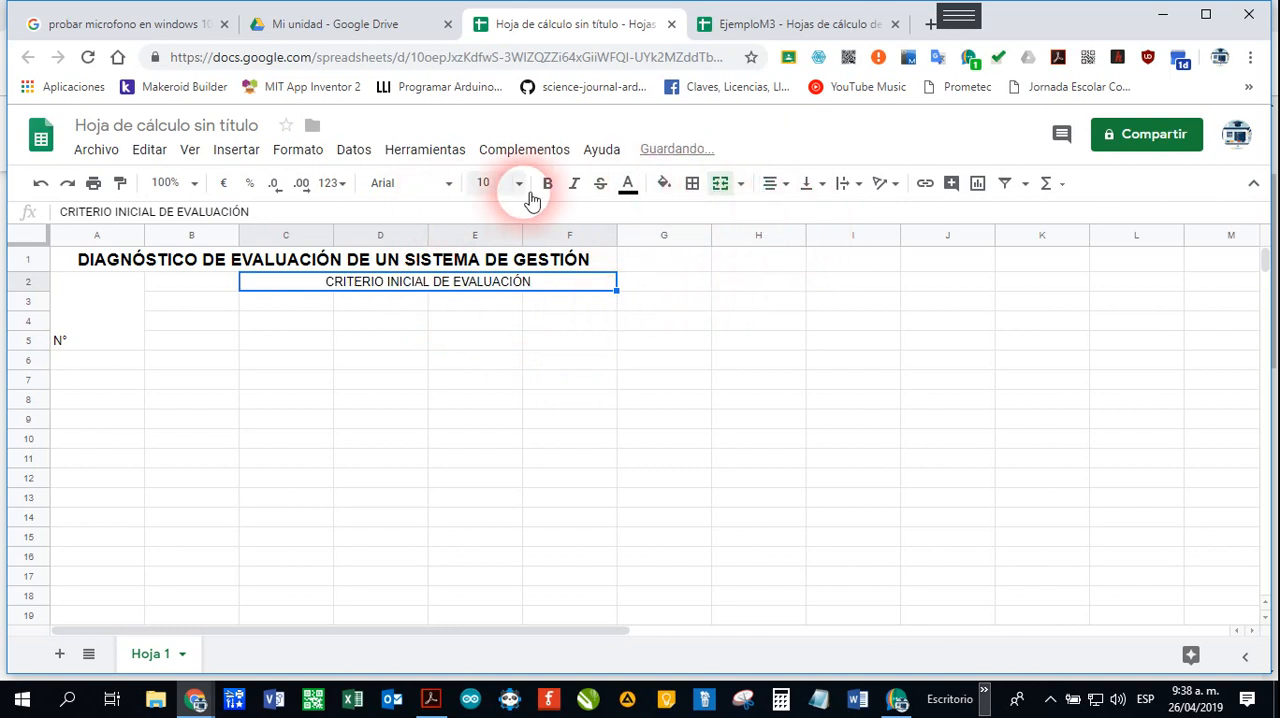
left_click(549, 186)
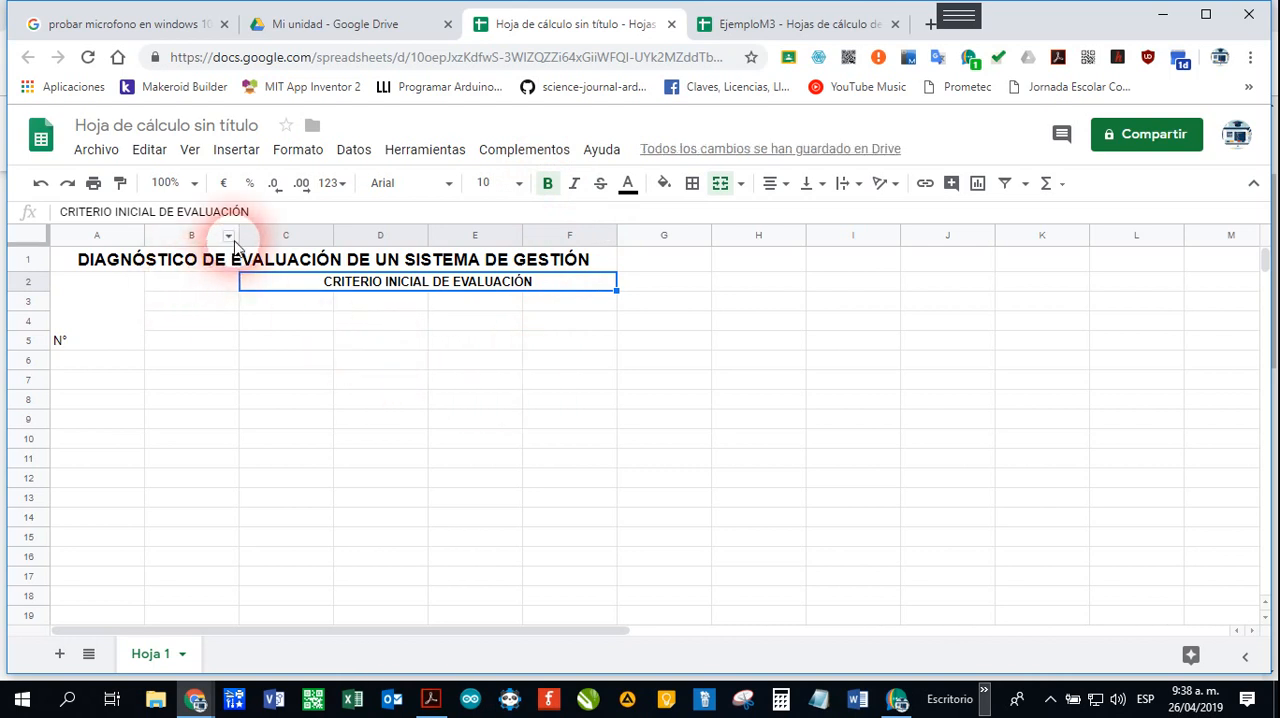
Step: Enter the heading "NUMERALES" in cell B5 and format row 5 as bold, font size 12 and horizontally centered
left_click(178, 345)
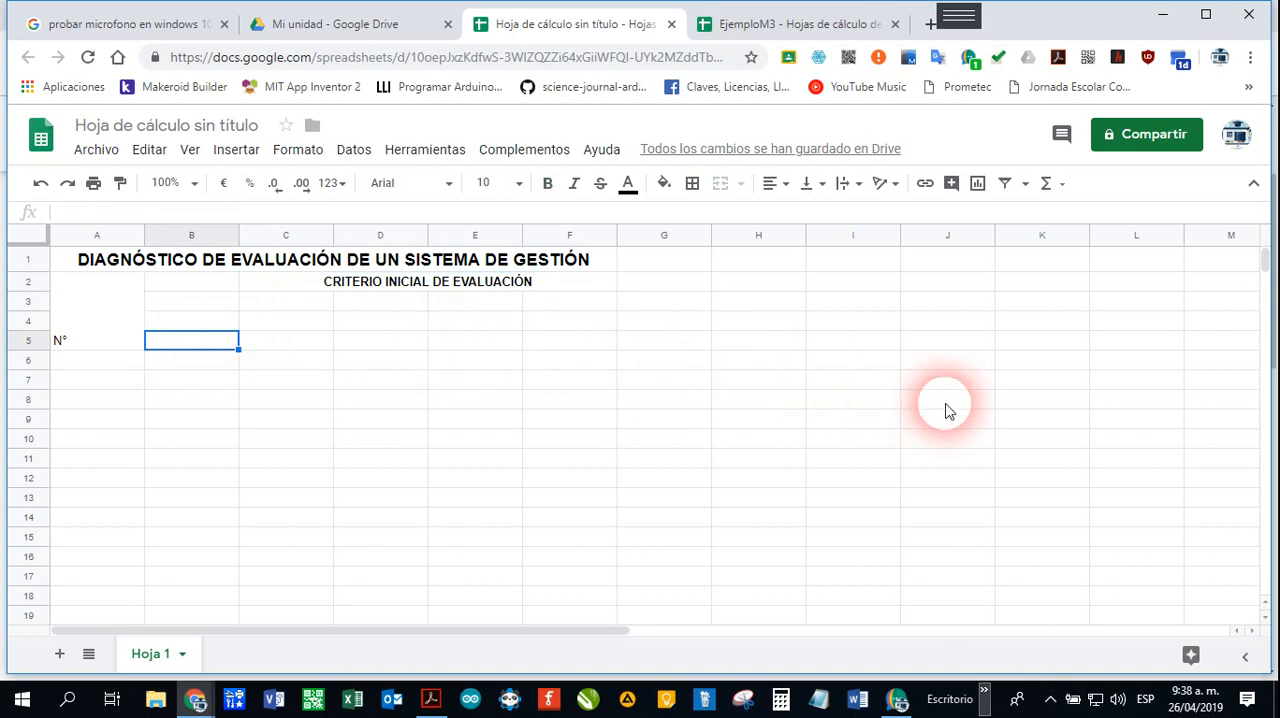
type("NUMERALES")
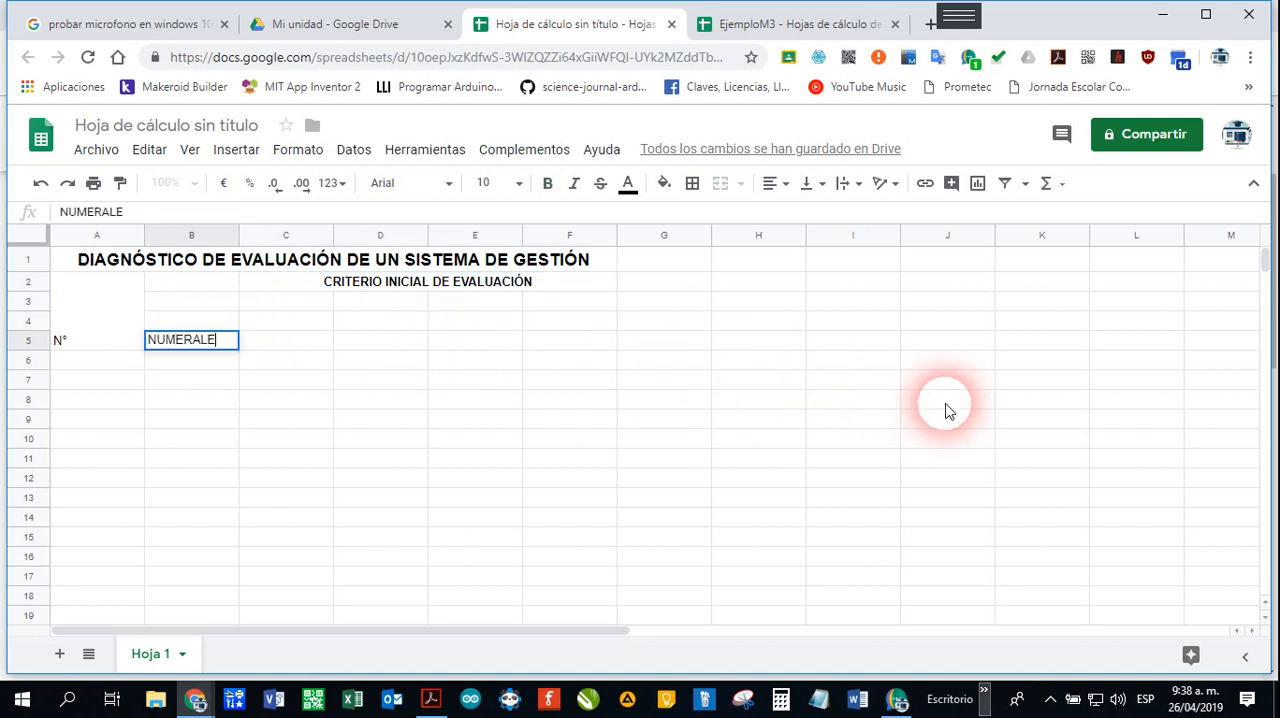
left_click(20, 345)
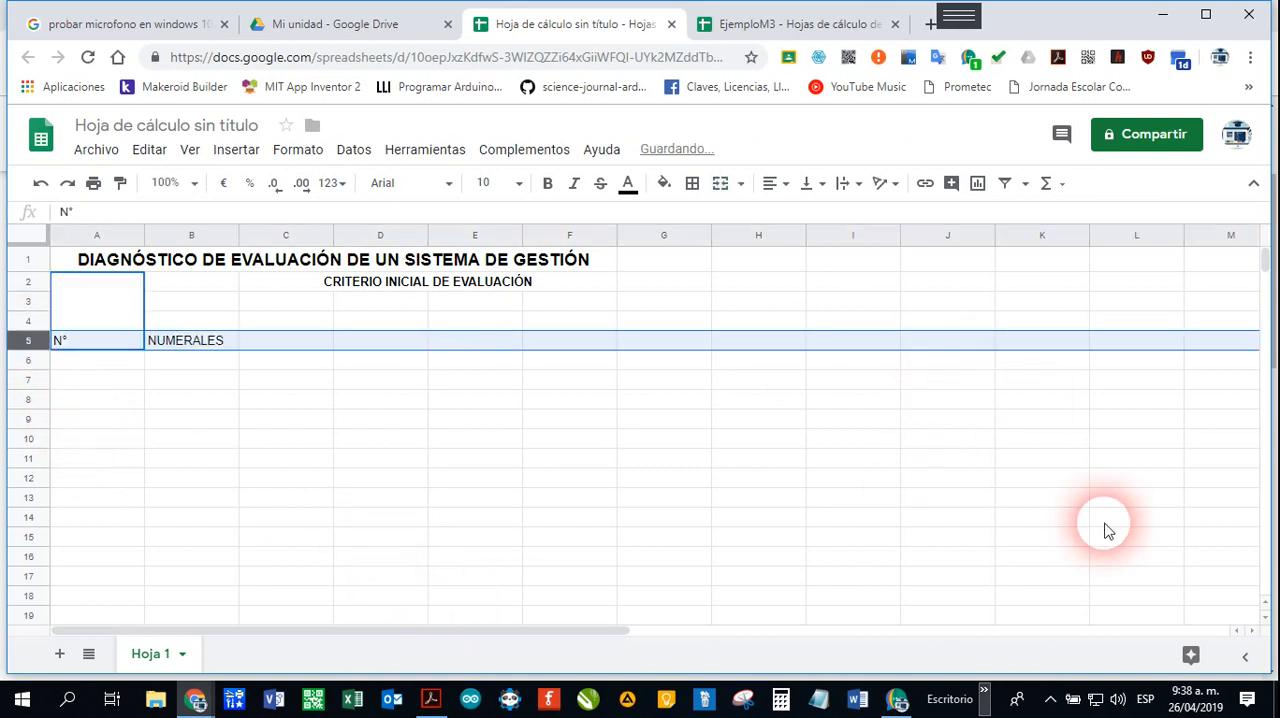
left_click(547, 183)
left_click(520, 184)
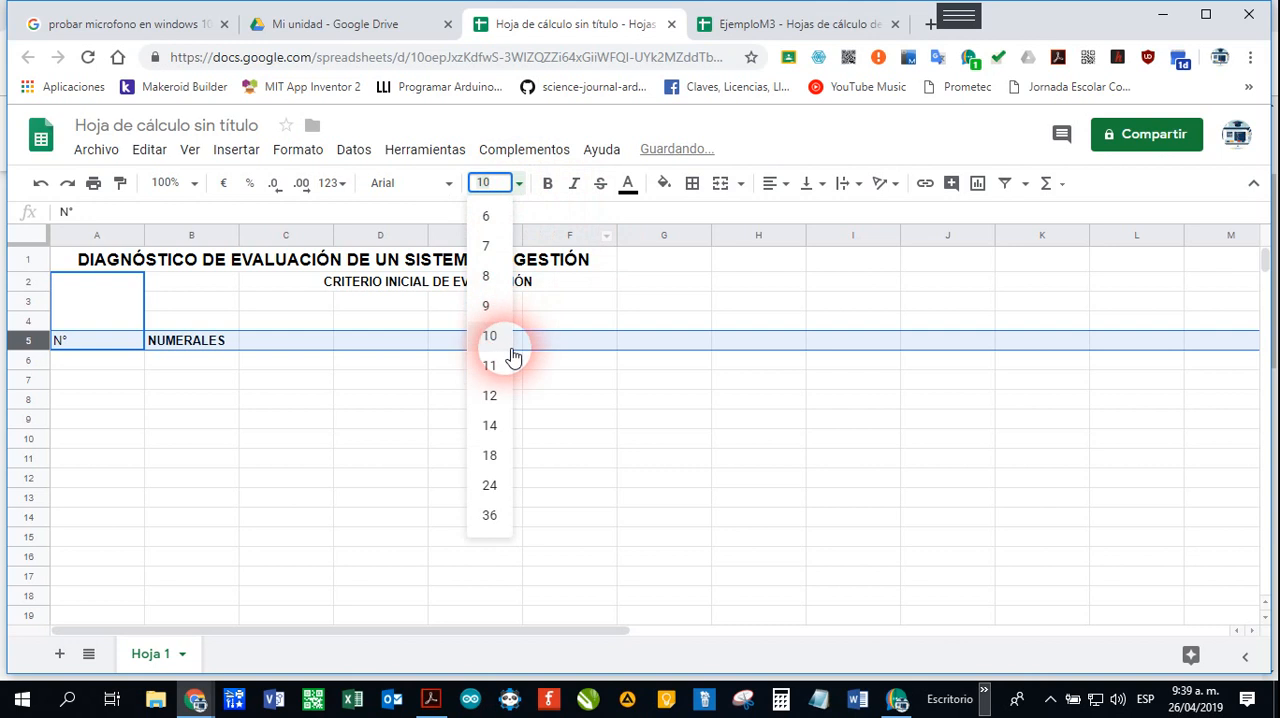
left_click(500, 400)
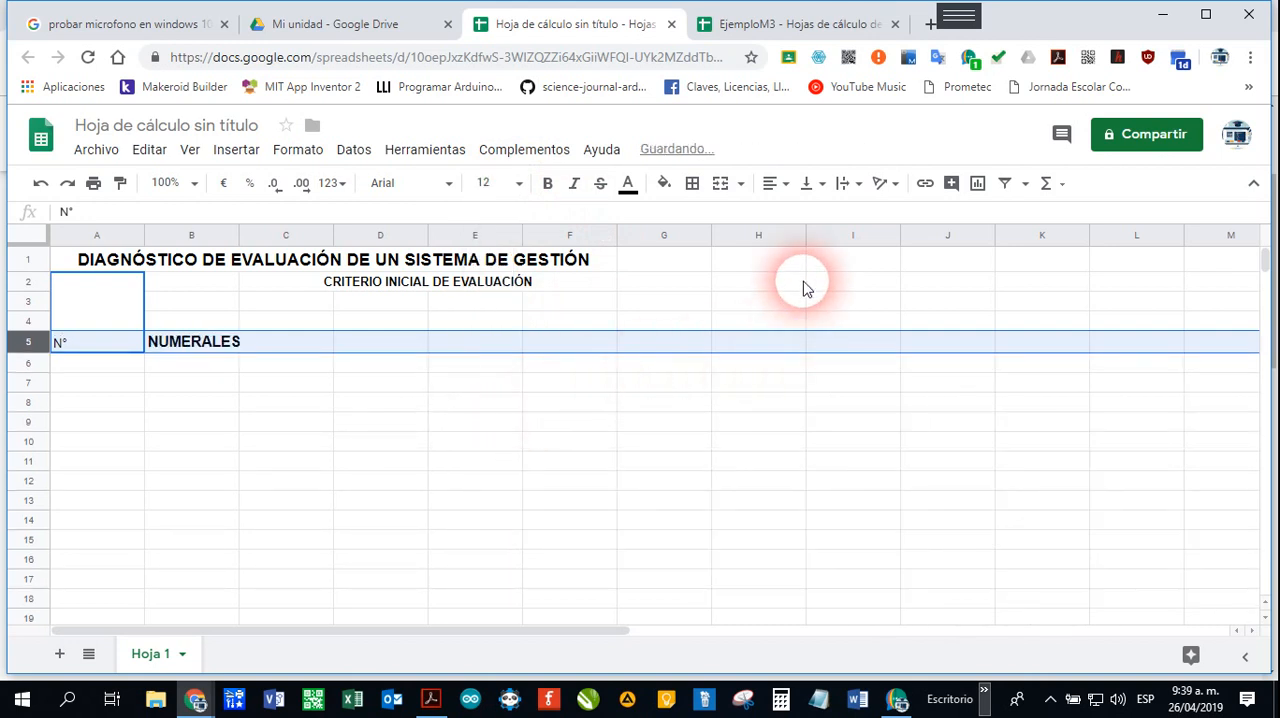
left_click(773, 184)
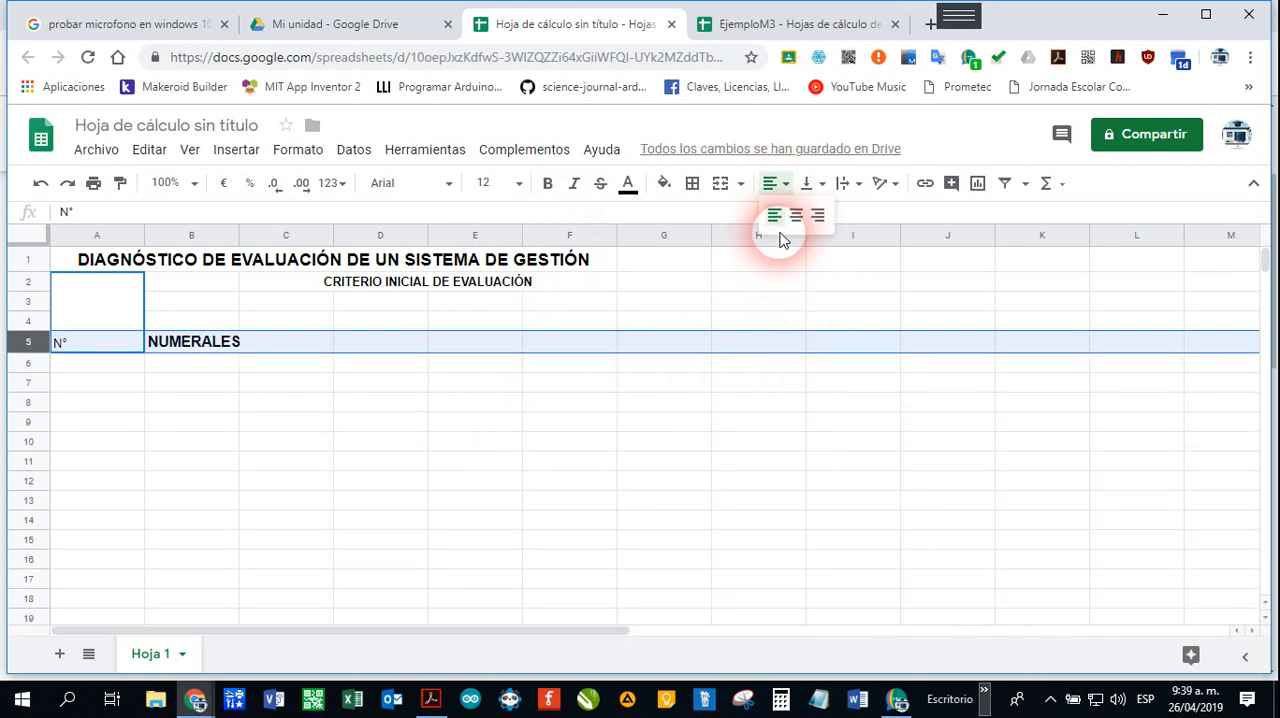
left_click(797, 220)
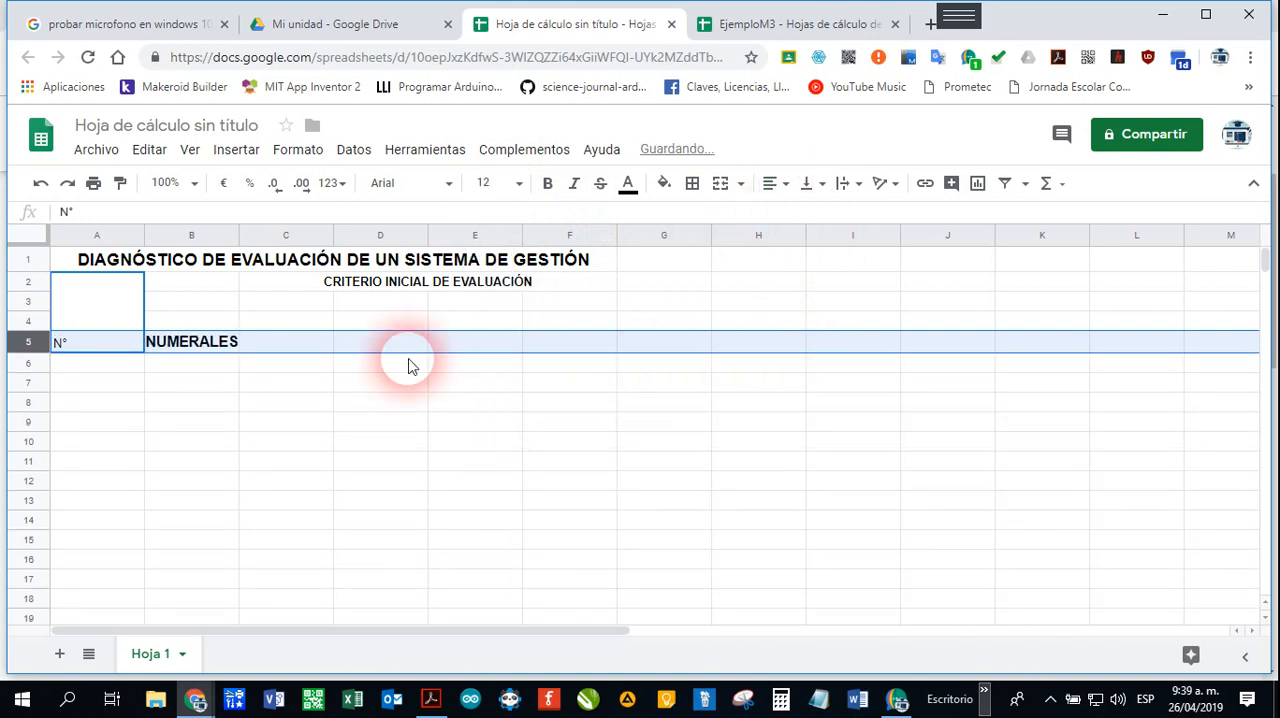
Step: Make the "N°" heading in the merged cell A2:A5 bold
left_click(88, 345)
left_click(547, 183)
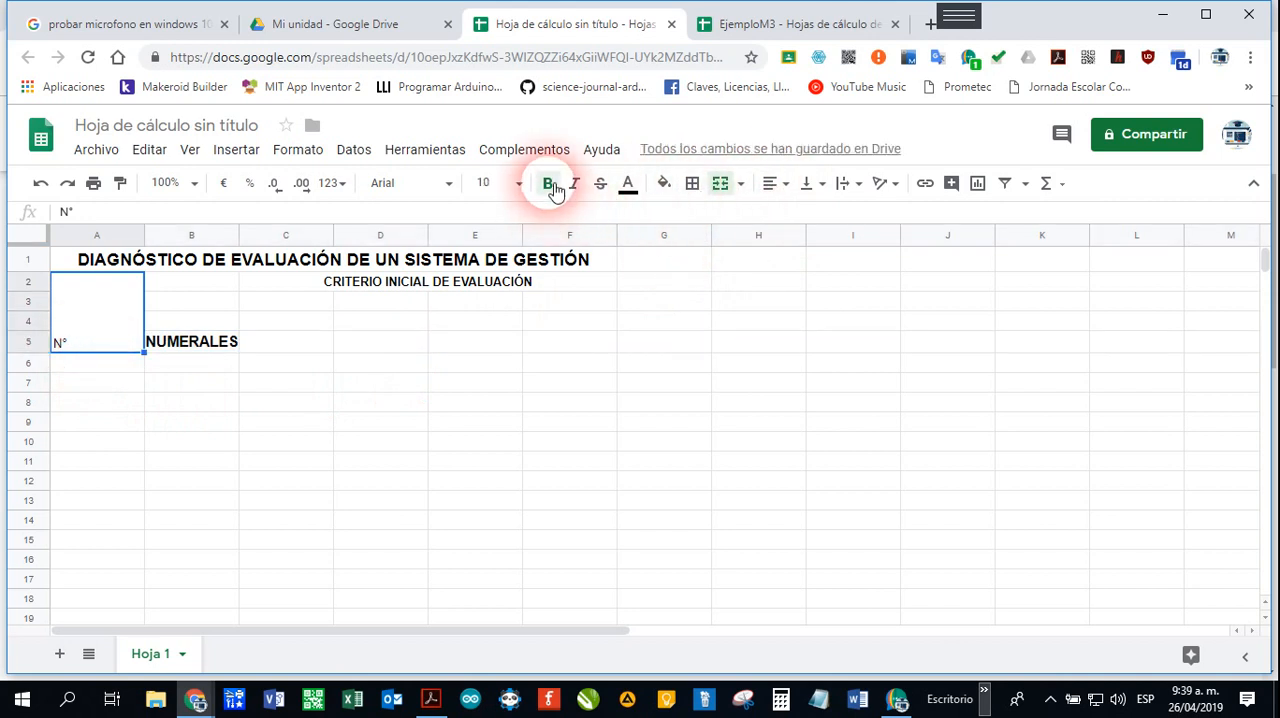
left_click(290, 422)
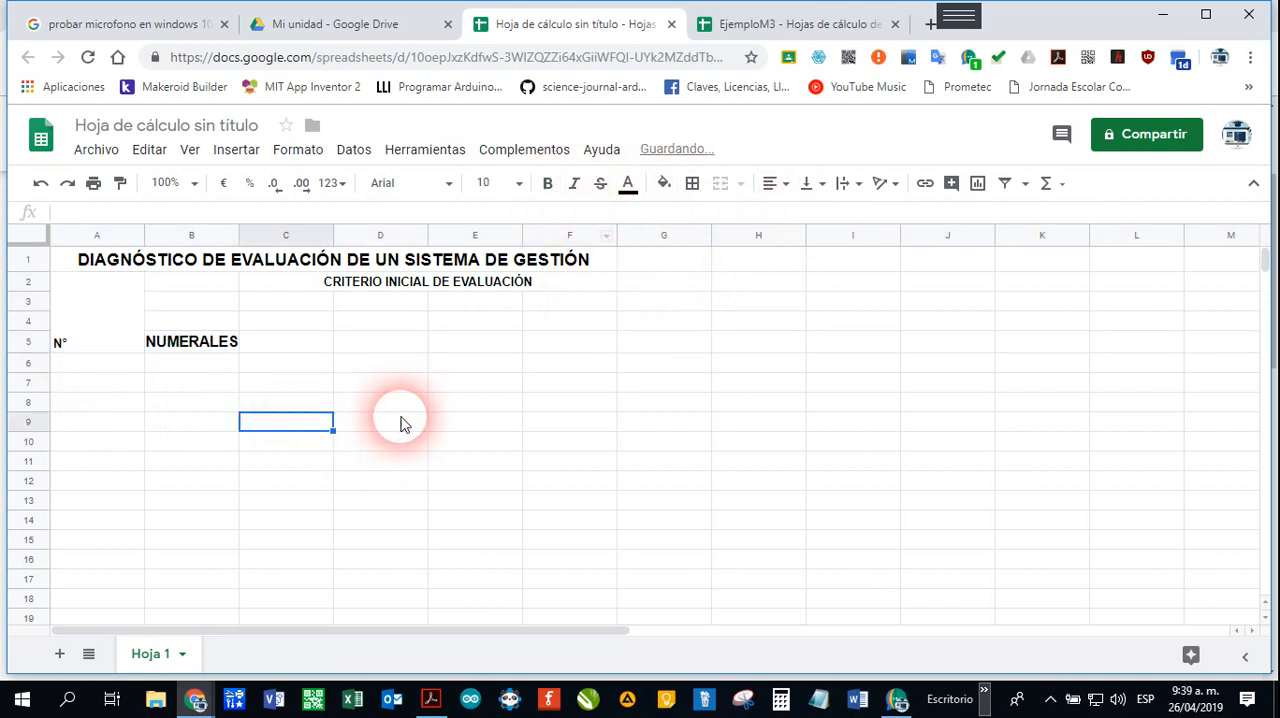
Step: Set the font size of the "N°" heading in the merged cell A2:A5 to 14
left_click(68, 353)
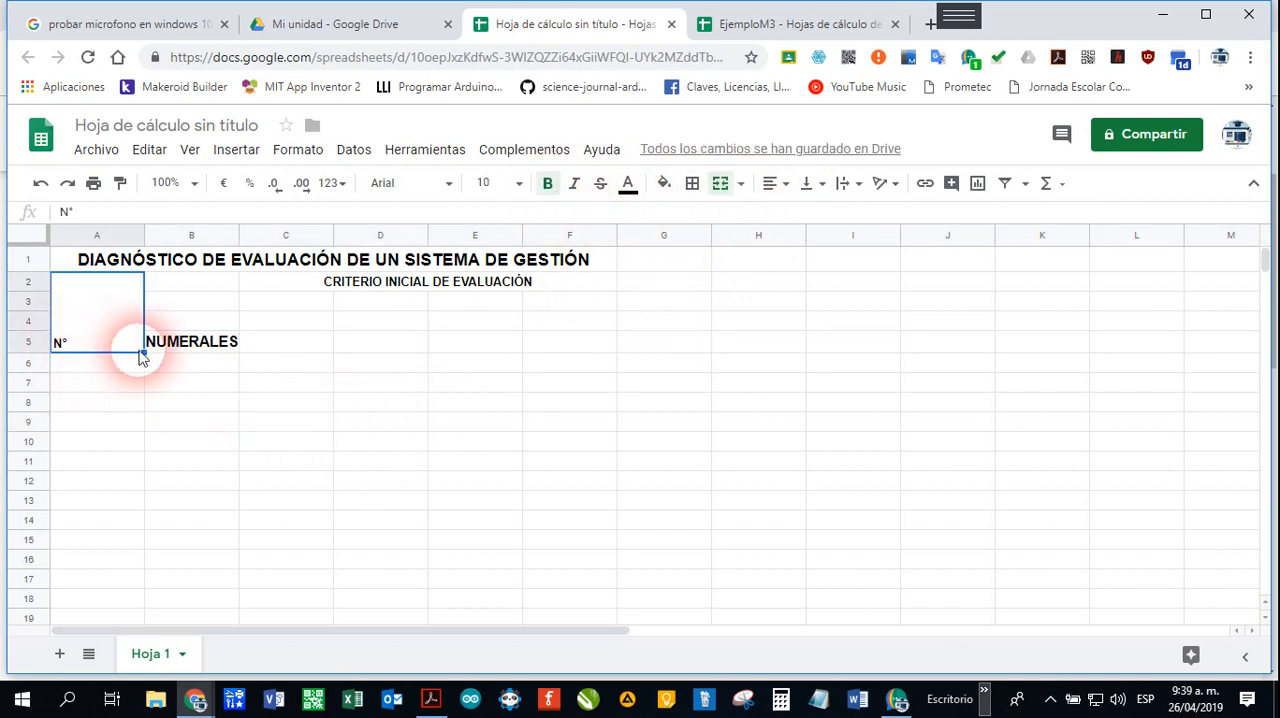
left_click(524, 186)
left_click(491, 422)
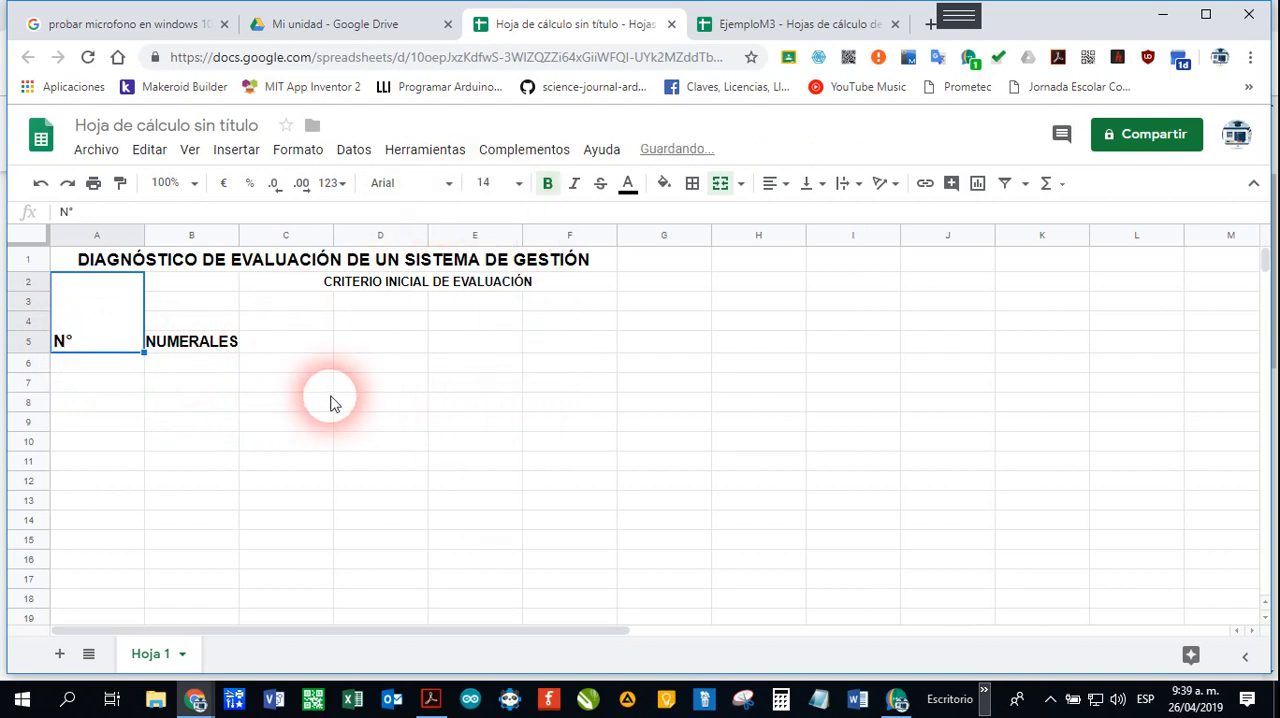
Step: Narrow column A to fit the "N°" heading and widen column B to several times its default width
left_click(222, 388)
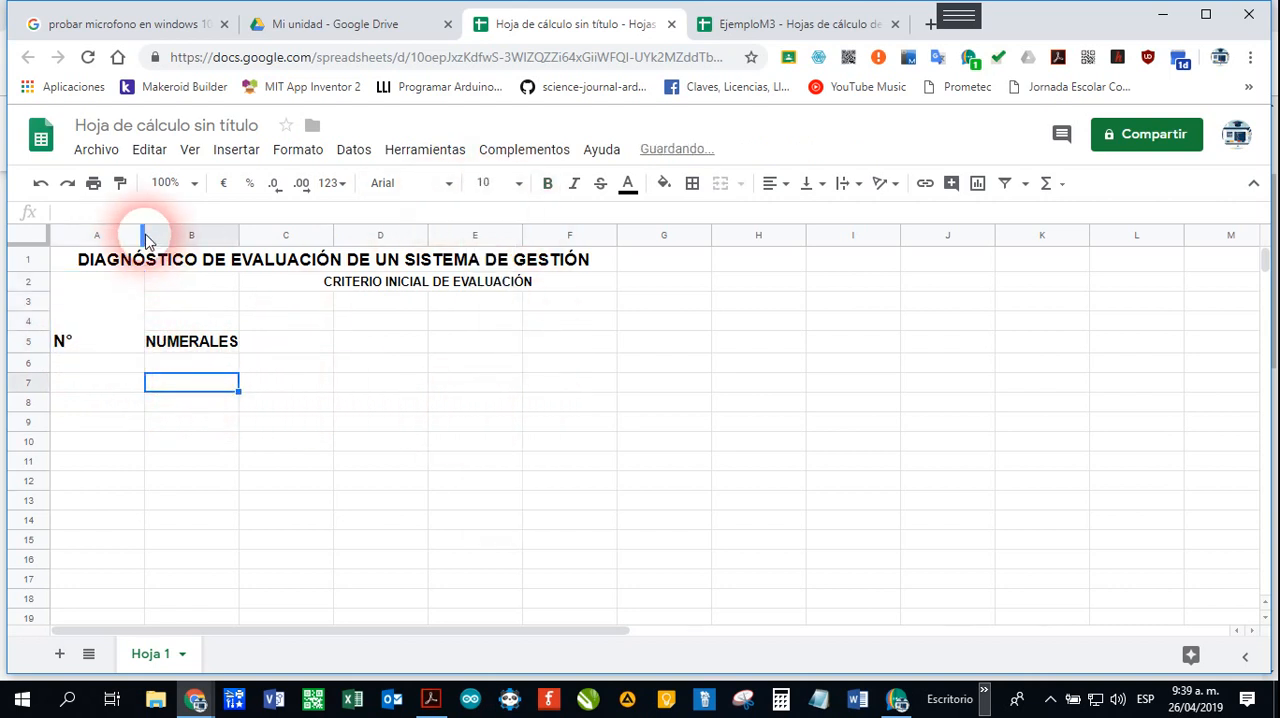
left_click_drag(152, 236, 84, 238)
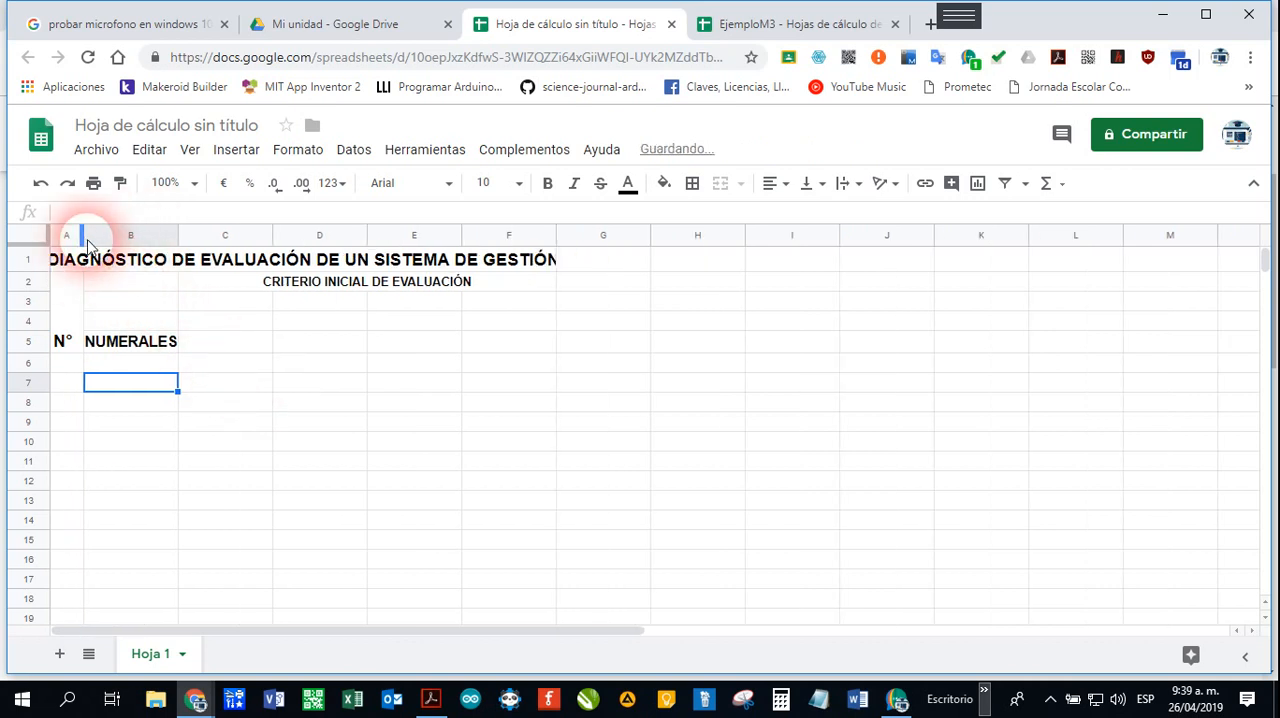
left_click_drag(178, 236, 768, 254)
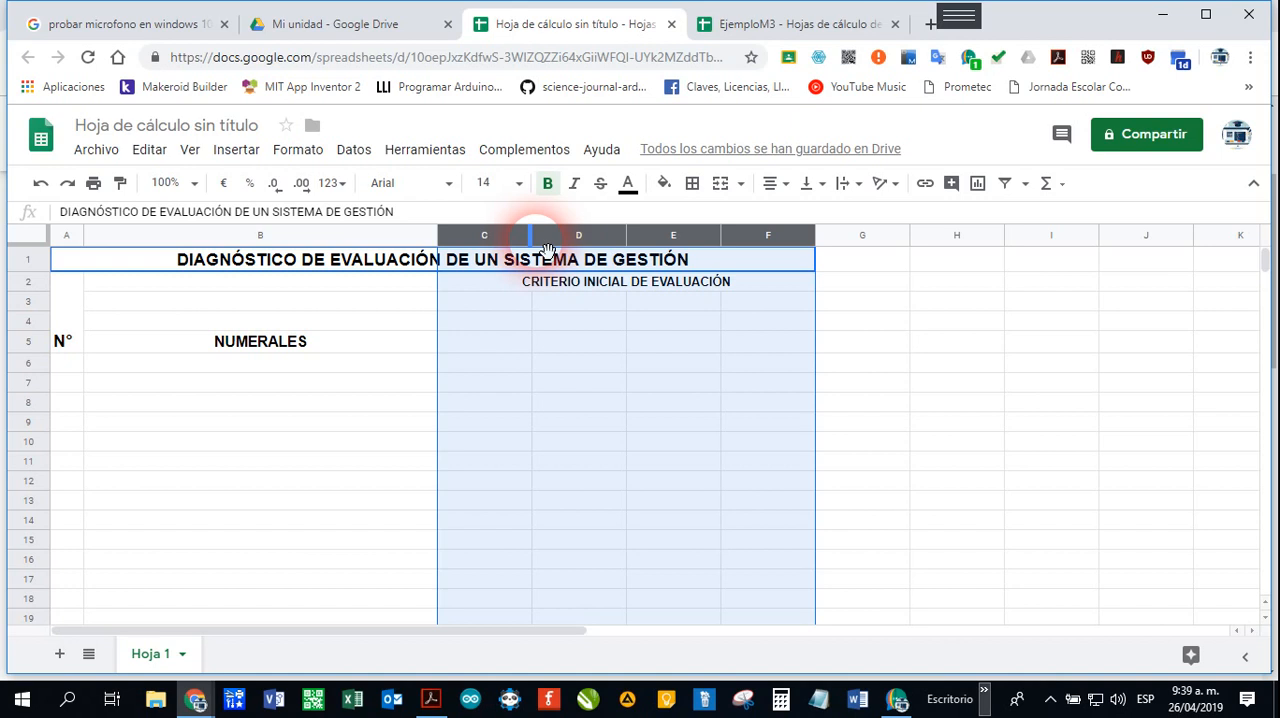
Step: Narrow columns C to F together to an equal width, just wide enough for short entries
left_click_drag(541, 242, 476, 242)
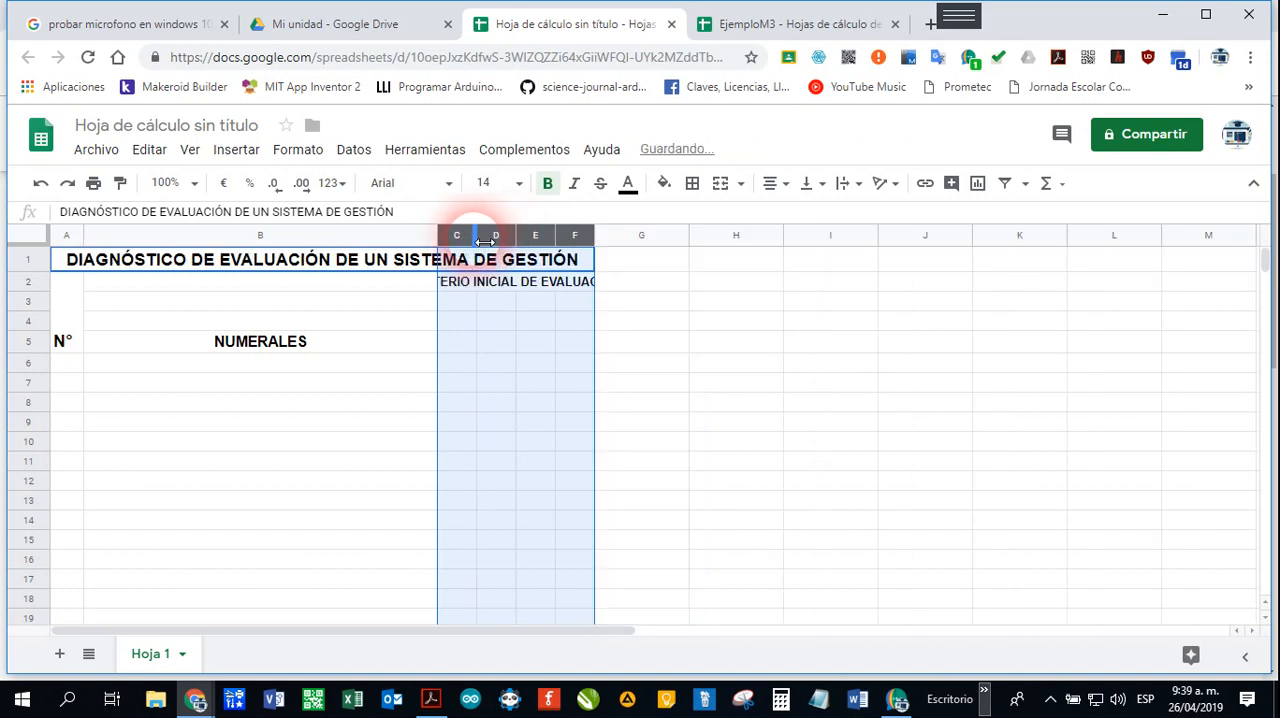
left_click(410, 343)
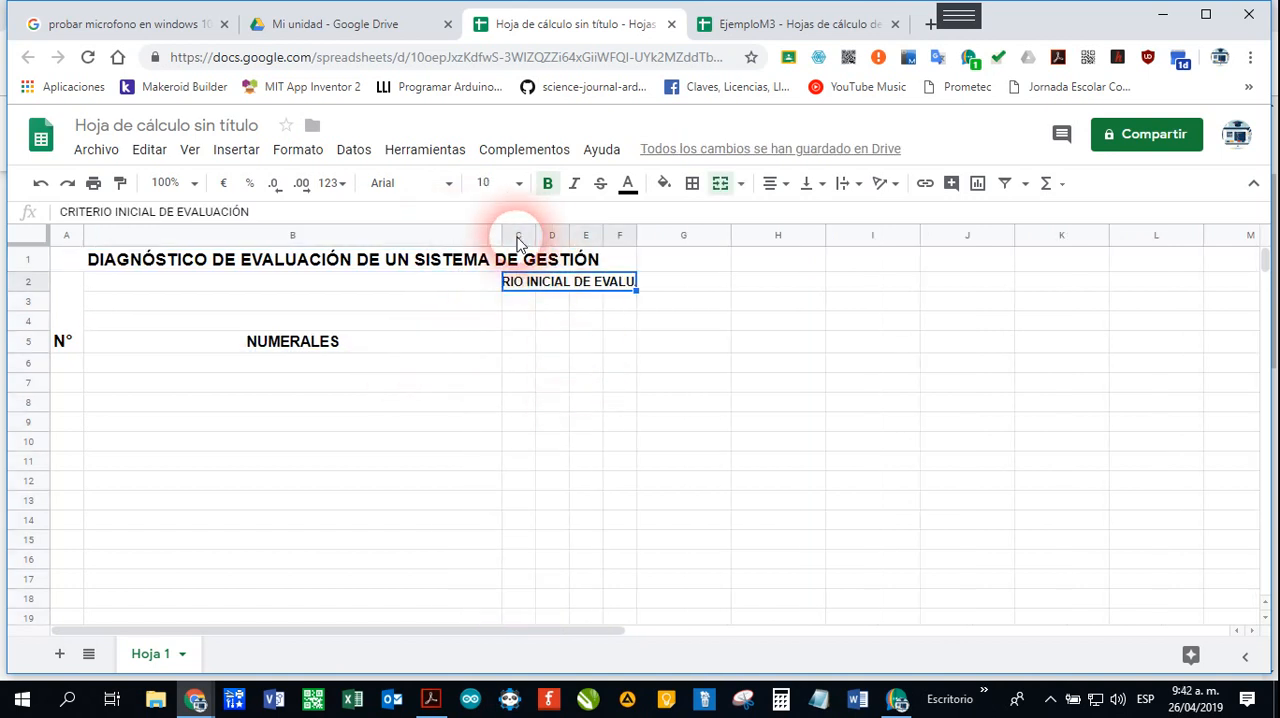
left_click_drag(519, 240, 622, 245)
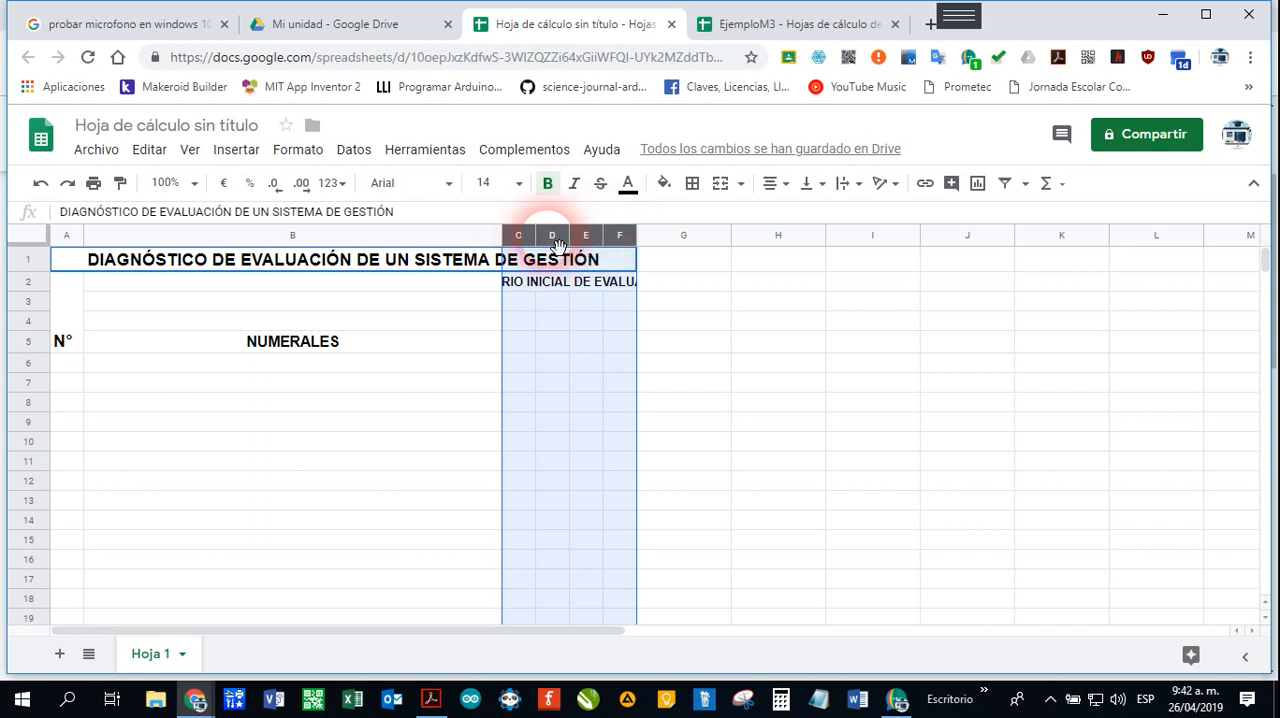
left_click_drag(536, 240, 533, 240)
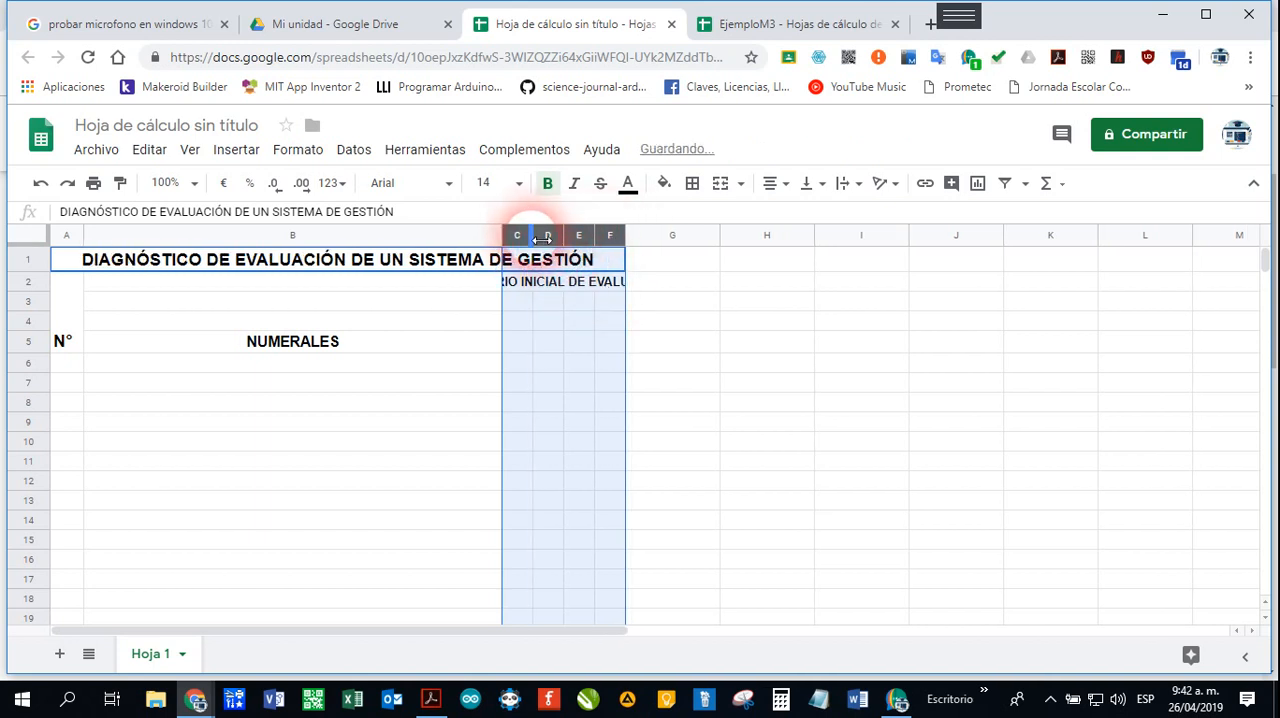
left_click_drag(541, 238, 537, 240)
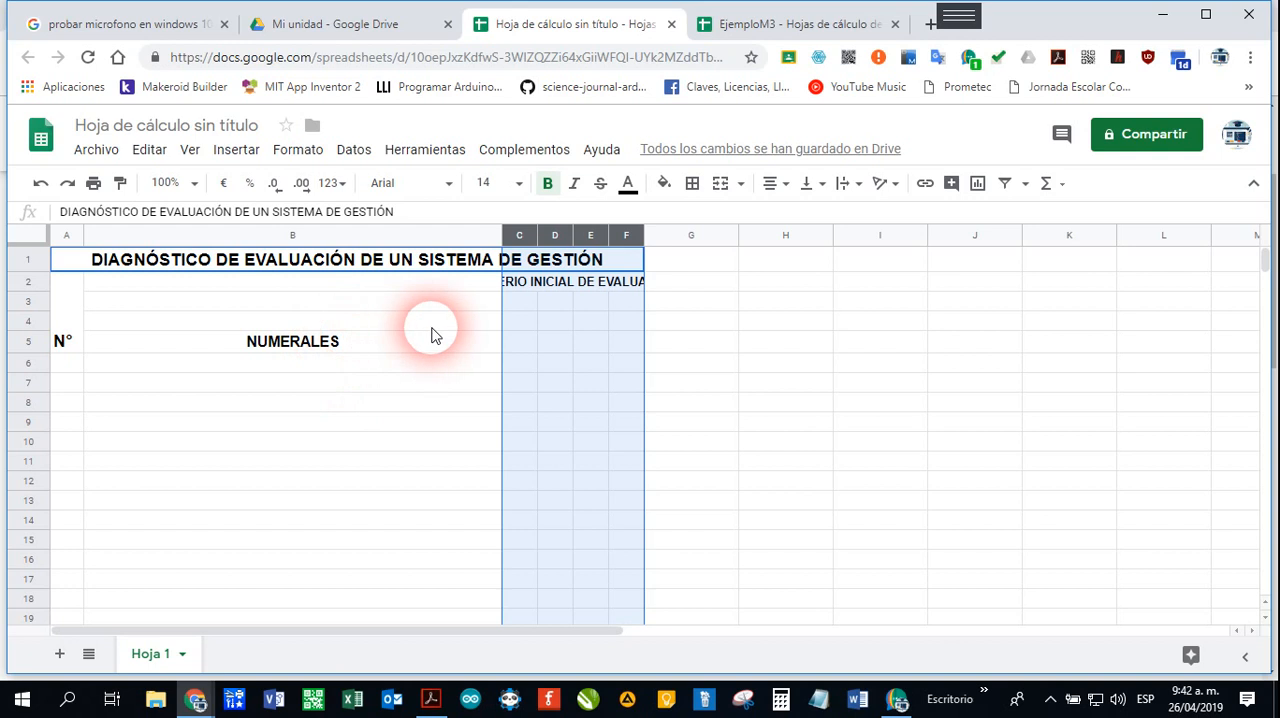
Step: Wrap the text of the CRITERIO INICIAL DE EVALUACIÓN heading within its merged cell
left_click(548, 289)
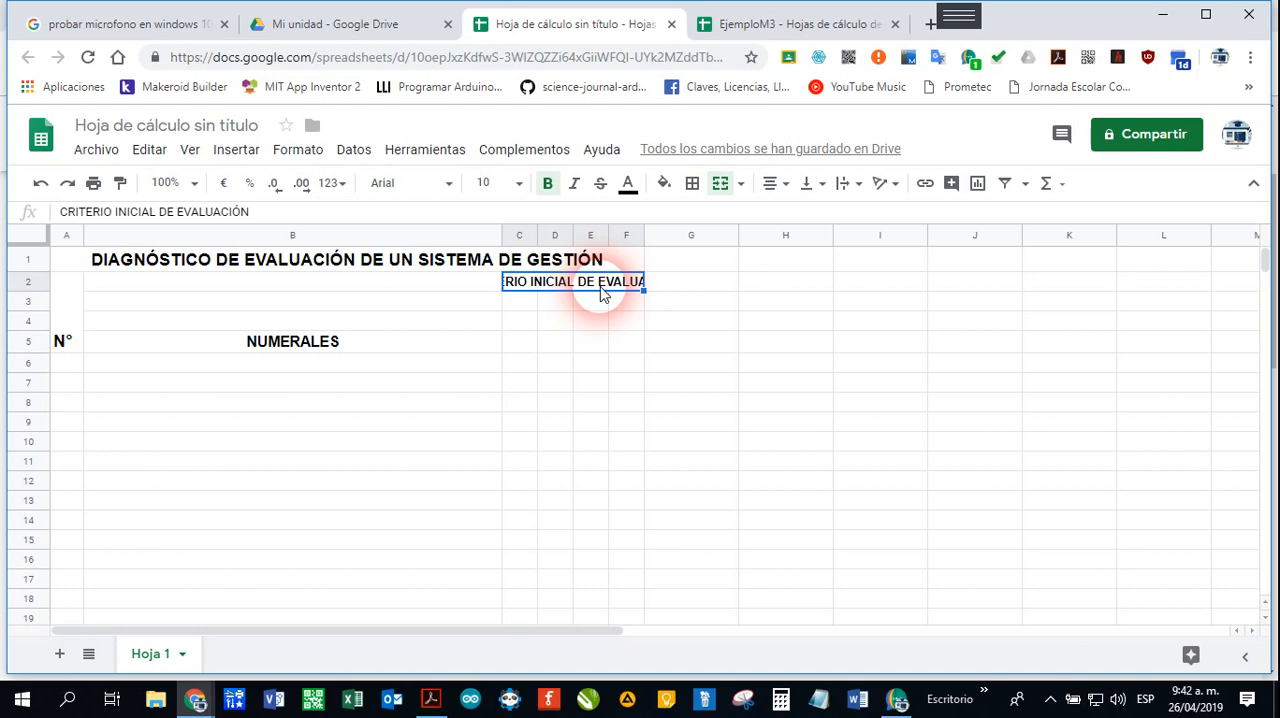
left_click(303, 160)
mouse_move(351, 474)
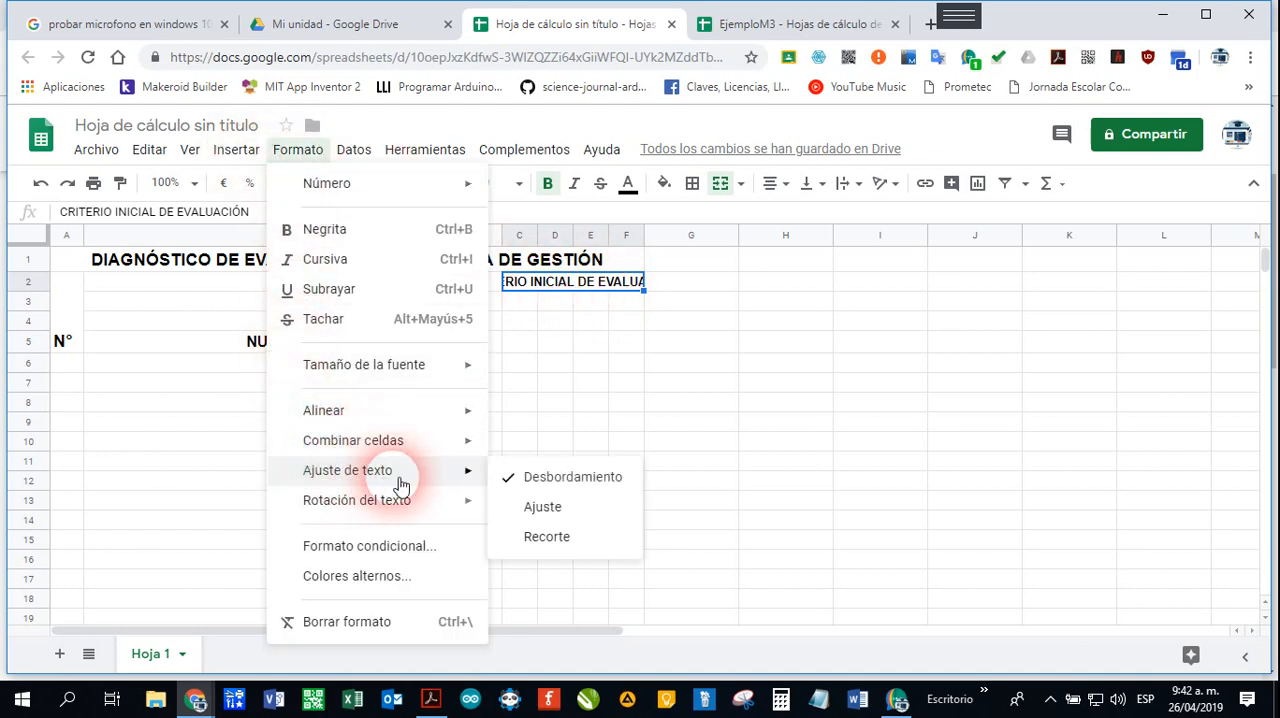
left_click(567, 515)
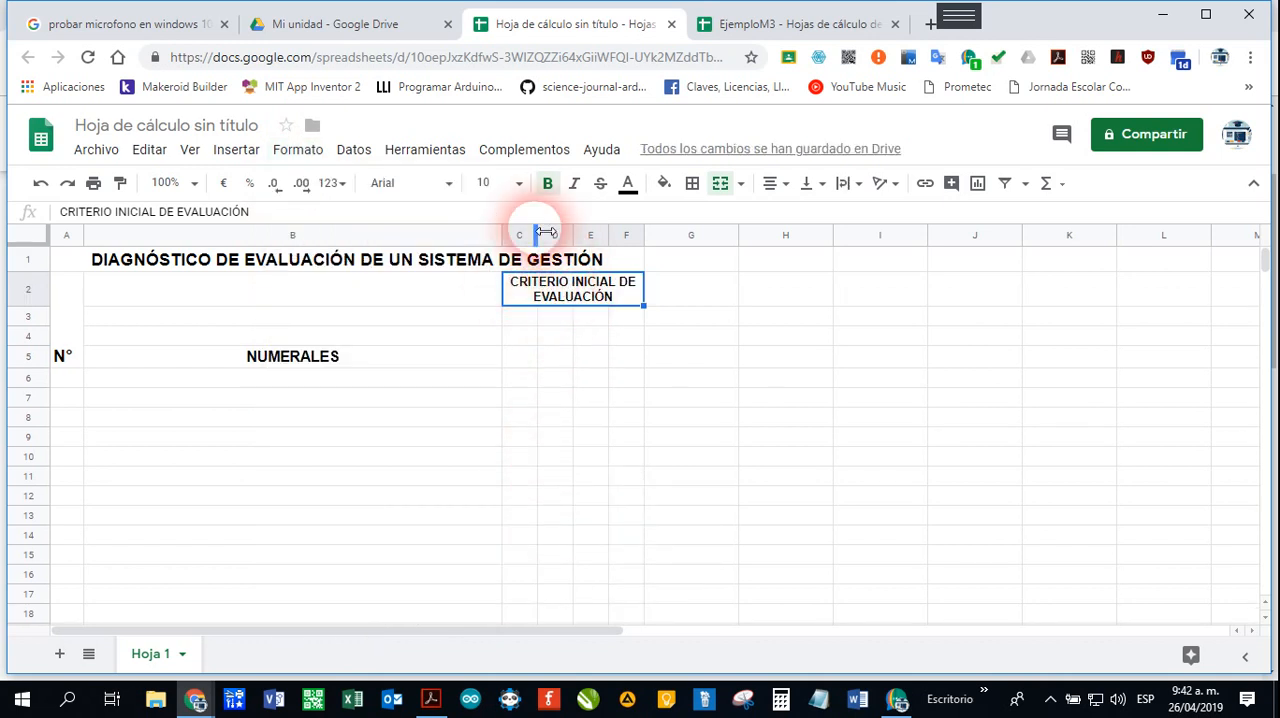
left_click_drag(514, 232, 634, 237)
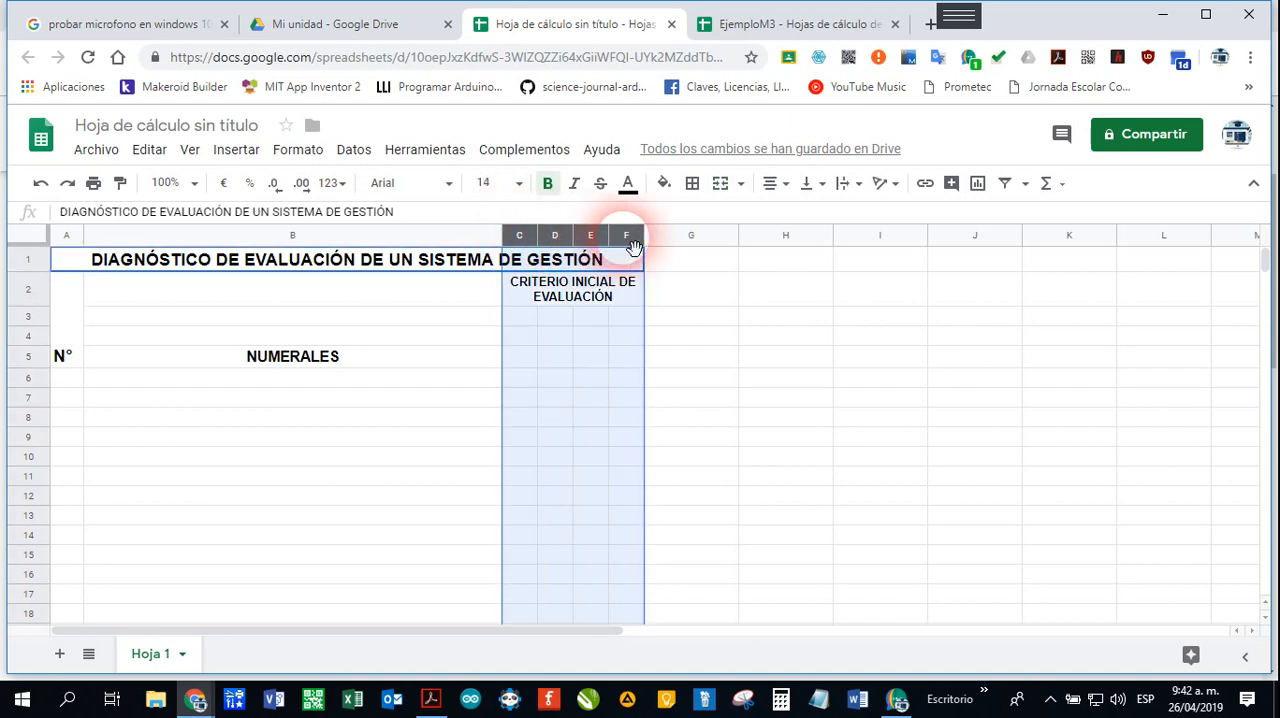
Step: Merge cells B2:B5 into one cell for the NUMERALES heading
left_click(122, 298)
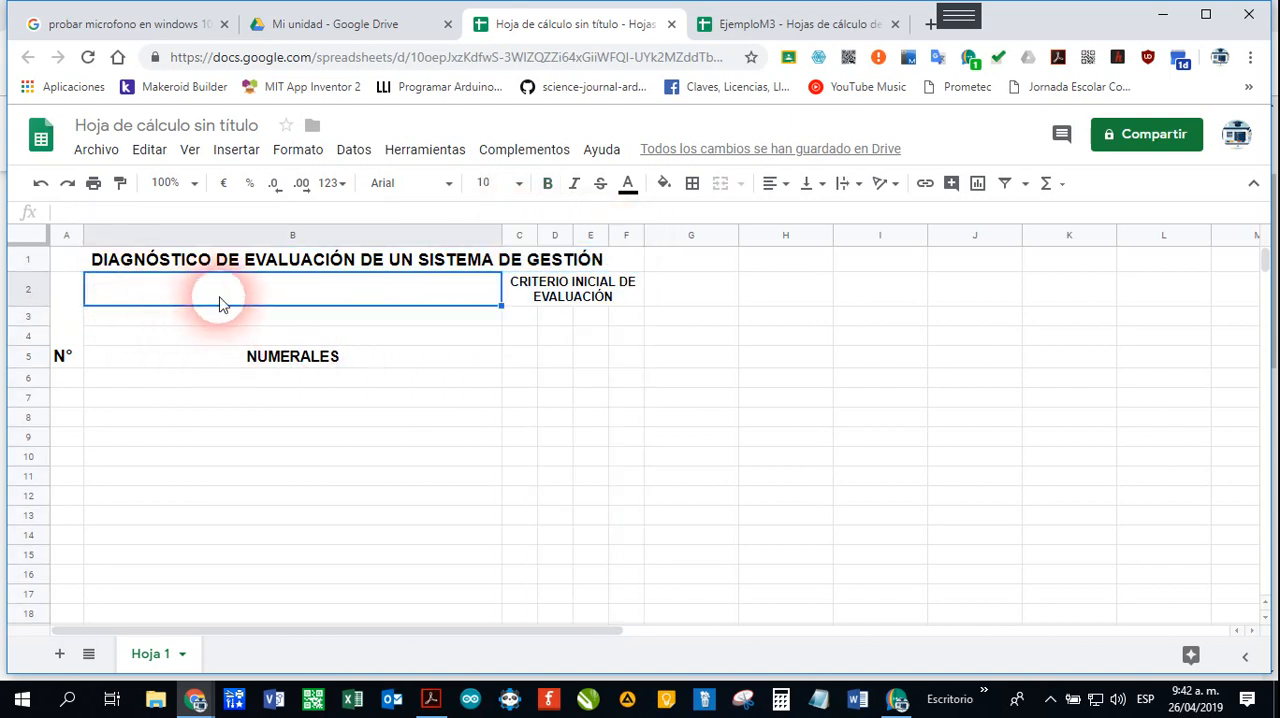
left_click_drag(311, 288, 331, 360)
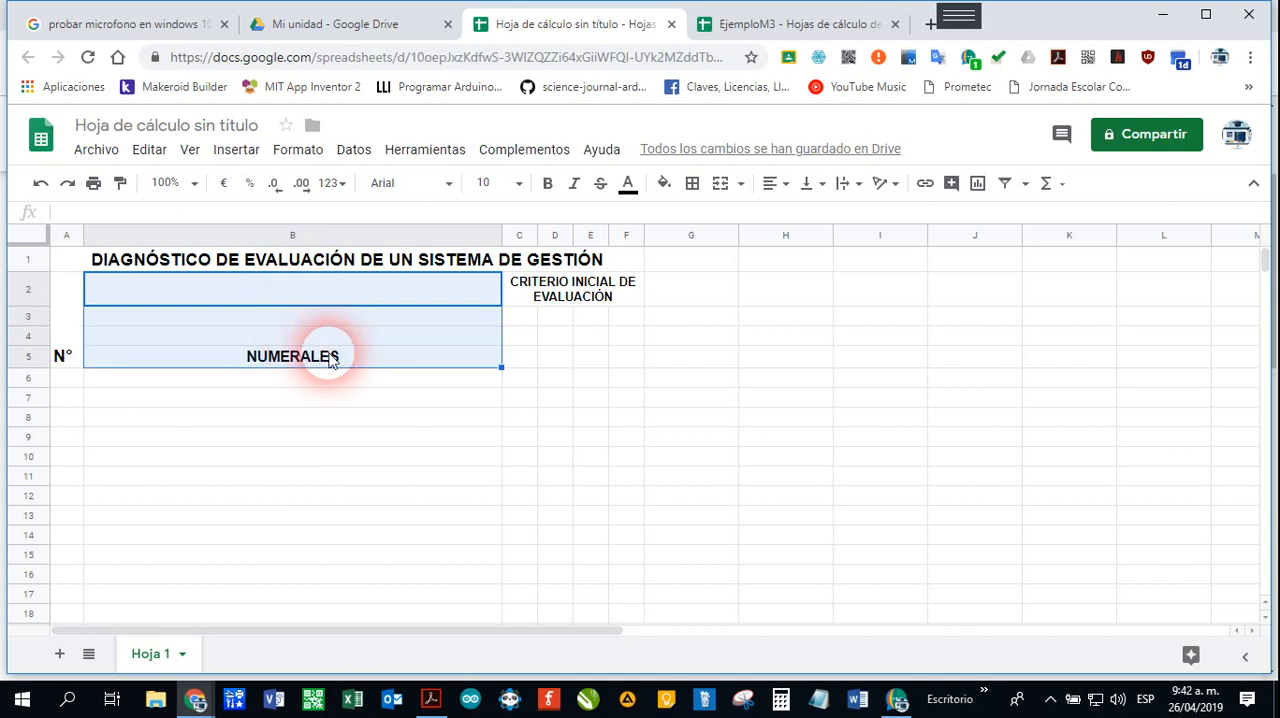
left_click(720, 183)
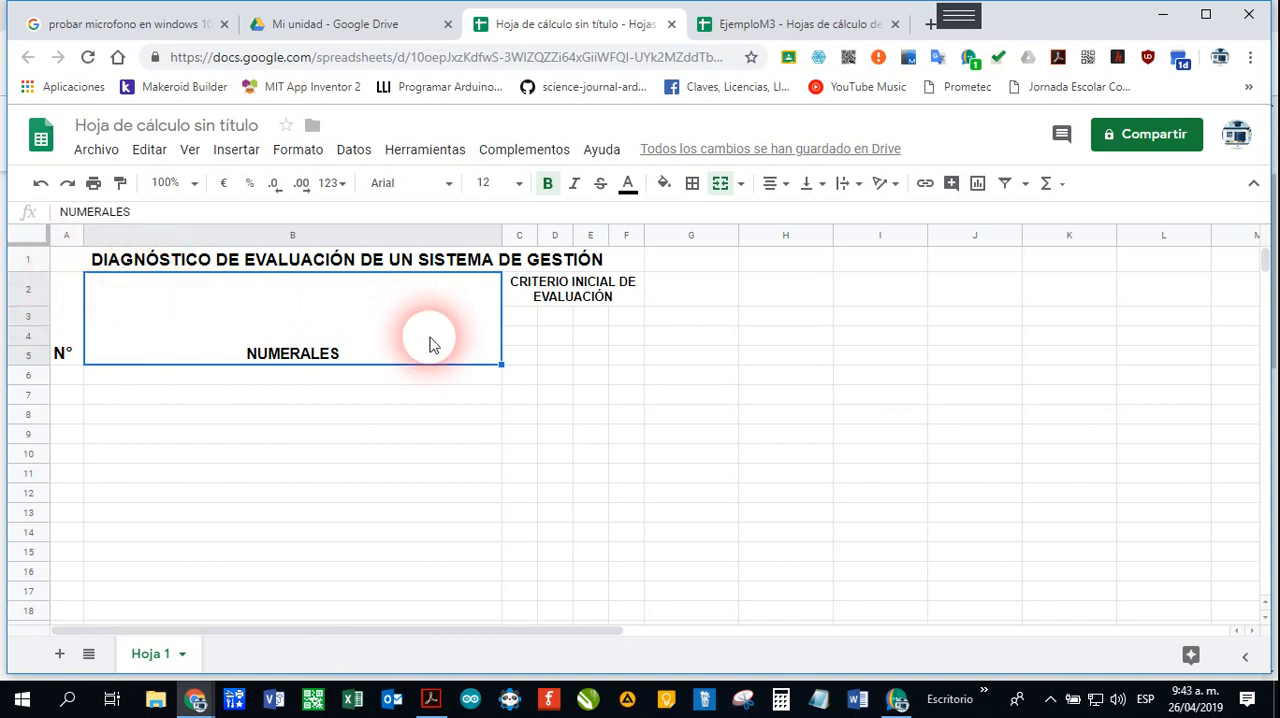
Step: Enter the criterion letters A, B, C and D in cells C3 to F3
left_click(520, 318)
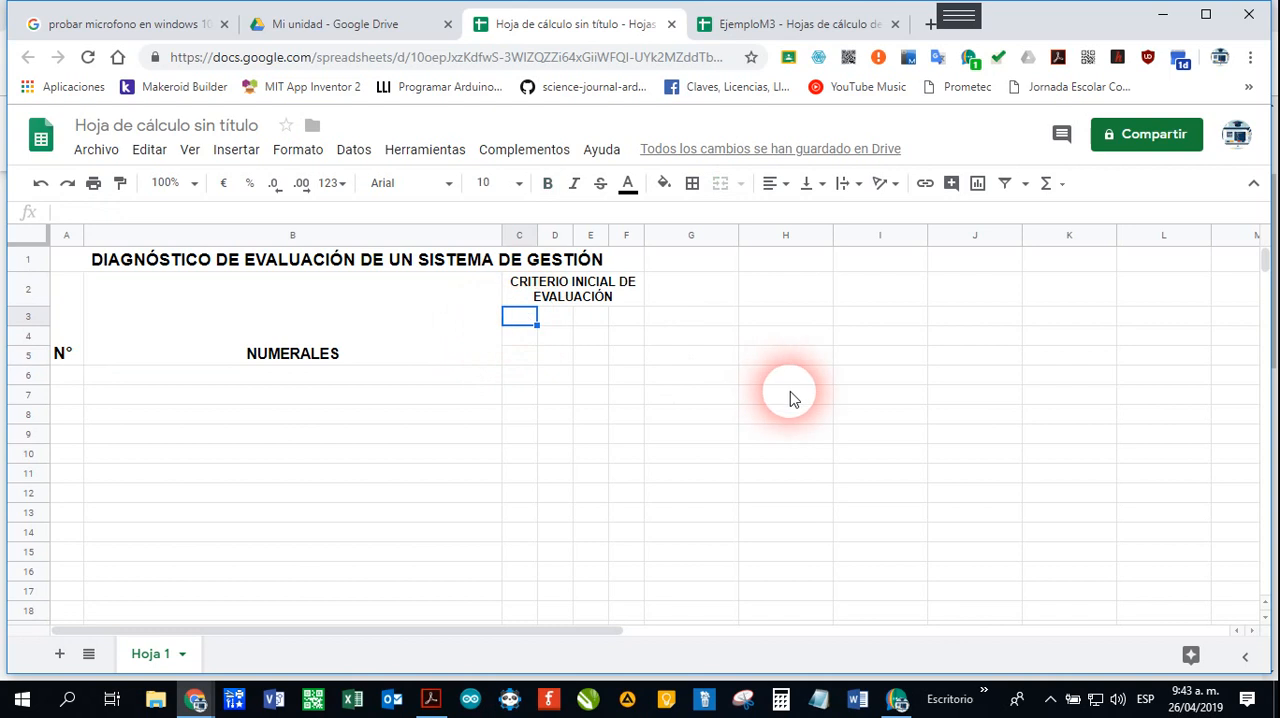
key("Tab")
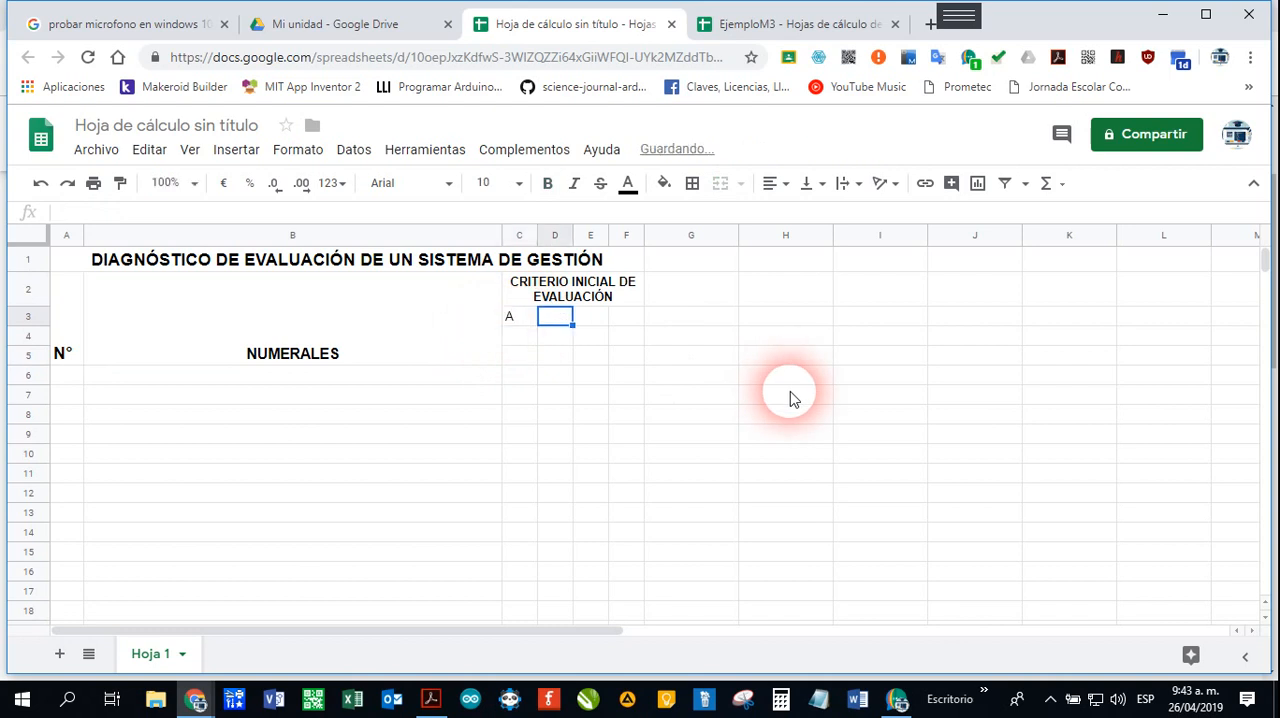
key("Tab")
key("Tab")
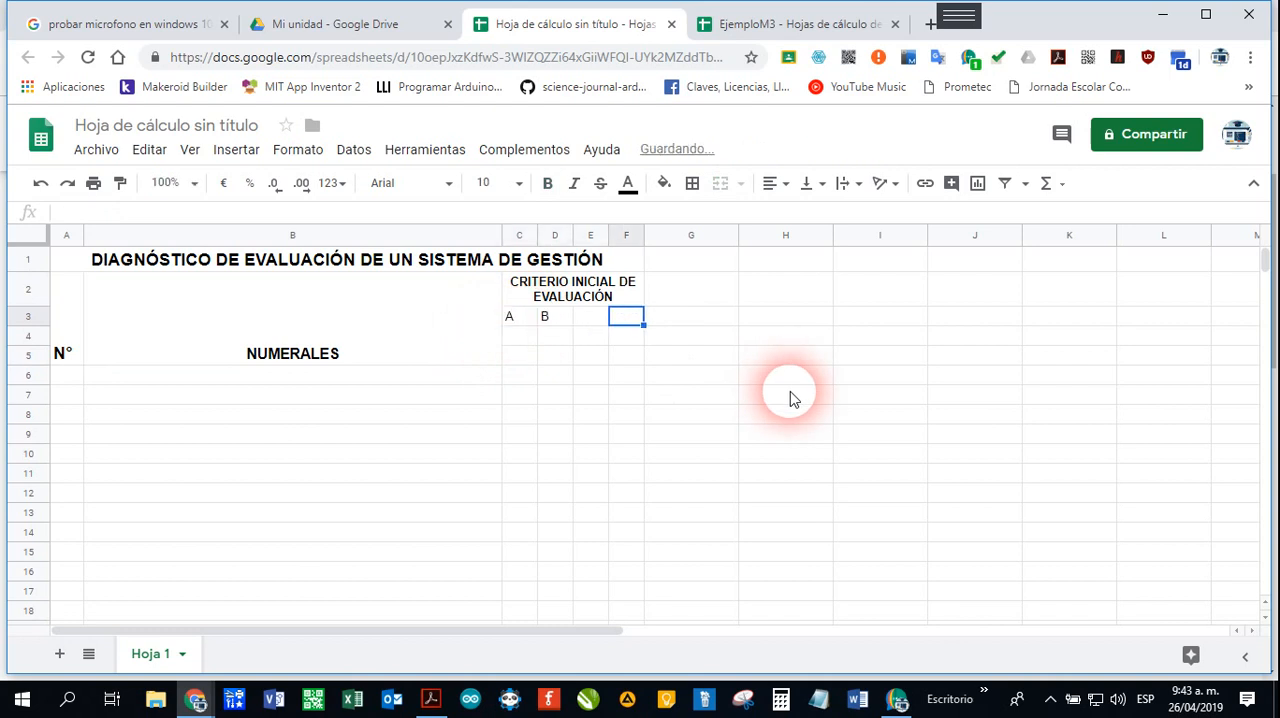
key("Left")
key("Left")
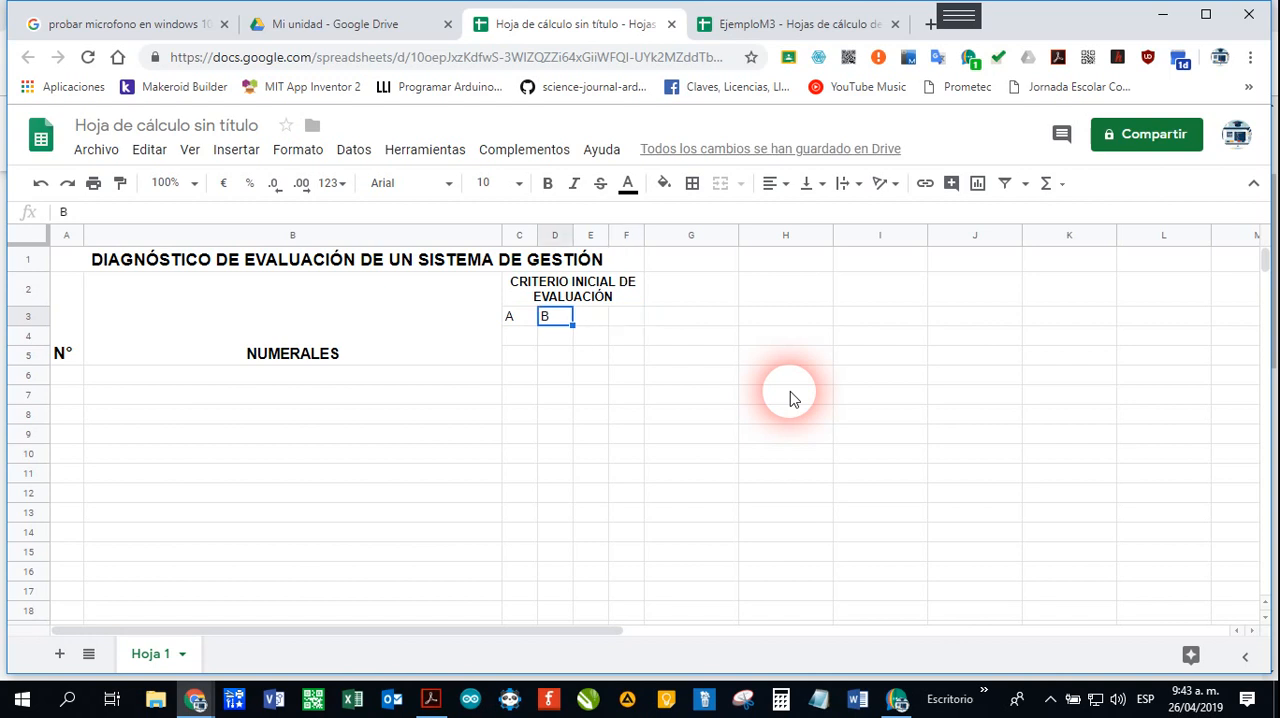
key("Right")
type("C")
key("Tab")
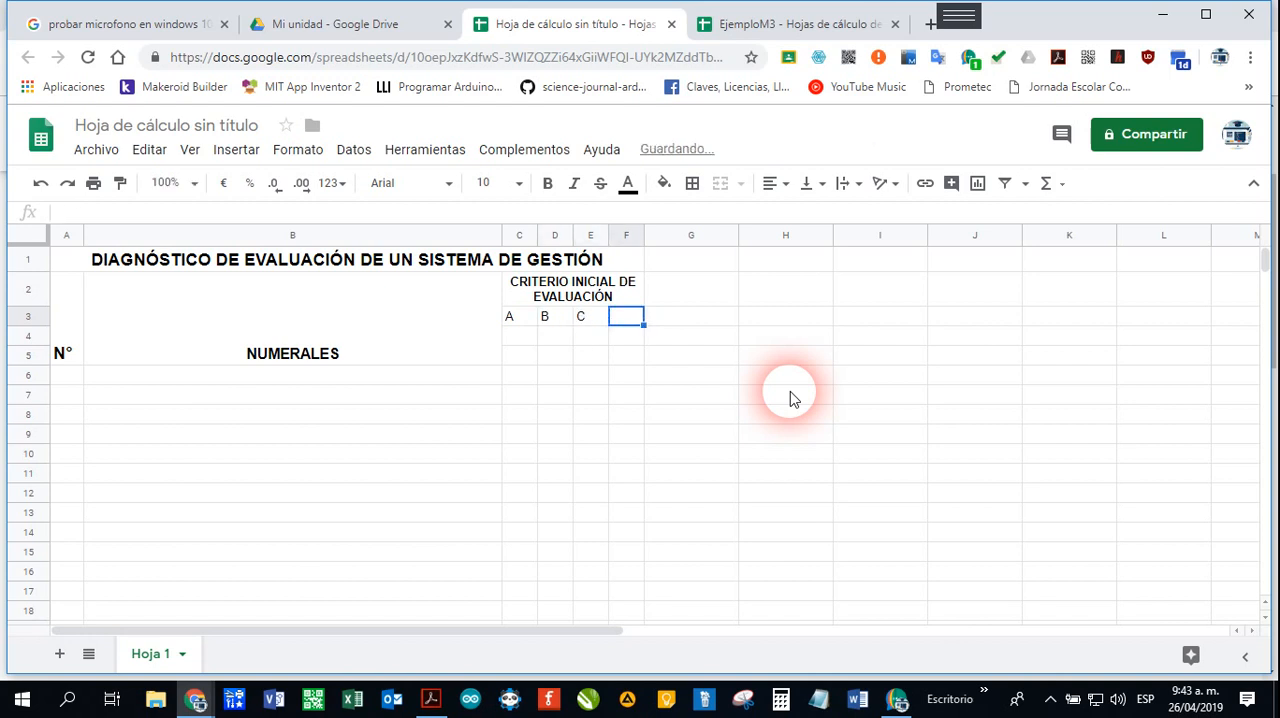
type("D")
key("Return")
Step: Enter the scores 10, 5, 3 and 0 in cells C4 to F4 below the criterion letters
key("Left")
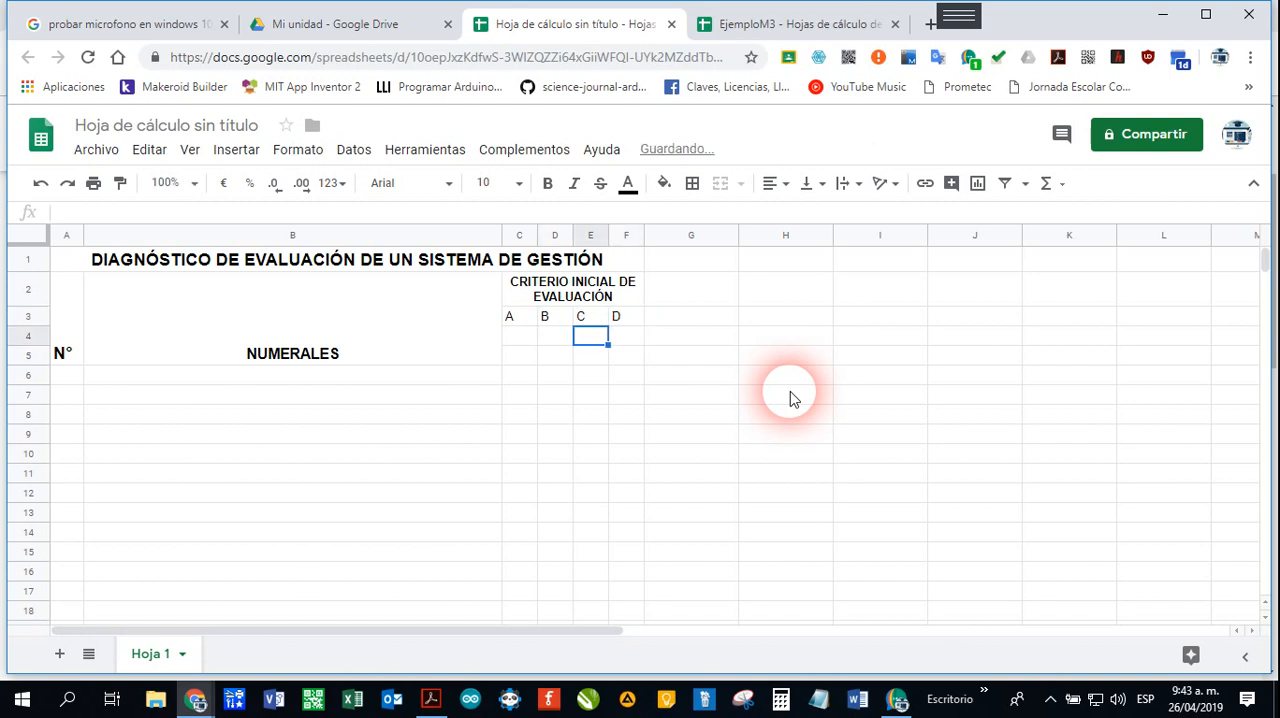
key("Left")
key("Left")
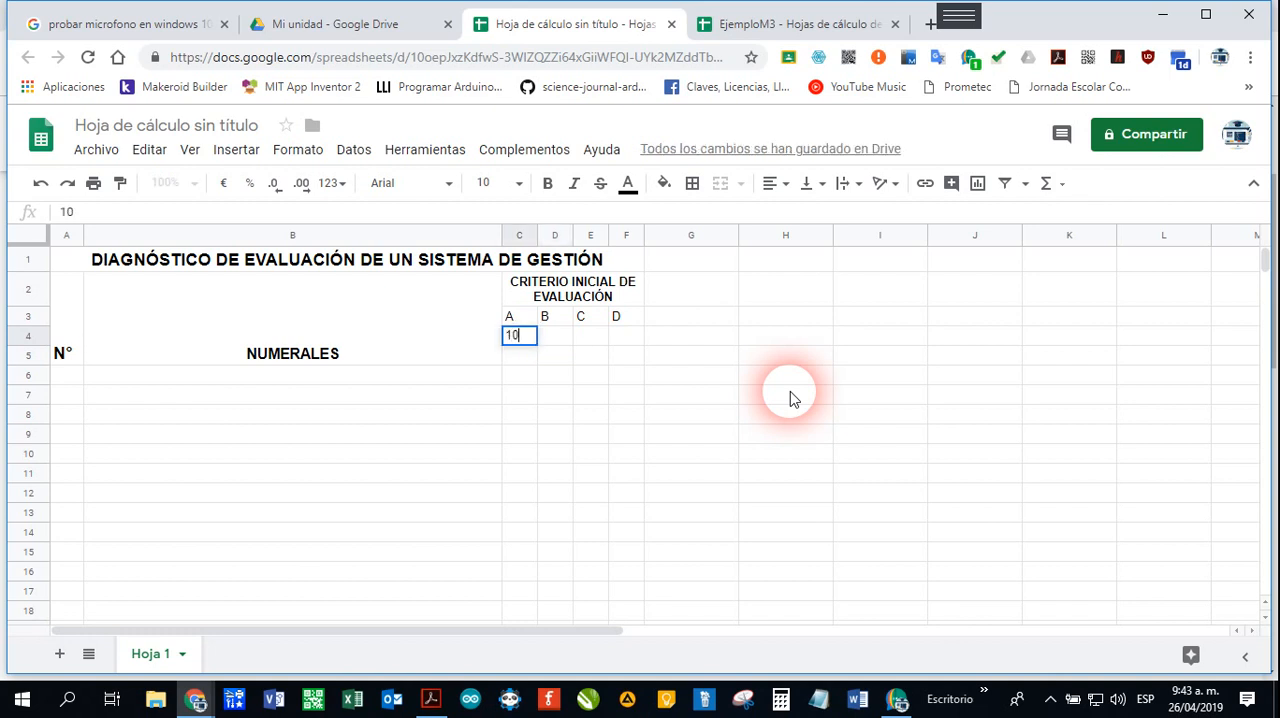
key("Tab")
key("Tab")
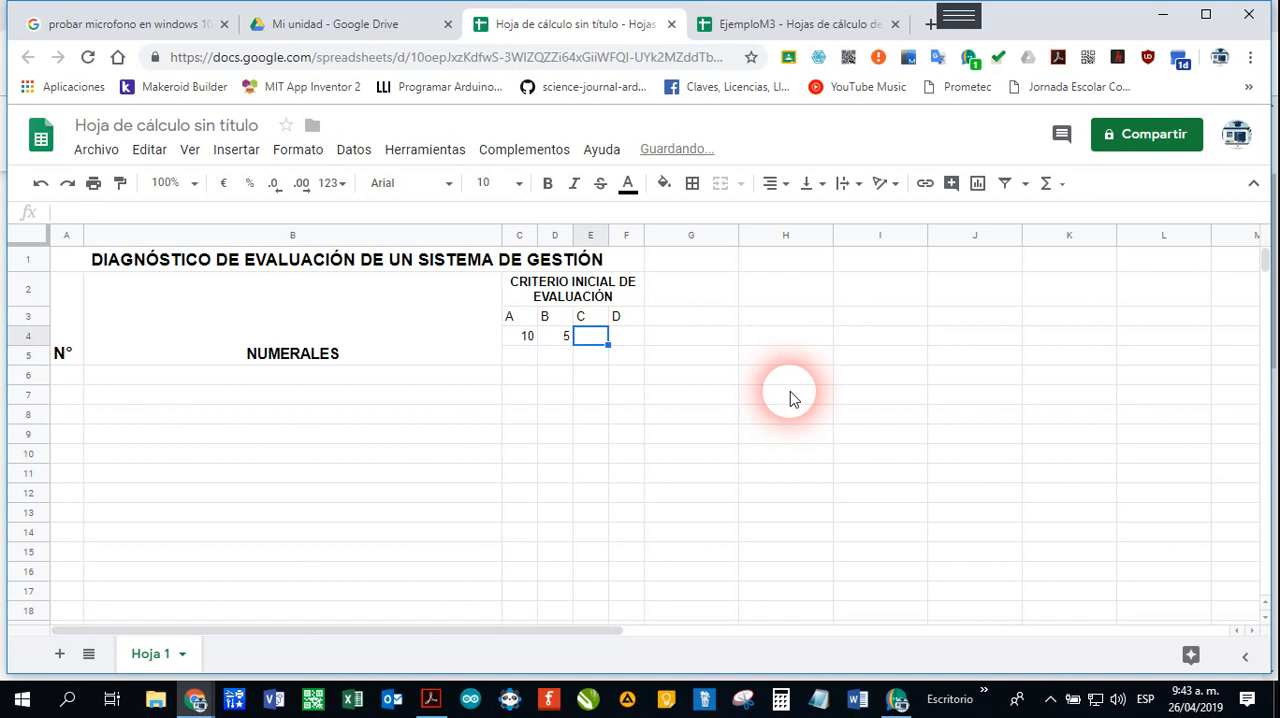
type("3")
key("Tab")
type("0")
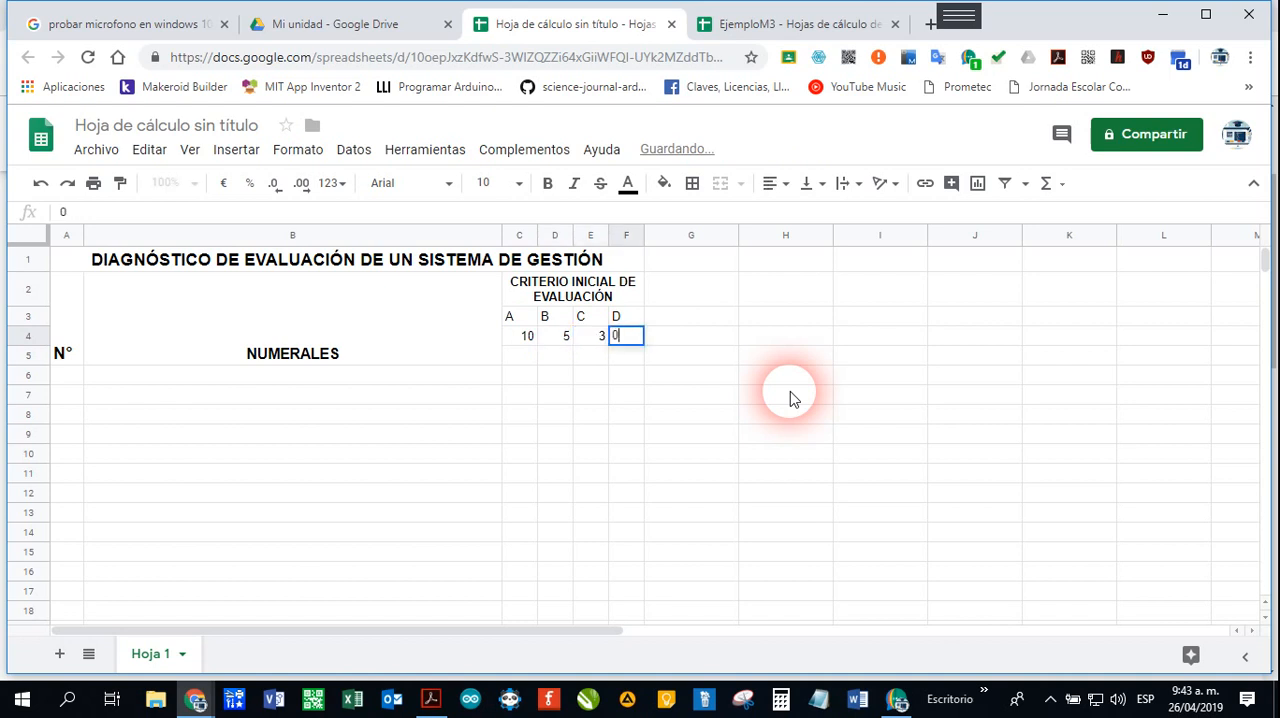
key("Return")
Step: Enter the column codes V-A, H, P and N/C in cells C5 to F5
key("Left")
key("Left")
key("Left")
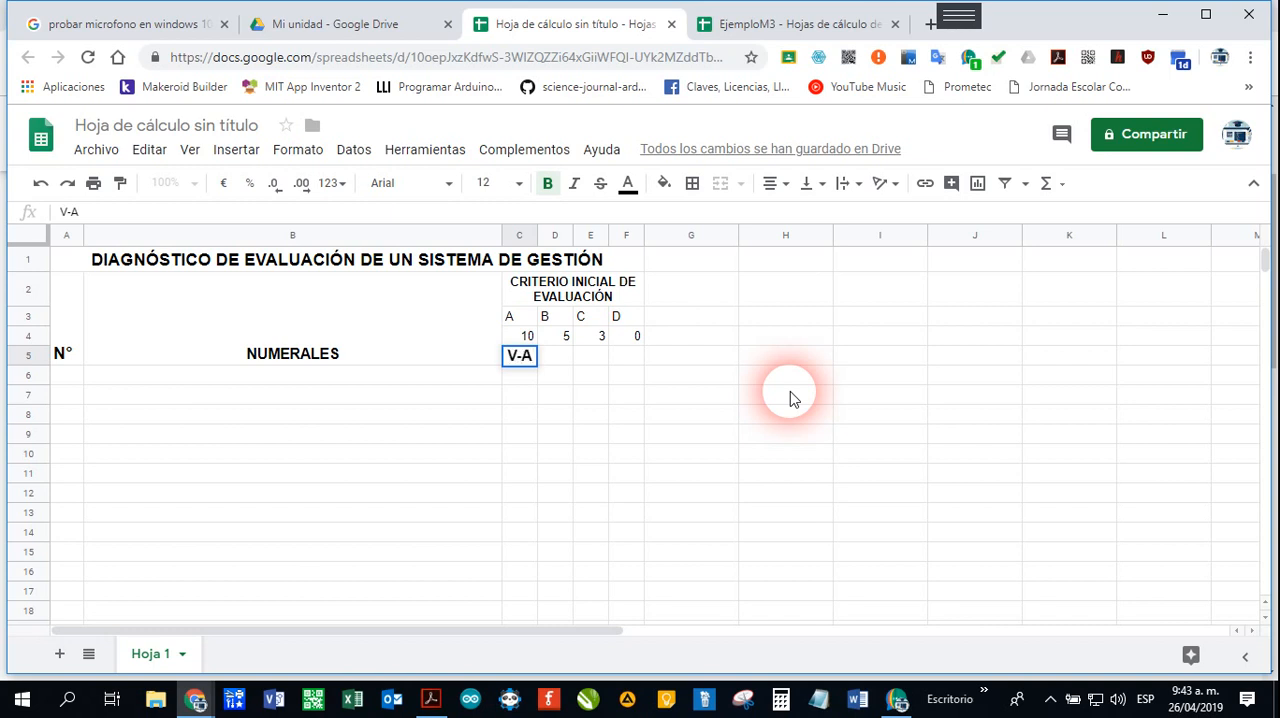
key("Tab")
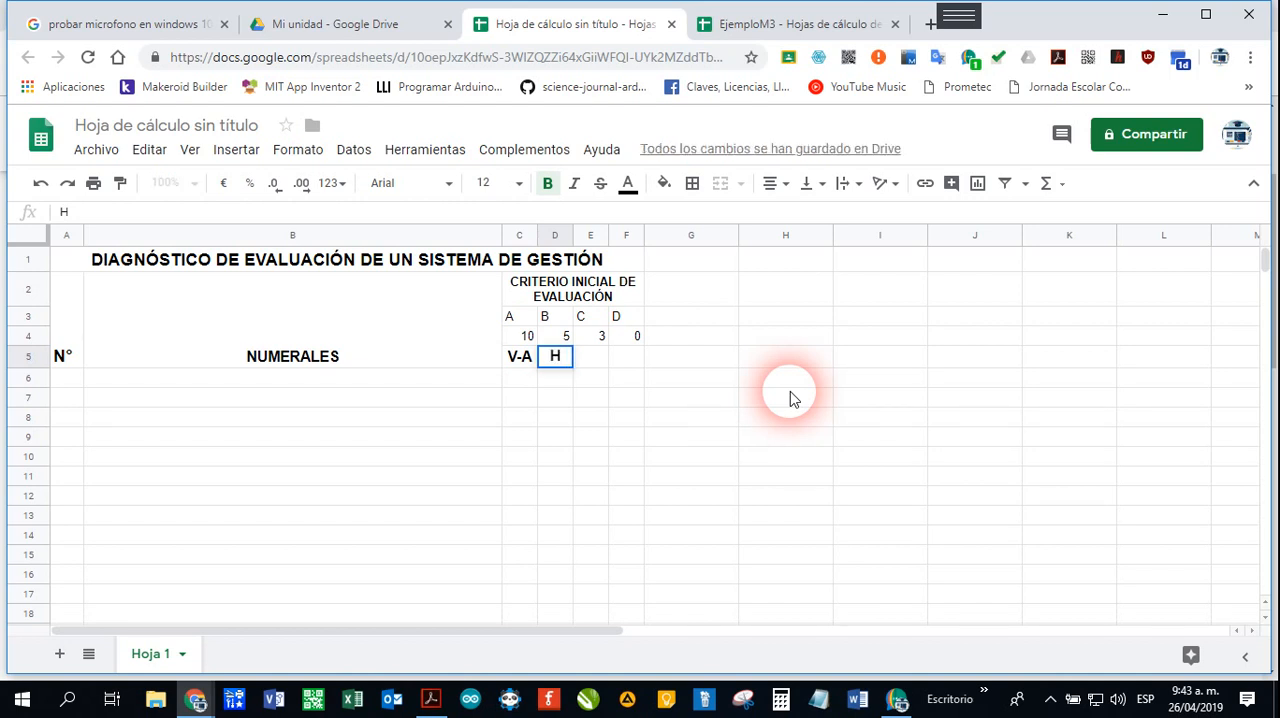
key("Tab")
type("P")
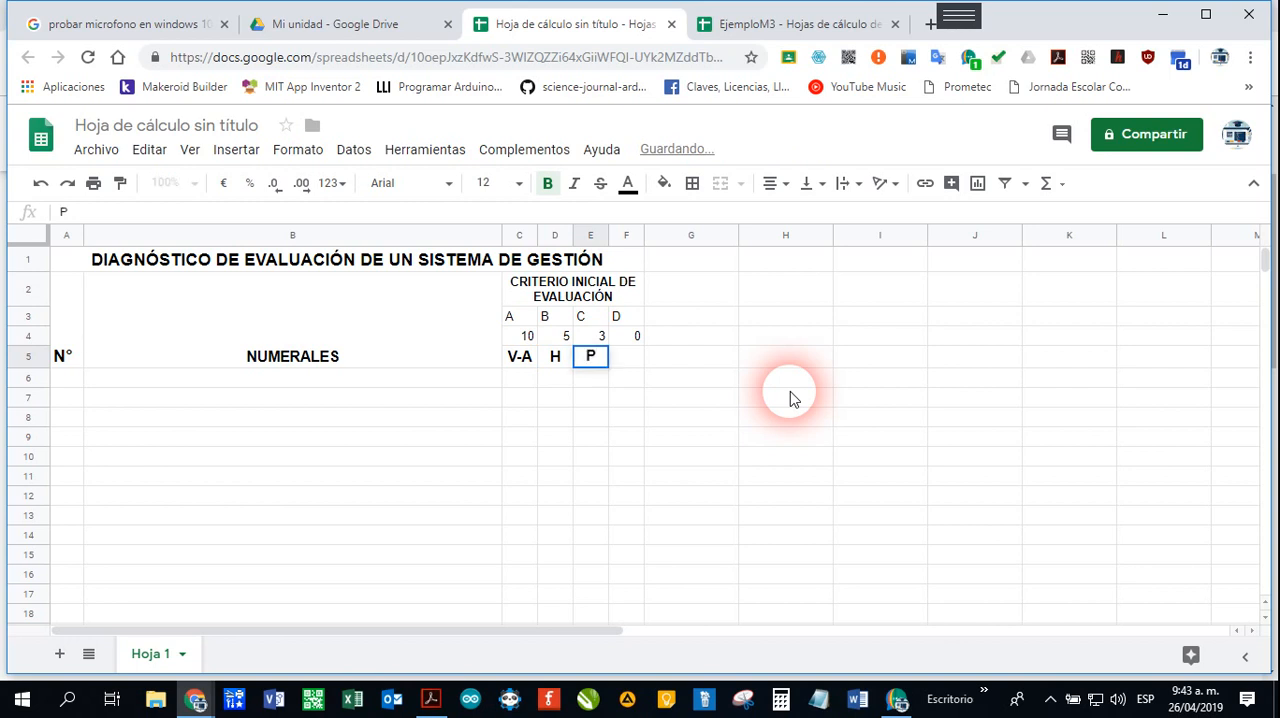
key("Tab")
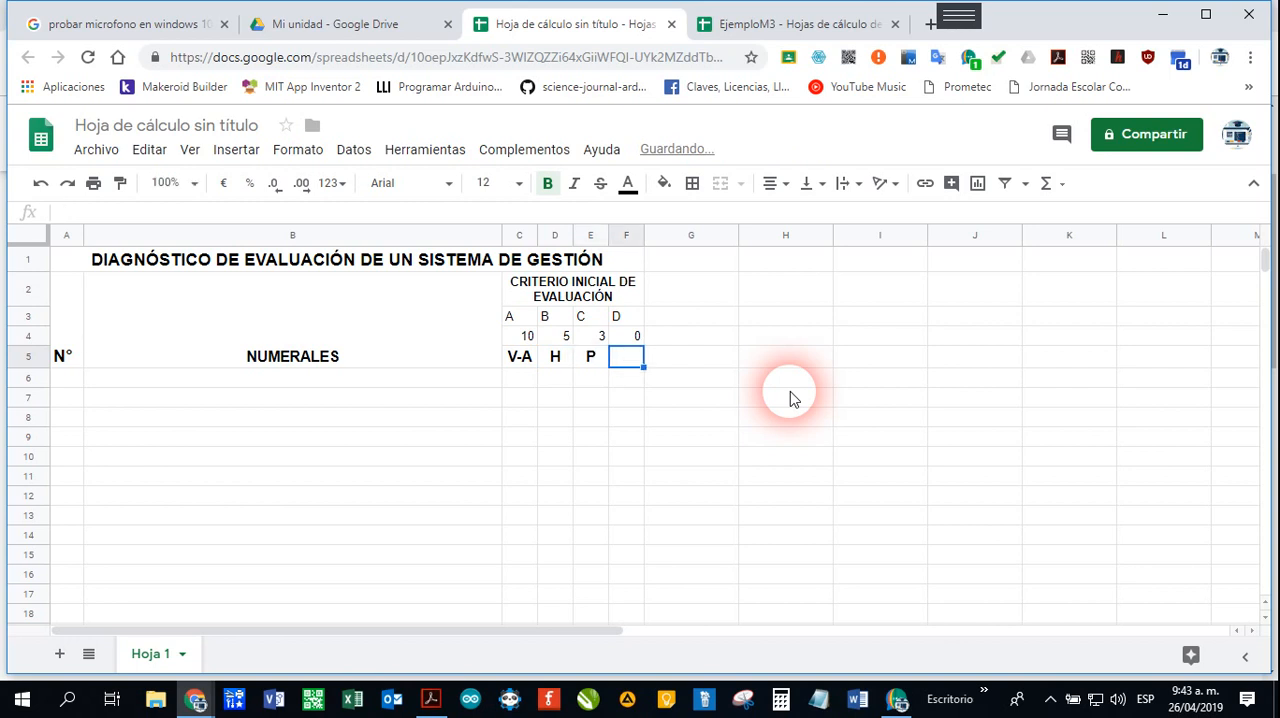
type("N/")
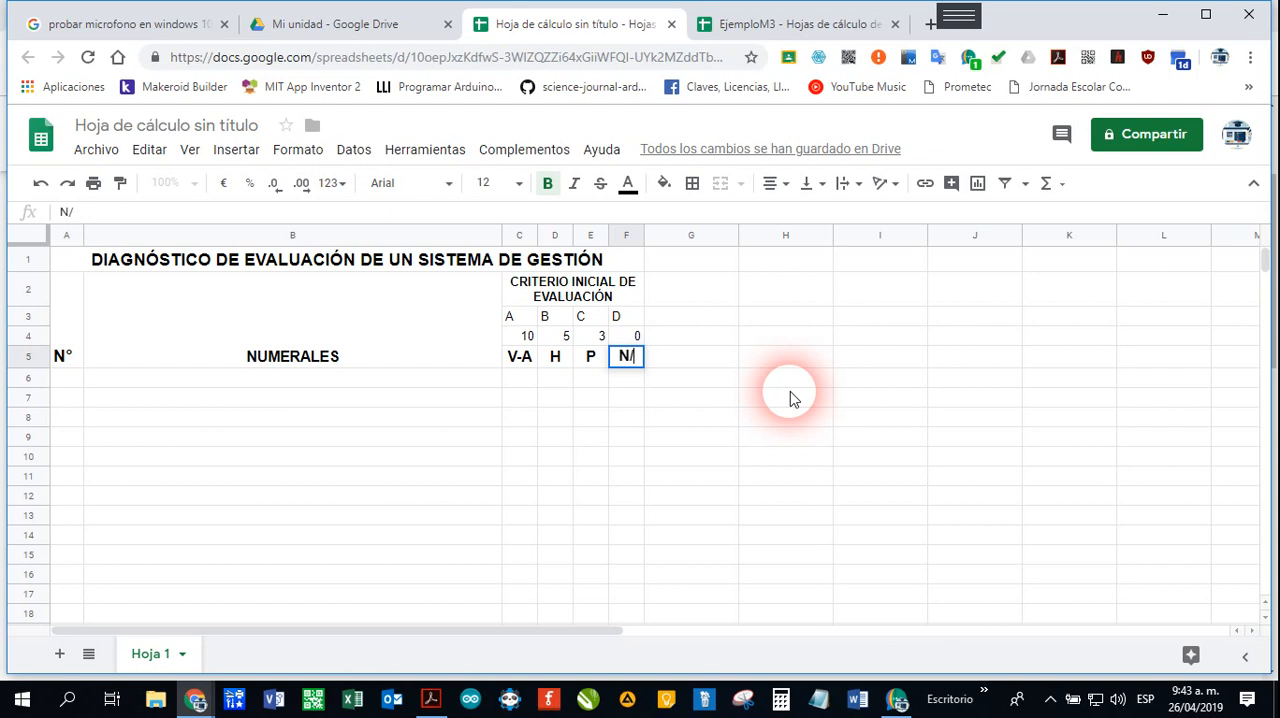
type("C")
key("Return")
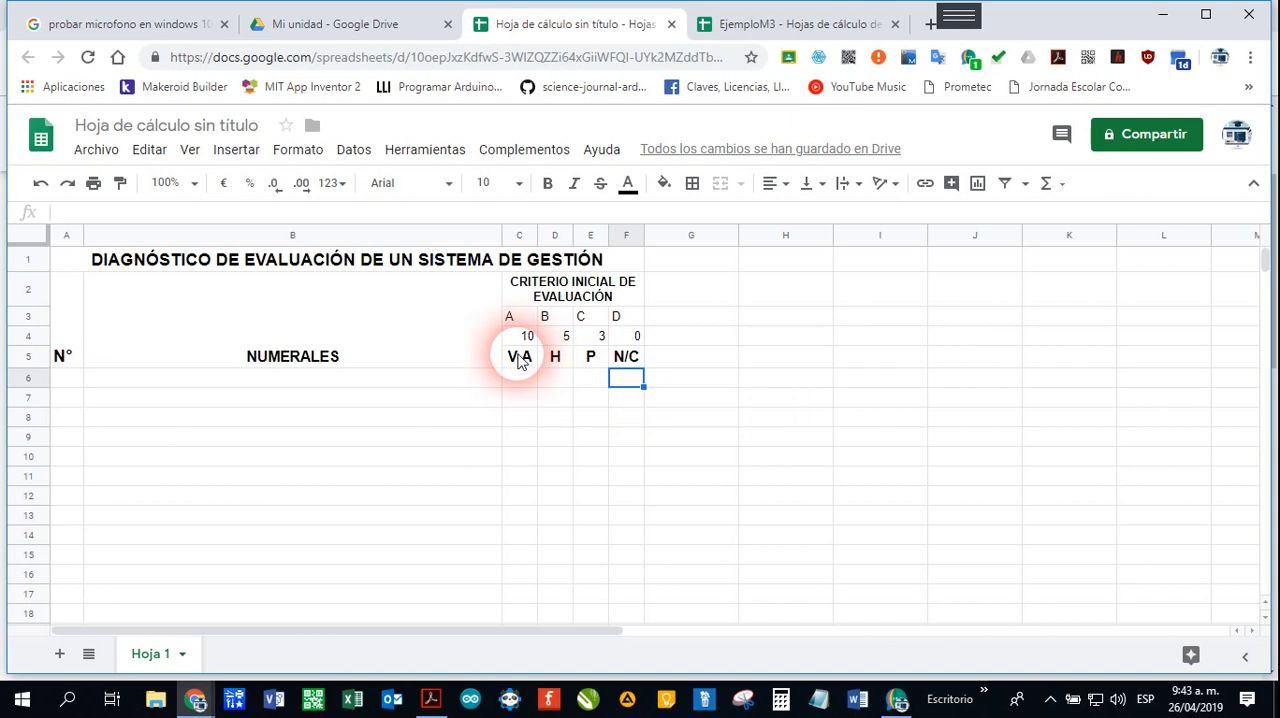
Step: Set the font size of the criteria cells C3:F5 to 11
left_click_drag(510, 316, 625, 368)
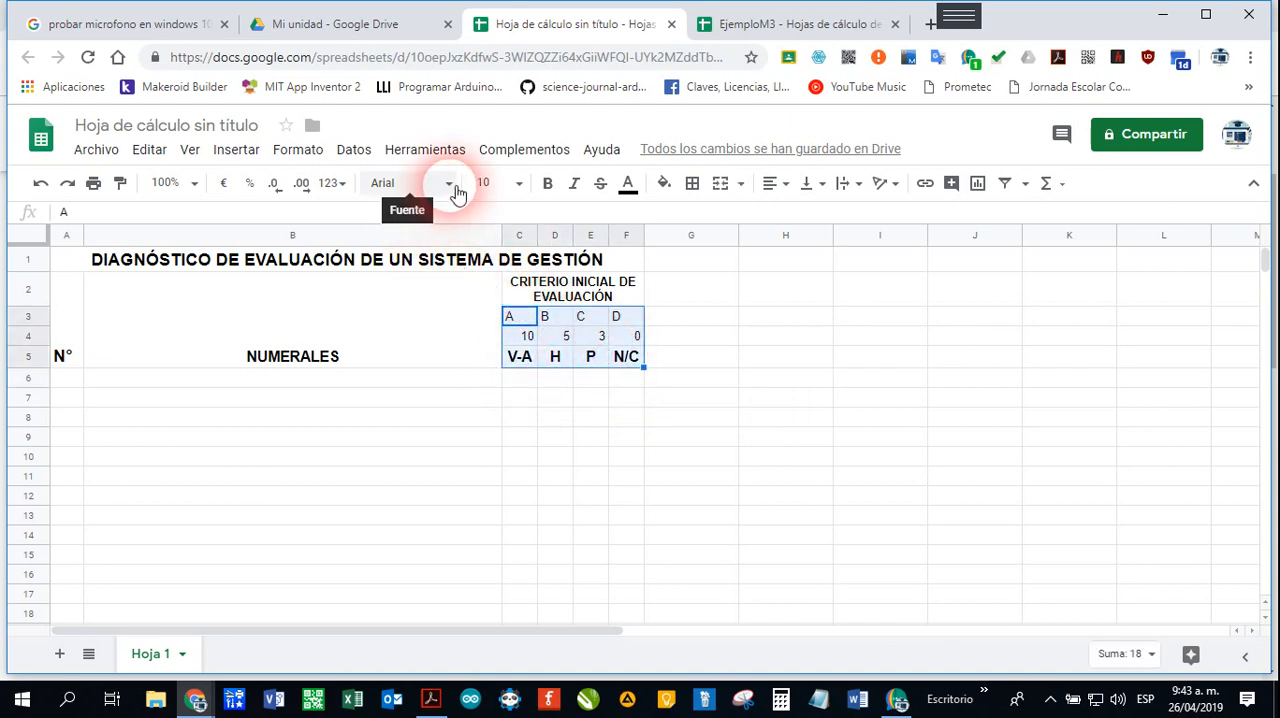
left_click(519, 183)
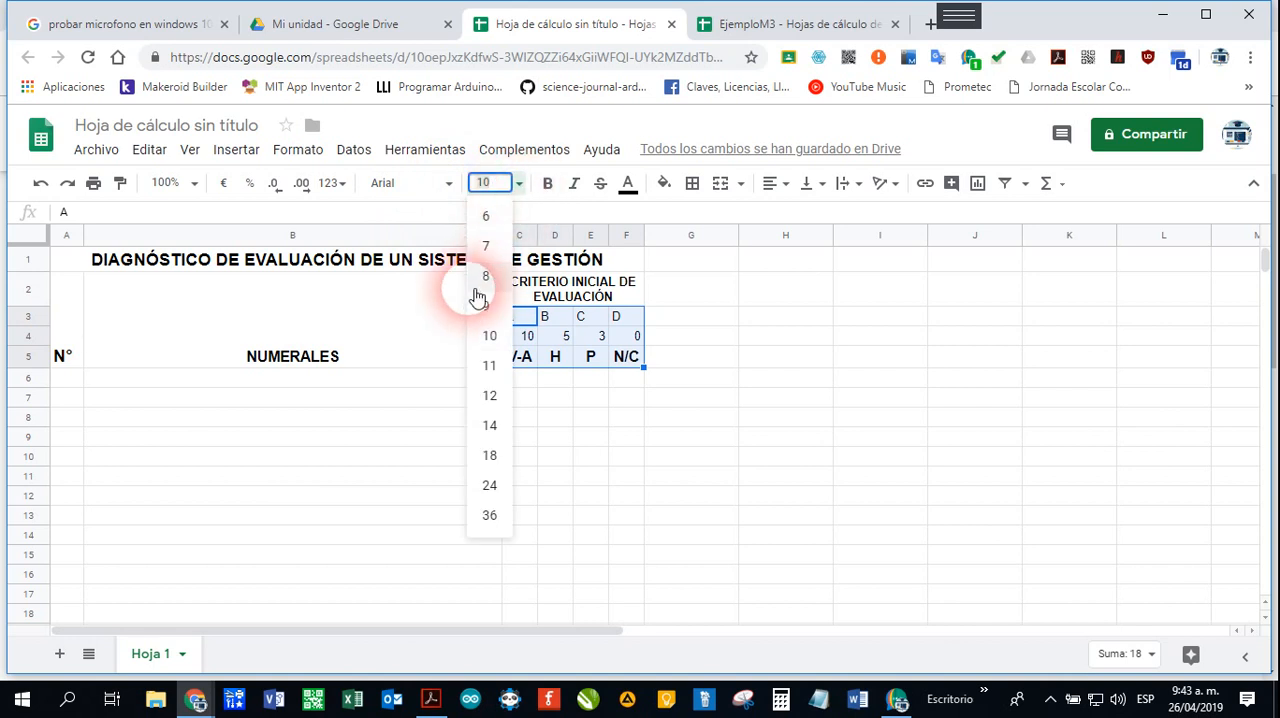
left_click(509, 370)
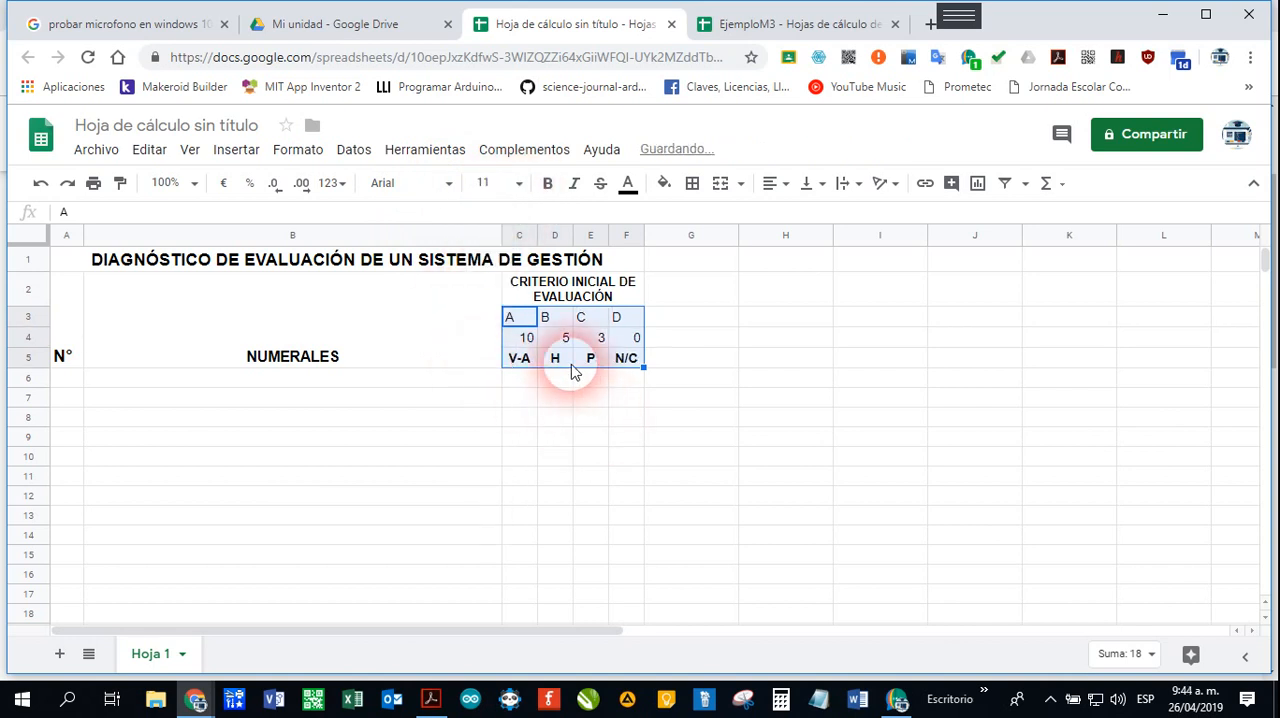
Step: Center the criteria cells C3:F5 horizontally
left_click(793, 186)
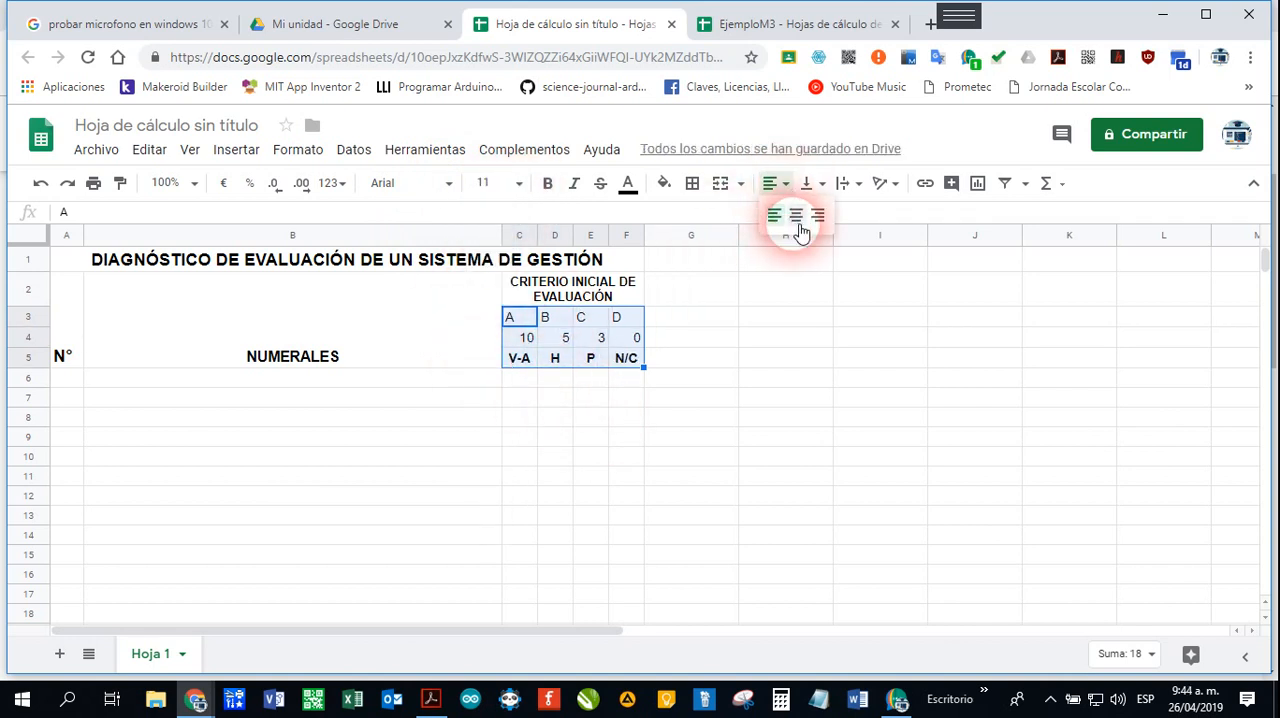
left_click(797, 216)
left_click(594, 400)
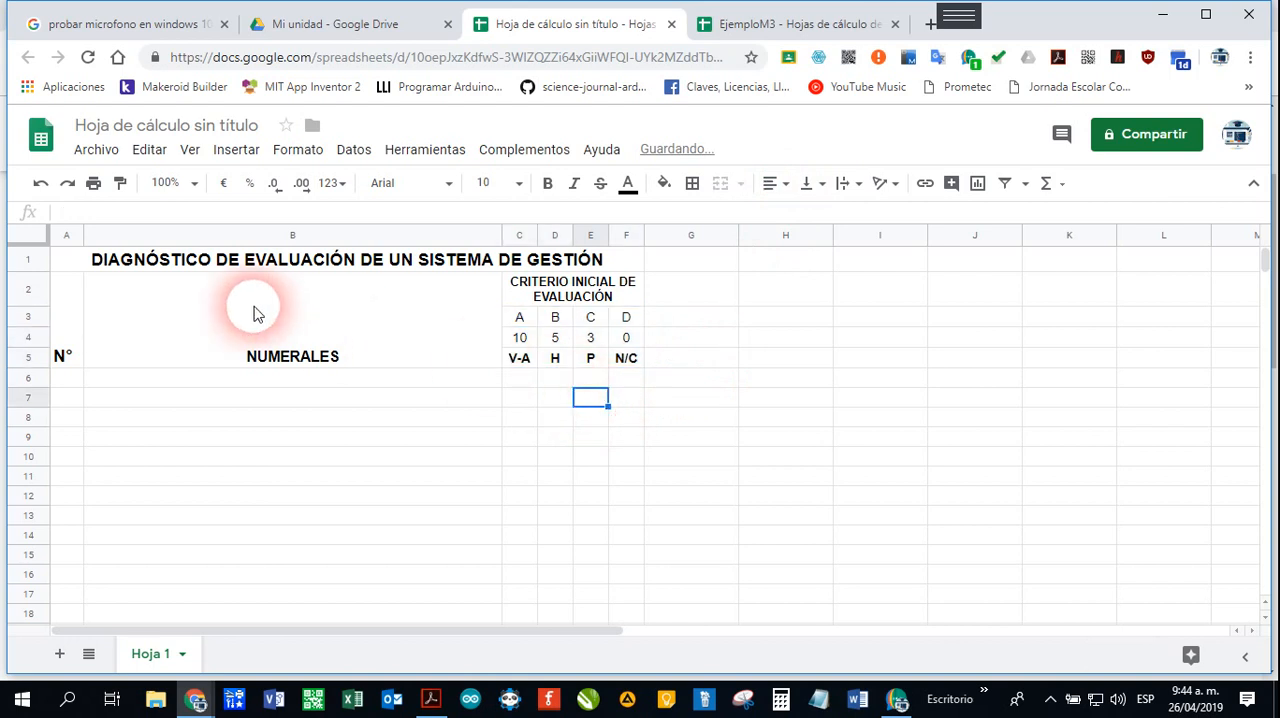
Step: Apply all borders to the header block A1:F5
left_click_drag(77, 265, 151, 283)
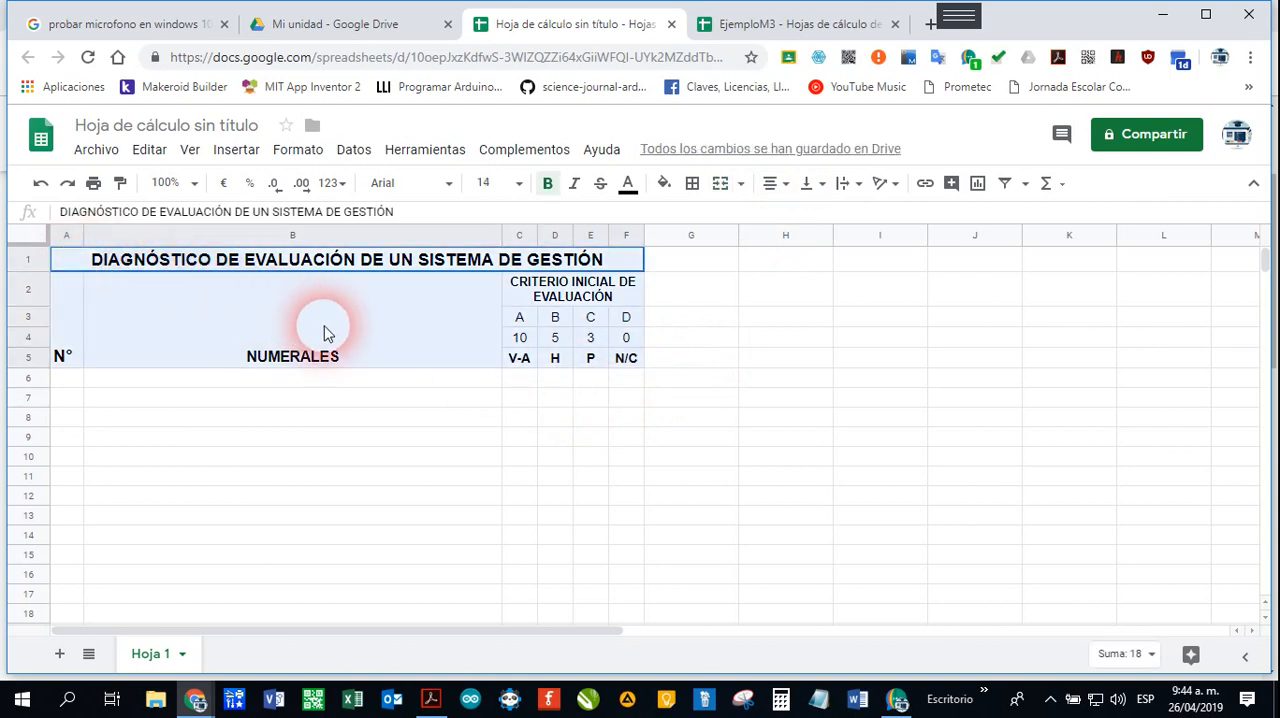
left_click(692, 184)
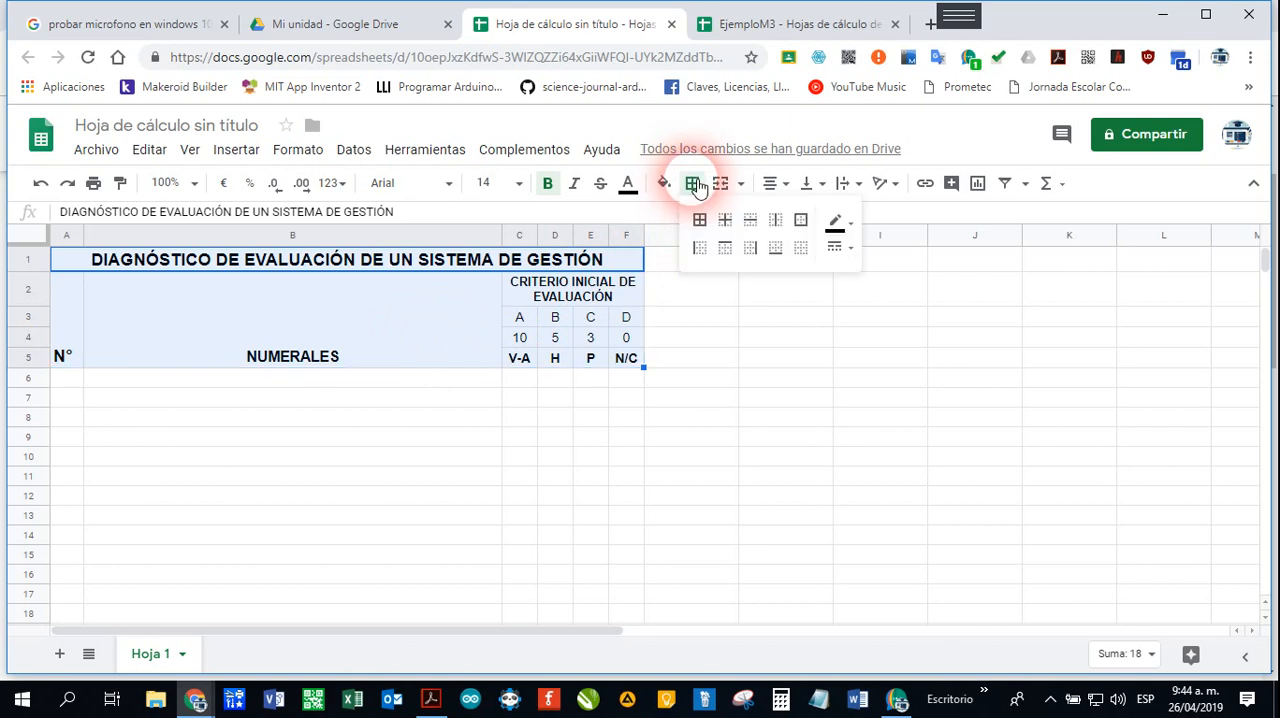
left_click(701, 222)
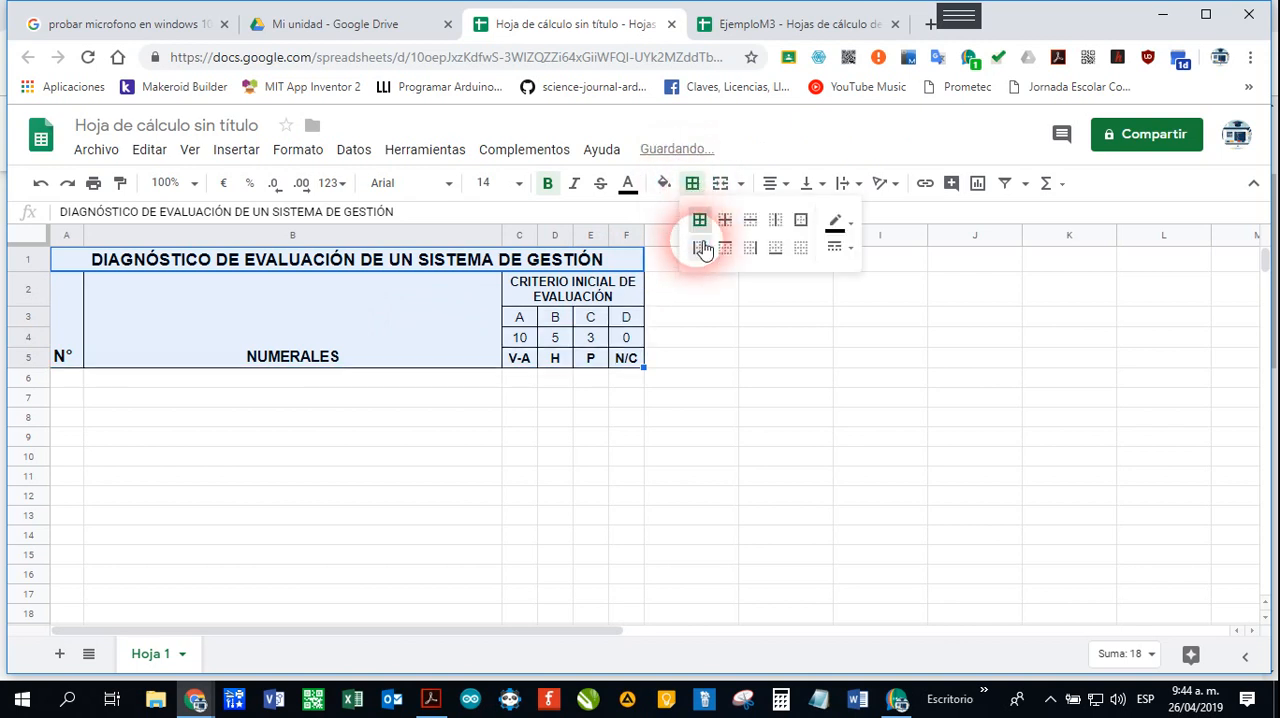
left_click(386, 400)
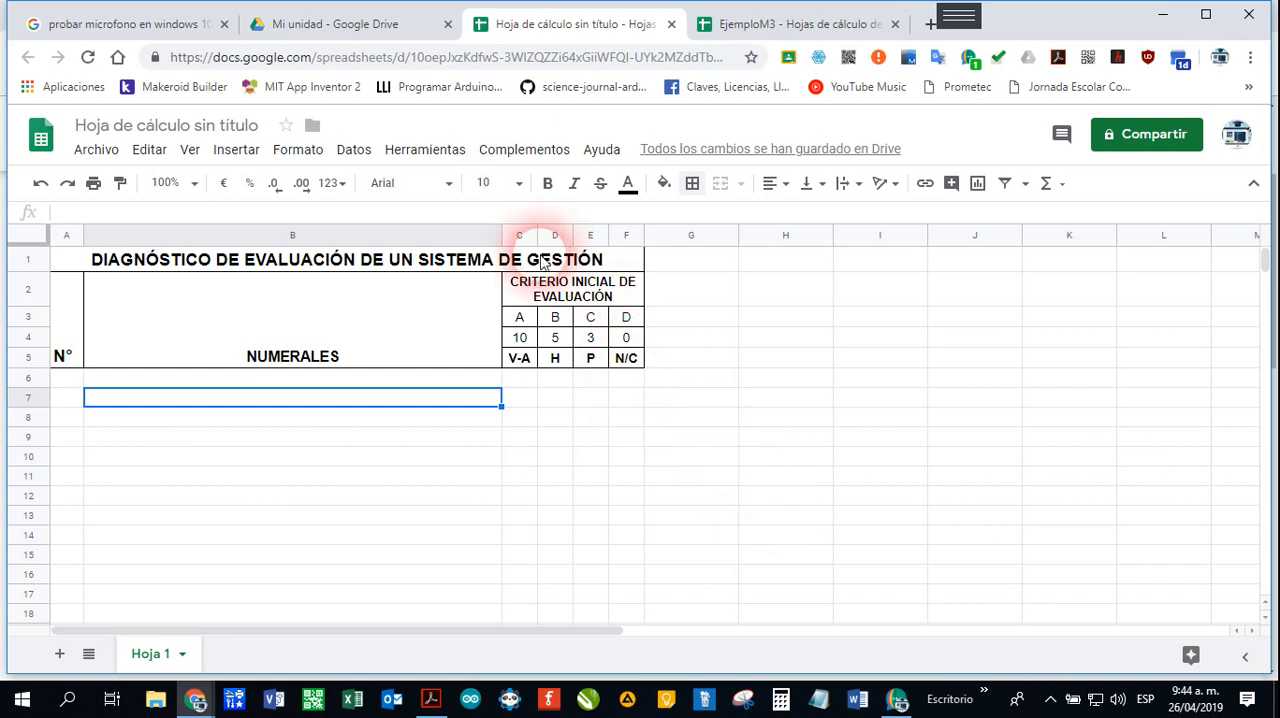
Step: Set the font size of the bold CRITERIO INICIAL DE EVALUACIÓN heading to 11
left_click(549, 304)
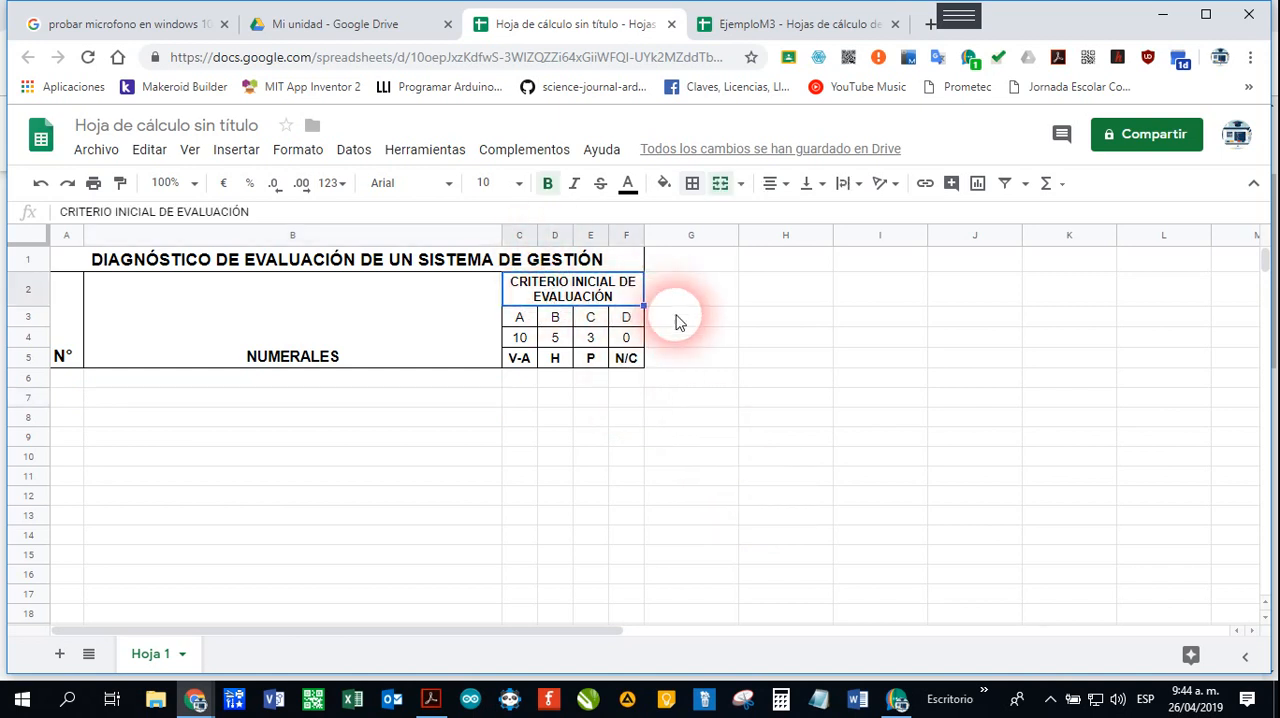
left_click(548, 184)
left_click(548, 184)
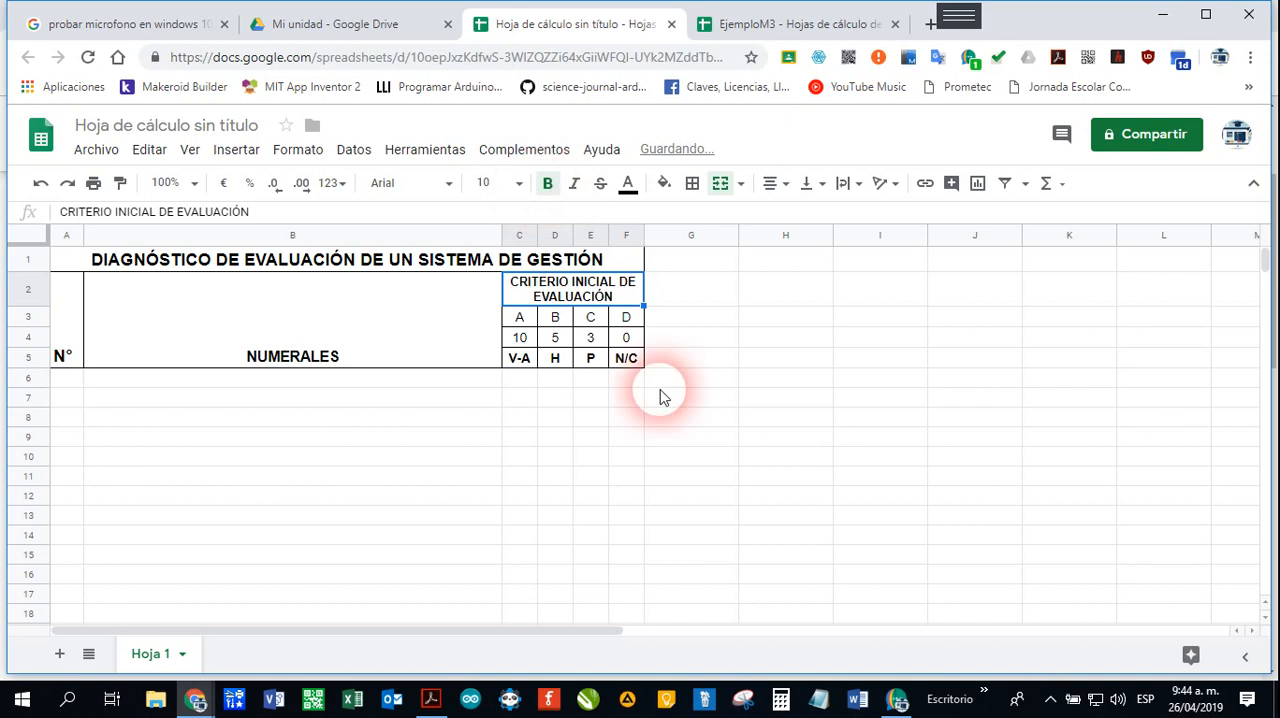
left_click(527, 190)
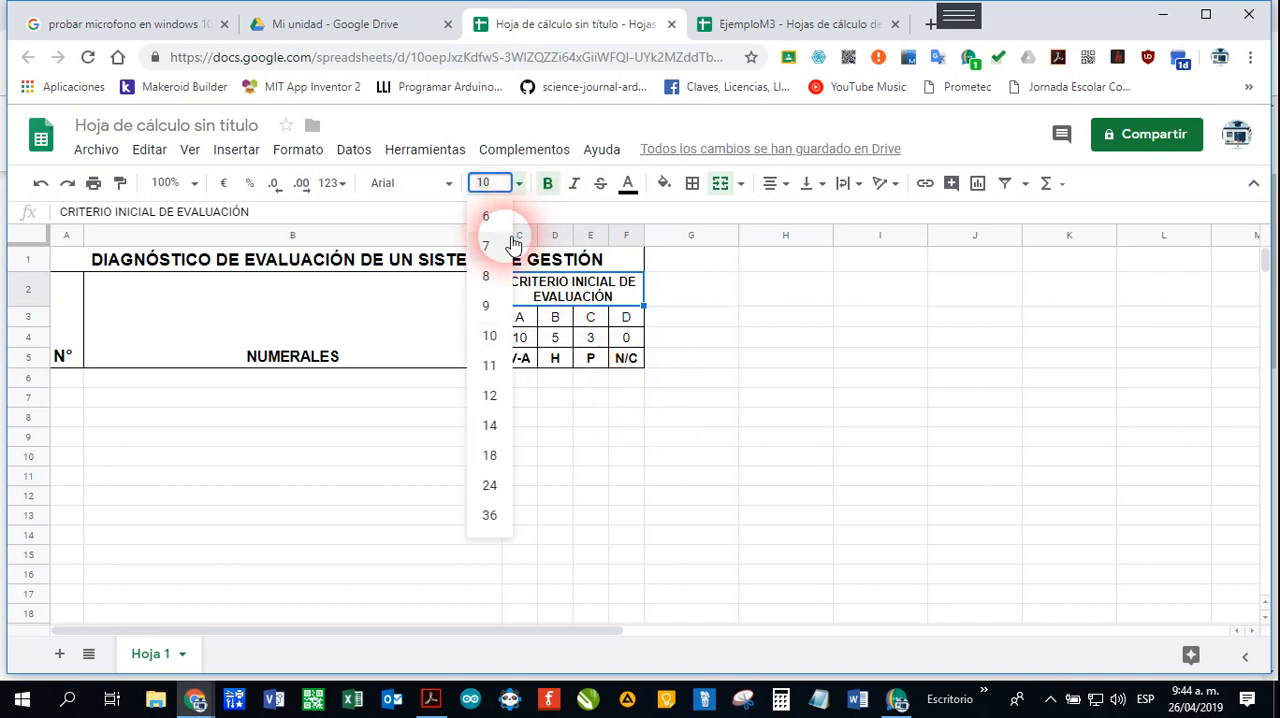
left_click(491, 364)
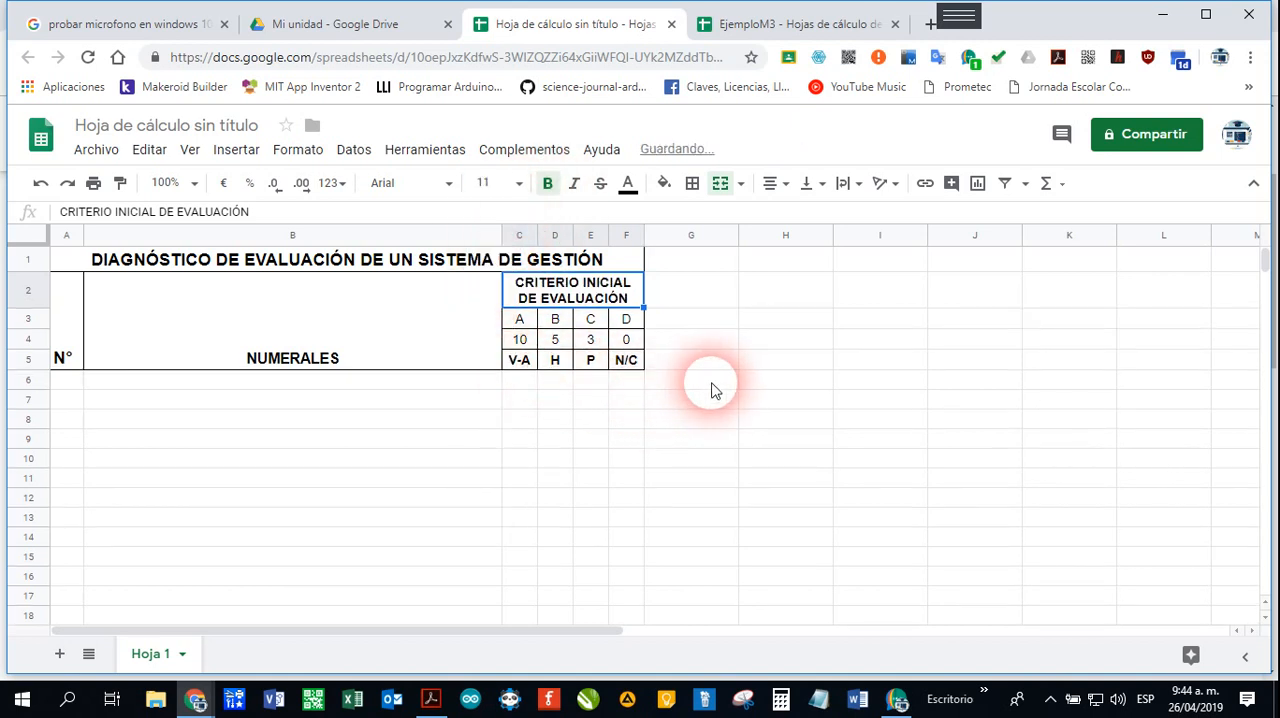
left_click(592, 420)
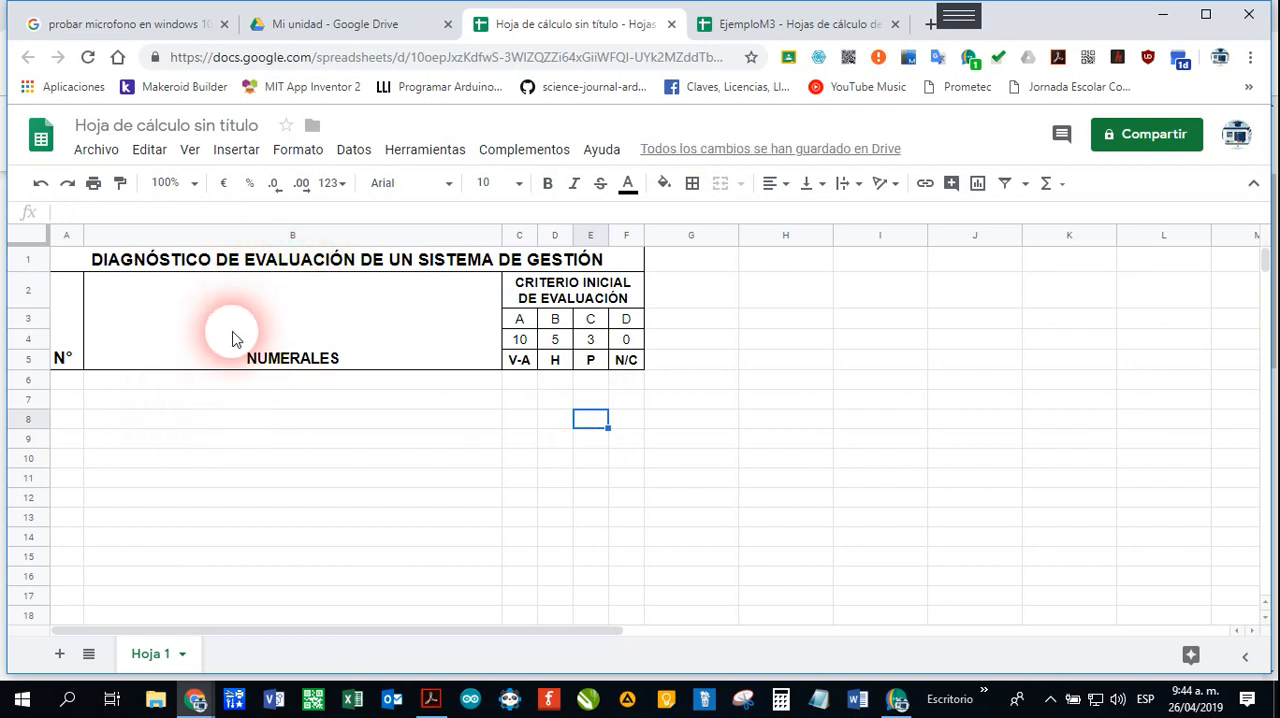
Step: Examine the Subtotal row of the CONTEXTO DE LA ORGANIZACIÓN section, checking the formula in C18 and the range it adds
left_click(78, 401)
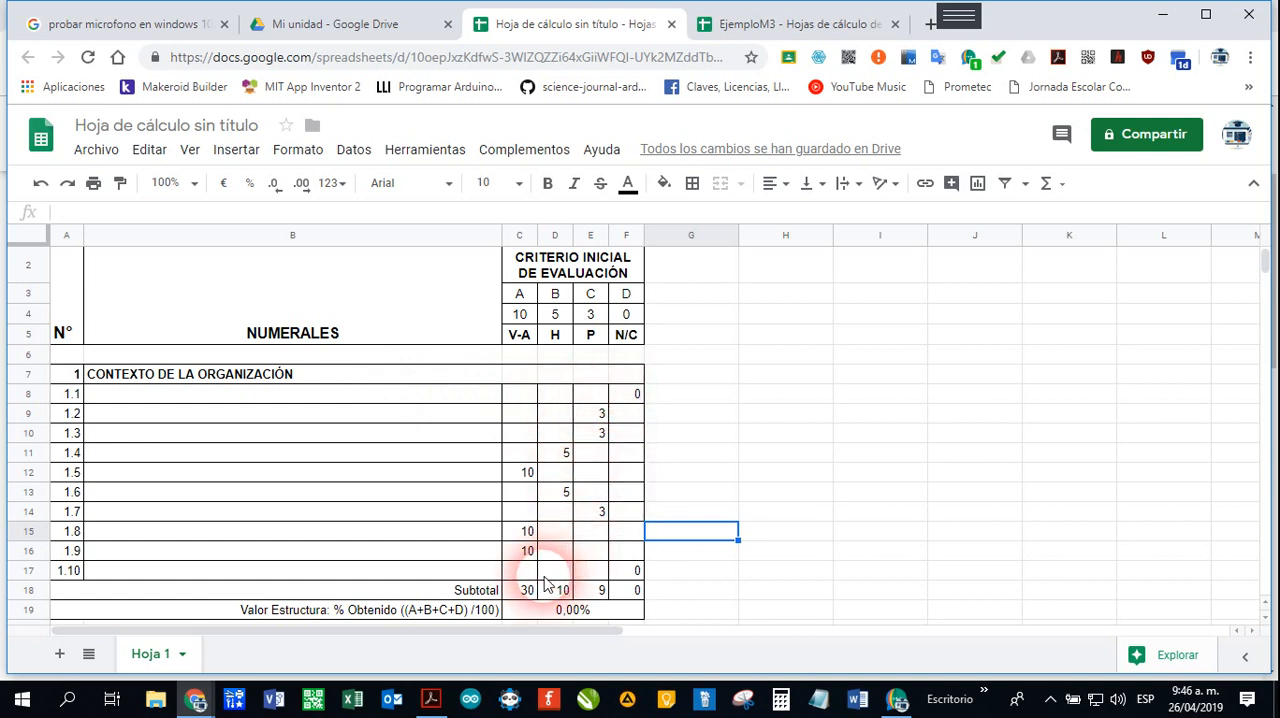
left_click(465, 596)
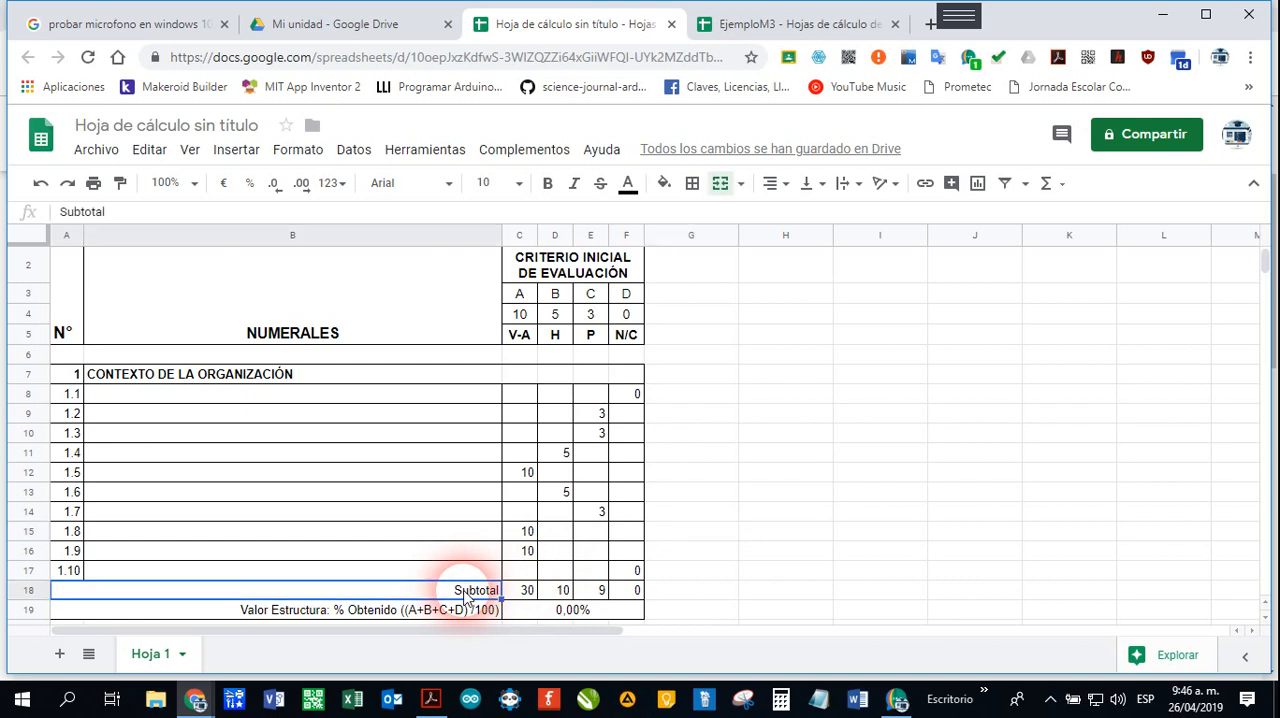
left_click(526, 595)
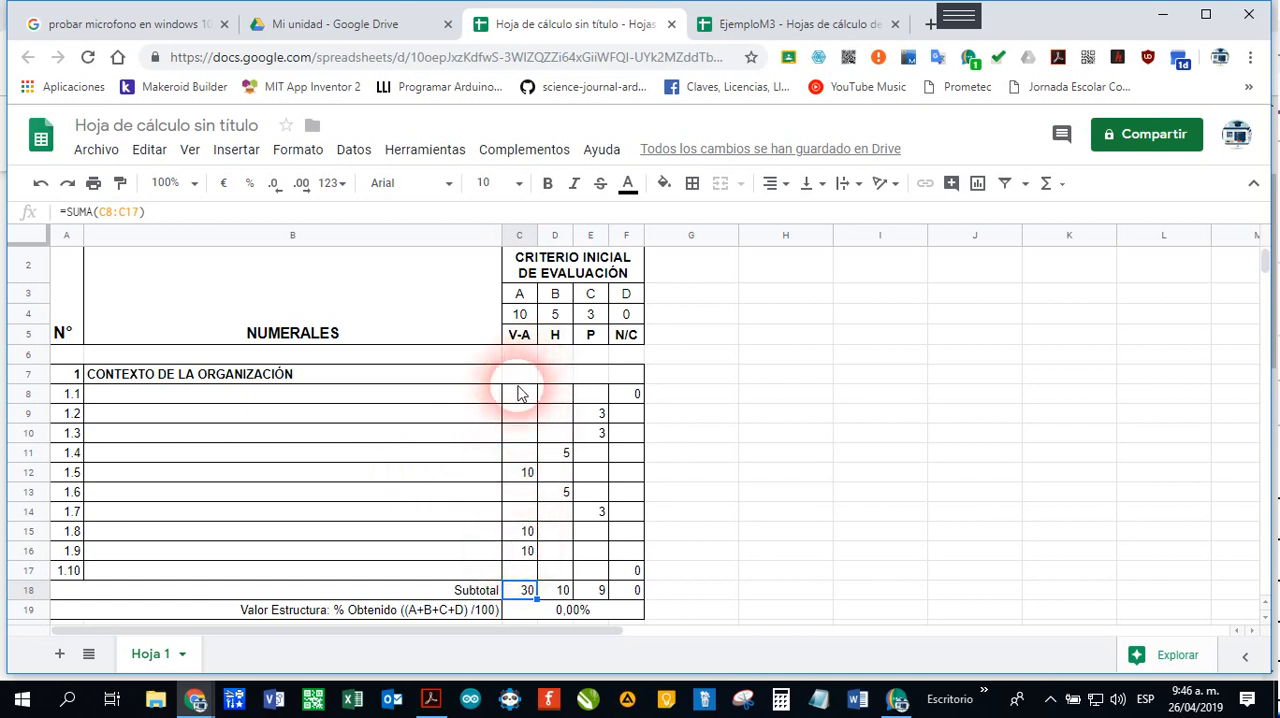
left_click(519, 396)
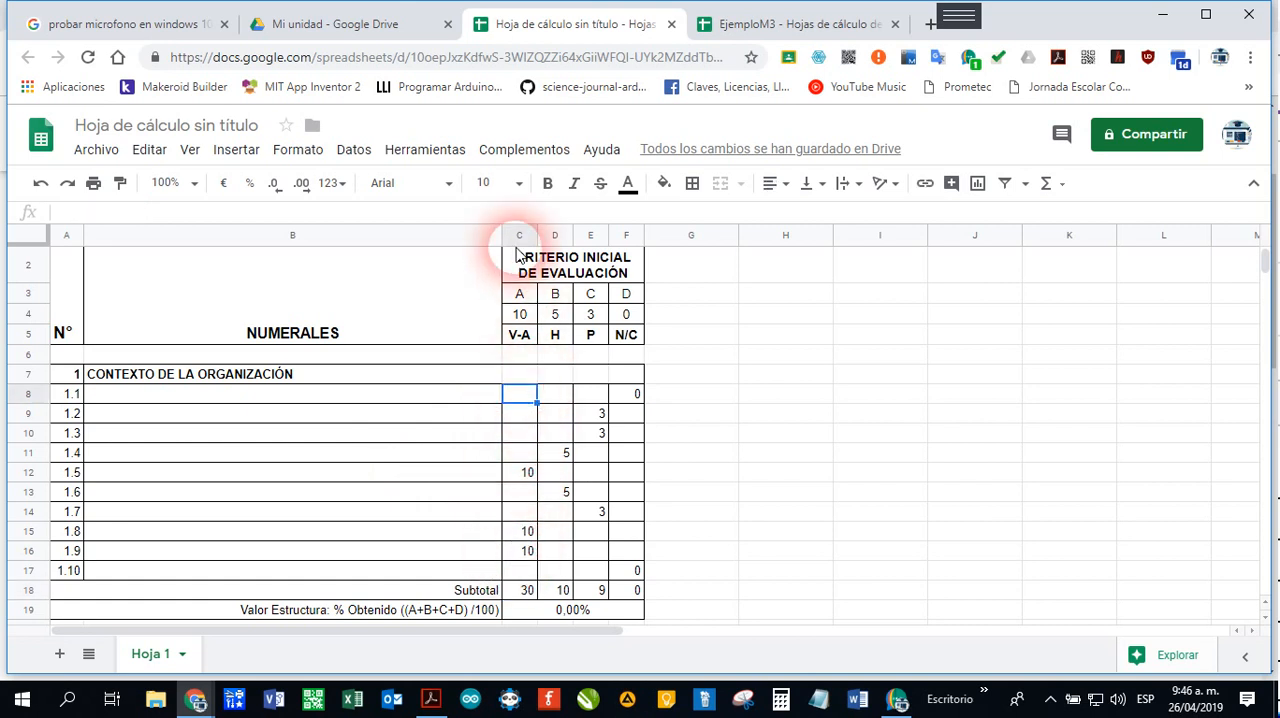
left_click(519, 572)
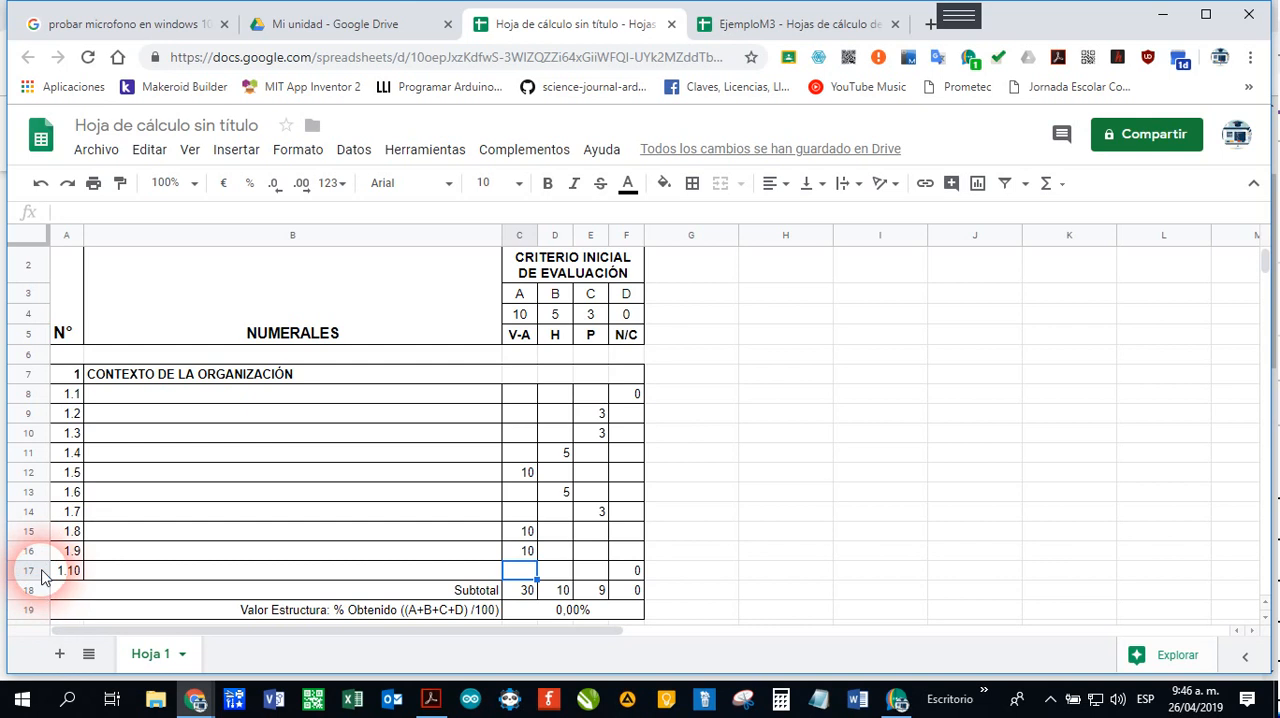
left_click(524, 590)
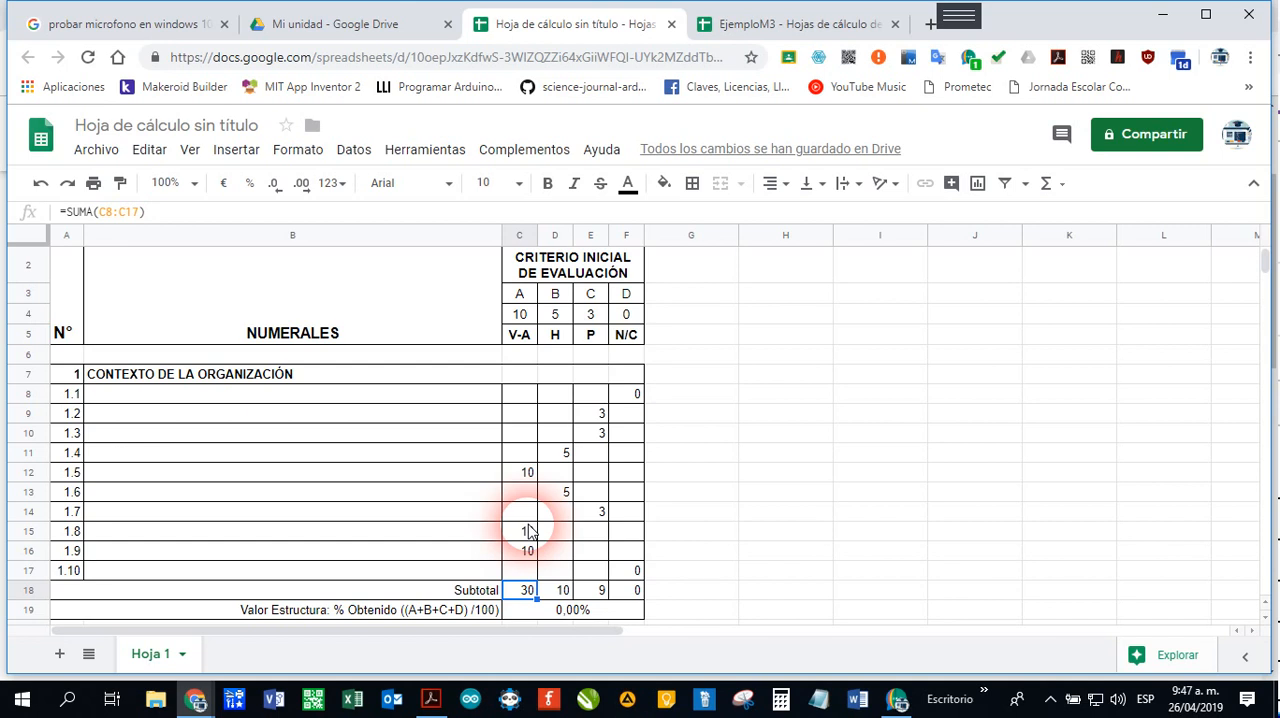
Step: Clear the subtotals in D18, E18 and F18 and refill them by extending the C18 sum formula across the row
left_click(565, 592)
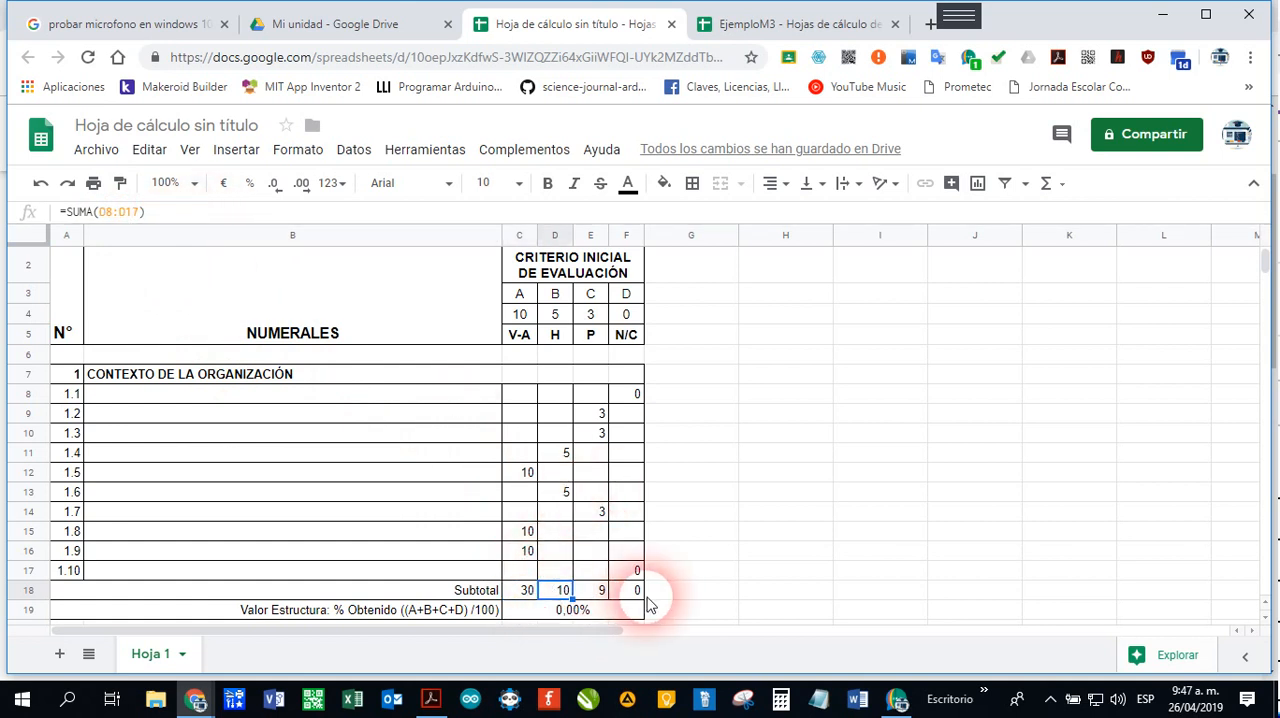
key("Delete")
left_click(594, 590)
key("Delete")
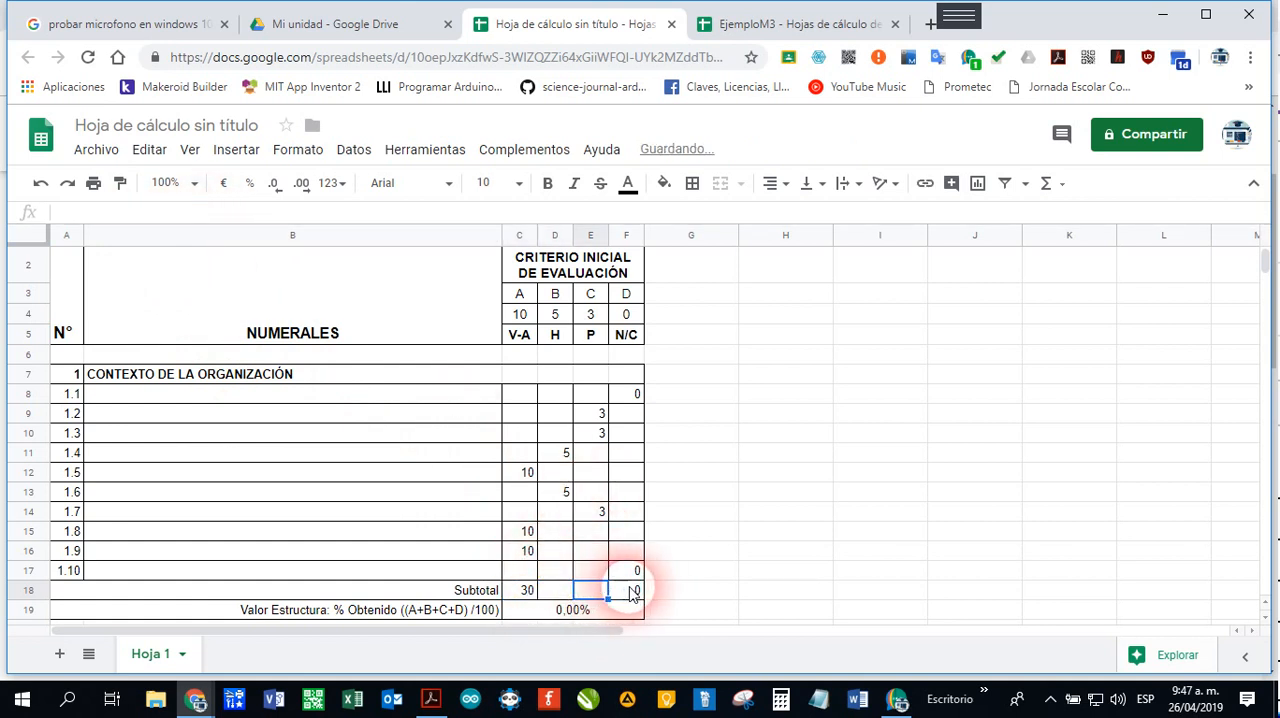
left_click(631, 592)
key("Delete")
left_click(527, 592)
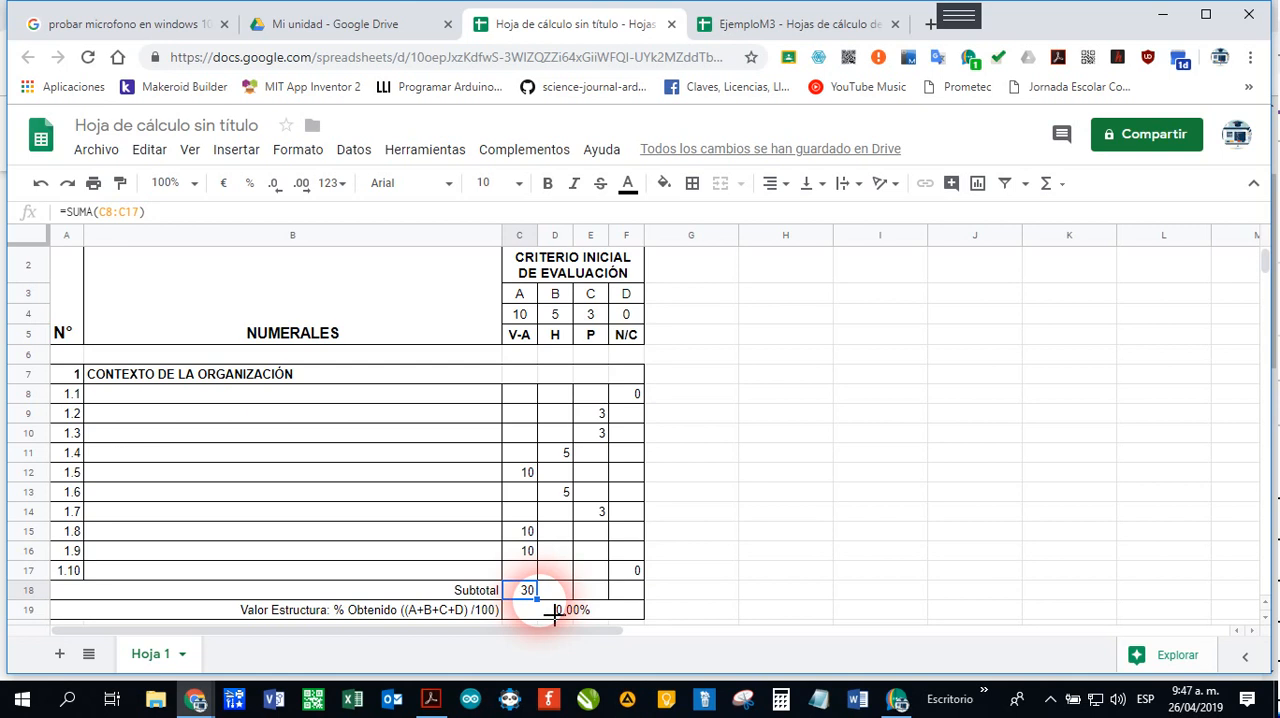
left_click_drag(554, 615, 653, 616)
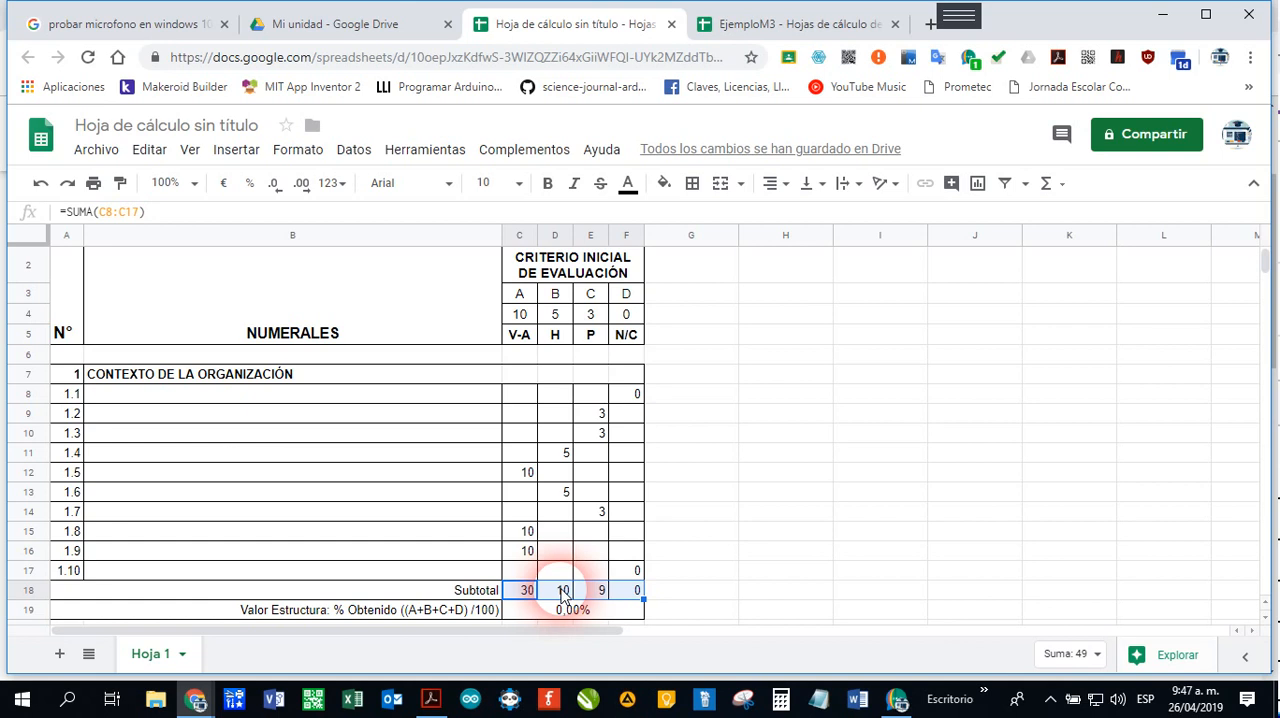
Step: Examine the subtotal formulas in D18 to F18 and the Valor Estructura percentage formula in row 19
left_click(563, 593)
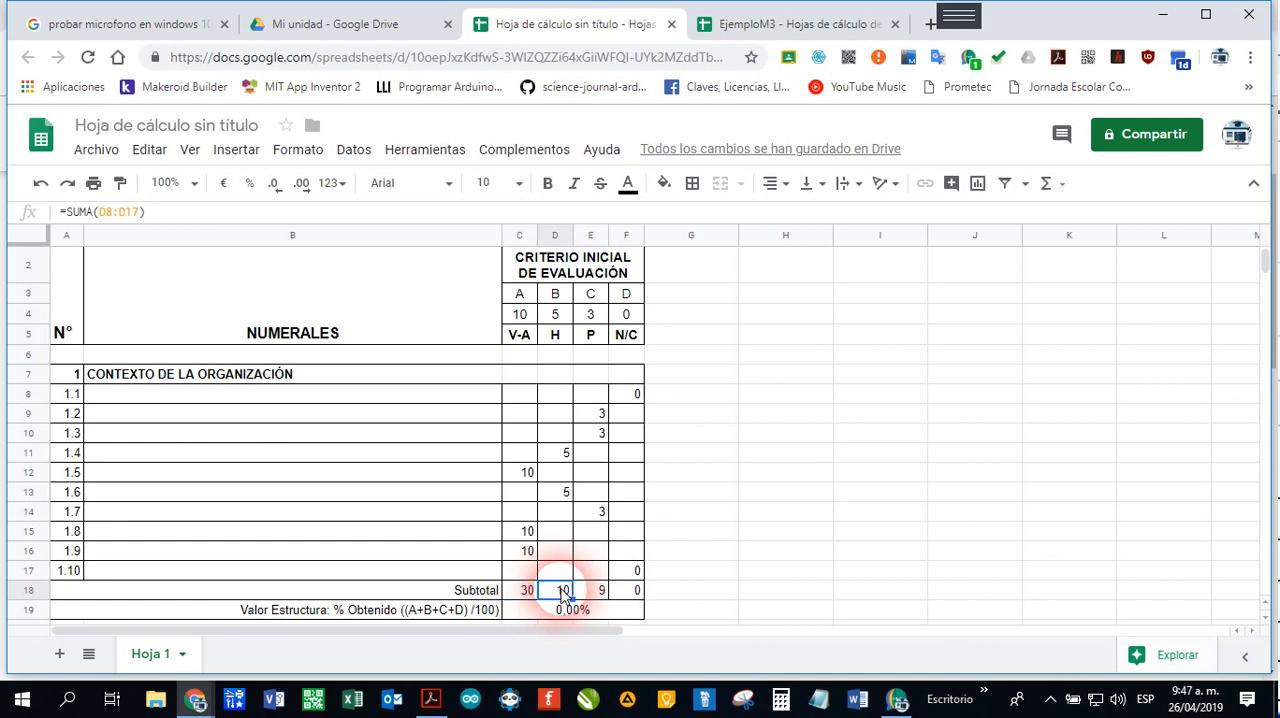
left_click(560, 396)
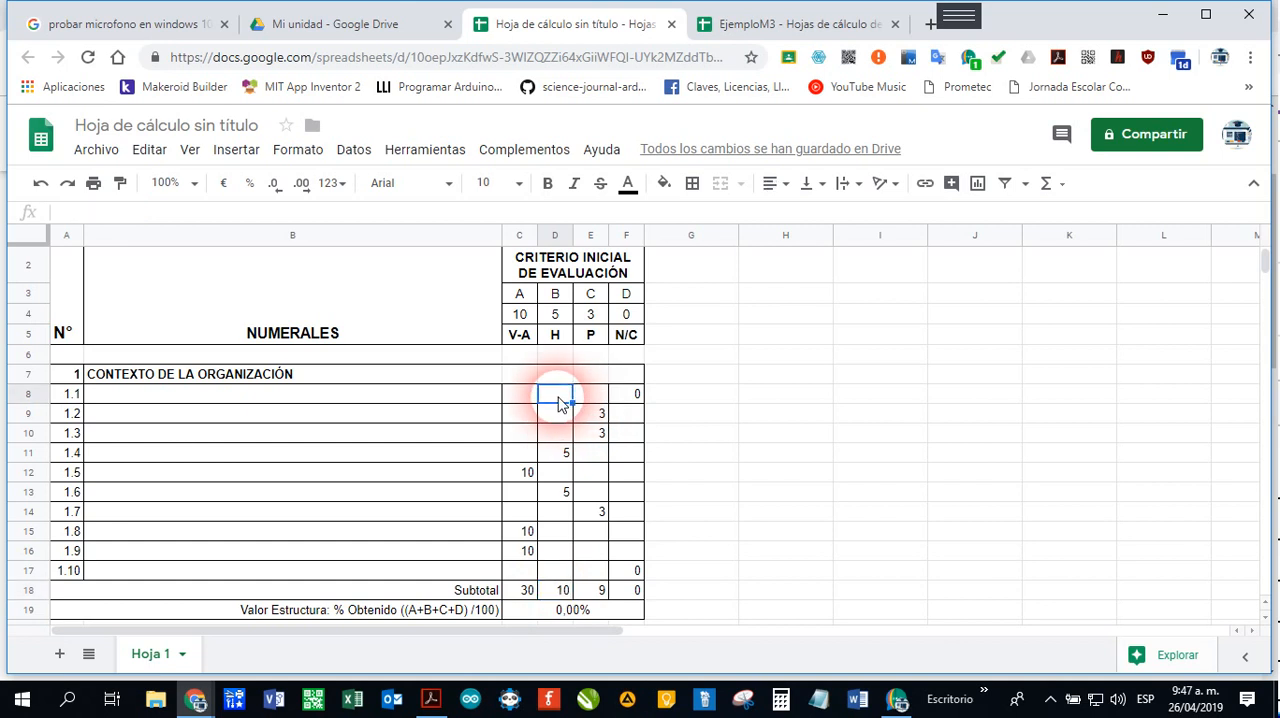
left_click(566, 591)
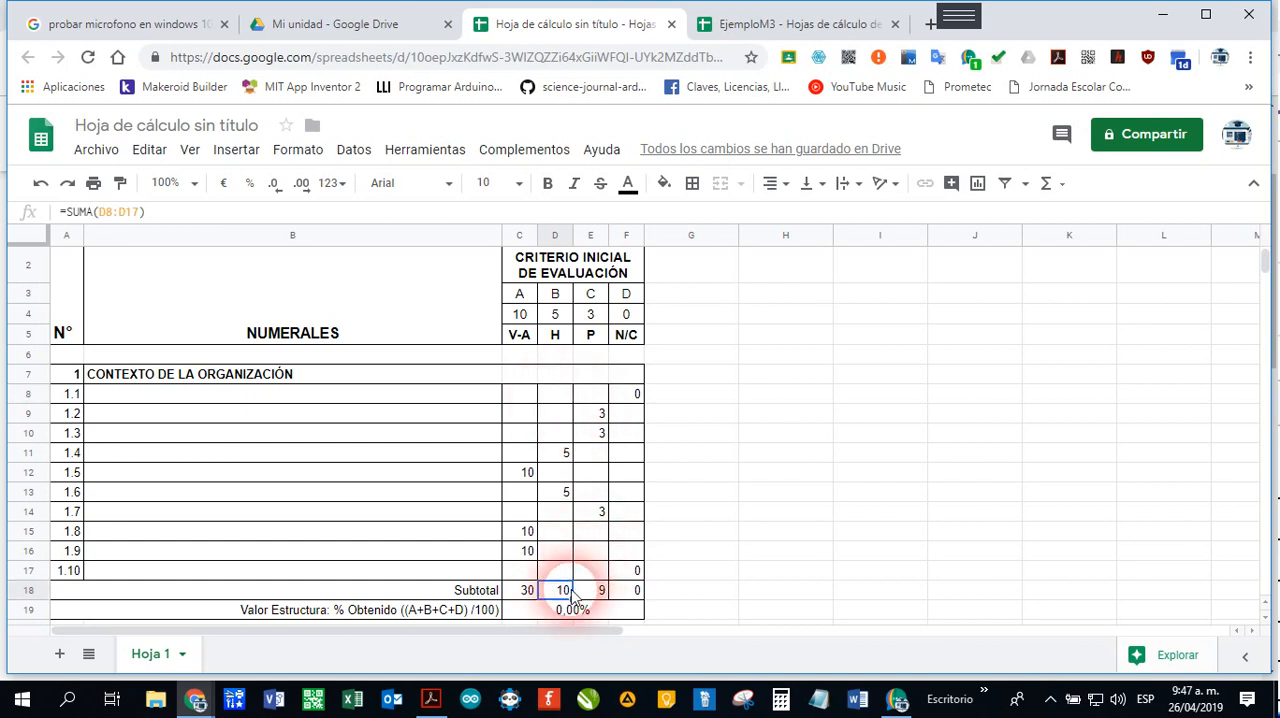
left_click(594, 589)
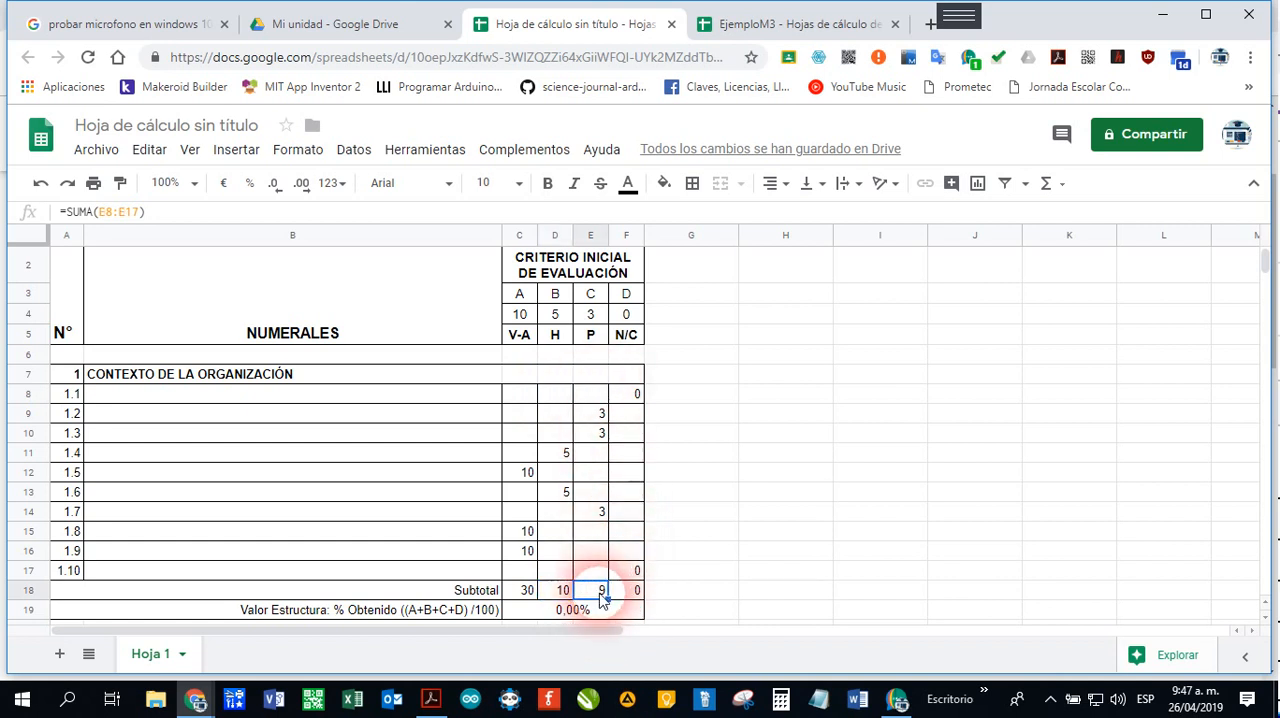
left_click(634, 590)
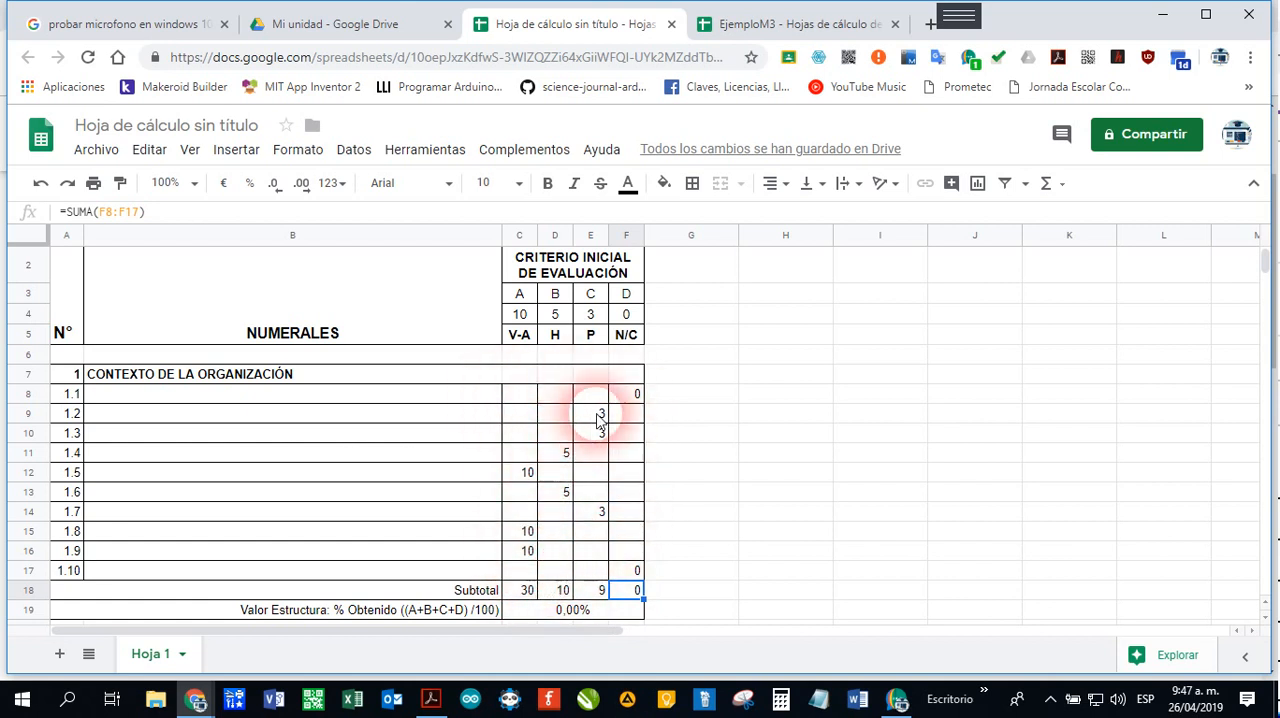
scroll(597, 570, "down", 1)
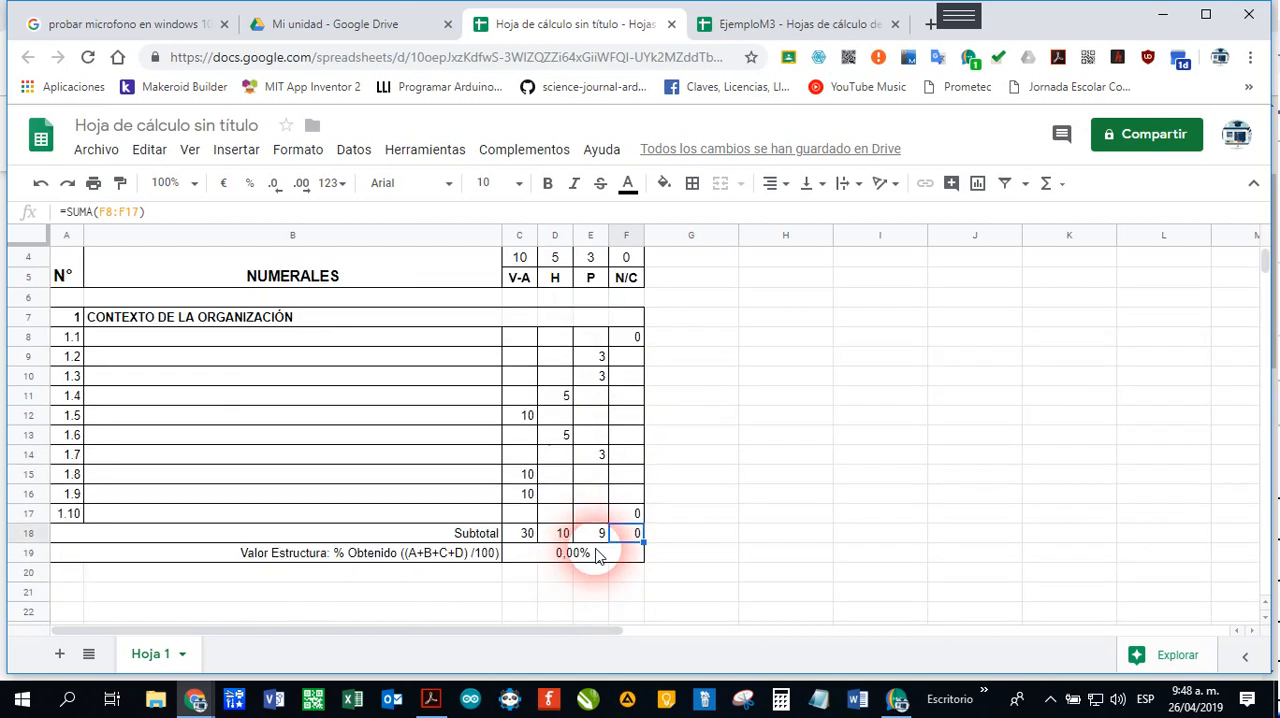
scroll(598, 562, "up", 1)
scroll(598, 556, "down", 1)
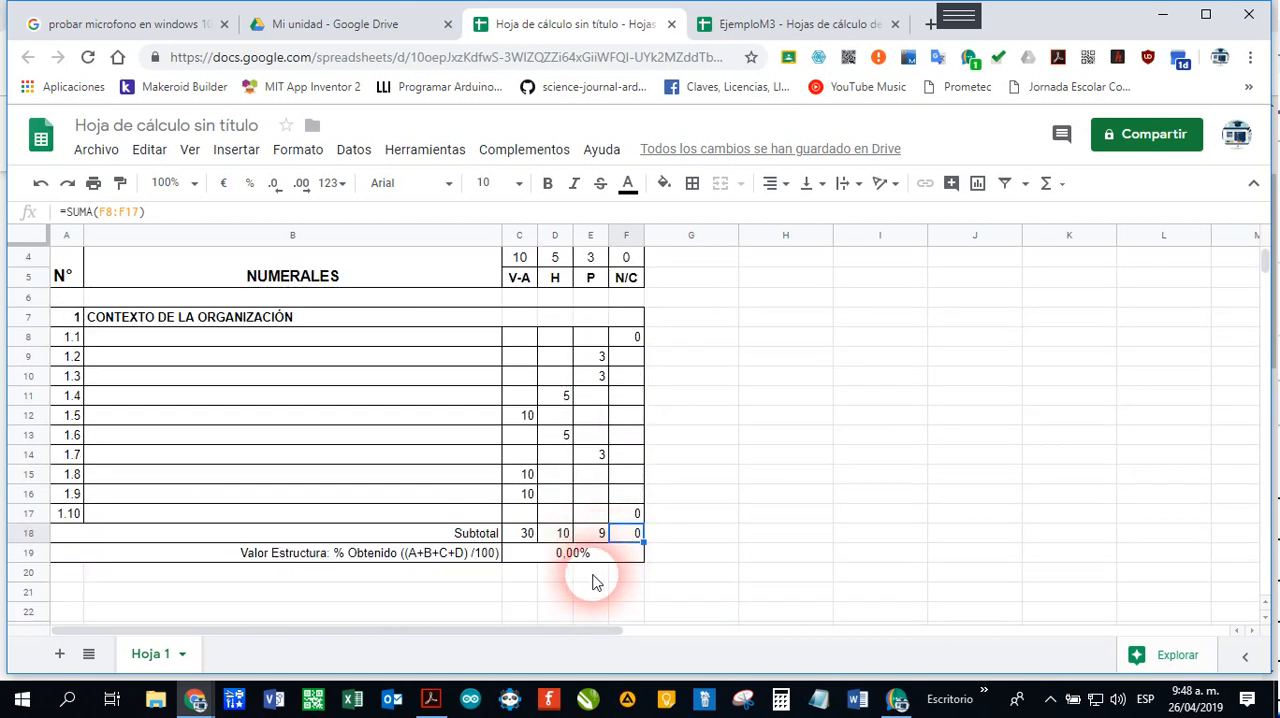
left_click(287, 556)
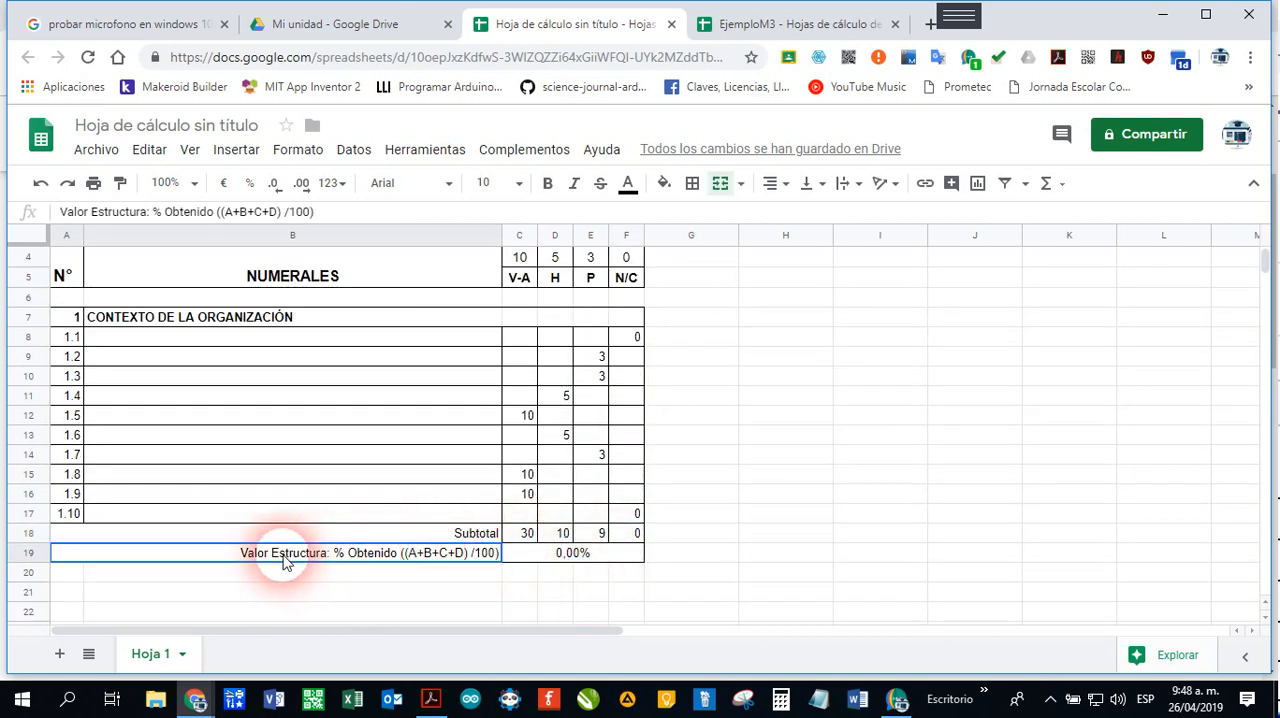
left_click(537, 557)
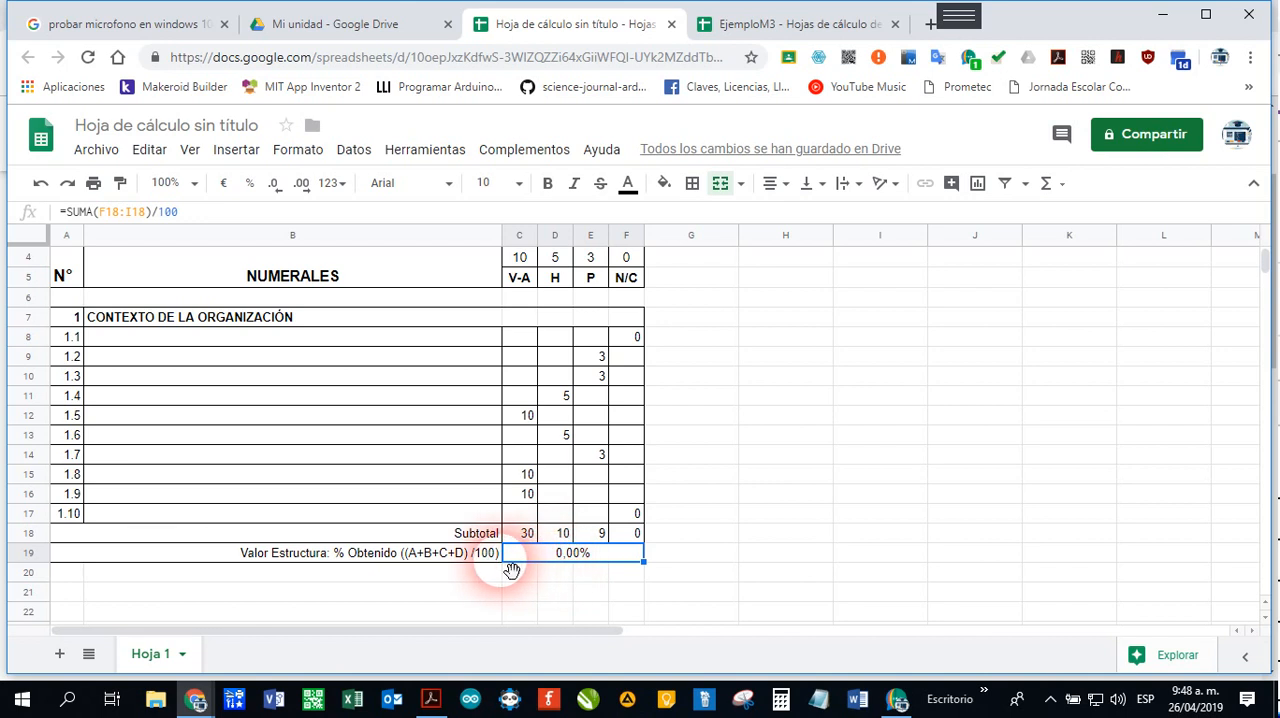
left_click(189, 211)
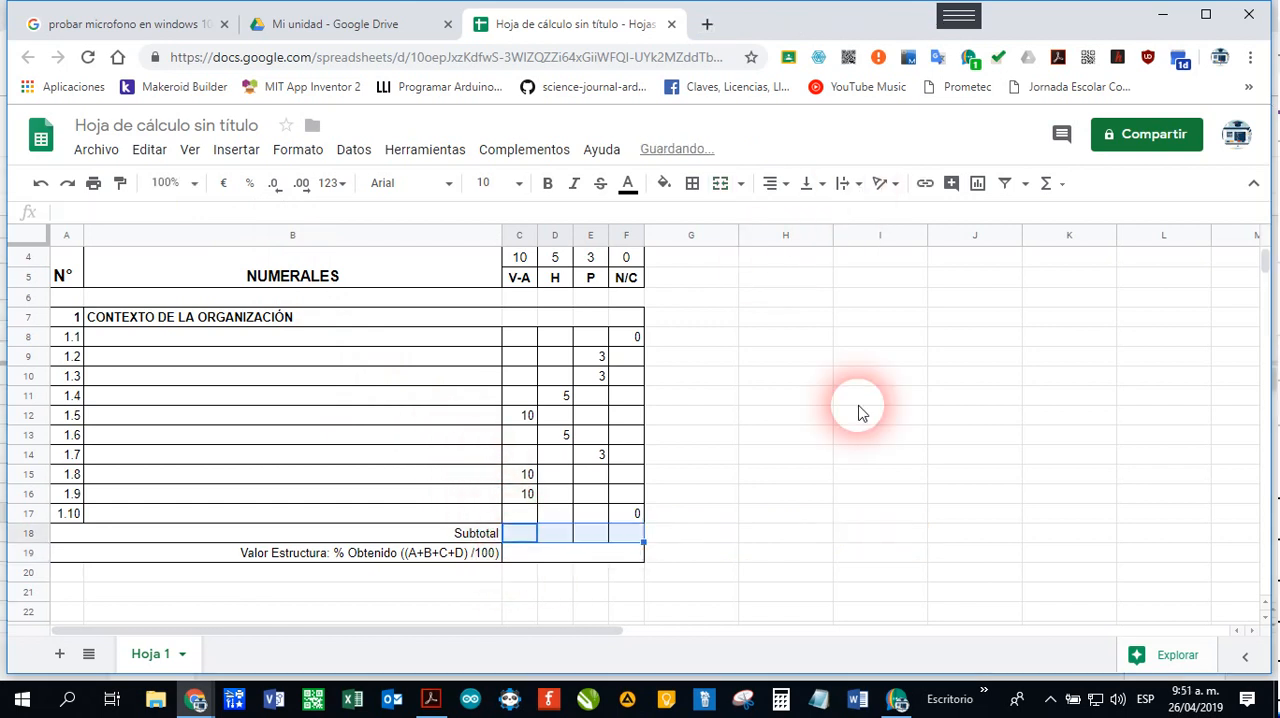
Step: Start a SUMA formula in C18 for the V-A subtotal, with C8 as the first cell of the range
left_click(513, 538)
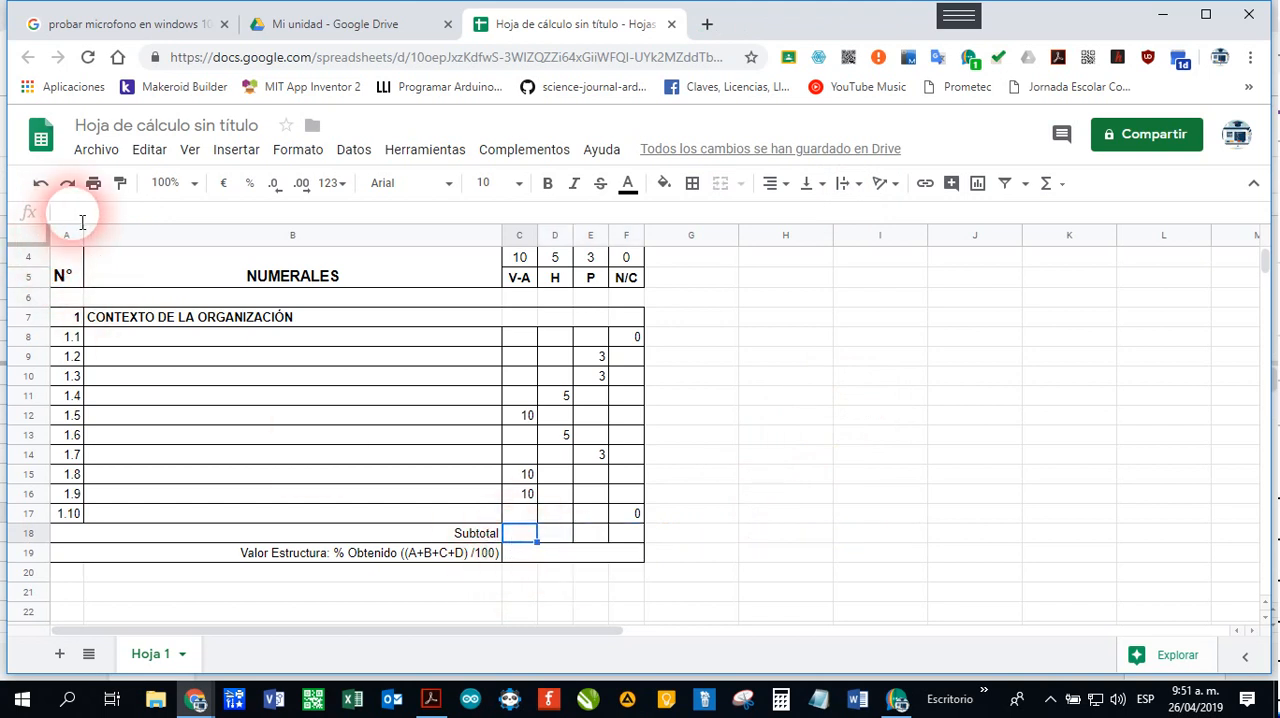
left_click(393, 290)
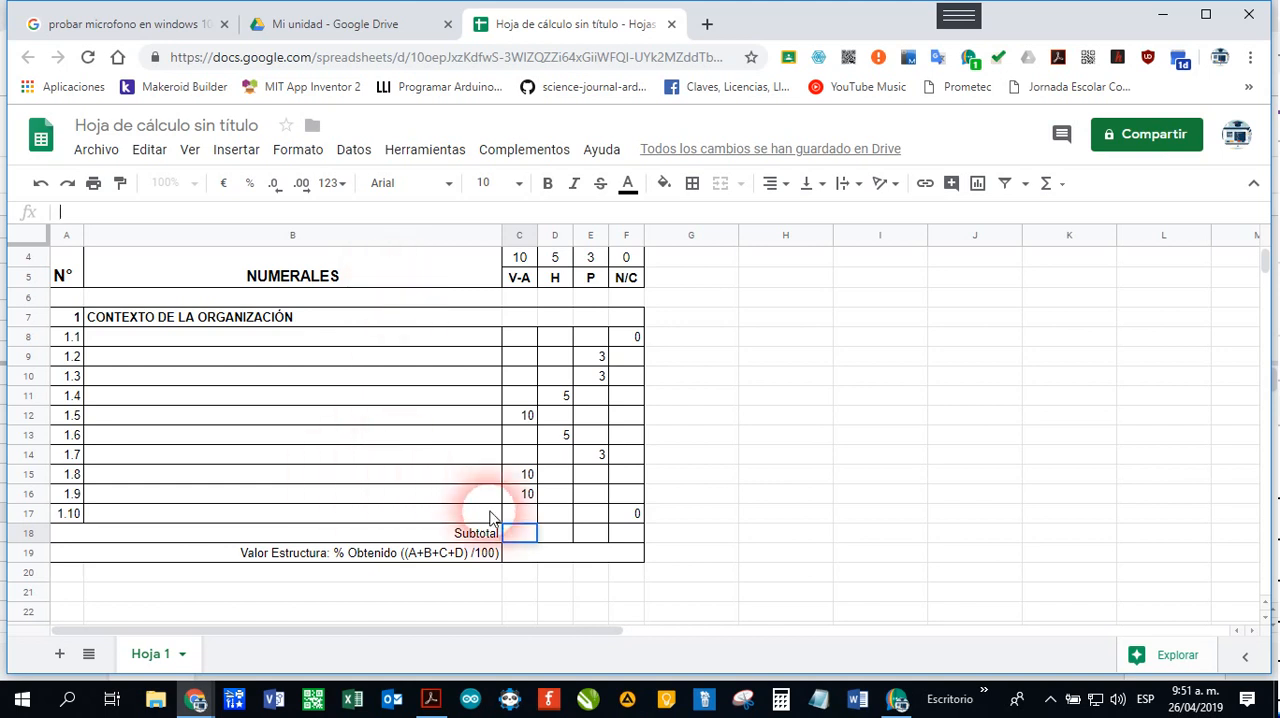
left_click(102, 218)
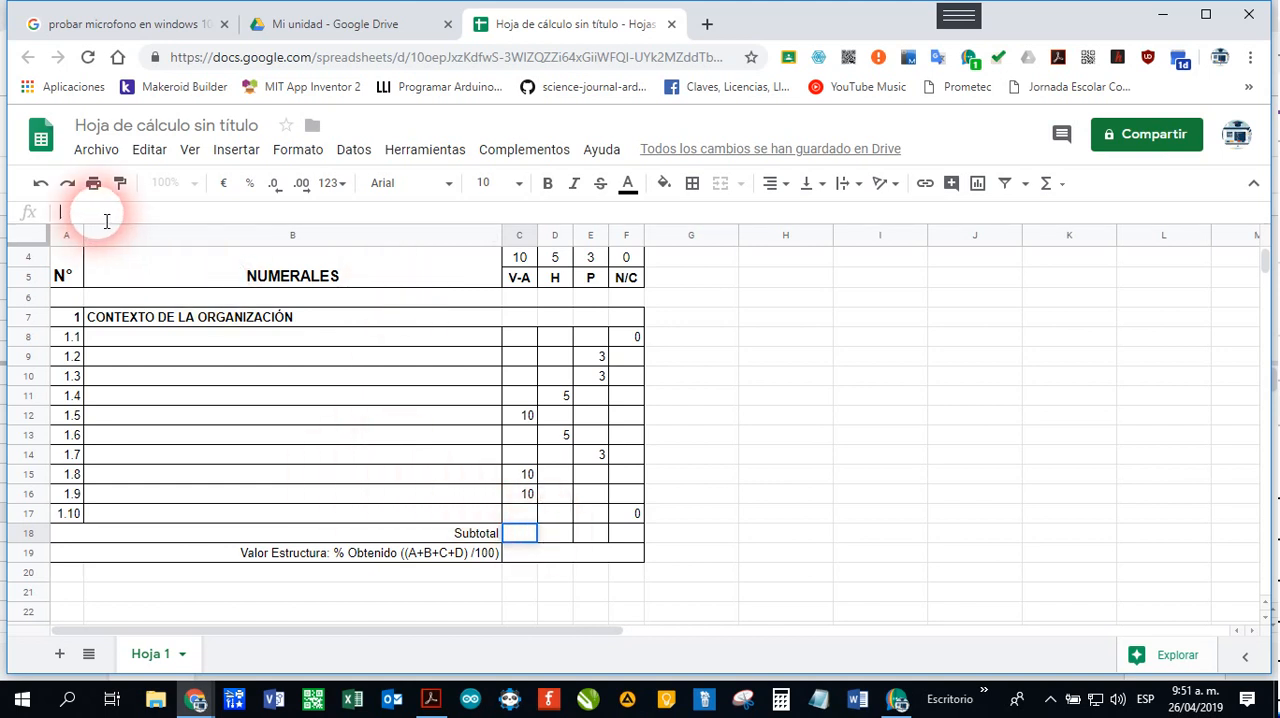
type("=")
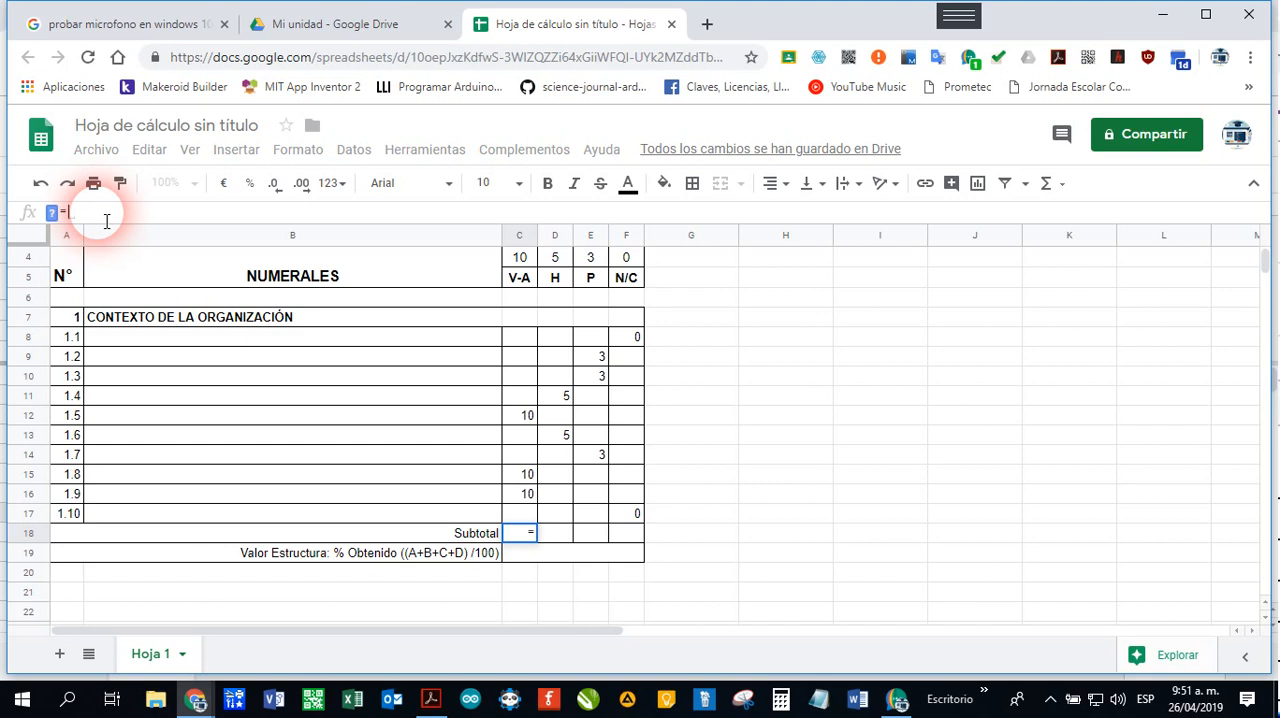
type("SUMA")
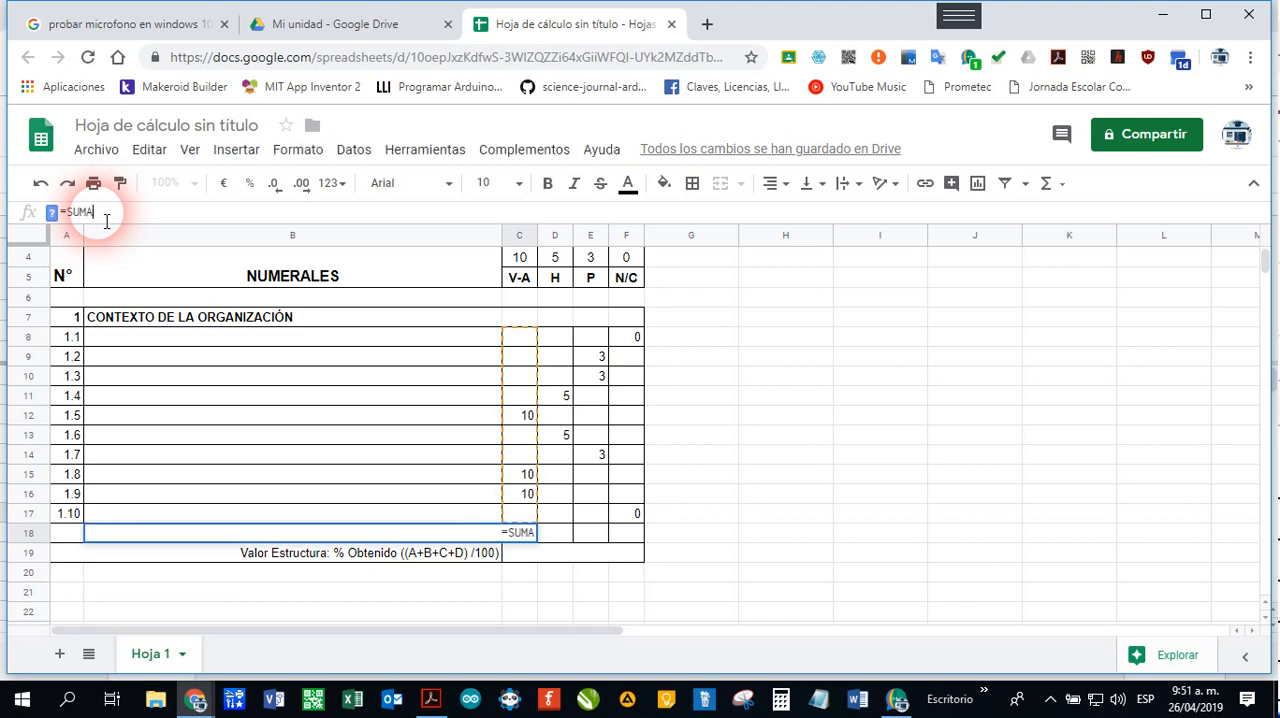
type("(")
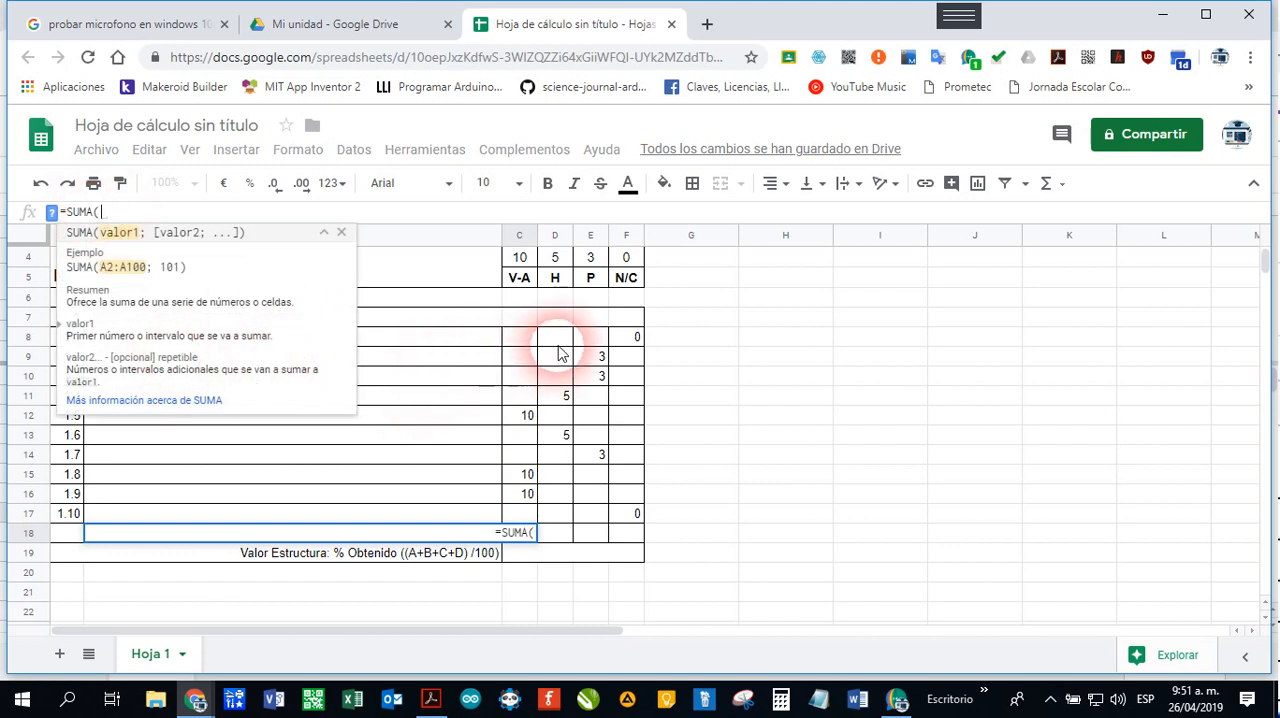
left_click(527, 338)
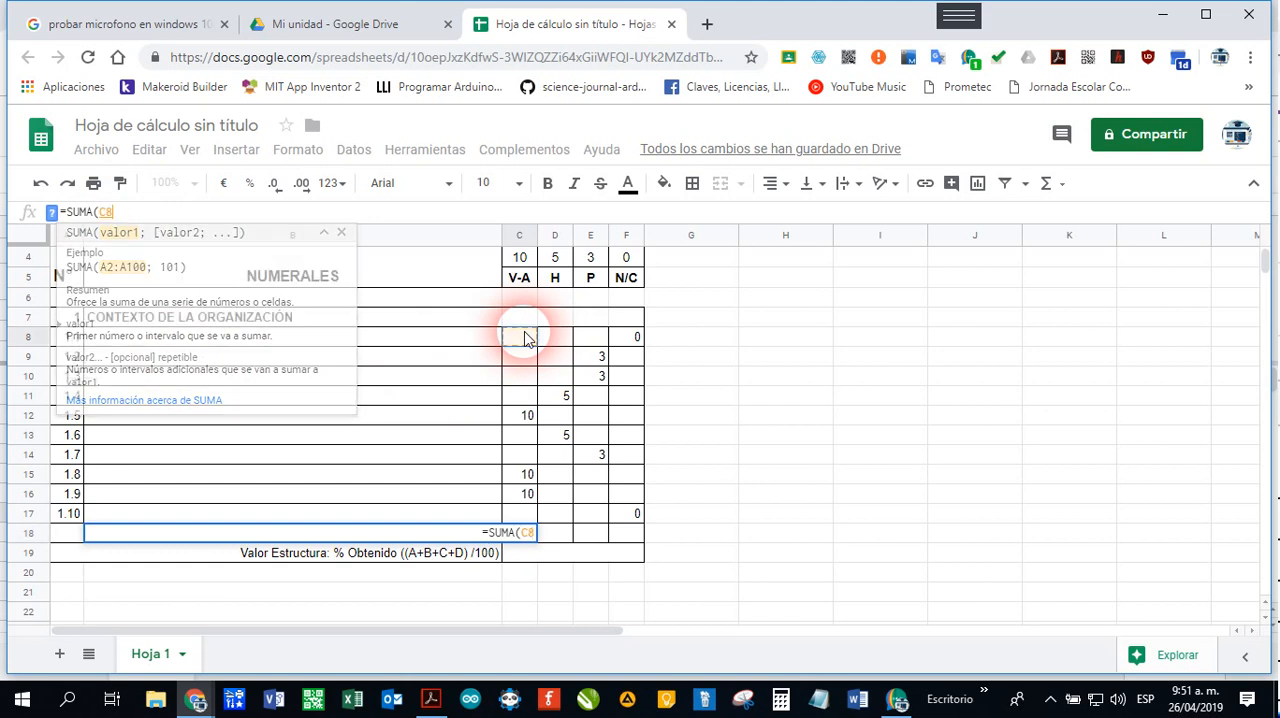
type(":")
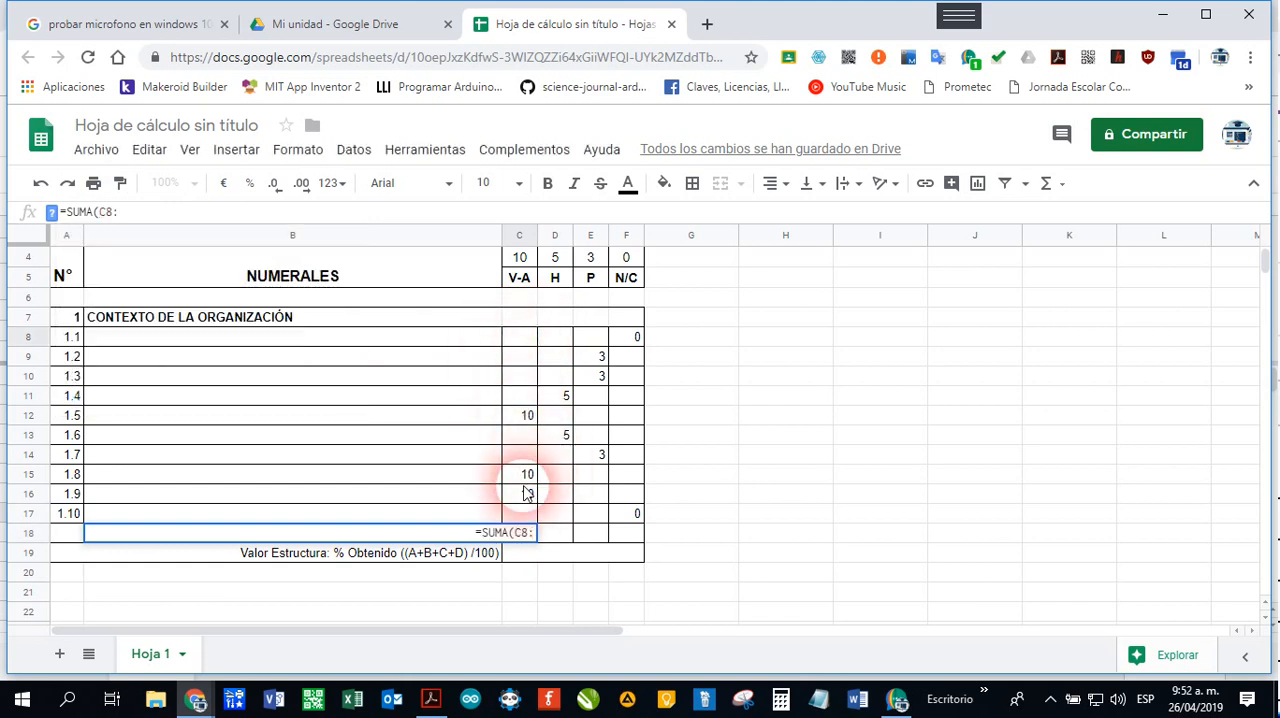
left_click(521, 517)
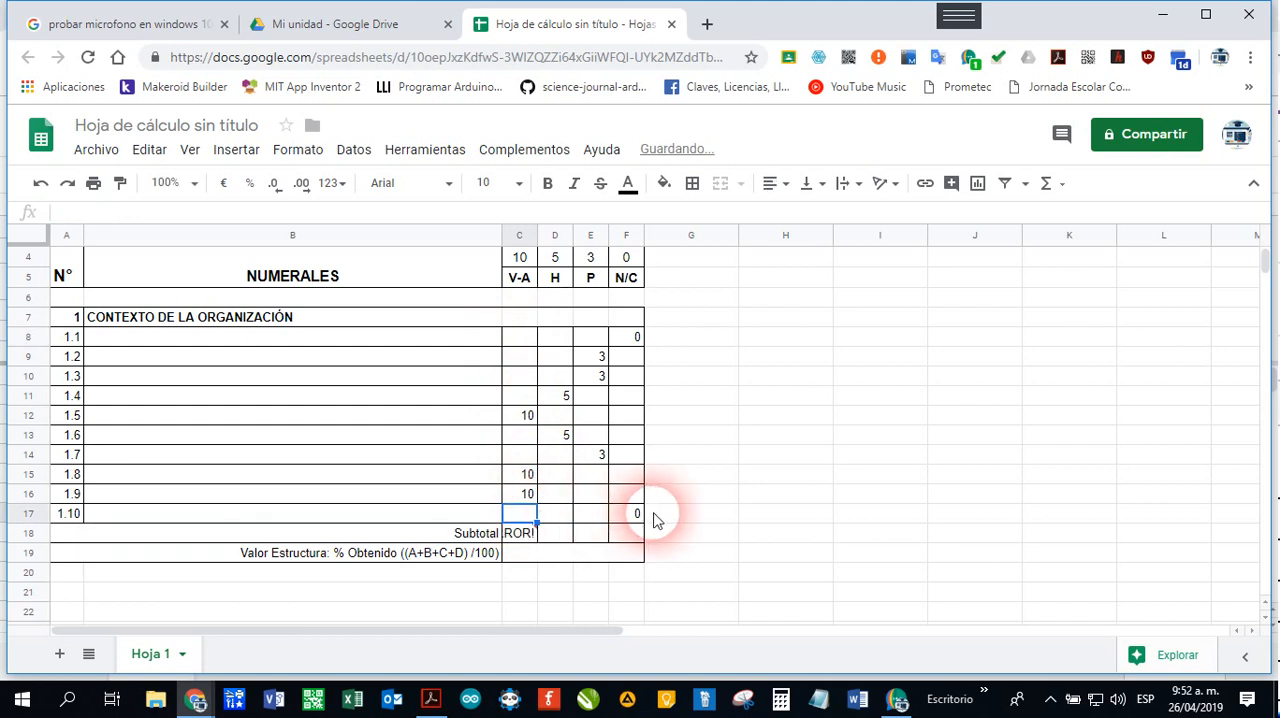
Step: Correct the V-A subtotal formula in C18 to =SUMA(C8:C17)
left_click(527, 538)
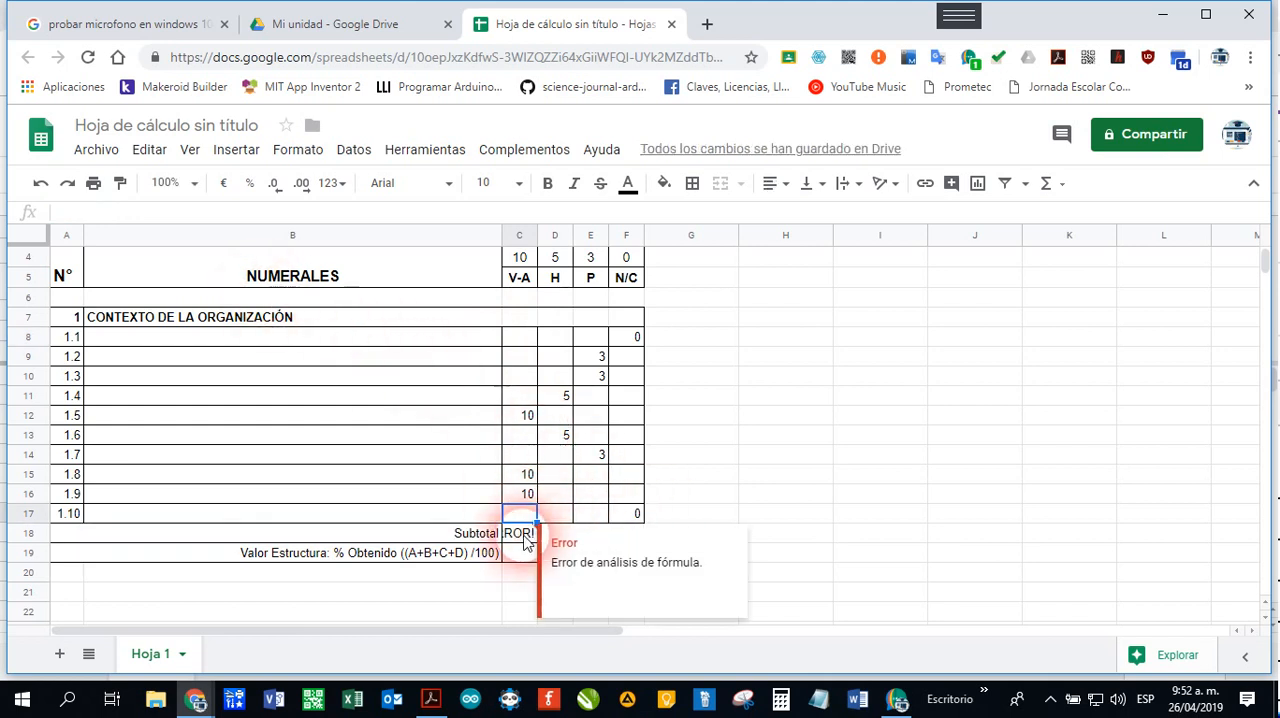
left_click(122, 212)
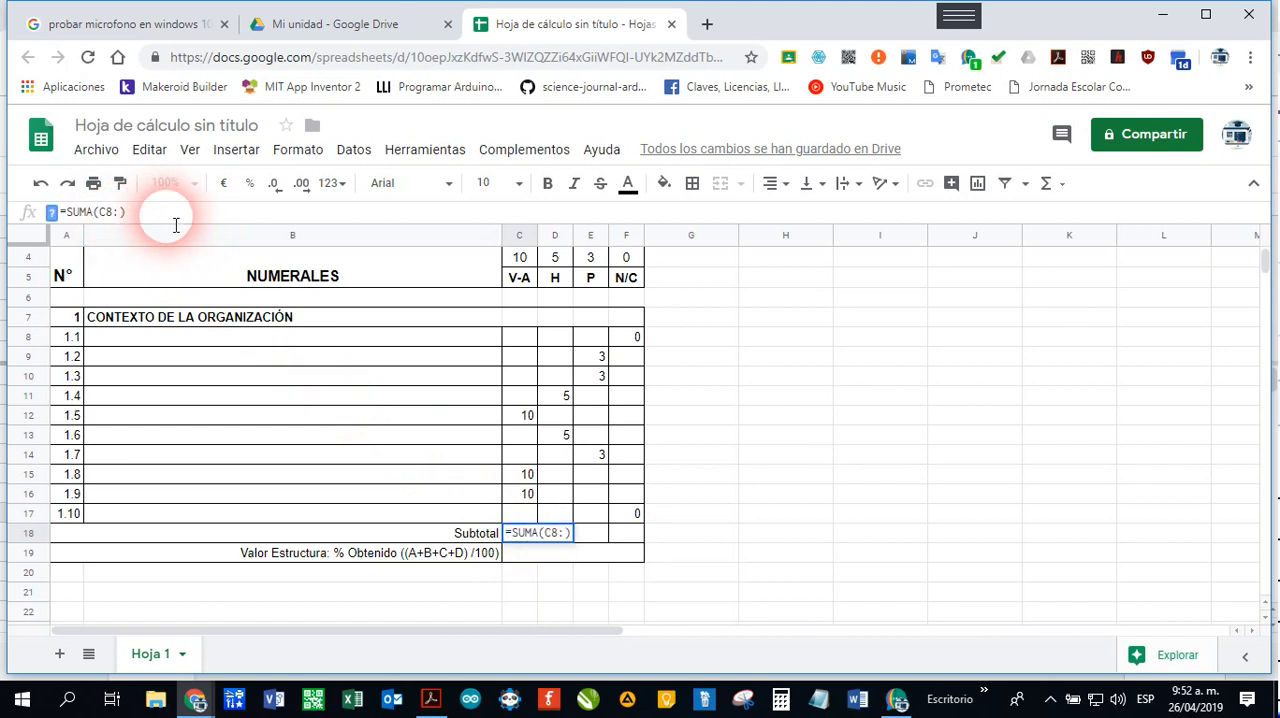
key("BackSpace")
key("BackSpace")
key("BackSpace")
type("C")
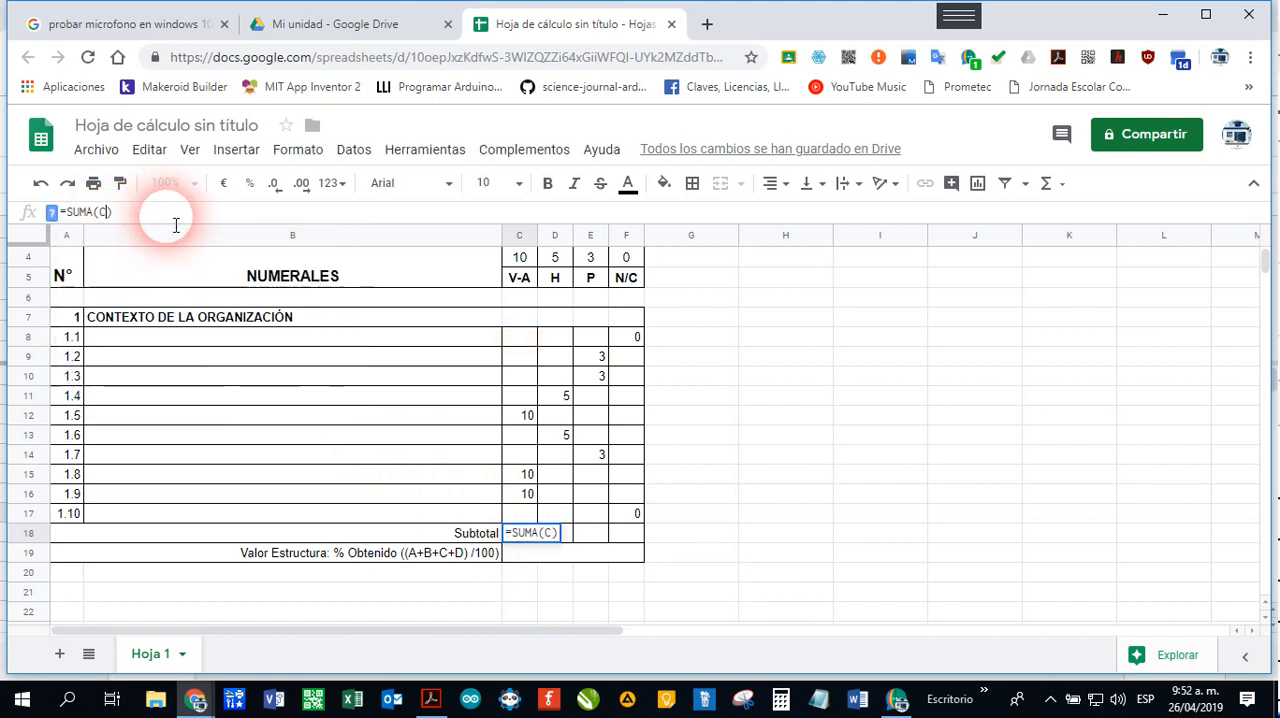
type("(")
key("BackSpace")
key("BackSpace")
type("C8")
type(":C17")
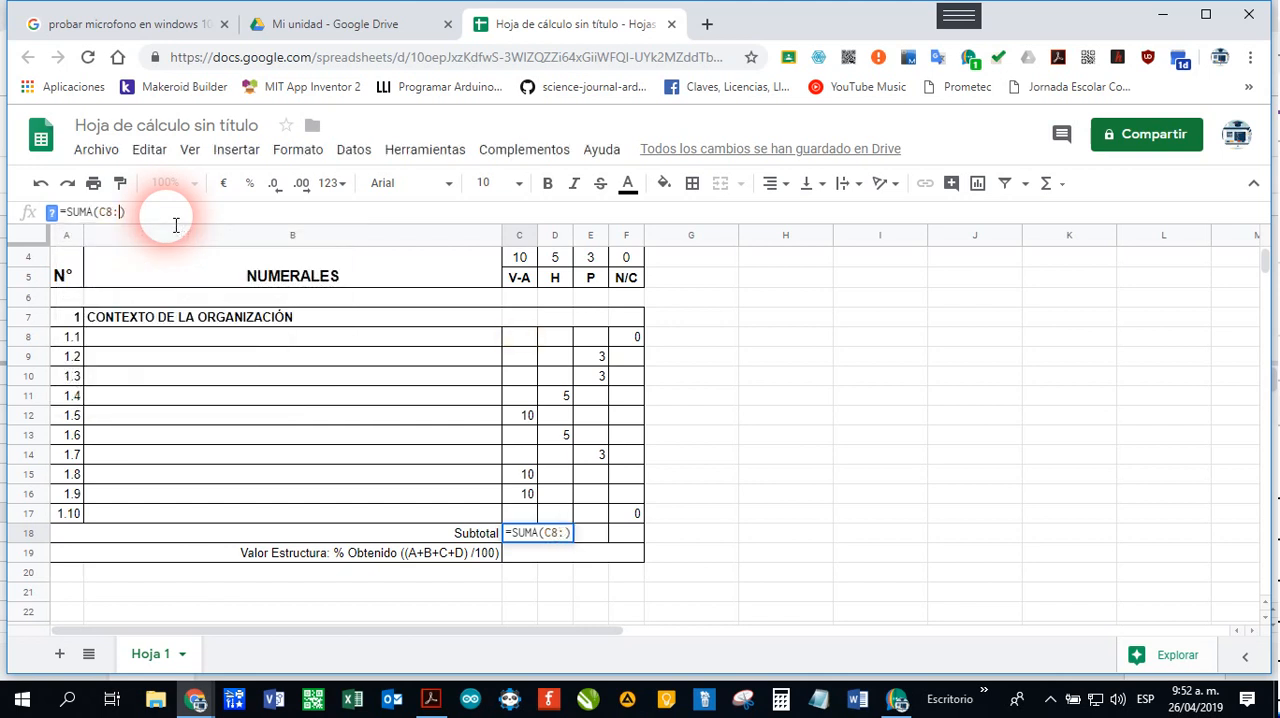
type(")")
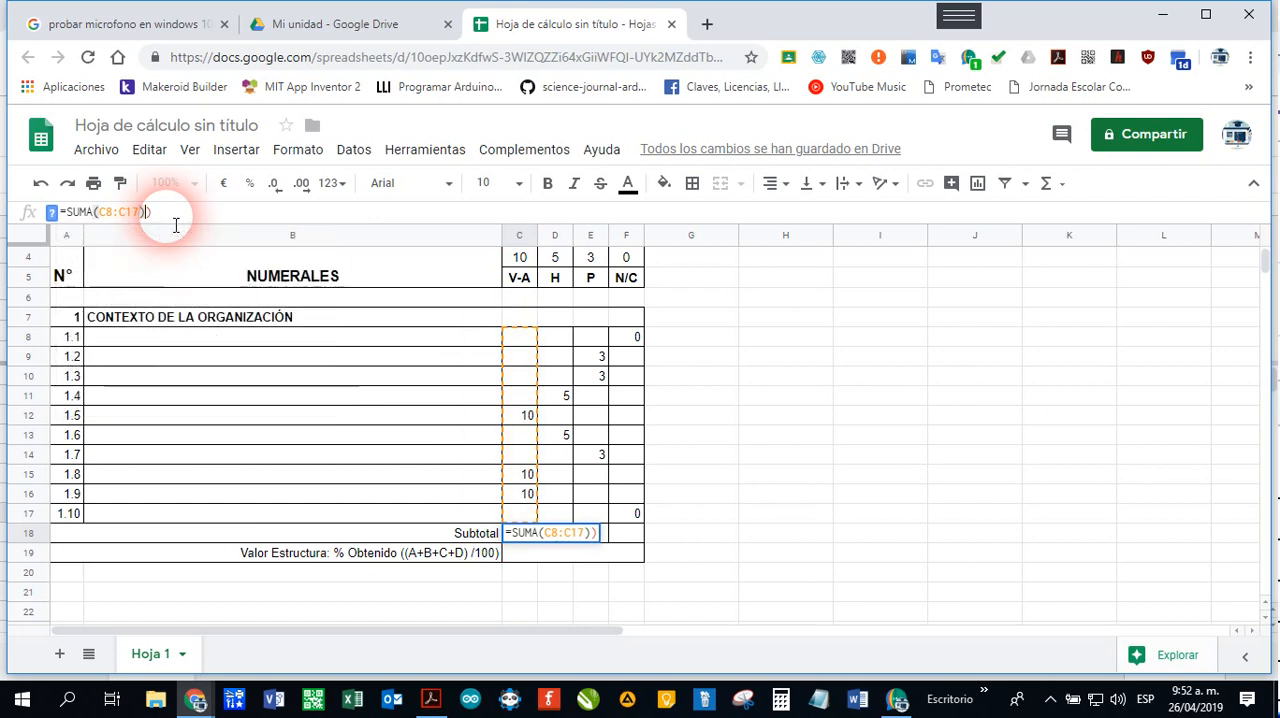
key("Return")
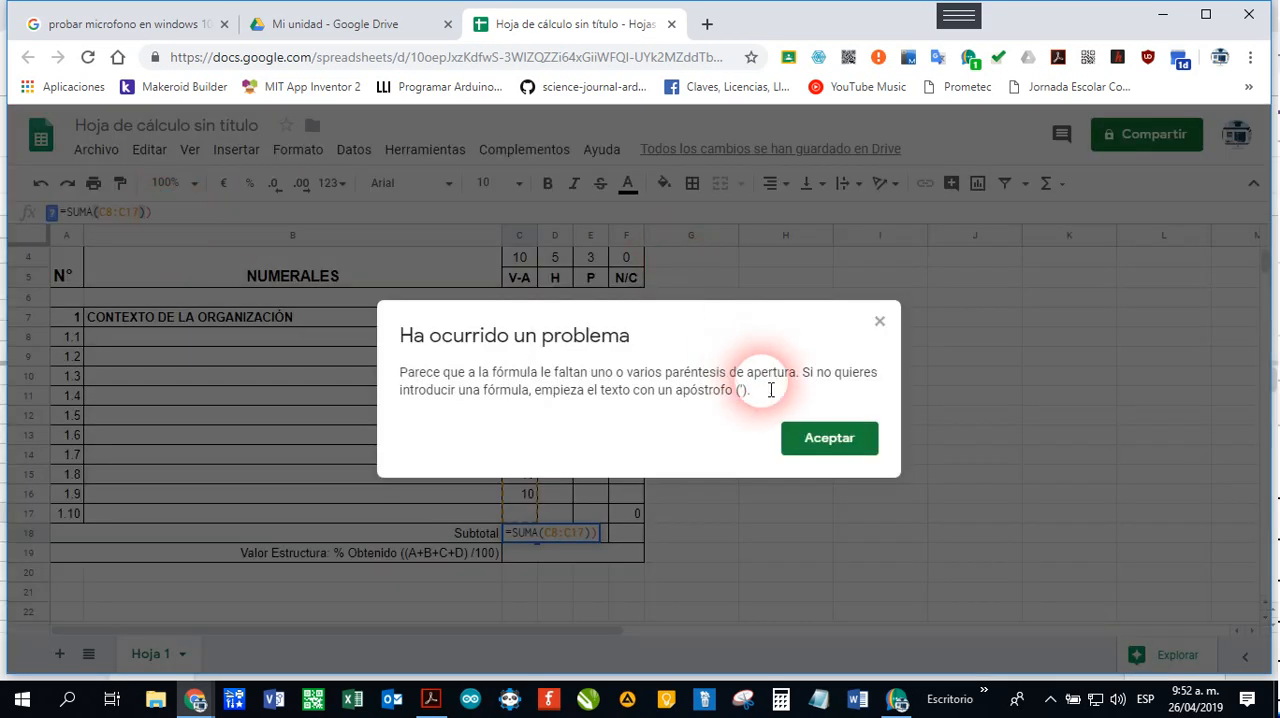
left_click(820, 438)
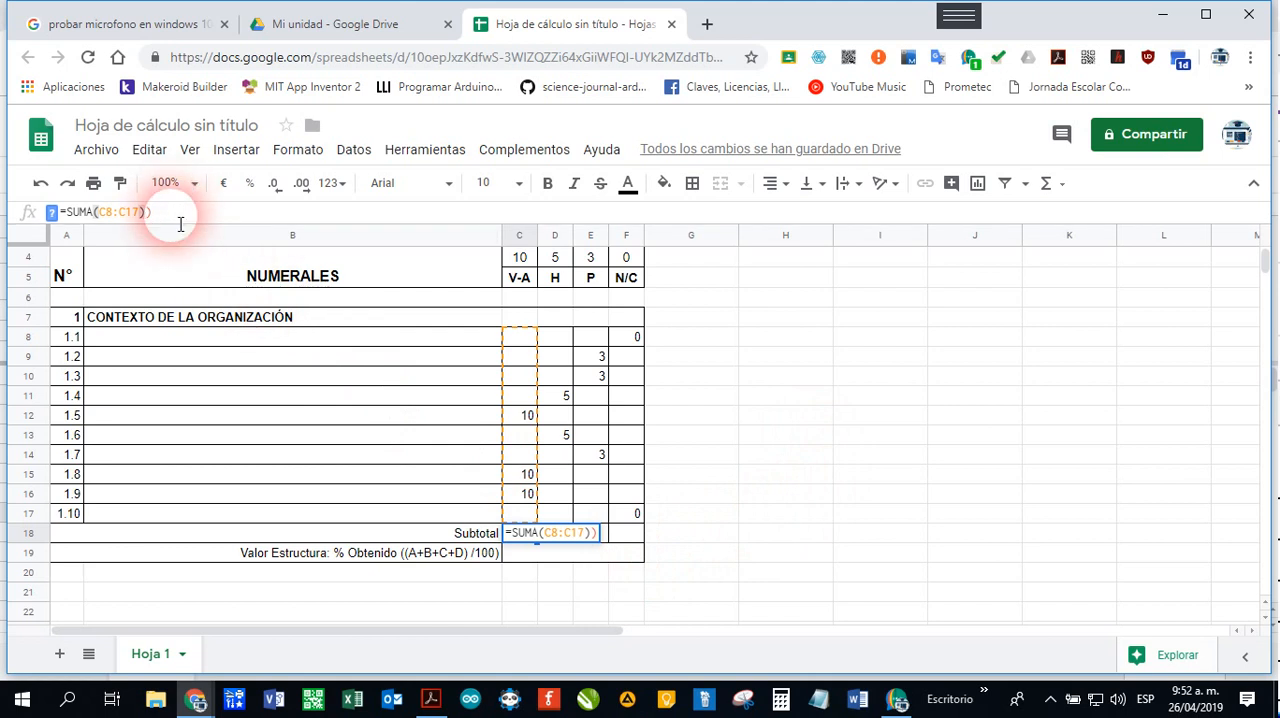
key("BackSpace")
key("Return")
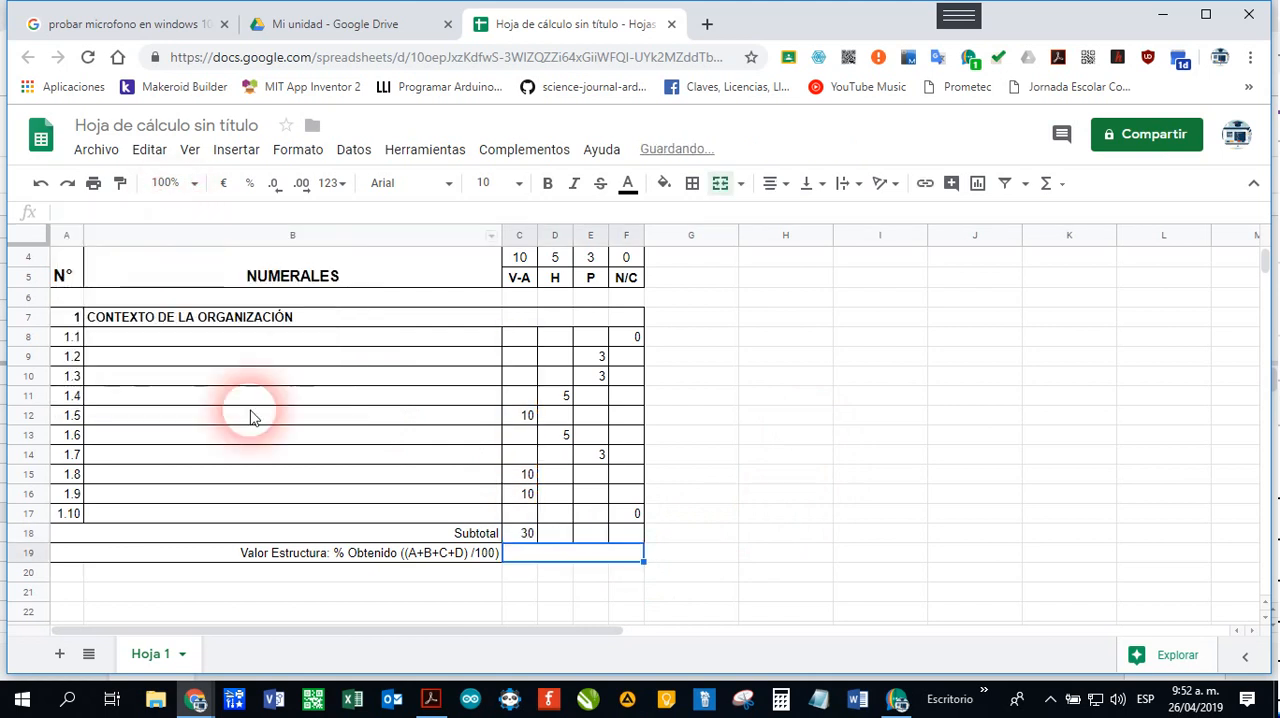
Step: Enter =SUMA(D8:D17) as the H subtotal in D18 and extend the formula across E18 and F18
left_click(524, 538)
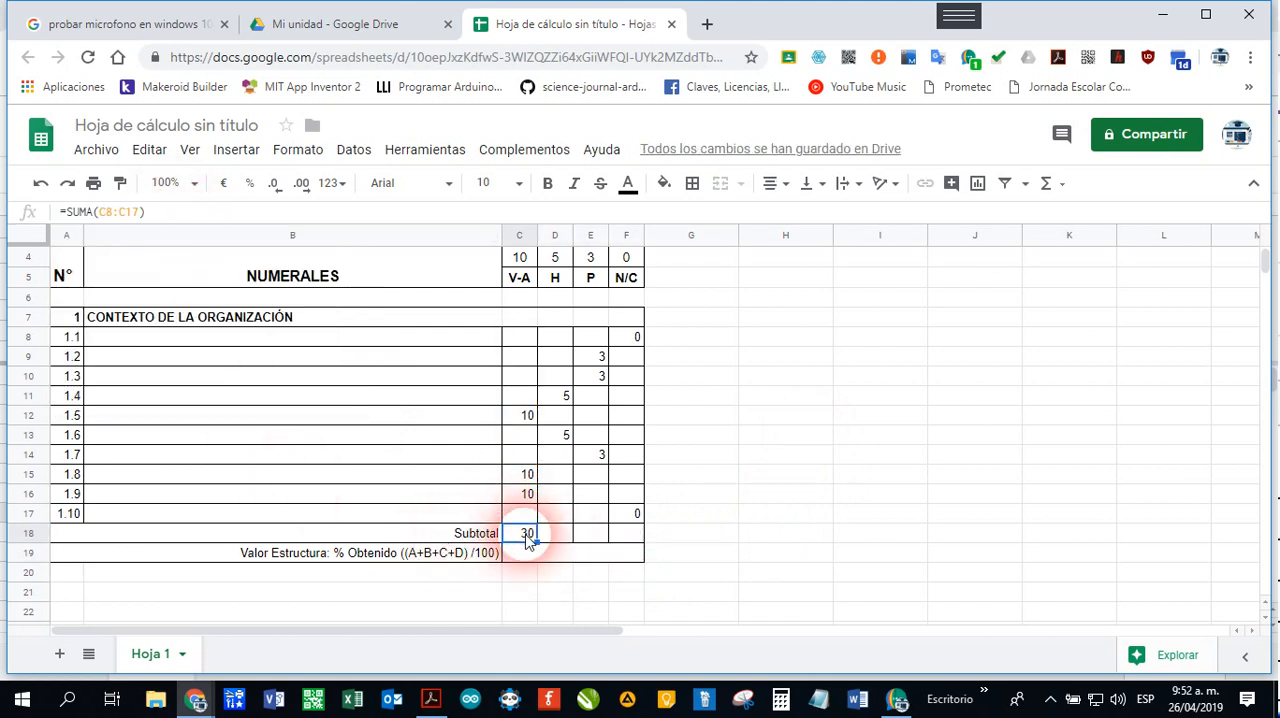
left_click(565, 533)
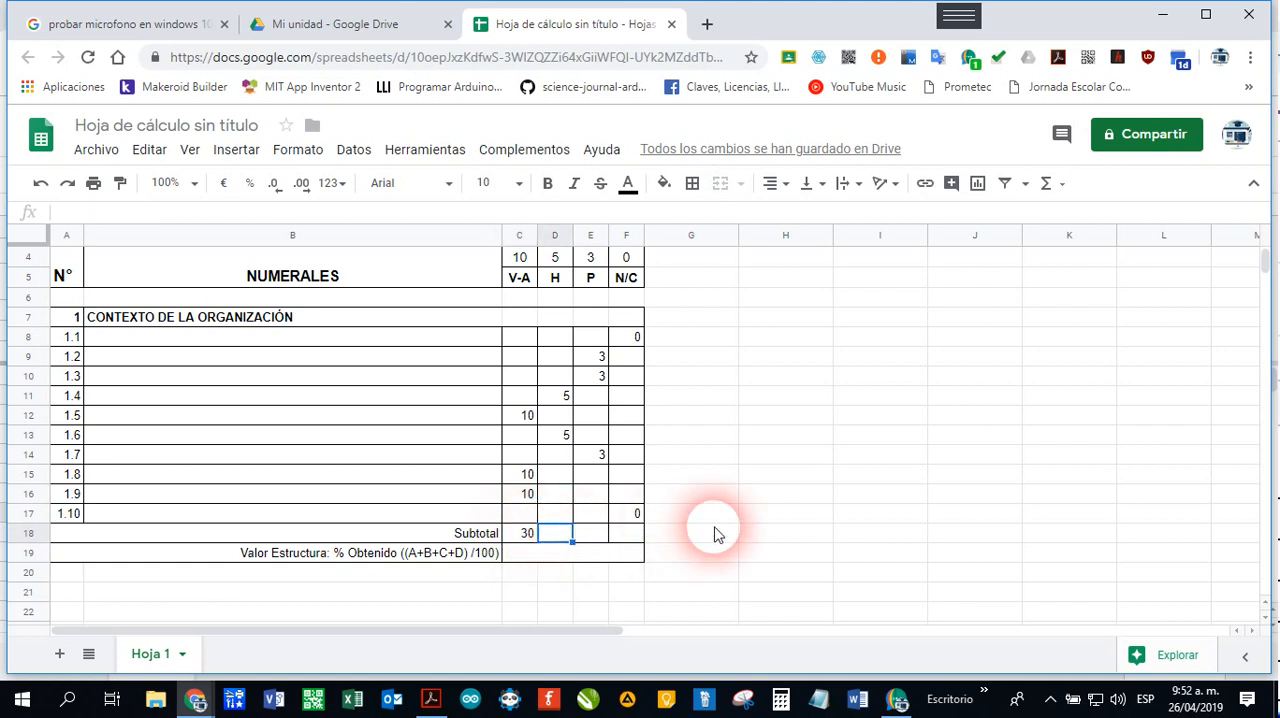
type("=")
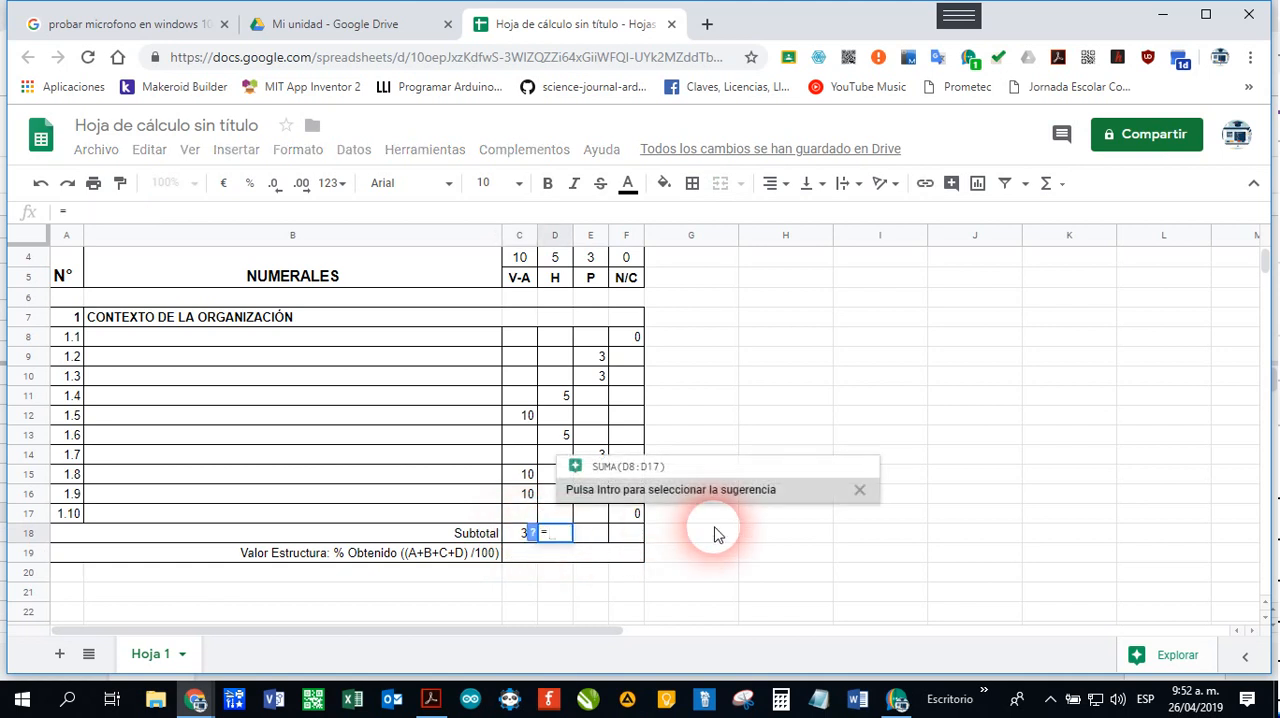
type("SUMA")
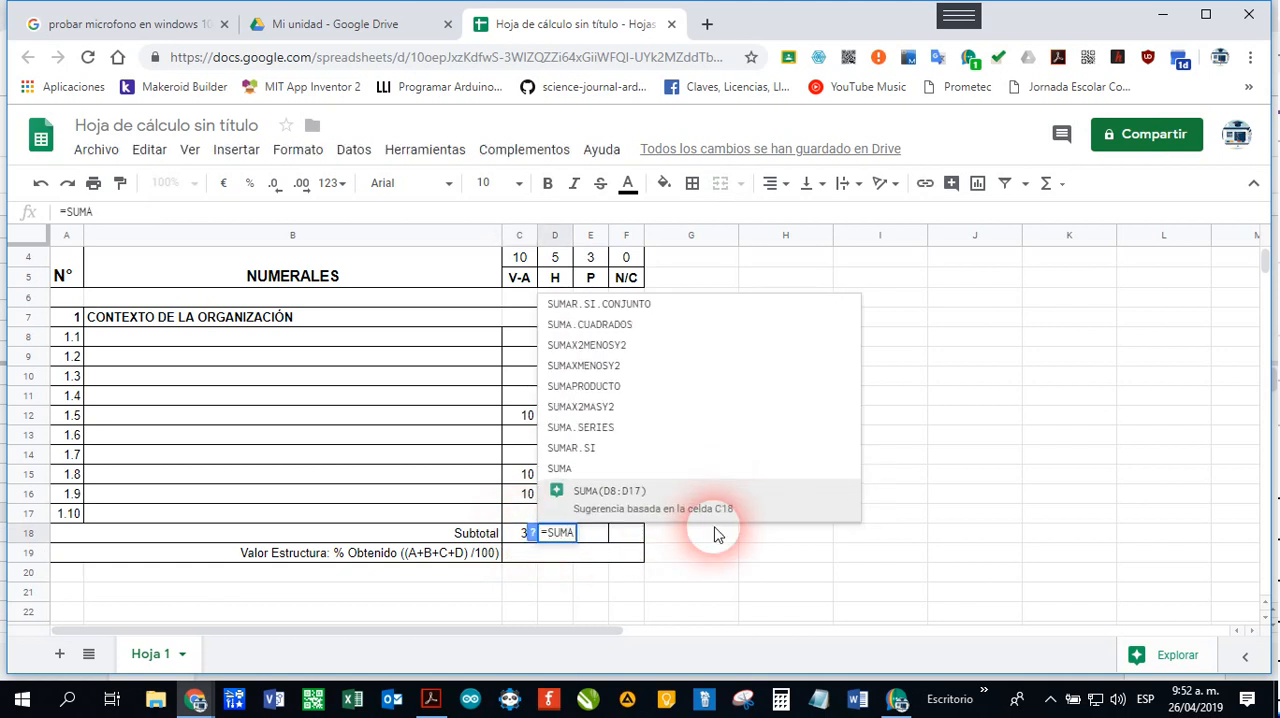
type("(")
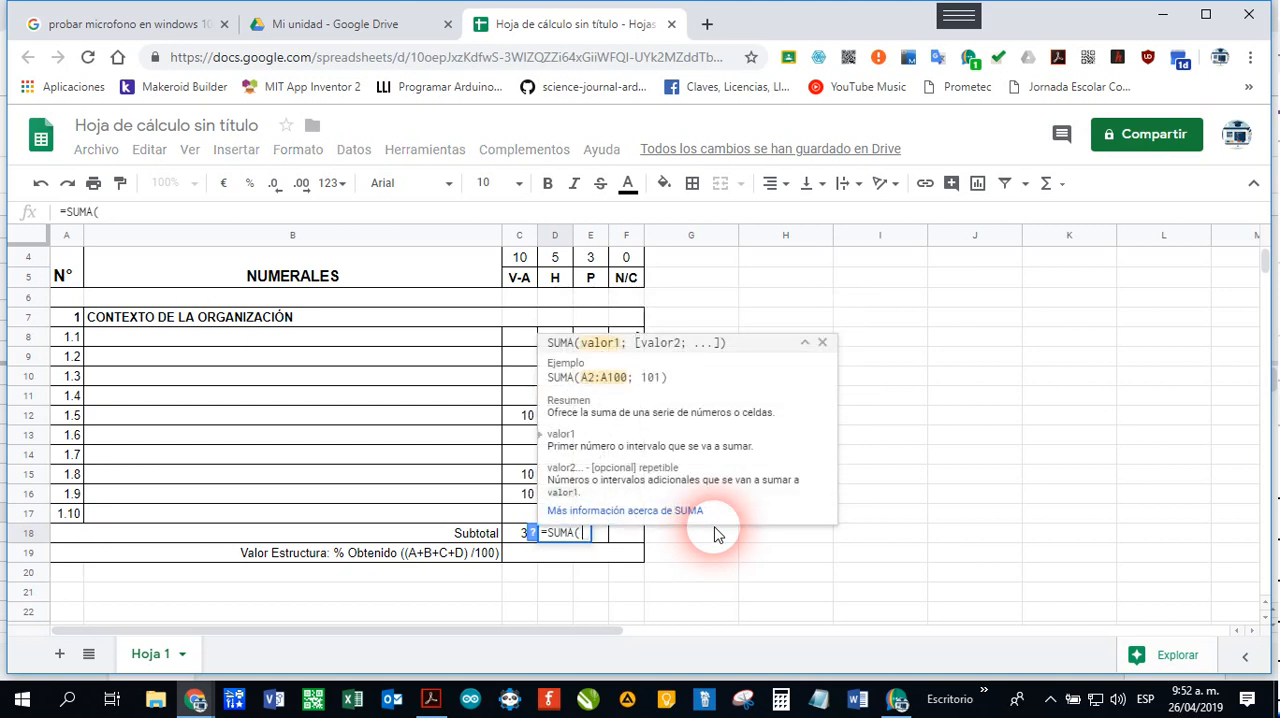
type("D")
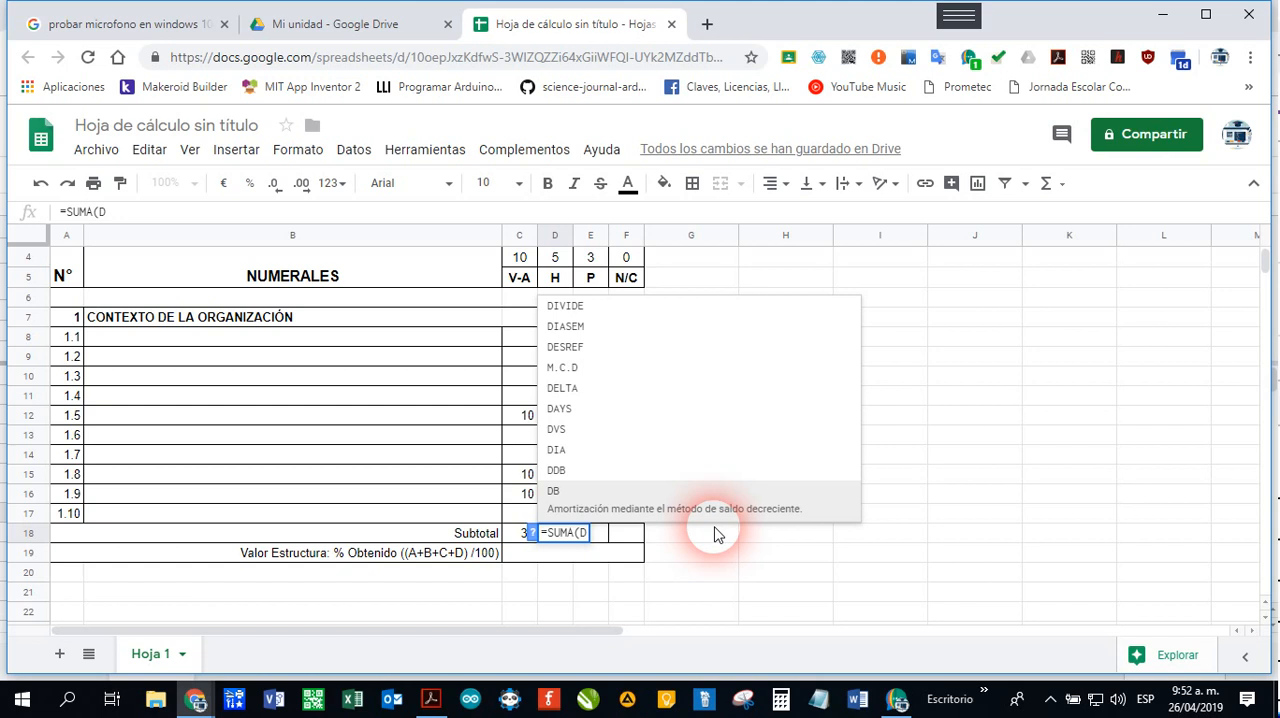
type("8:")
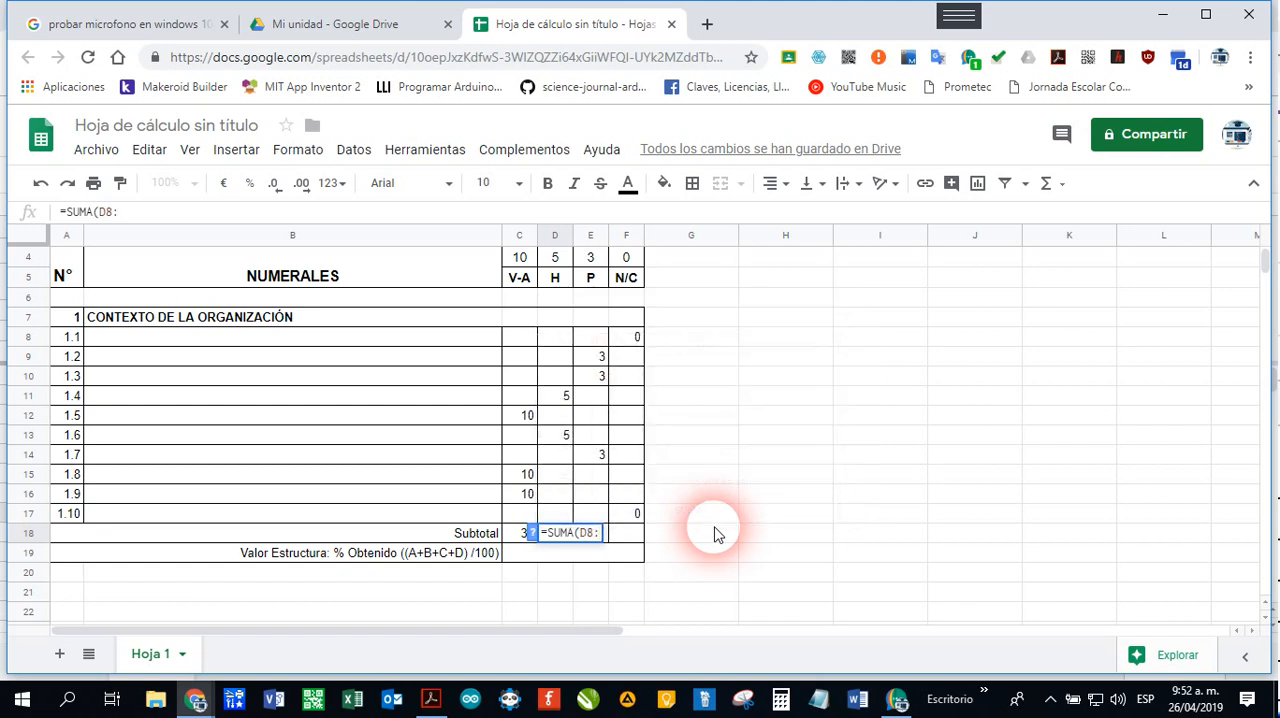
type("D17)")
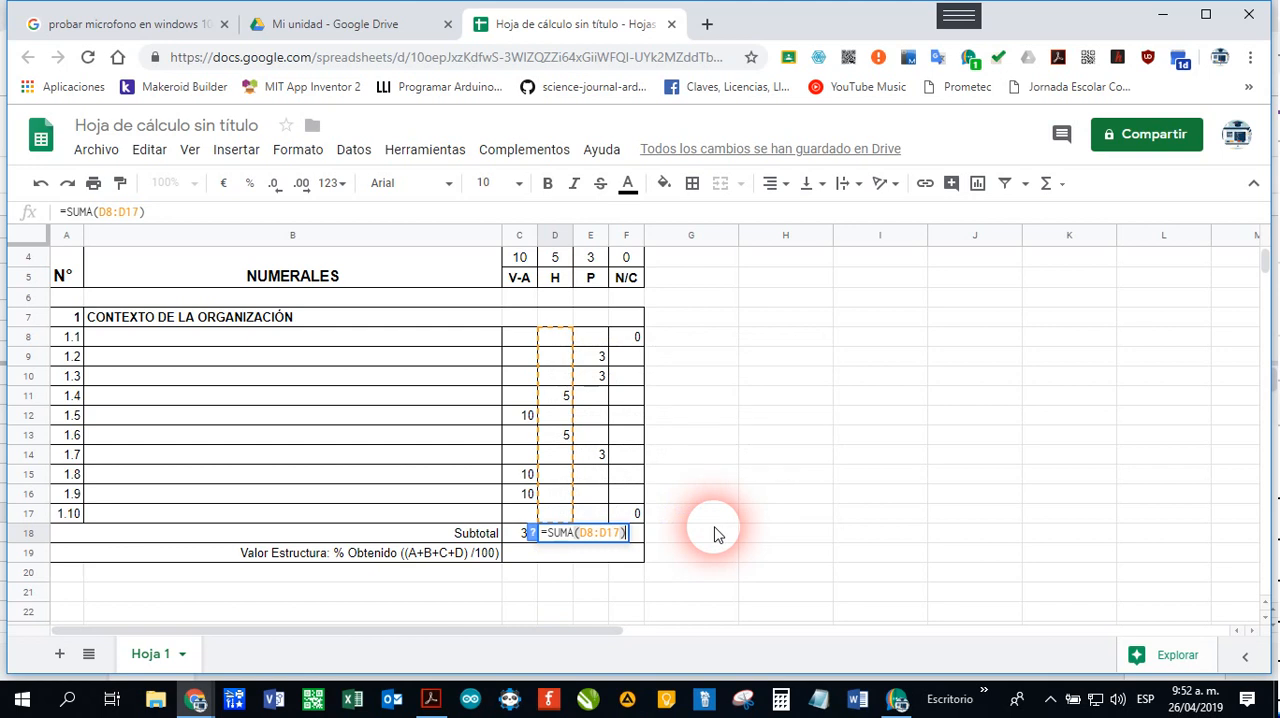
key("Return")
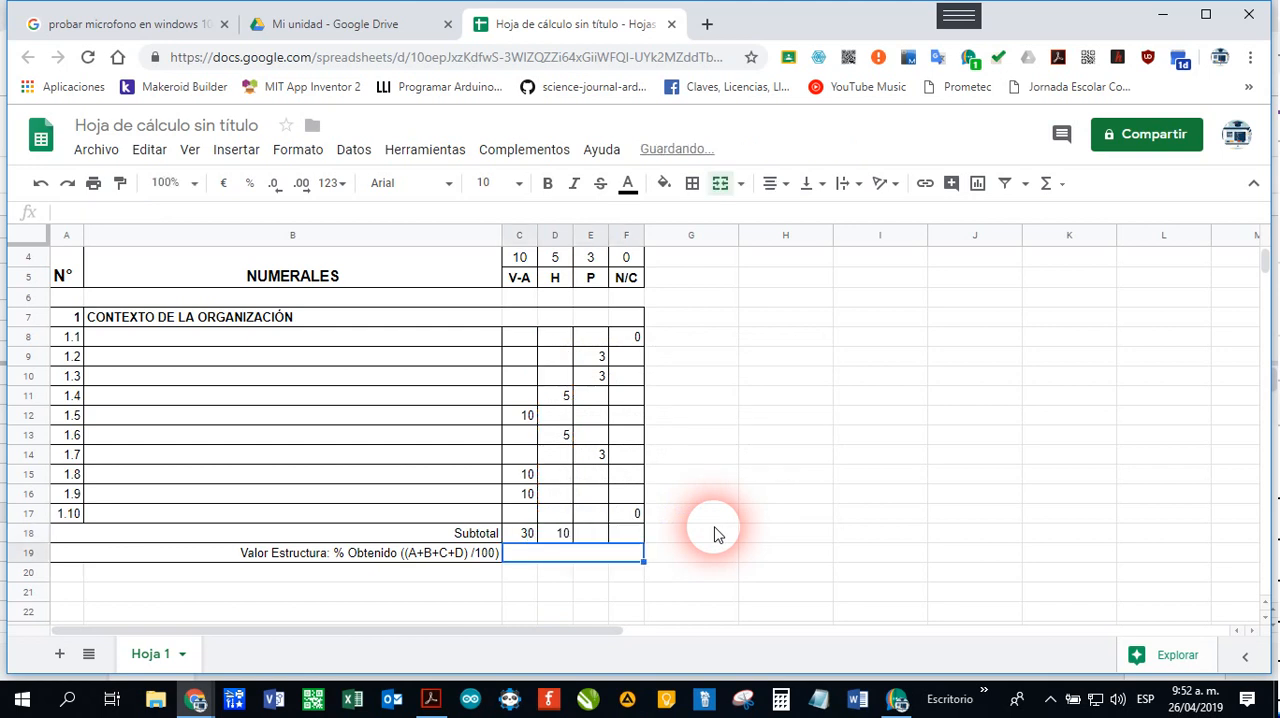
key("Up")
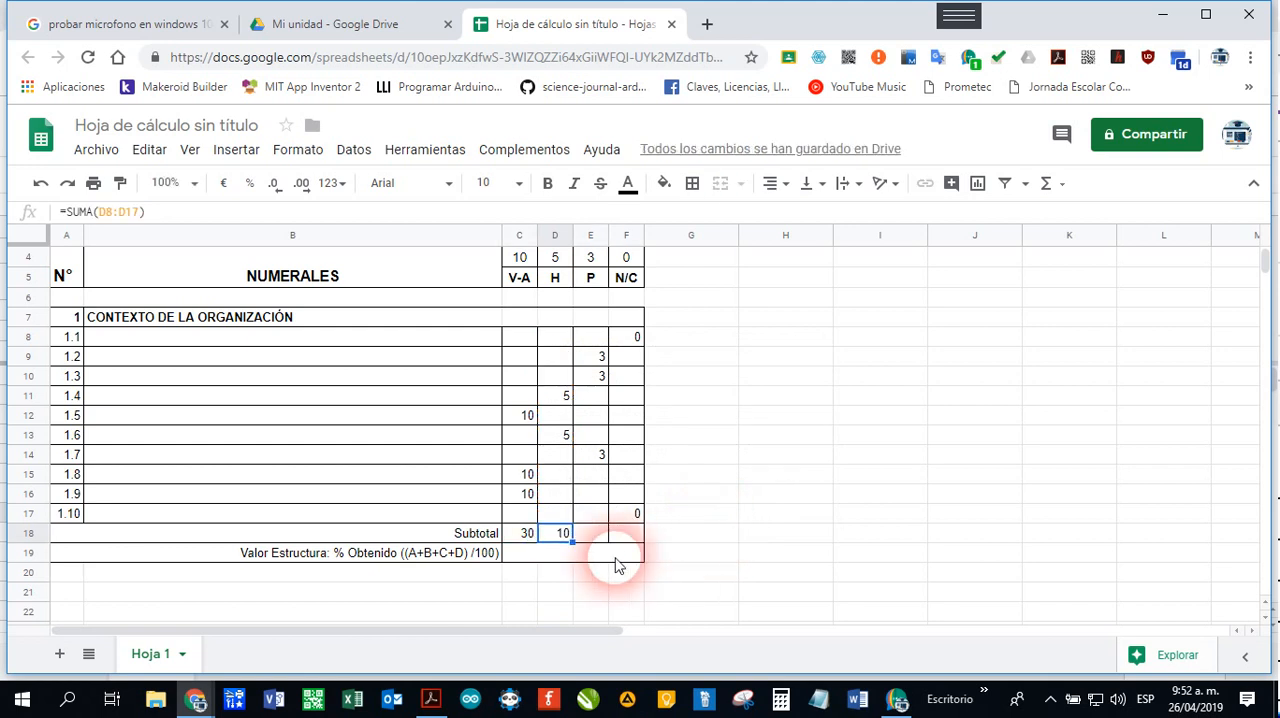
left_click_drag(586, 560, 646, 549)
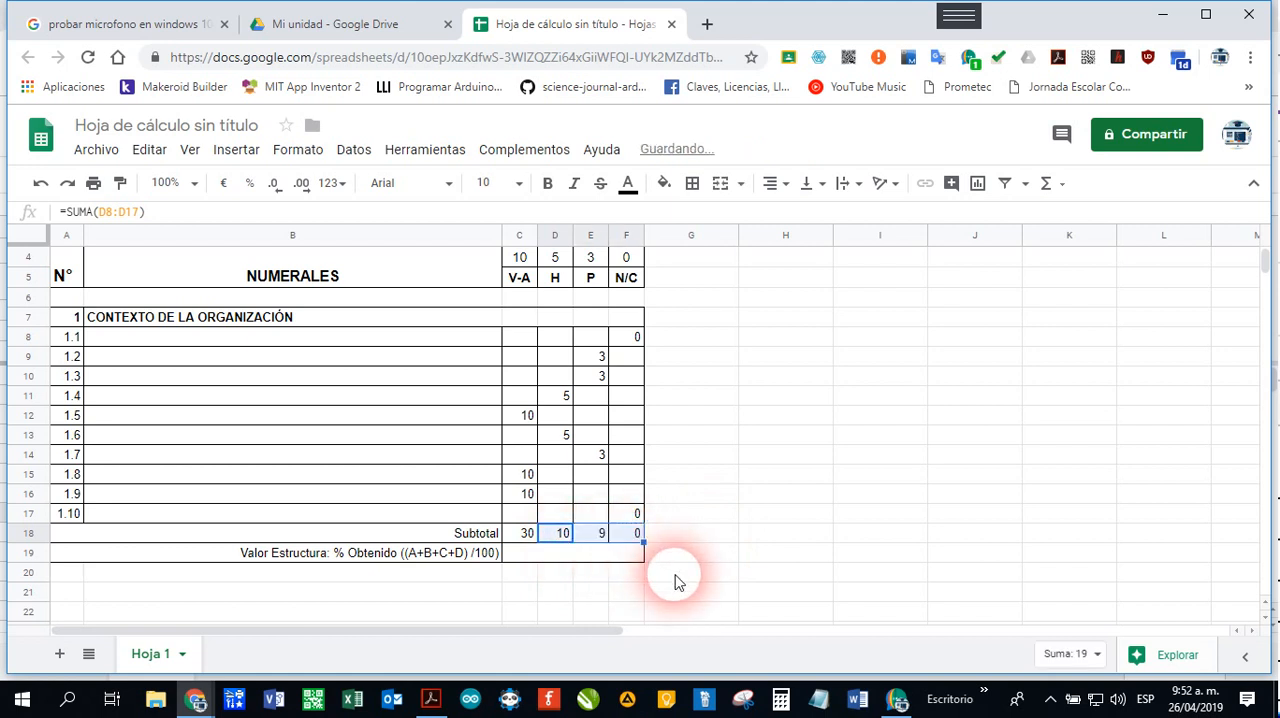
Step: Examine the Subtotal formulas in C18 to F18, checking the column range each one adds
left_click(598, 538)
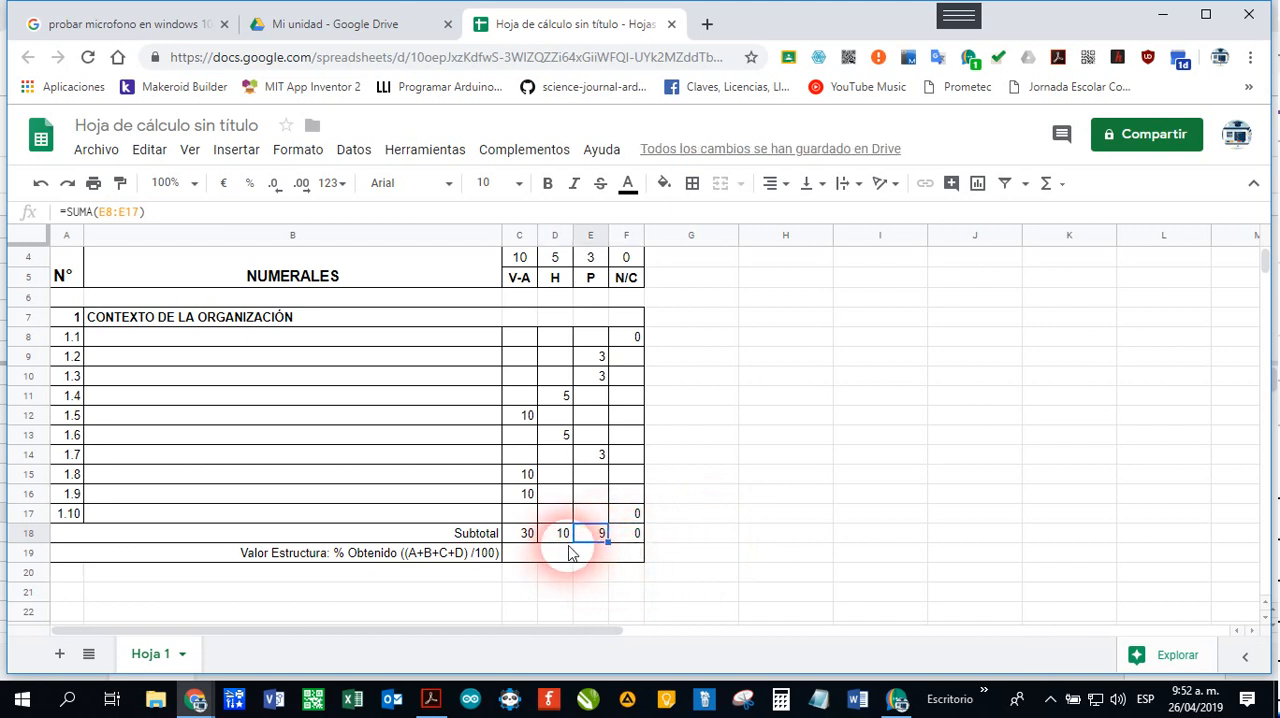
left_click(631, 534)
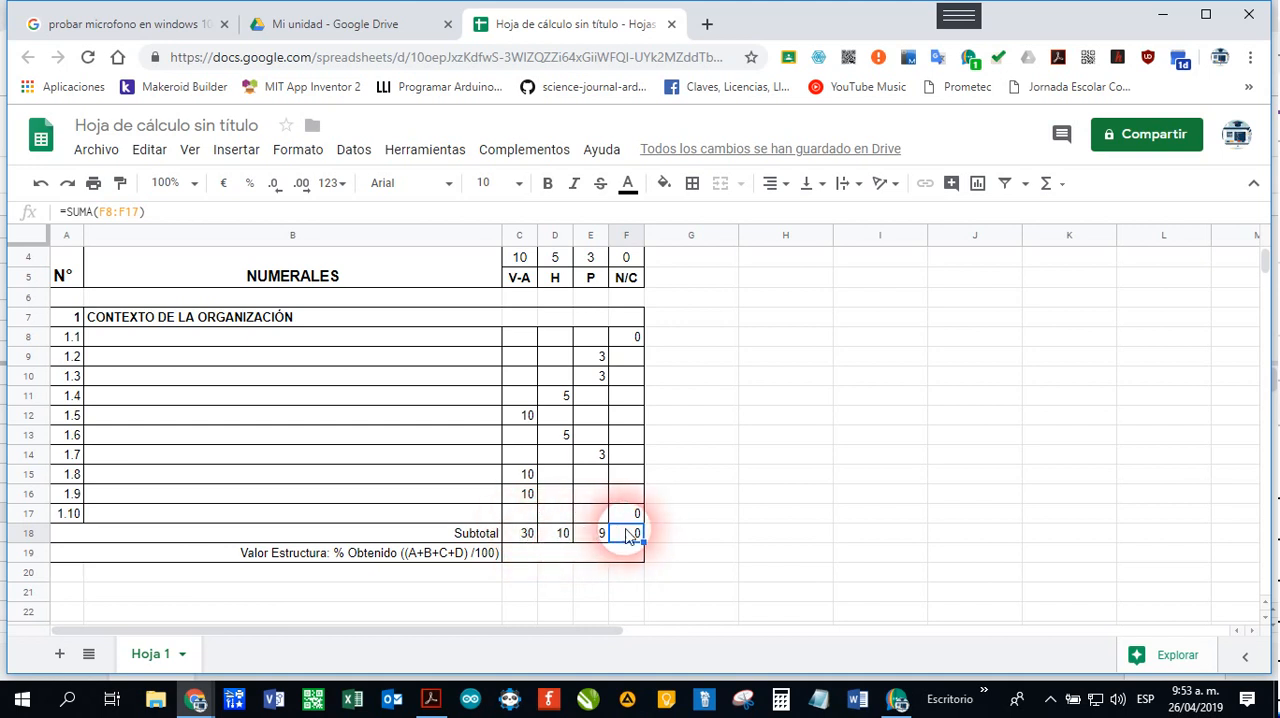
left_click(521, 537)
left_click(566, 537)
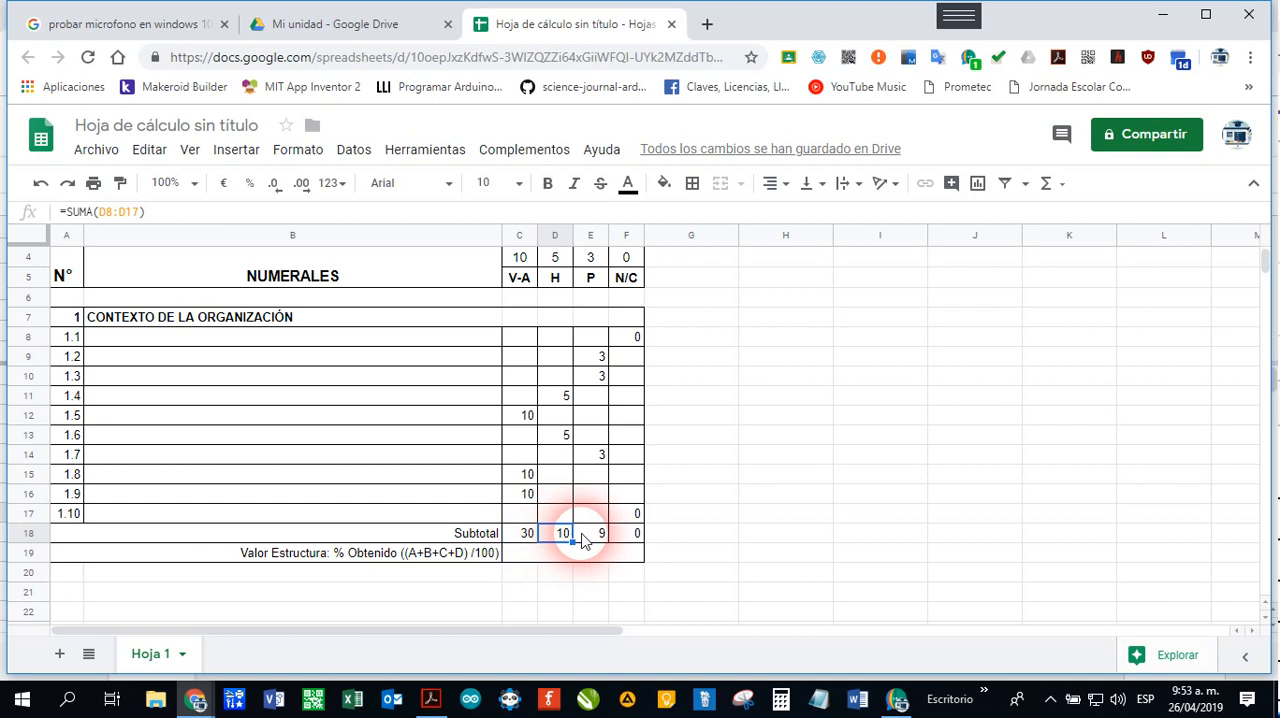
left_click(586, 537)
left_click(622, 537)
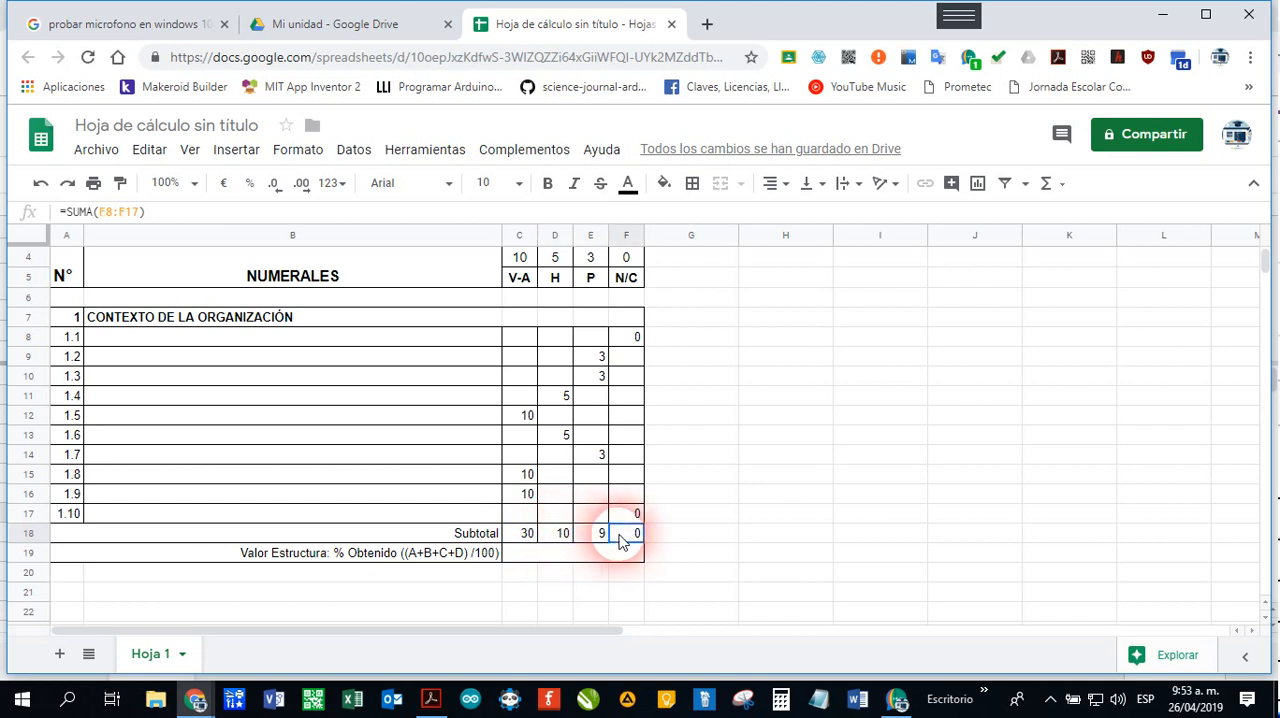
left_click(519, 538)
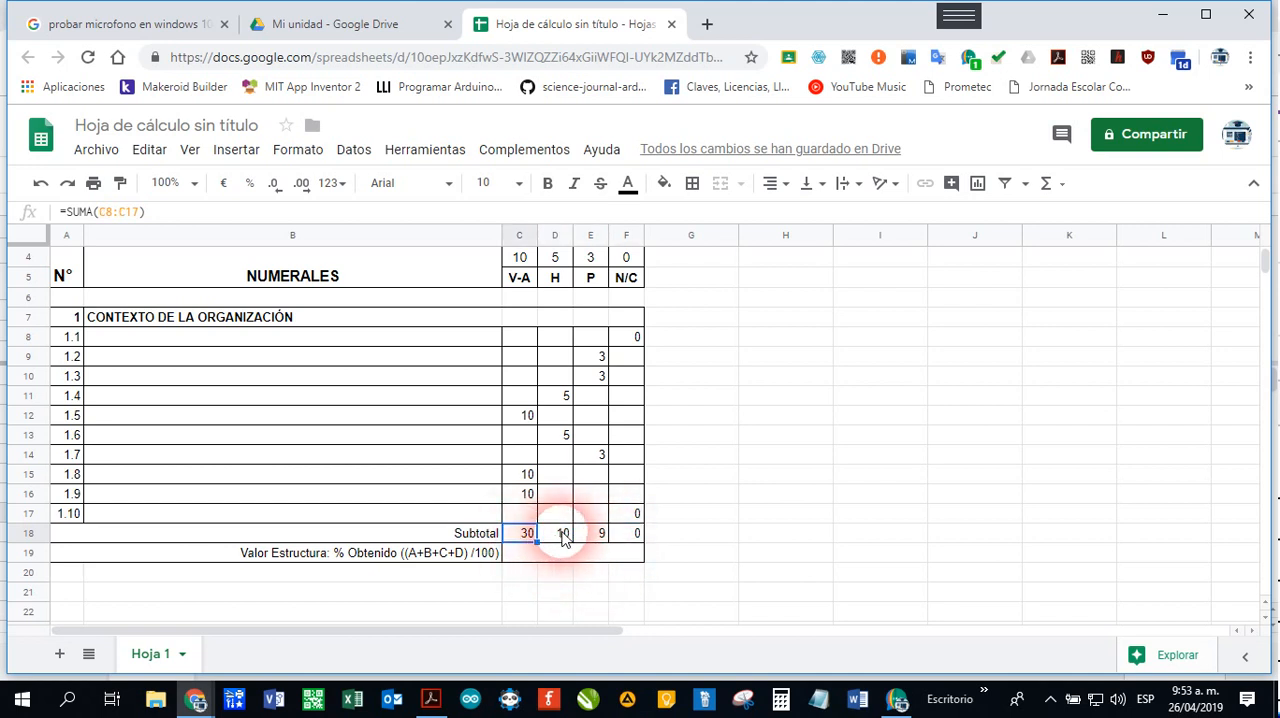
Step: Enter =SUMA(C18+D18+E18+F18)/100 in C19 as the percentage obtained for section 1
left_click(571, 566)
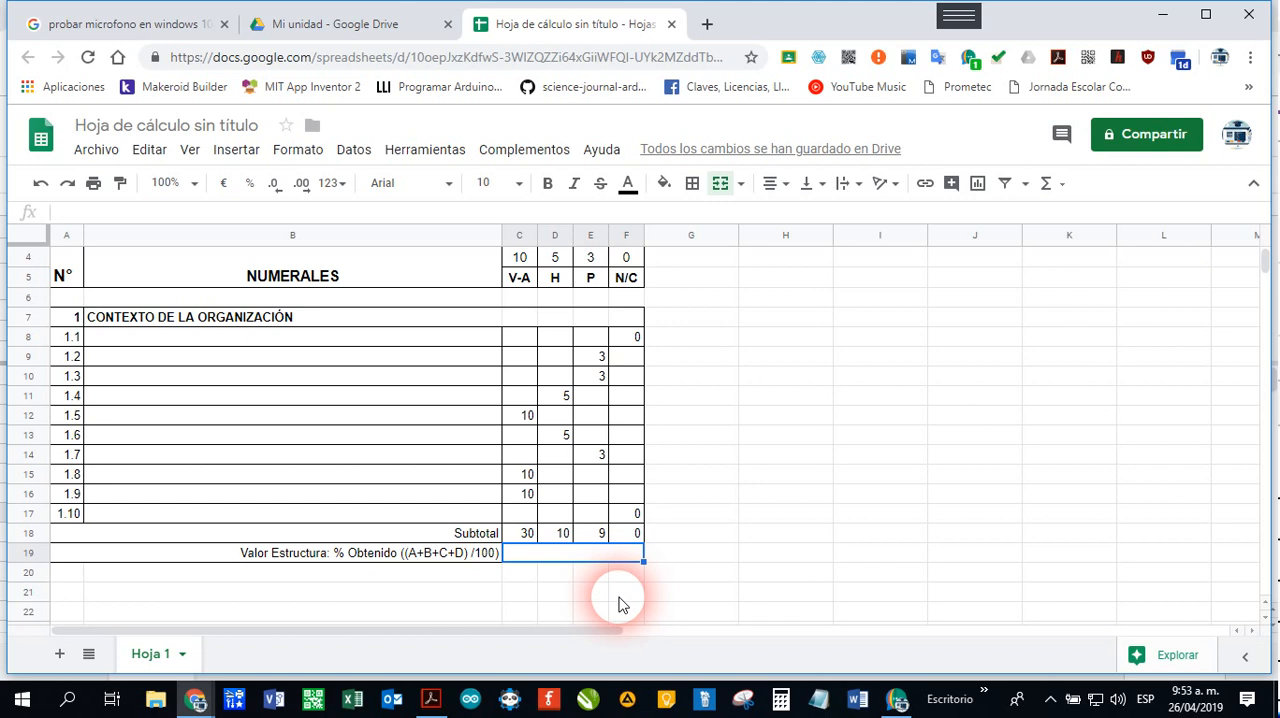
type("=")
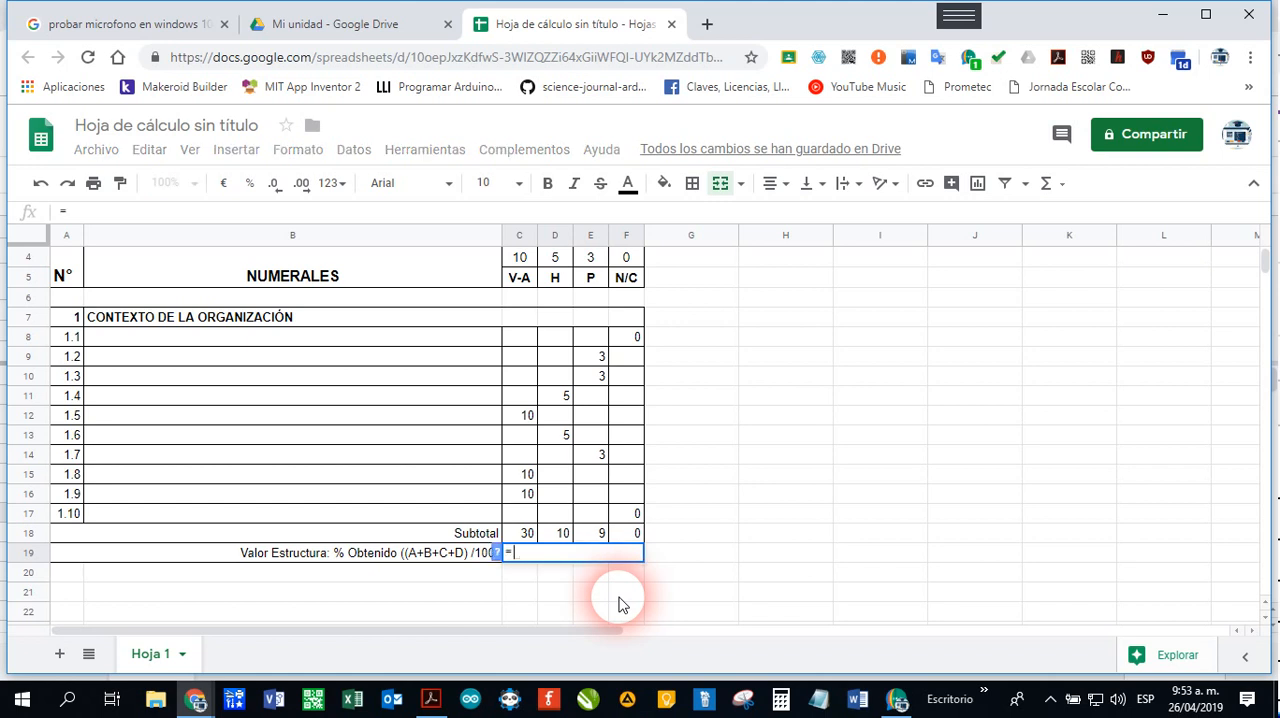
type("SUMA(")
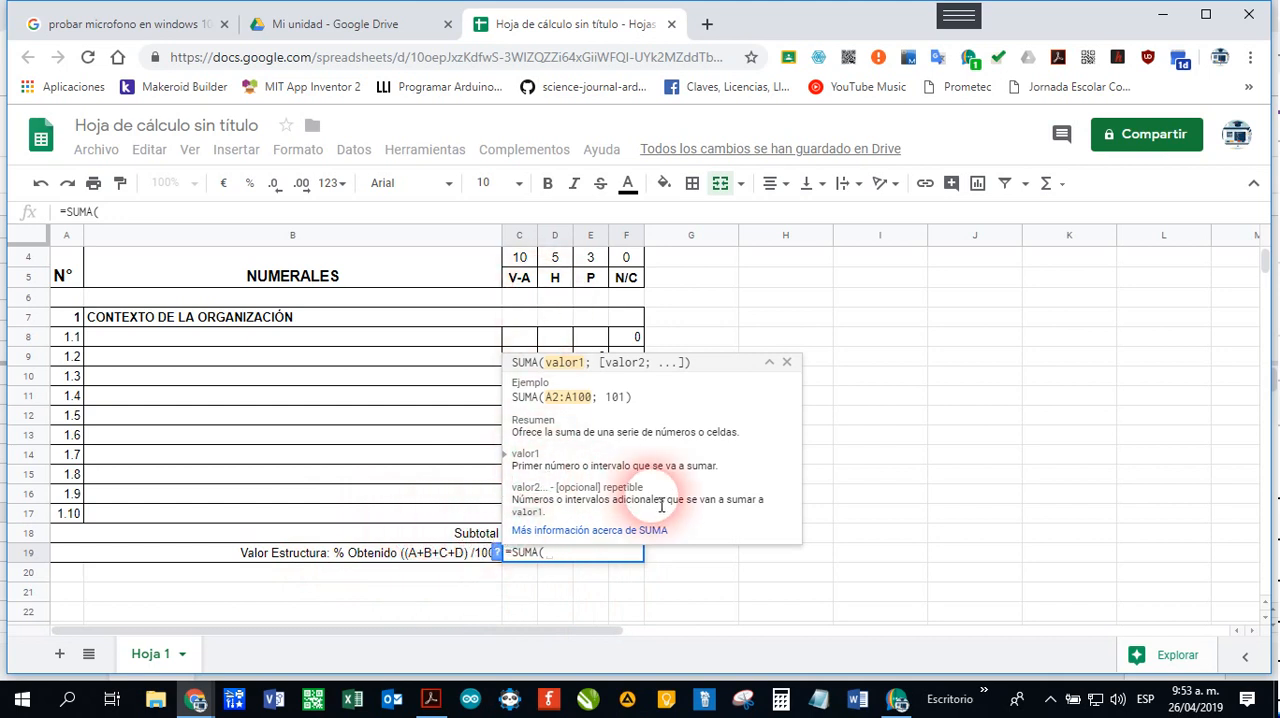
type("C18")
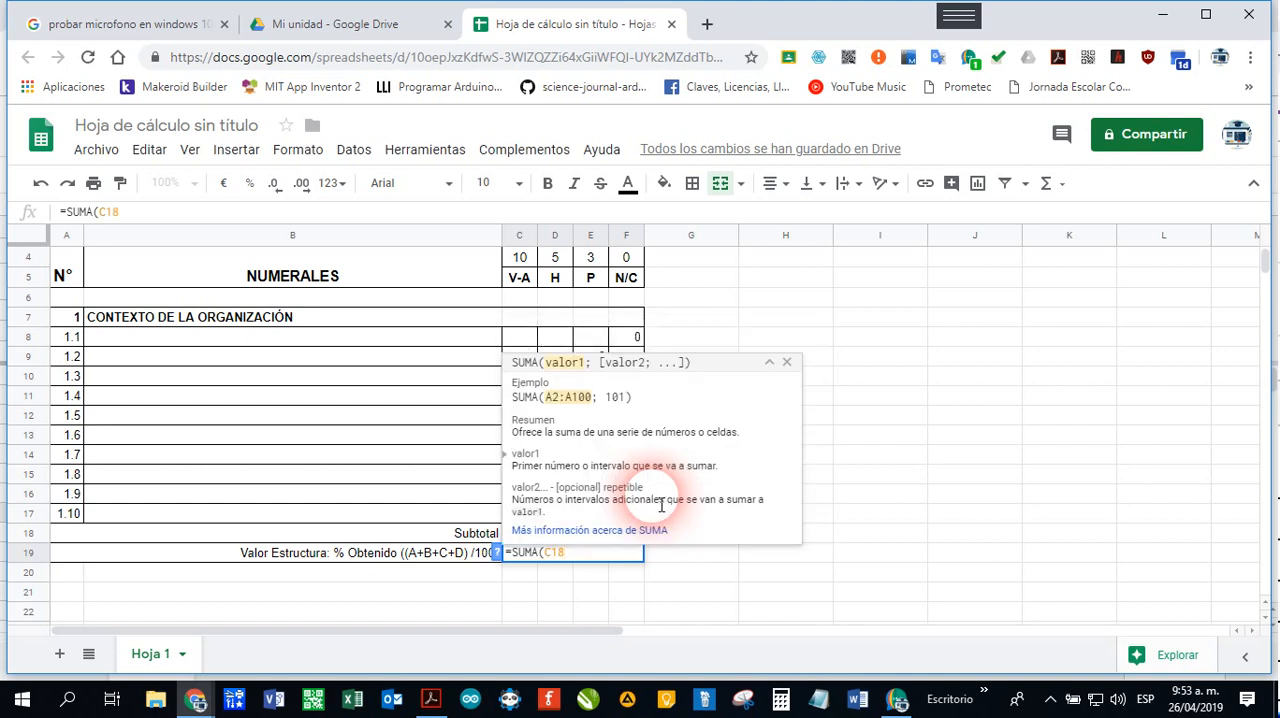
type("+")
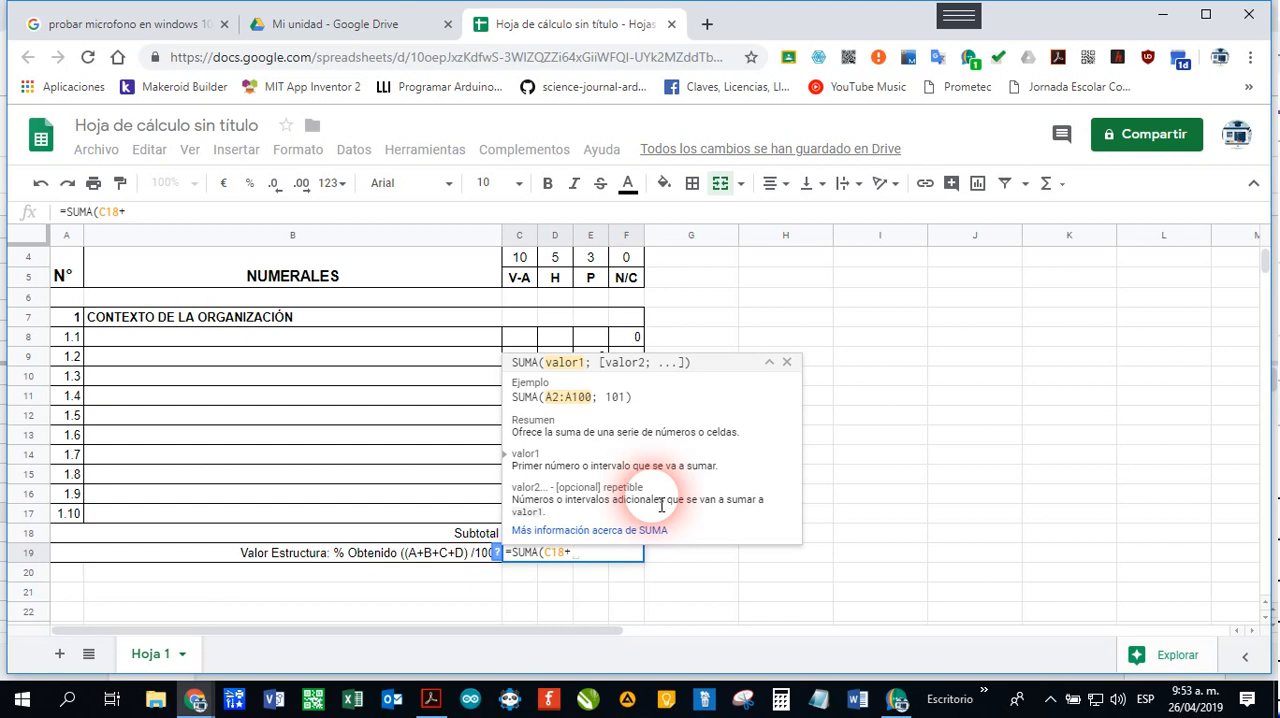
type("D")
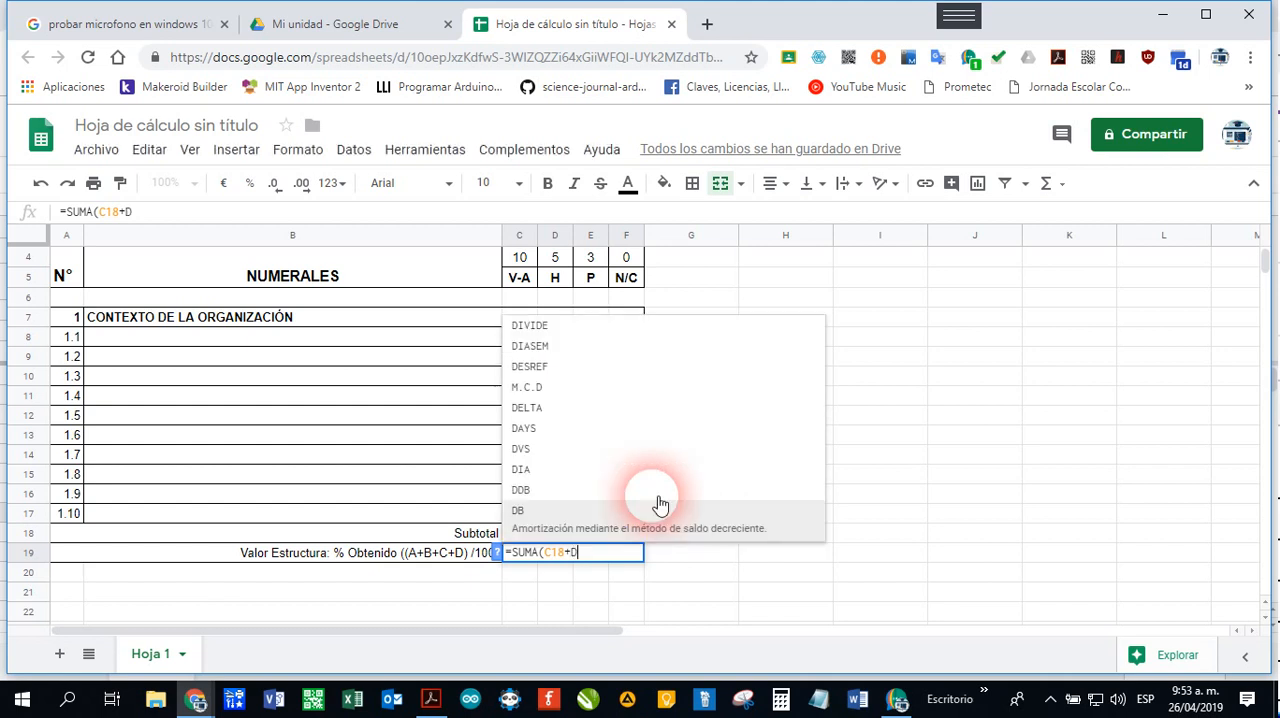
type("18+")
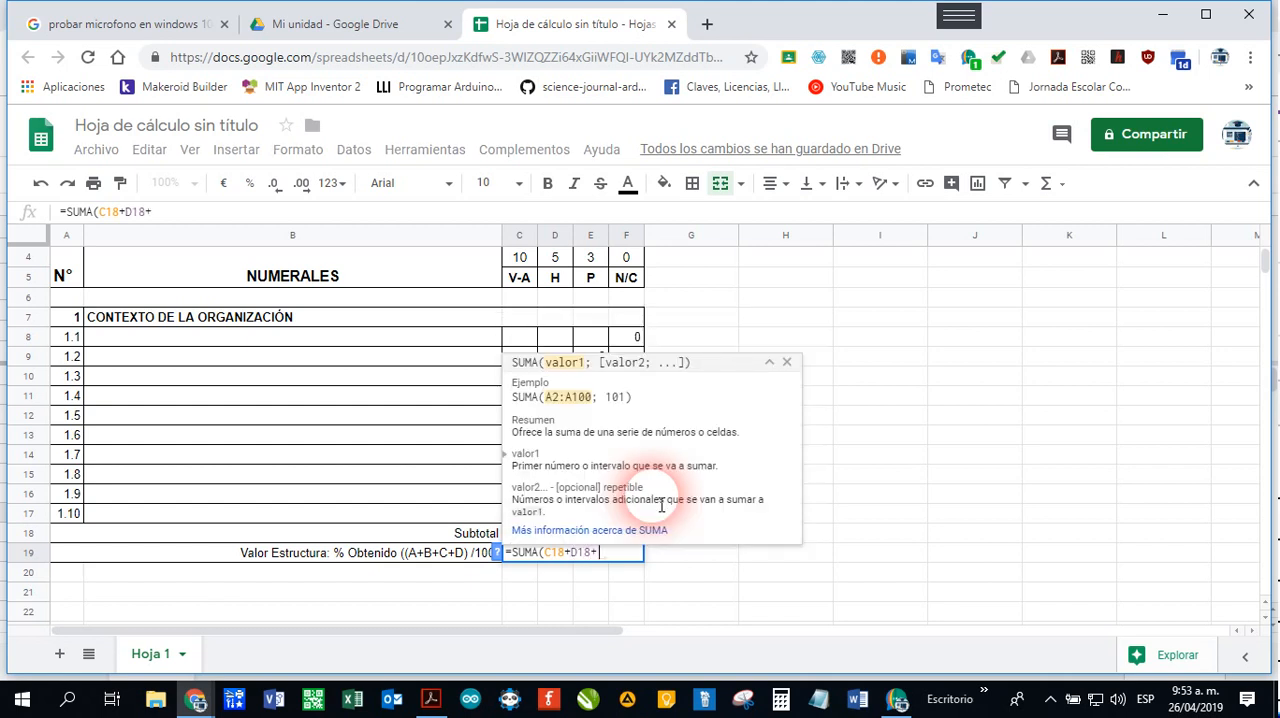
type("E1")
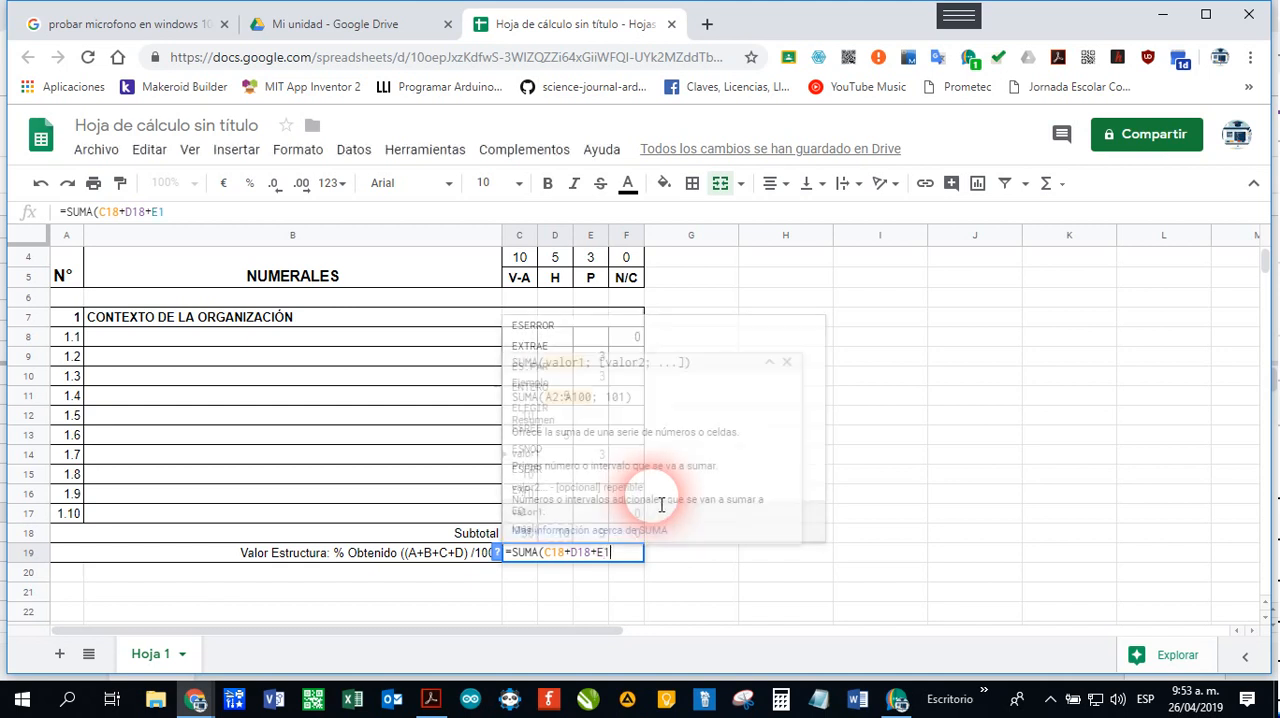
type("8+")
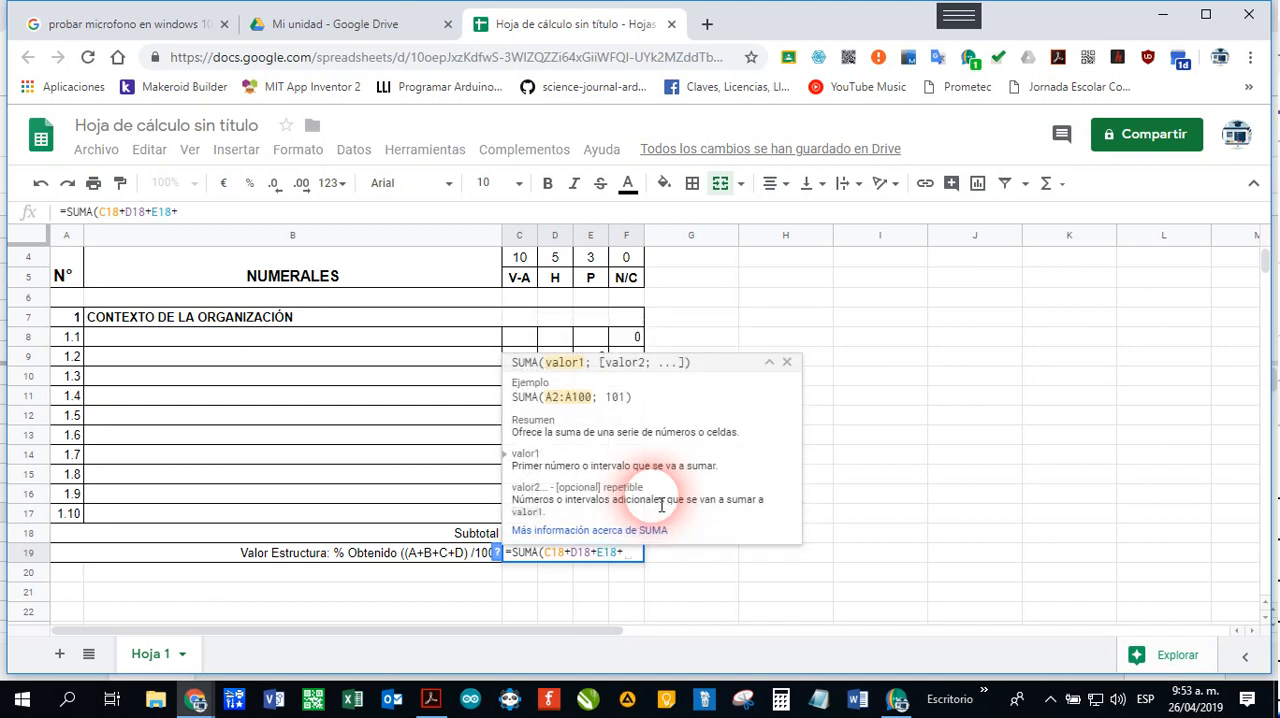
type("F18")
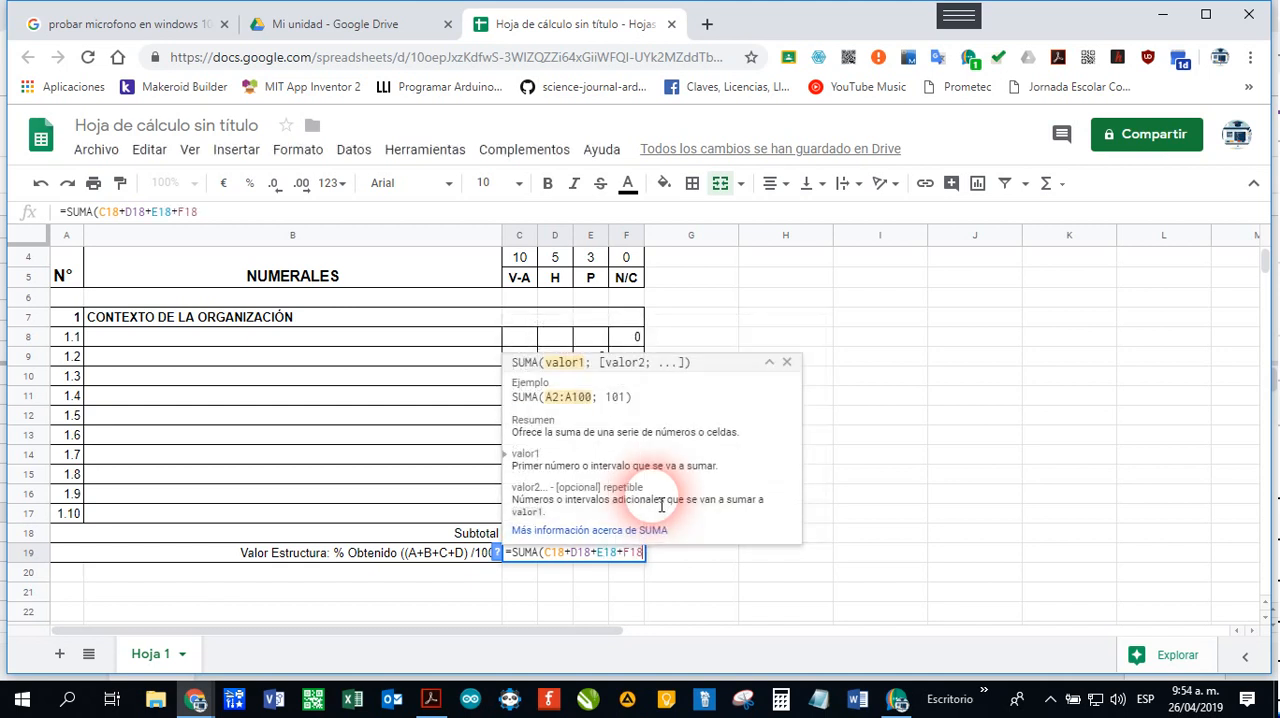
type(")")
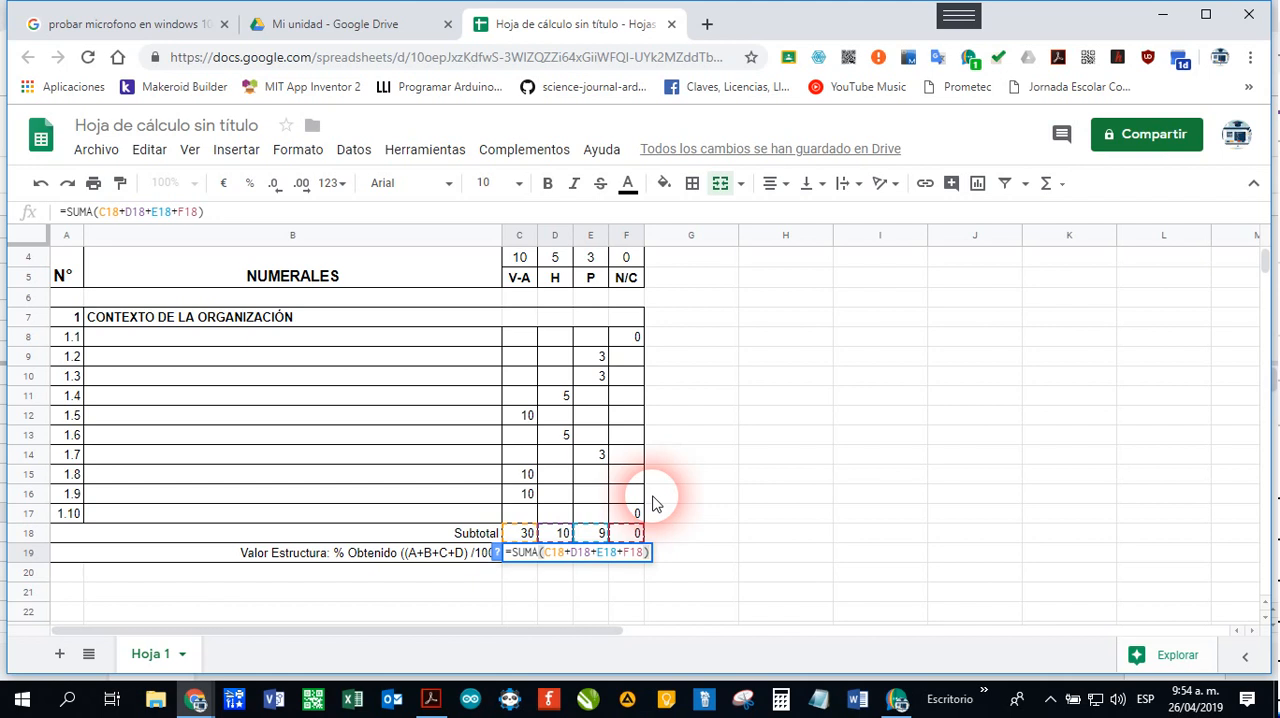
type("/100")
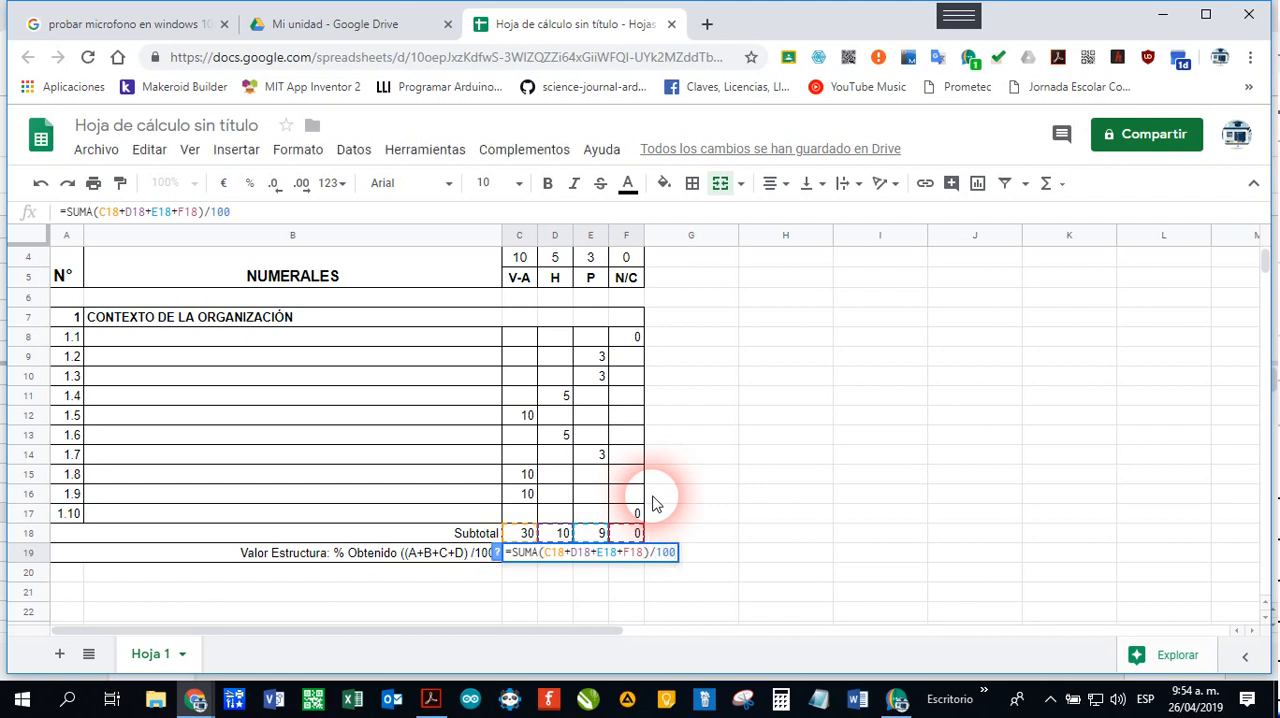
key("Return")
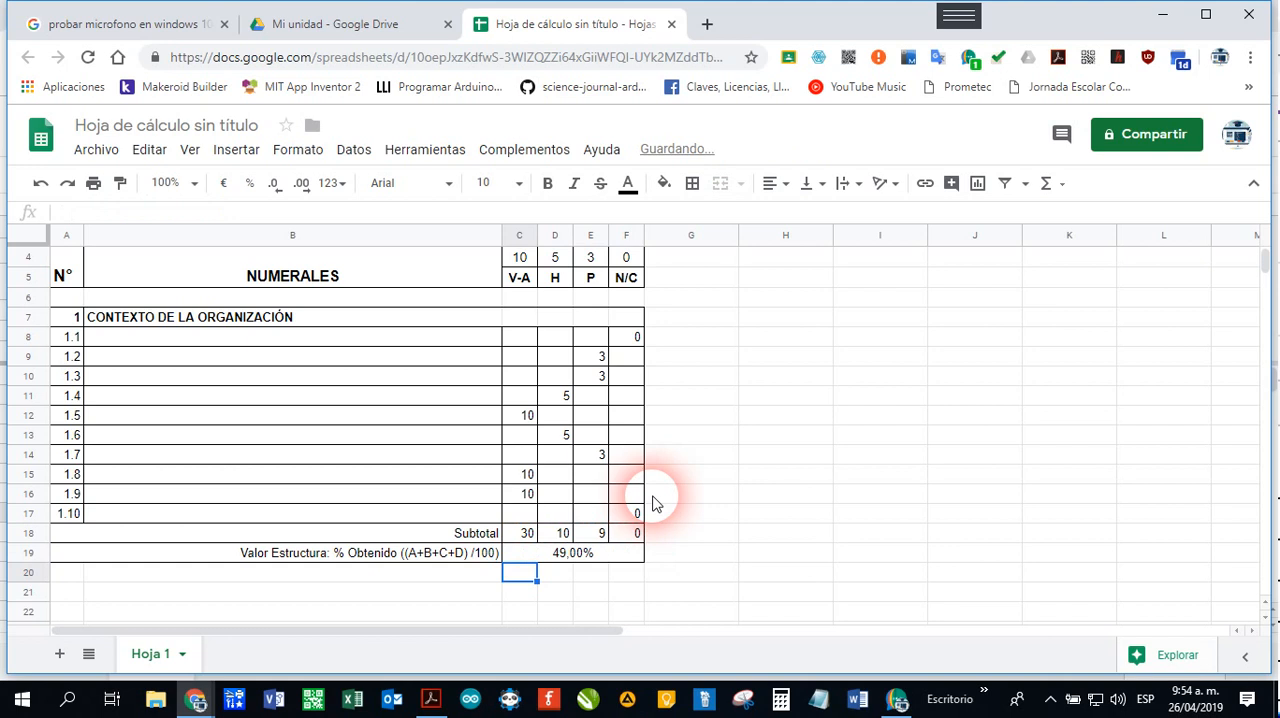
Step: Shorten the percentage formula in C19 to the range form =SUMA(C18:F18)/100
key("Up")
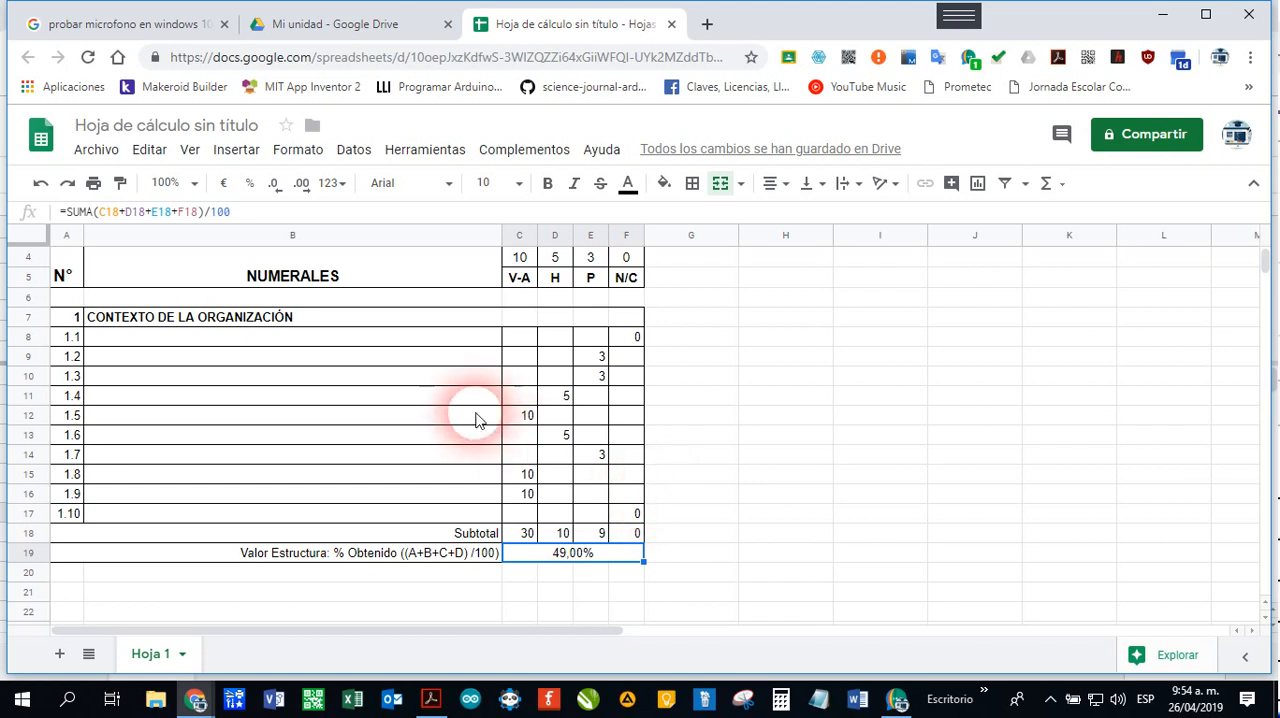
left_click(198, 212)
left_click_drag(178, 217, 130, 221)
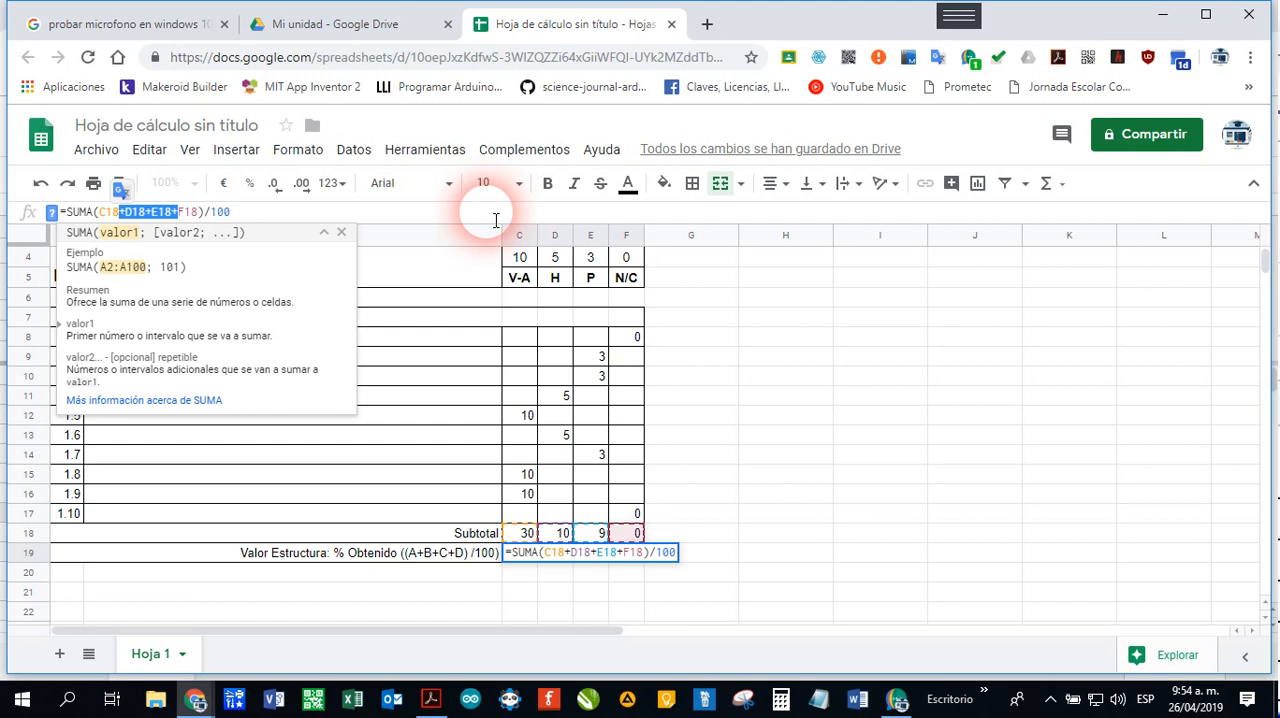
key("BackSpace")
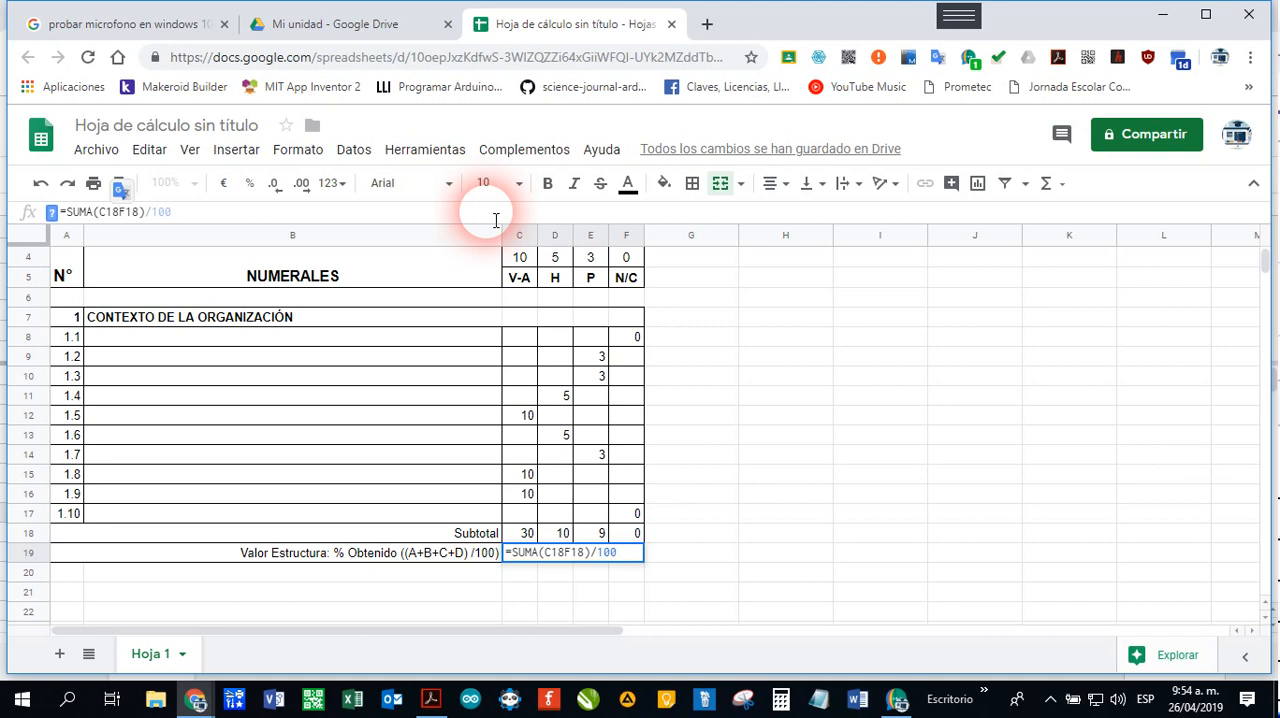
type(":")
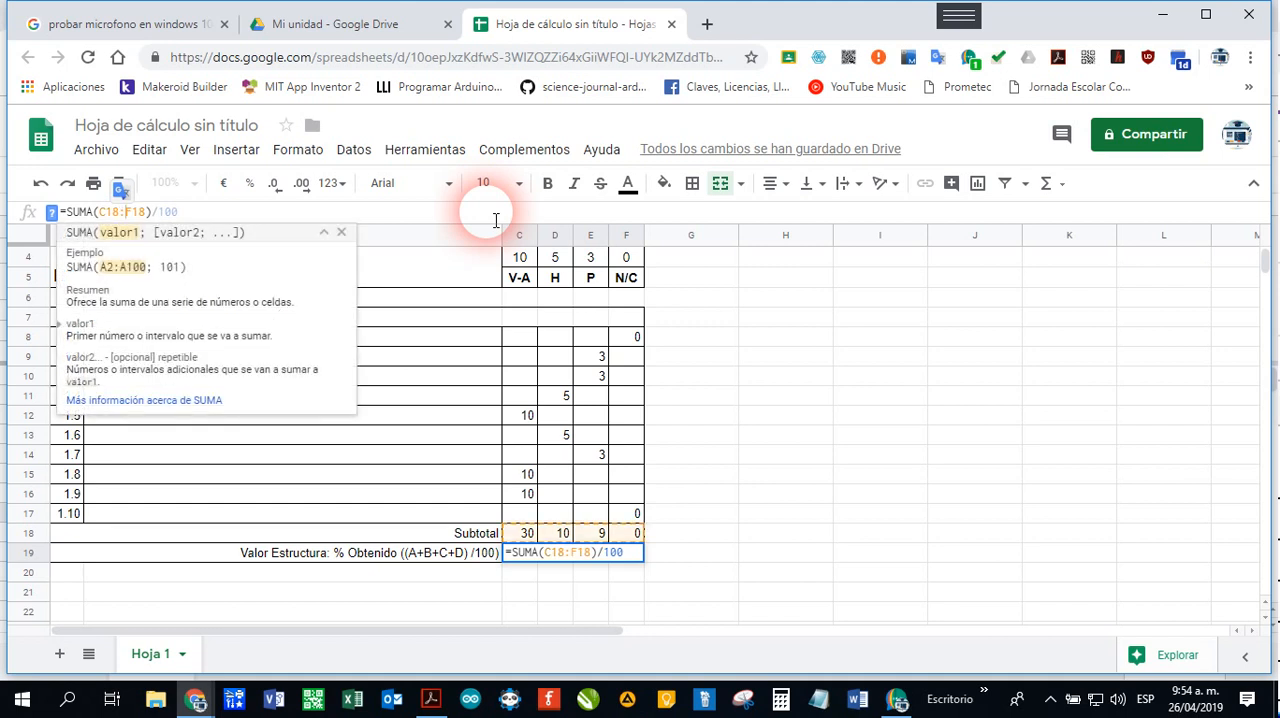
key("Return")
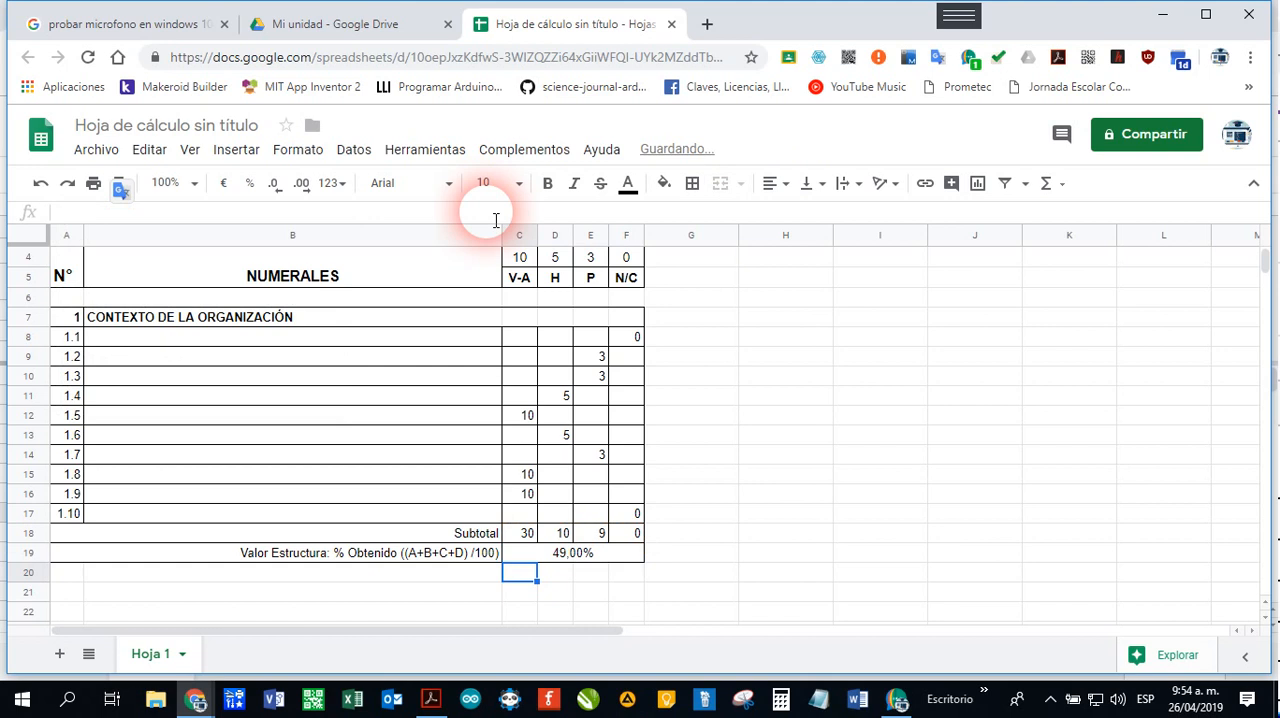
key("Up")
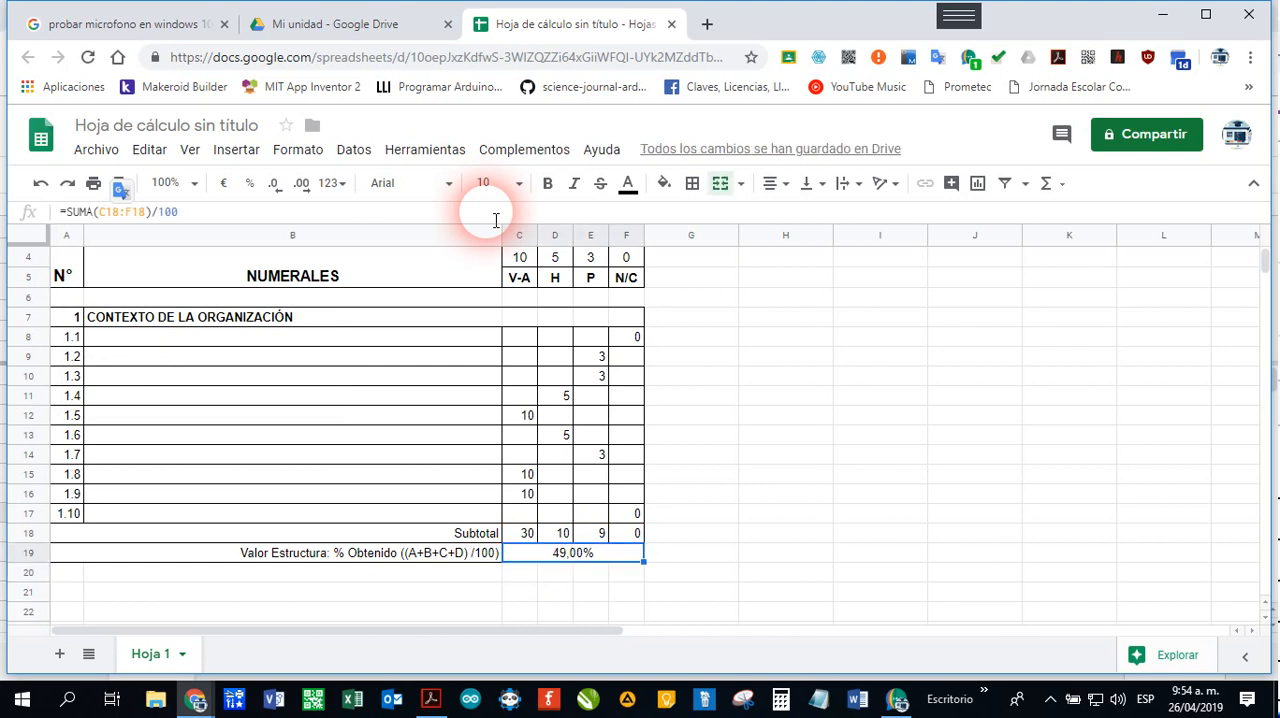
Step: Paste the copied section 2 LIDERAZGO block, with criteria 2.1 to 2.5, starting at A21
scroll(745, 497, "up", 1)
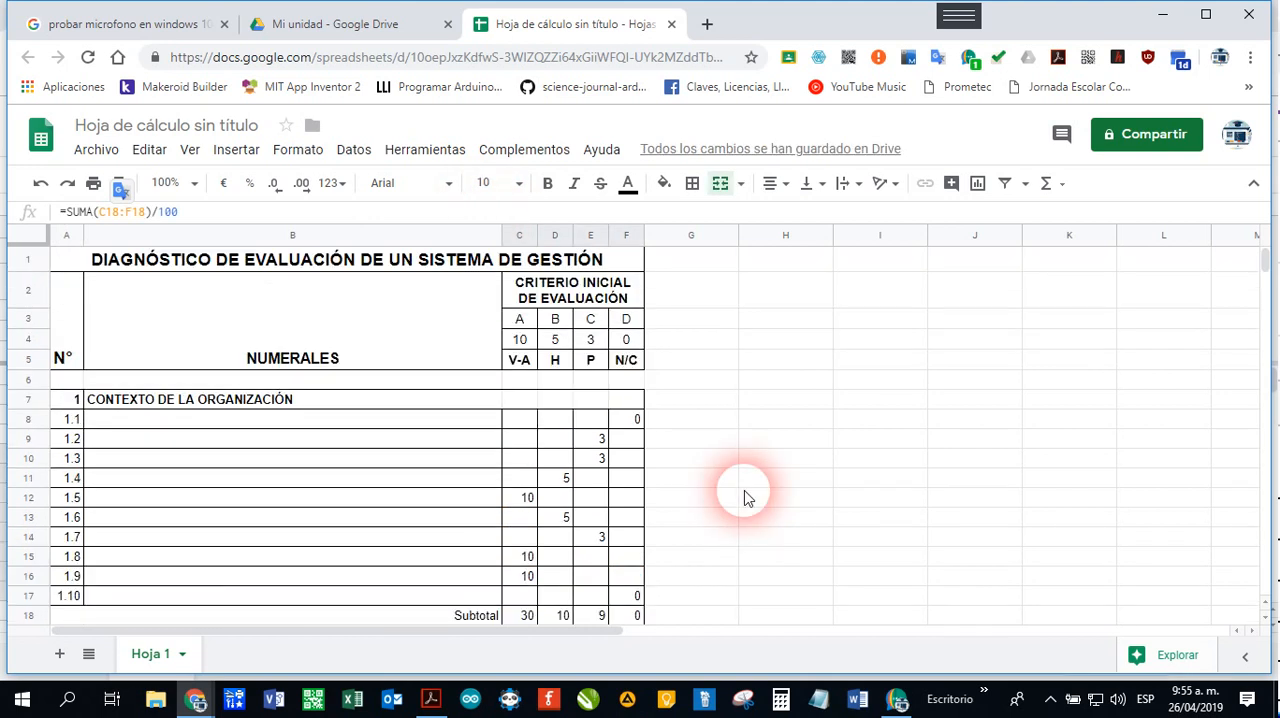
scroll(604, 512, "down", 1)
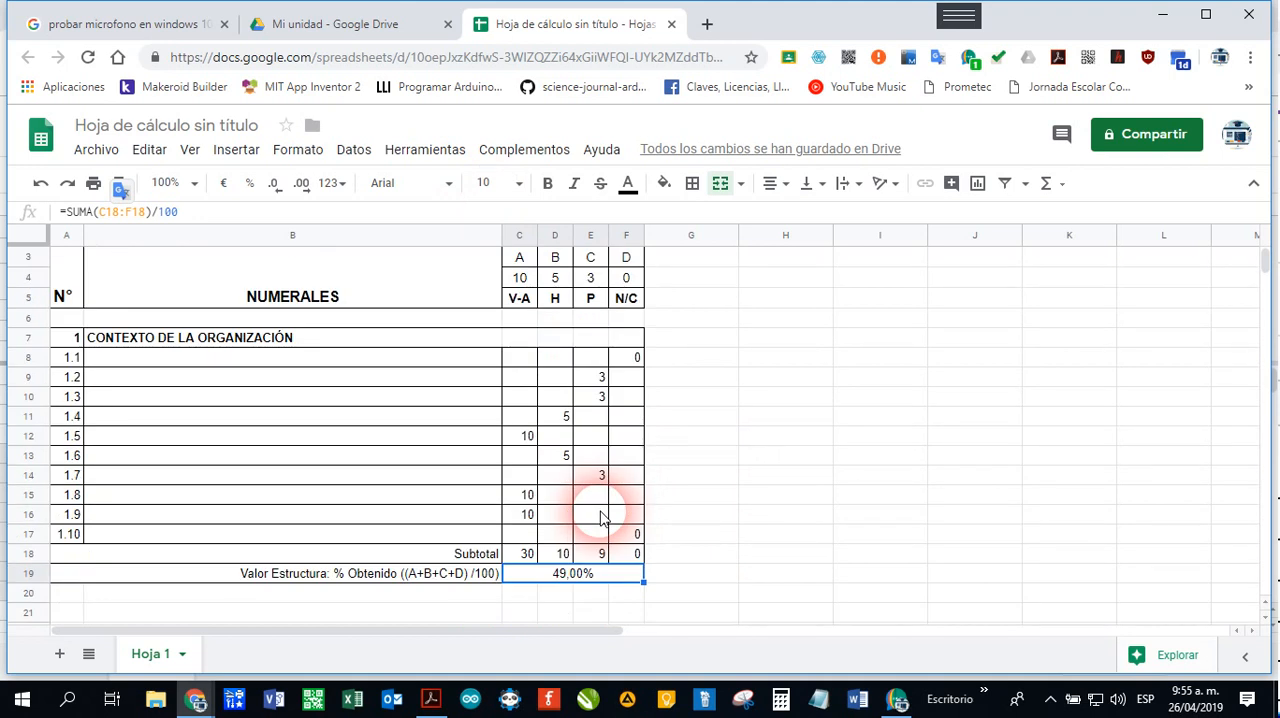
scroll(601, 517, "down", 4)
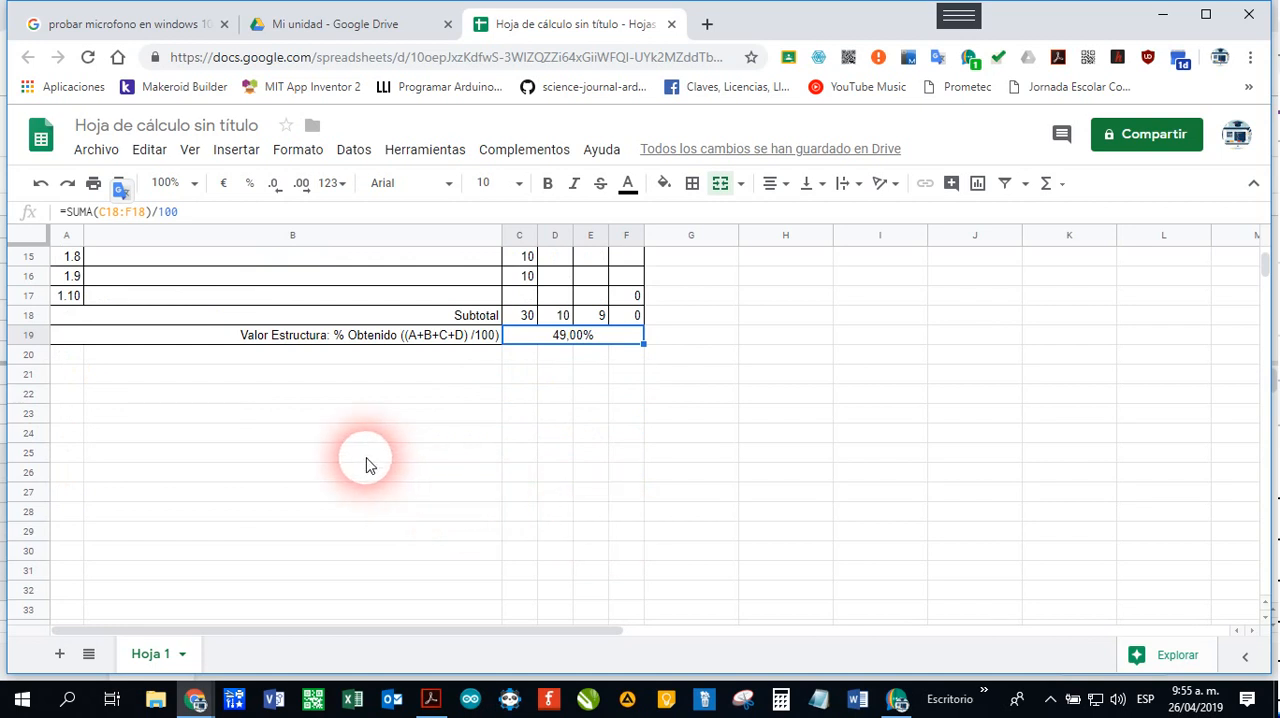
left_click(71, 381)
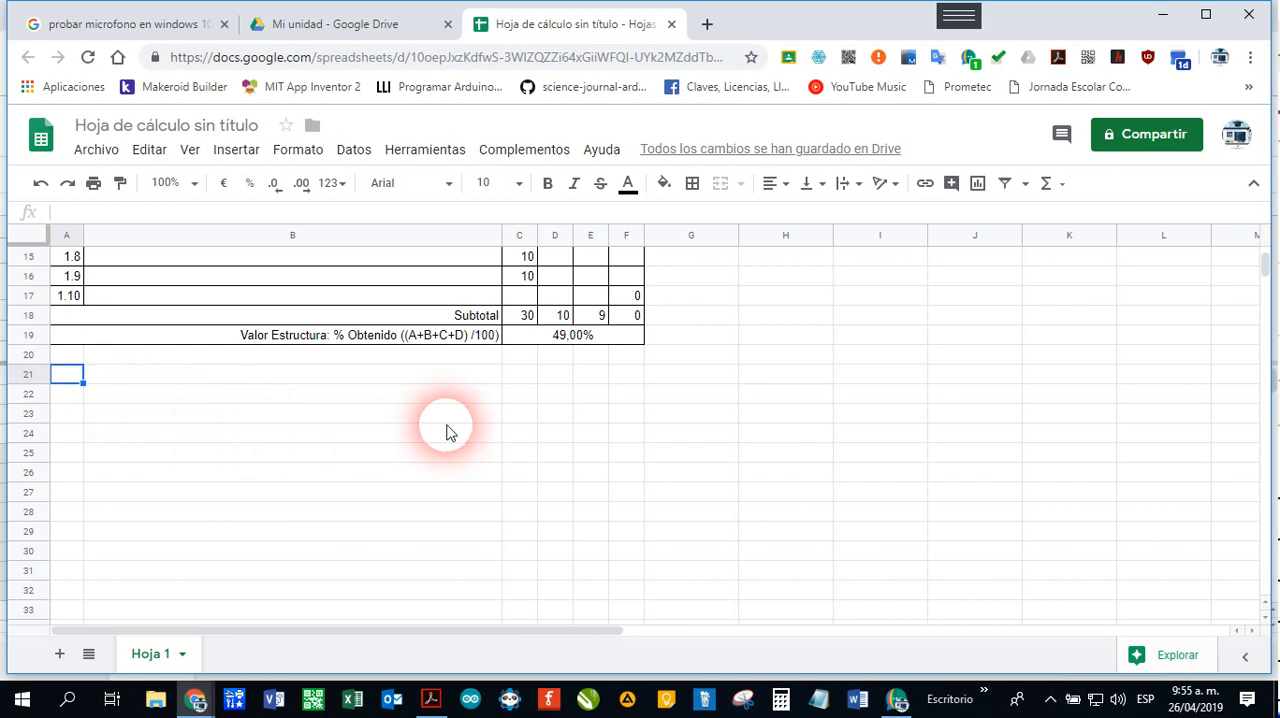
key("ctrl+v")
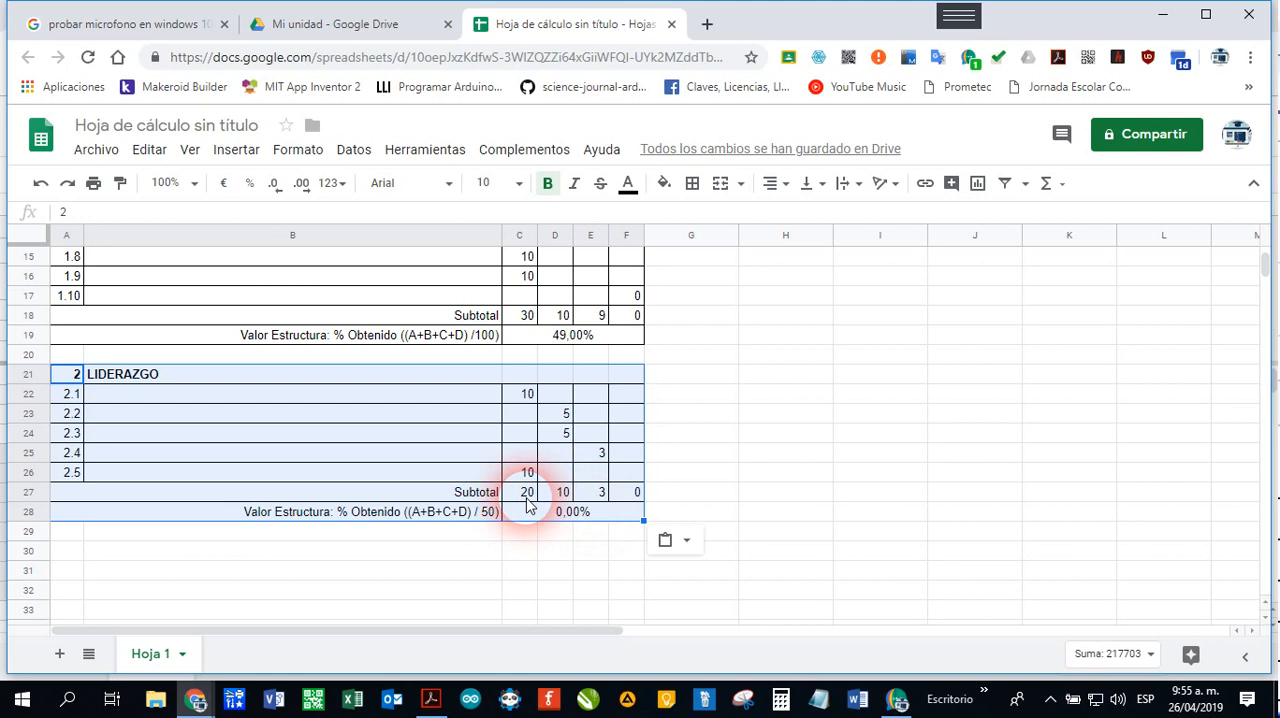
Step: Clear the Subtotal and Valor Estructura results in C27:F28 of the LIDERAZGO section
left_click(529, 491)
left_click_drag(530, 492, 630, 516)
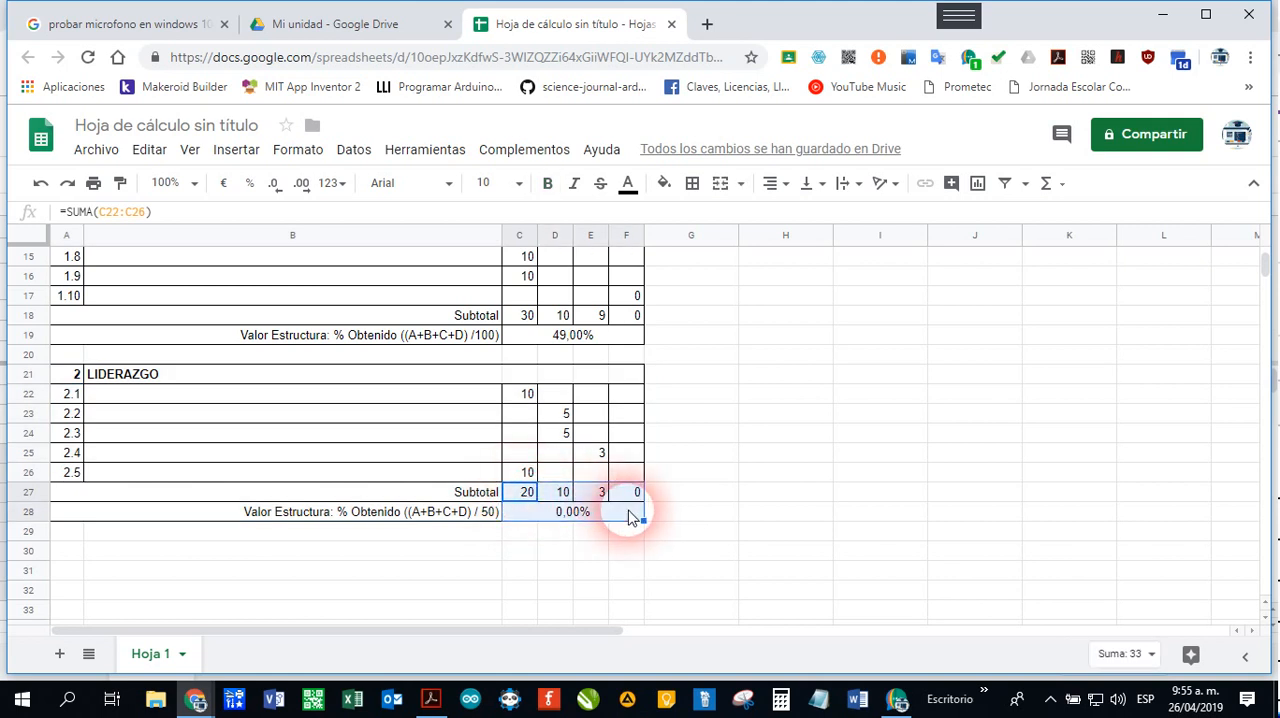
key("Delete")
Step: Freeze the header rows up to row 5 and check that they stay in place over both sections
scroll(622, 516, "up", 5)
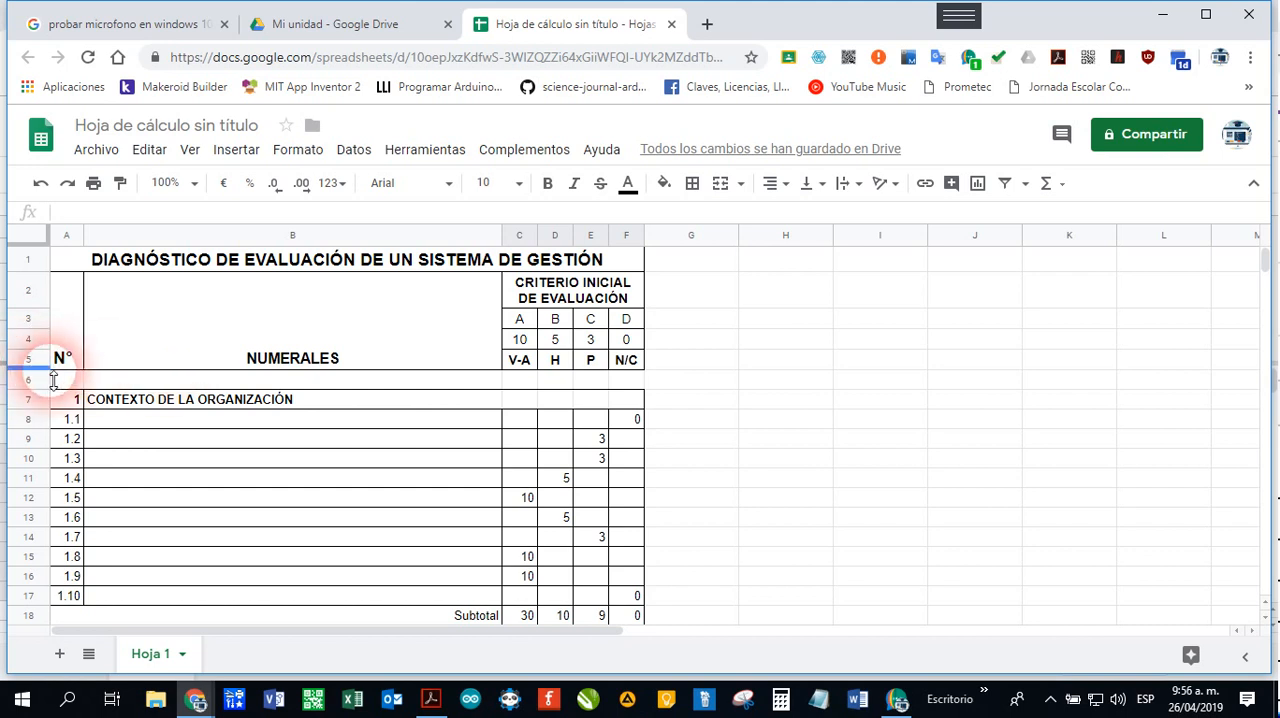
left_click(30, 362)
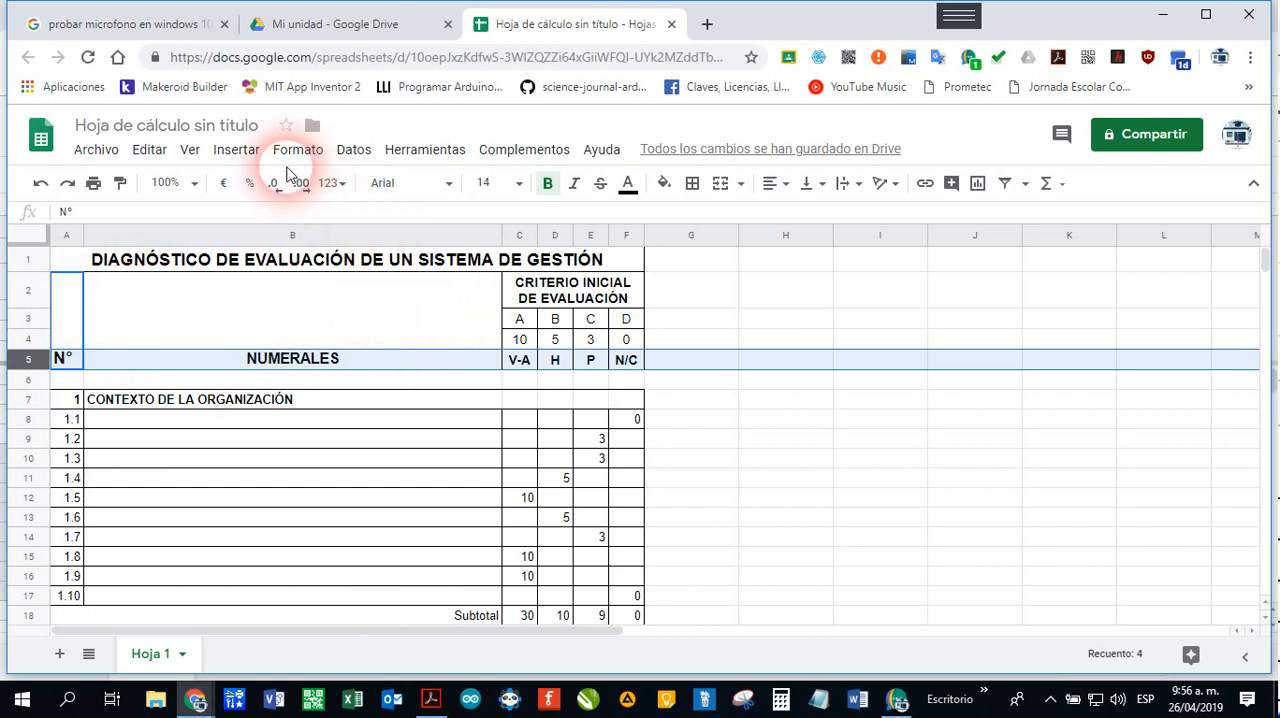
left_click(195, 152)
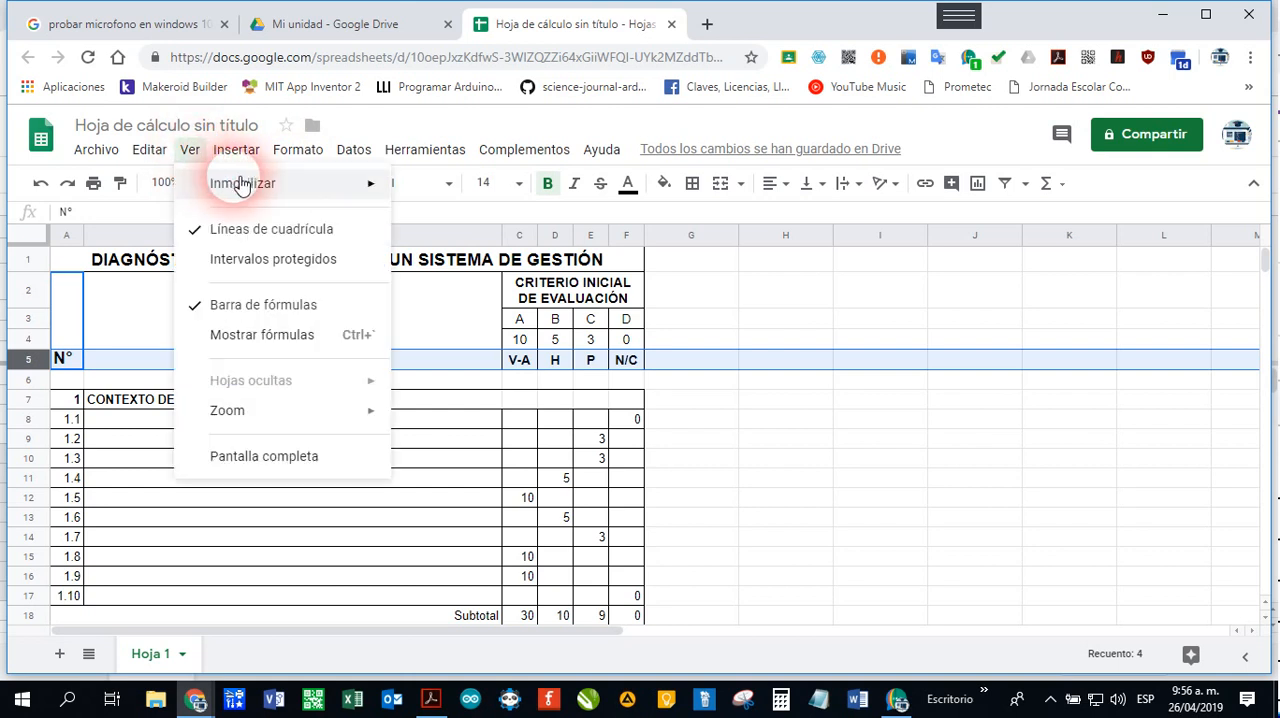
mouse_move(337, 193)
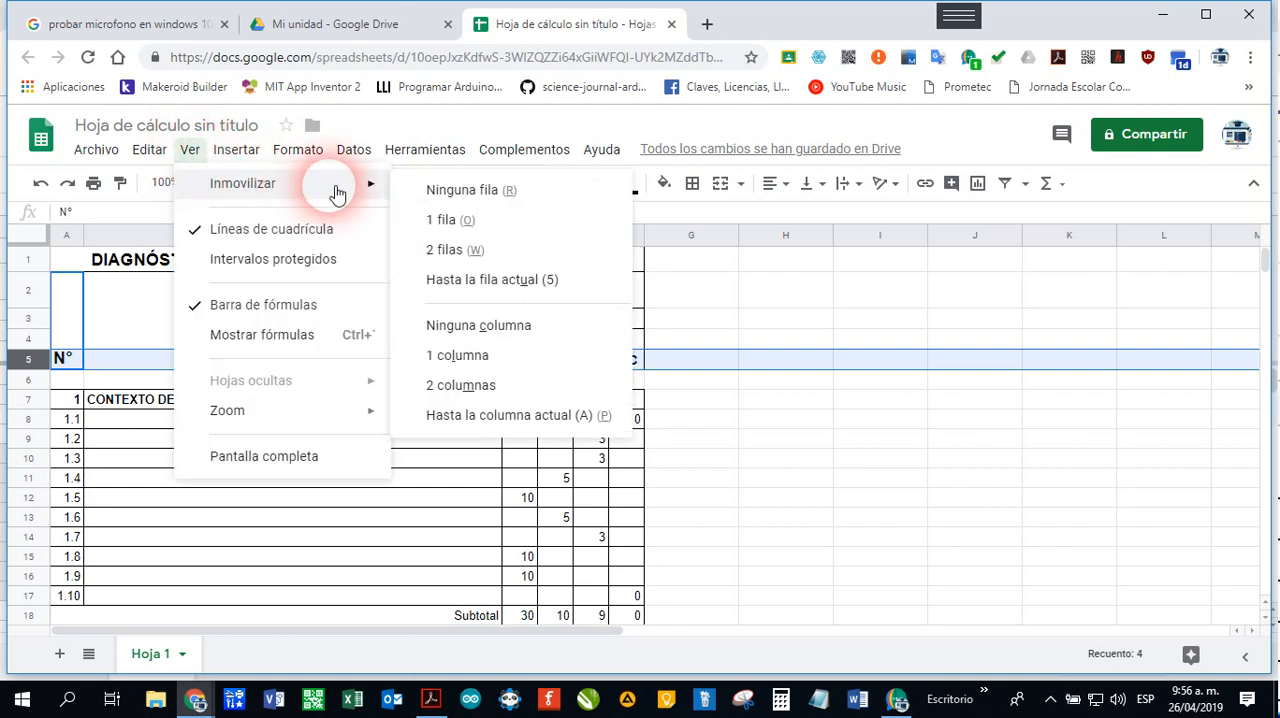
left_click(507, 288)
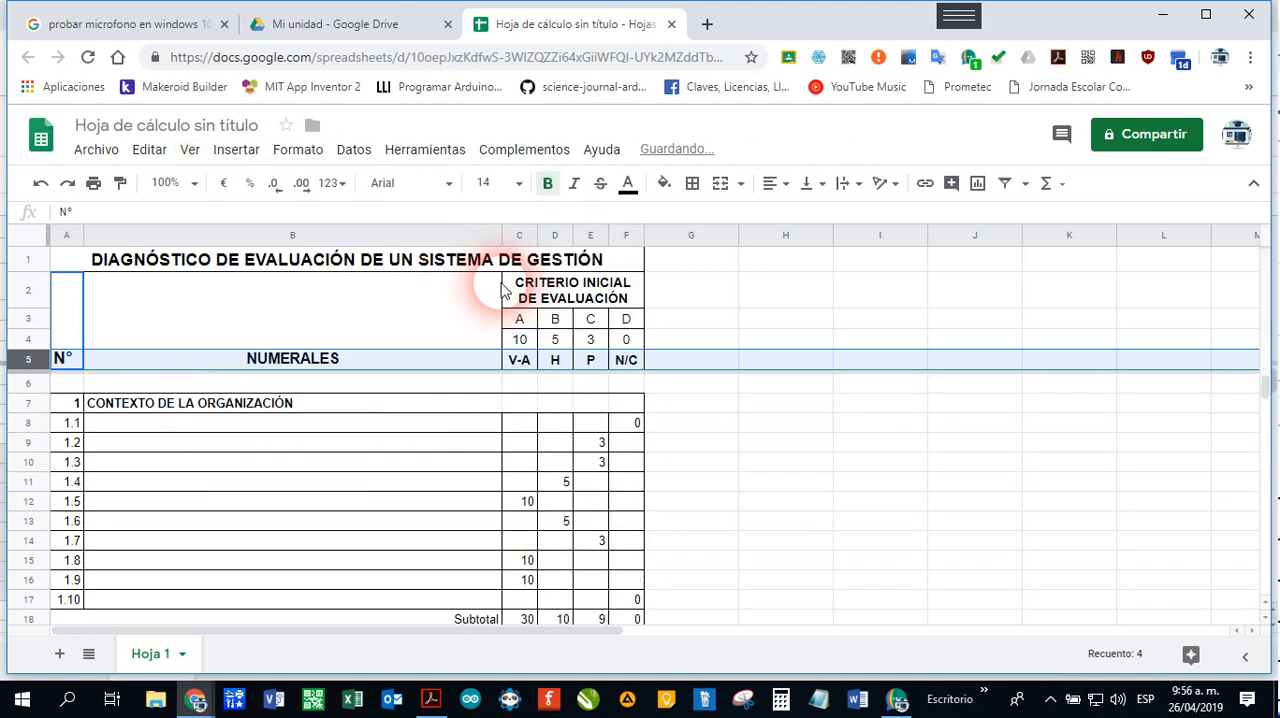
left_click(553, 429)
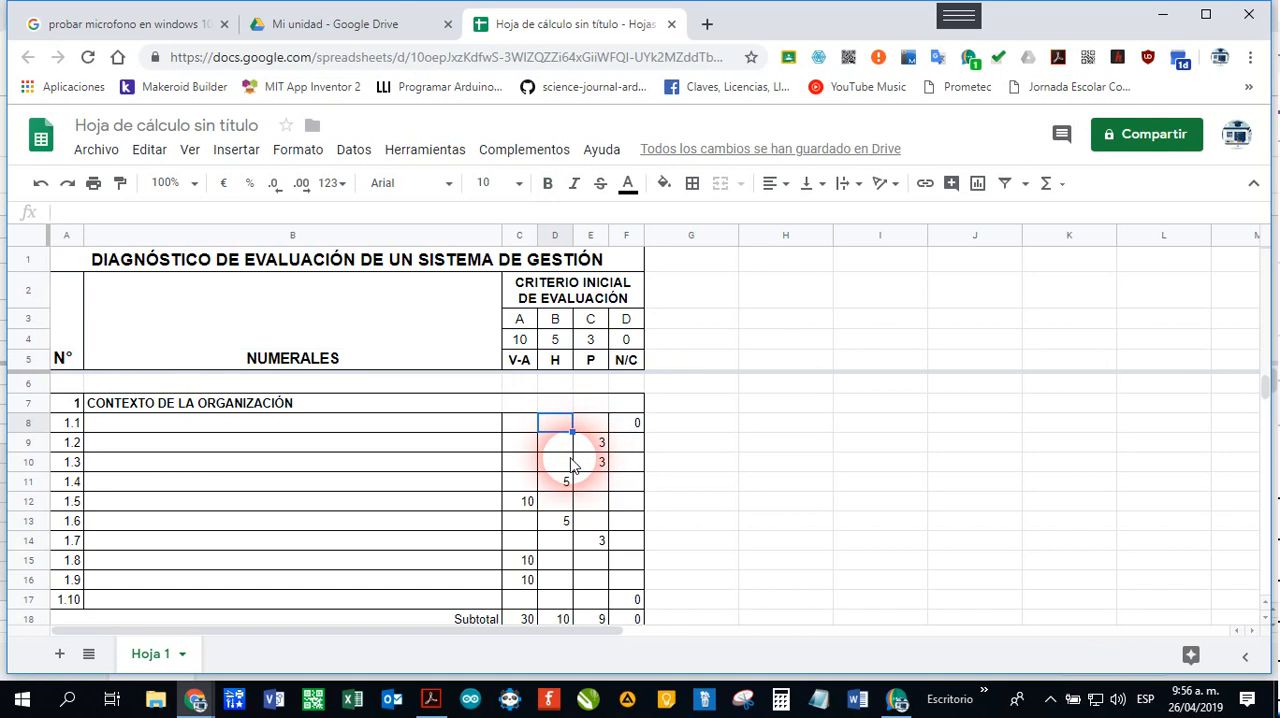
scroll(571, 464, "down", 5)
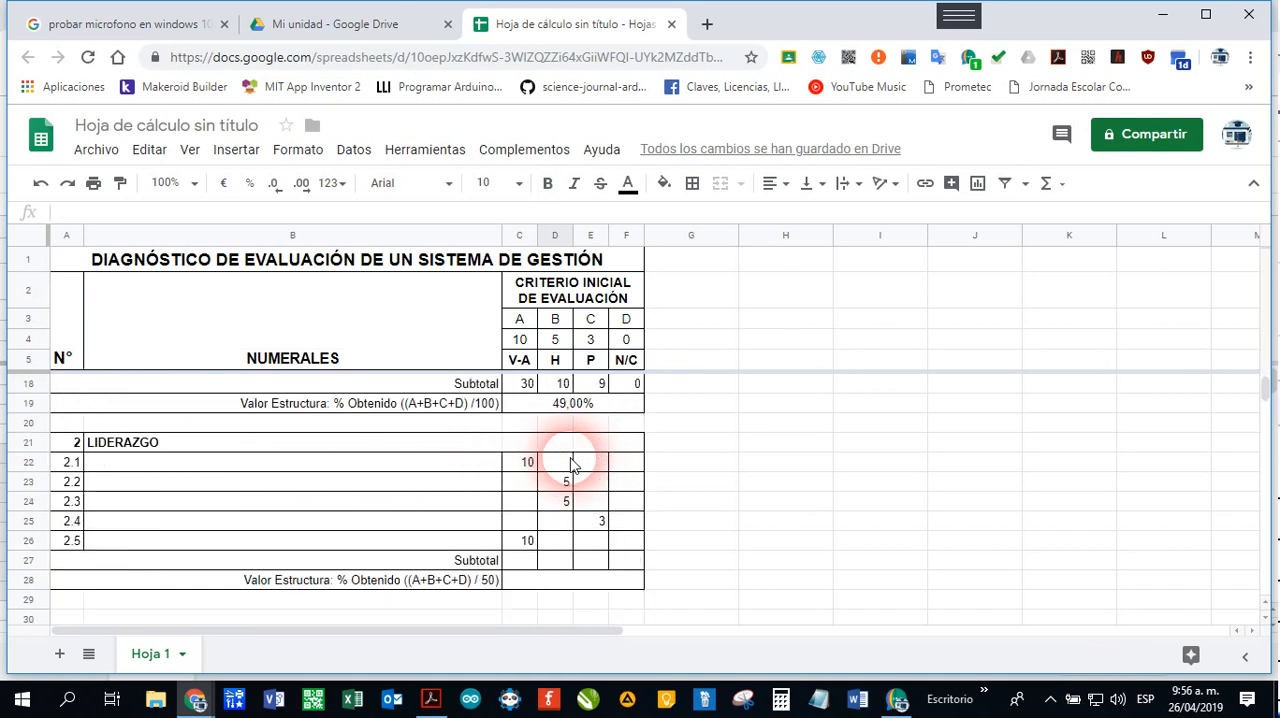
scroll(571, 464, "down", 4)
scroll(571, 464, "up", 3)
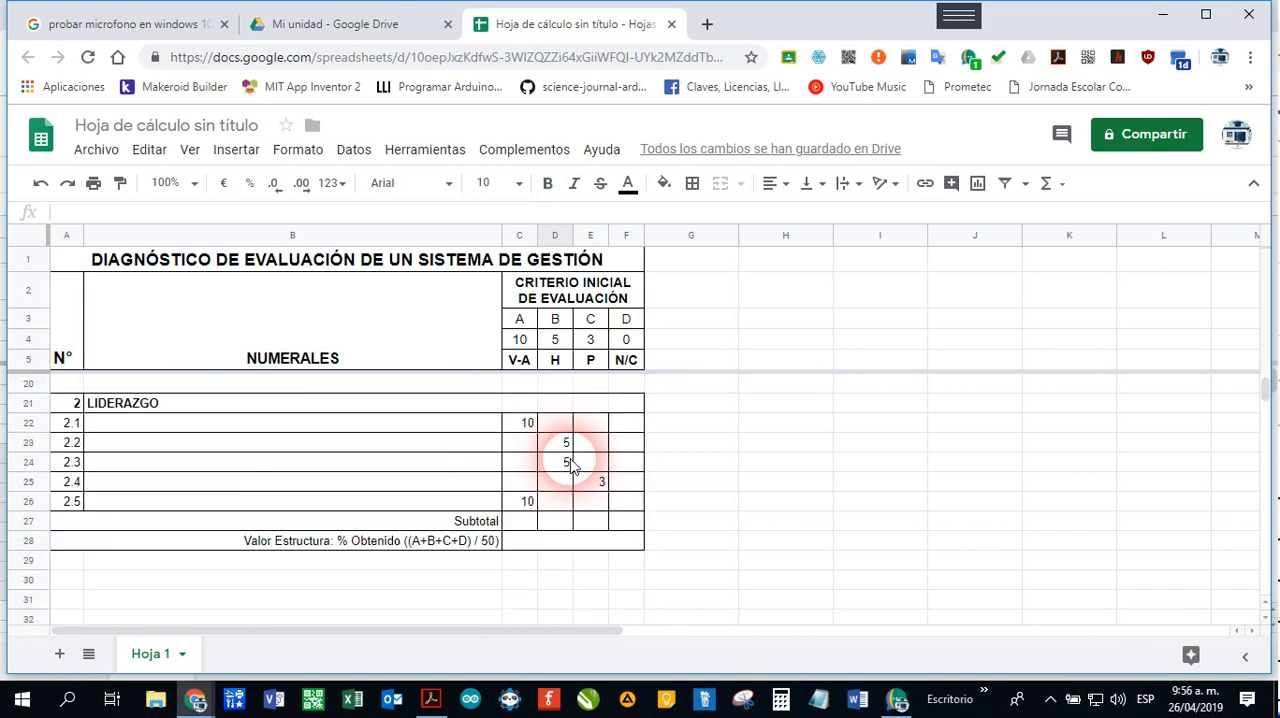
scroll(571, 464, "up", 5)
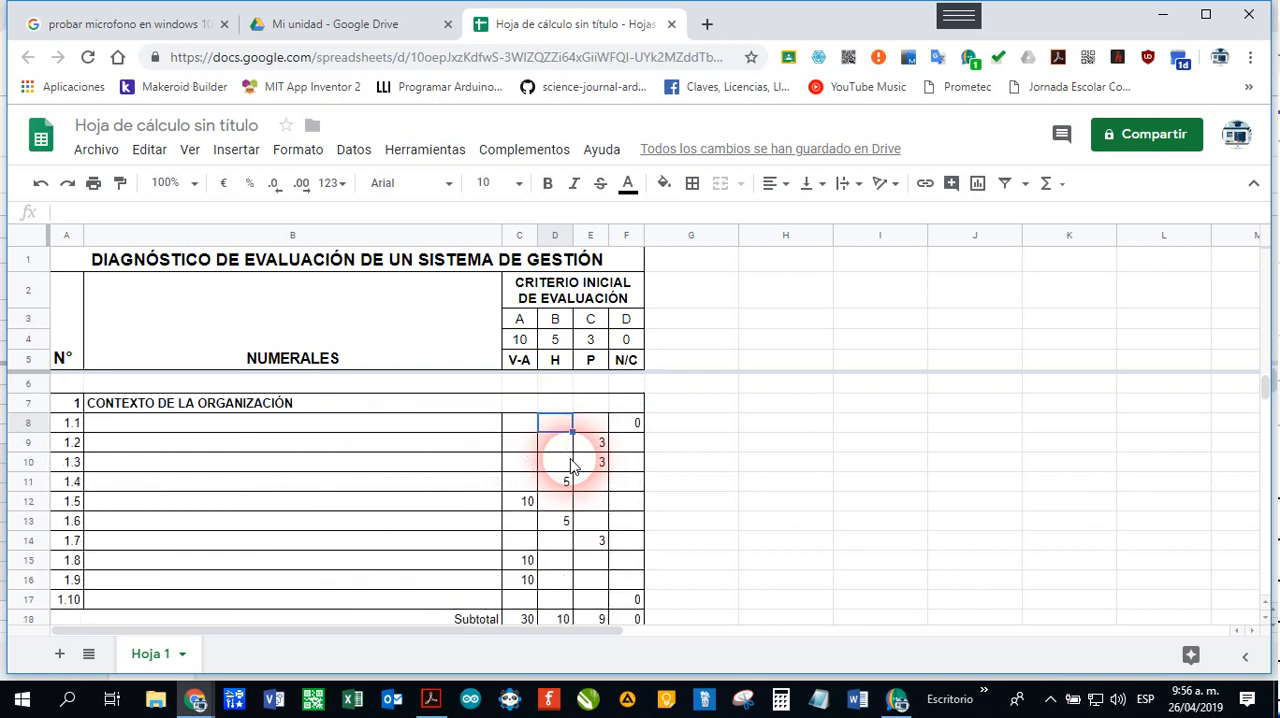
left_click(543, 400)
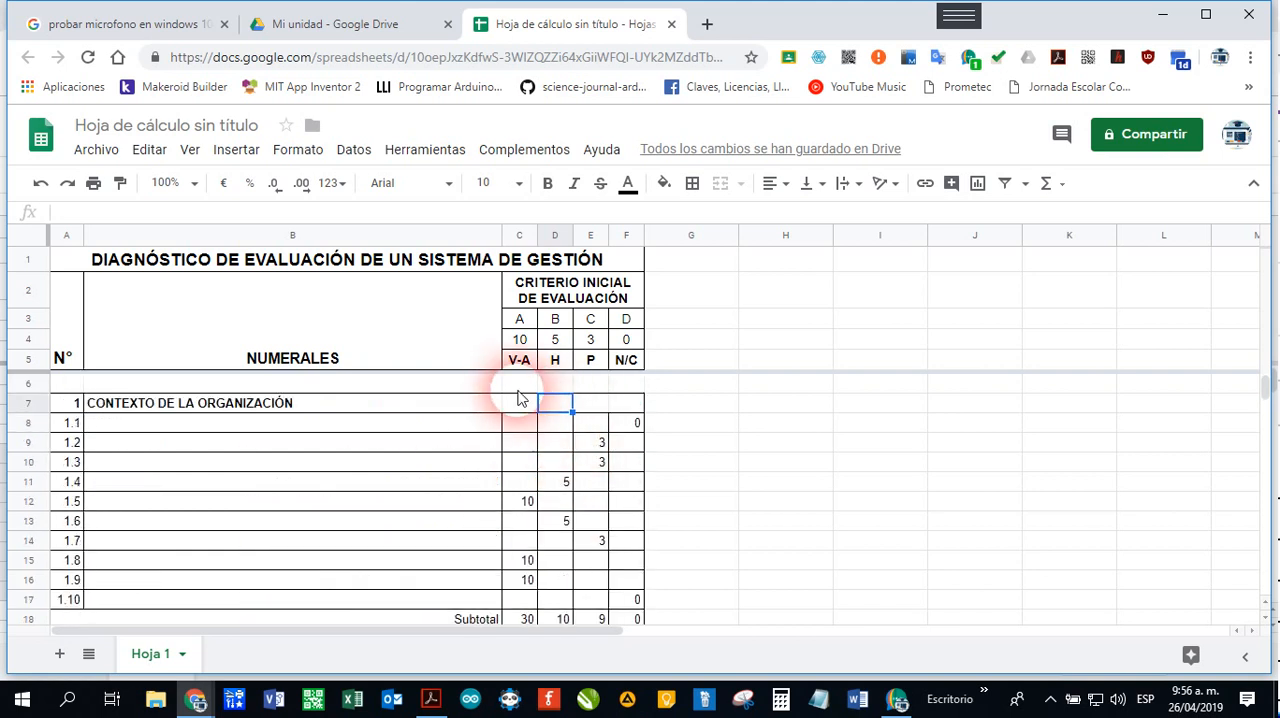
Step: Review the CONTEXTO DE LA ORGANIZACIÓN and LIDERAZGO sections beneath the frozen header rows
left_click(509, 389)
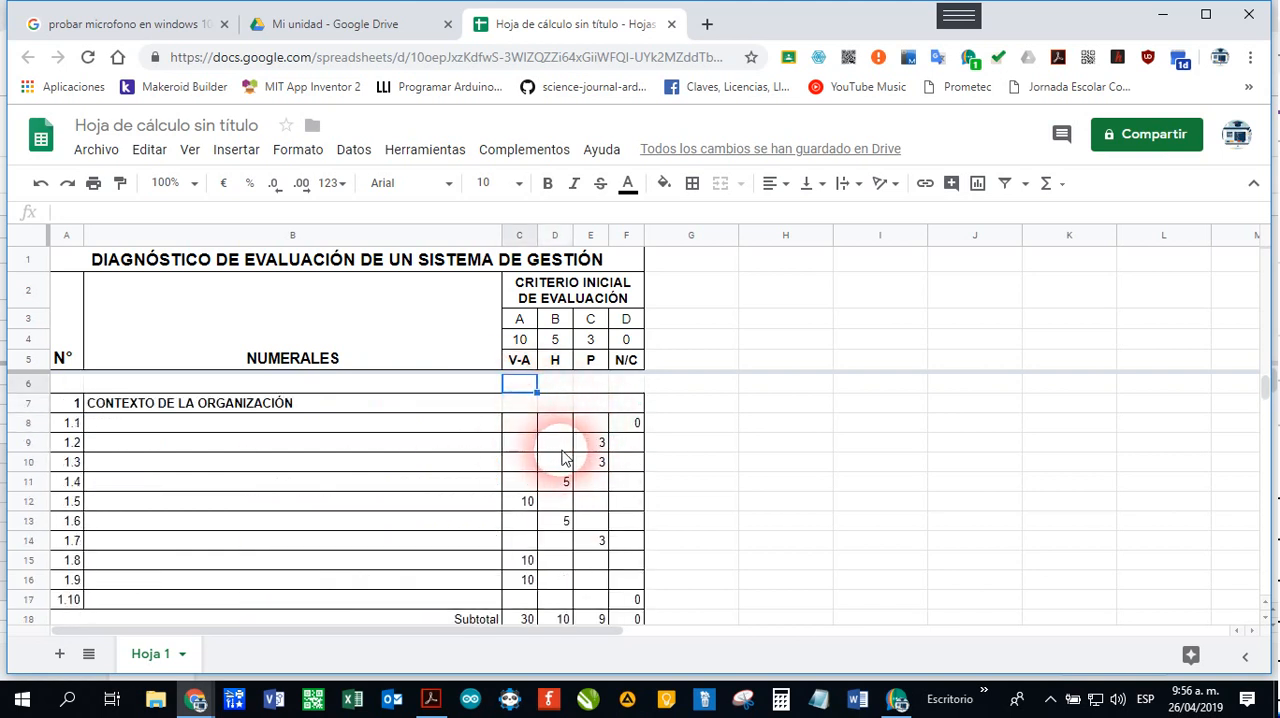
scroll(565, 460, "down", 9)
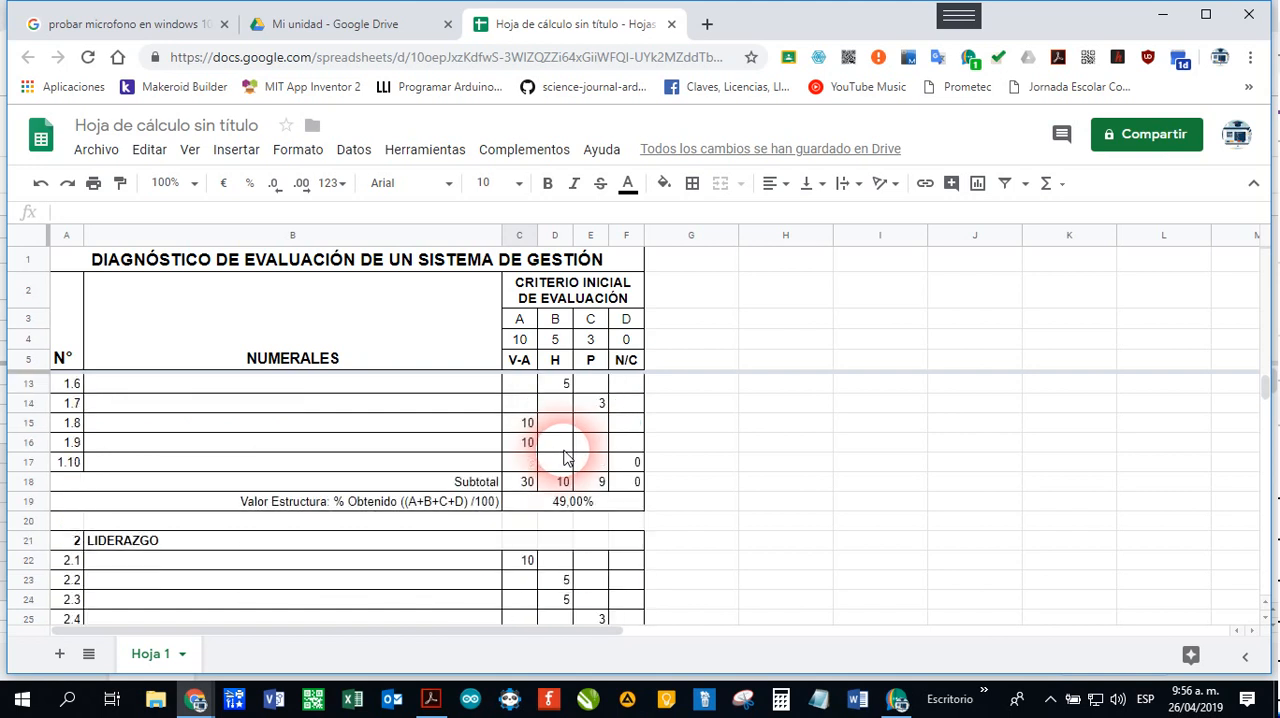
scroll(565, 465, "up", 9)
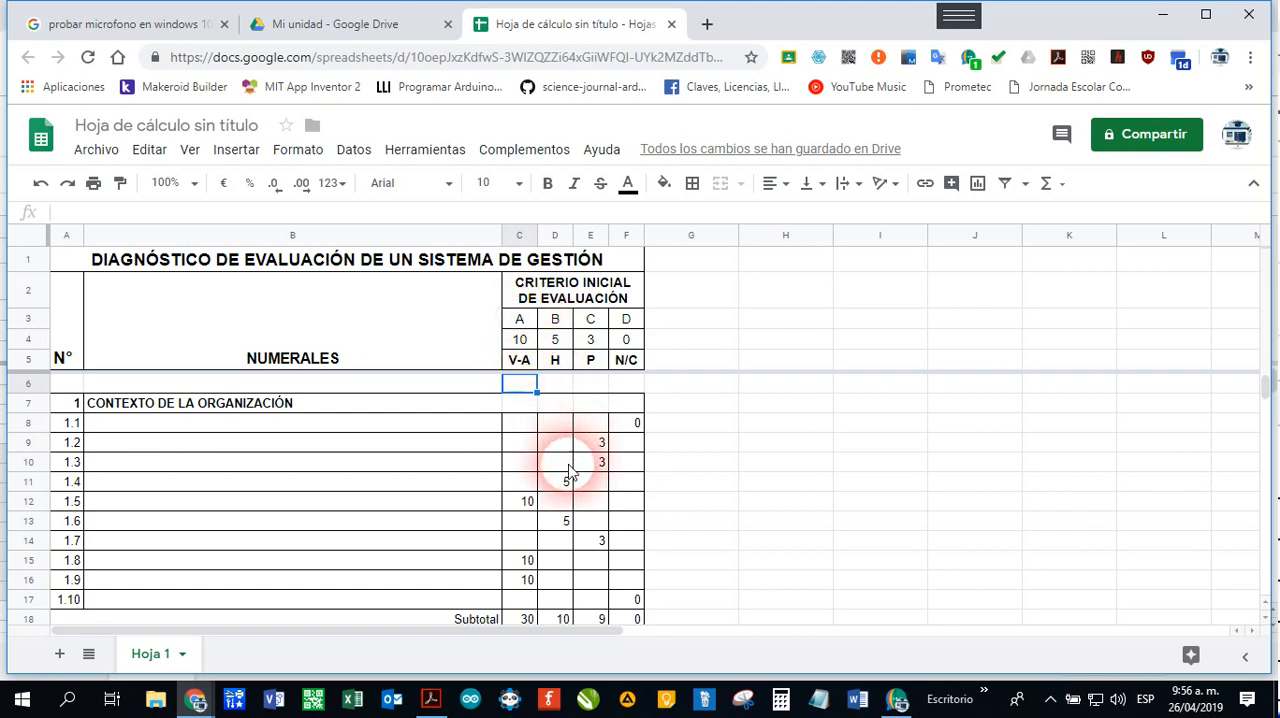
scroll(563, 465, "down", 2)
scroll(563, 470, "down", 2)
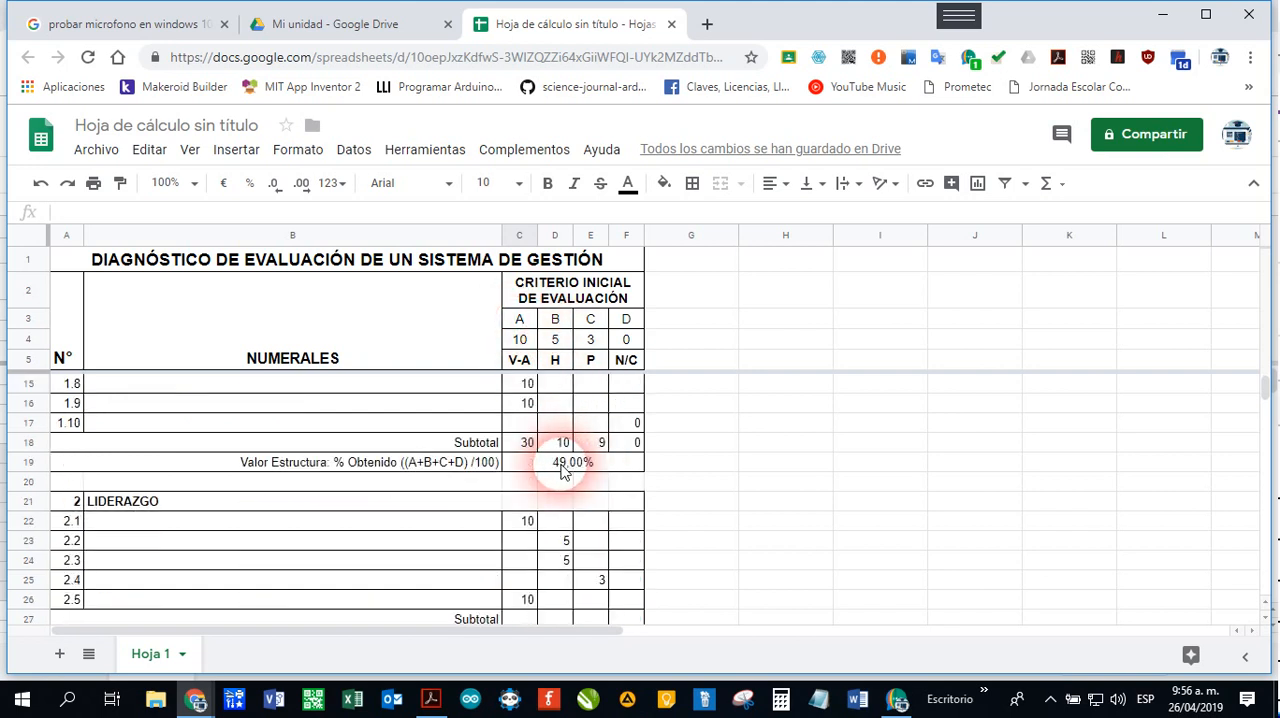
scroll(562, 472, "down", 1)
scroll(563, 472, "down", 1)
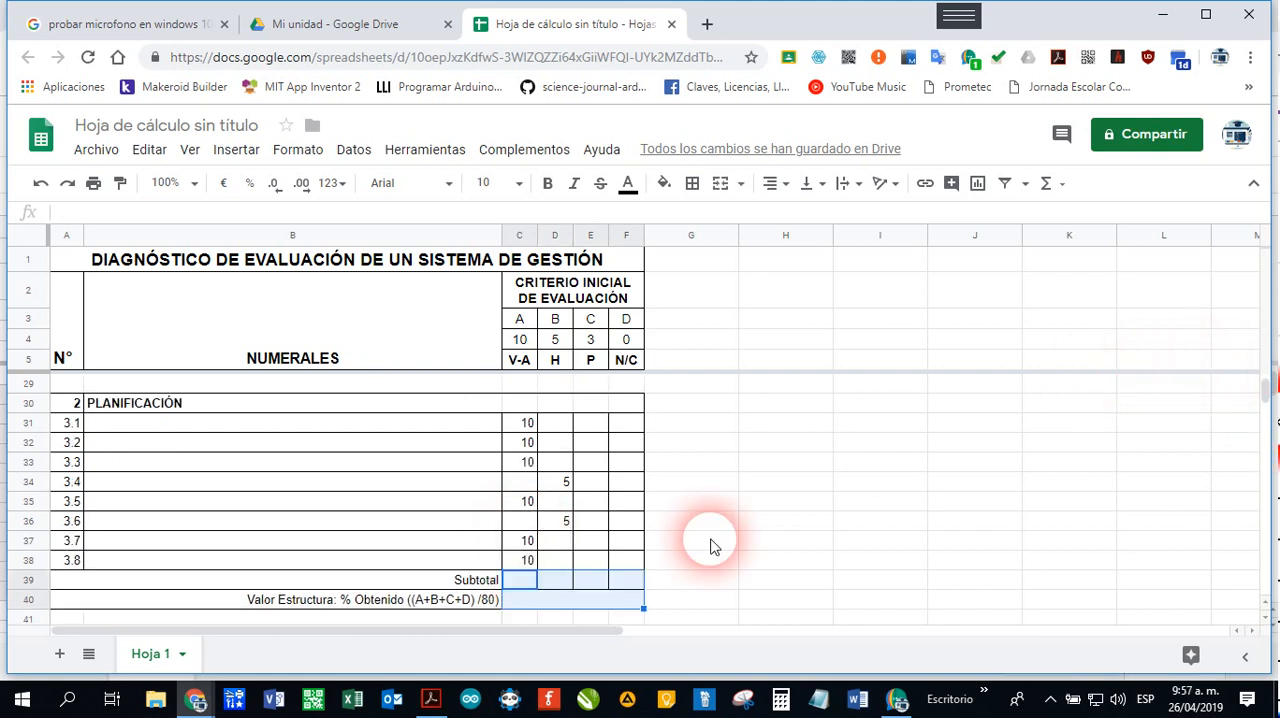
Step: Enter =SUMA(C31:C38) in the PLANIFICACIÓN Subtotal cell C39 and copy the formula across to F39
left_click(523, 585)
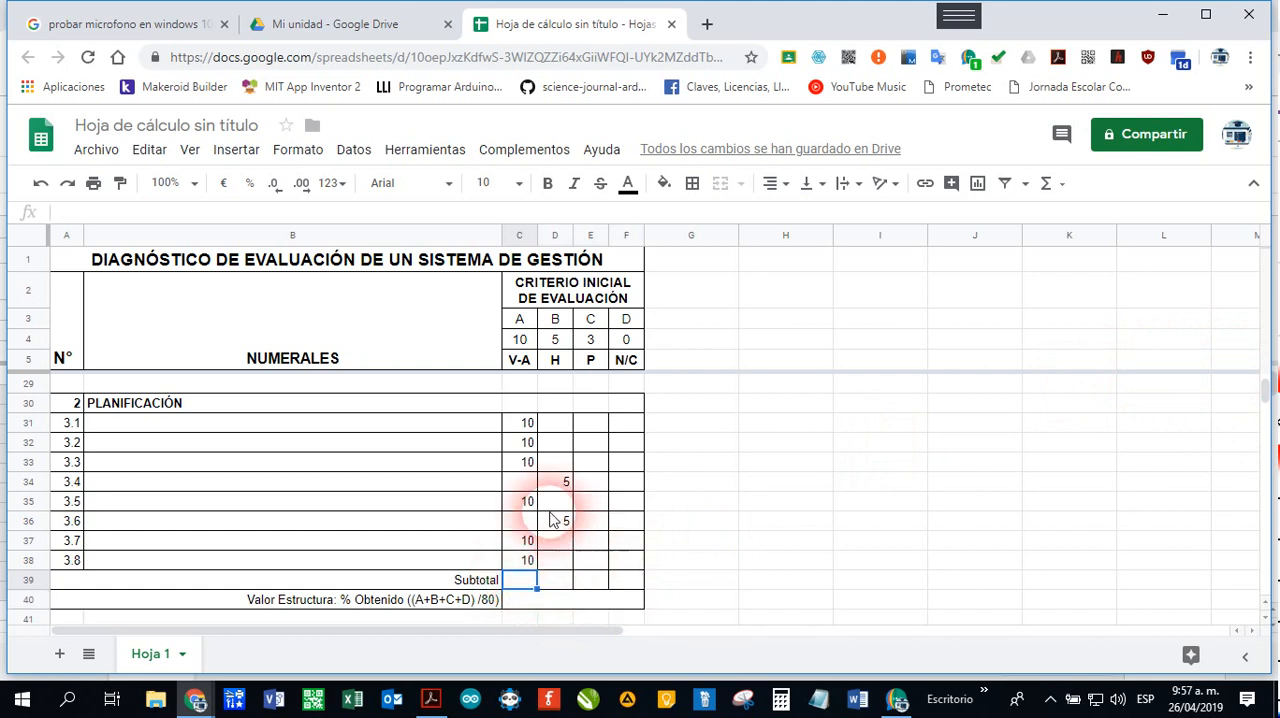
left_click(527, 424)
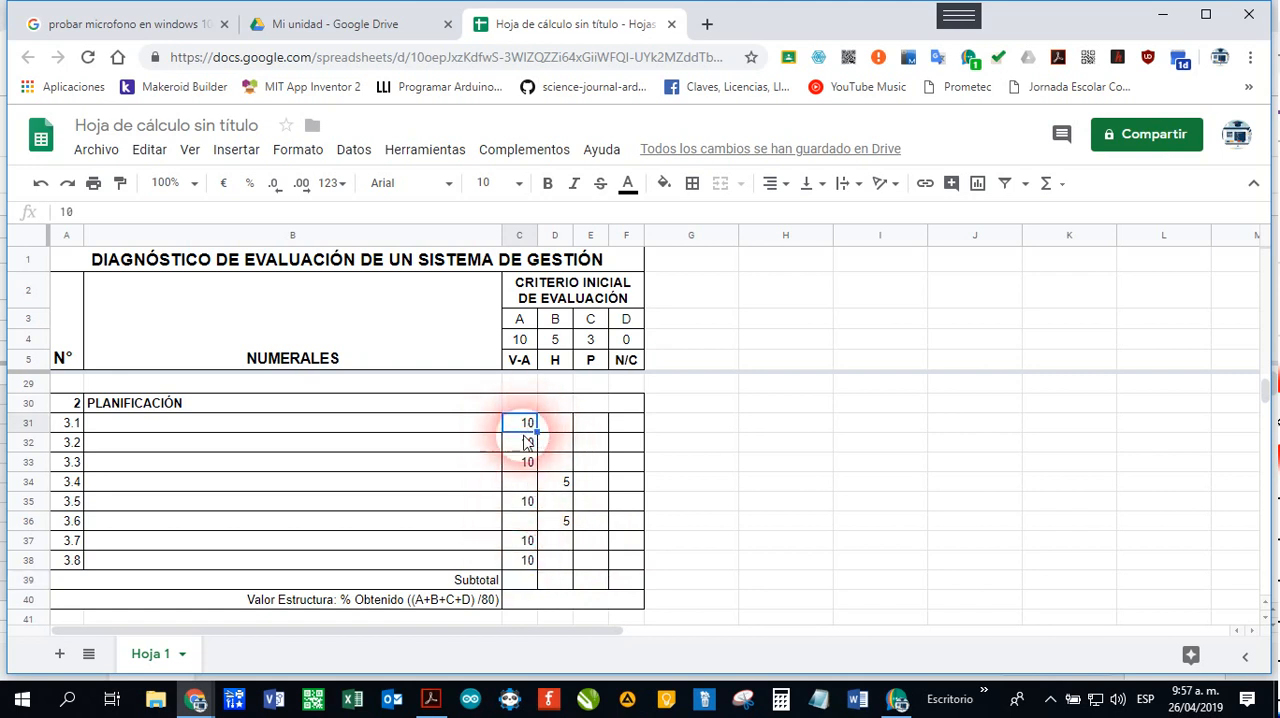
left_click(525, 560)
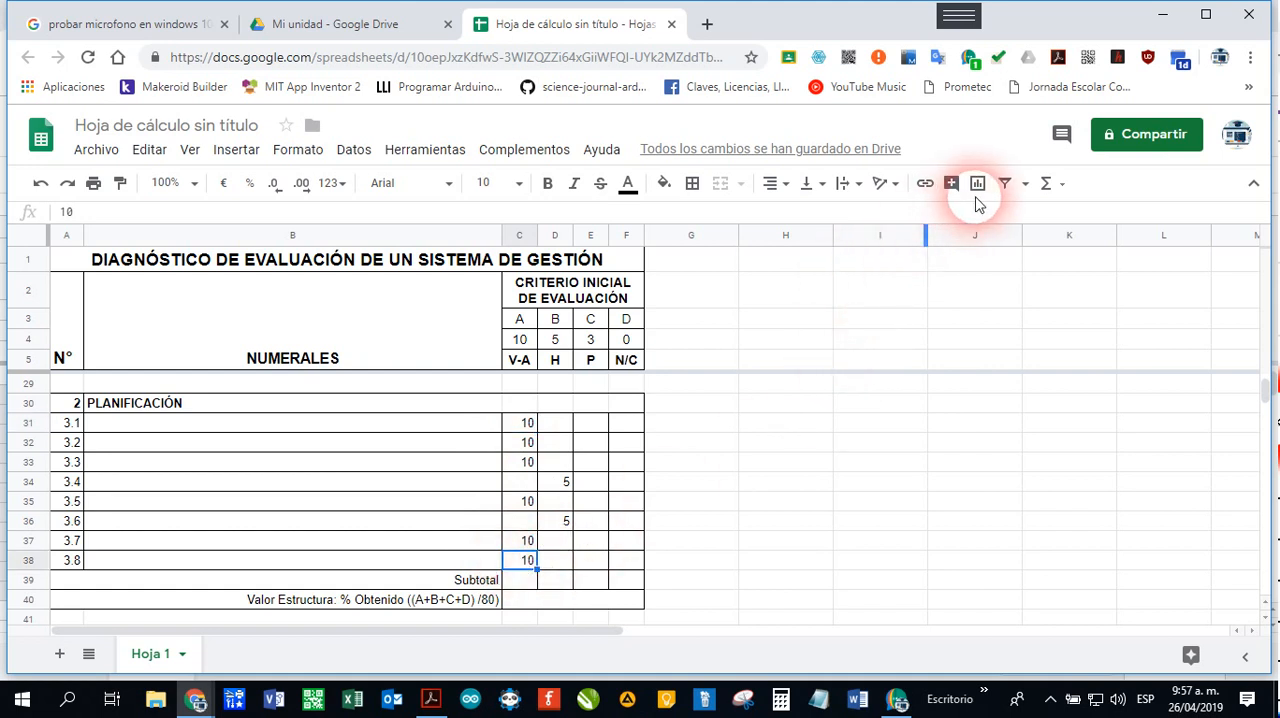
left_click(522, 580)
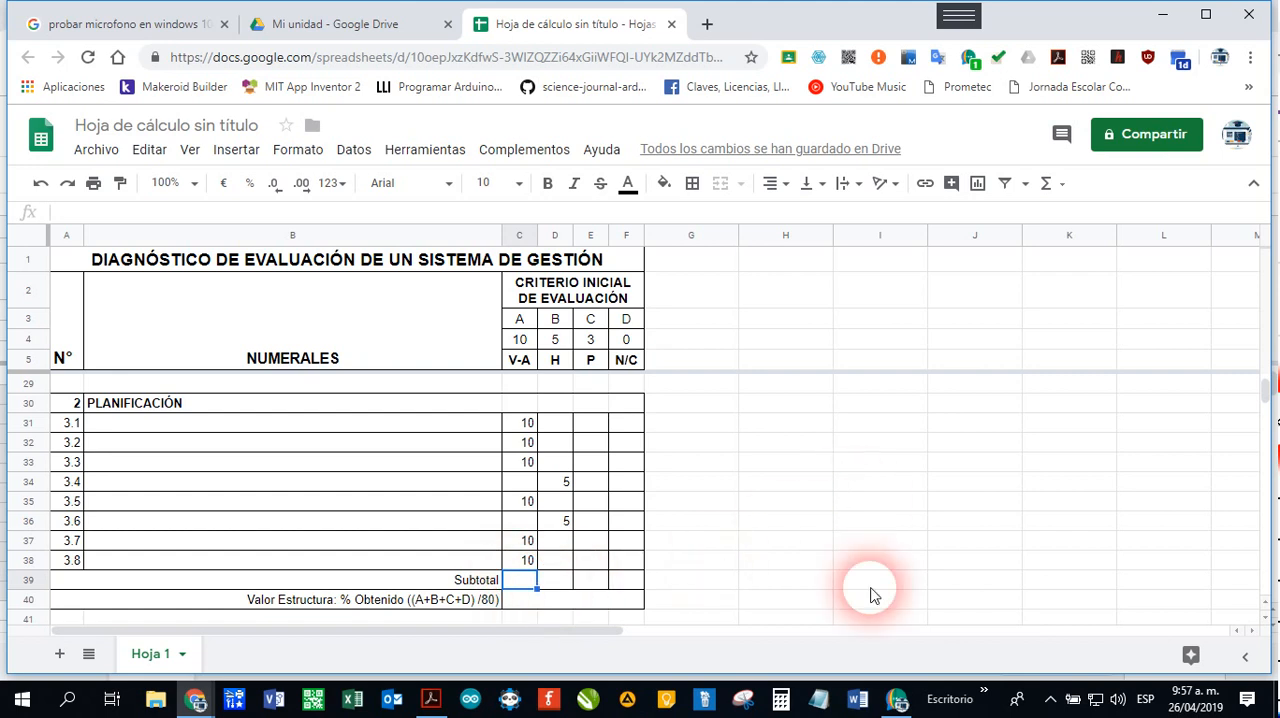
left_click(1048, 186)
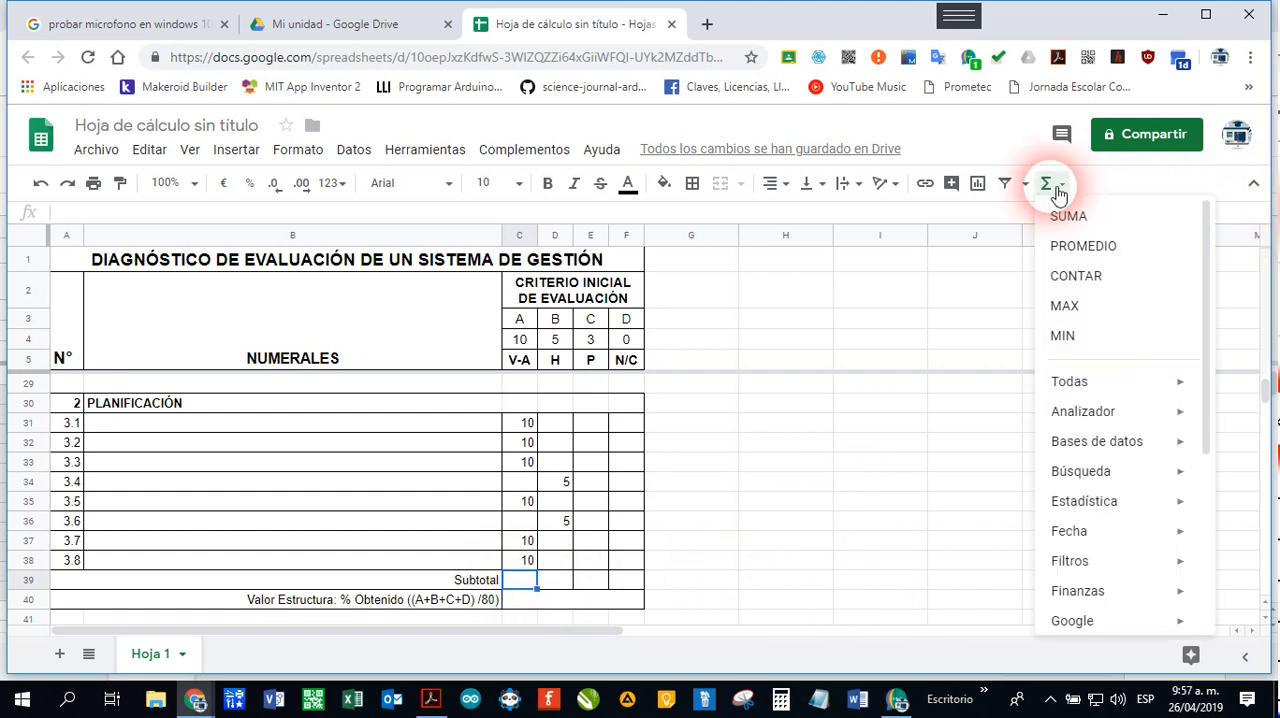
left_click(1070, 216)
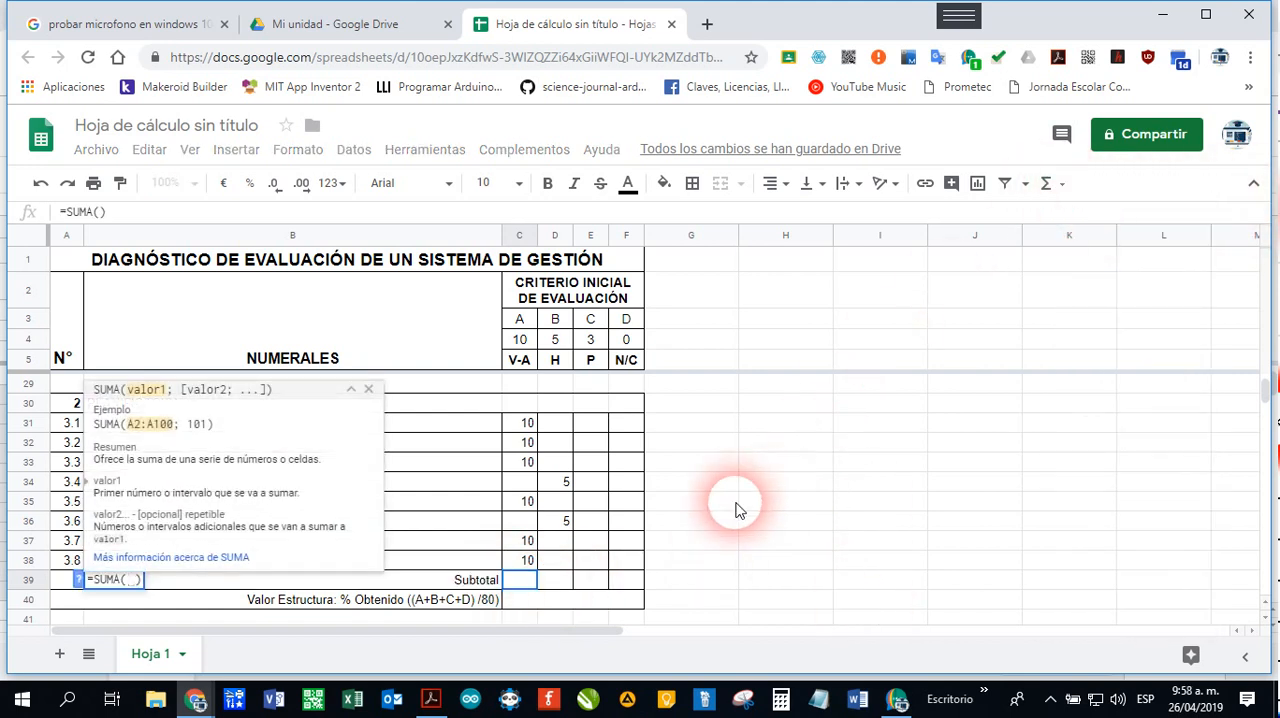
left_click_drag(530, 428, 524, 565)
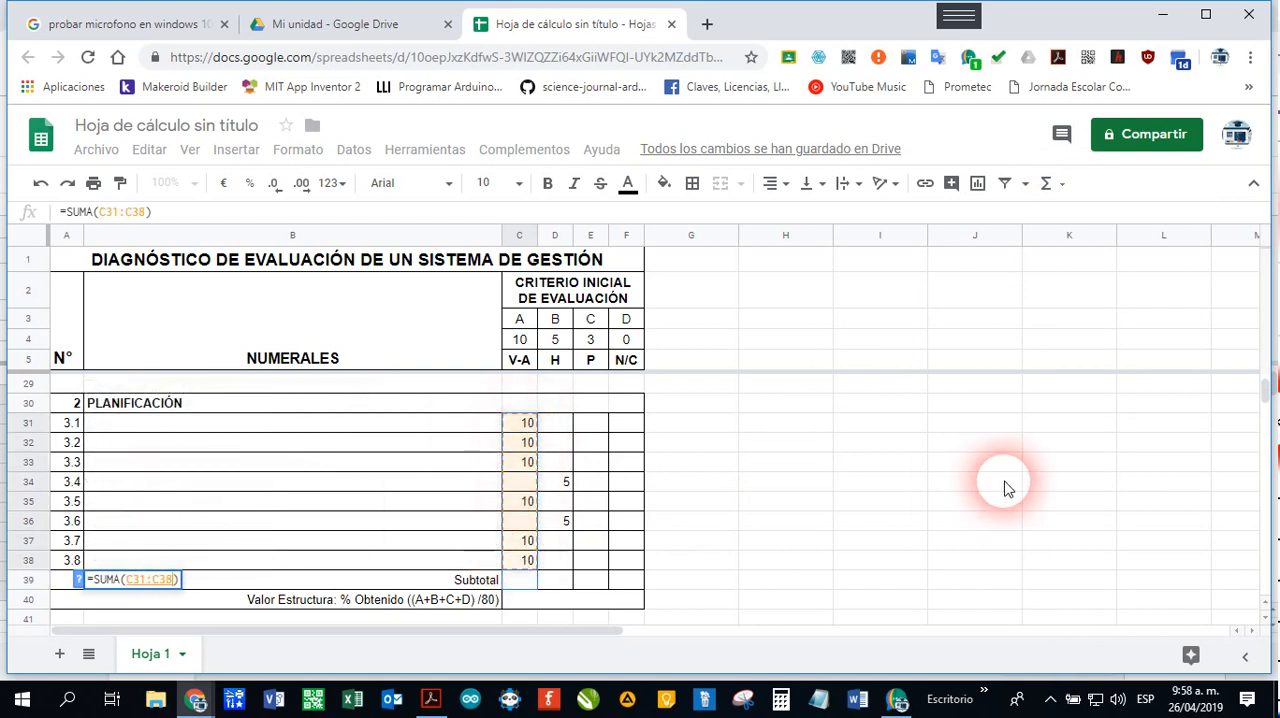
key("Return")
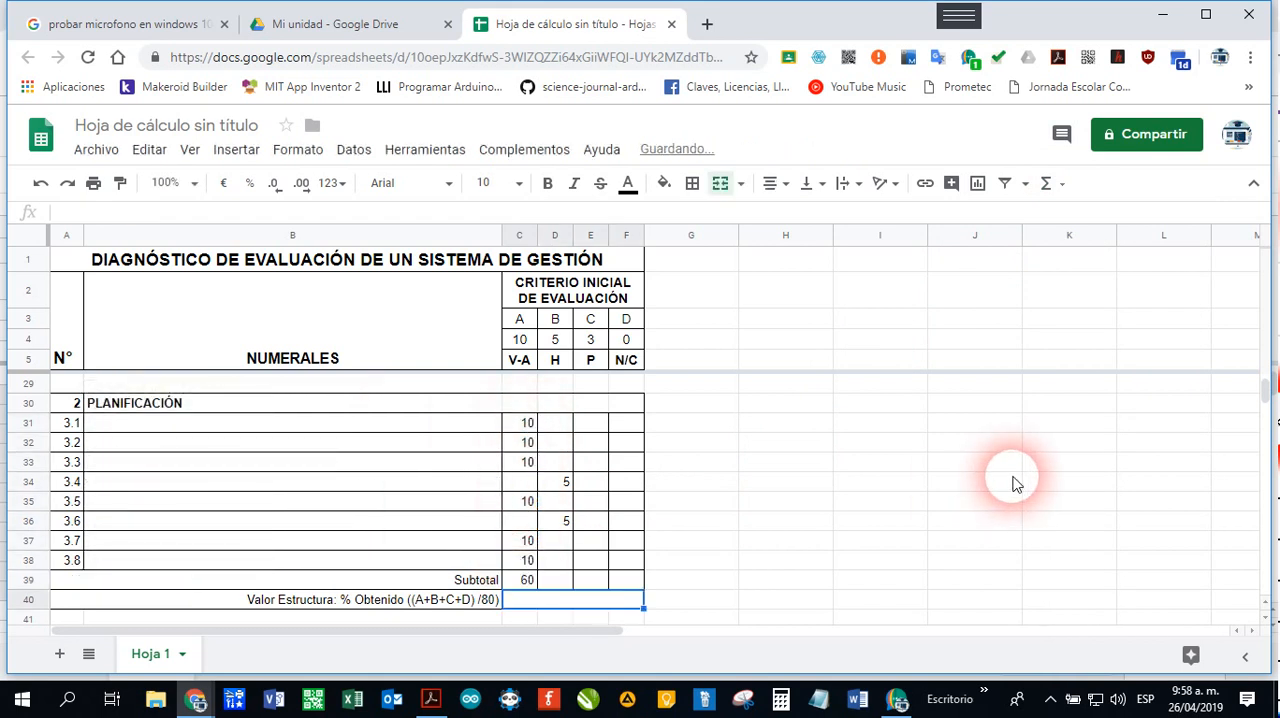
left_click(527, 582)
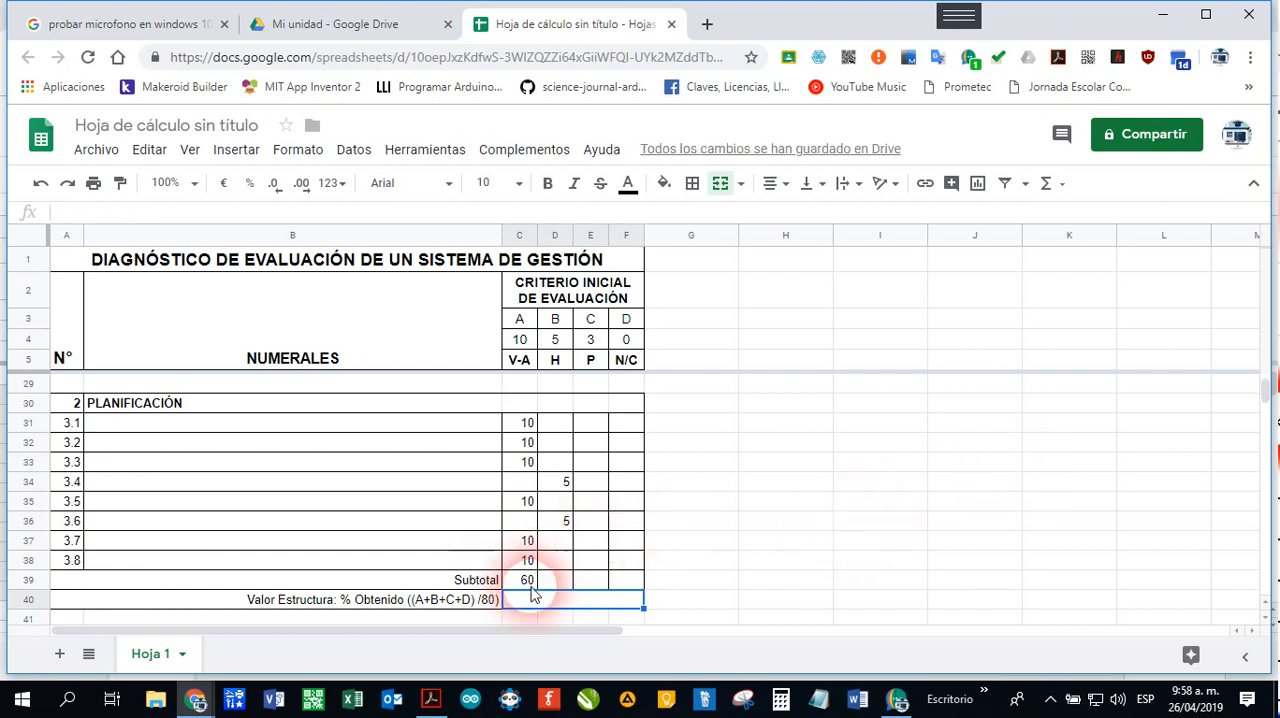
left_click_drag(553, 600, 650, 604)
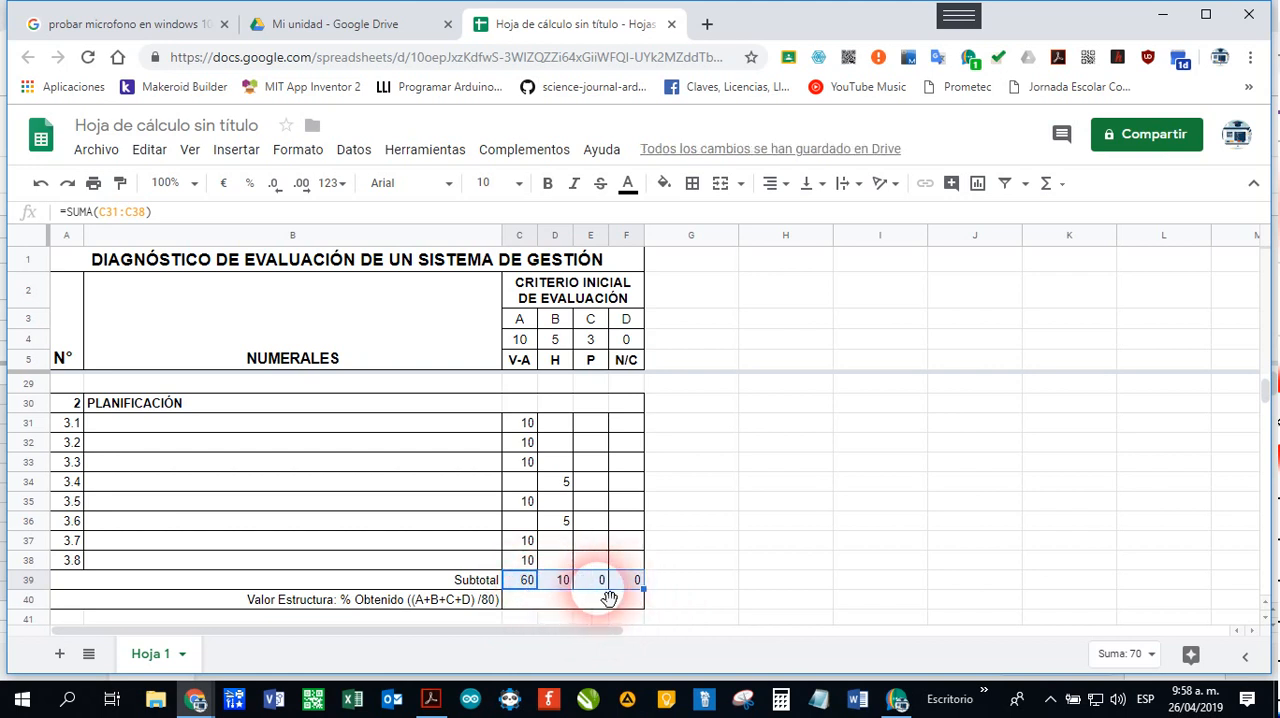
Step: Enter =SUMA(C39:F39)80 in the PLANIFICACIÓN Valor Estructura cell C40
left_click(540, 603)
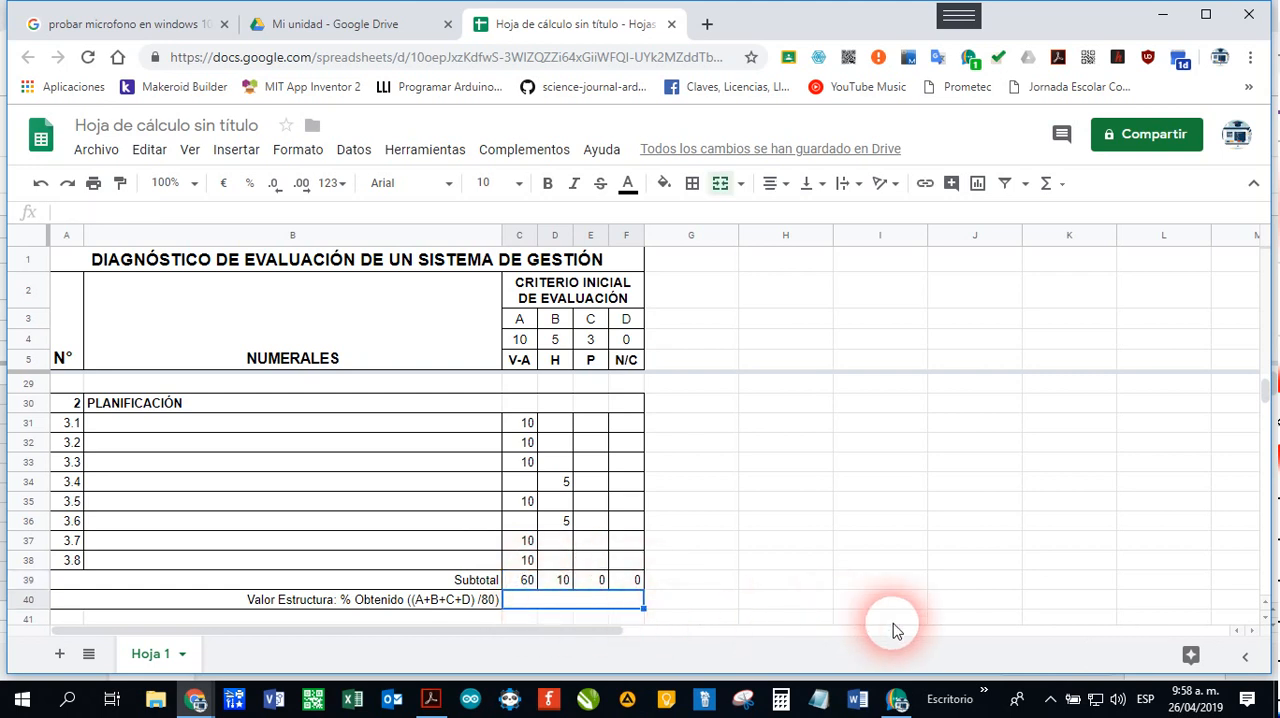
type("=")
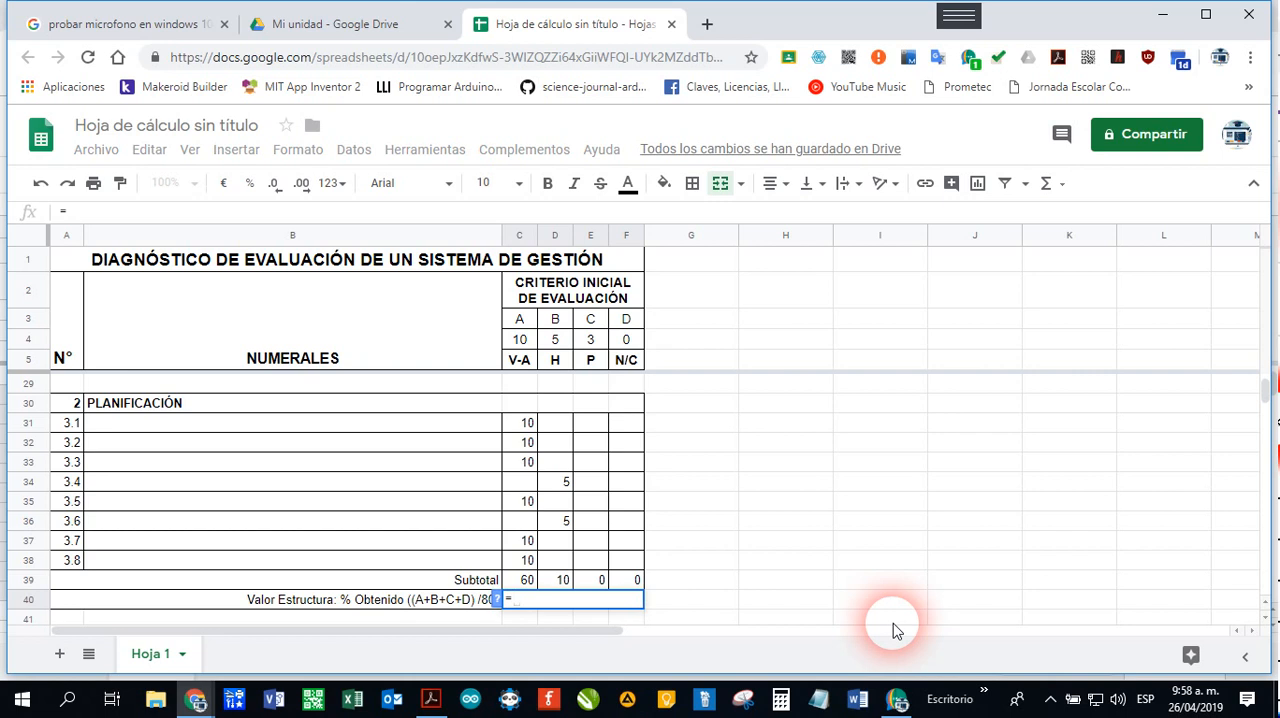
type("SUMA")
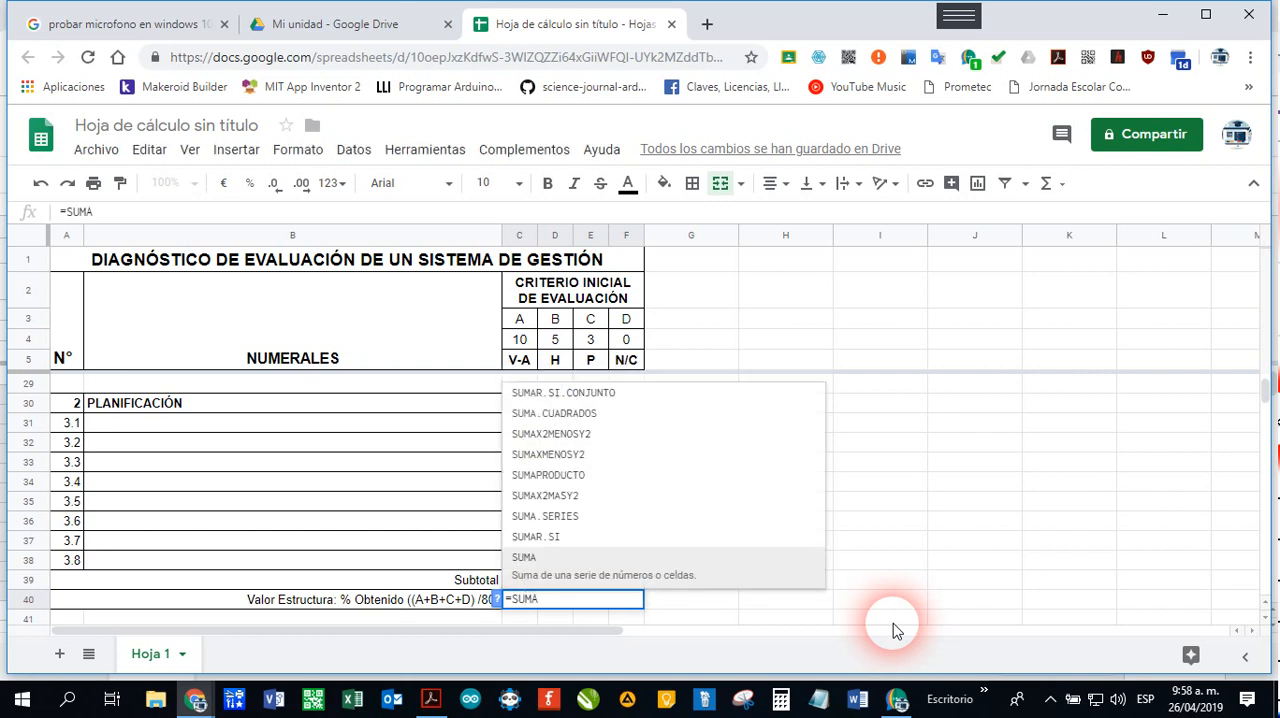
type("(")
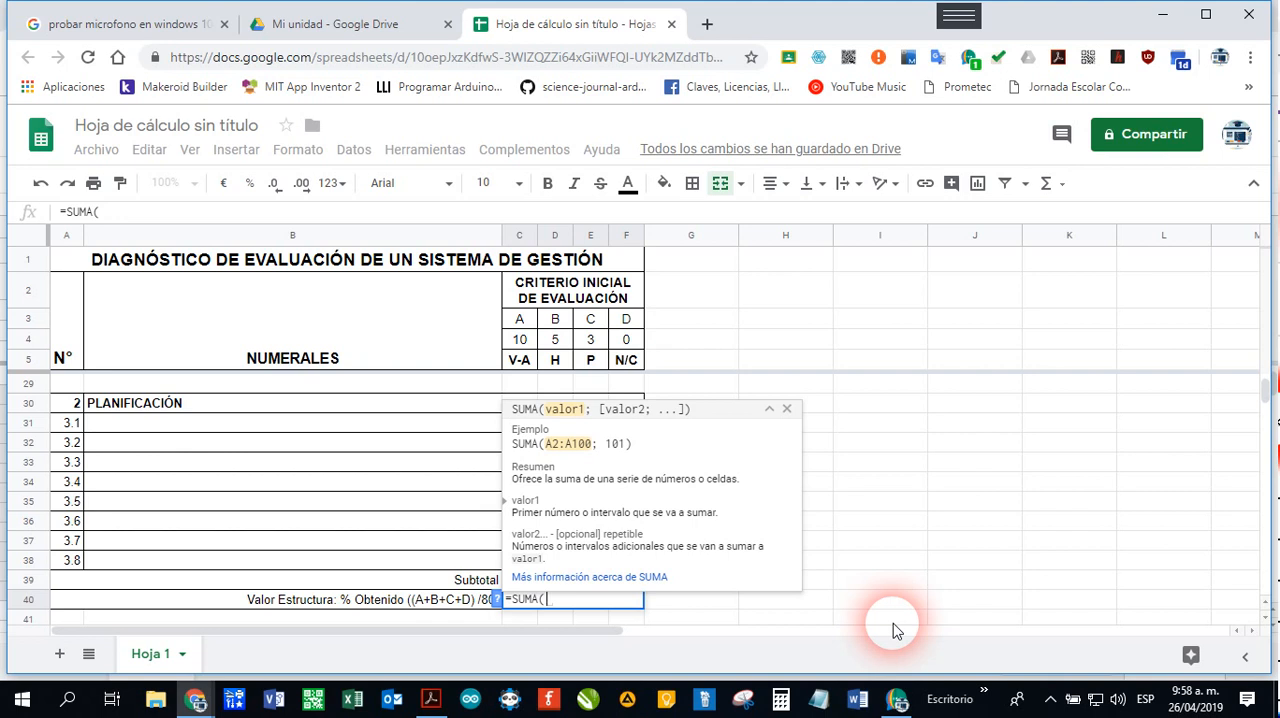
type("C")
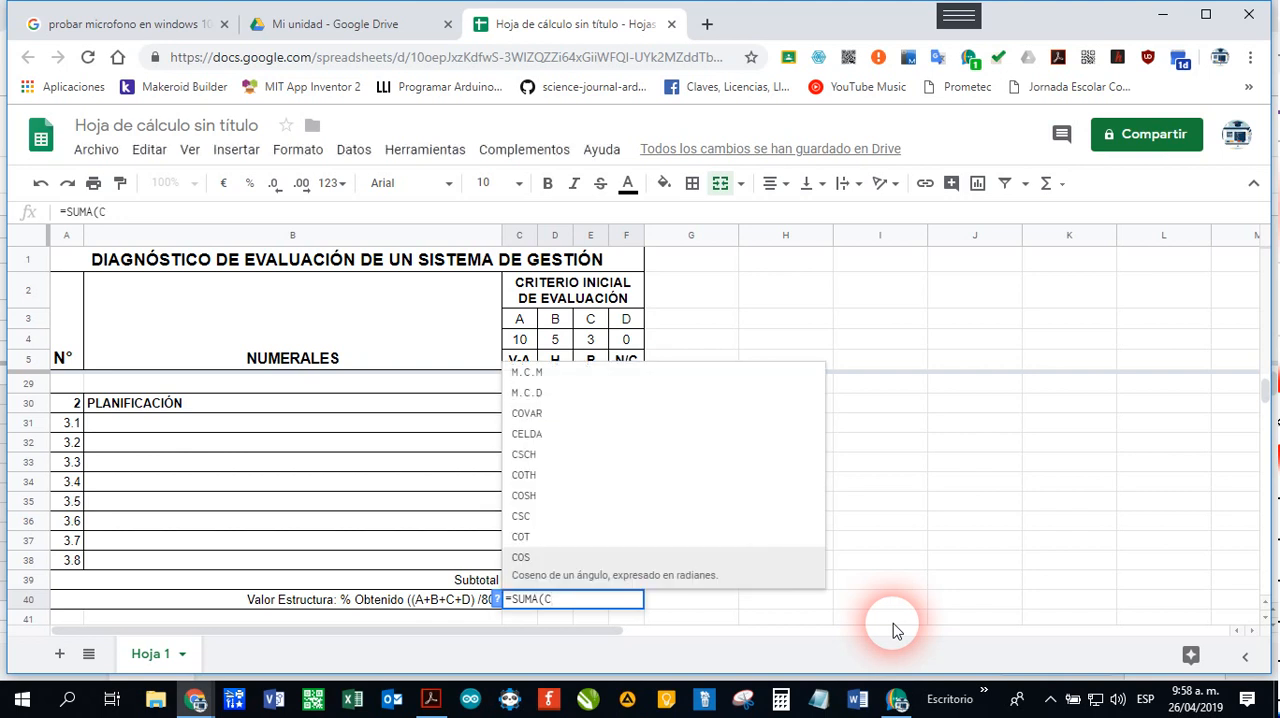
type("39")
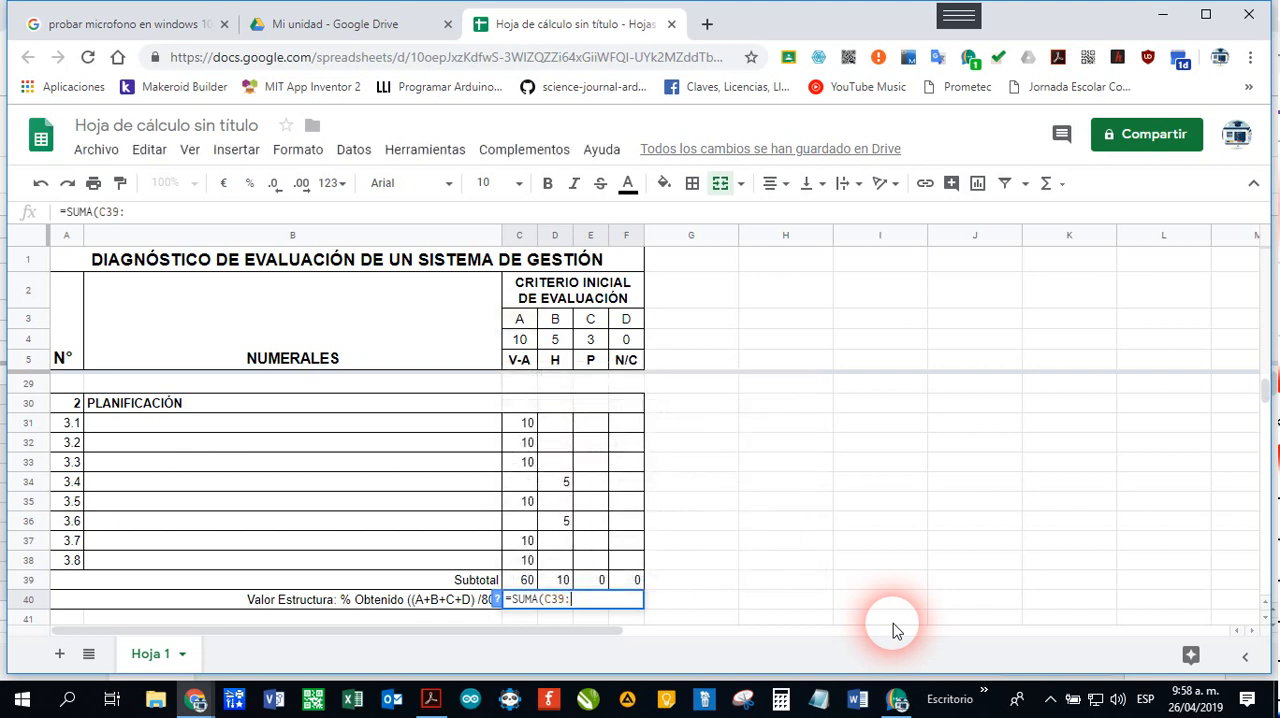
type(":F39")
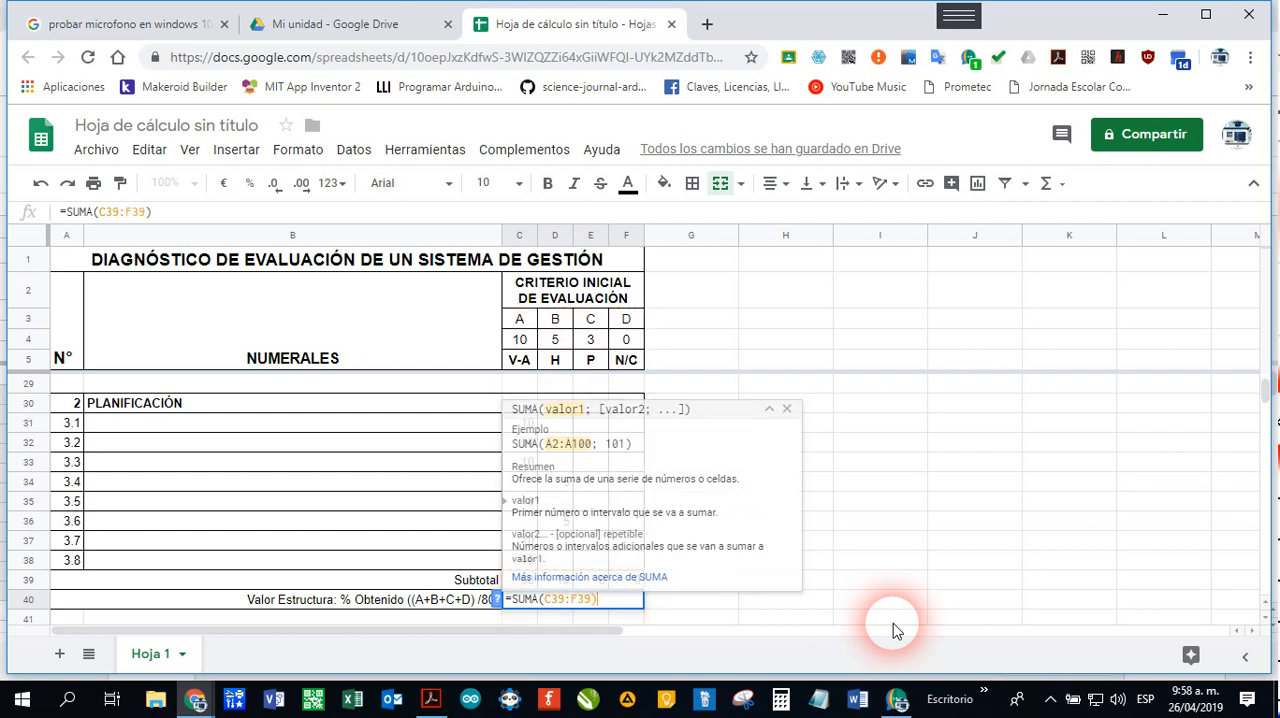
type(")")
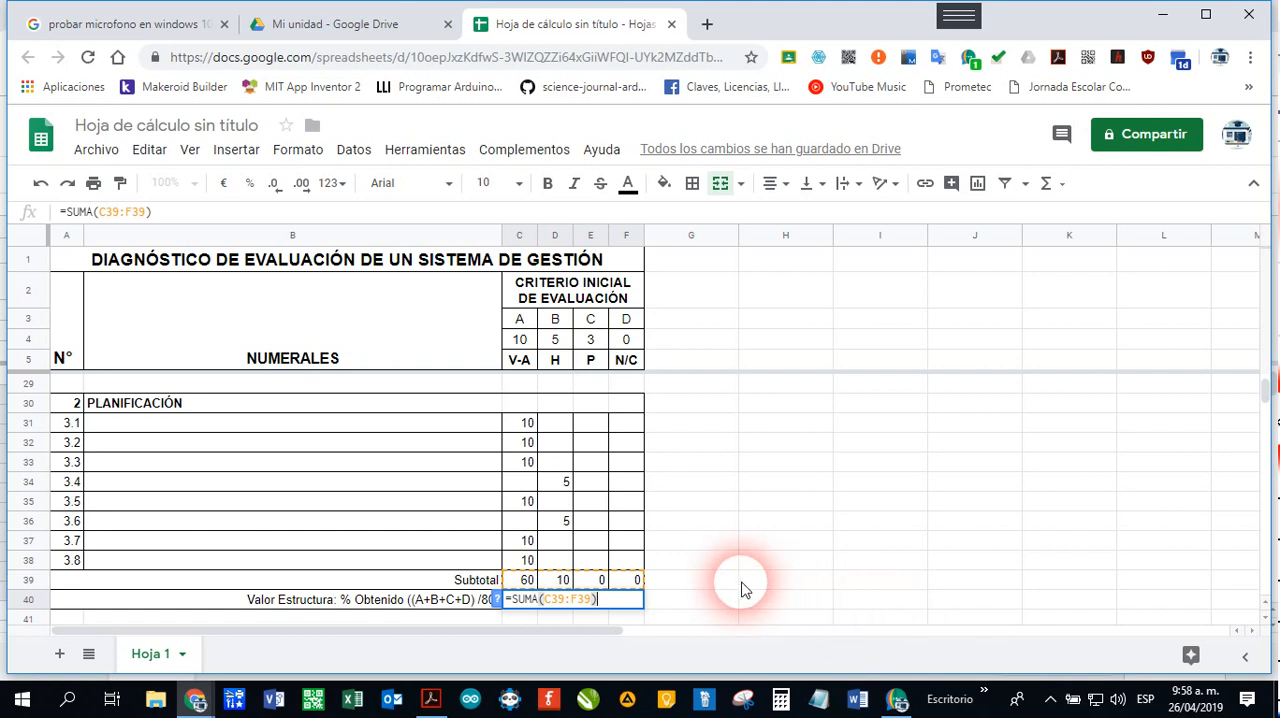
scroll(741, 590, "up", 3)
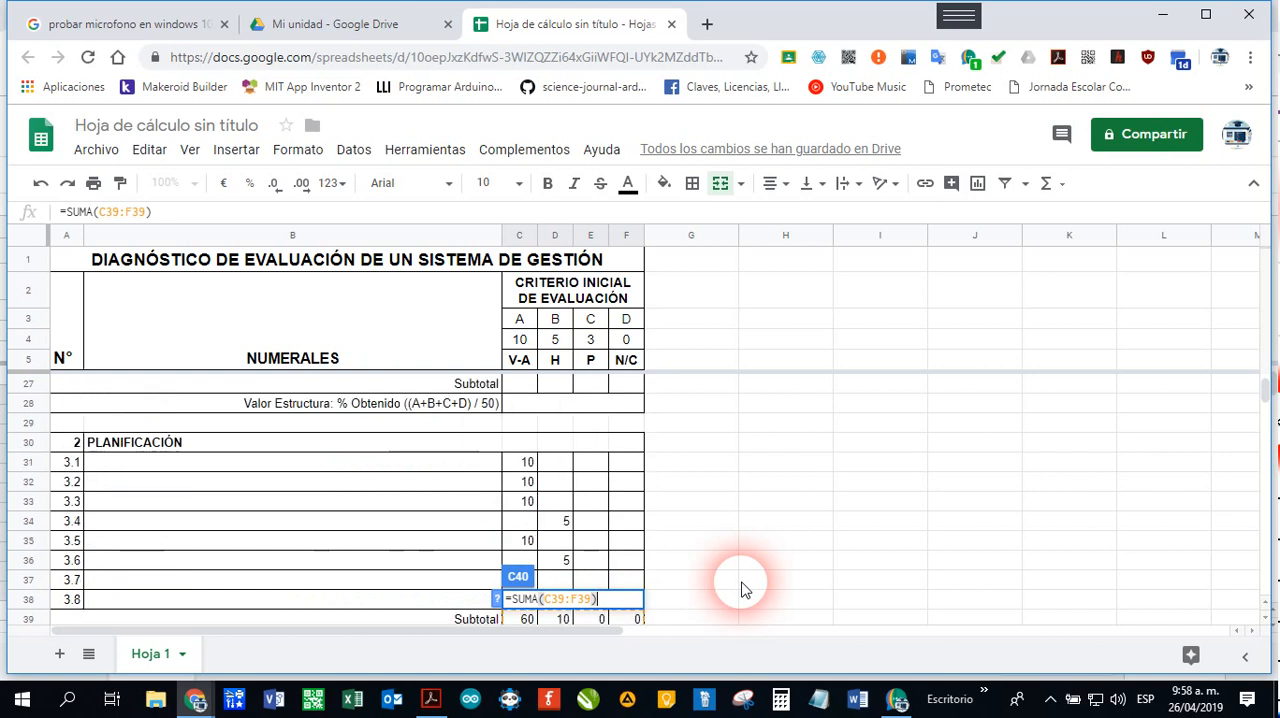
scroll(741, 590, "down", 2)
scroll(741, 590, "up", 2)
scroll(741, 590, "down", 1)
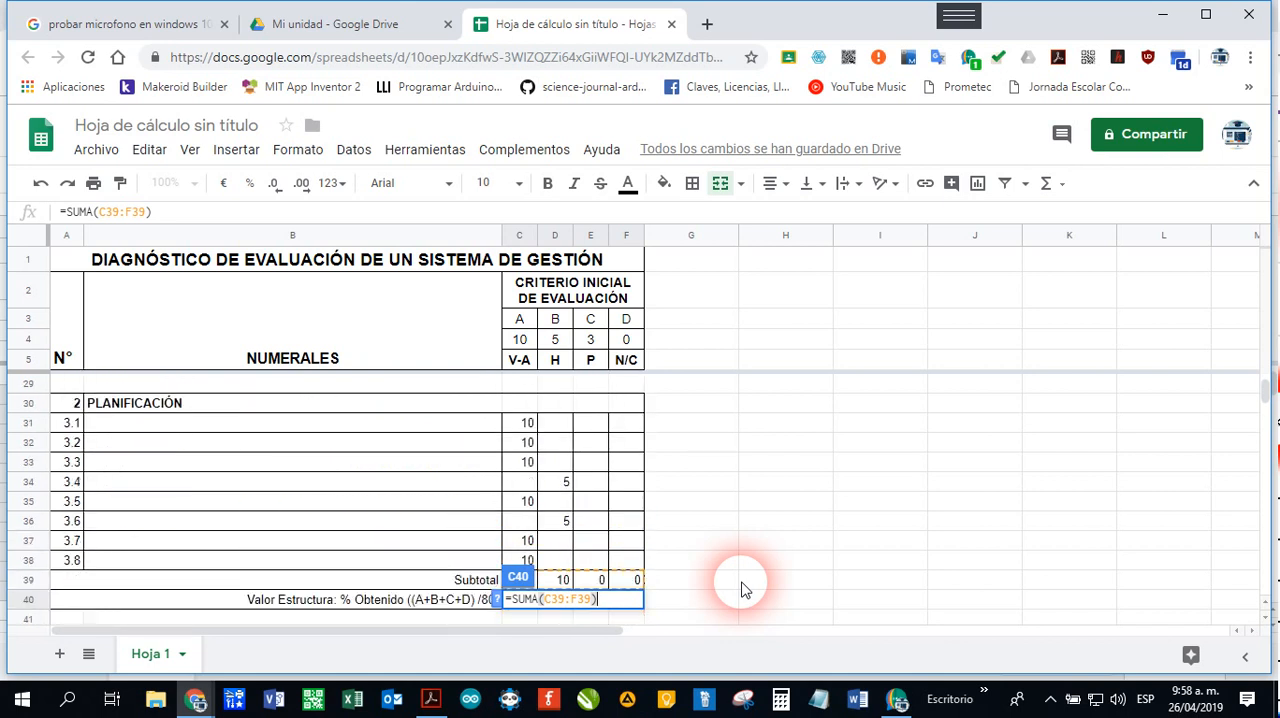
scroll(741, 590, "down", 1)
scroll(741, 590, "up", 1)
scroll(741, 590, "down", 1)
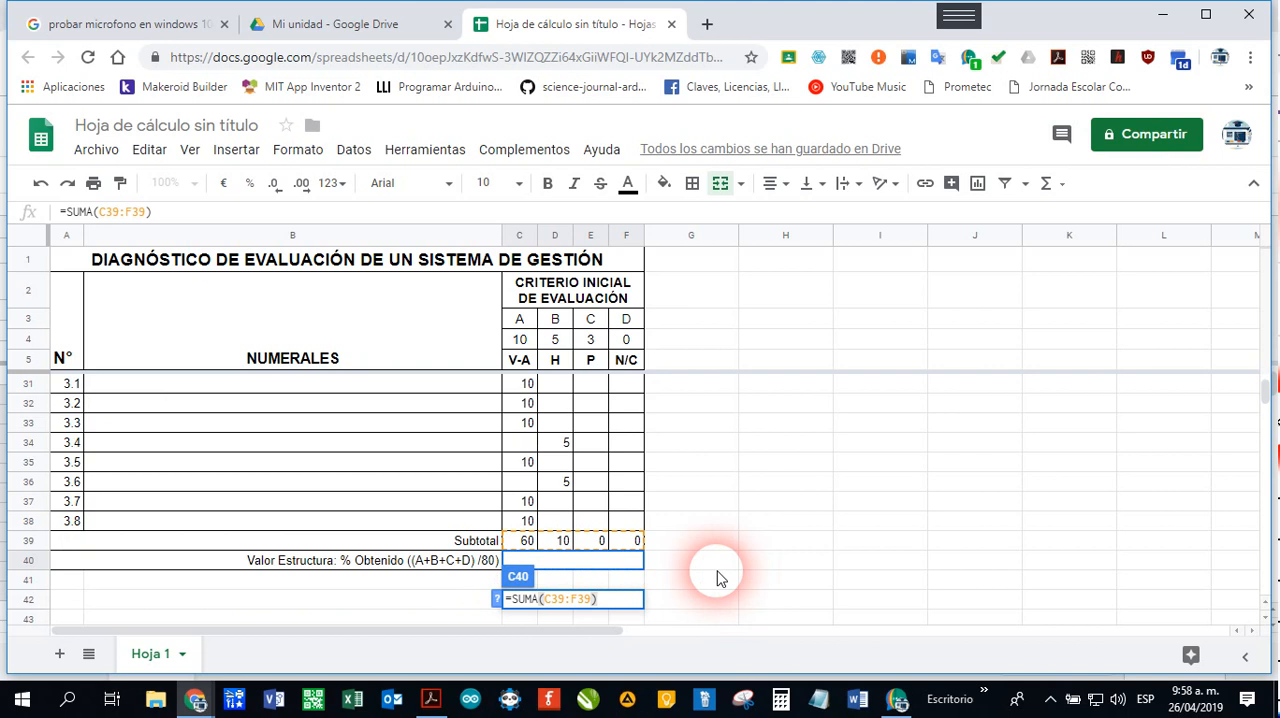
key("Return")
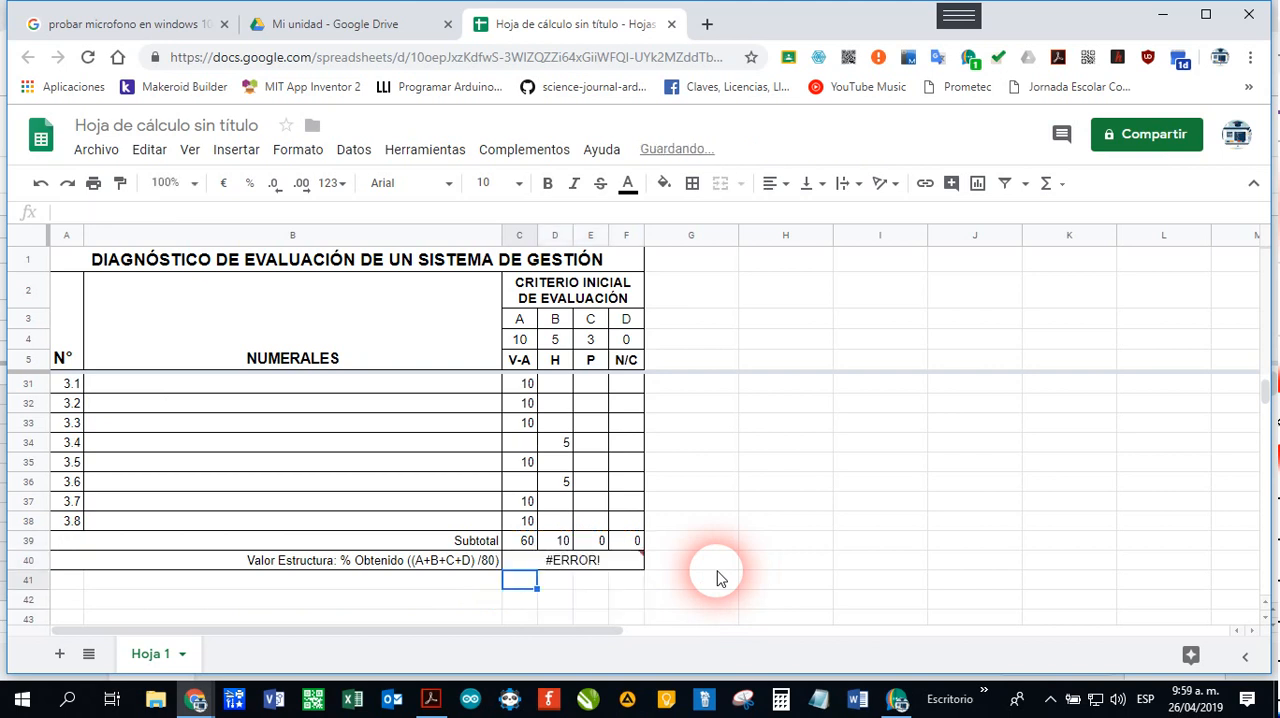
Step: Correct the Valor Estructura formula in C40 to =SUMA(C39:F39)/80 and check it
left_click(560, 562)
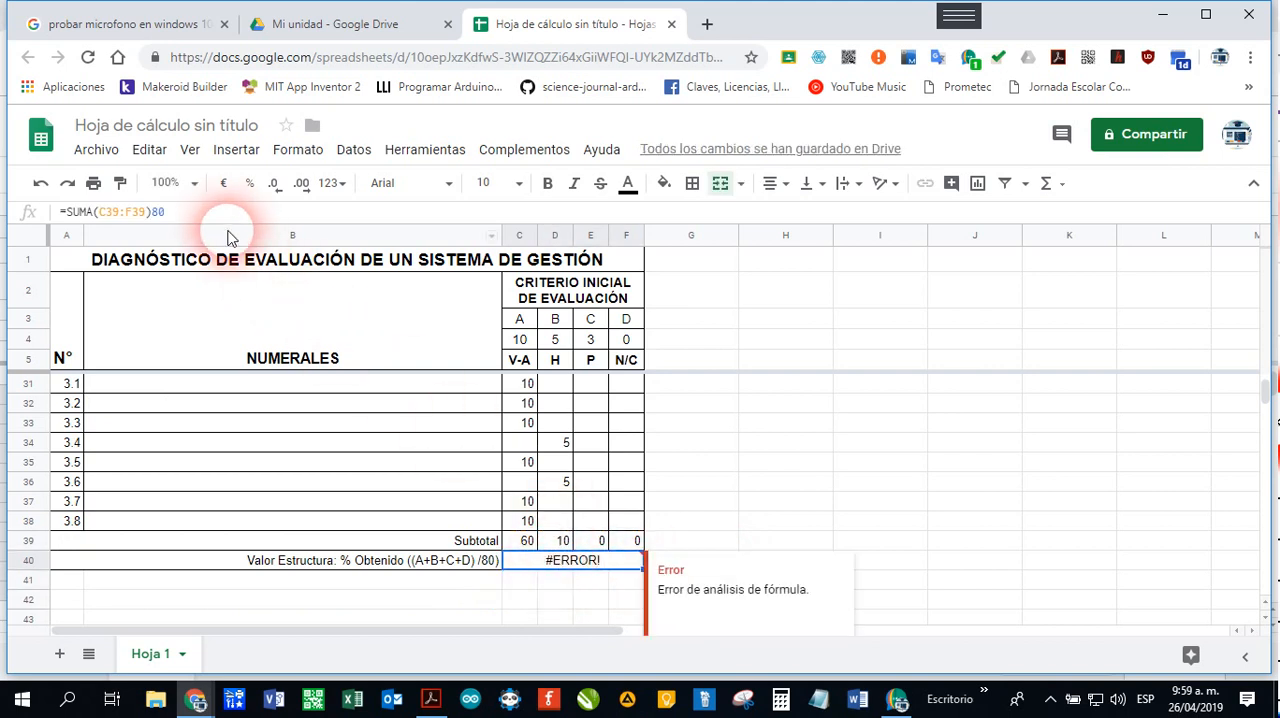
left_click(152, 212)
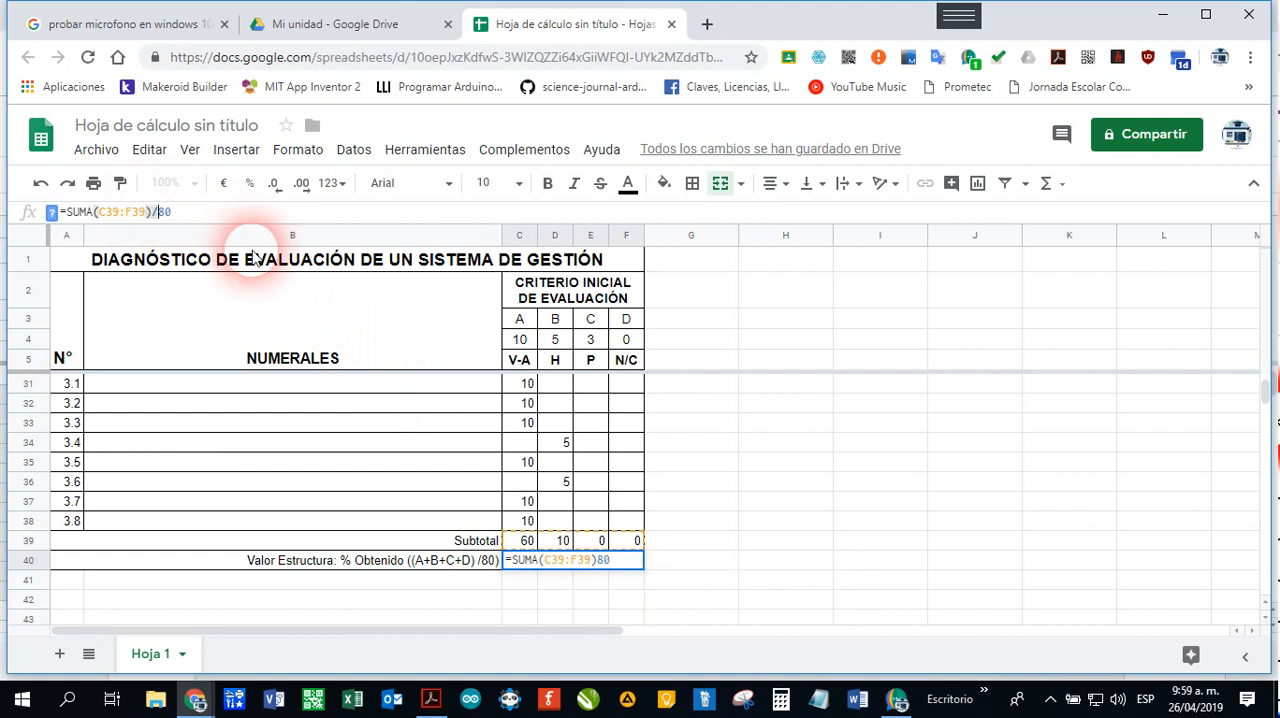
type("/")
key("Return")
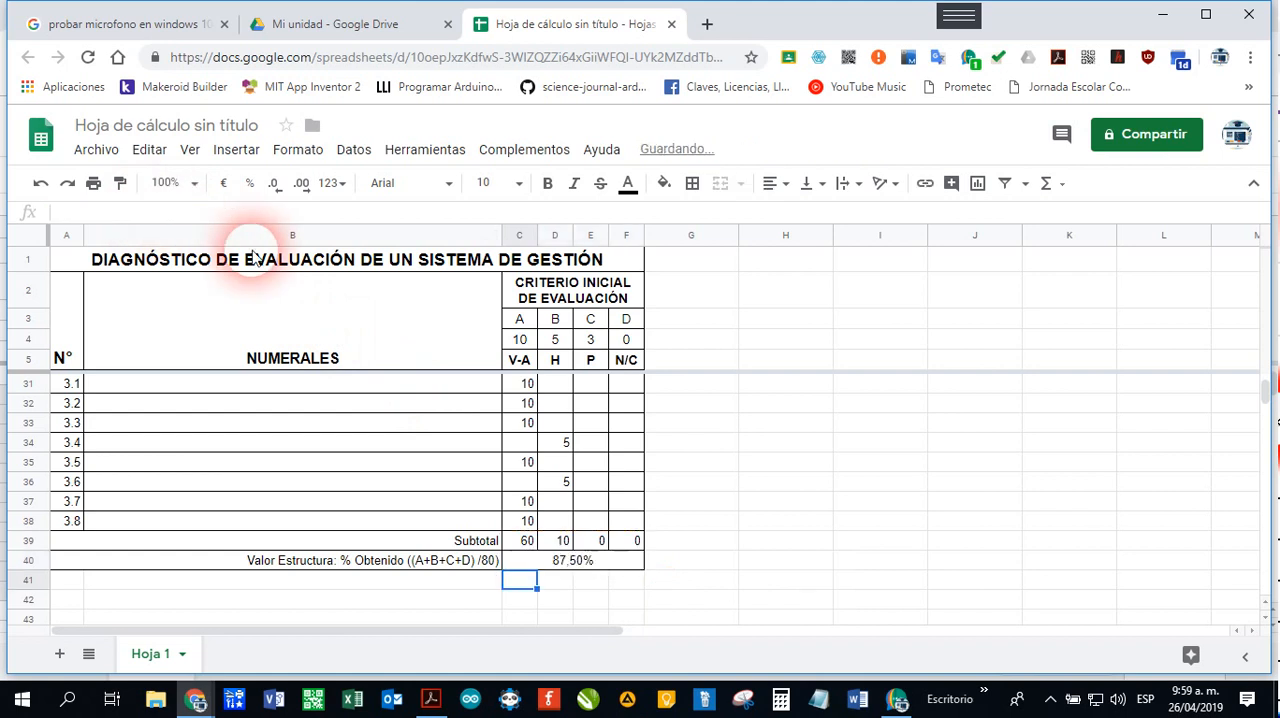
left_click(583, 565)
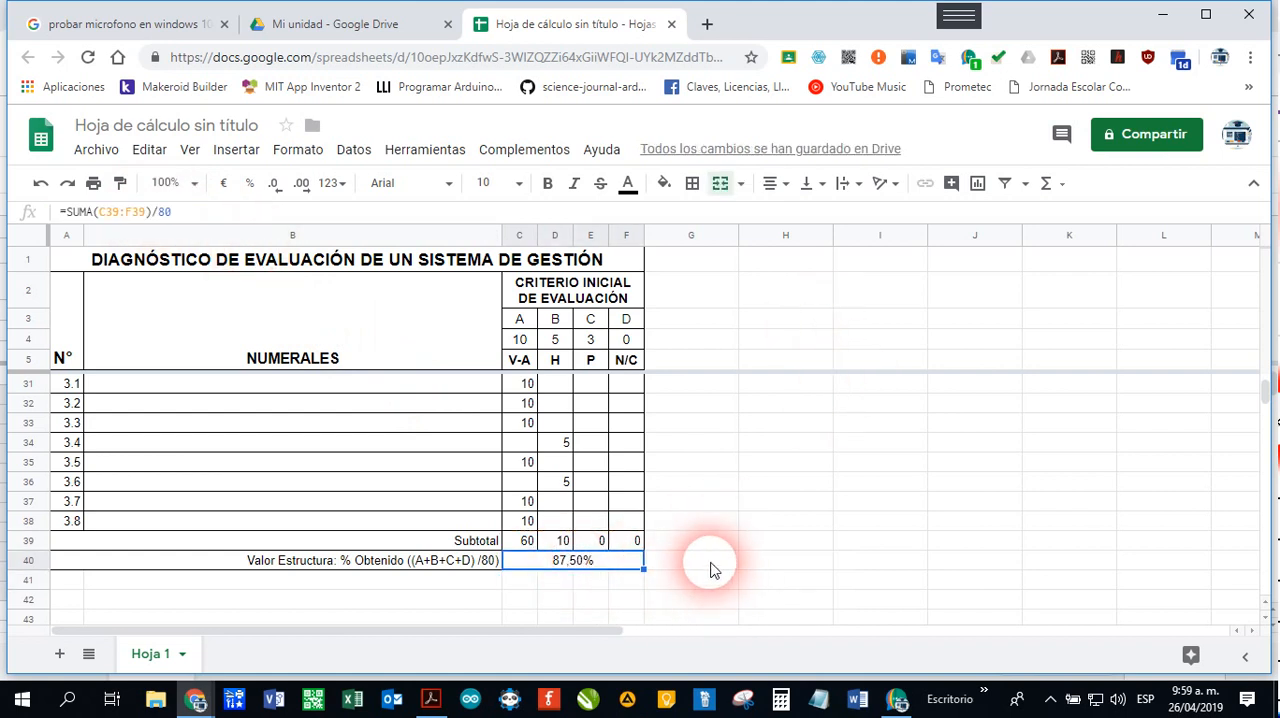
Step: Change the section number beside PLANIFICACIÓN in cell A30 to 3
scroll(548, 528, "up", 2)
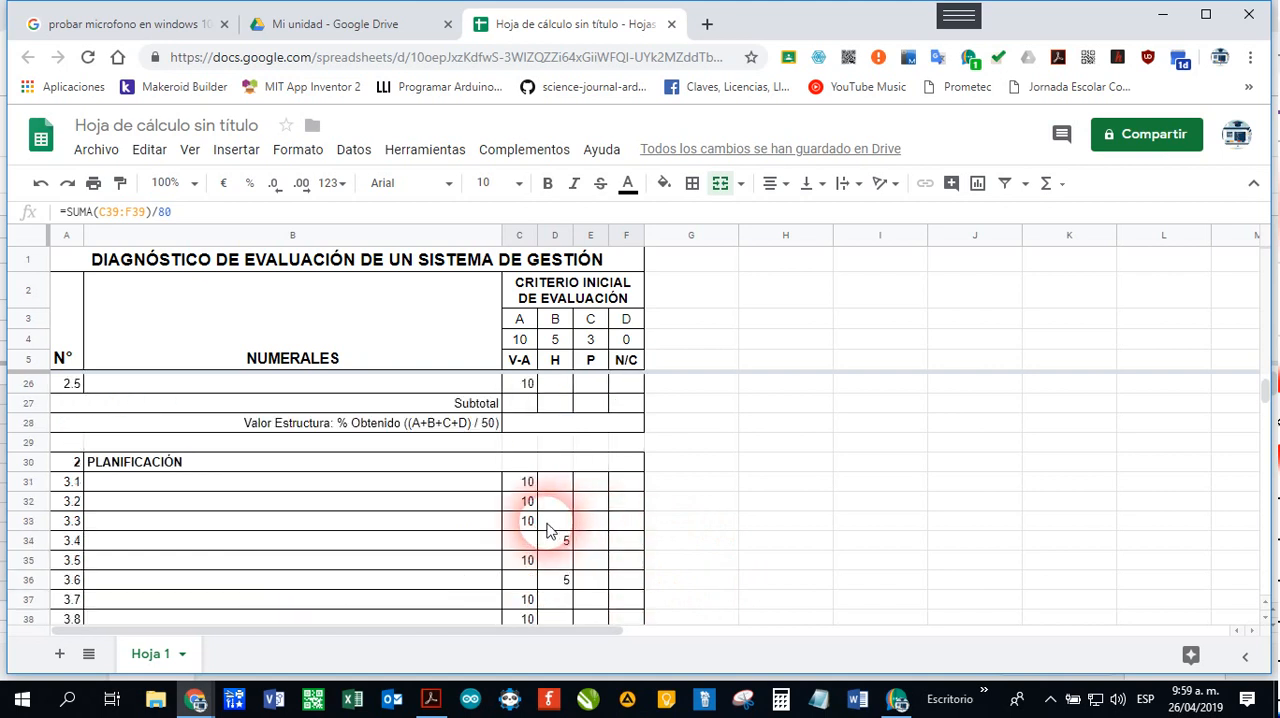
scroll(548, 530, "down", 1)
scroll(551, 531, "up", 3)
scroll(555, 536, "down", 4)
scroll(558, 540, "down", 1)
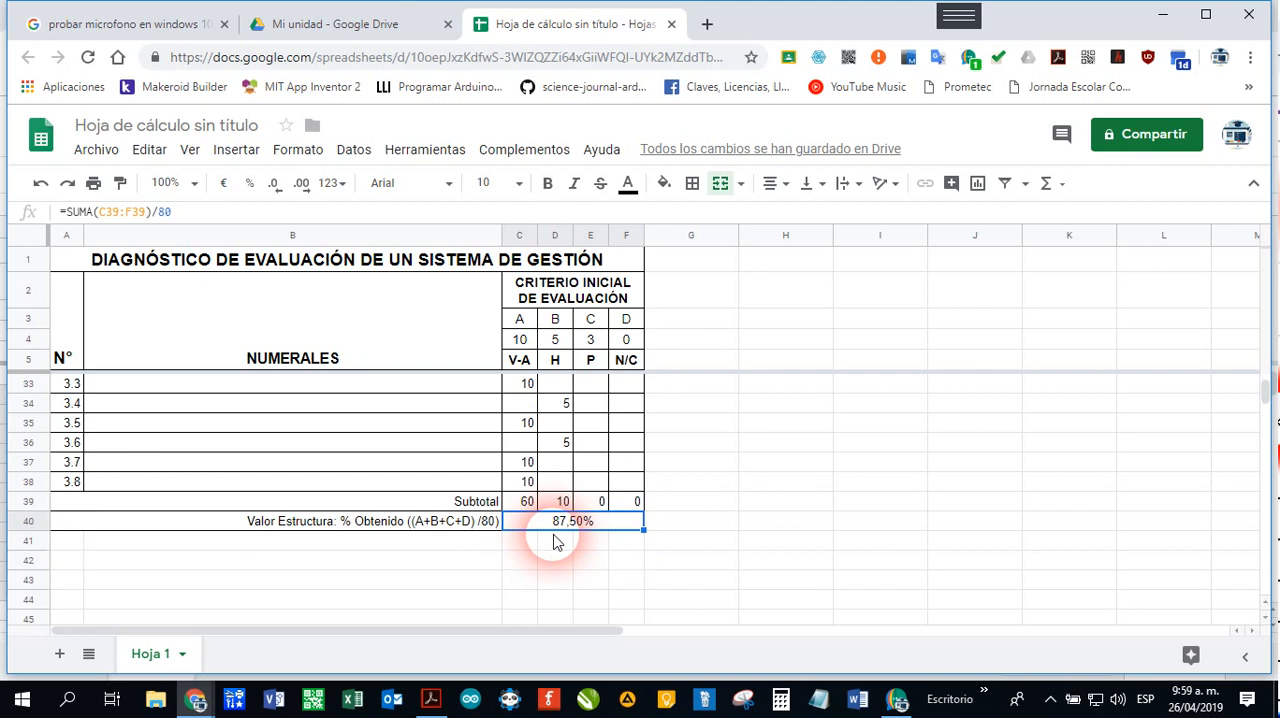
scroll(545, 535, "up", 3)
scroll(466, 541, "up", 1)
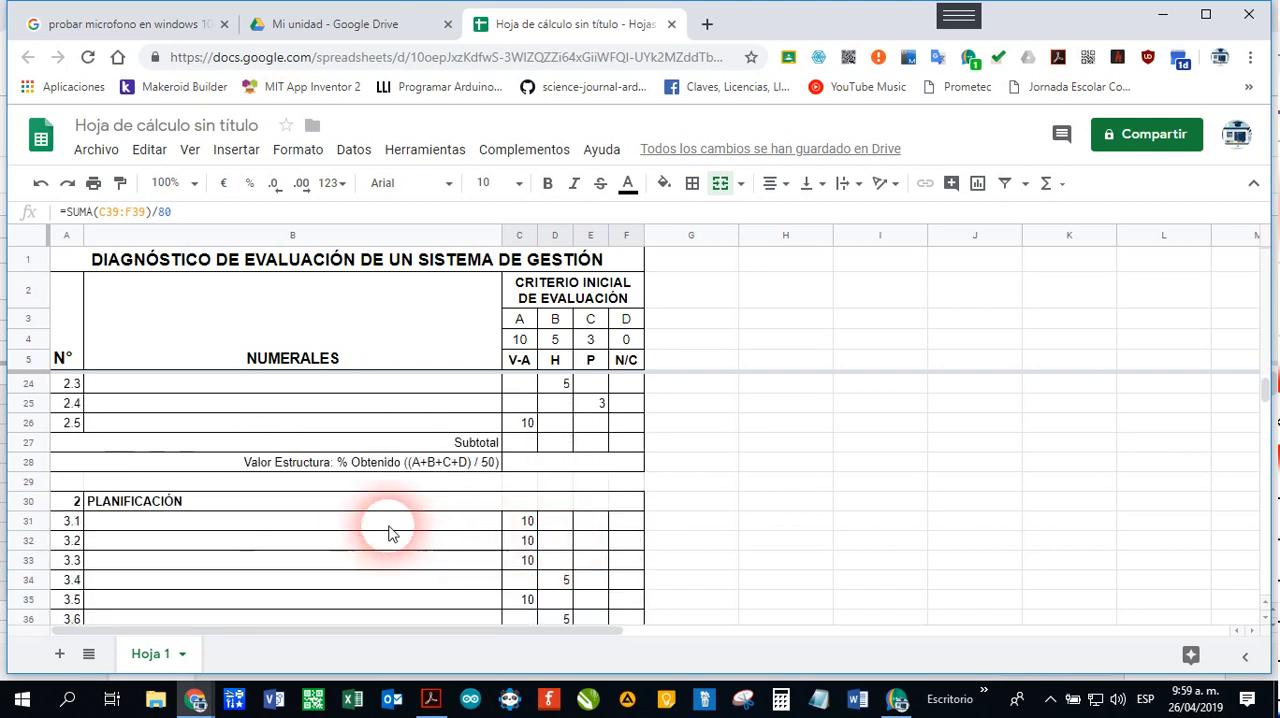
left_click(70, 501)
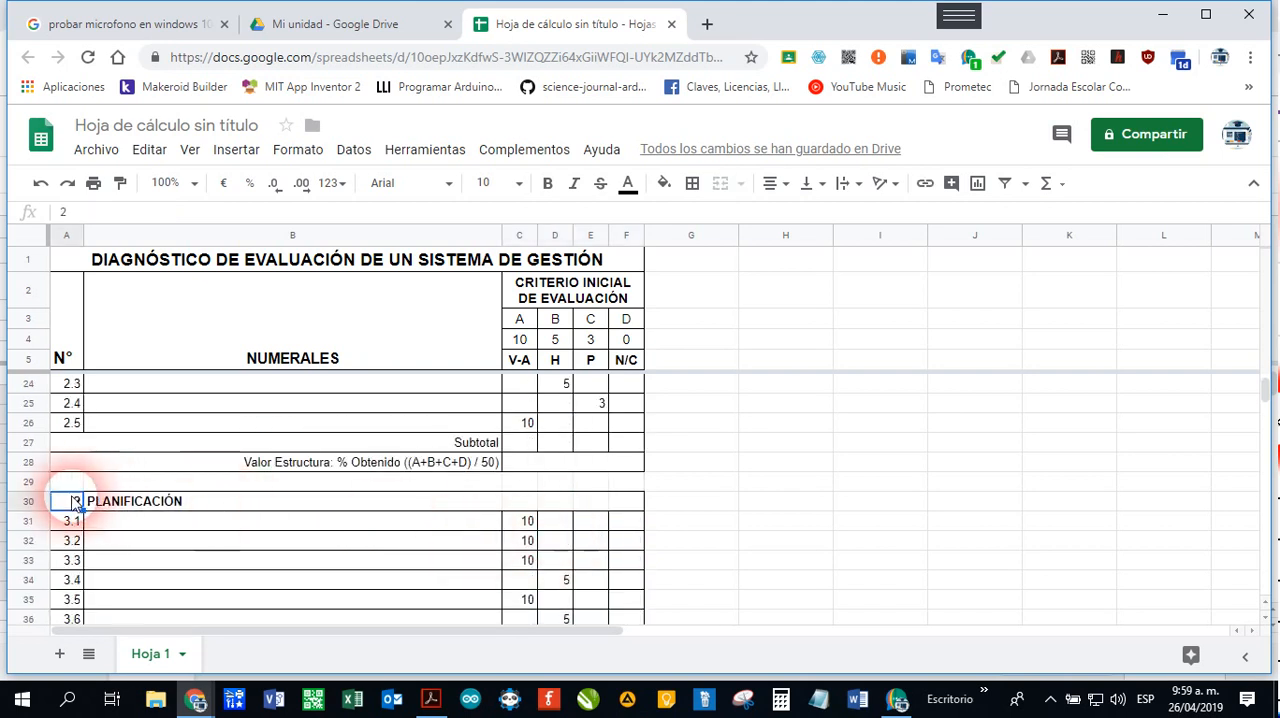
left_click(388, 548)
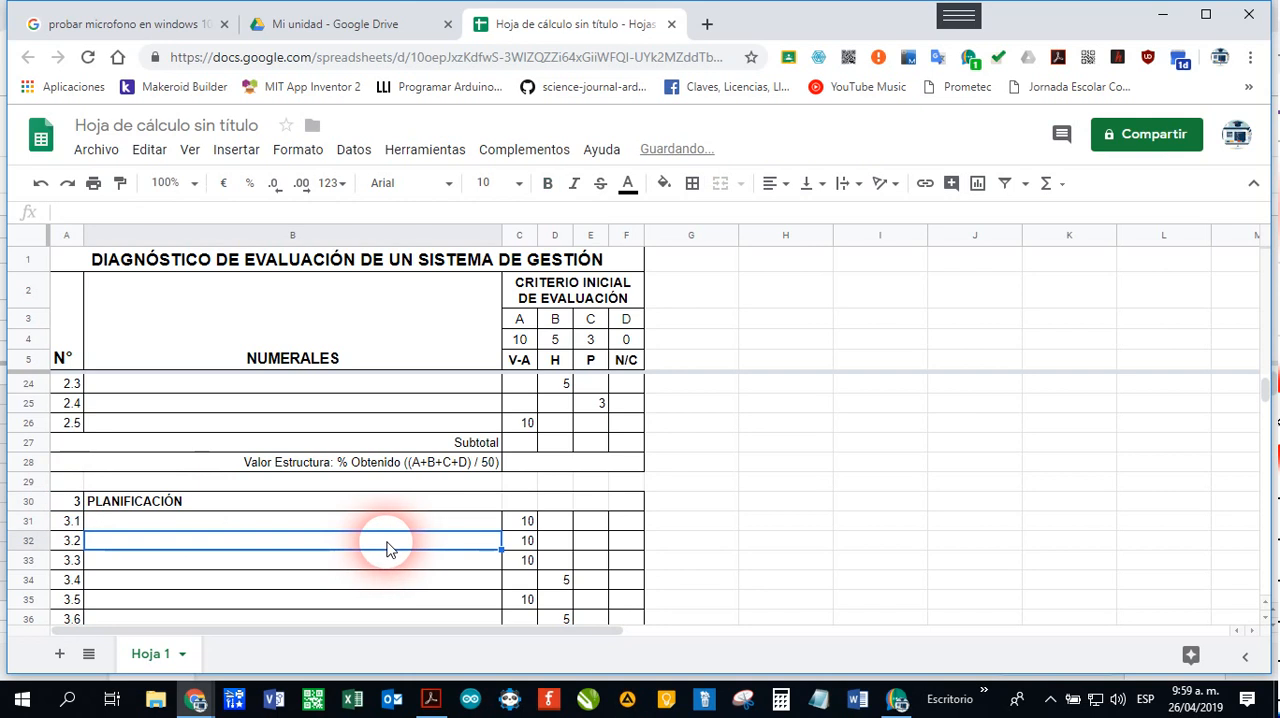
Step: Enter =SUMA(C22:C26) in the LIDERAZGO Subtotal cell C27 and copy the formula across to F27
scroll(388, 548, "up", 3)
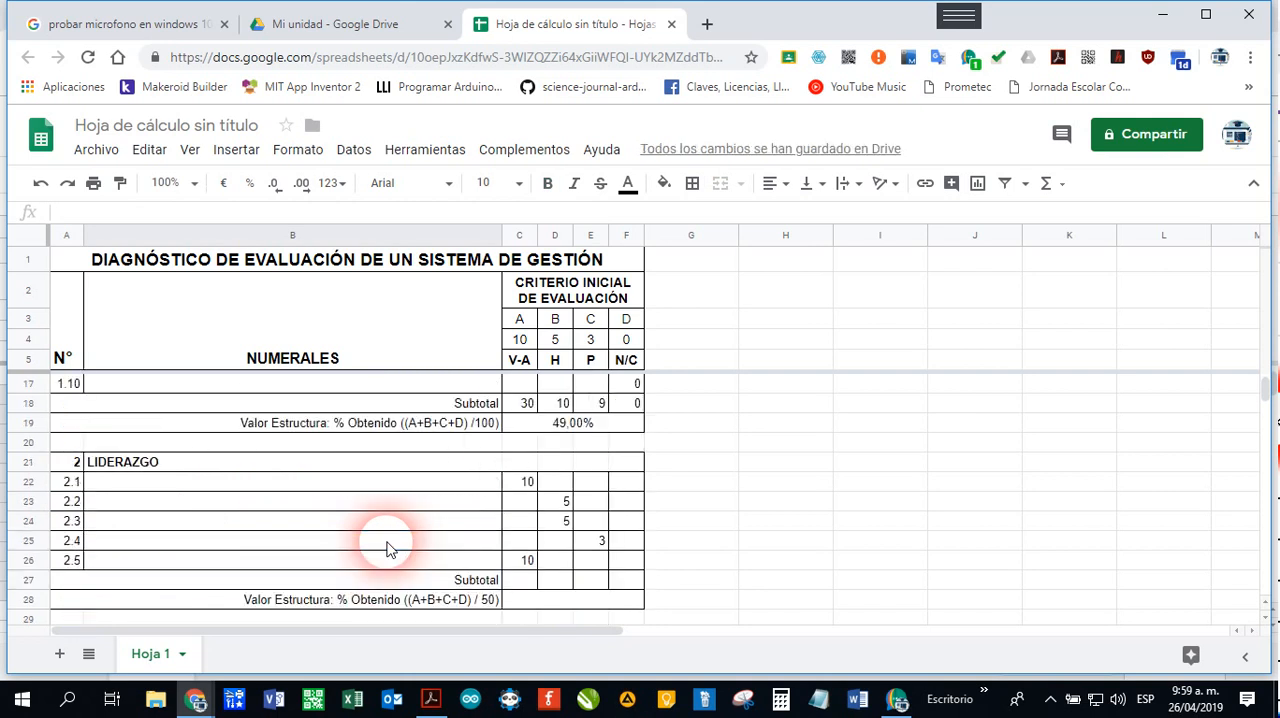
scroll(388, 548, "down", 1)
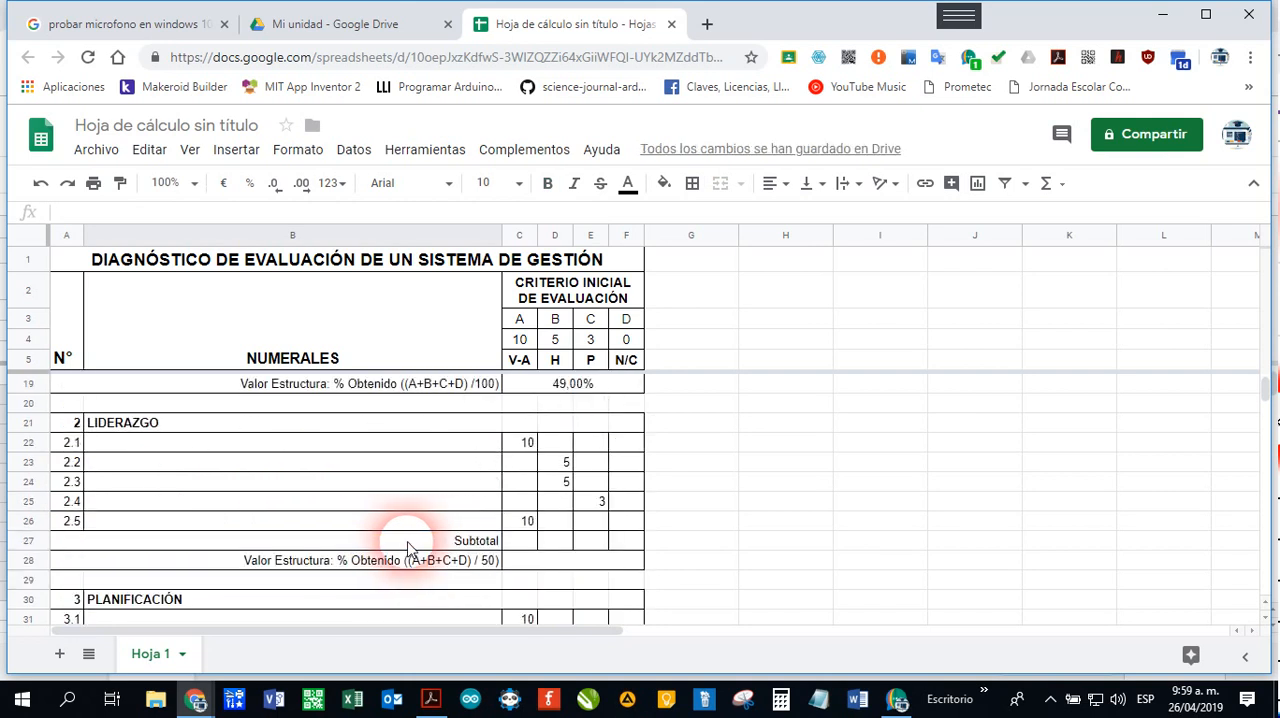
left_click(521, 545)
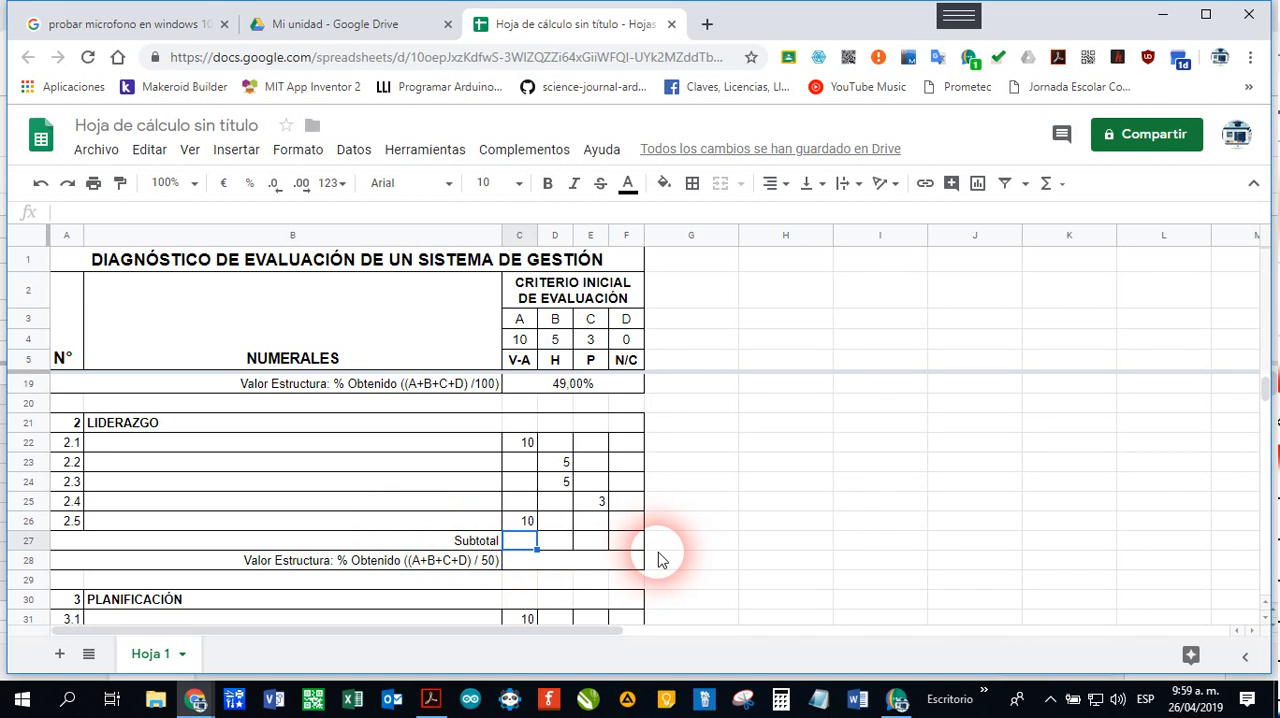
left_click(1045, 184)
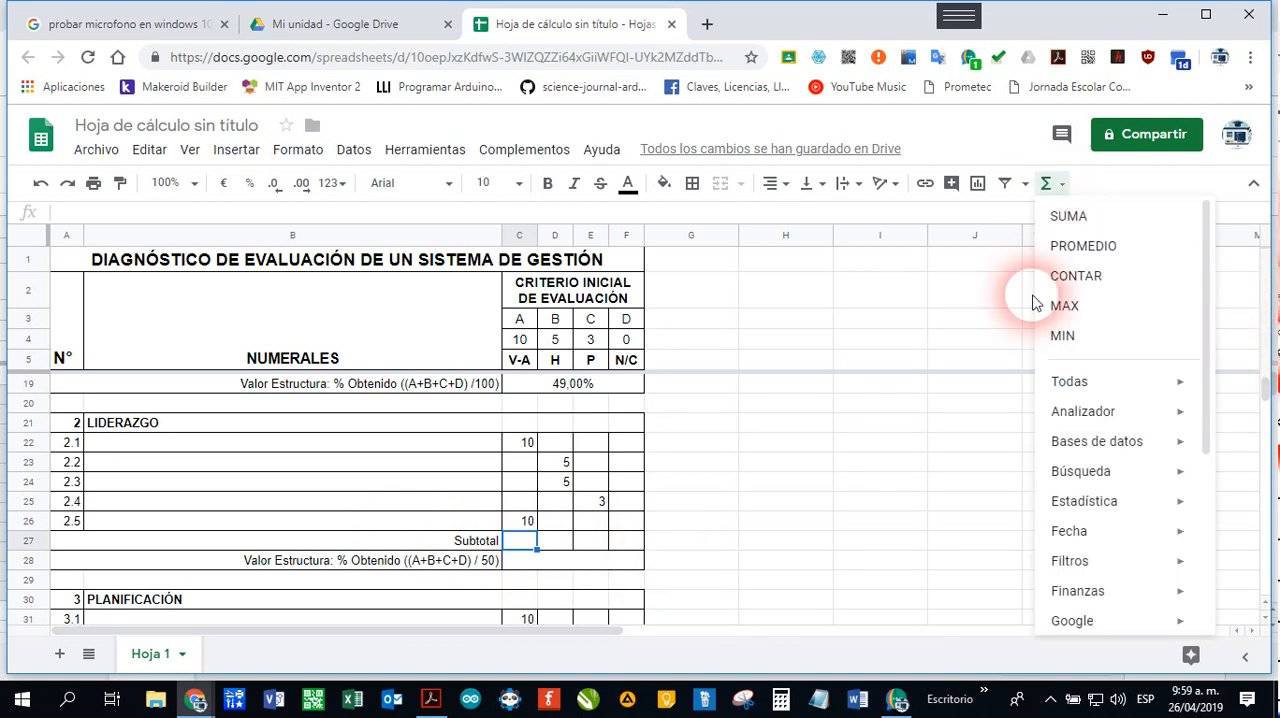
left_click(1066, 220)
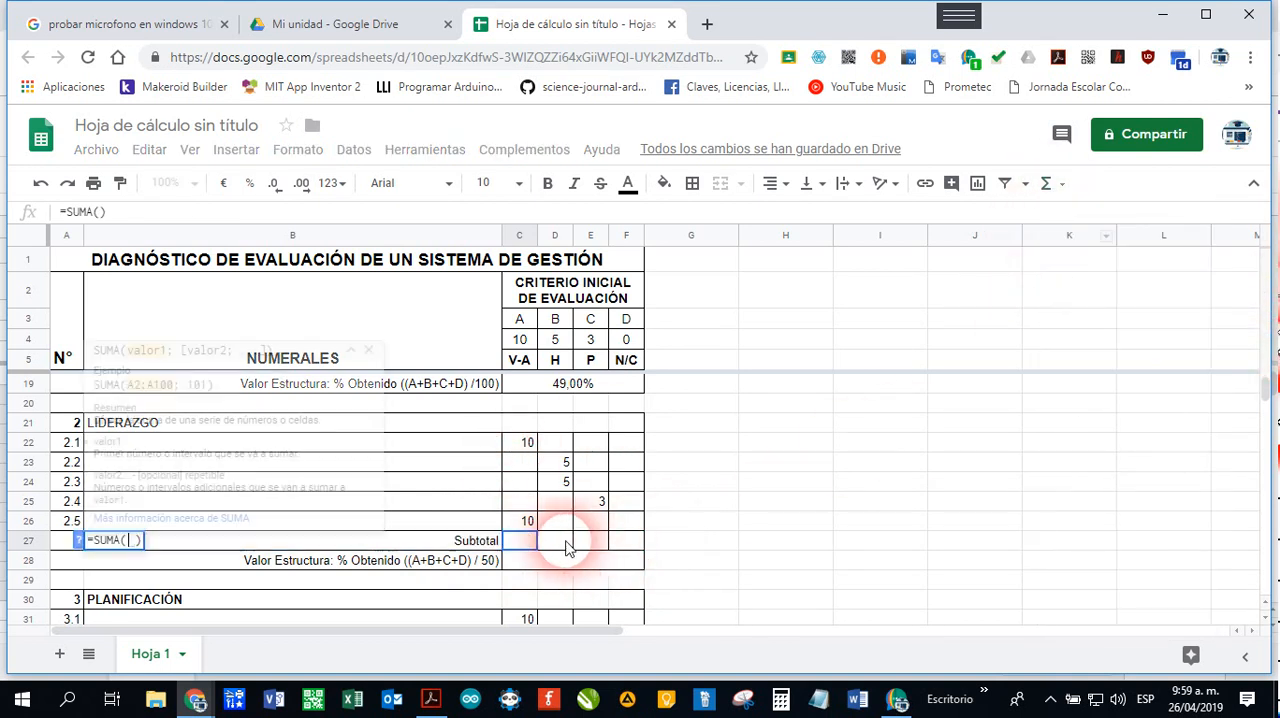
left_click_drag(527, 443, 522, 524)
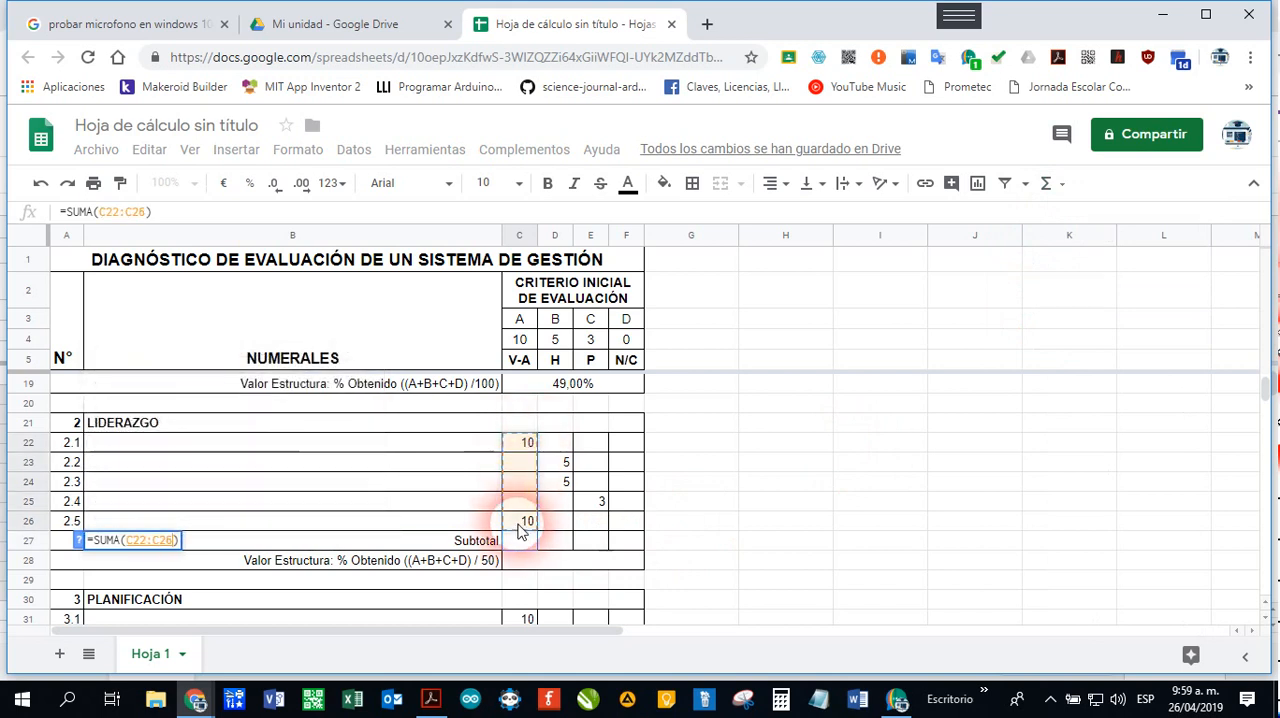
key("Return")
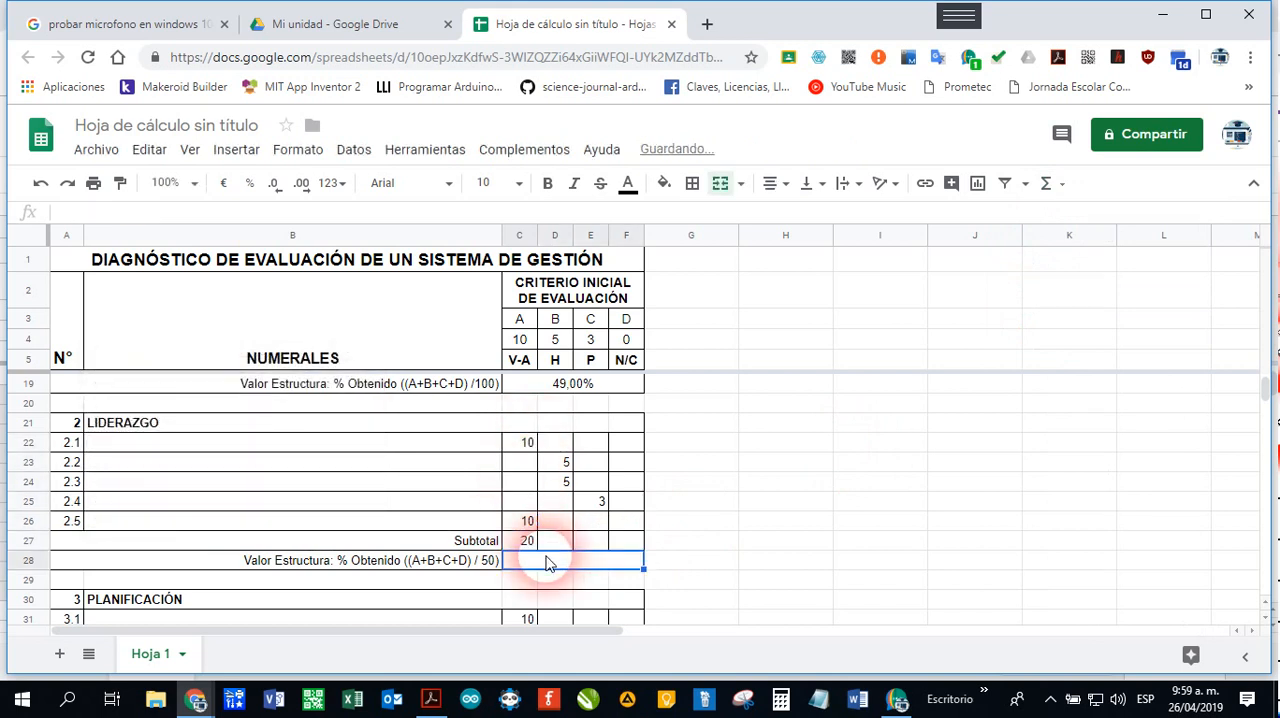
left_click(525, 542)
left_click_drag(538, 550, 636, 556)
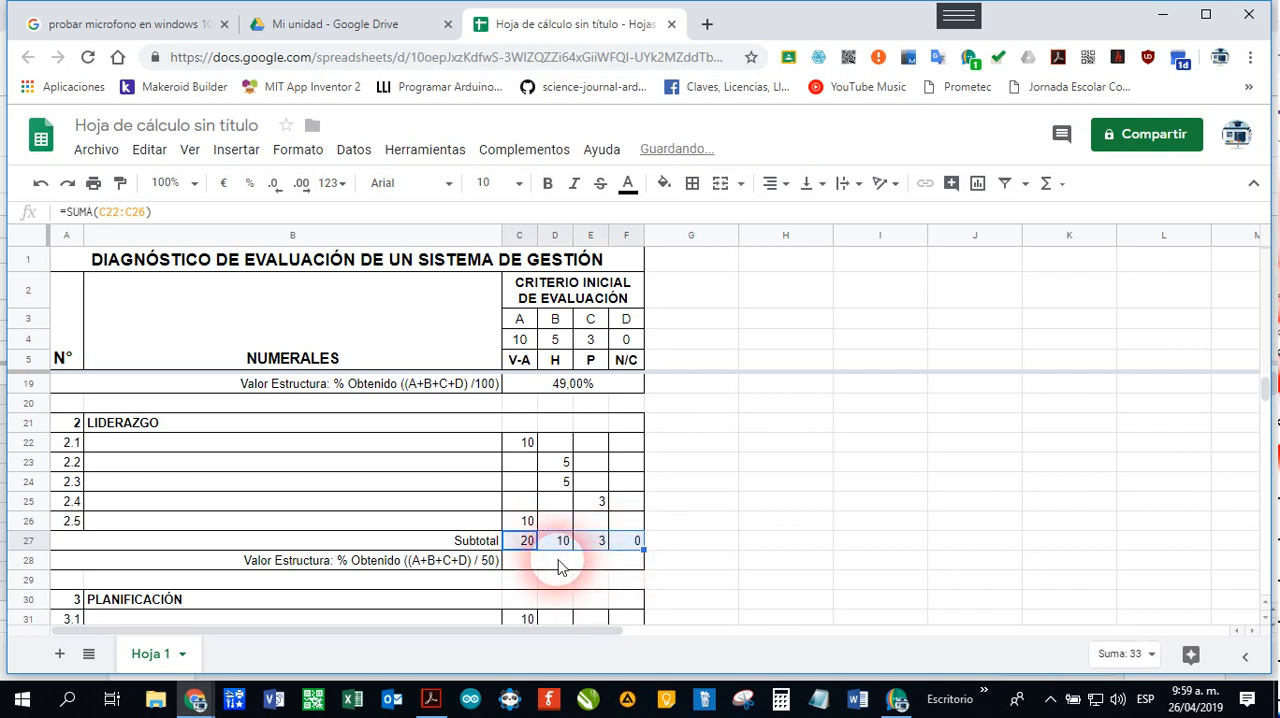
Step: Enter =SUMA(C27:F27)/50 in the LIDERAZGO Valor Estructura cell C28
left_click(557, 561)
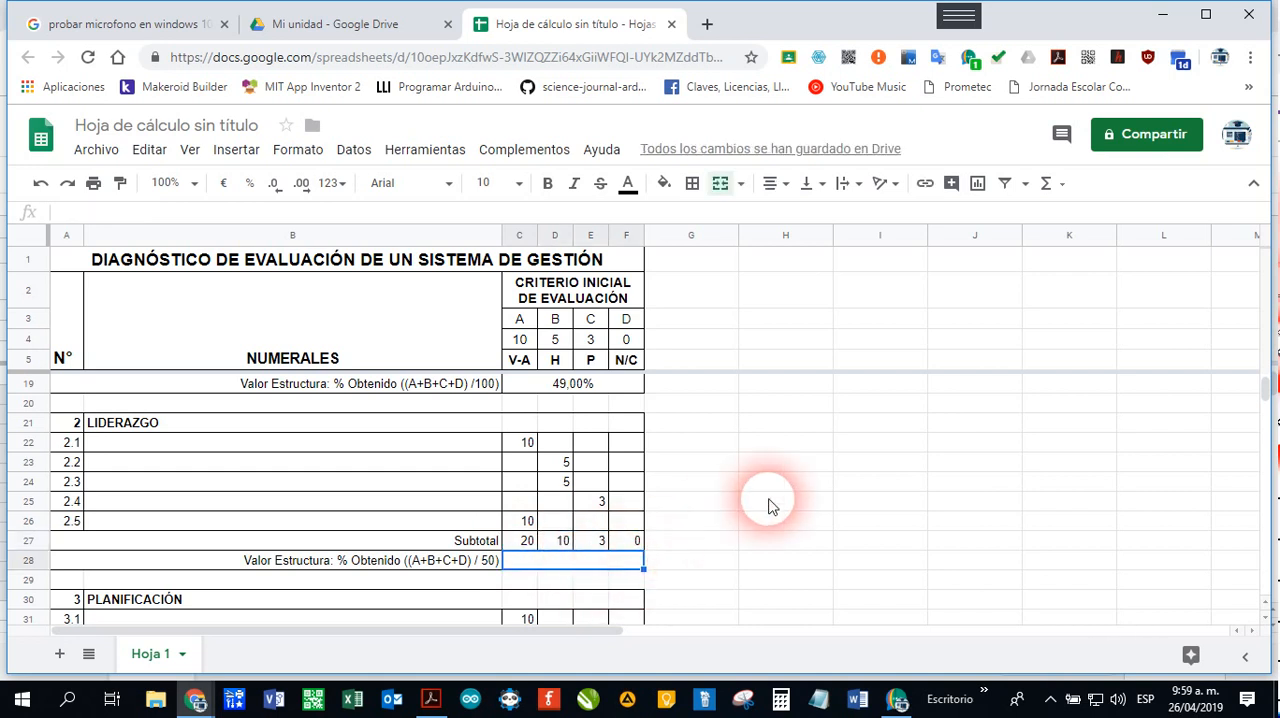
type("=SUMA(")
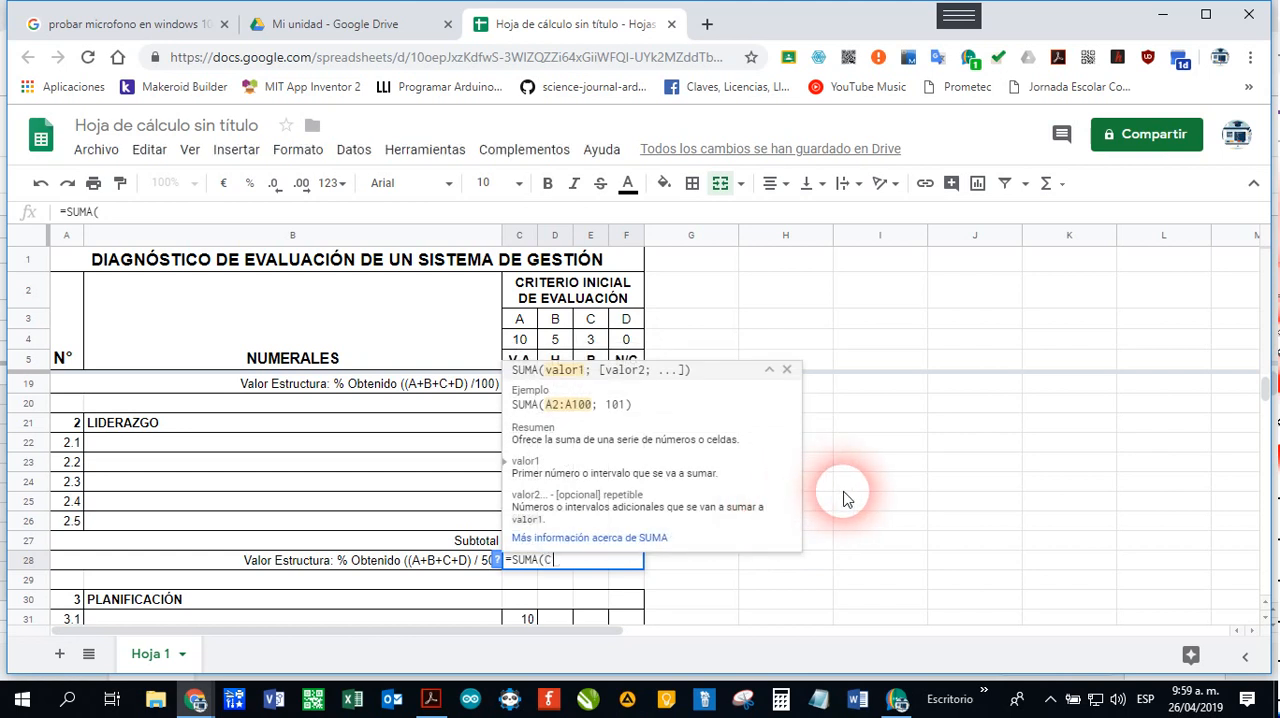
type("C27:")
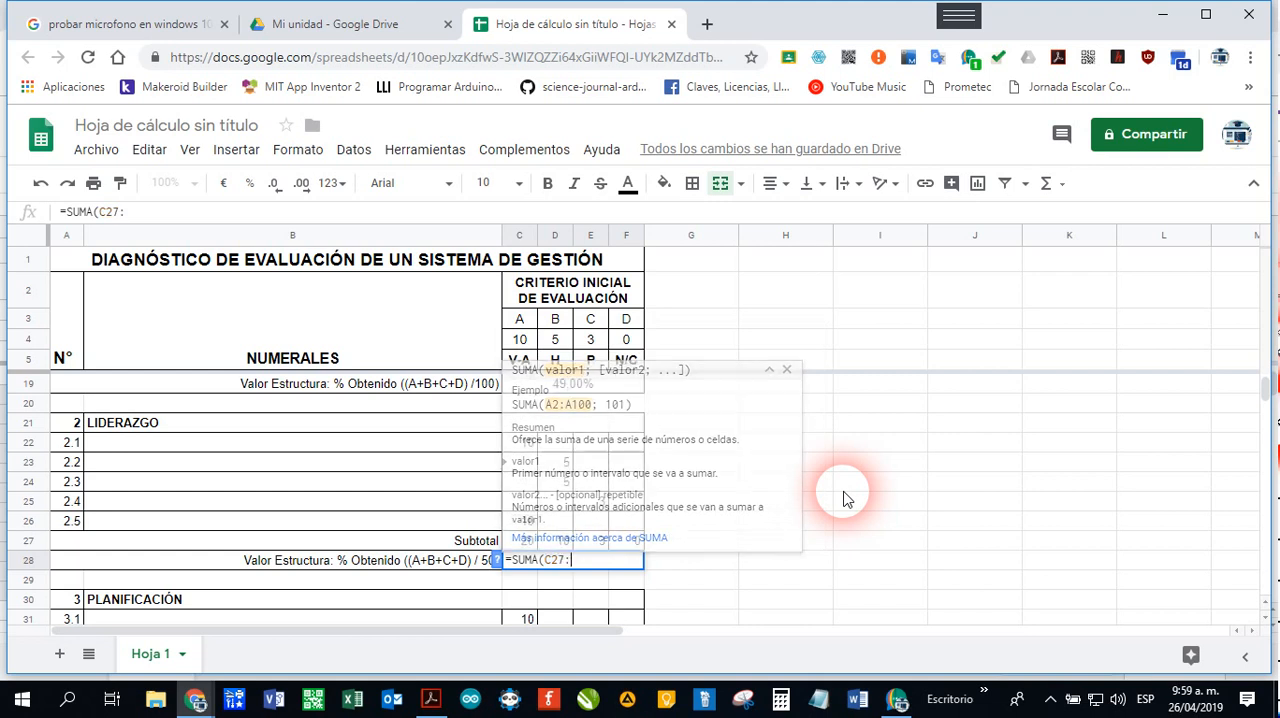
type("F27)")
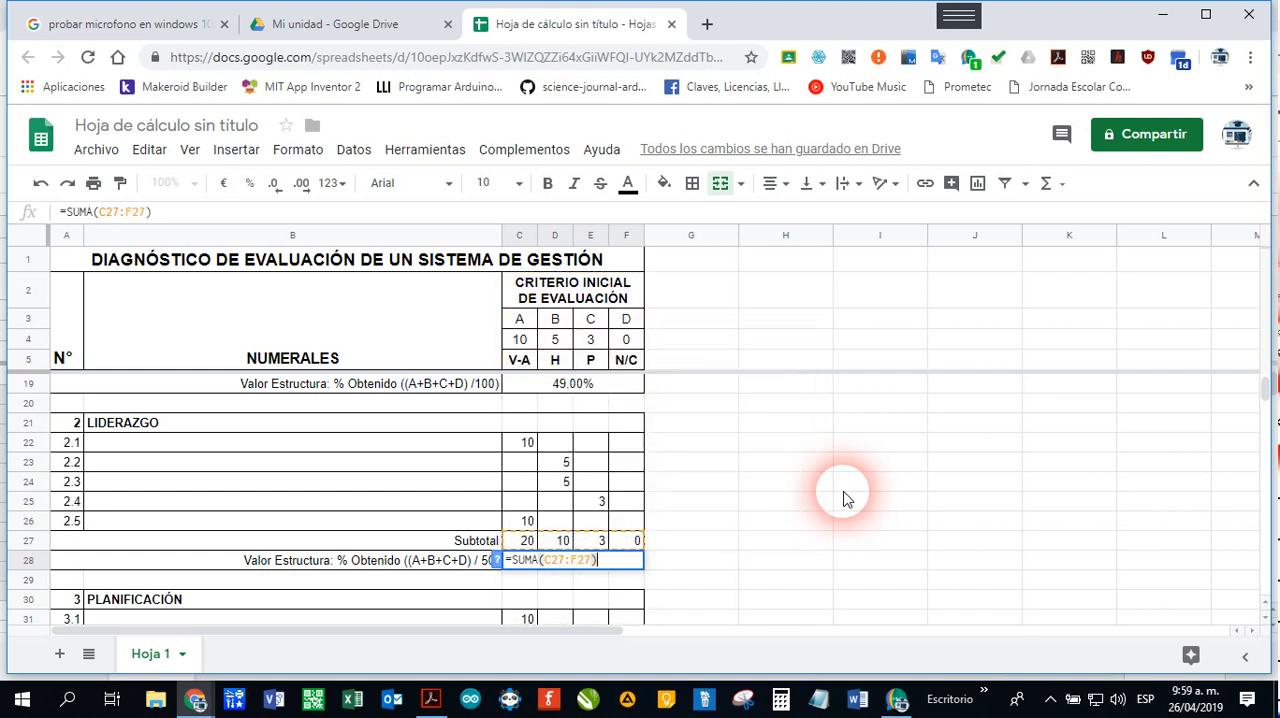
type("/")
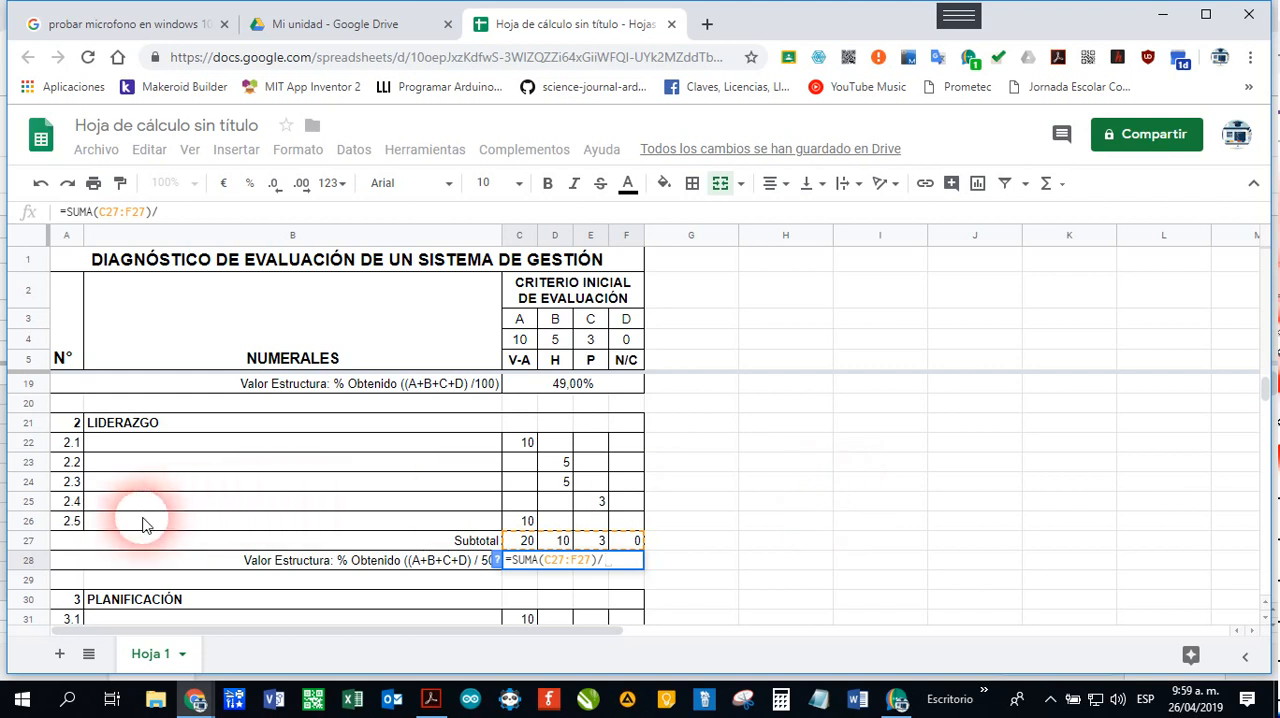
type("50")
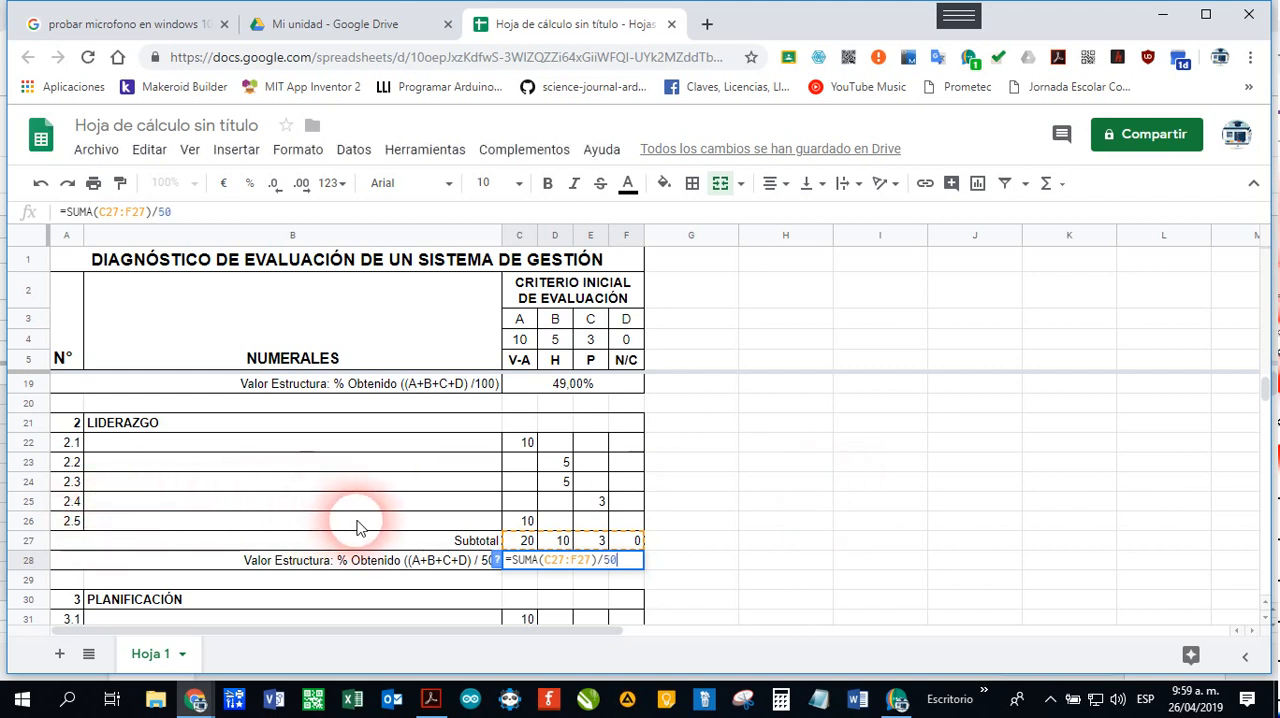
key("Return")
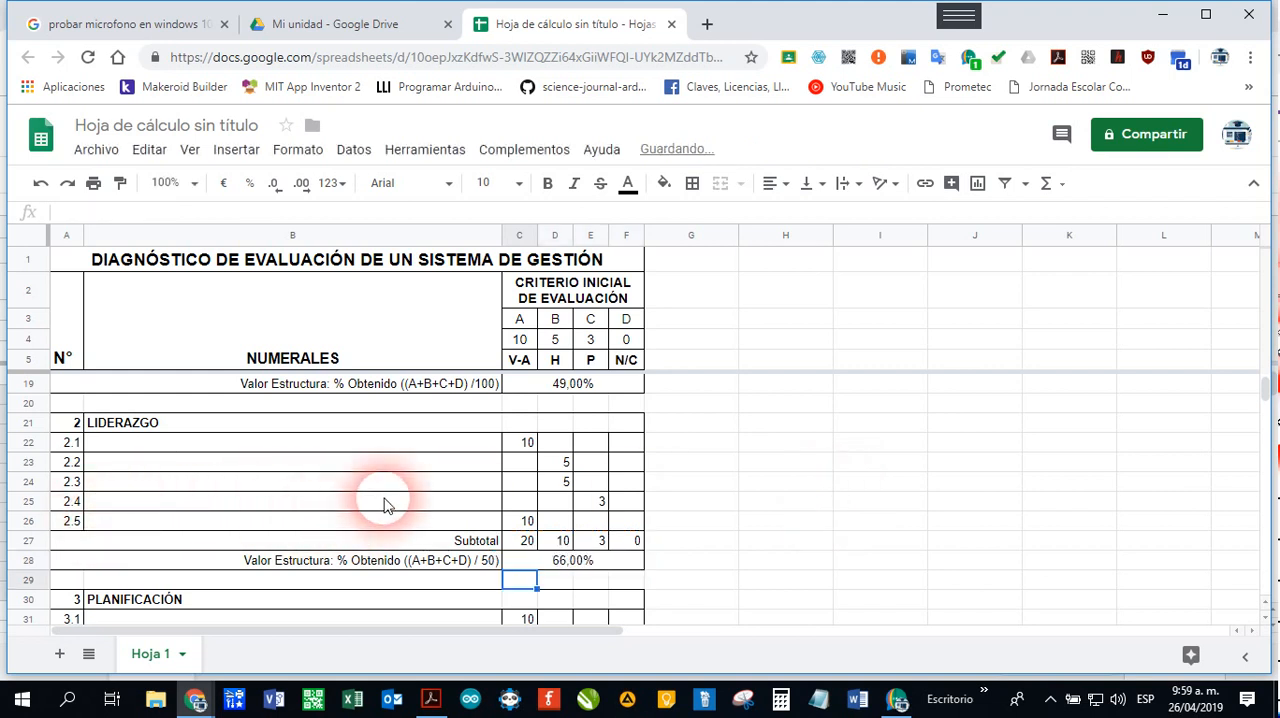
Step: Review the scores, subtotals and Valor Estructura percentages of the three sections, from CONTEXTO DE LA ORGANIZACIÓN through PLANIFICACIÓN
scroll(705, 467, "down", 3)
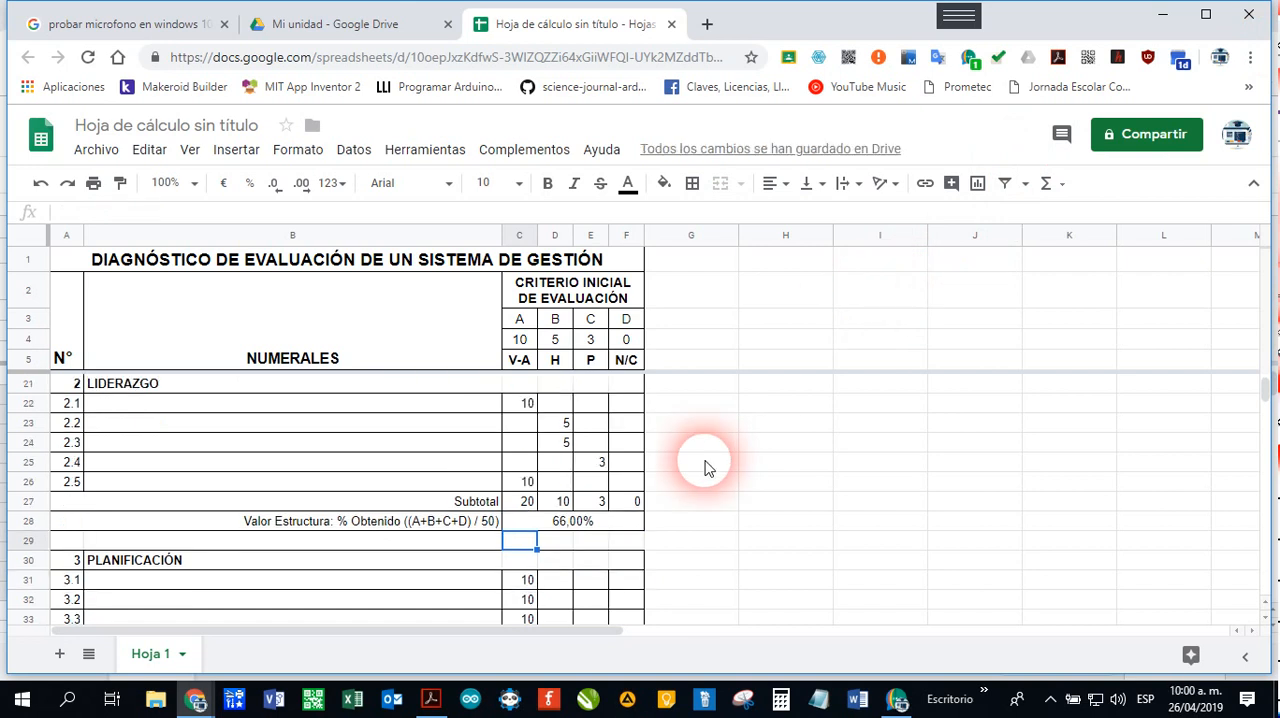
scroll(705, 467, "down", 2)
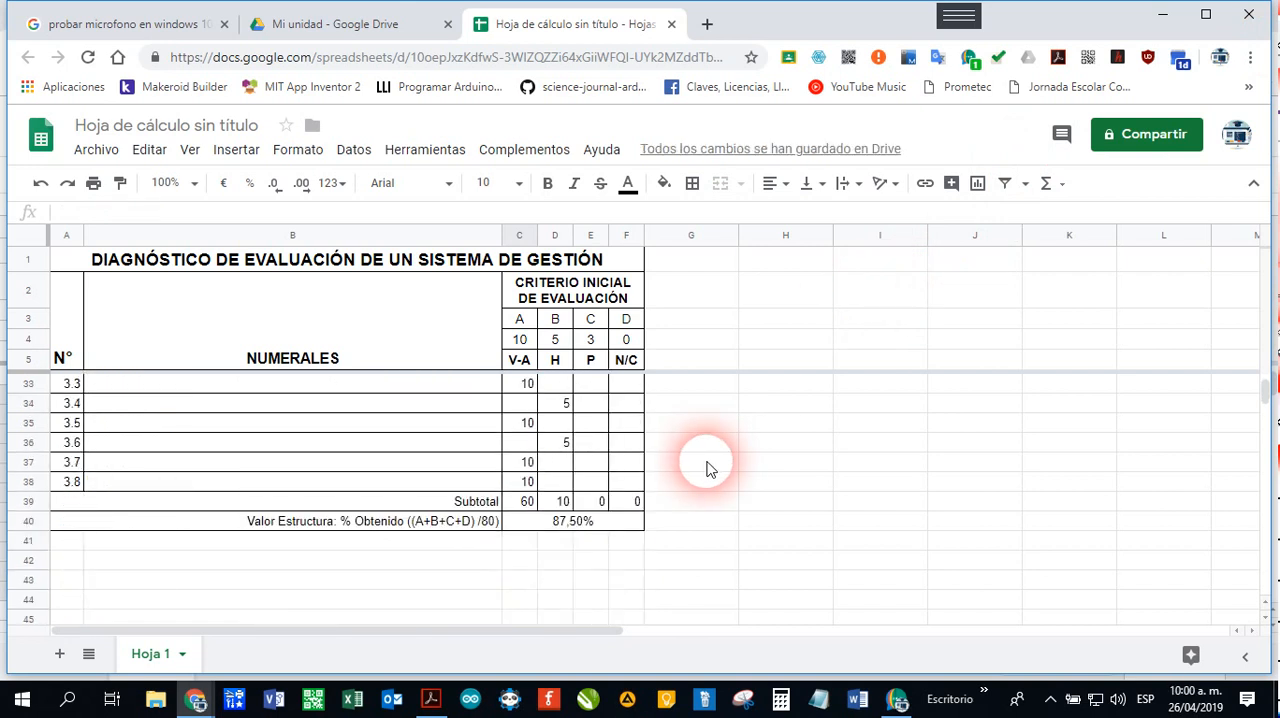
scroll(705, 467, "up", 8)
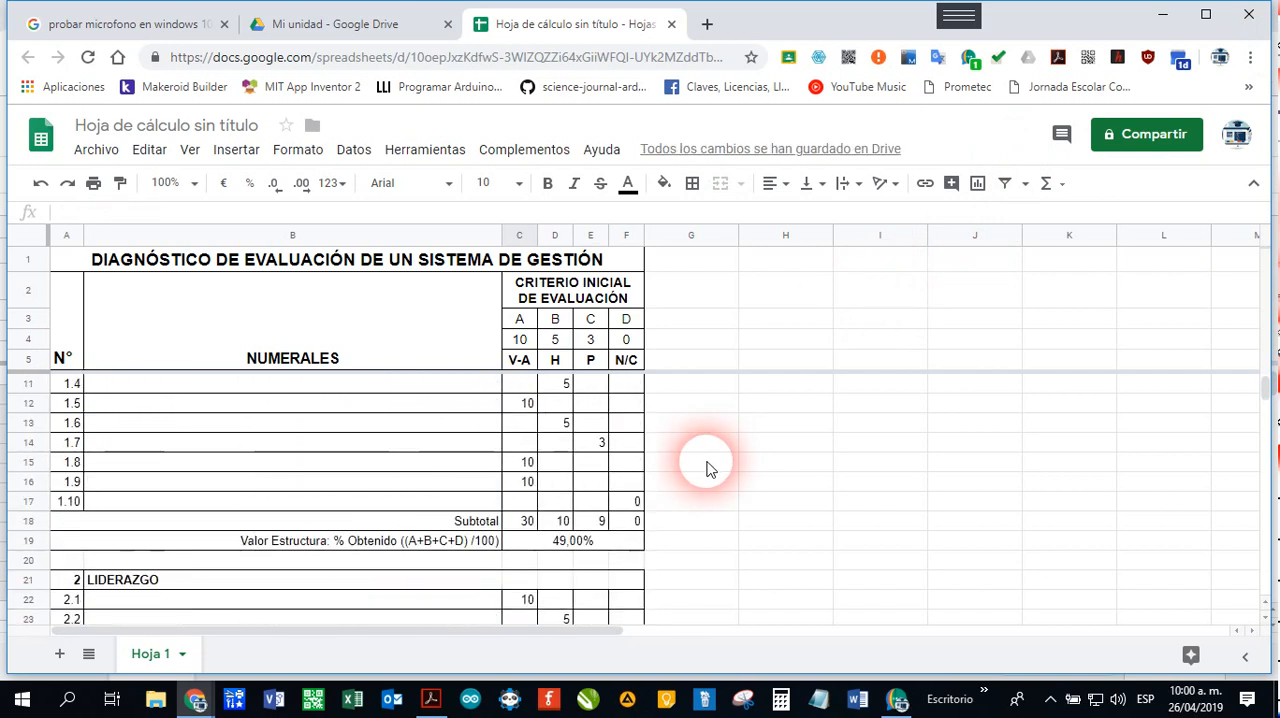
scroll(705, 467, "up", 2)
scroll(705, 467, "down", 4)
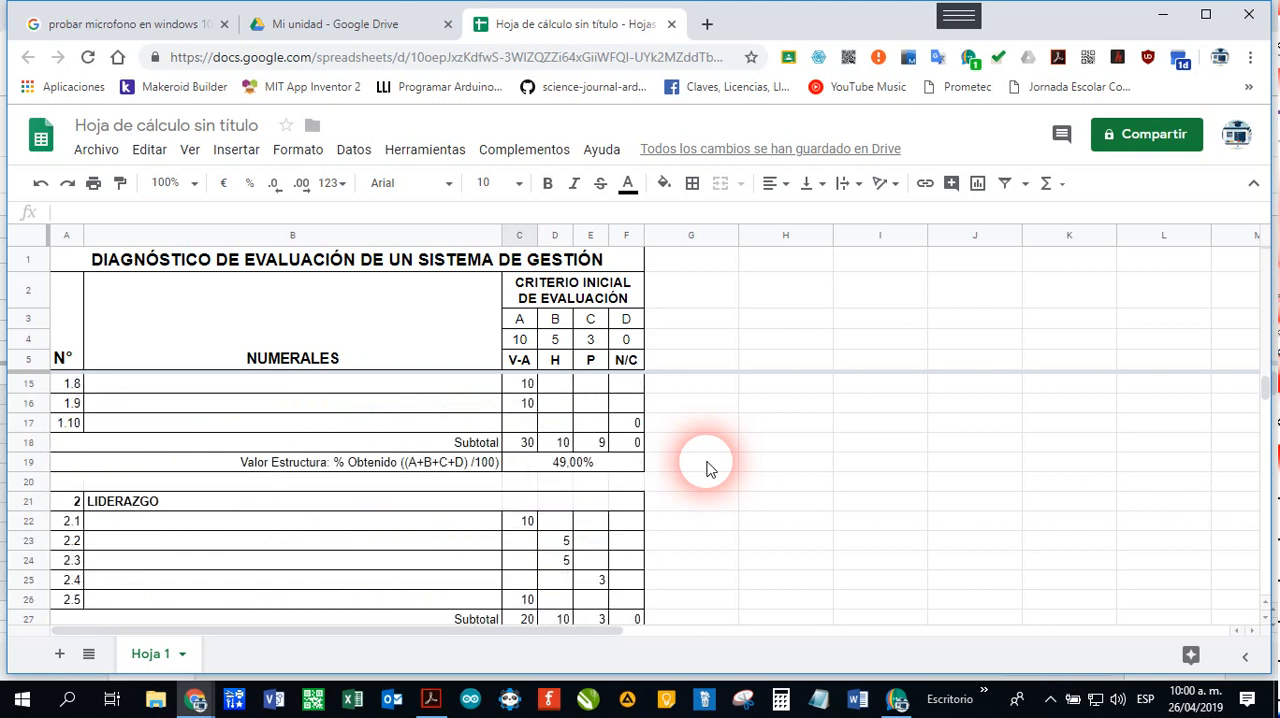
scroll(706, 468, "down", 3)
scroll(710, 467, "up", 3)
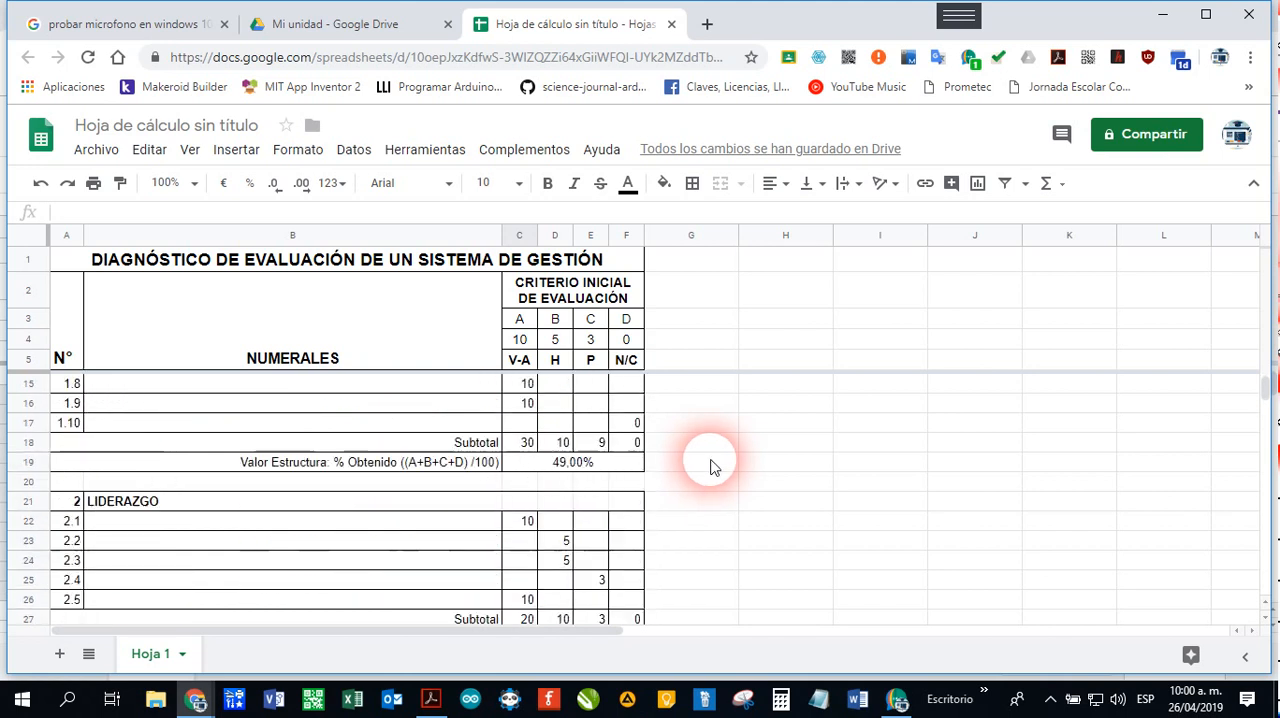
scroll(710, 467, "up", 2)
scroll(710, 467, "down", 1)
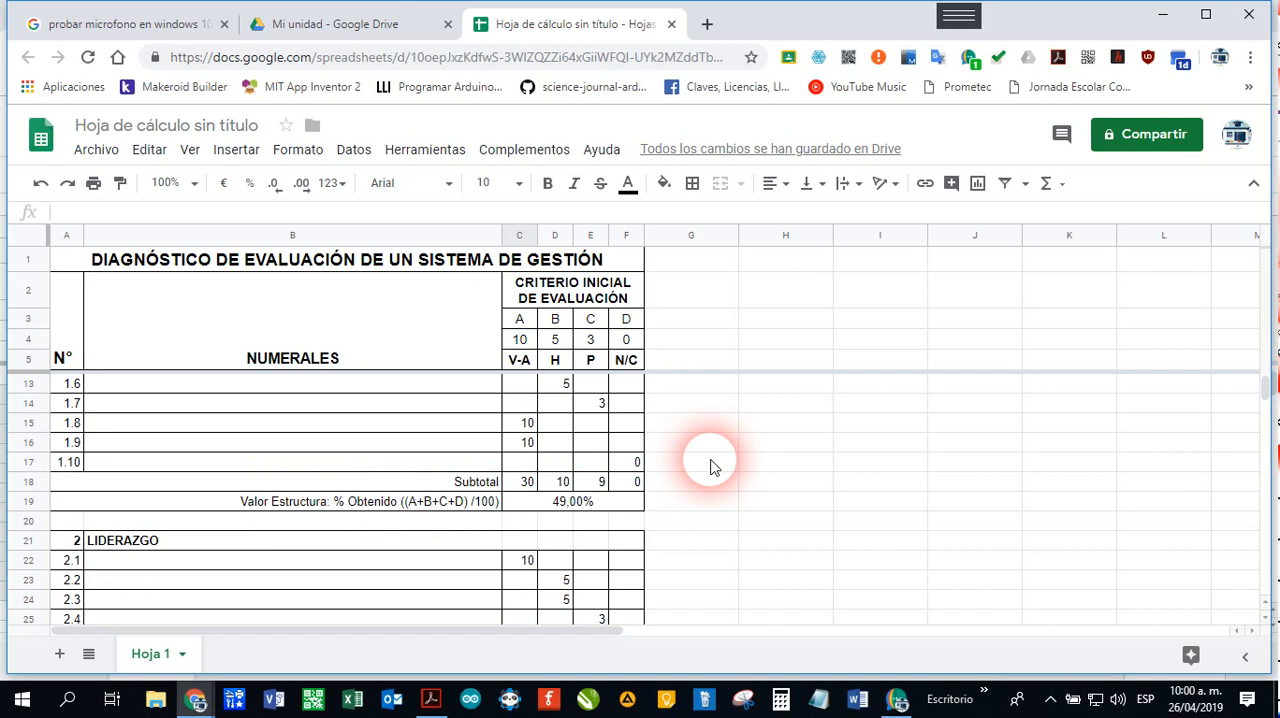
scroll(710, 467, "down", 1)
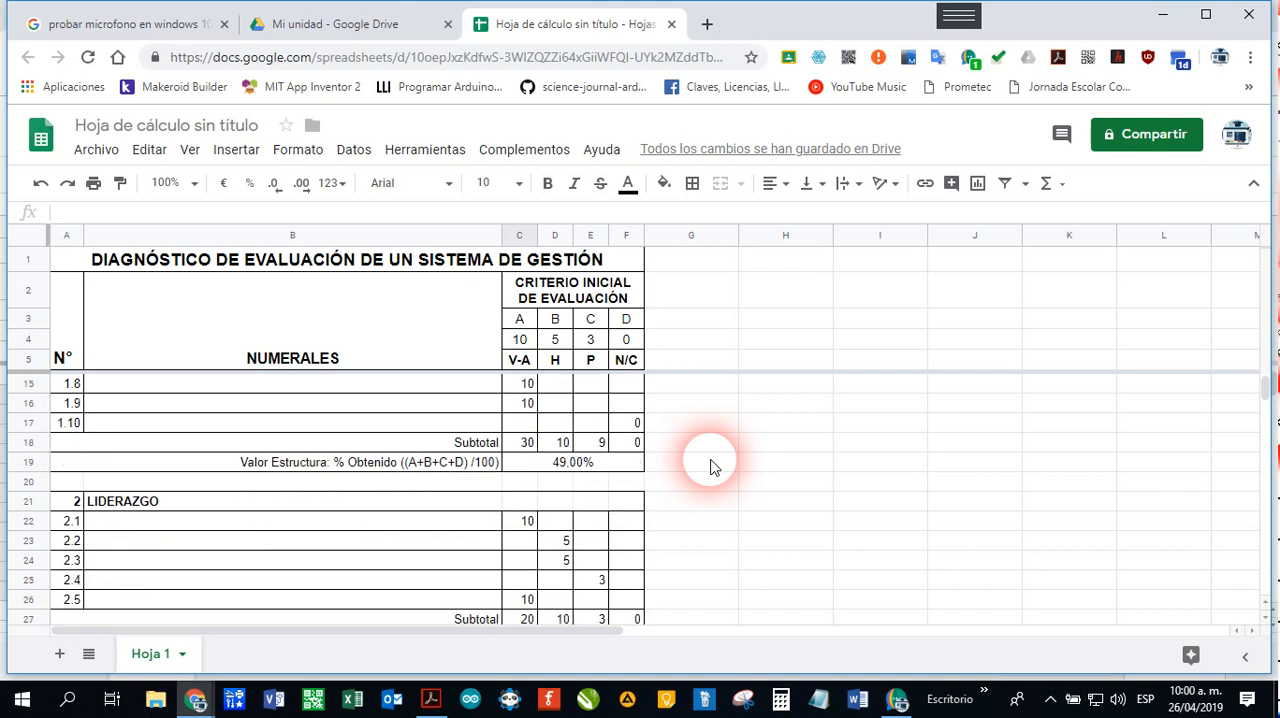
scroll(689, 488, "down", 1)
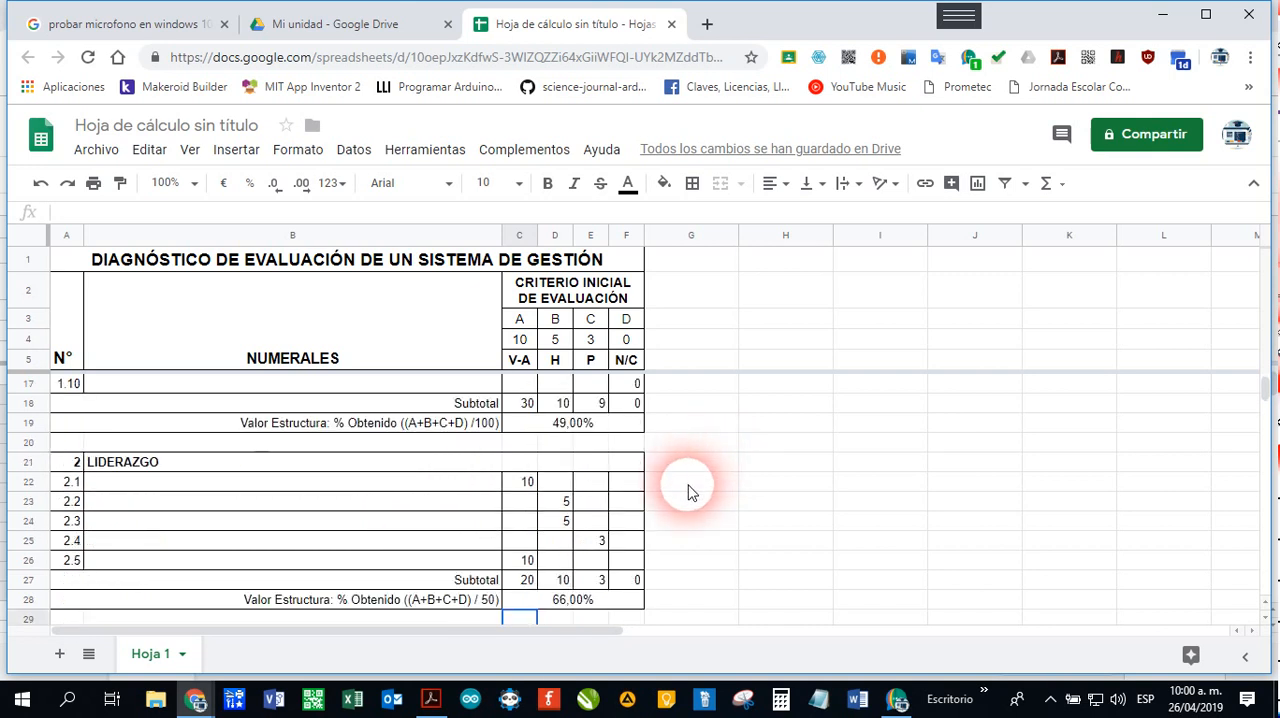
scroll(689, 490, "down", 1)
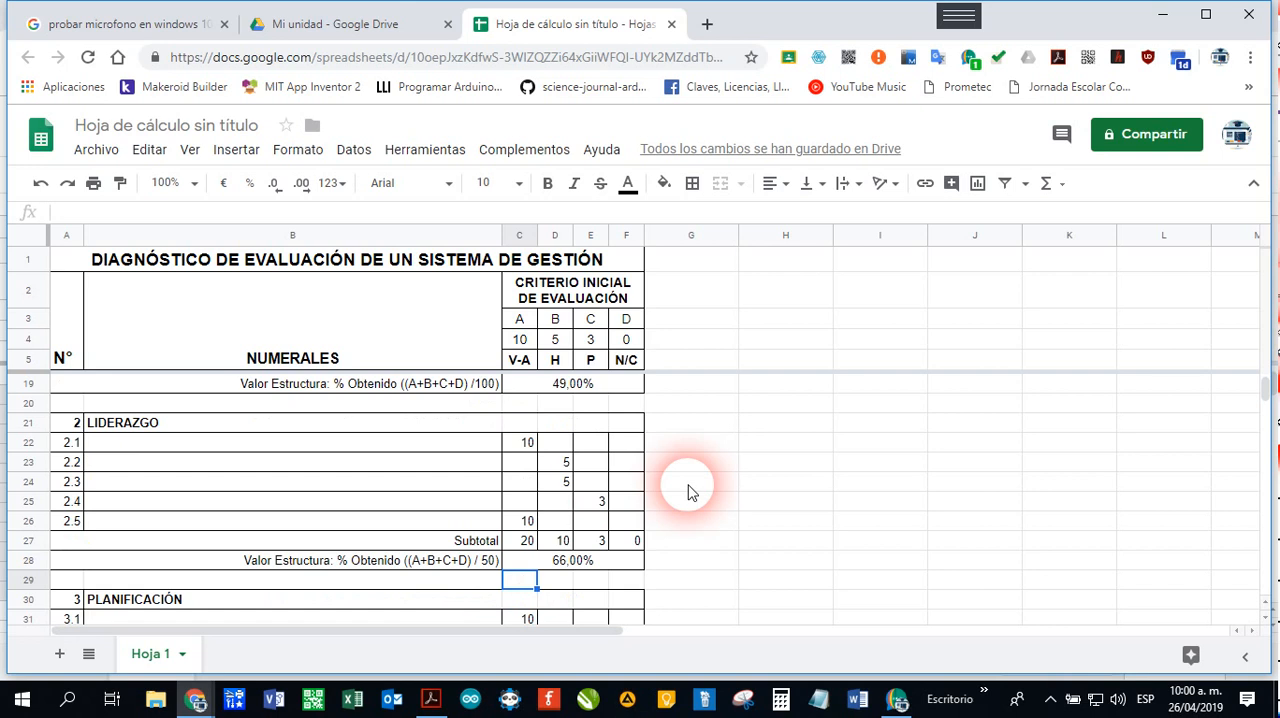
scroll(689, 490, "down", 1)
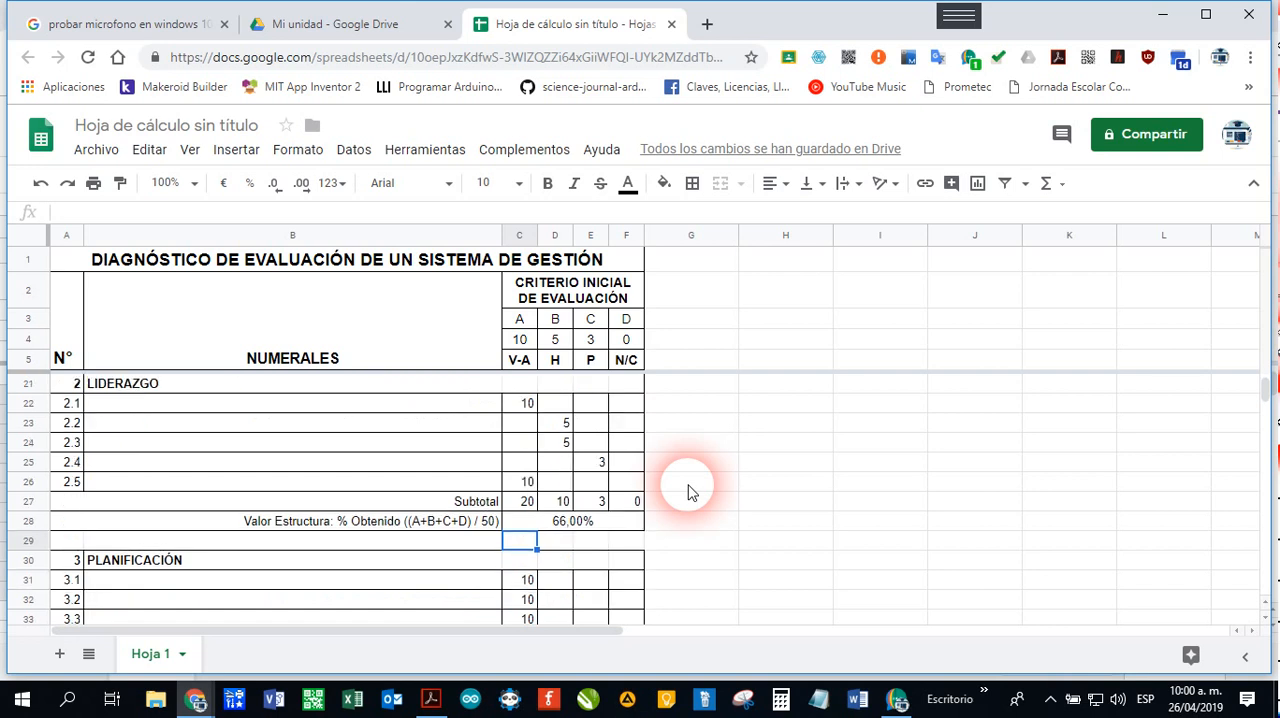
scroll(688, 492, "down", 5)
scroll(688, 494, "up", 1)
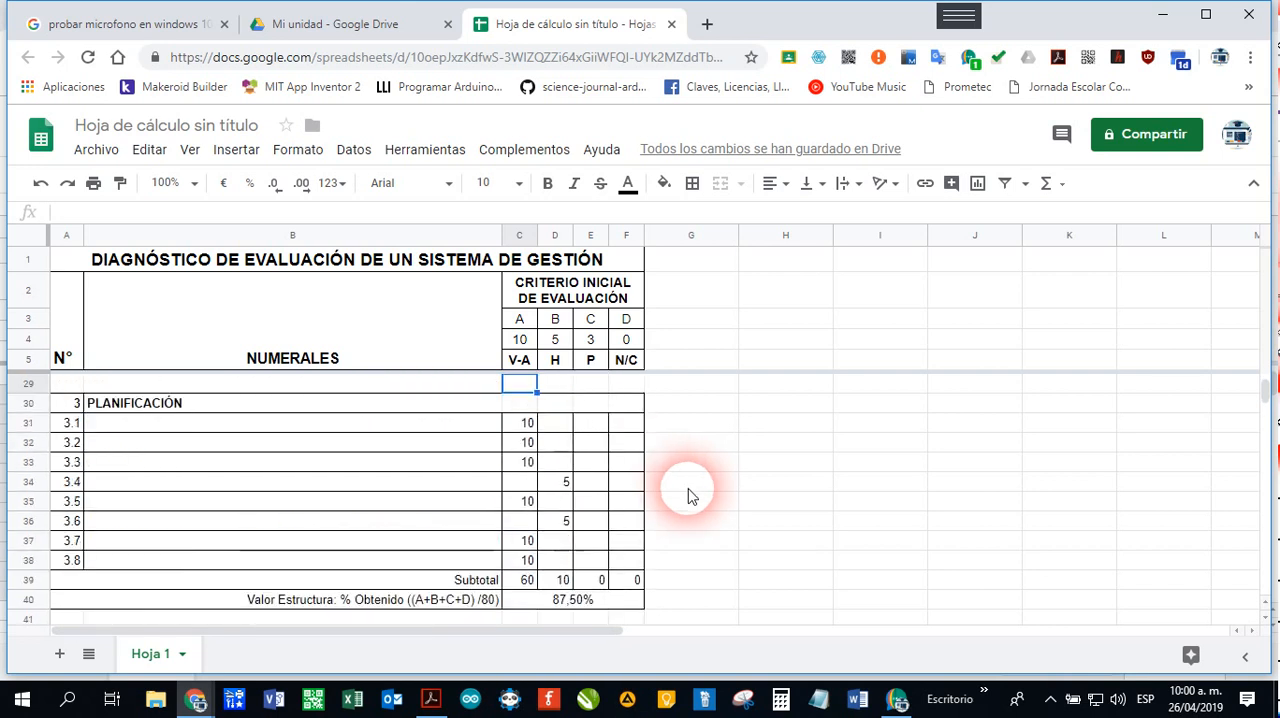
scroll(688, 494, "down", 1)
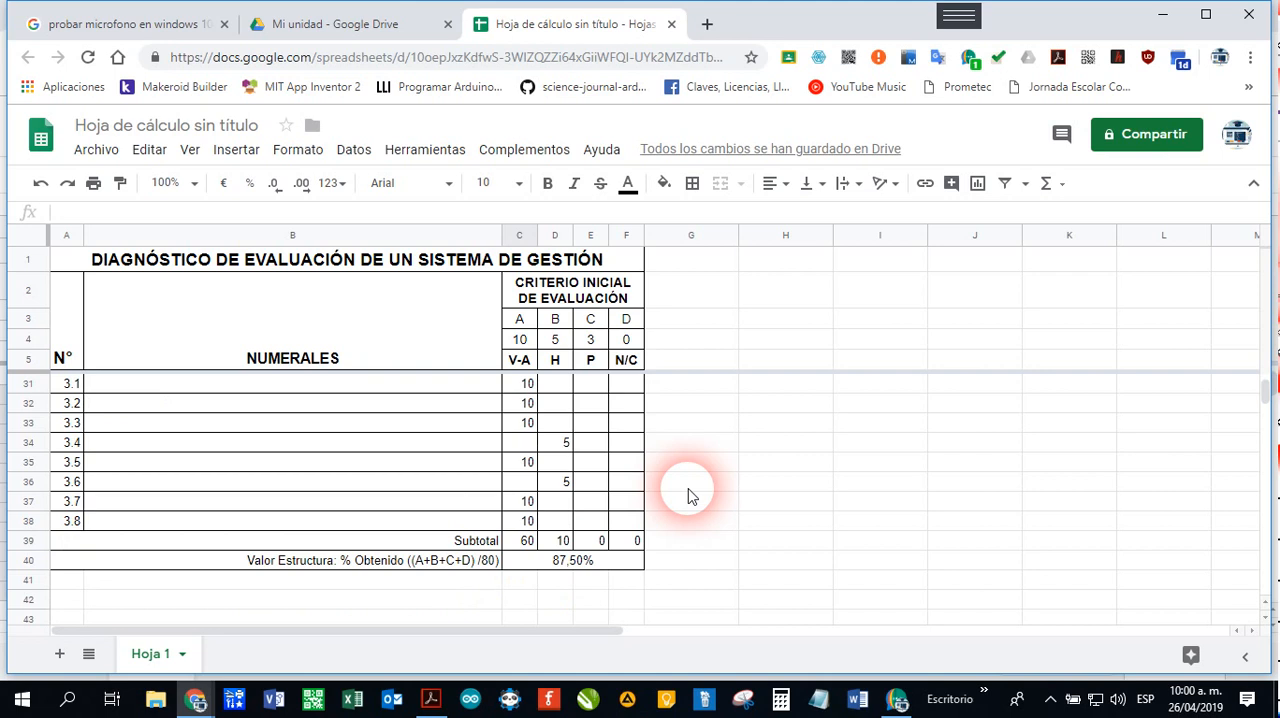
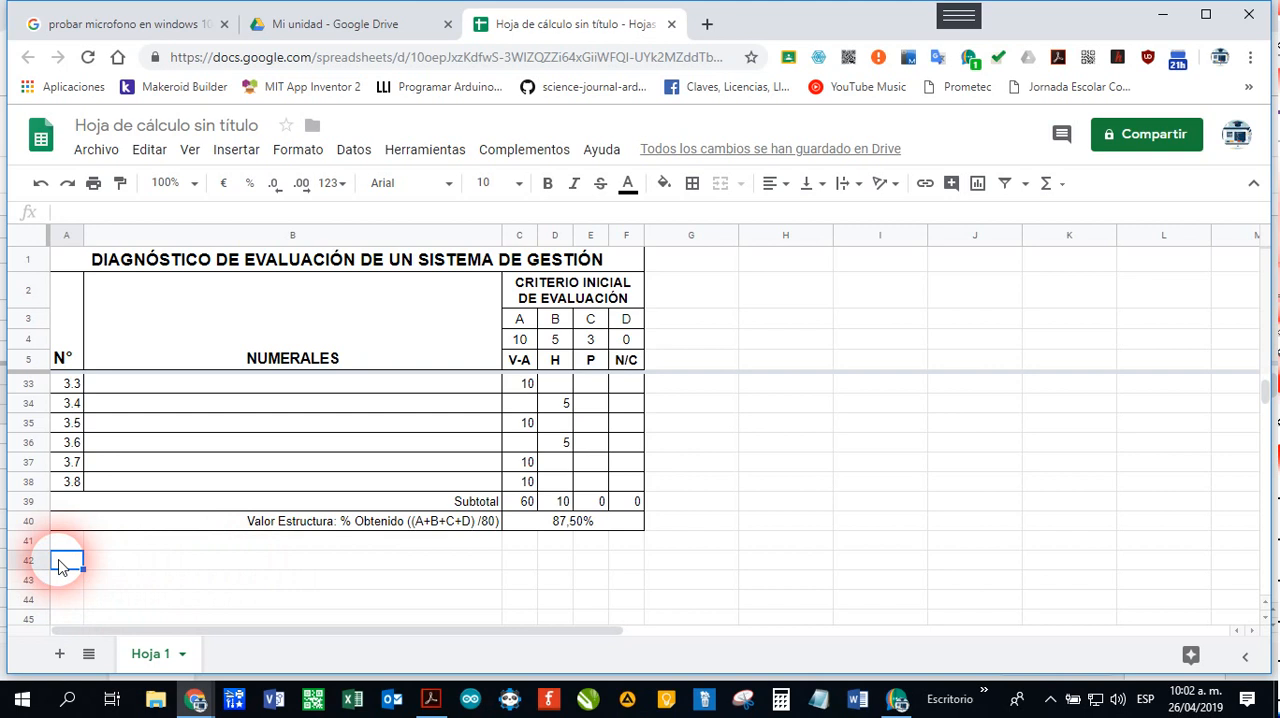
Step: Merge cells A42:F42 below the PLANIFICACIÓN section and format them centred, bold, at font size 14
left_click_drag(58, 567, 640, 562)
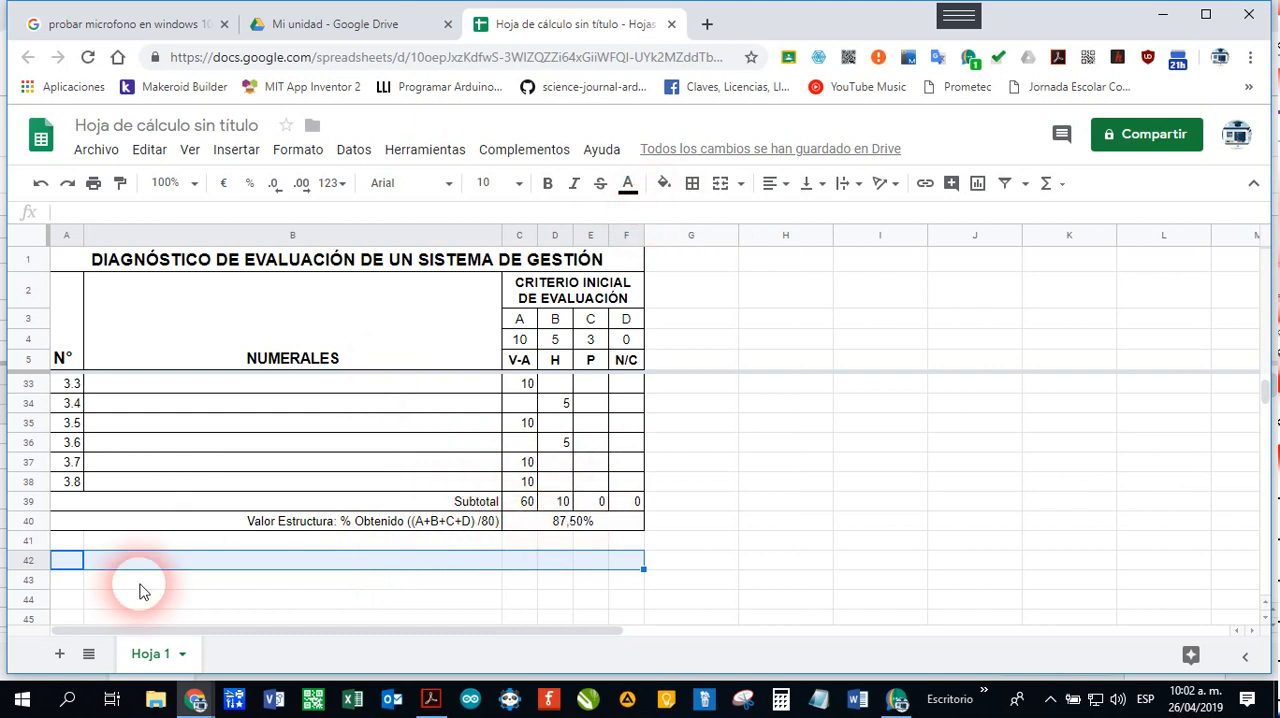
left_click(721, 184)
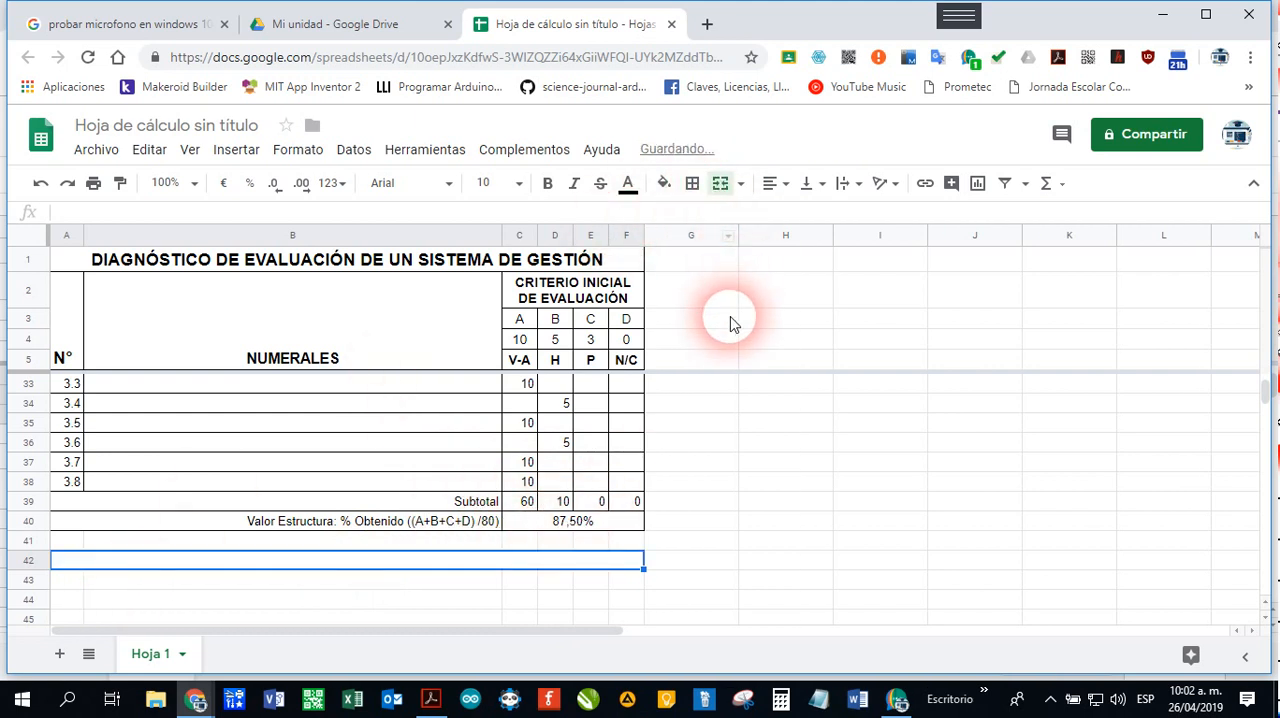
left_click(795, 185)
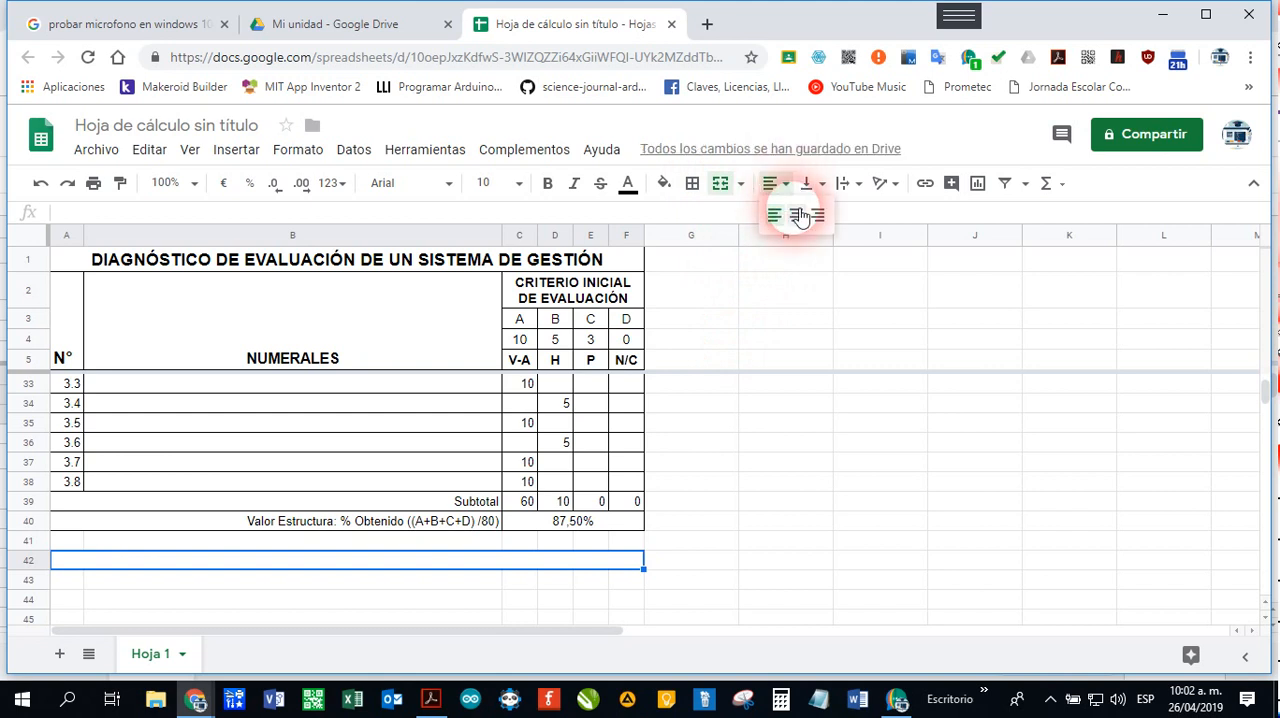
left_click(794, 214)
left_click(552, 190)
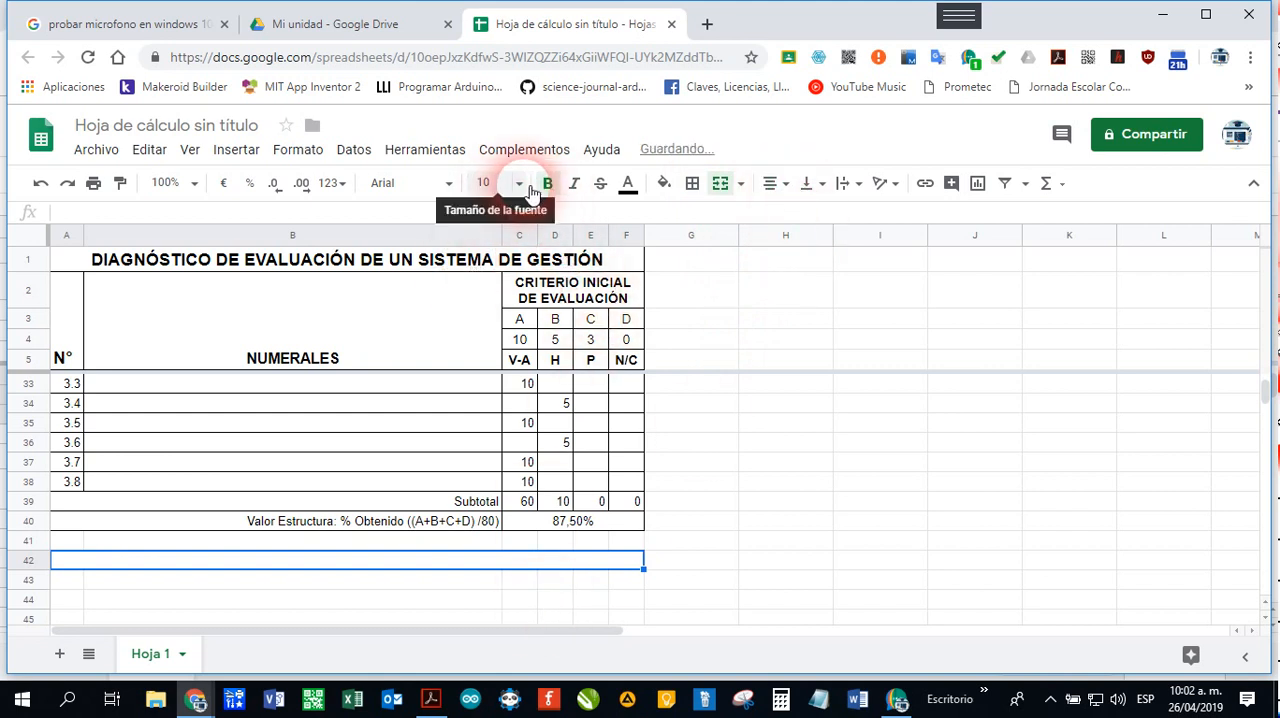
left_click(519, 186)
left_click(489, 425)
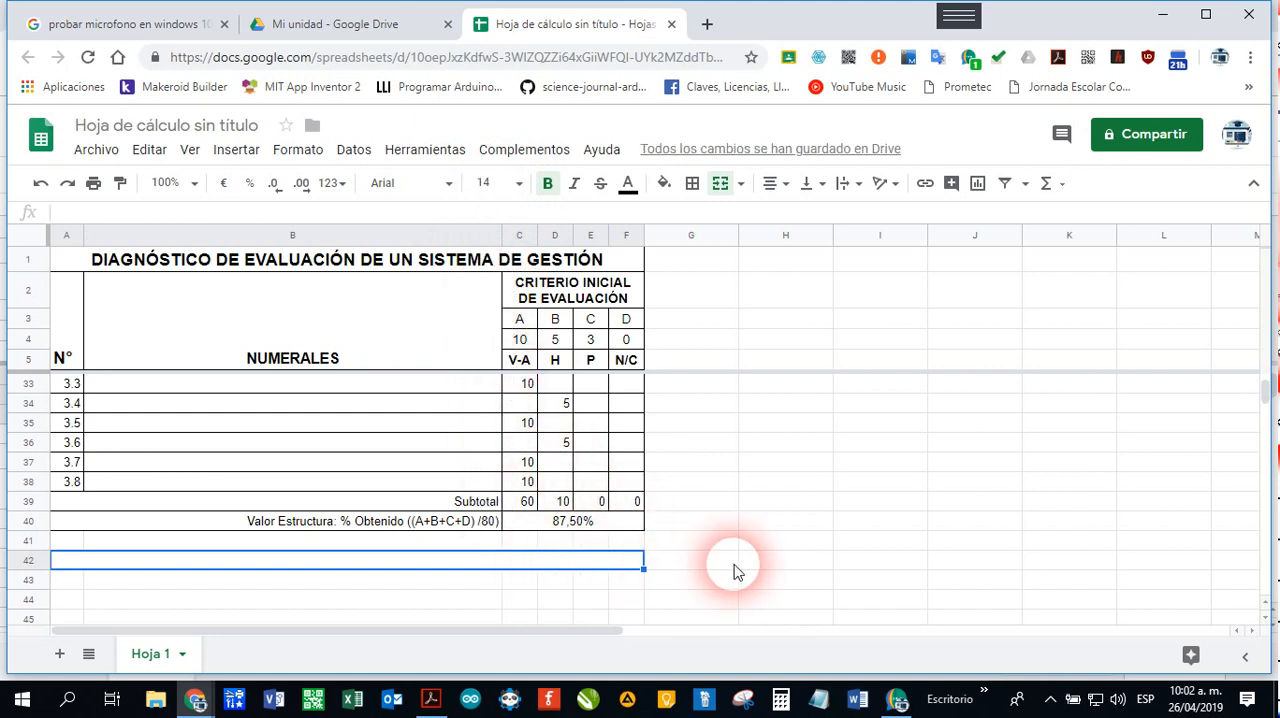
Step: Enter the title RESULTADOS DE LA GESTIÓN in the merged row 42
type("RESUL")
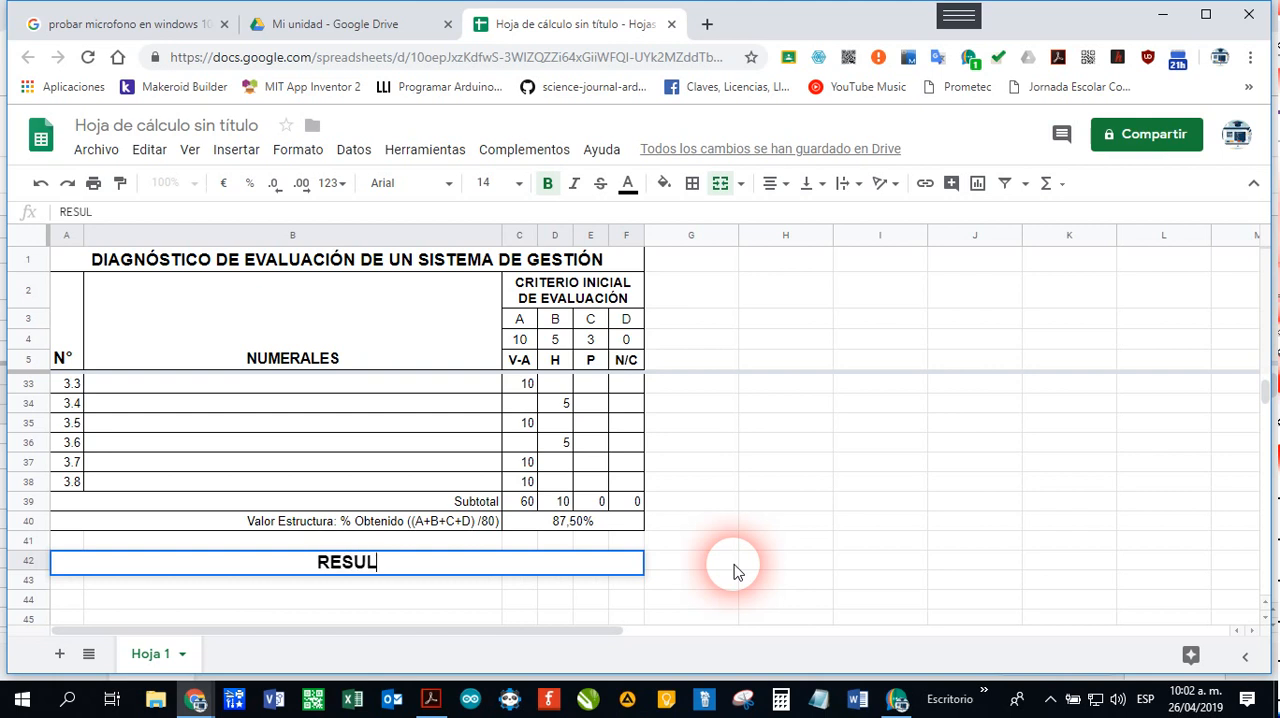
type("TADOS DE LA GESTI")
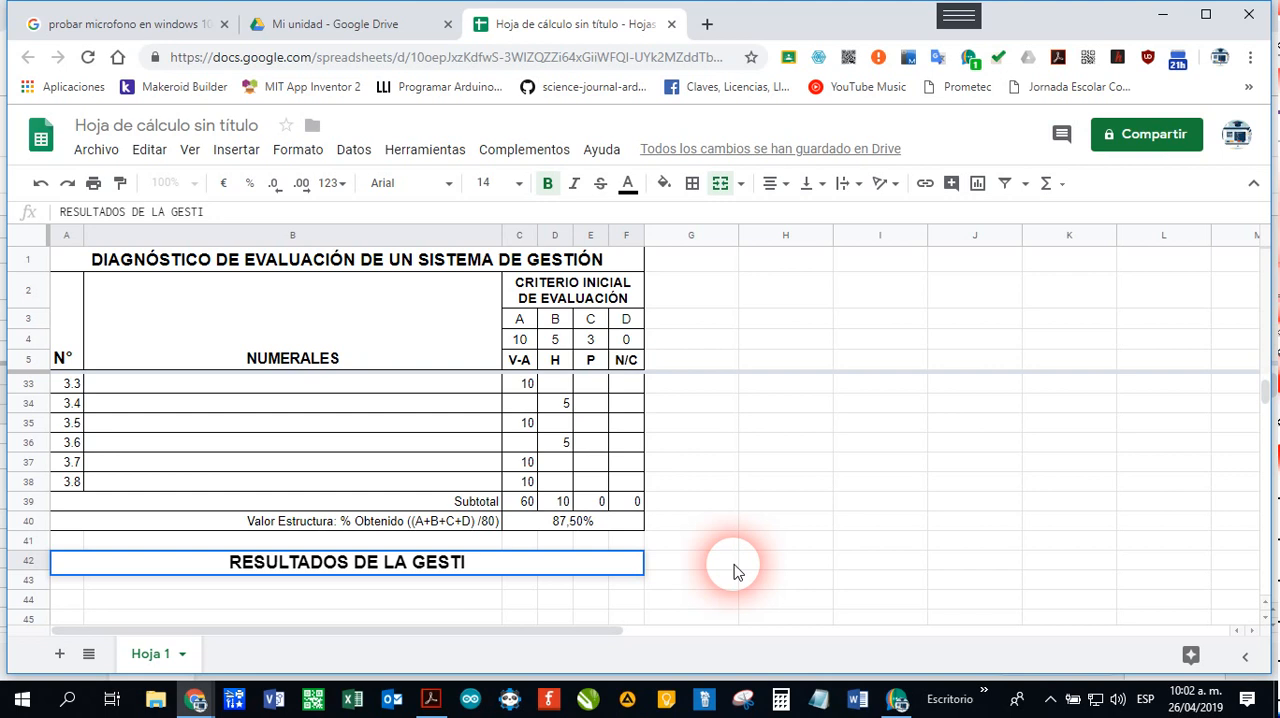
type("ÓN")
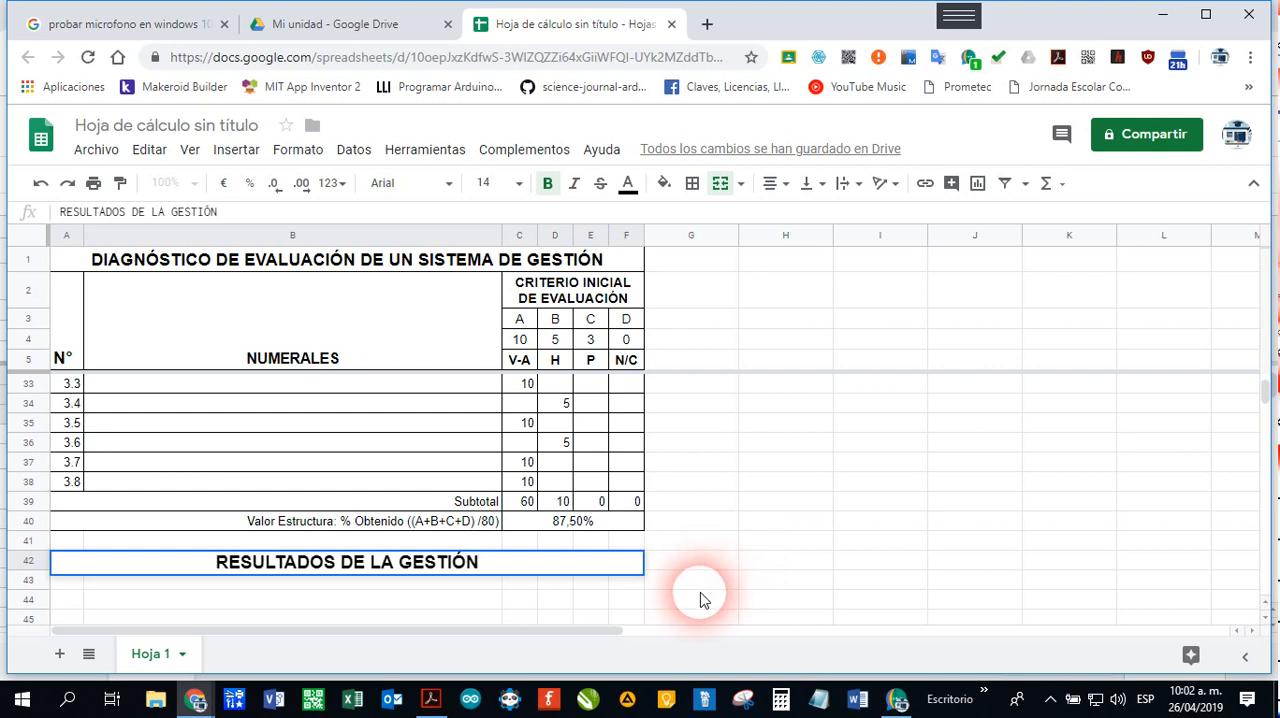
key("Return")
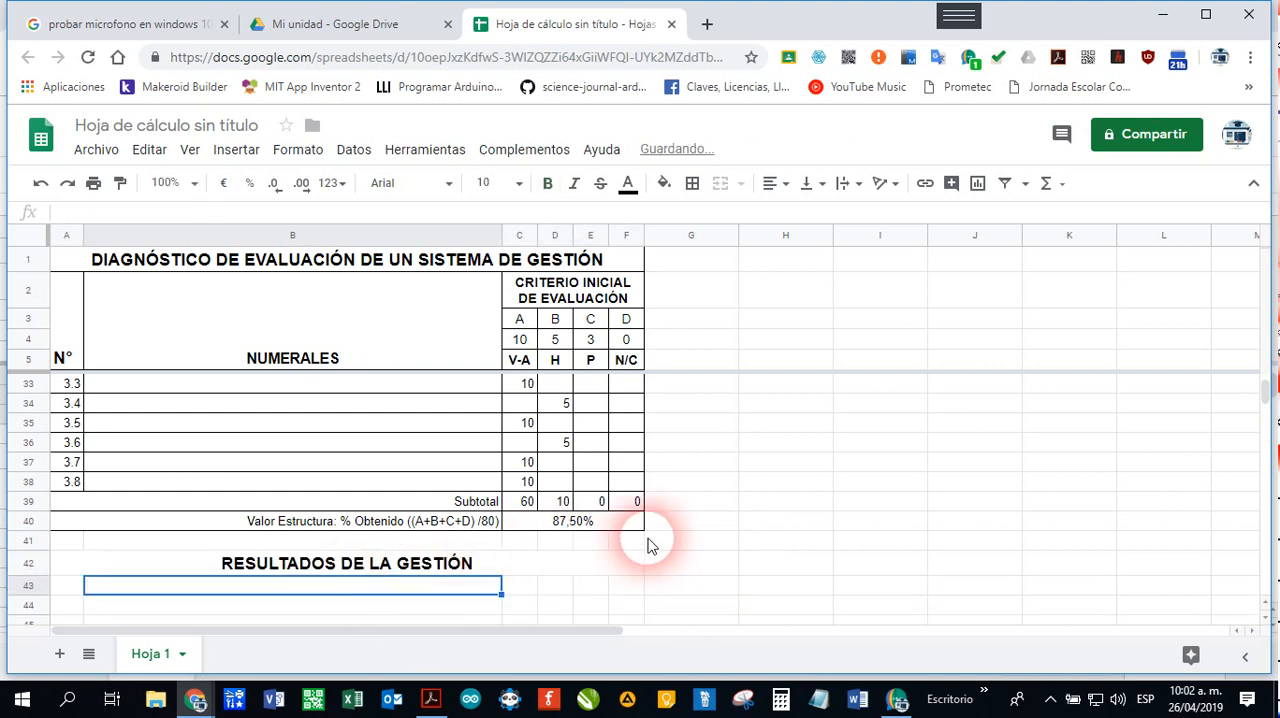
Step: Enter the row 43 headers %, NUMERAL DE LA NORMA and ACCIONES POR REALIZAR in cells A43, B43 and C43
scroll(645, 545, "down", 2)
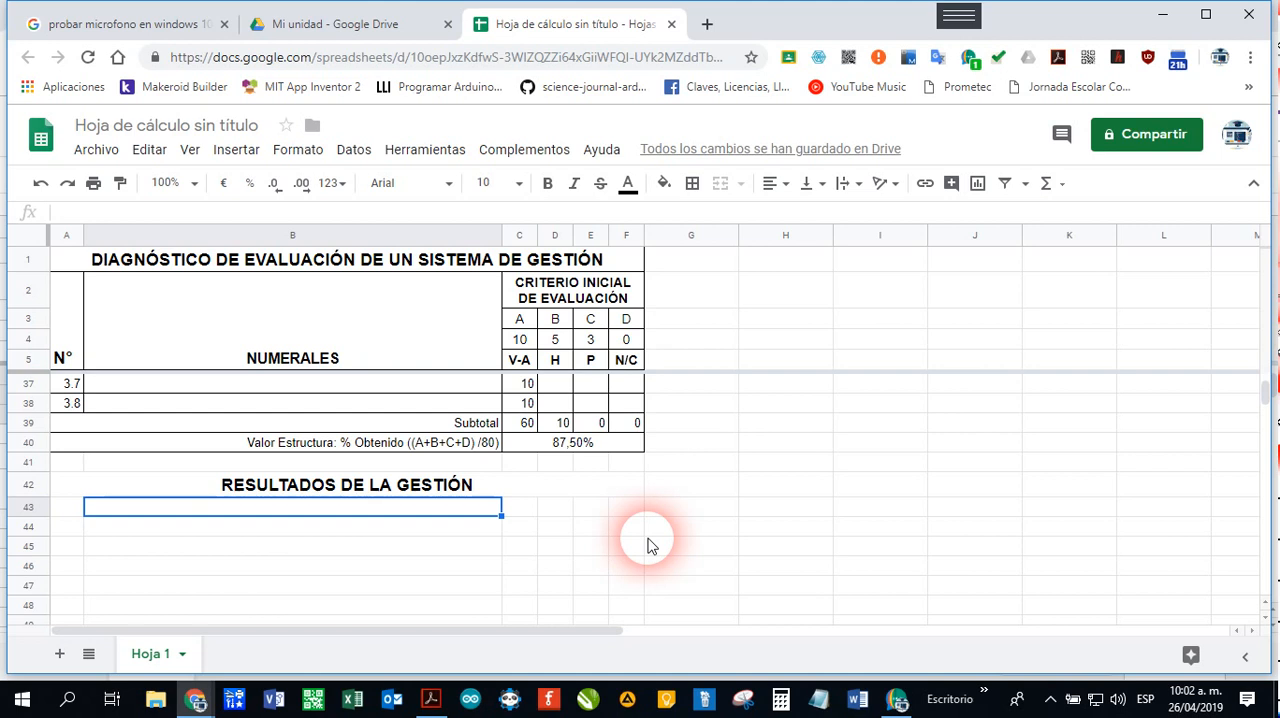
left_click(75, 512)
type("%")
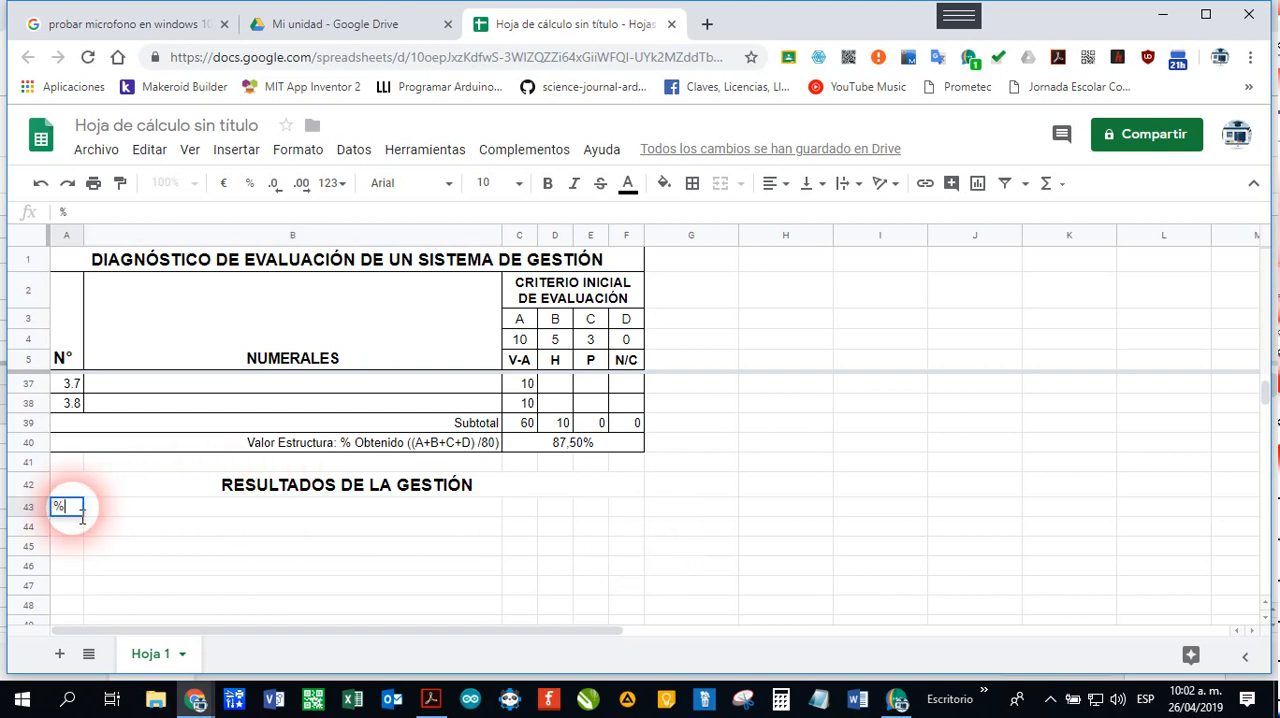
key("Tab")
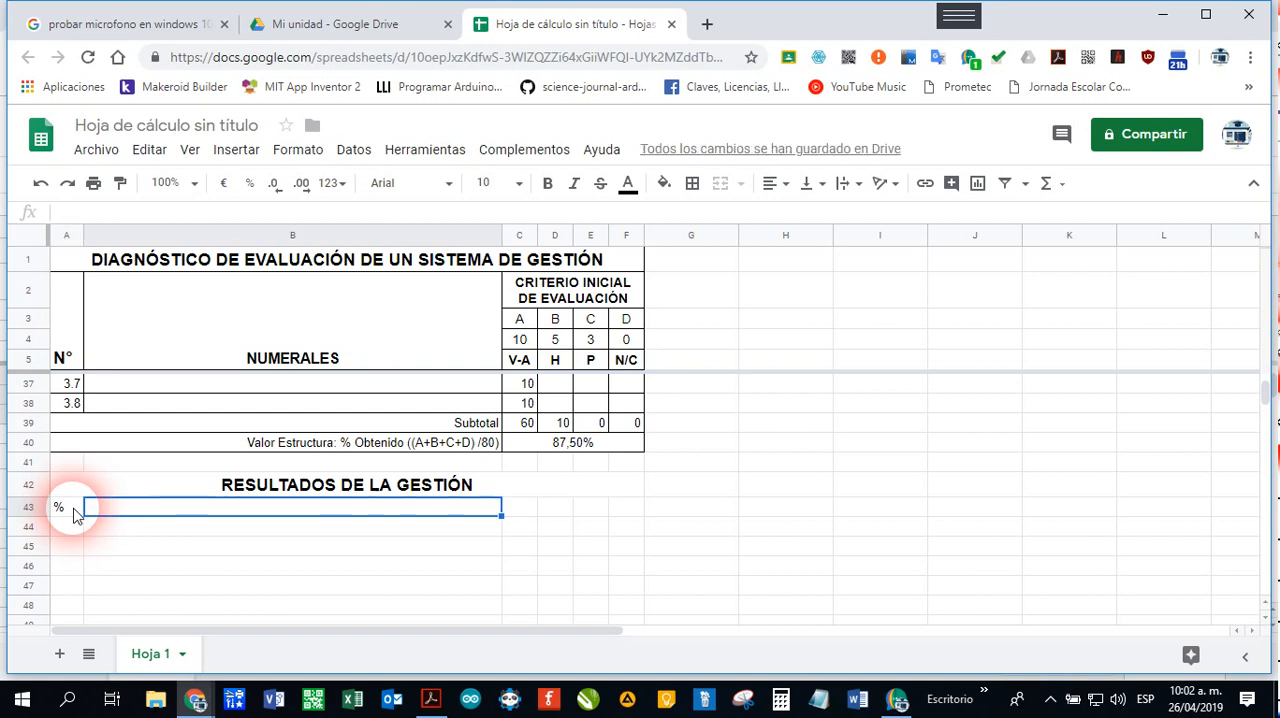
type("NUMERAL DE LA NORMA")
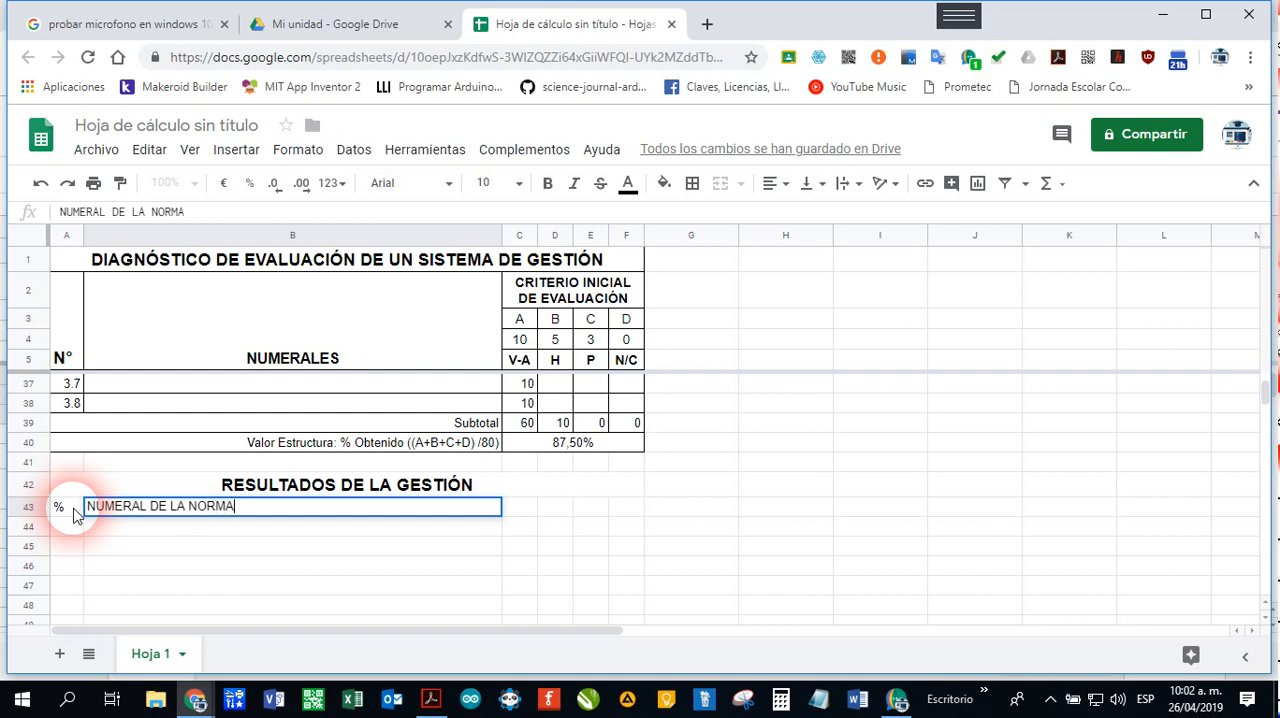
key("Tab")
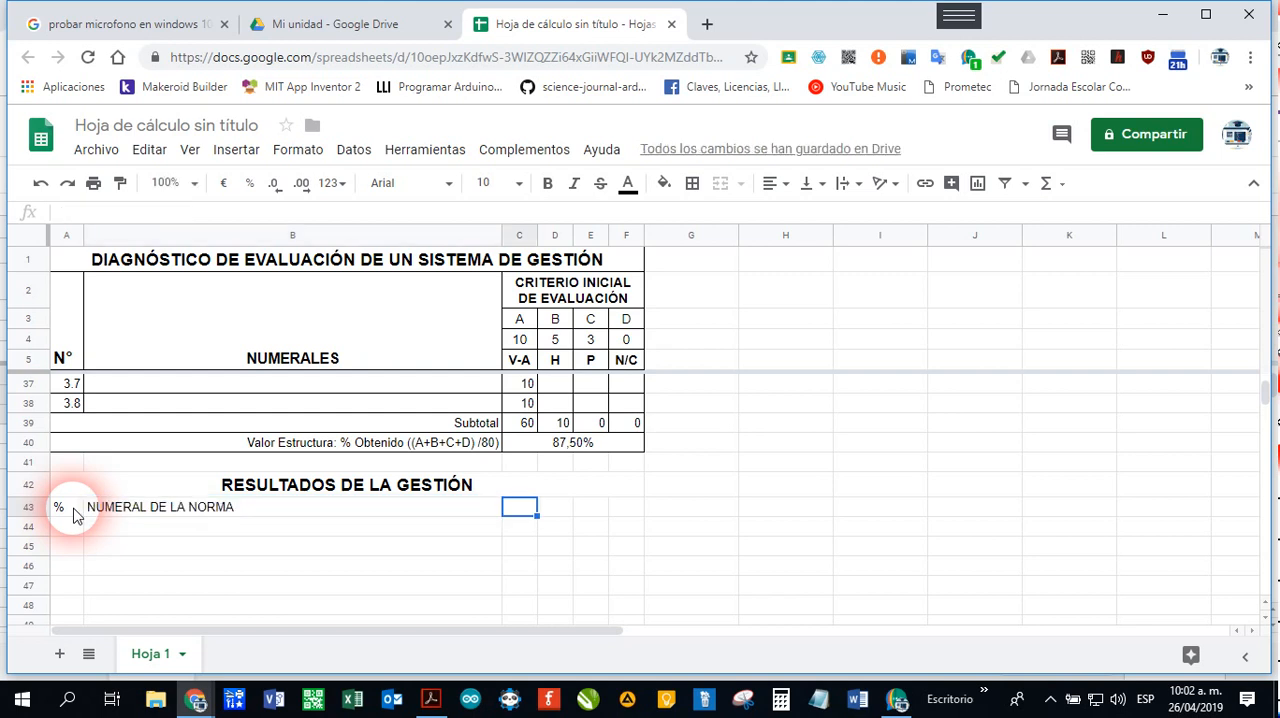
type("ACCIONES POR R")
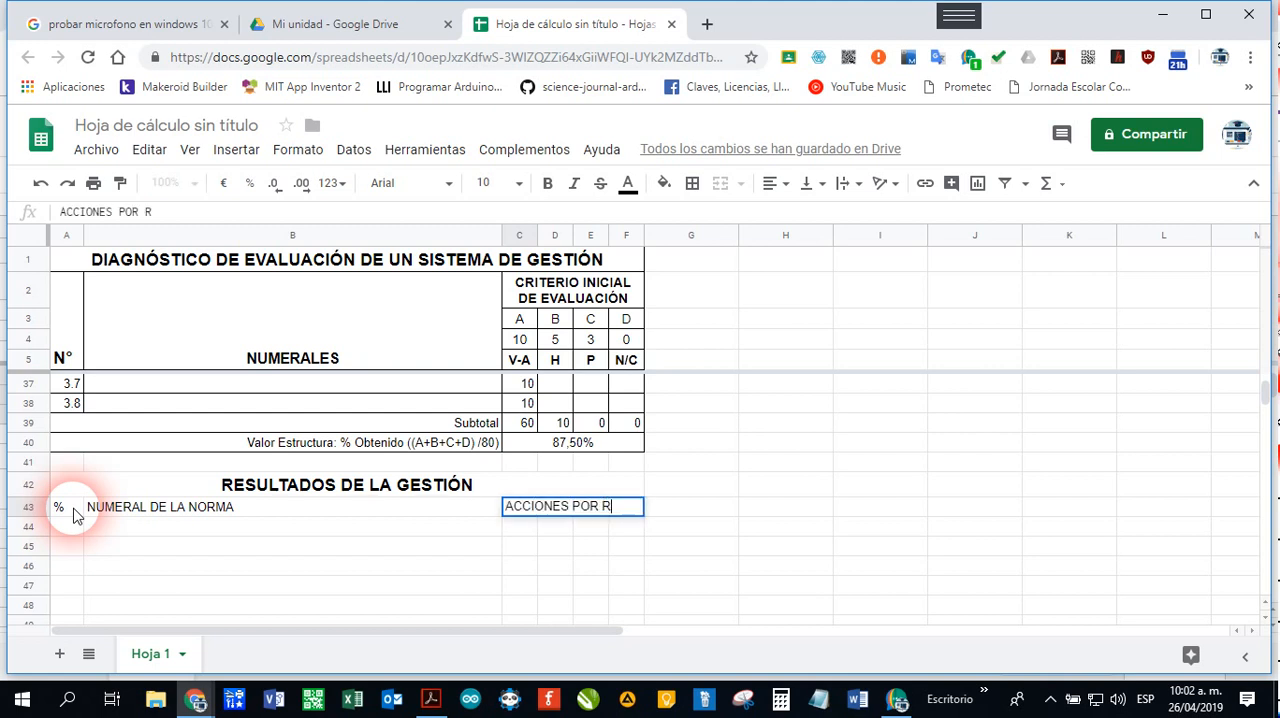
type("EALIZAR")
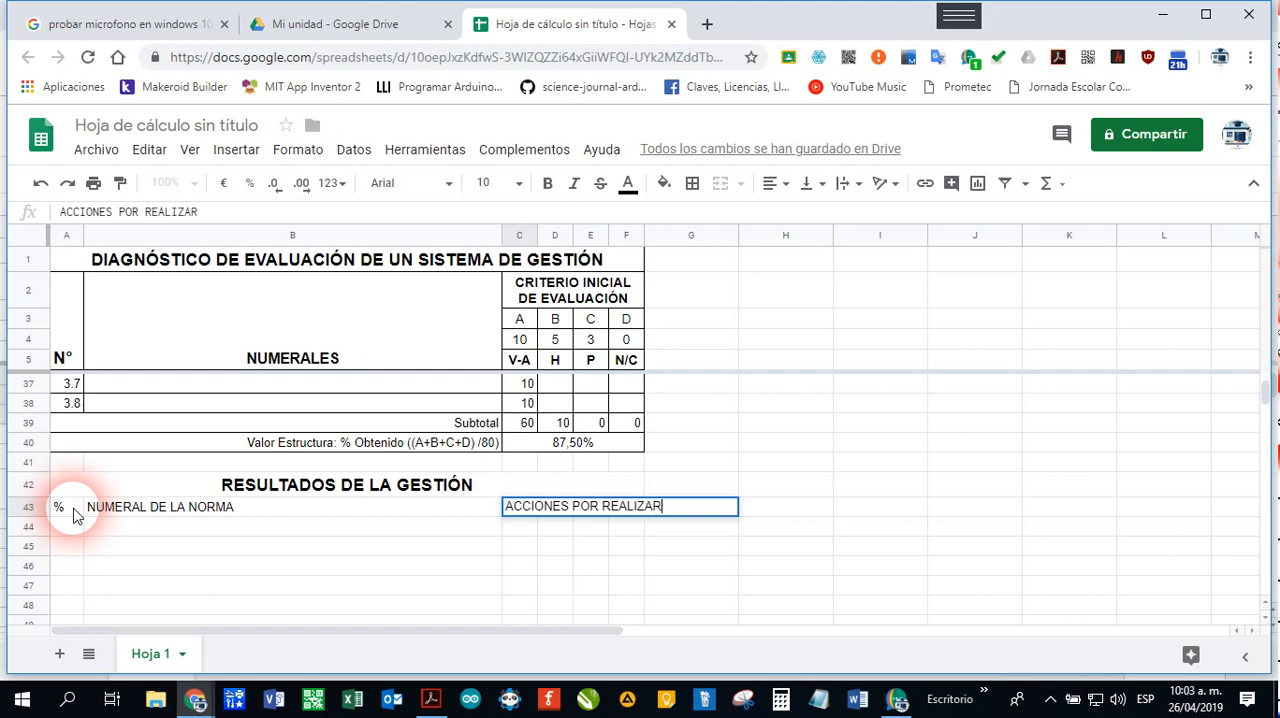
left_click(663, 594)
Step: Format the whole header row 43 as bold, font size 11, and horizontally centred
scroll(663, 594, "down", 1)
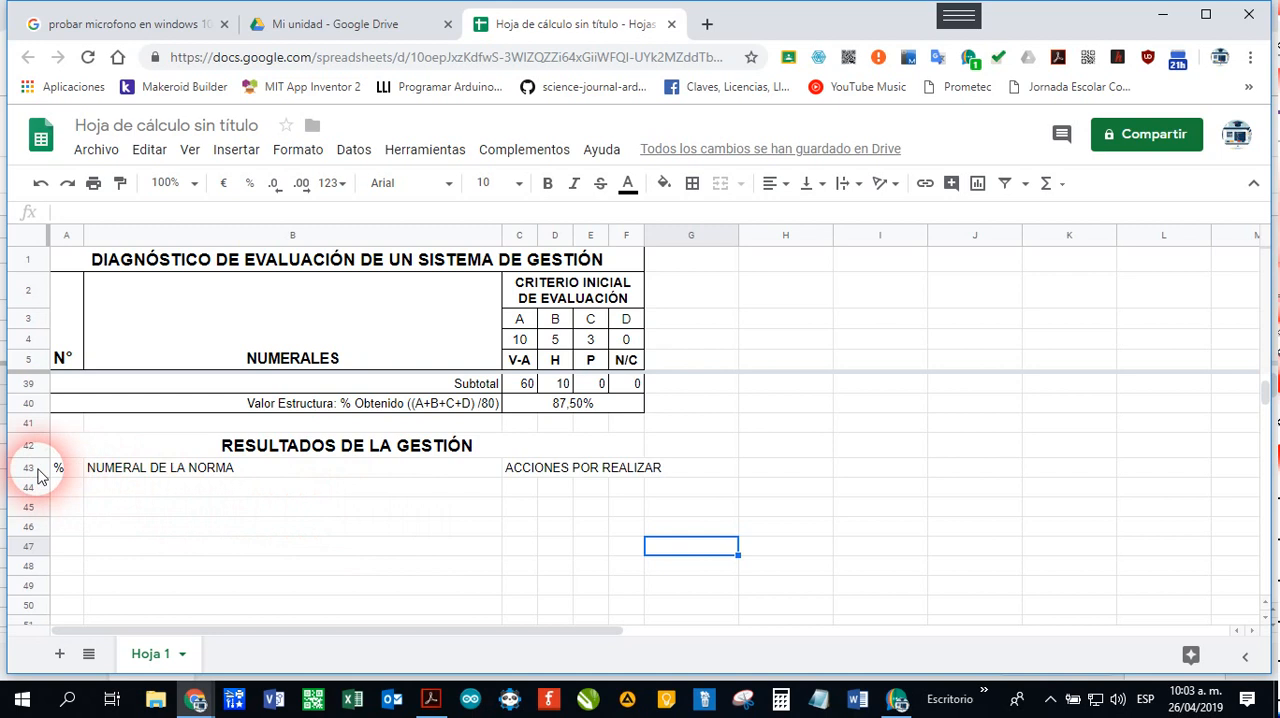
left_click(30, 468)
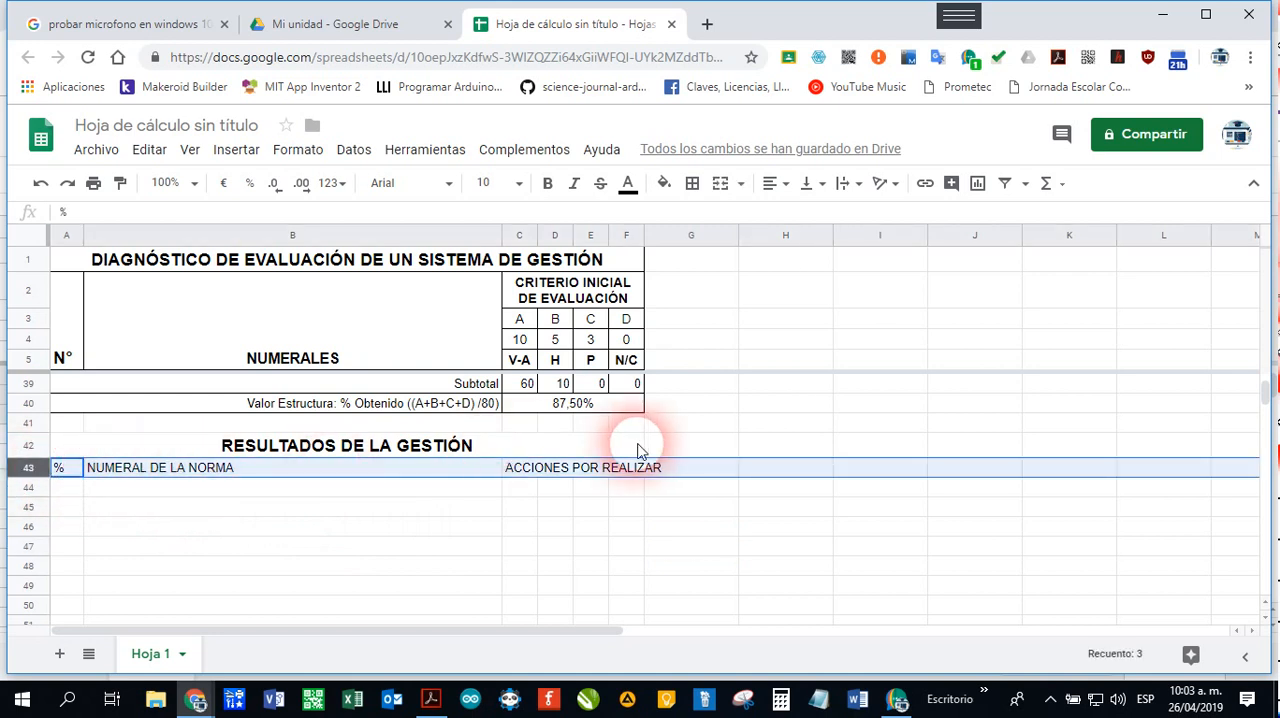
left_click(547, 183)
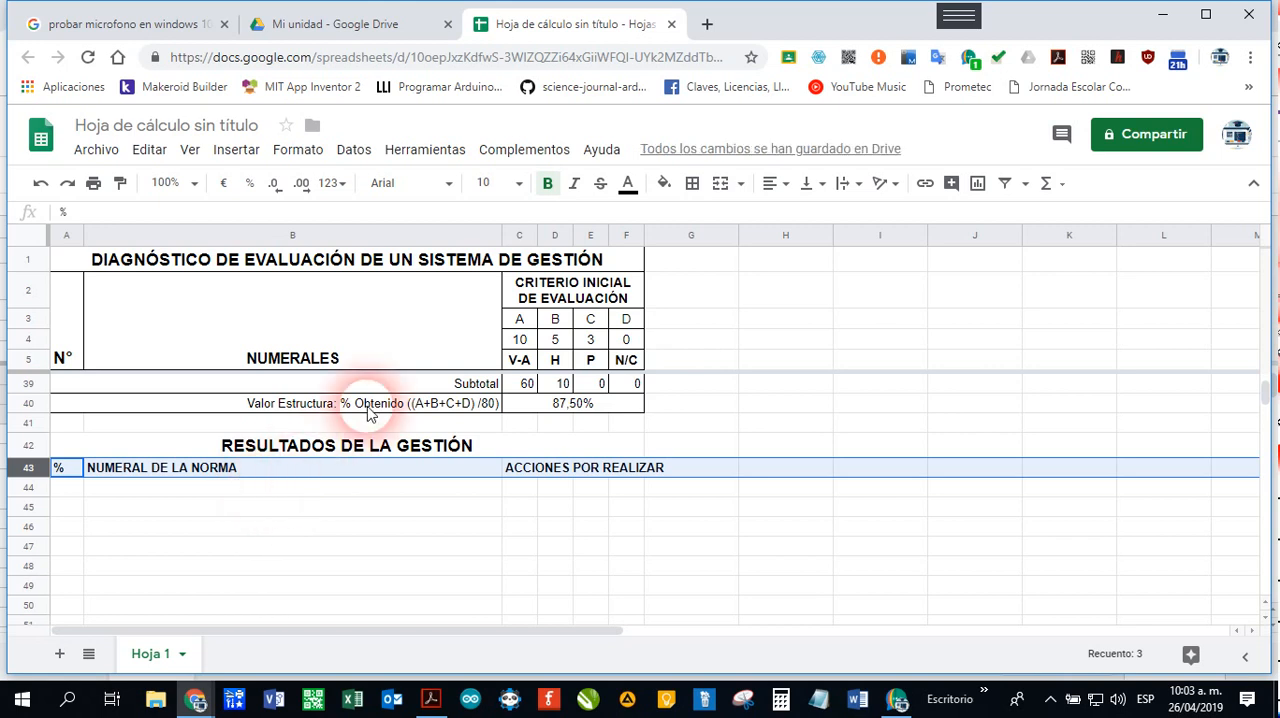
left_click(519, 183)
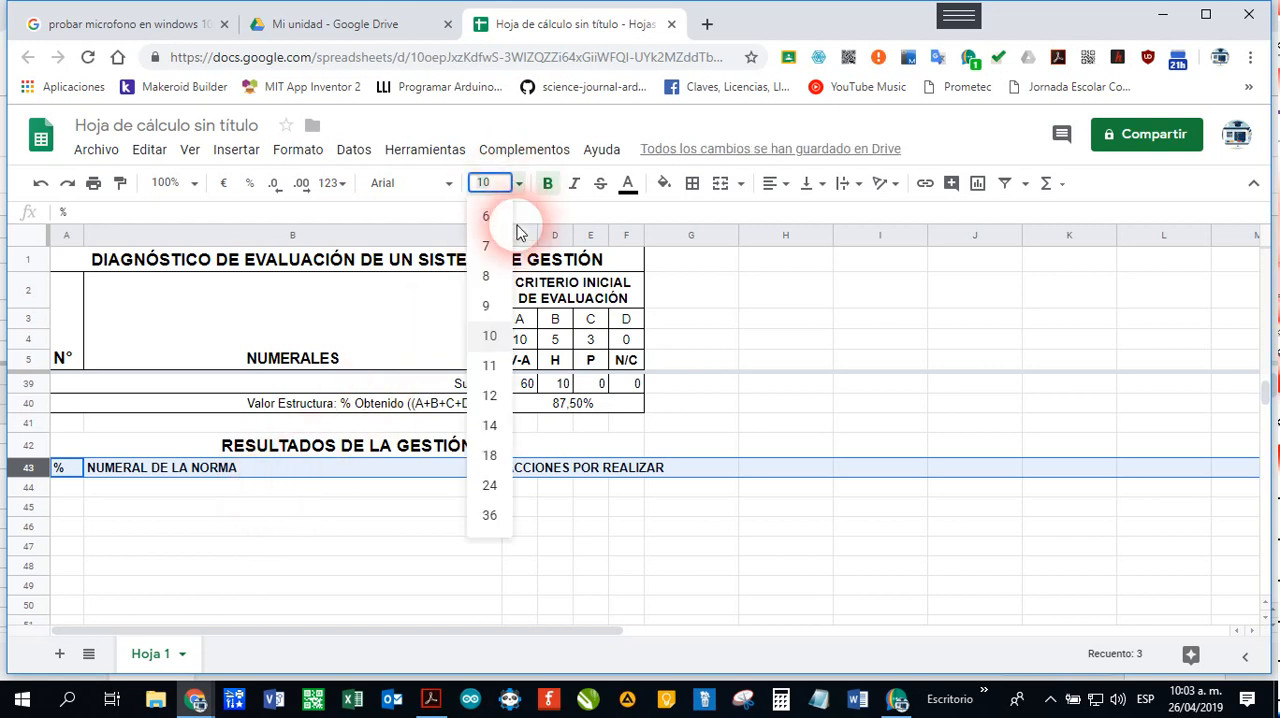
left_click(490, 365)
left_click(555, 489)
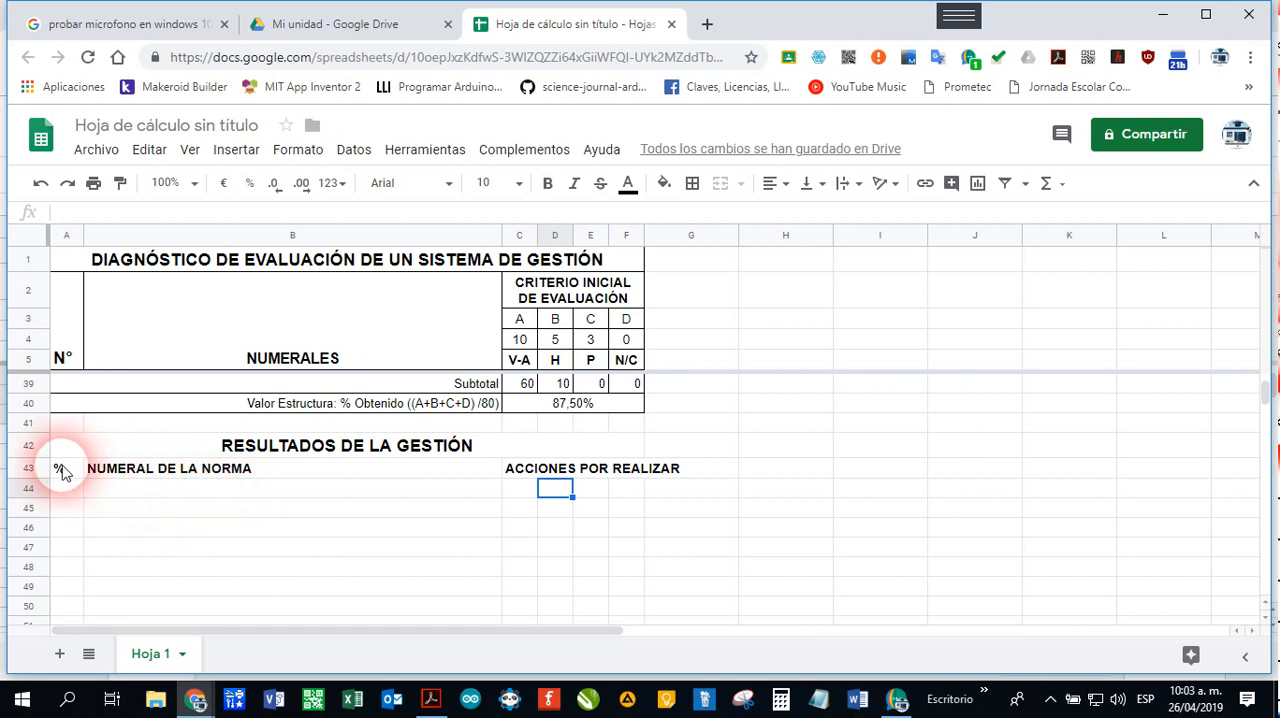
left_click(29, 467)
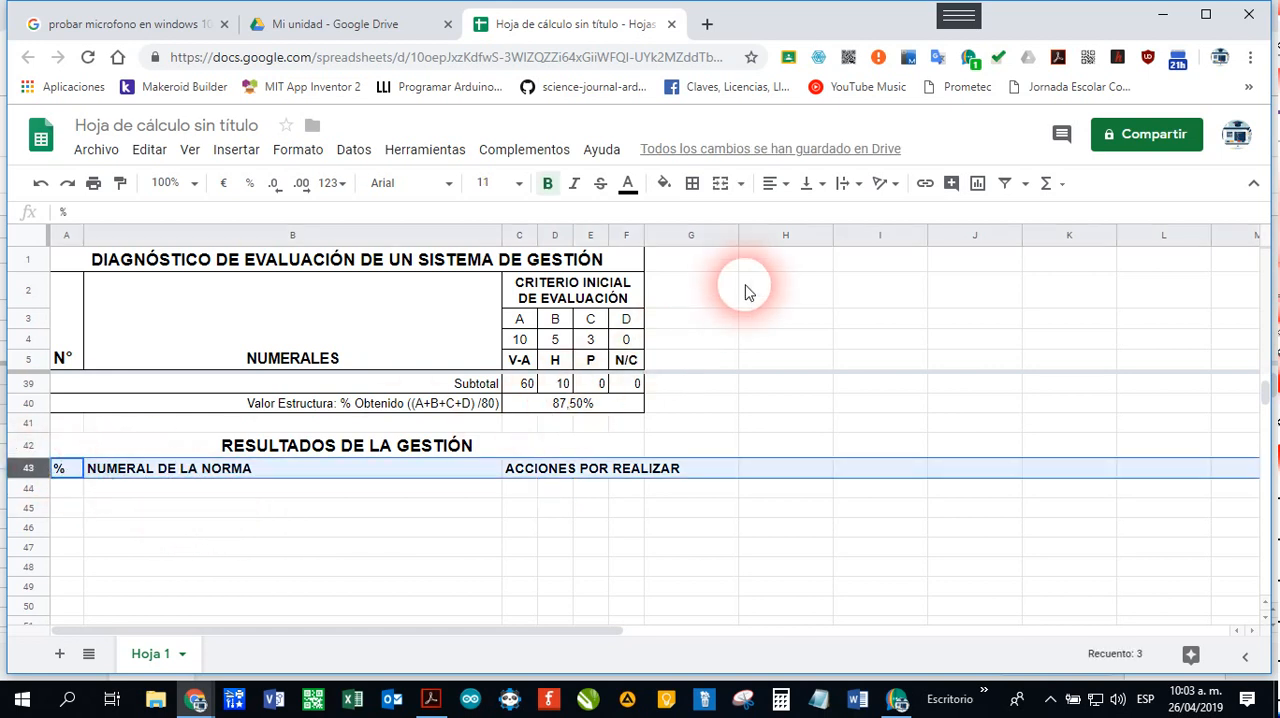
left_click(772, 184)
left_click(797, 216)
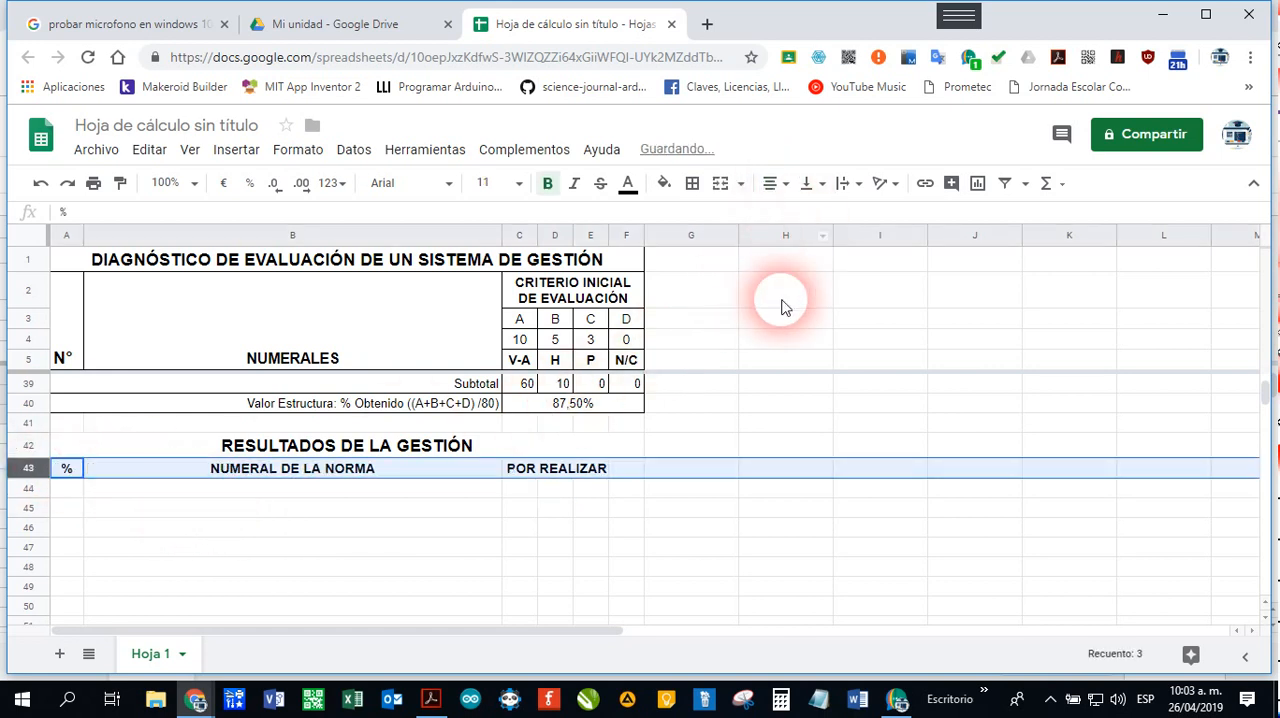
left_click(198, 490)
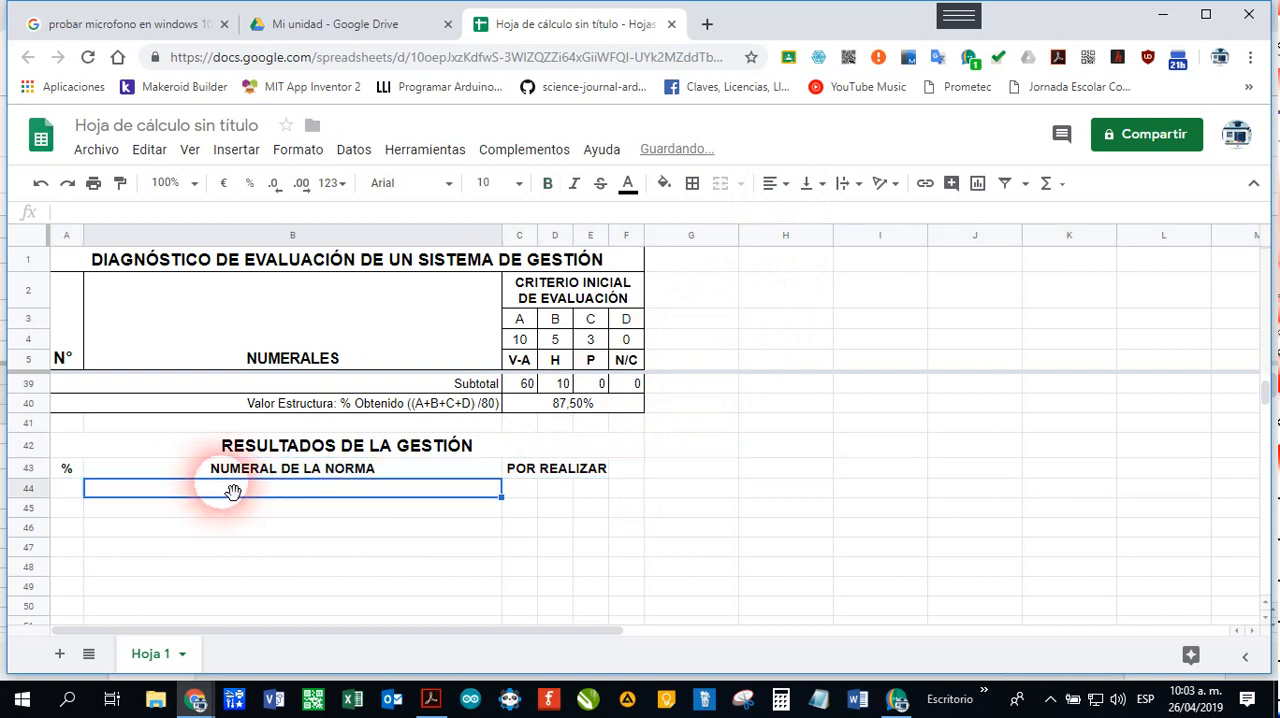
Step: Merge cells C43:F43 and wrap the ACCIONES POR REALIZAR header text within them
left_click(522, 470)
left_click_drag(522, 470, 620, 472)
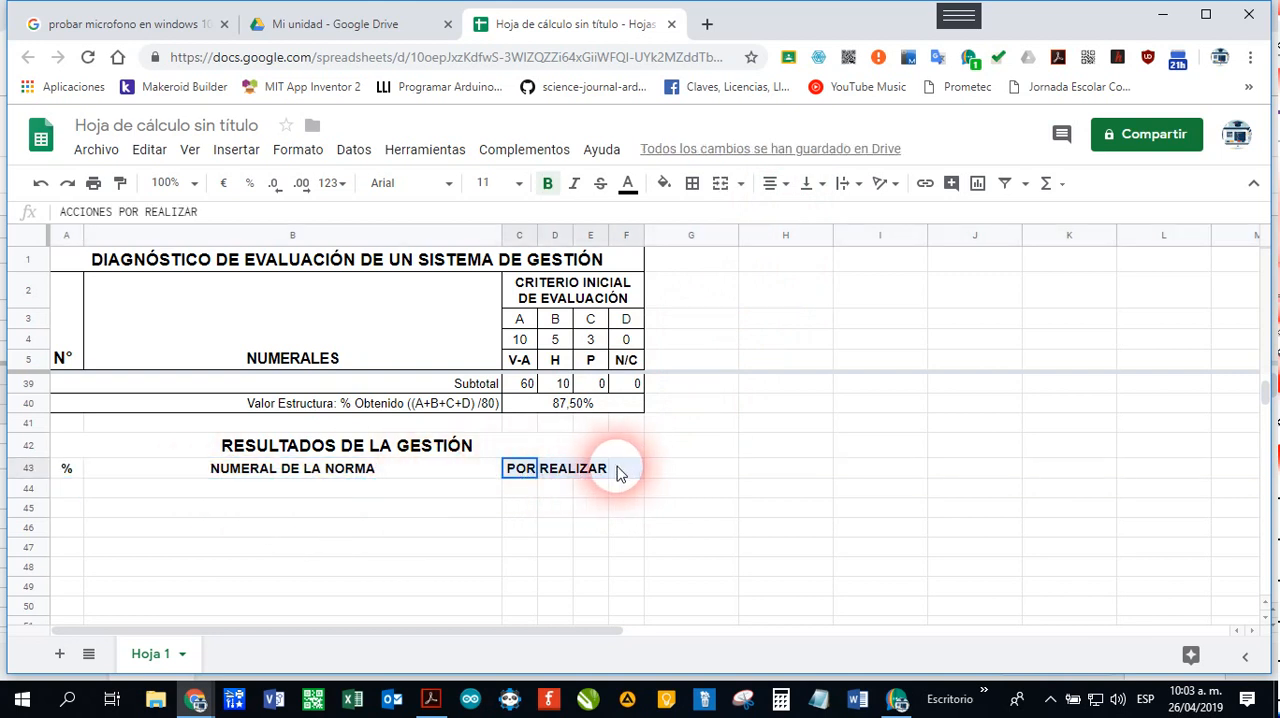
left_click(721, 184)
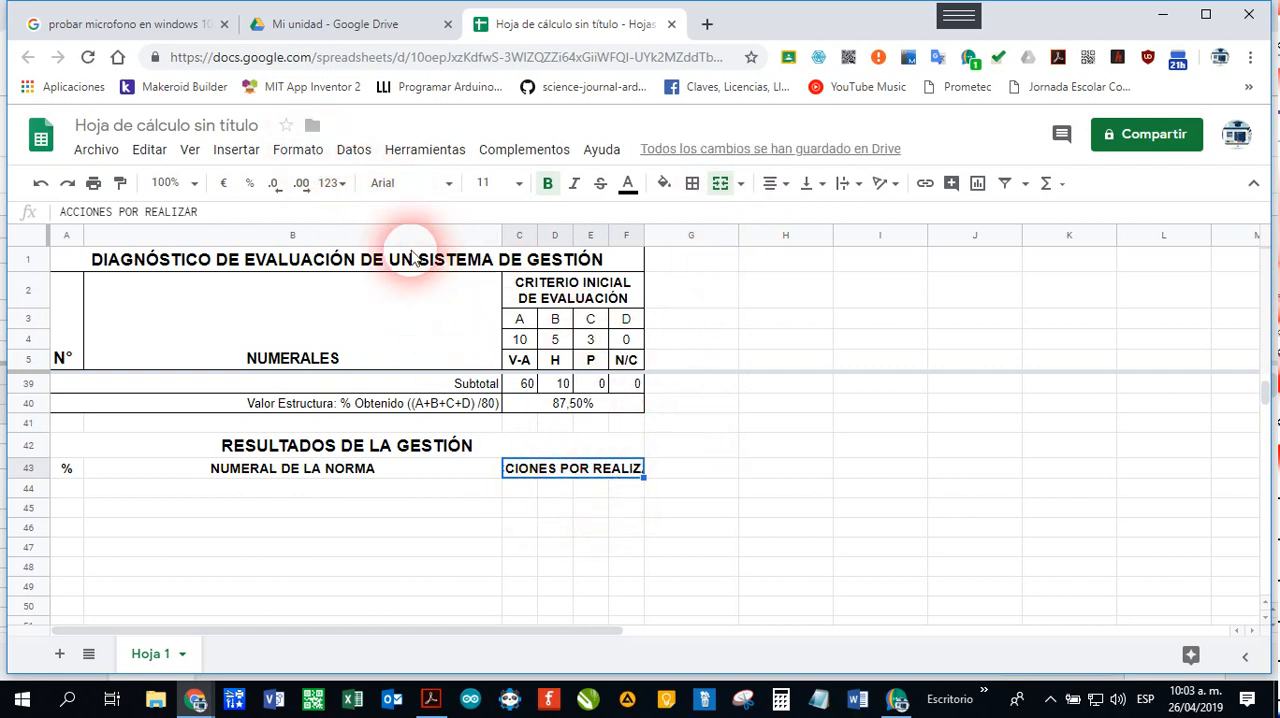
left_click(298, 150)
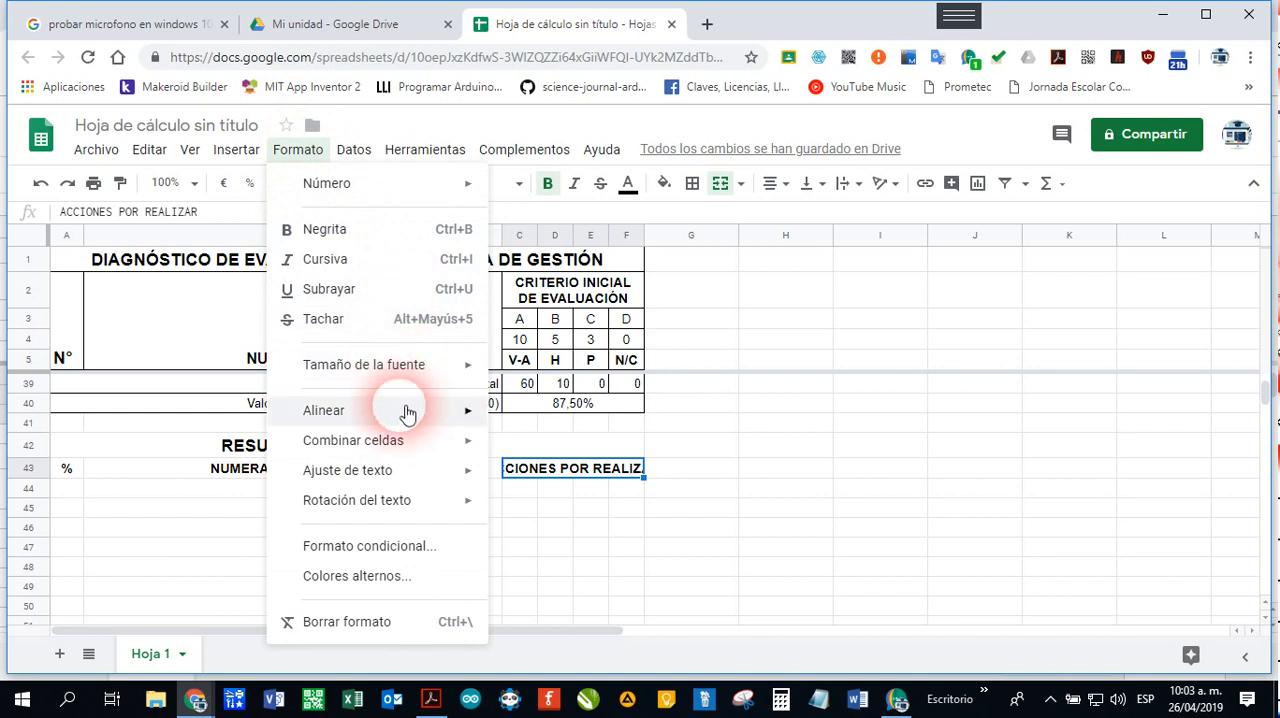
mouse_move(425, 478)
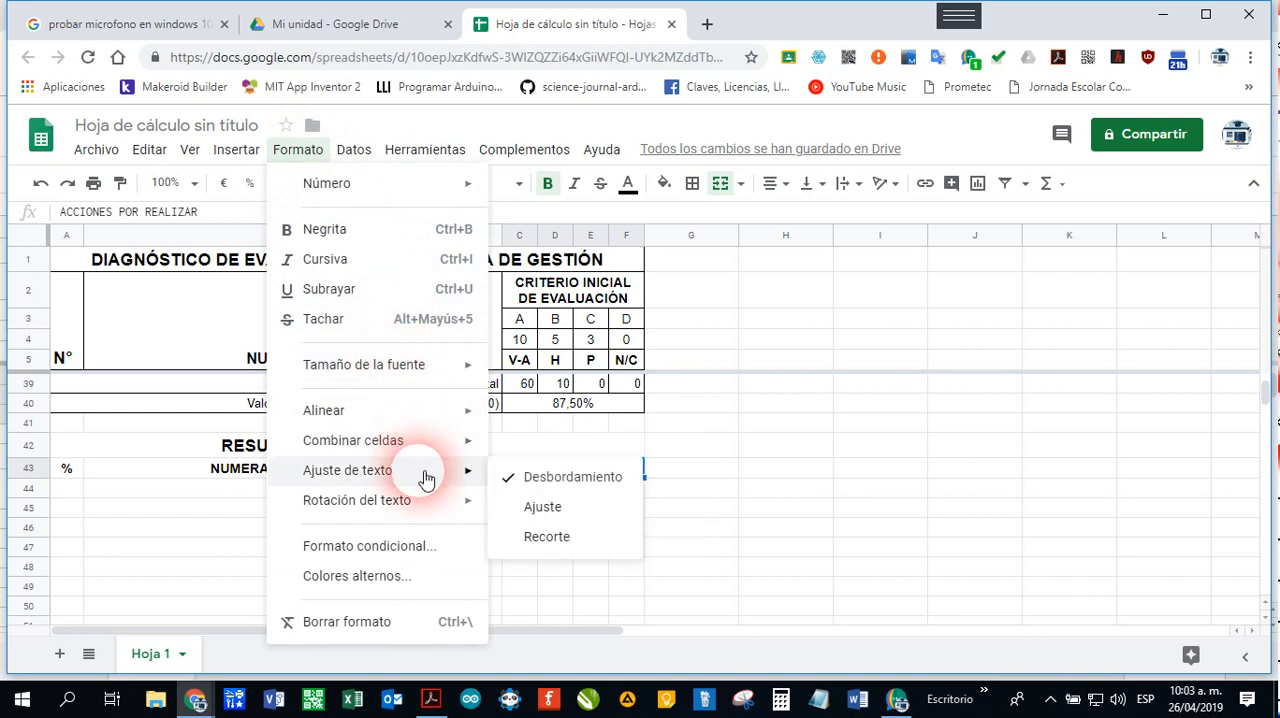
left_click(575, 510)
left_click(588, 532)
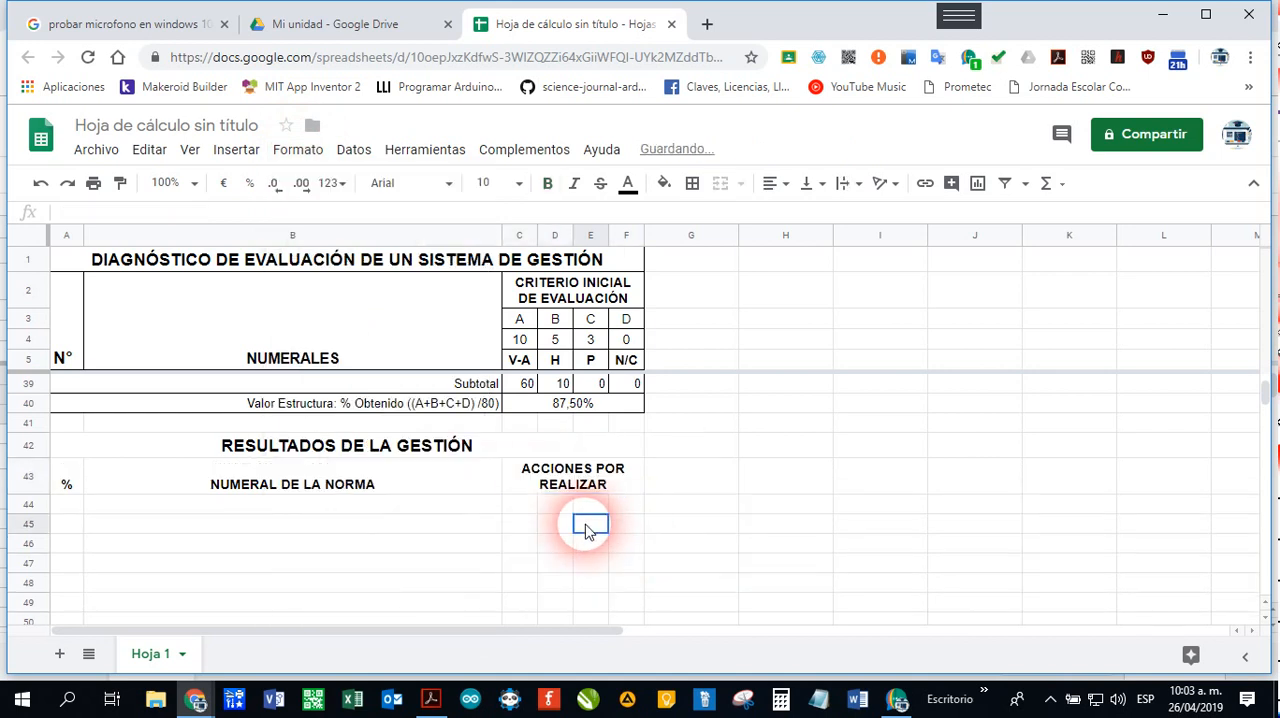
Step: Apply all borders to the RESULTADOS DE LA GESTIÓN title and header rows, A42:F43
left_click(63, 451)
left_click_drag(201, 477, 526, 473)
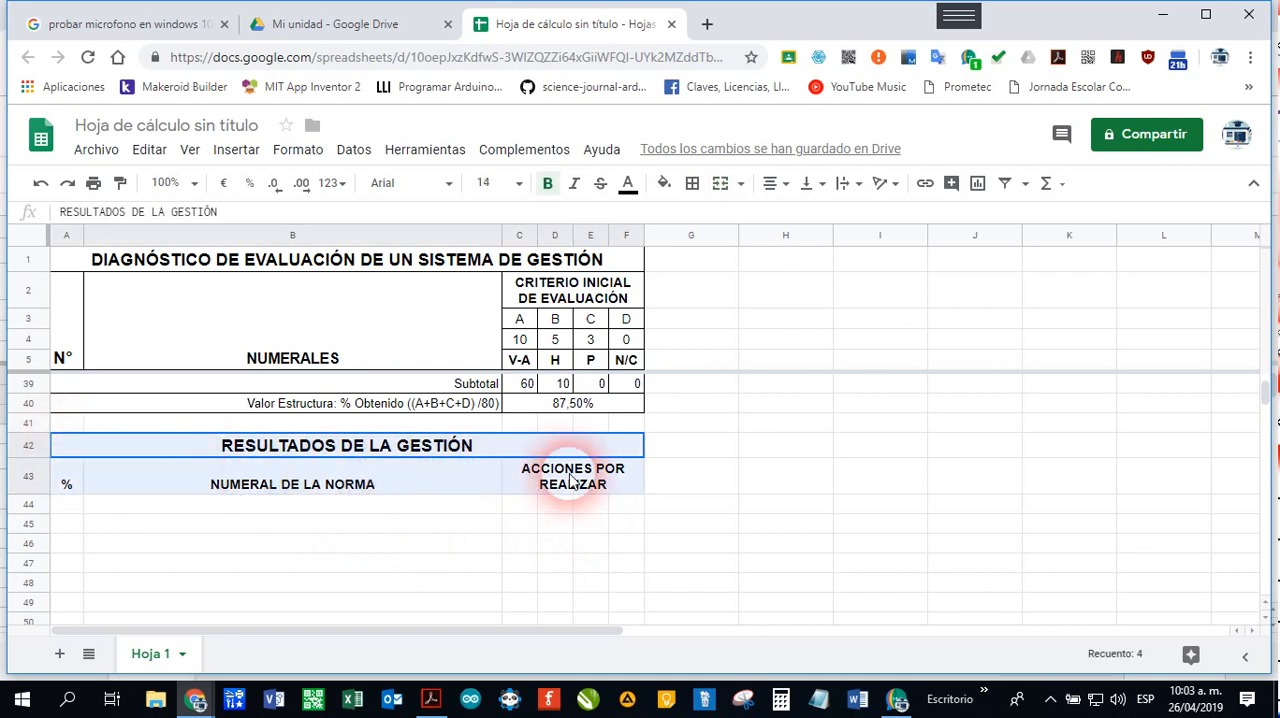
left_click(692, 183)
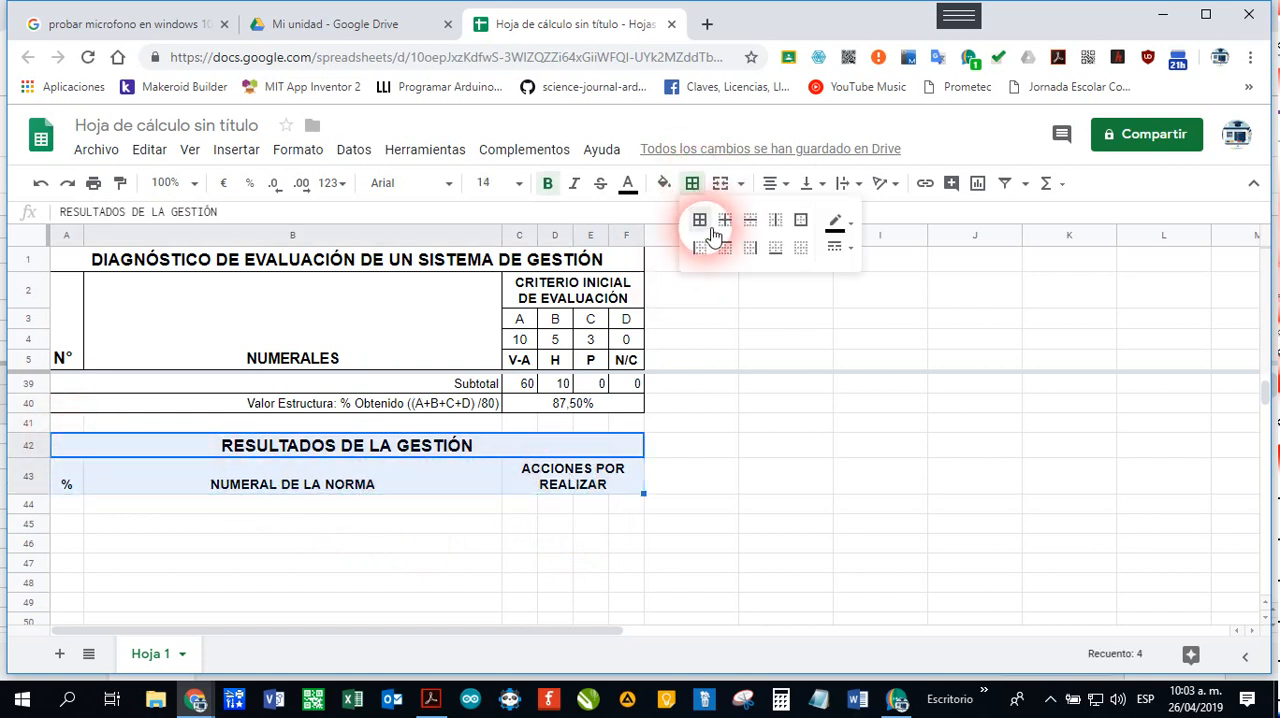
left_click(700, 219)
left_click(428, 548)
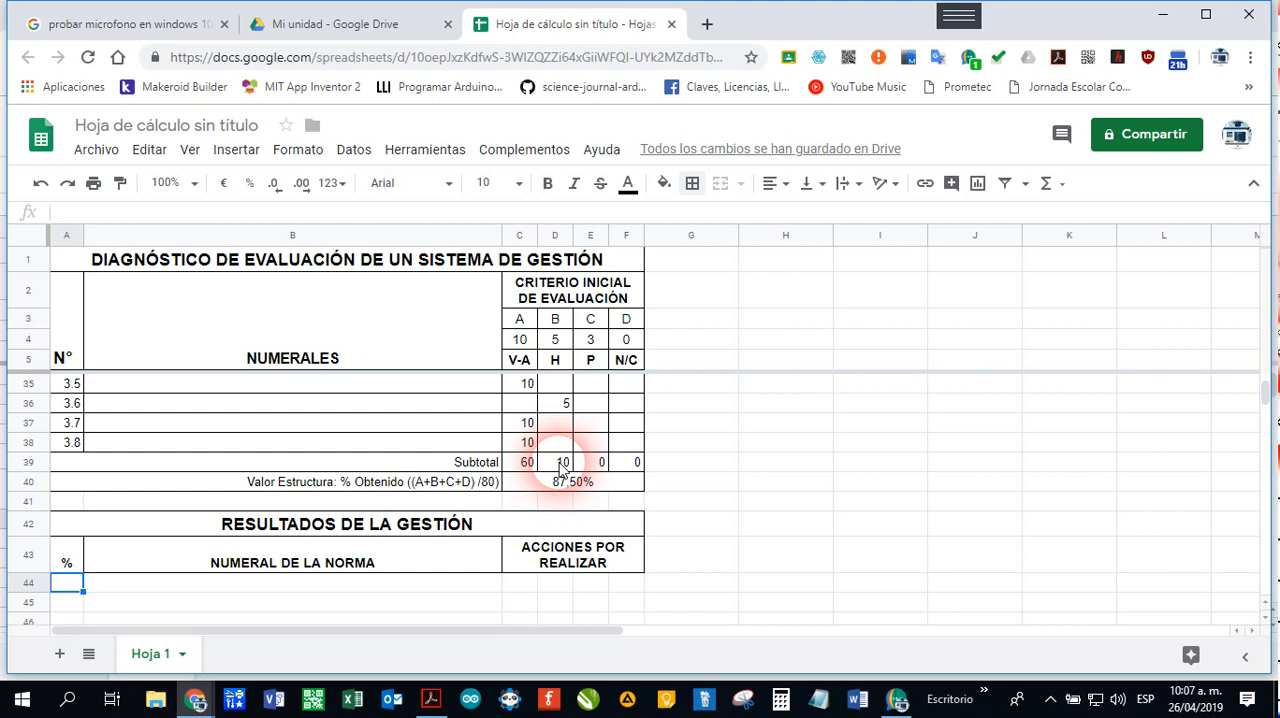
Step: Check the Valor Estructura formula of the first section in cell C19
scroll(560, 468, "up", 10)
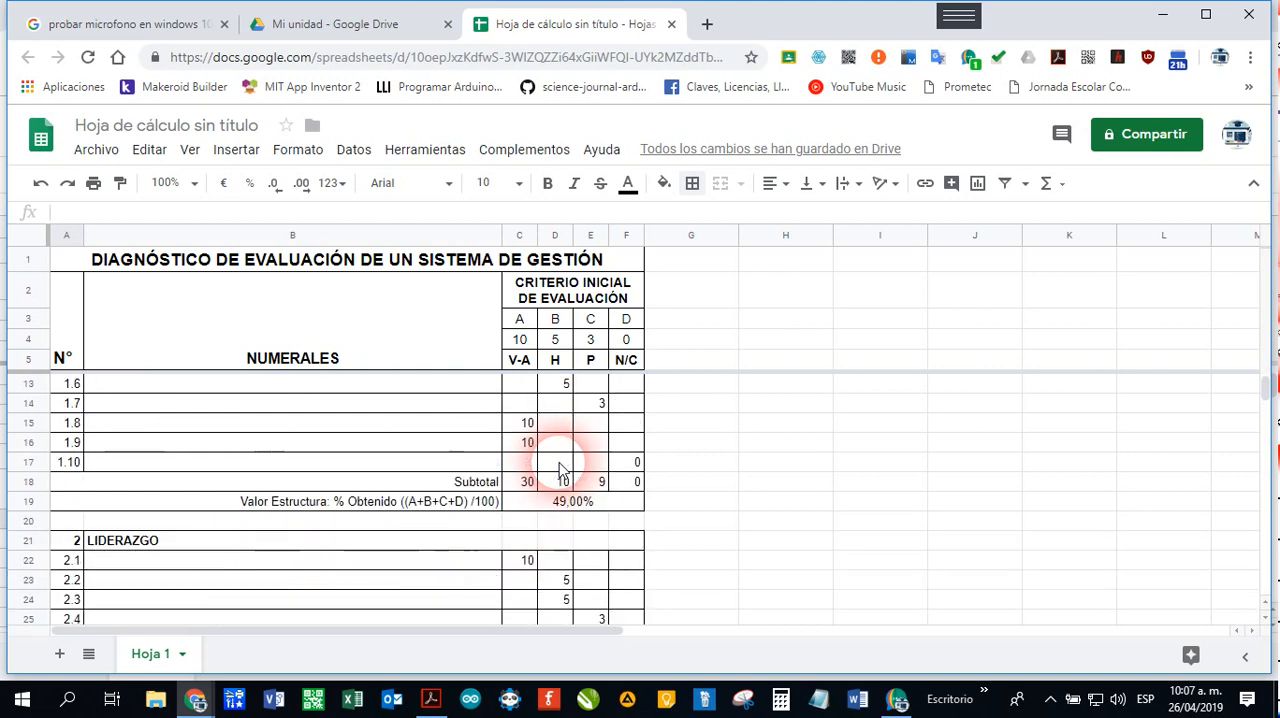
scroll(560, 468, "up", 1)
scroll(560, 465, "down", 3)
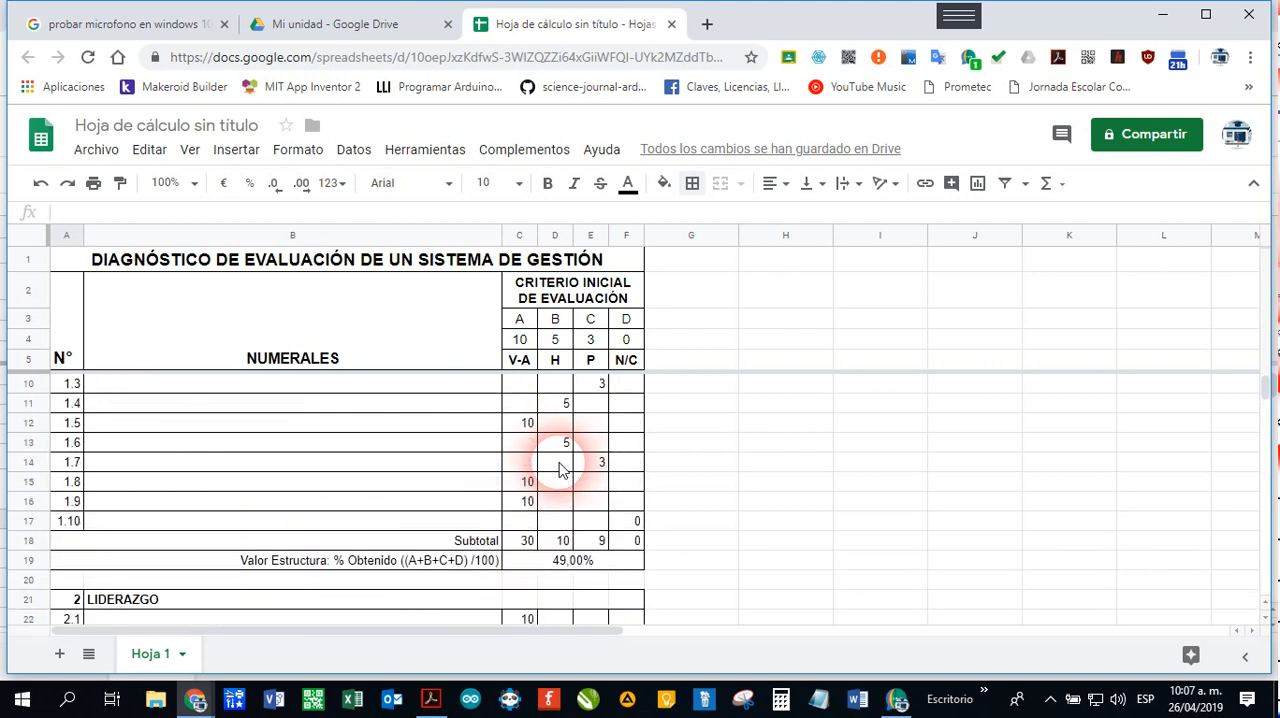
left_click(549, 566)
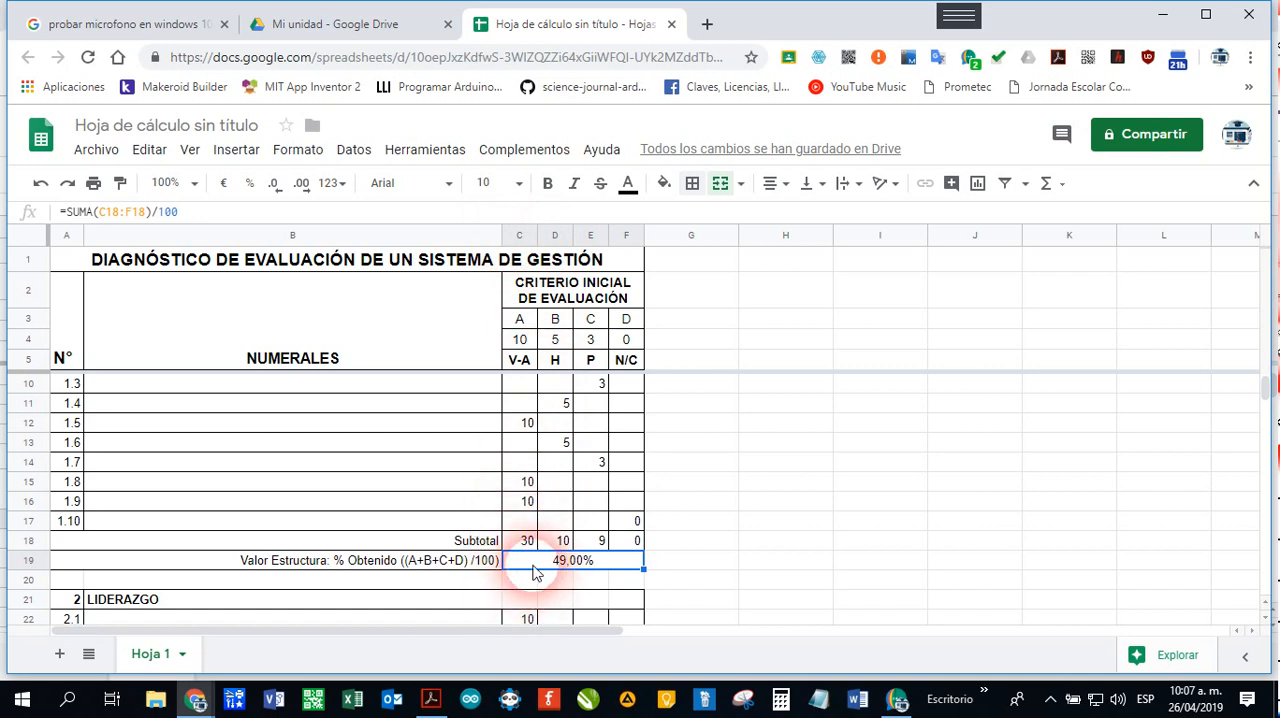
Step: Enter =C19 in cell A44 as the first section's percentage and widen column A to fit it
scroll(533, 572, "down", 7)
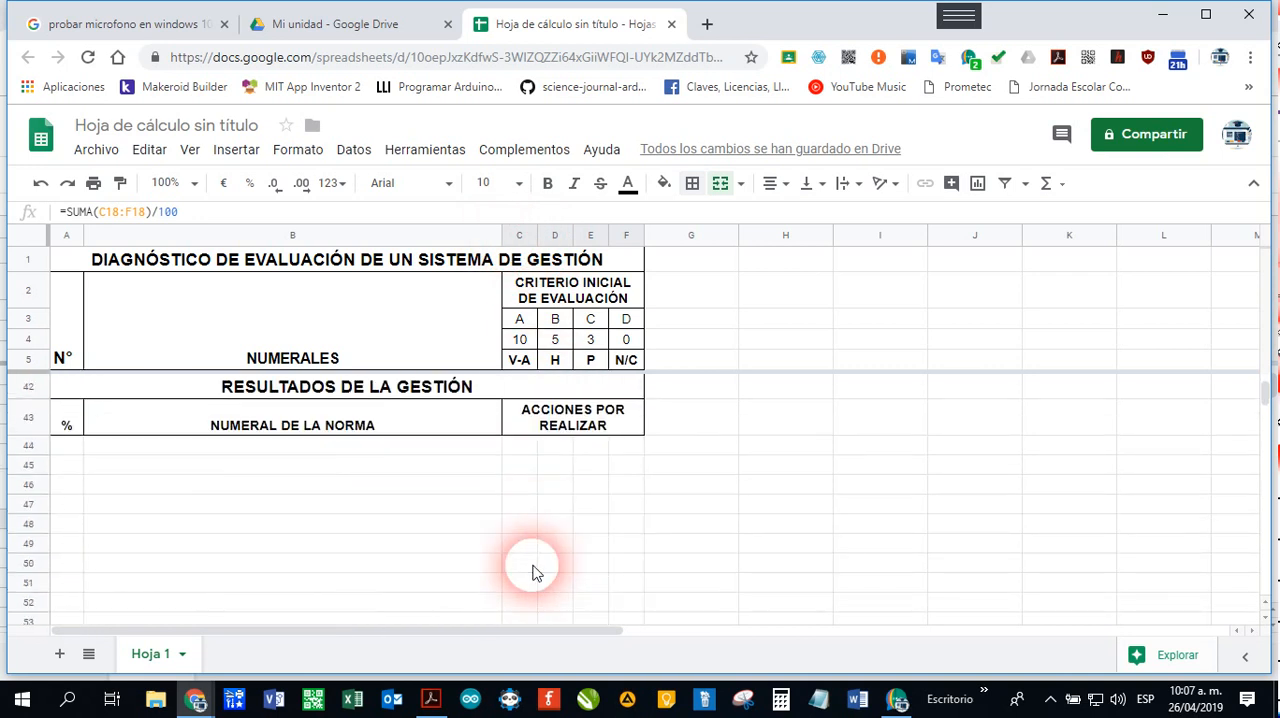
scroll(533, 572, "up", 2)
left_click(70, 543)
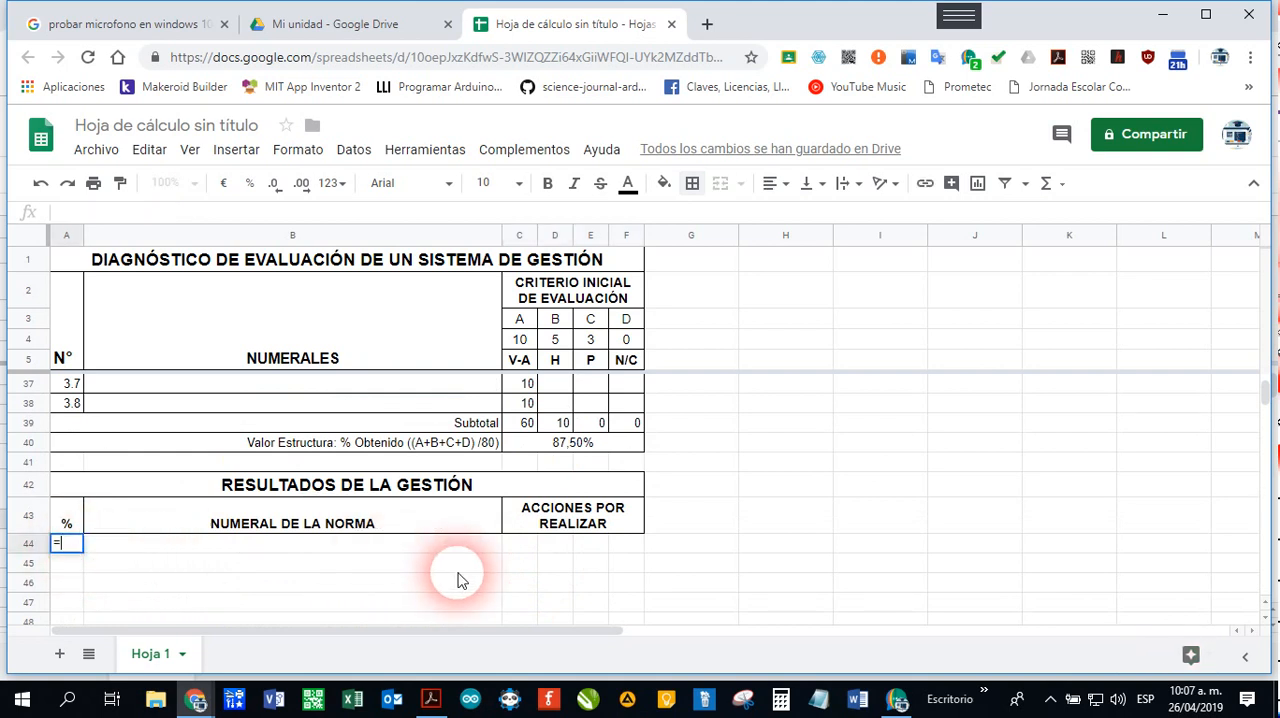
type("=C19")
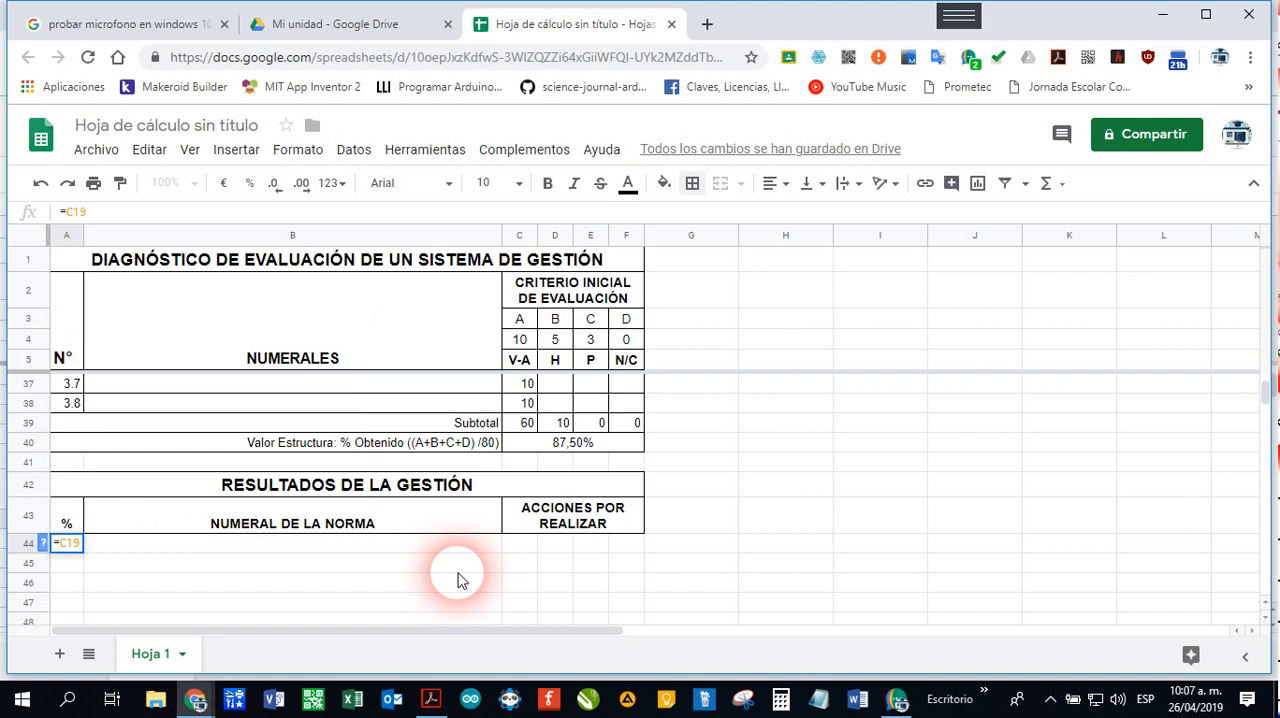
key("Return")
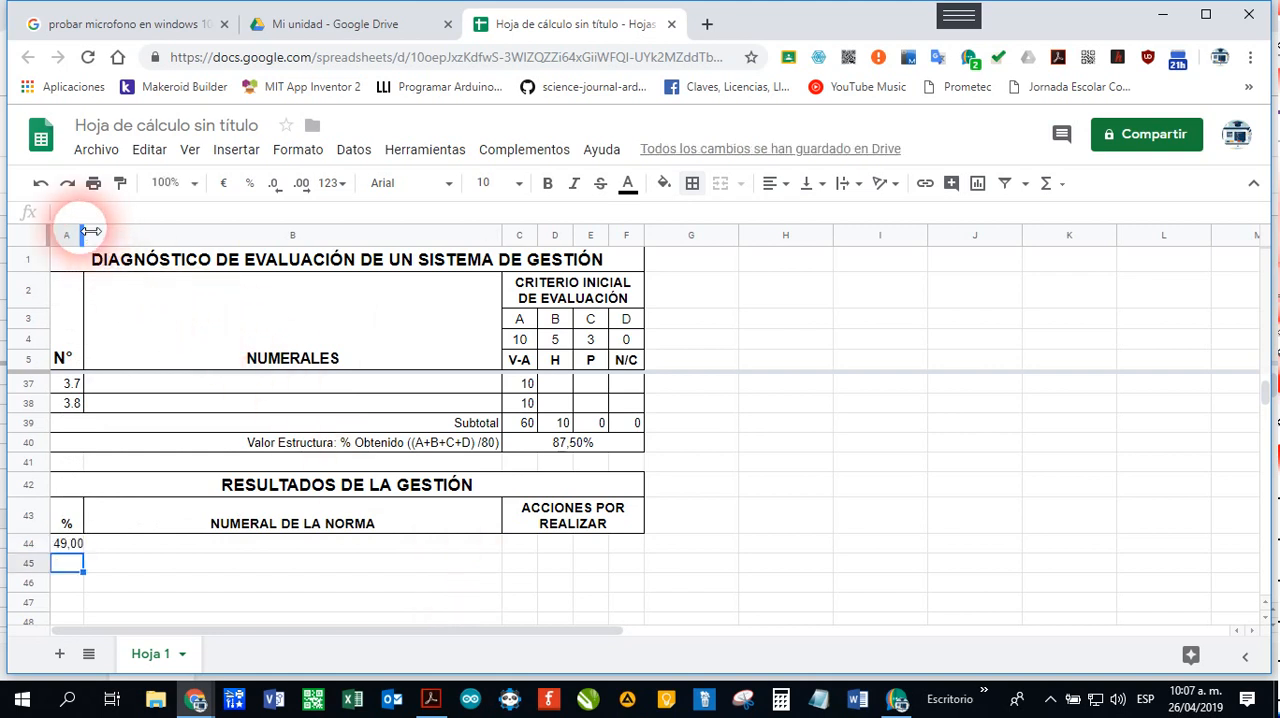
left_click_drag(85, 234, 111, 234)
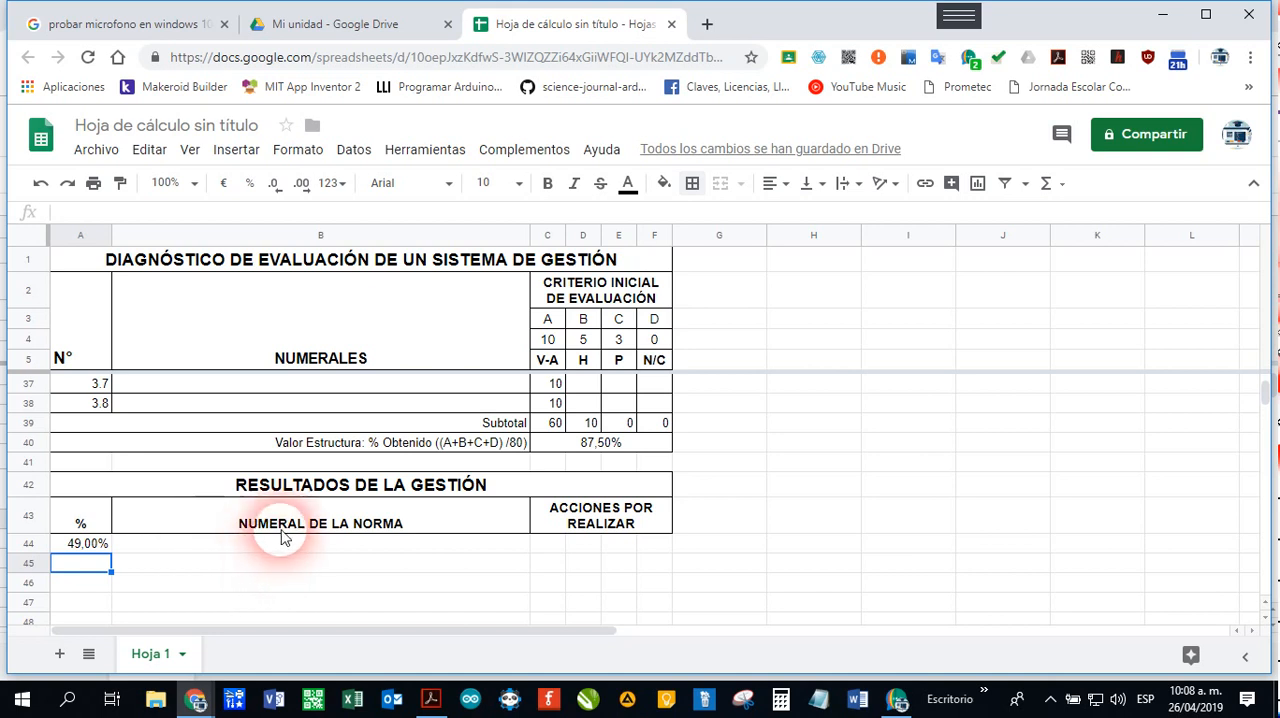
Step: Look up the Valor Estructura cells of sections 2 and 3, and enter =C28 in cell A45
scroll(404, 505, "up", 4)
scroll(404, 507, "up", 1)
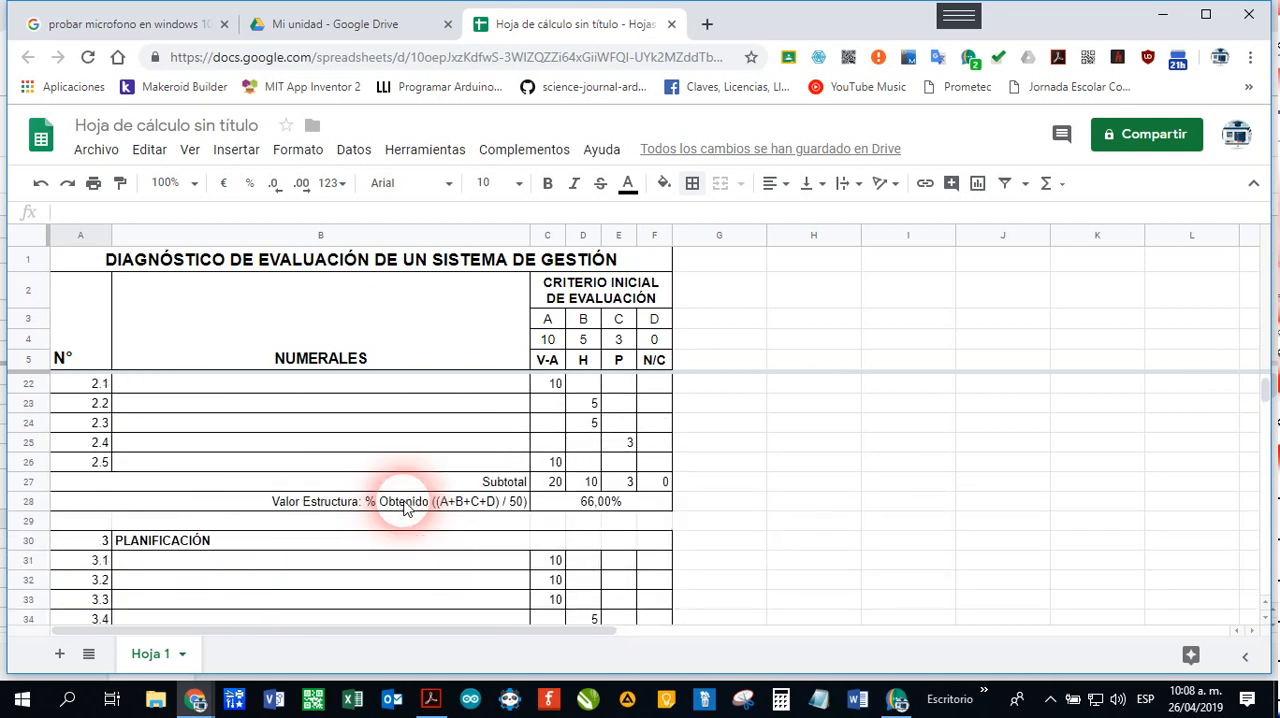
left_click(561, 508)
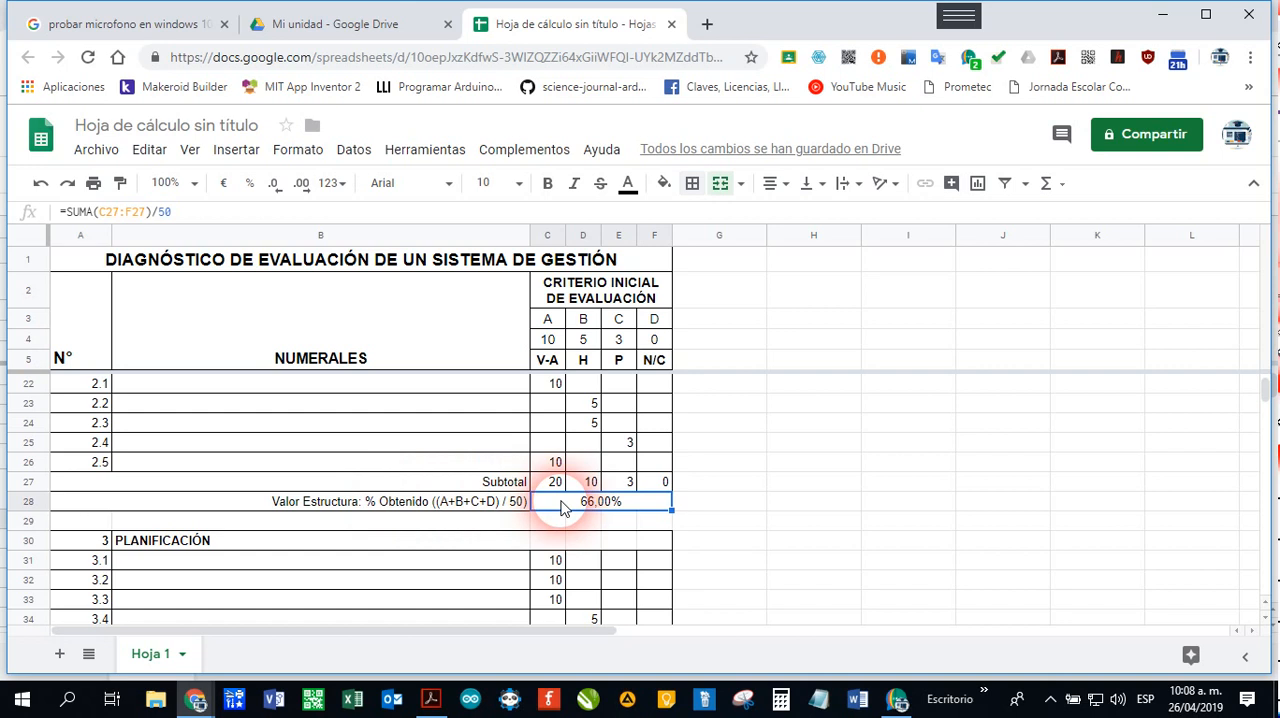
scroll(561, 508, "down", 4)
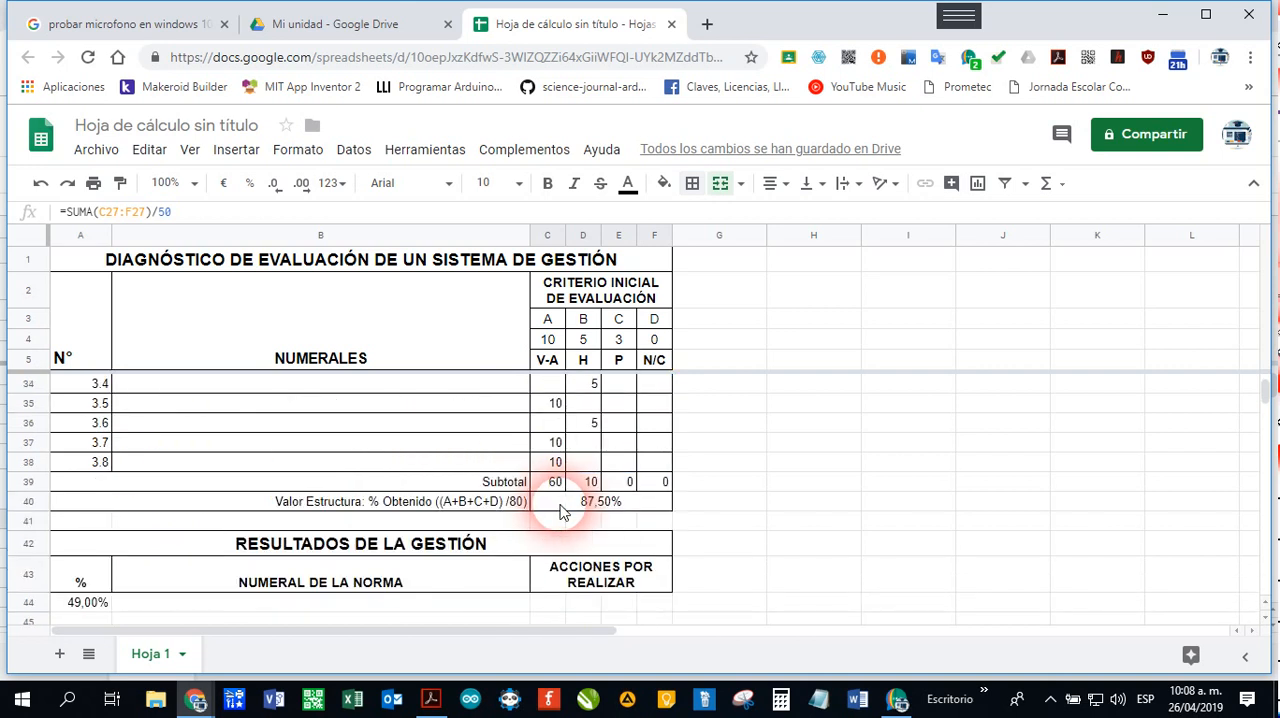
left_click(561, 511)
scroll(528, 537, "down", 2)
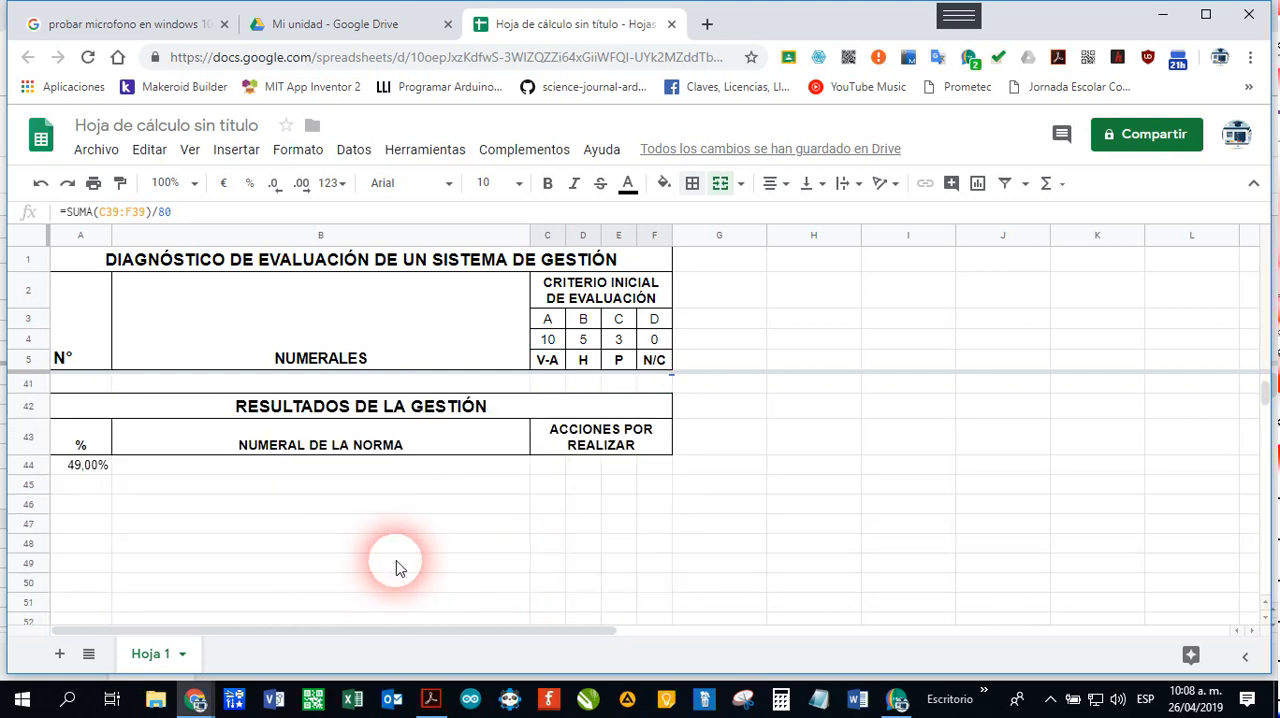
left_click(100, 485)
type("=C28")
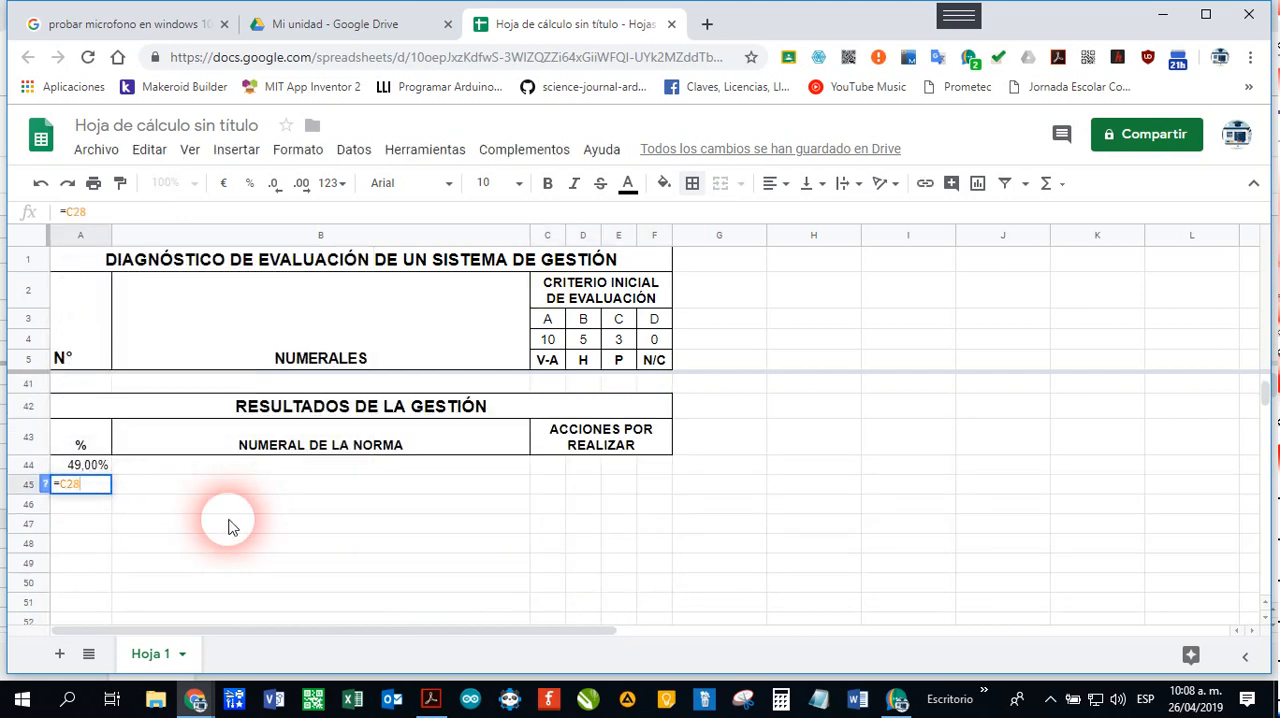
key("Return")
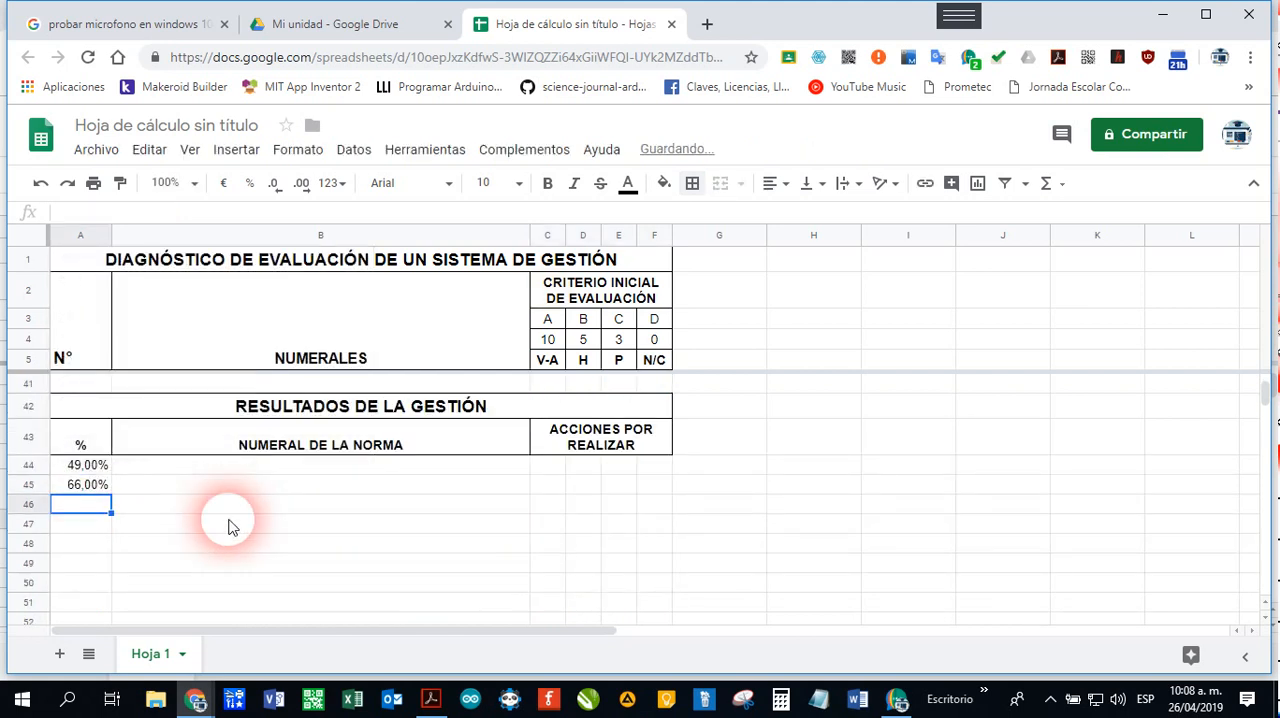
Step: Enter =C40 in cell A46 to bring in the third section's percentage
type("C")
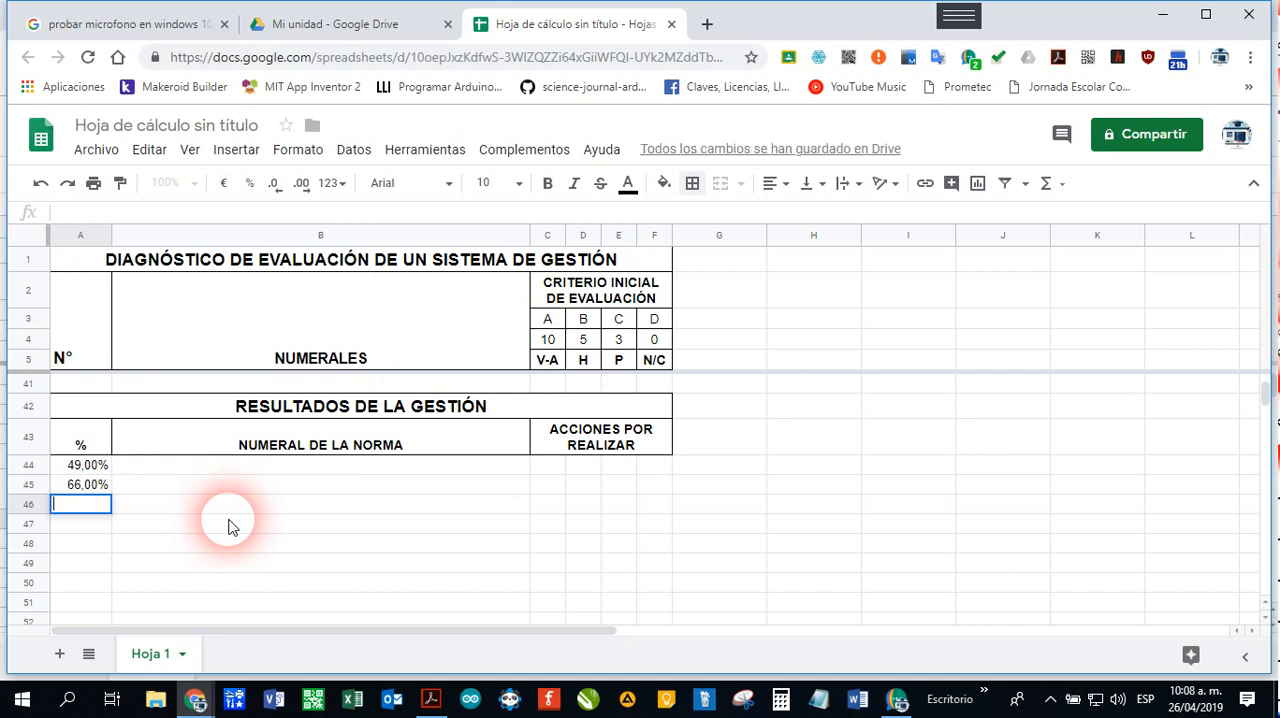
type("=40")
key("Return")
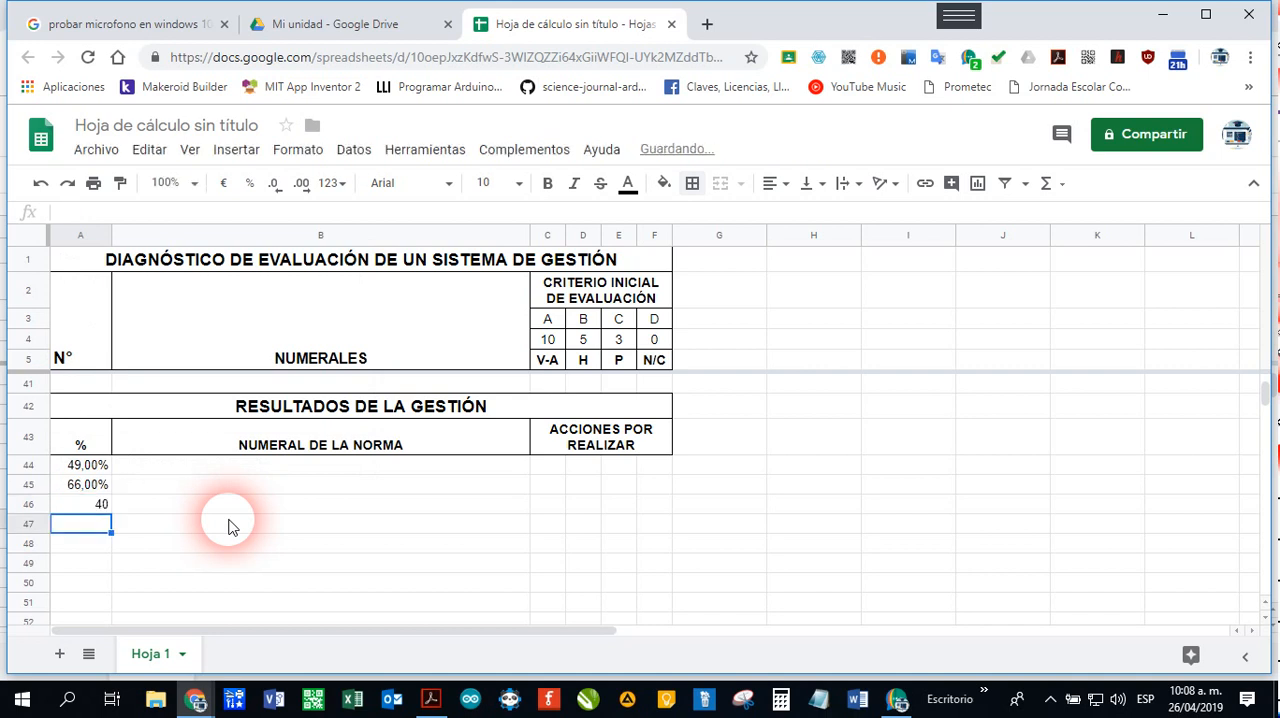
left_click(100, 504)
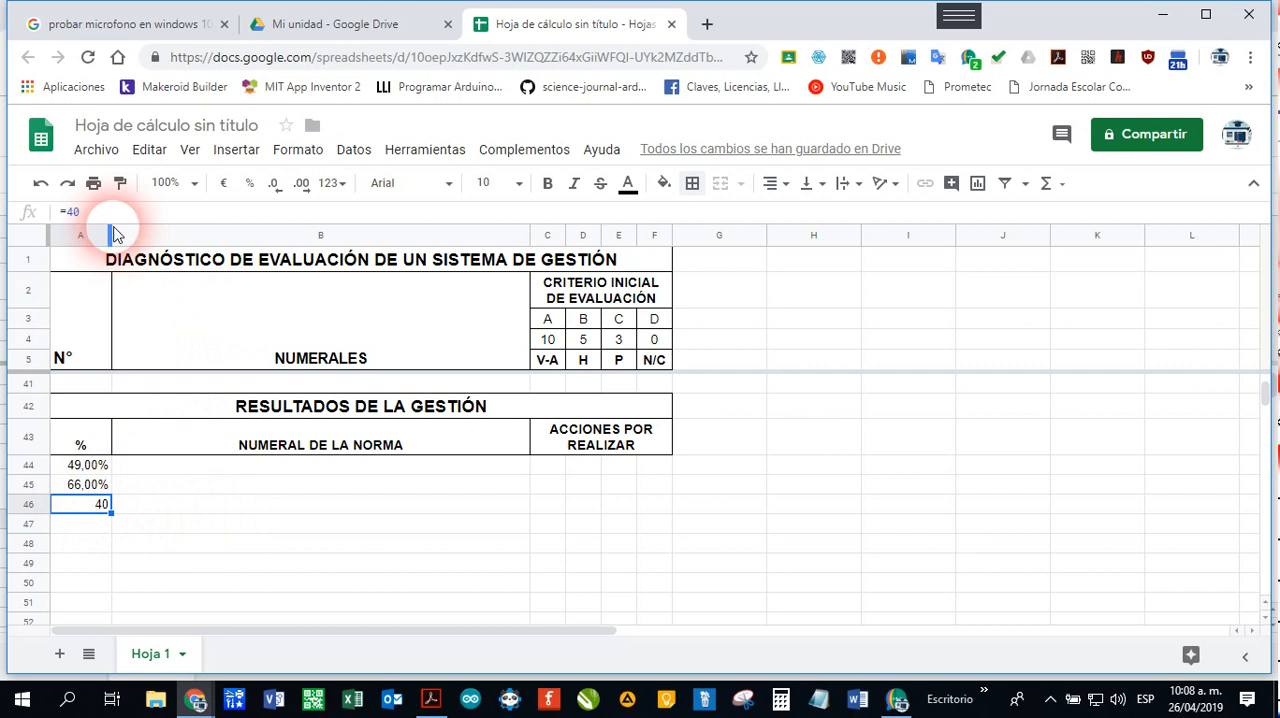
left_click(64, 212)
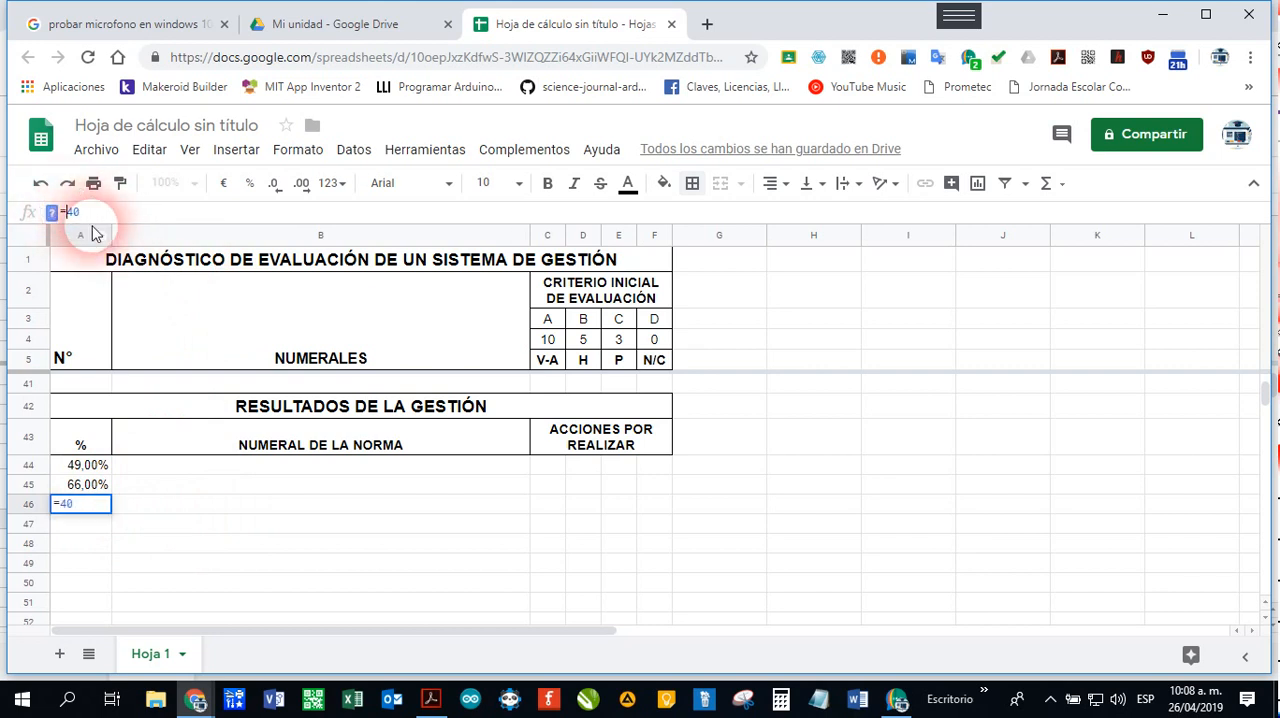
type("C")
key("Return")
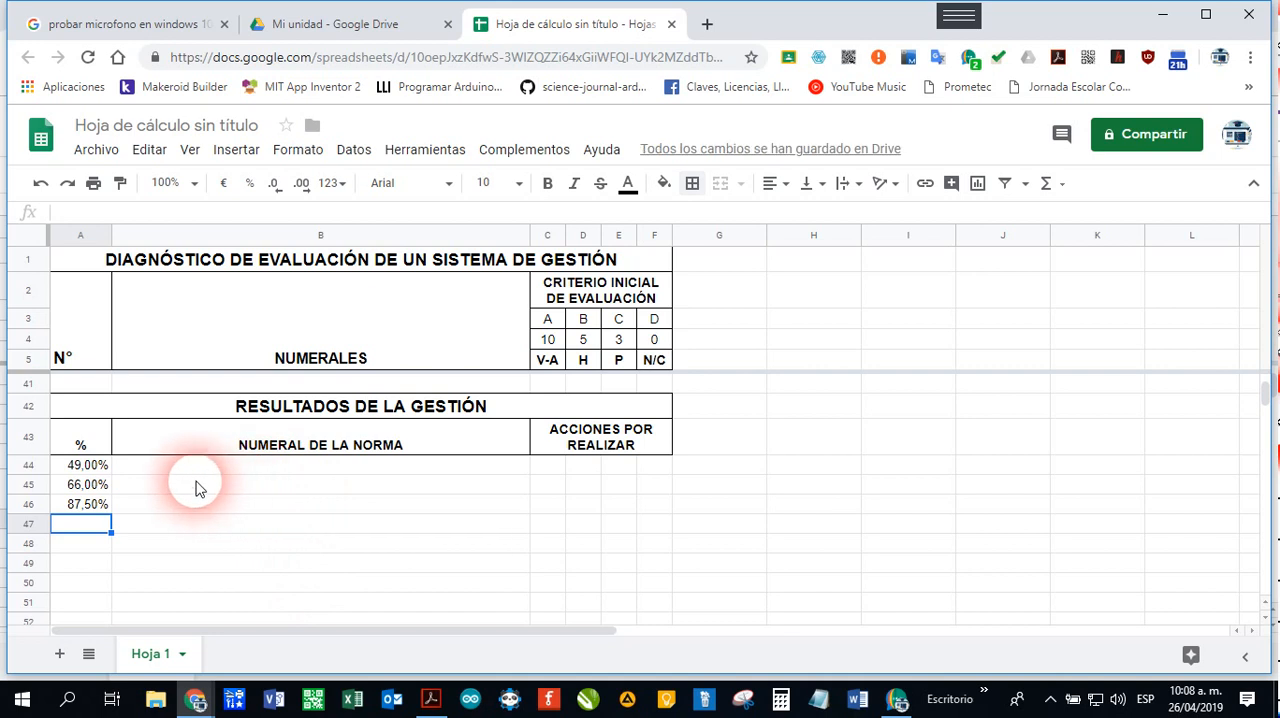
Step: Apply all borders to the results rows A44:F46
left_click_drag(88, 465, 646, 520)
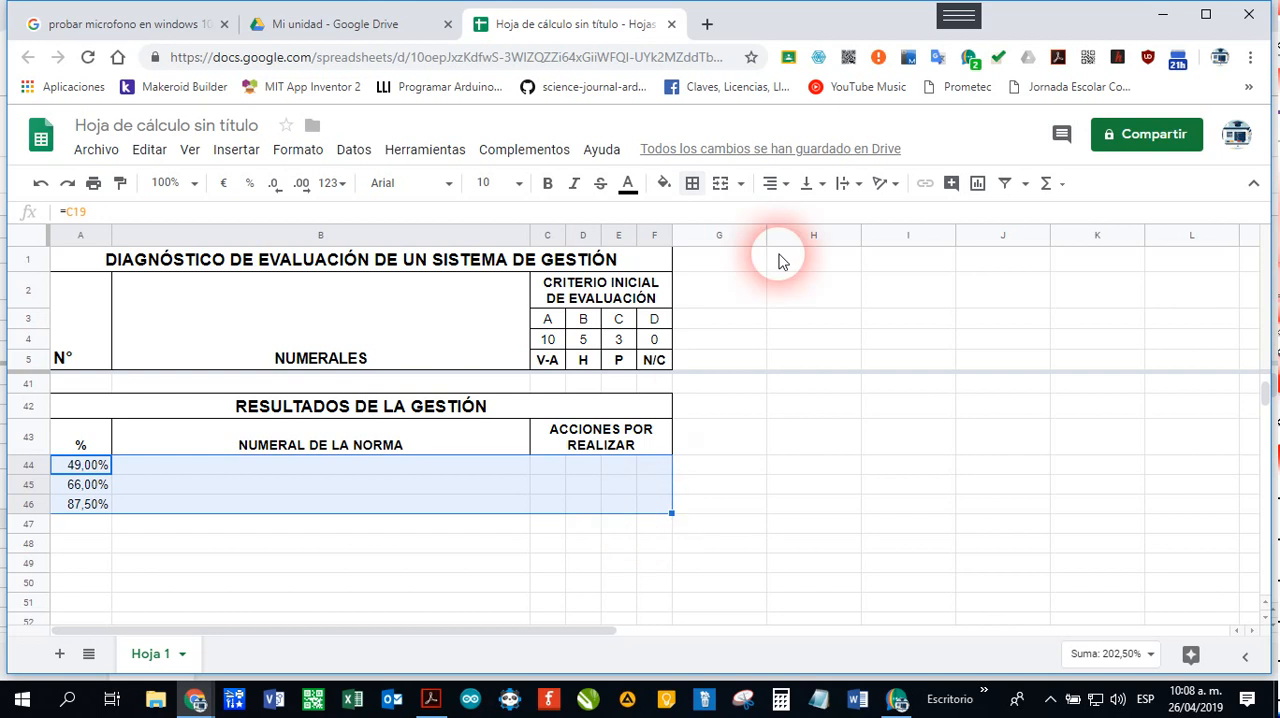
left_click(694, 184)
left_click(699, 219)
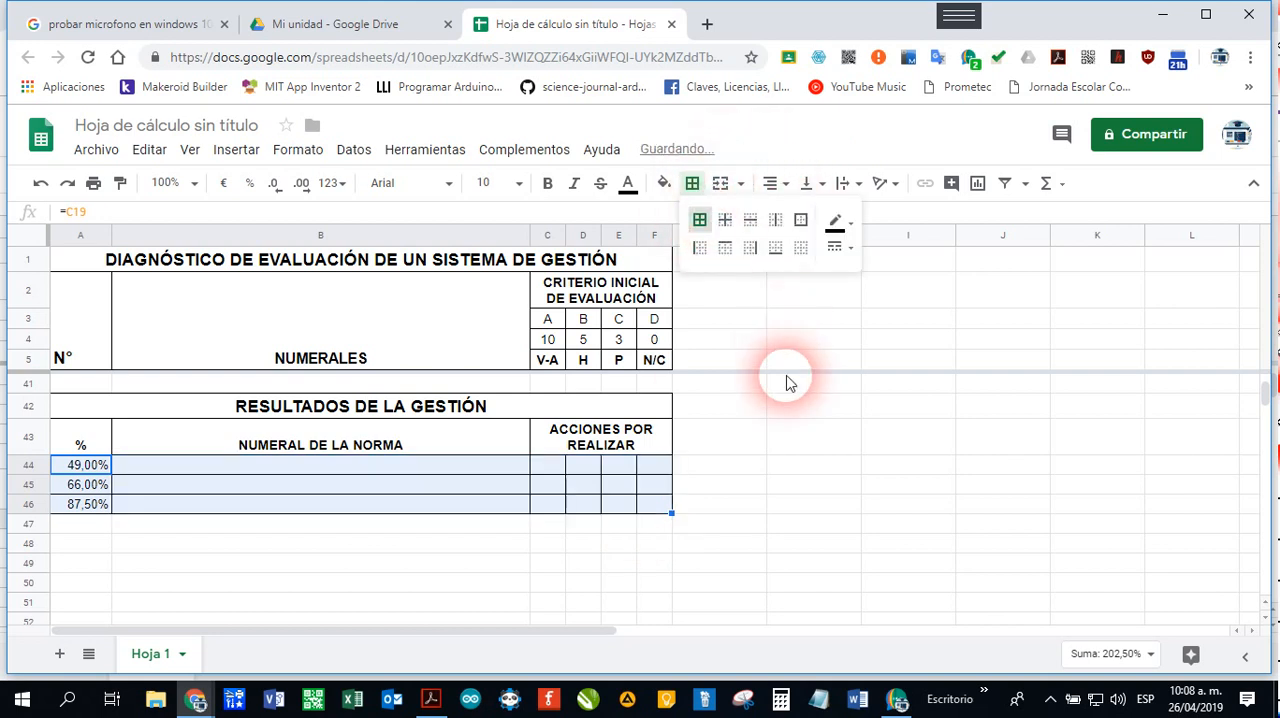
Step: Merge columns C to F separately in rows 44, 45 and 46 under ACCIONES POR REALIZAR
left_click(557, 474)
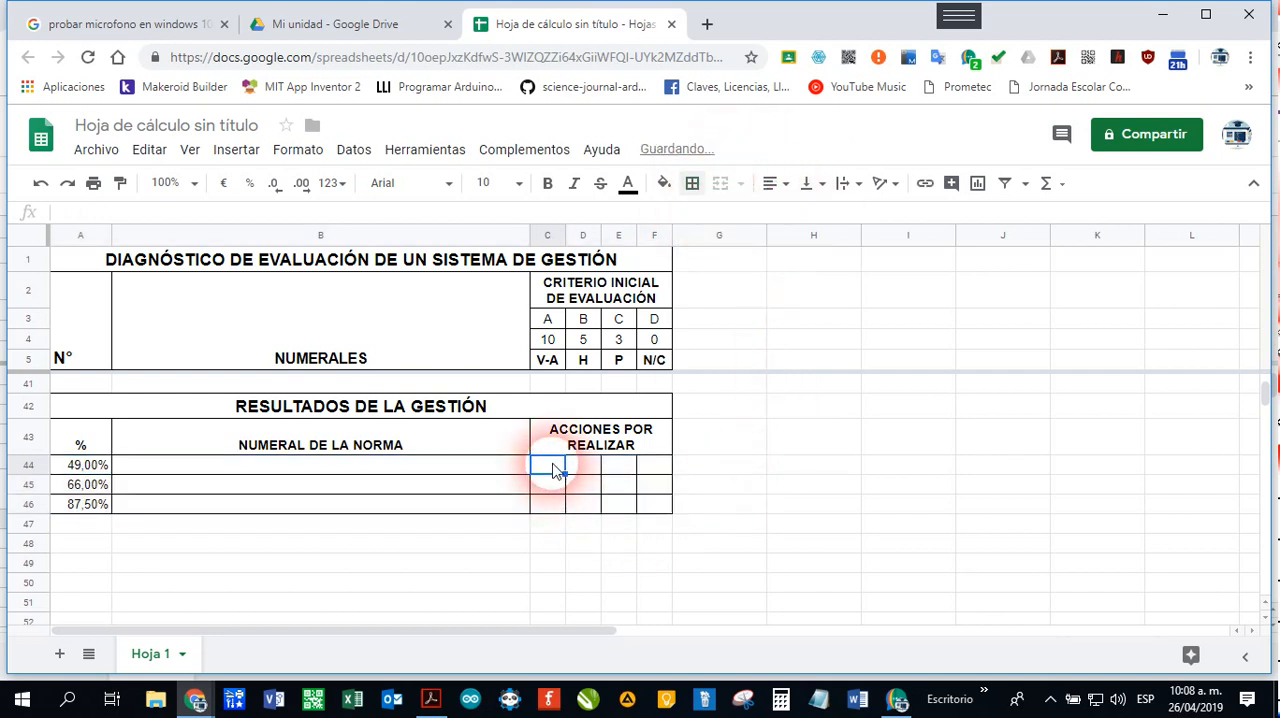
left_click_drag(557, 472, 651, 466)
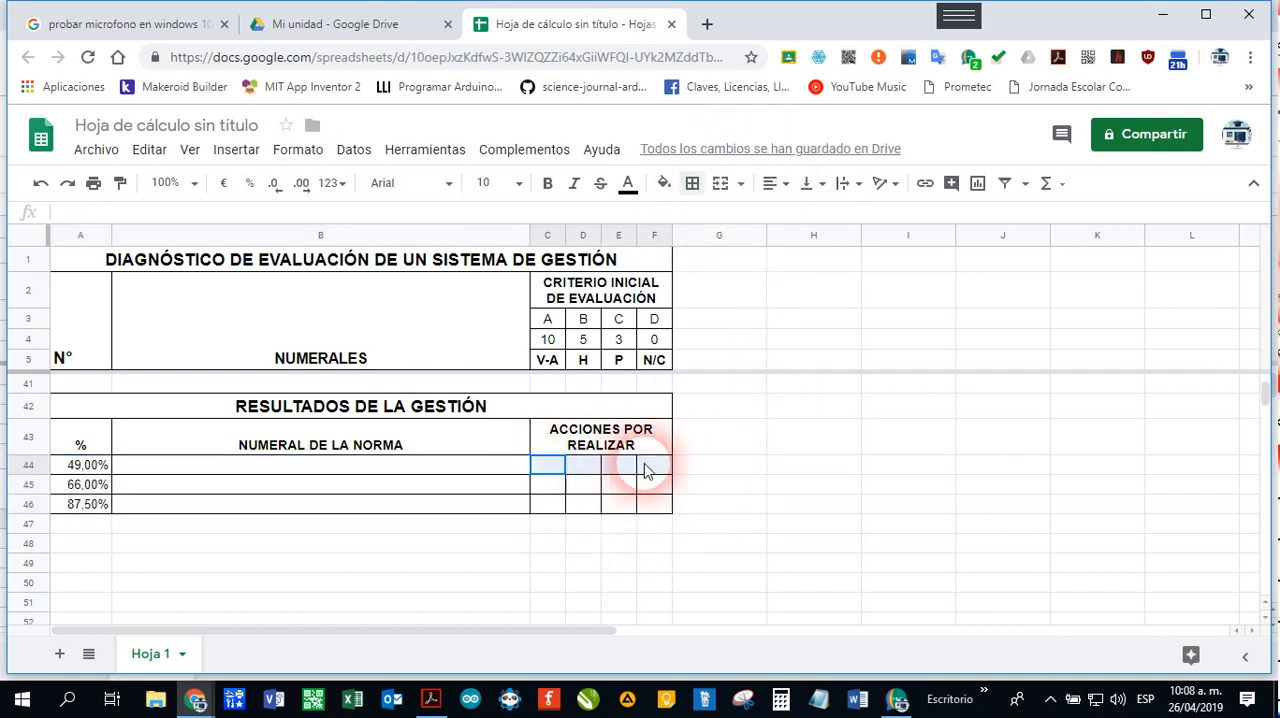
left_click(732, 194)
left_click_drag(545, 487, 662, 487)
left_click(720, 183)
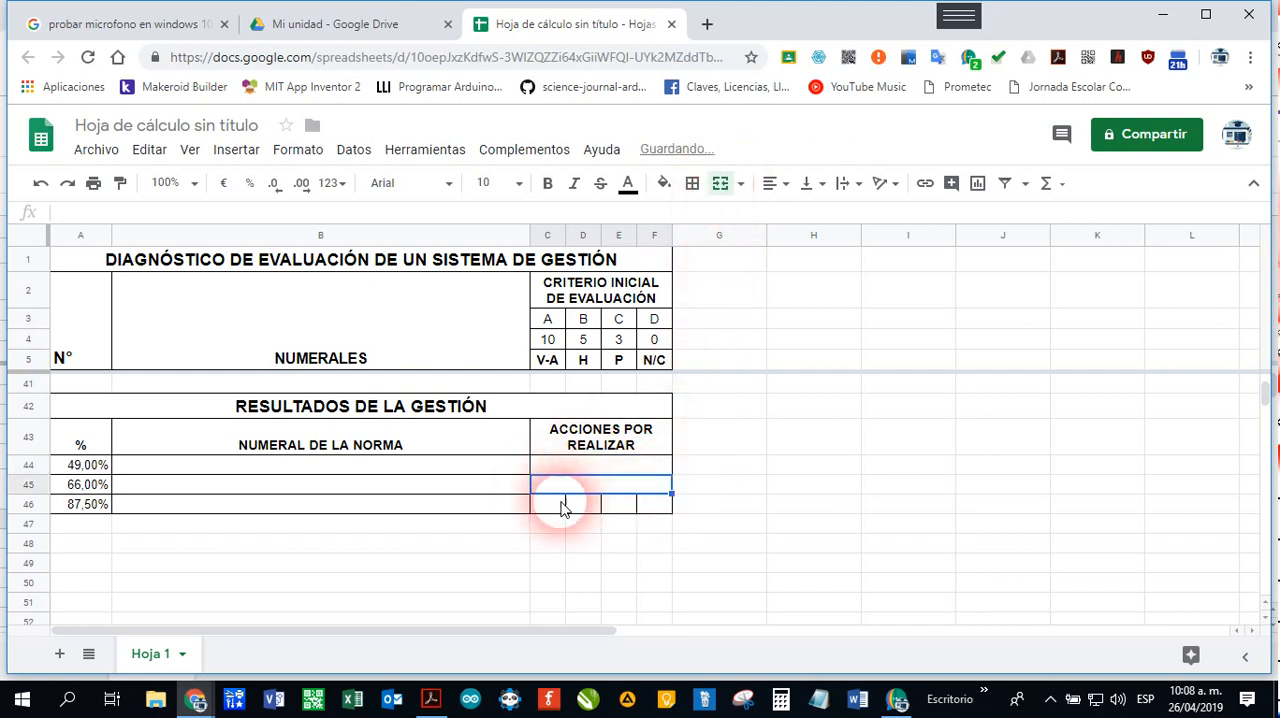
left_click_drag(561, 508, 646, 490)
left_click(732, 193)
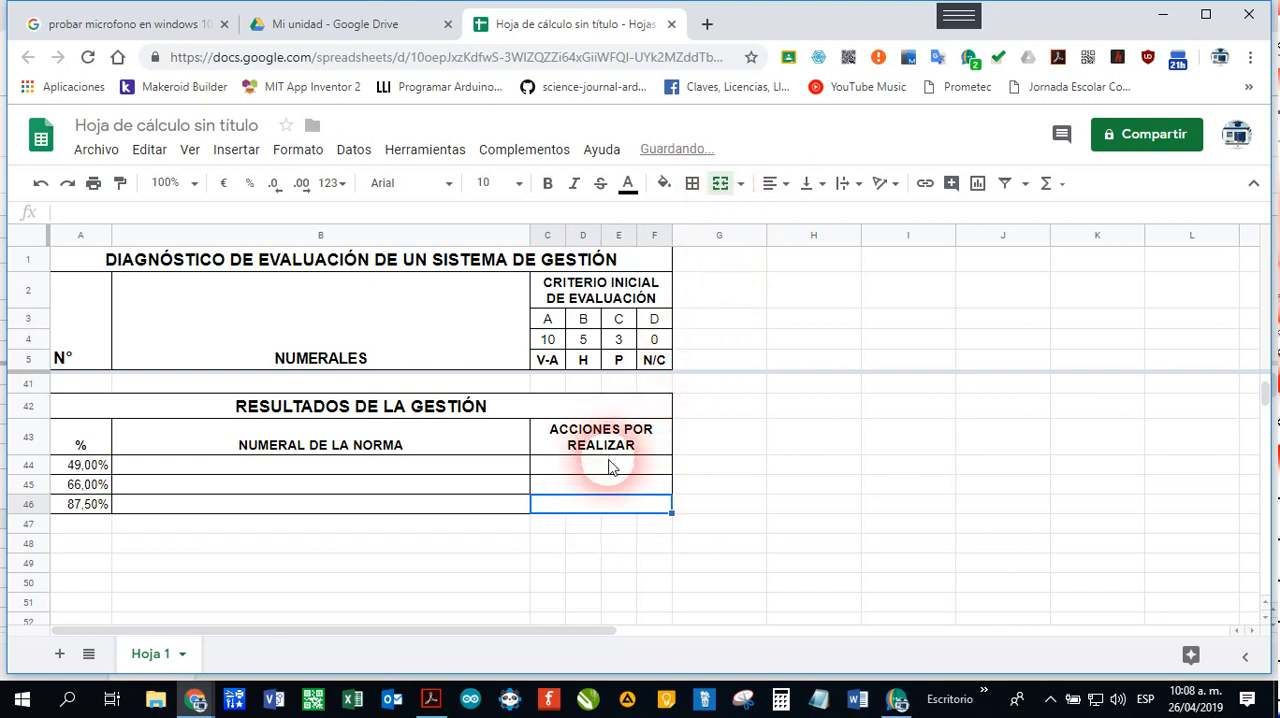
Step: Centre the merged ACCIONES POR REALIZAR cells C44:F46 horizontally
left_click_drag(610, 467, 614, 506)
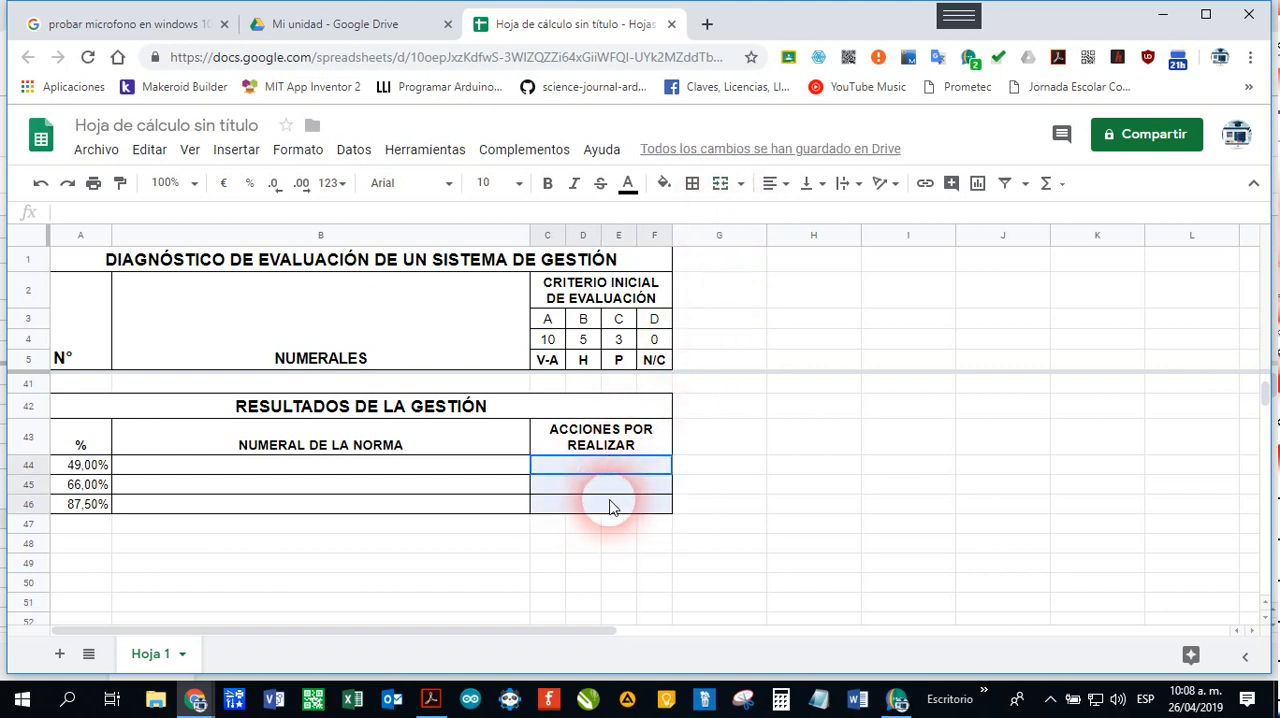
left_click(790, 188)
left_click(806, 218)
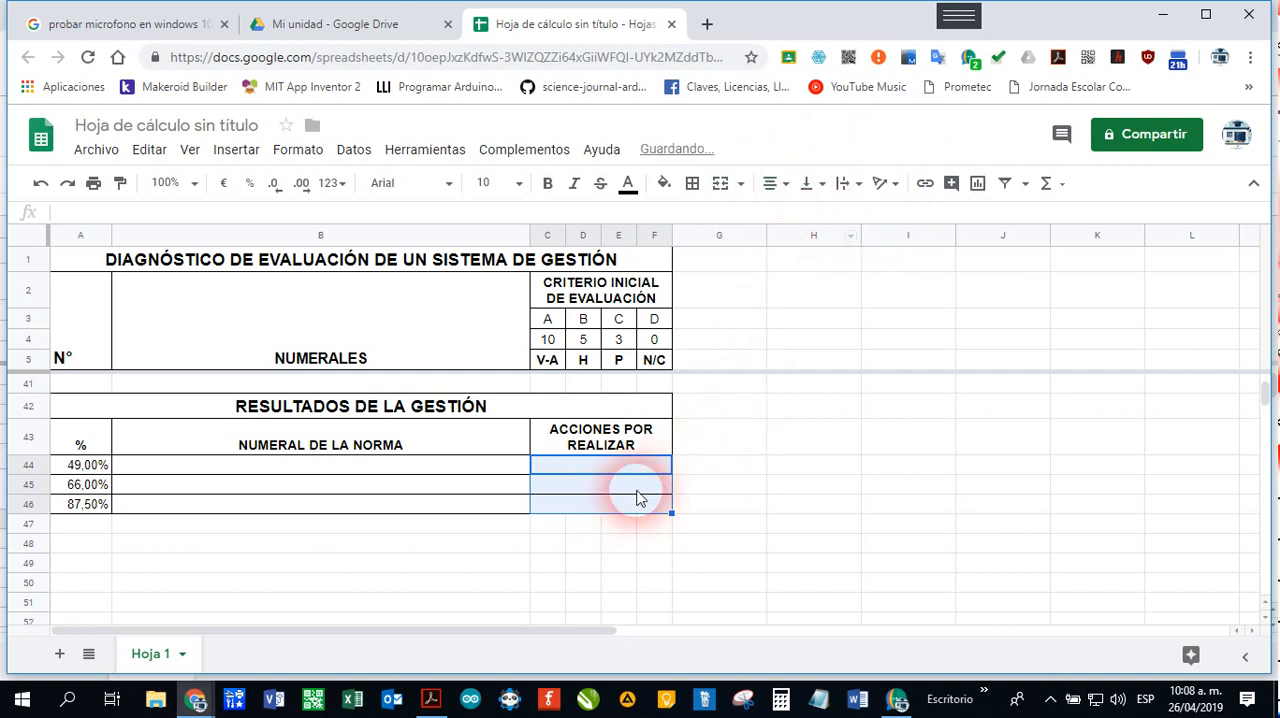
Step: Copy the first section's title, CONTEXTO DE LA ORGANIZACIÓN, from cell B7
left_click(446, 491)
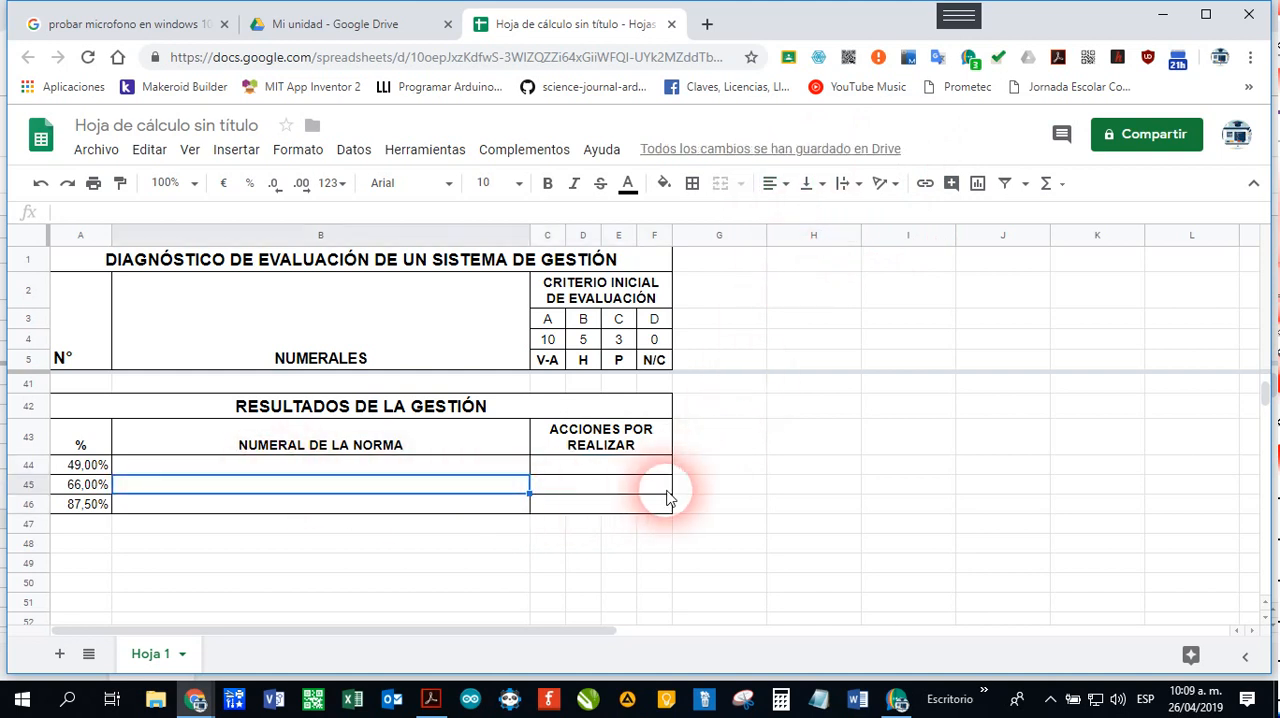
key("Up")
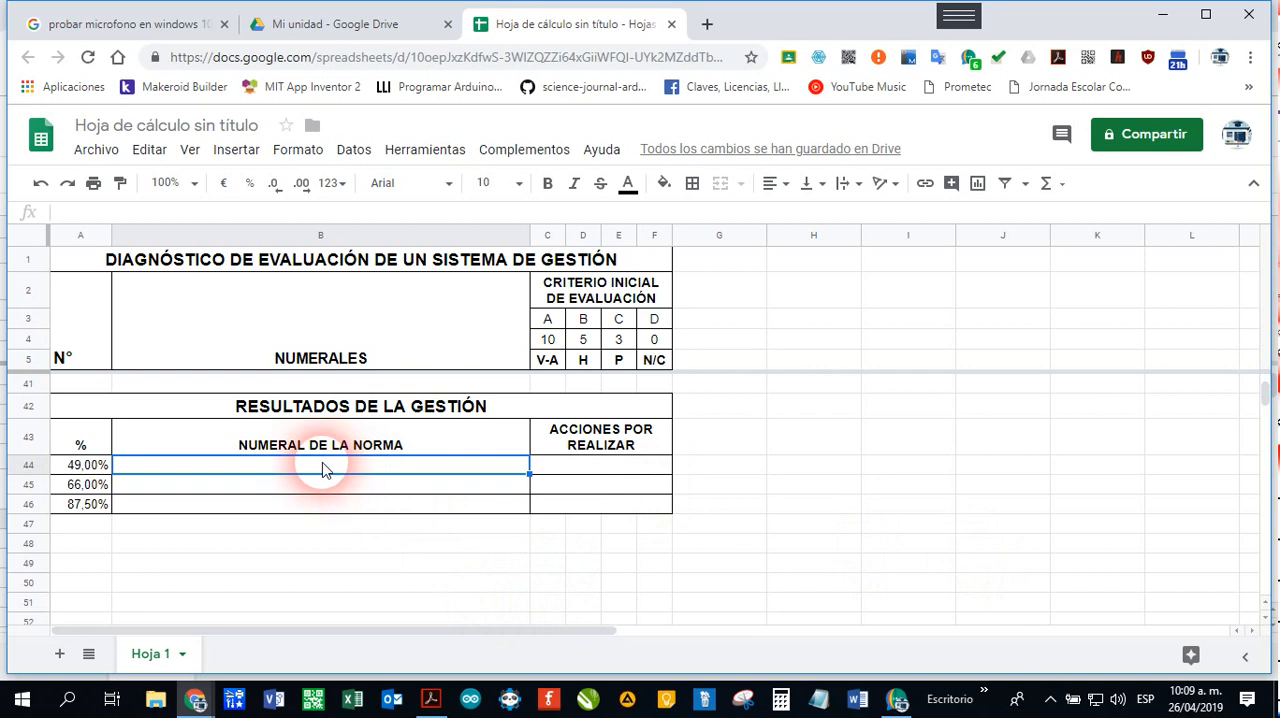
scroll(340, 475, "up", 10)
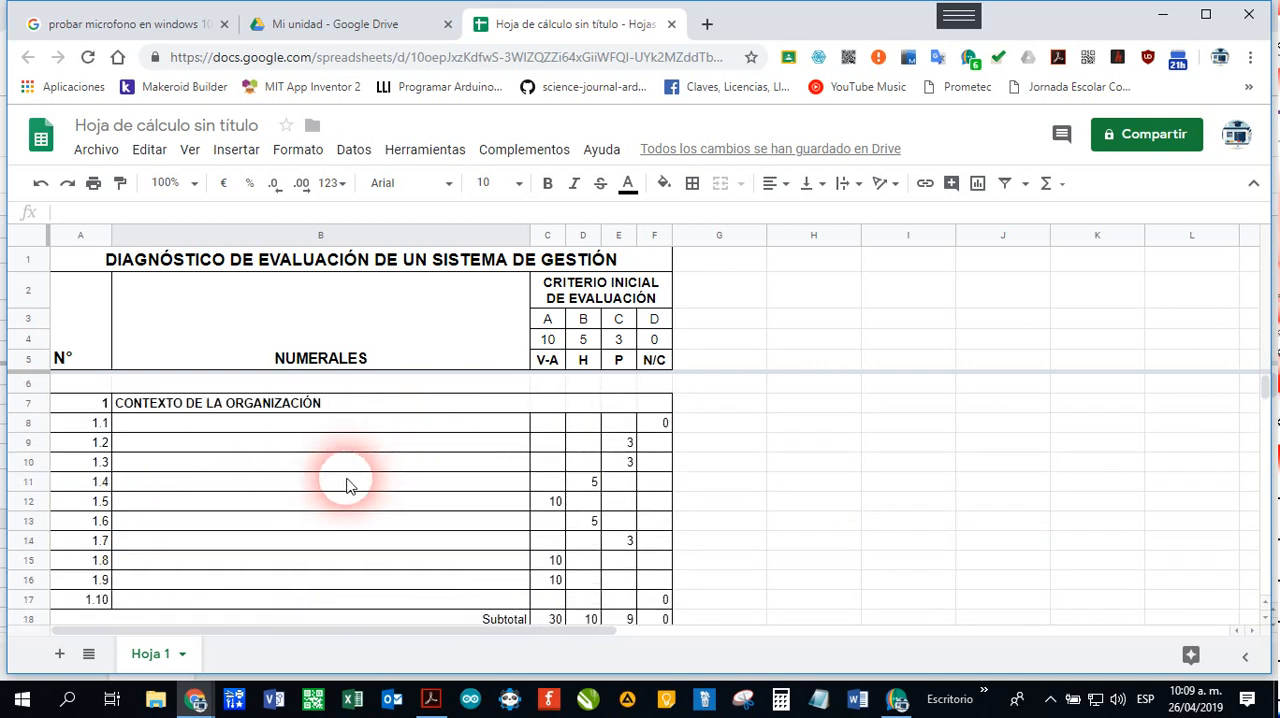
left_click(215, 406)
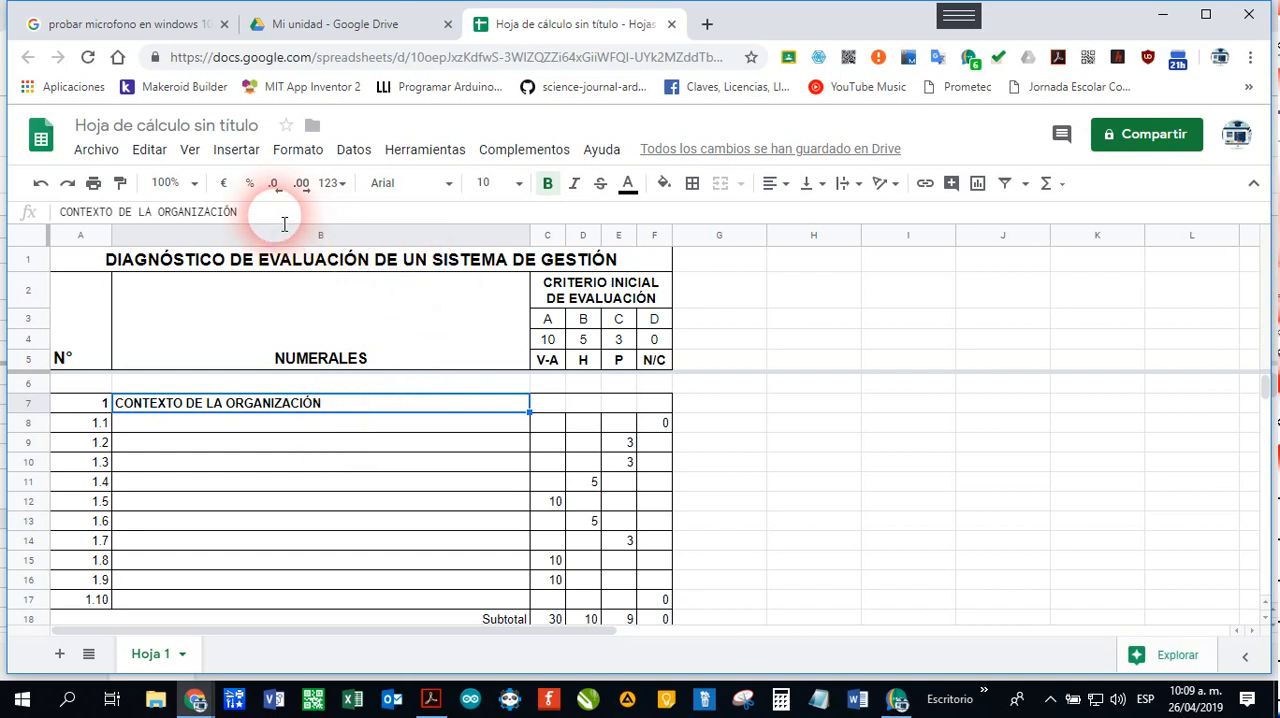
left_click_drag(284, 224, 29, 205)
key("ctrl+c")
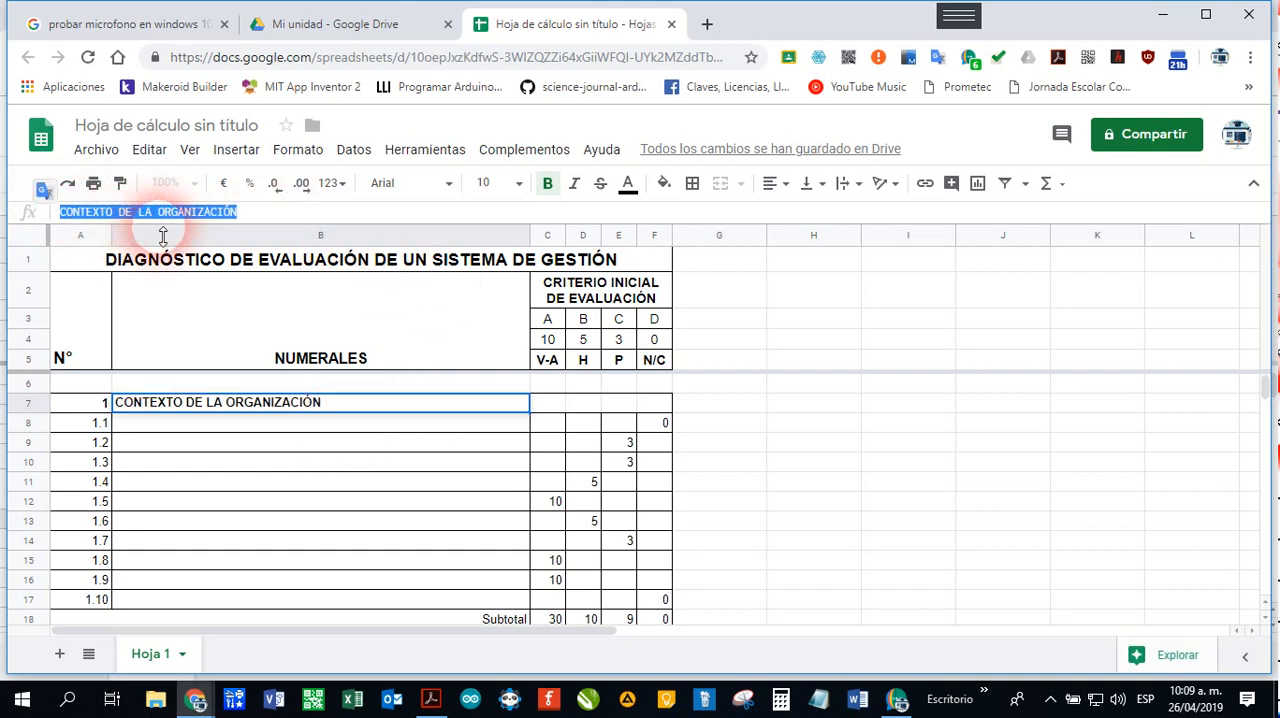
left_click(327, 440)
left_click(309, 409)
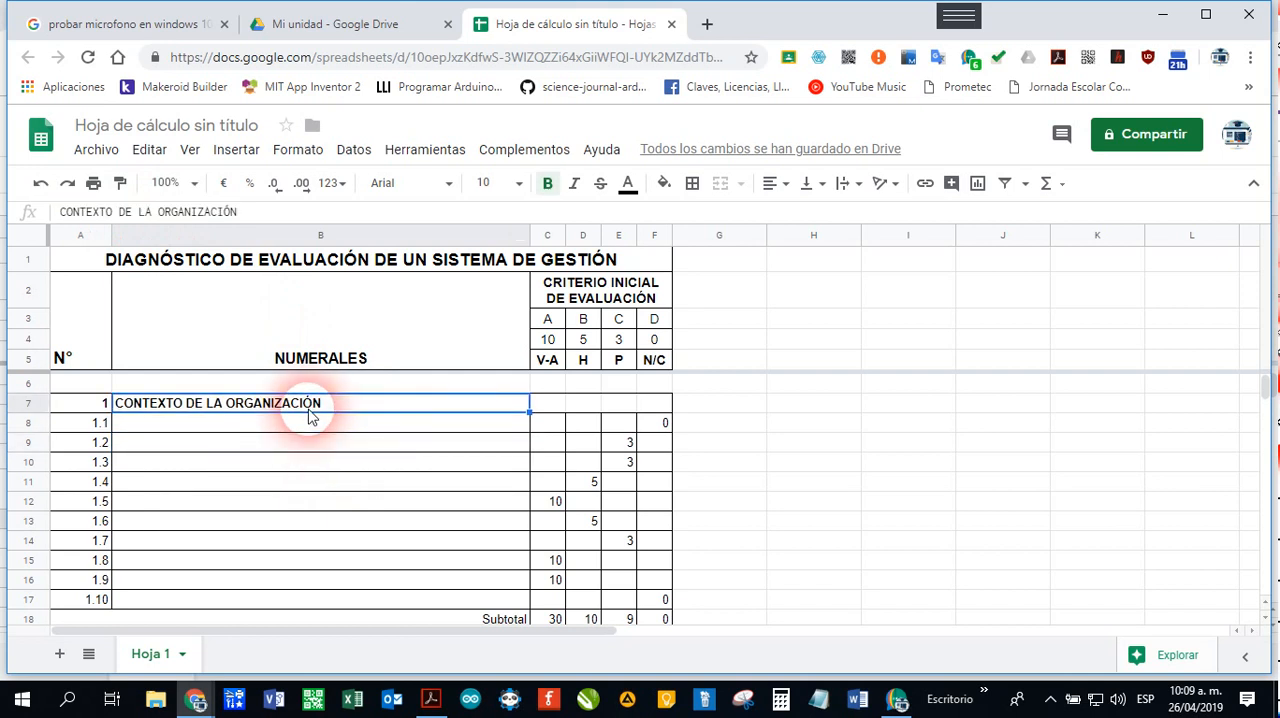
right_click(316, 412)
mouse_move(421, 530)
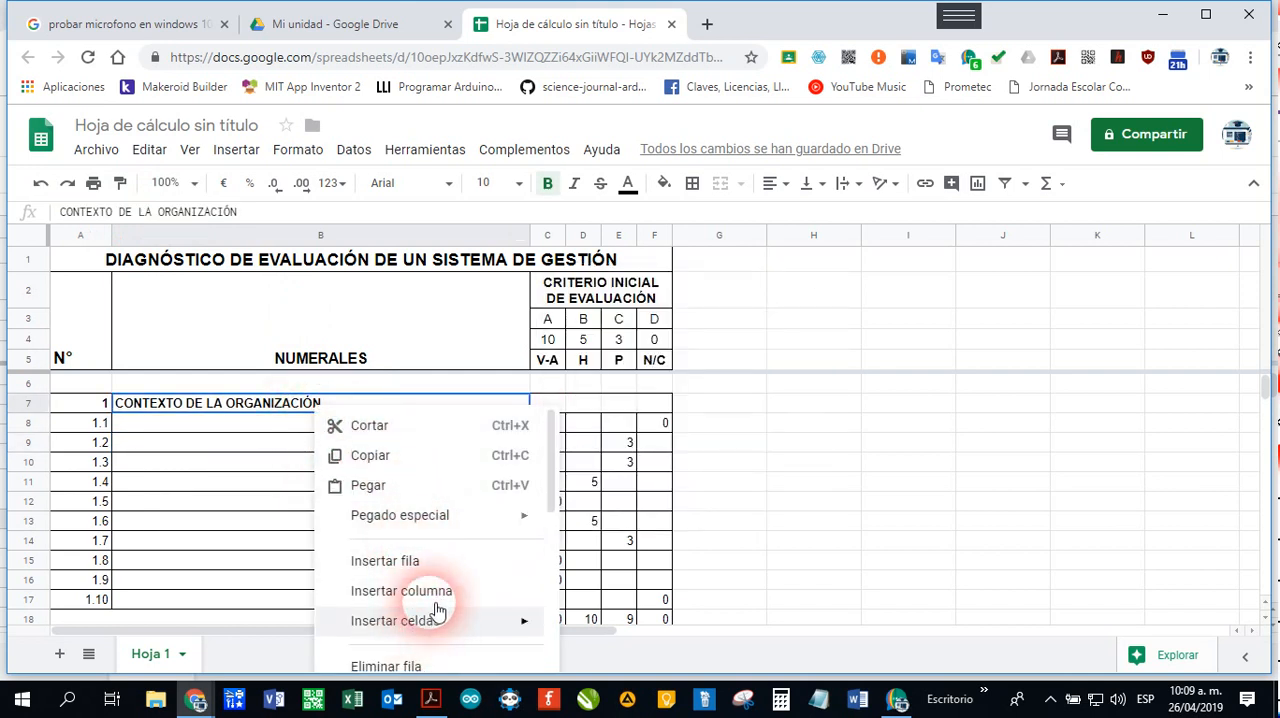
left_click(387, 462)
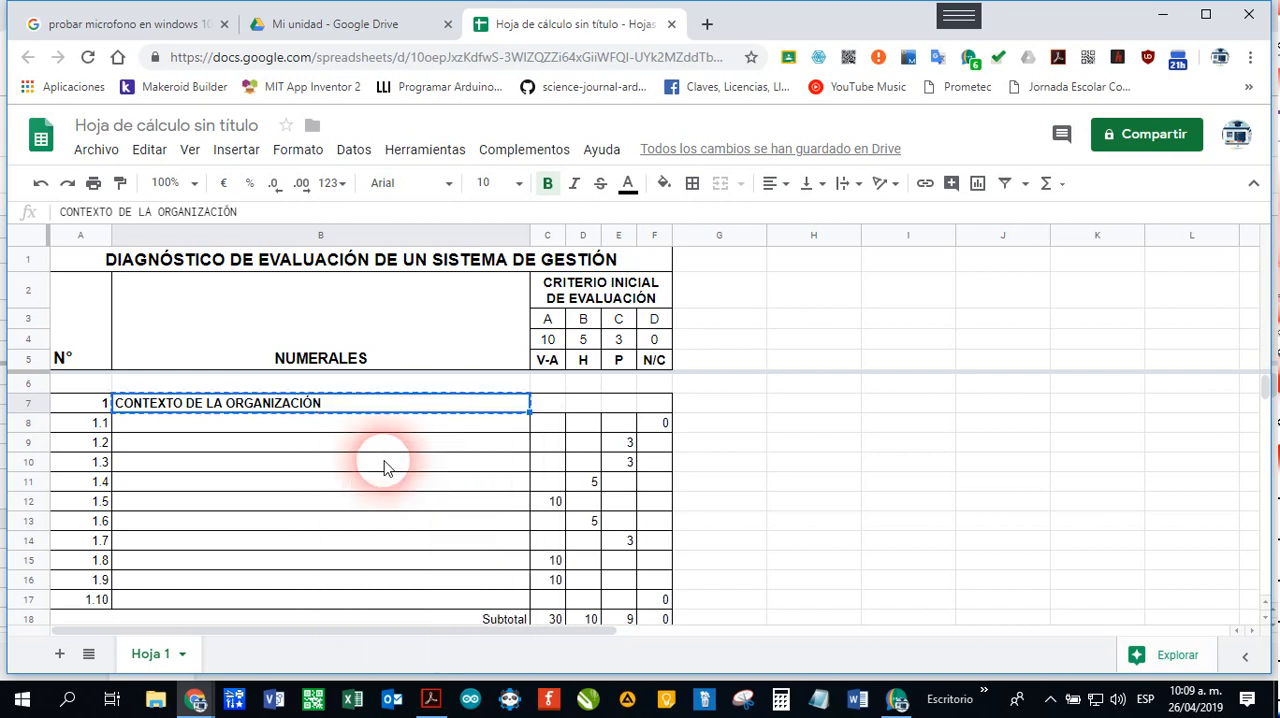
Step: Paste only the values of the copied title into cell B44 under NUMERAL DE LA NORMA
scroll(385, 468, "down", 6)
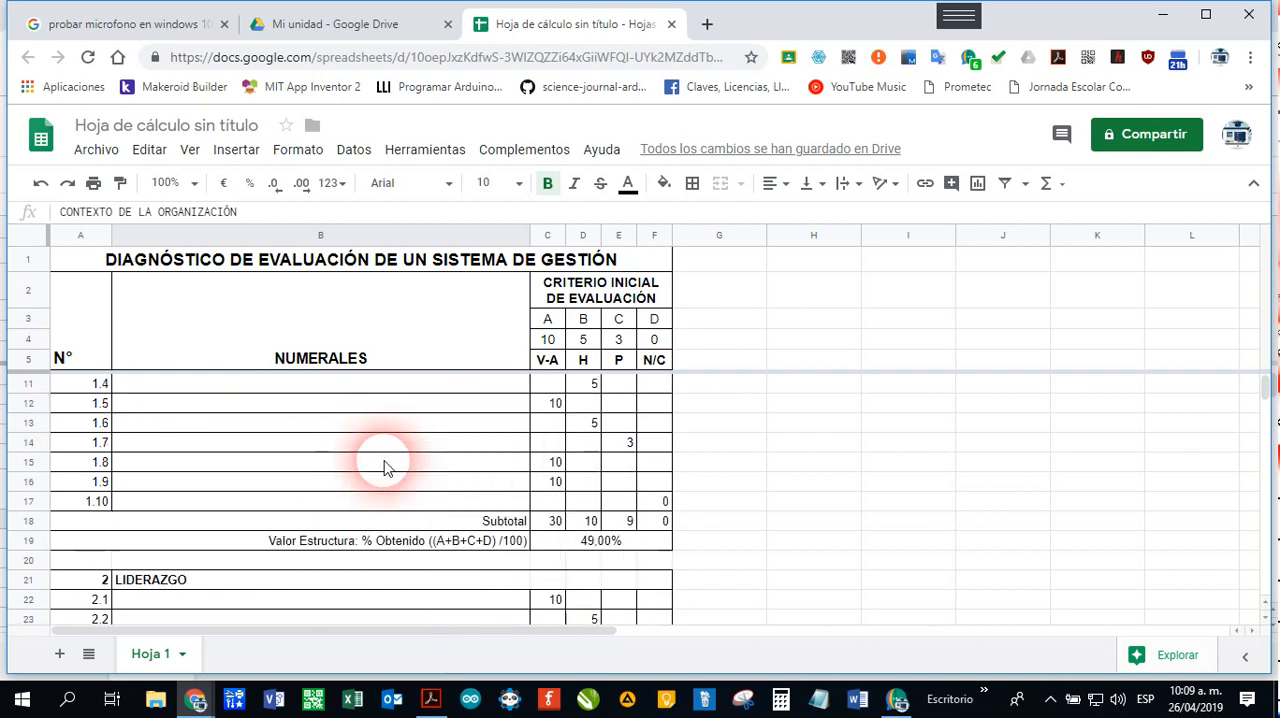
scroll(385, 468, "down", 2)
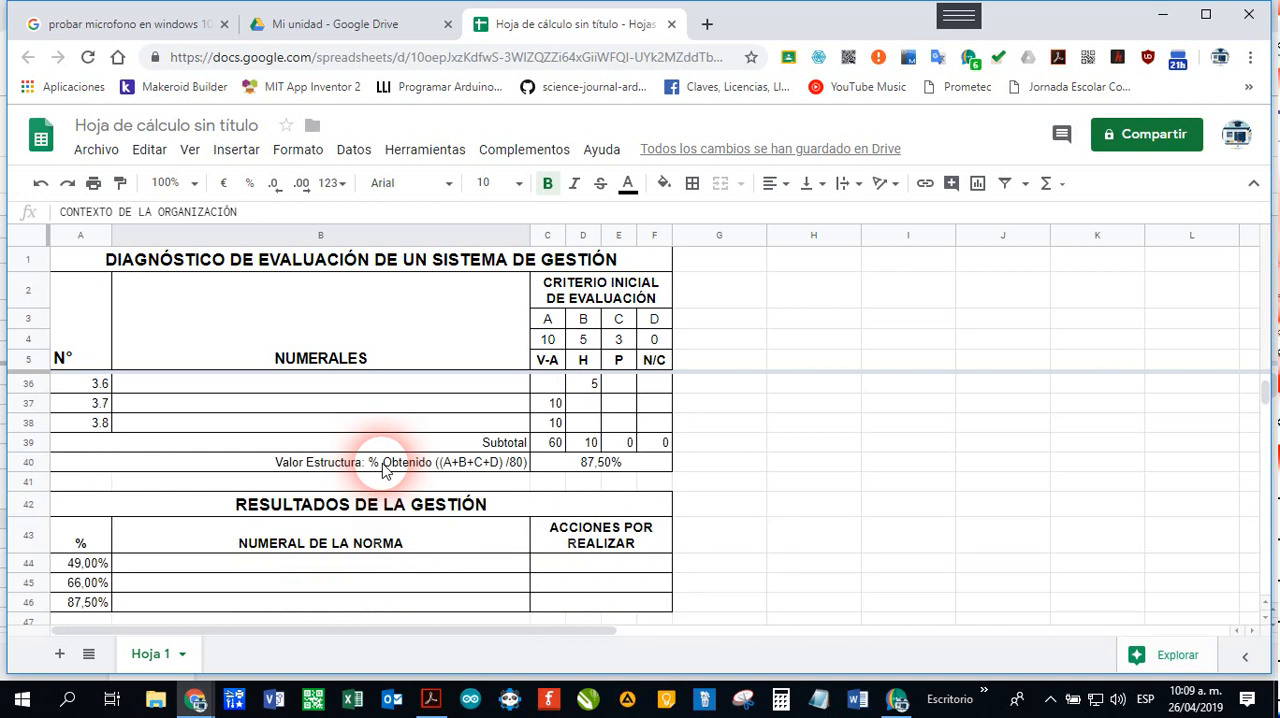
left_click(233, 530)
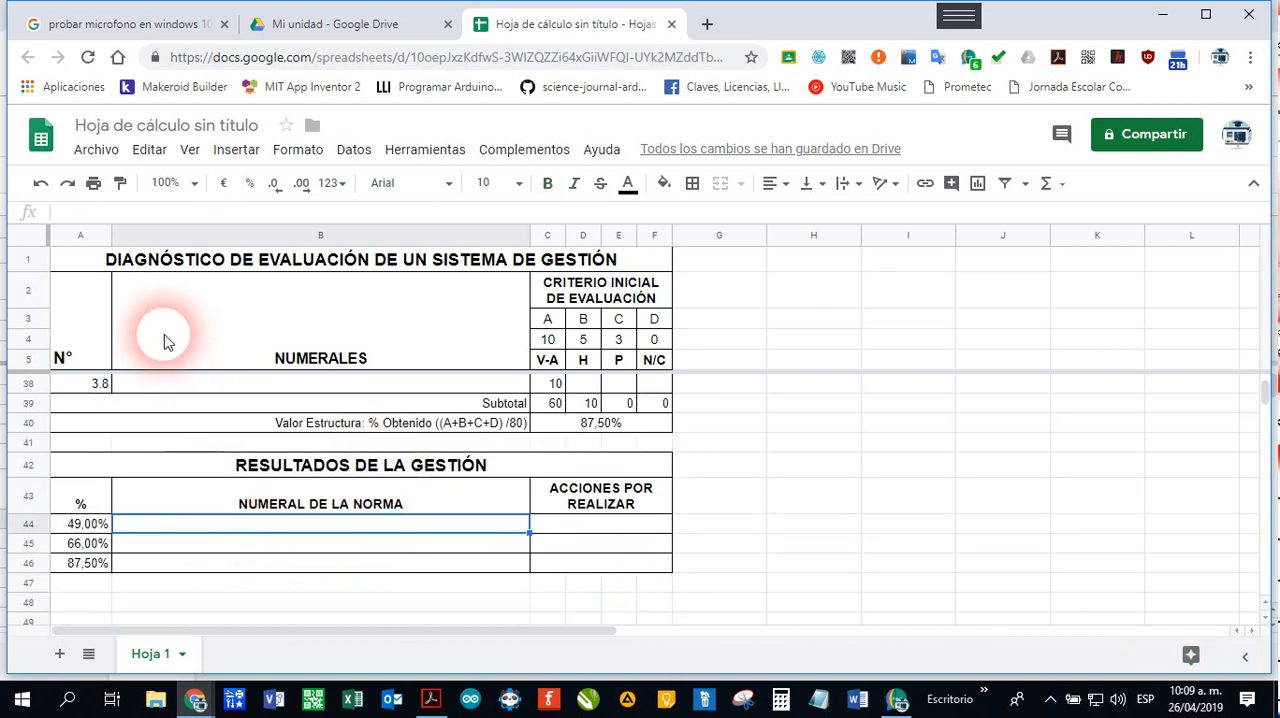
left_click(157, 157)
mouse_move(302, 357)
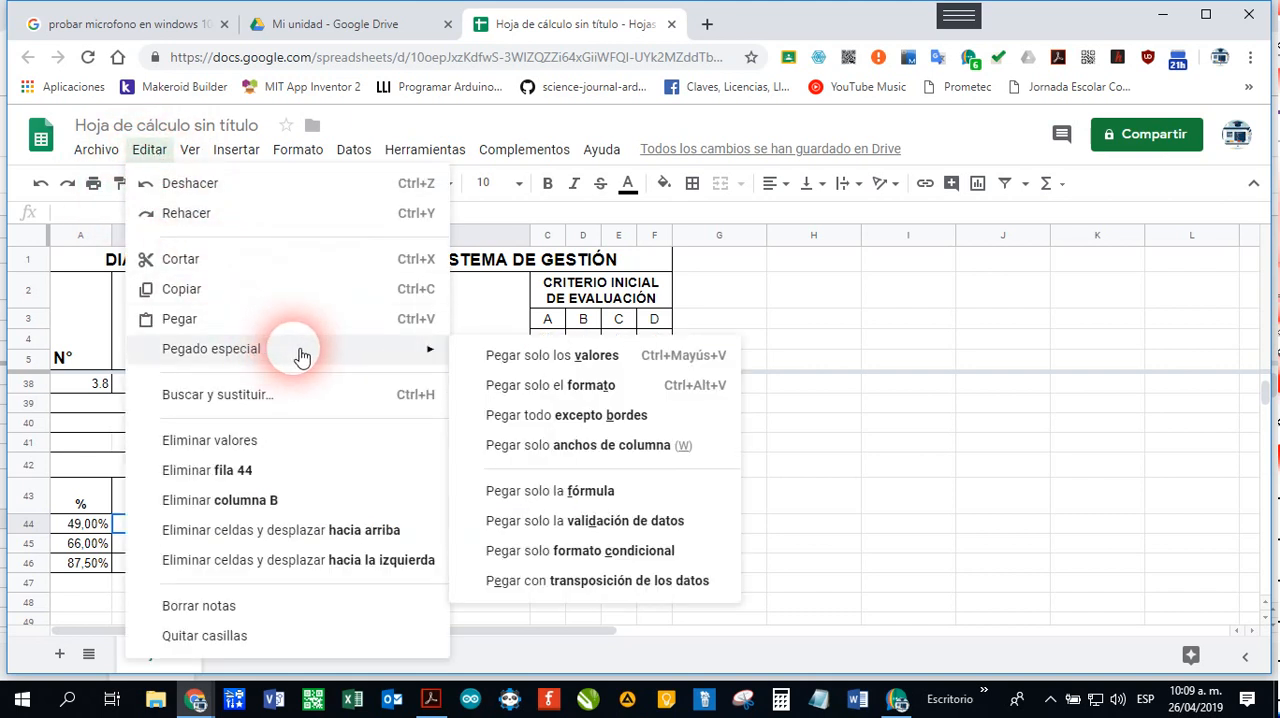
left_click(643, 371)
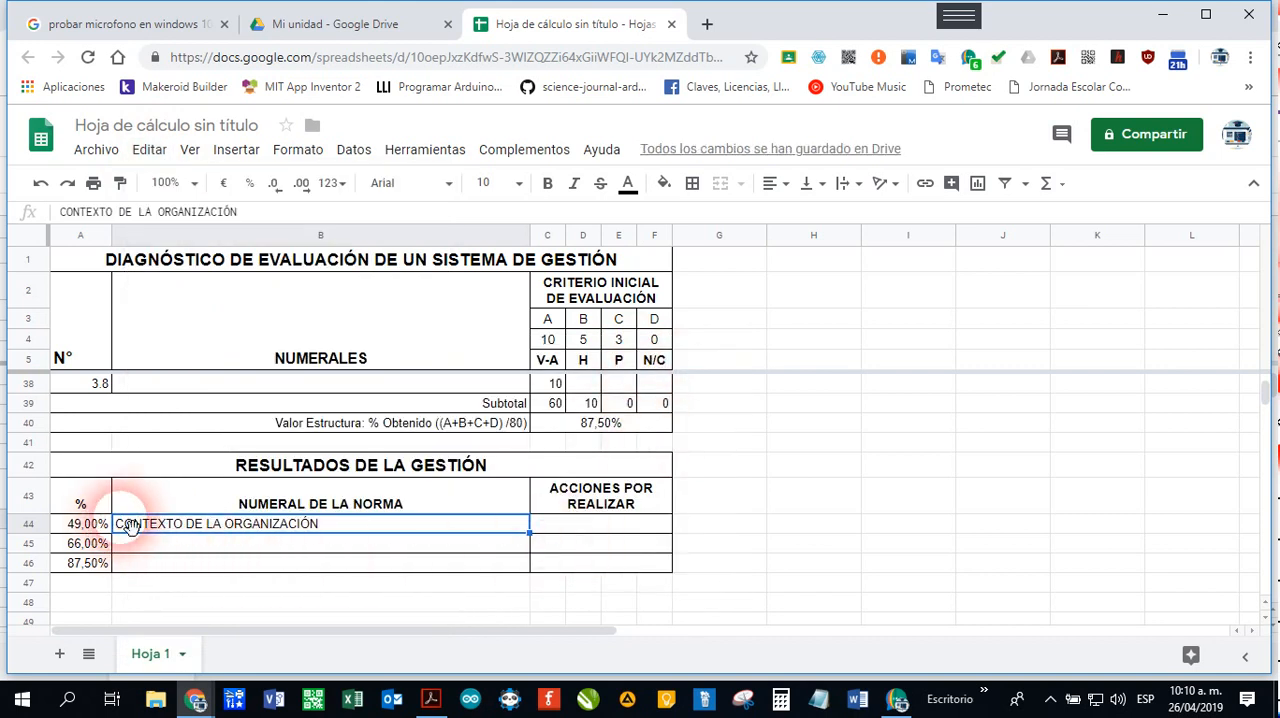
Step: Add the number prefix to cell B44 so it reads "1. CONTEXTO DE LA ORGANIZACIÓN"
left_click(57, 212)
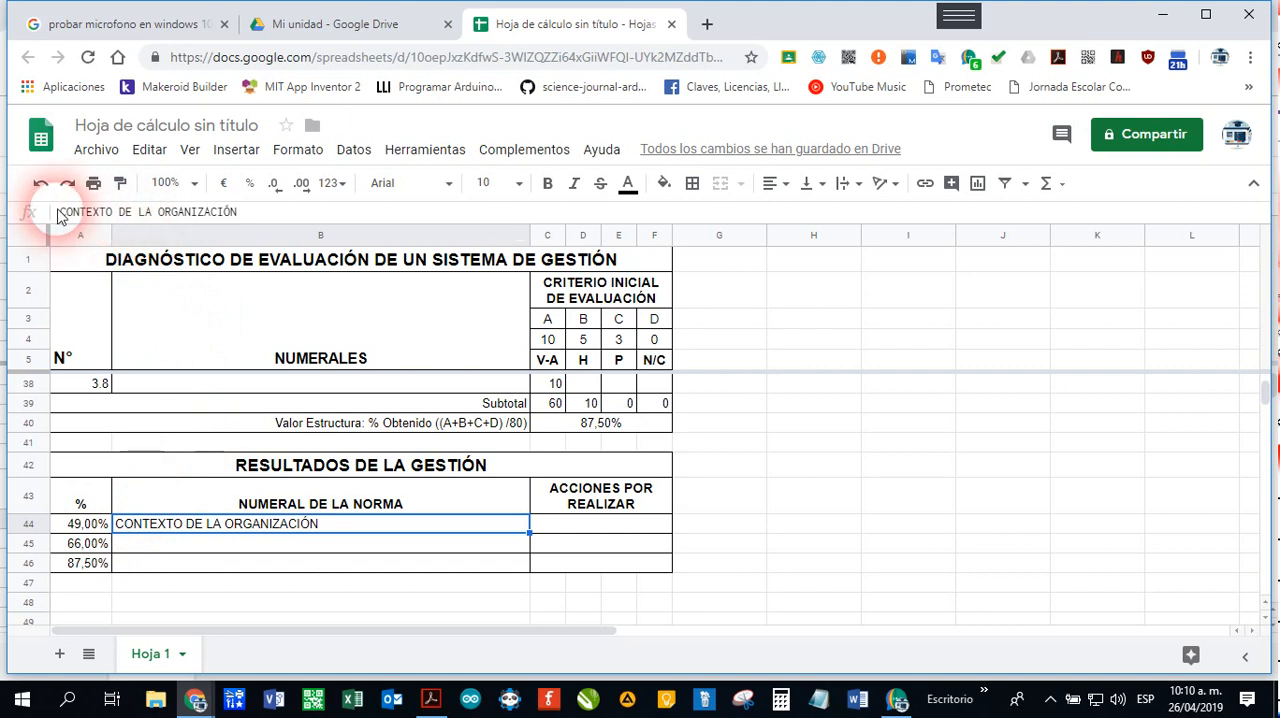
type("1.")
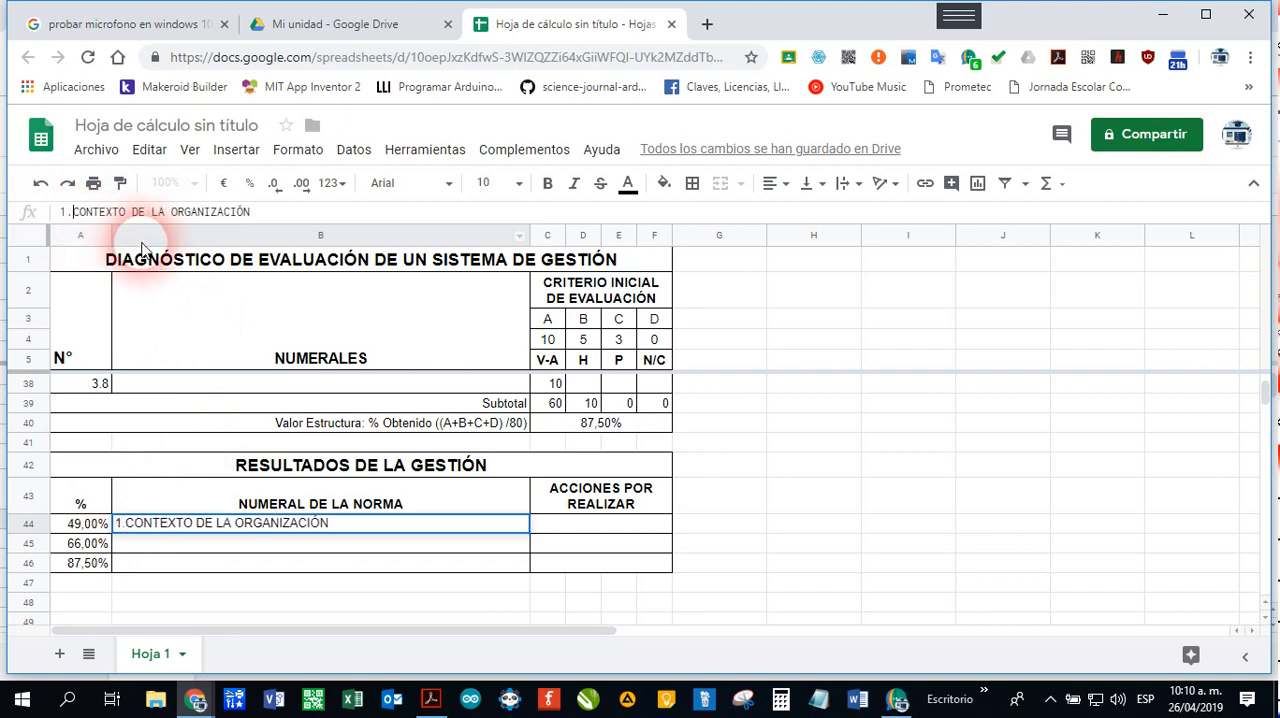
key("Return")
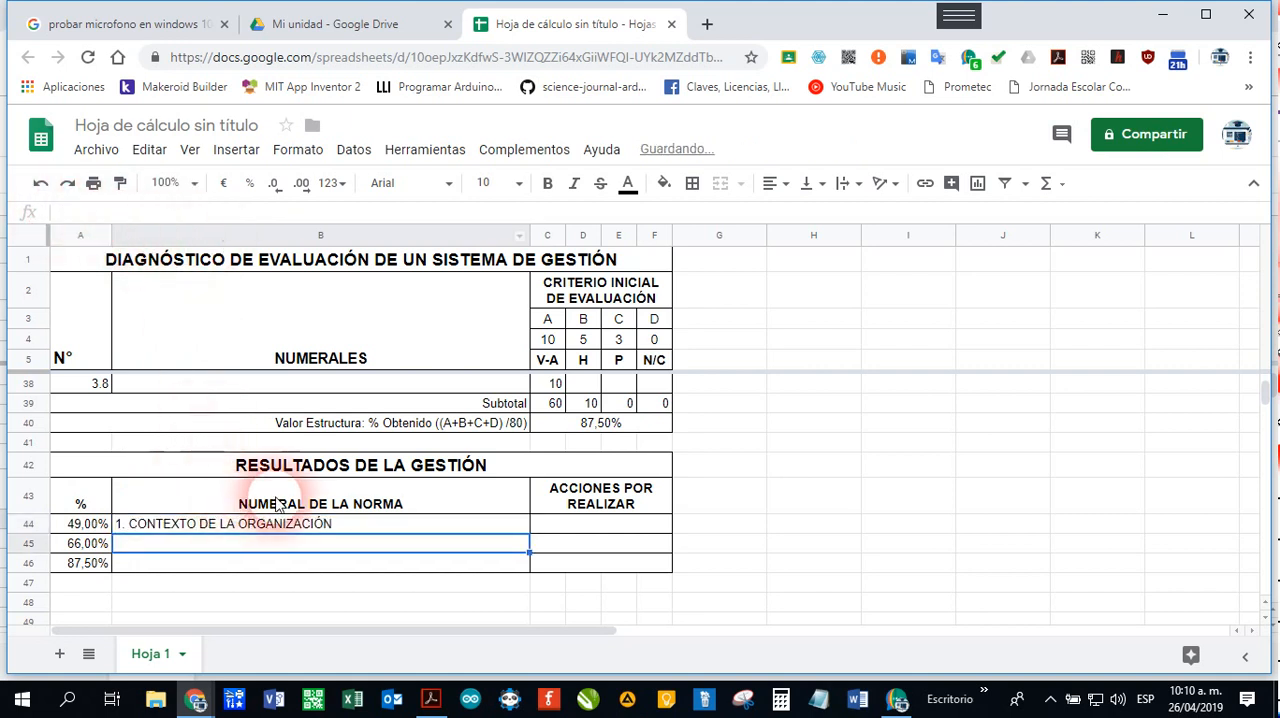
Step: Copy the second section's title, LIDERAZGO, from B21 and paste only its values into cell B45
scroll(330, 505, "up", 10)
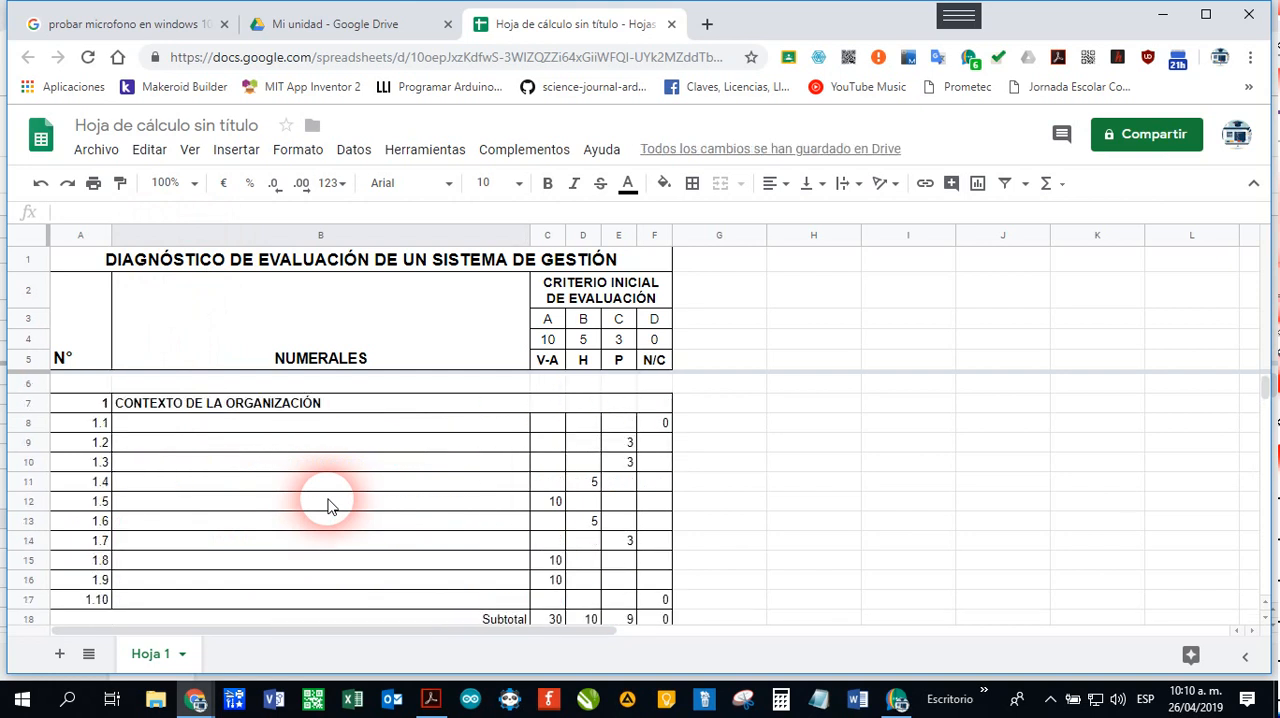
scroll(330, 505, "down", 4)
left_click(194, 481)
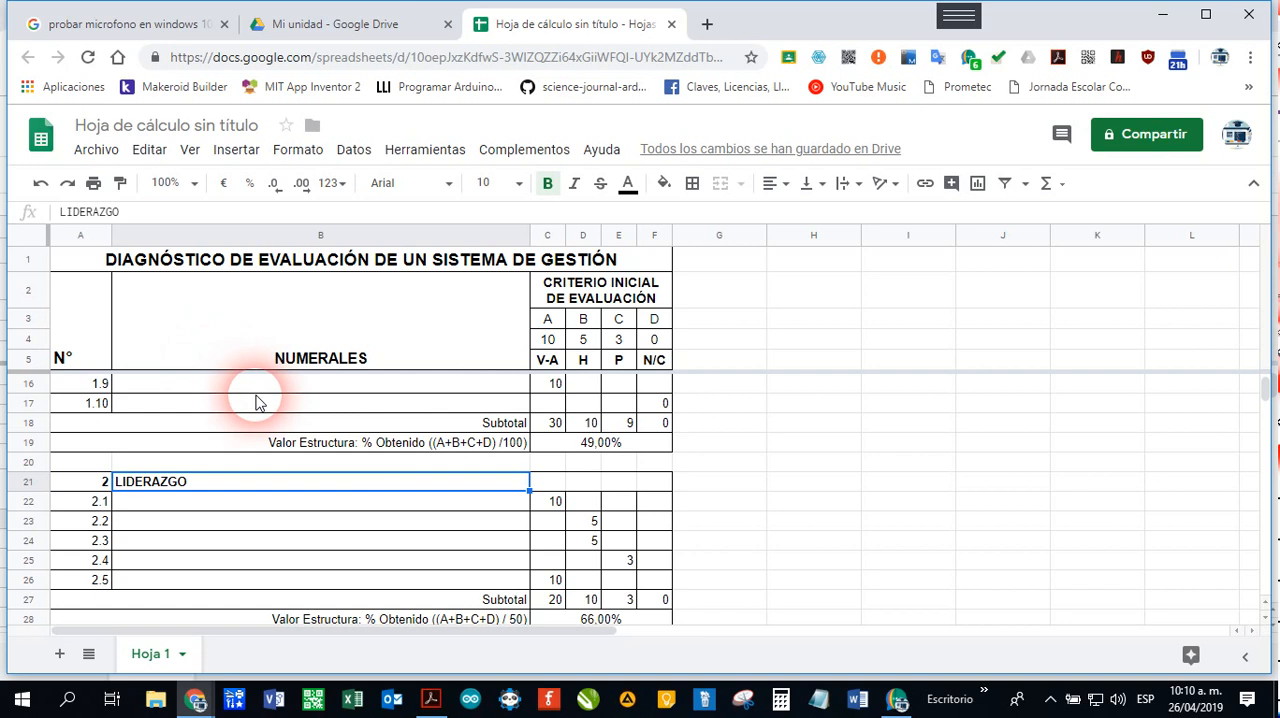
key("ctrl+c")
scroll(430, 537, "down", 7)
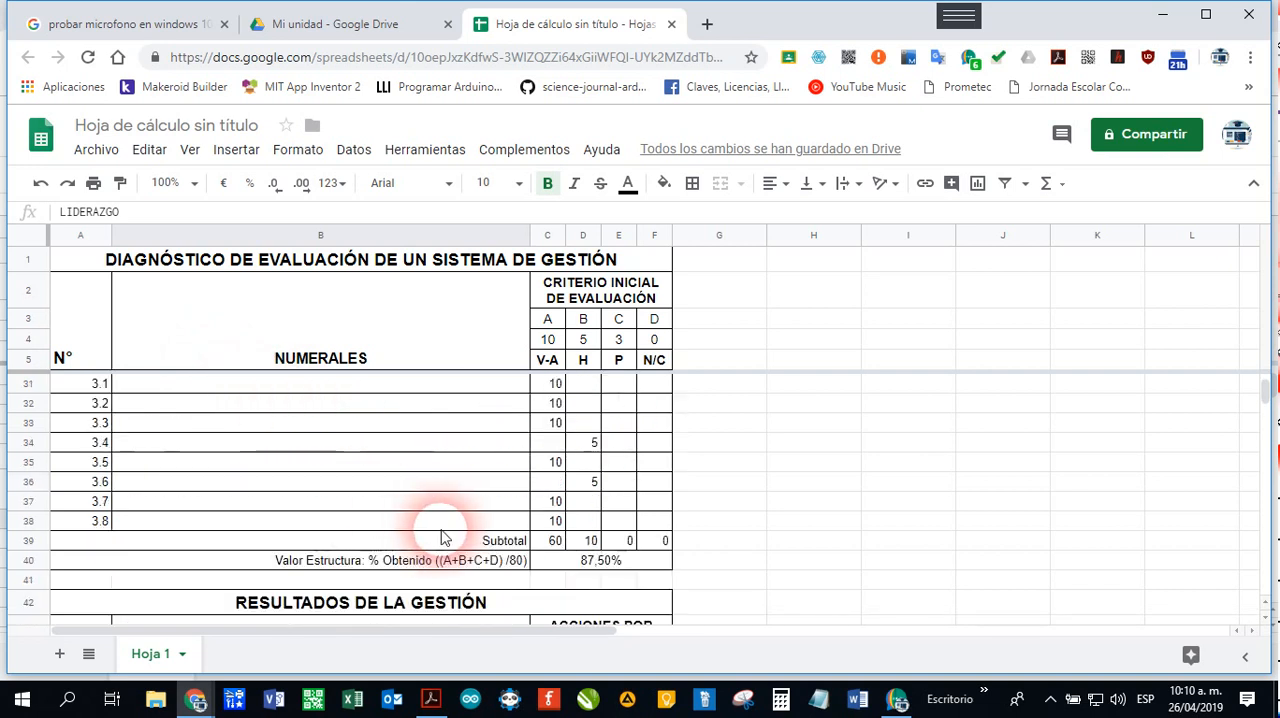
left_click(182, 546)
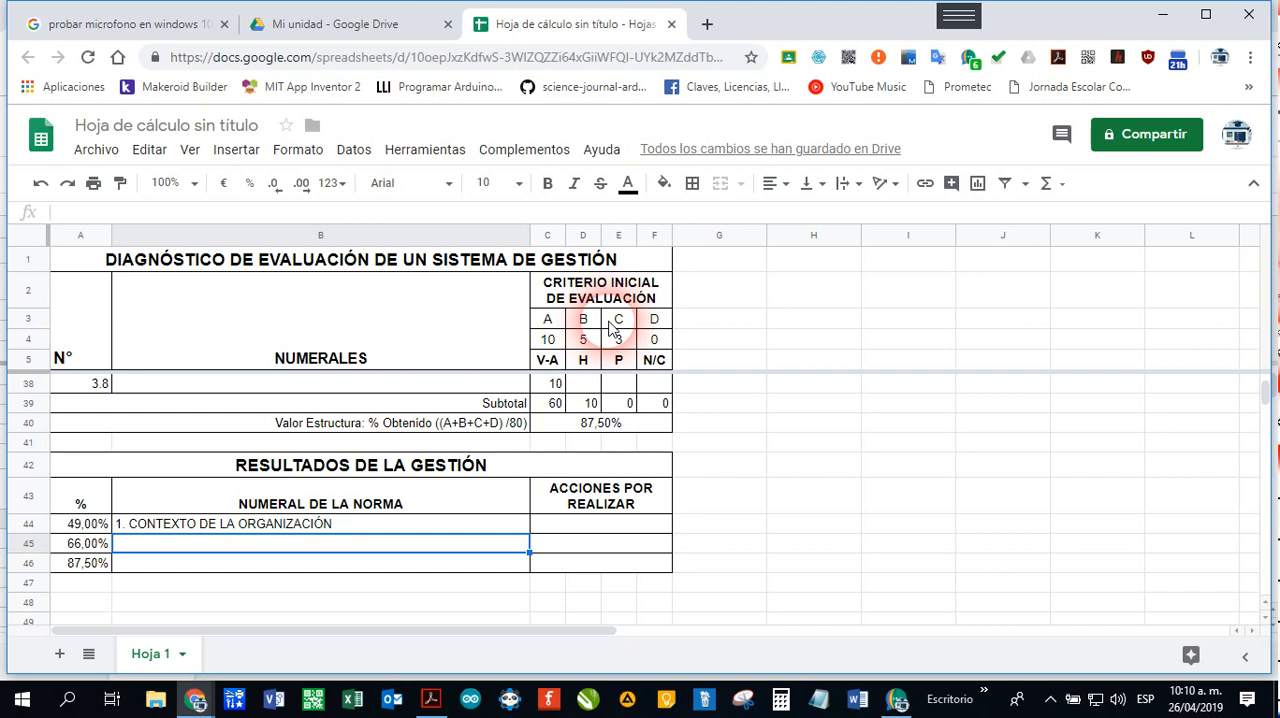
key("ctrl+v")
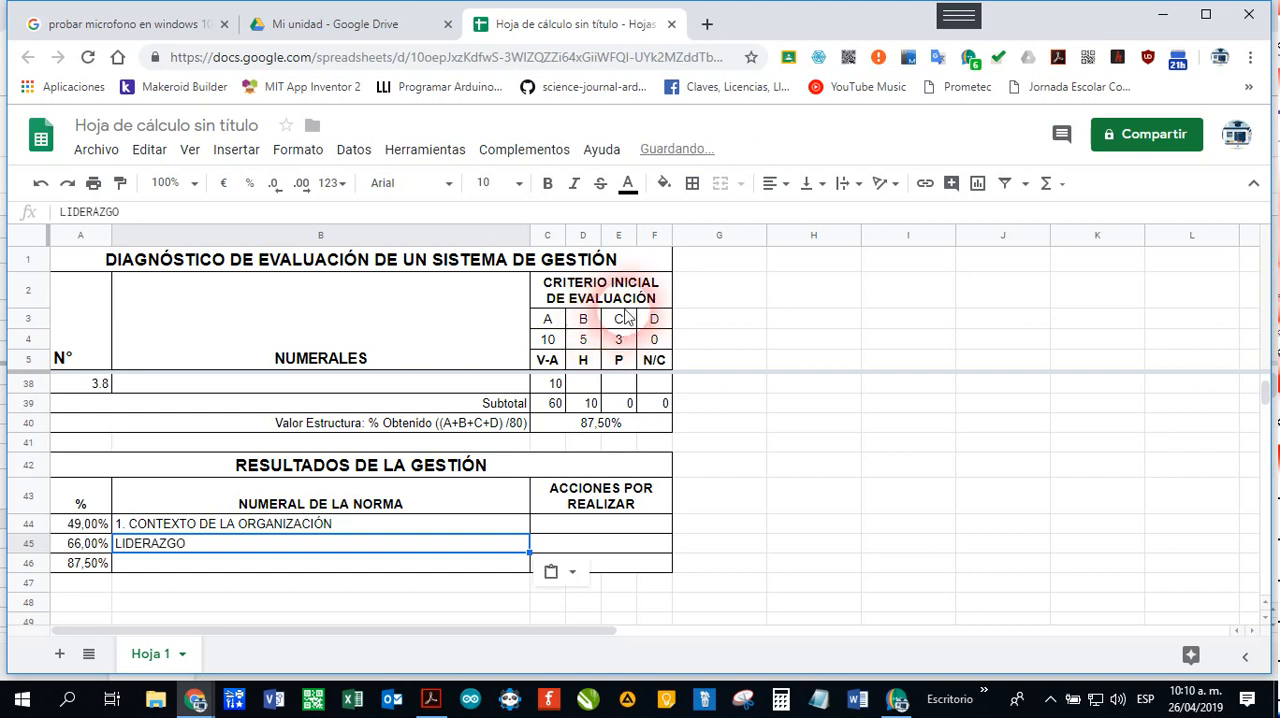
Step: Add the number prefix to cell B45 so it reads "2. LIDERAZGO"
left_click(69, 216)
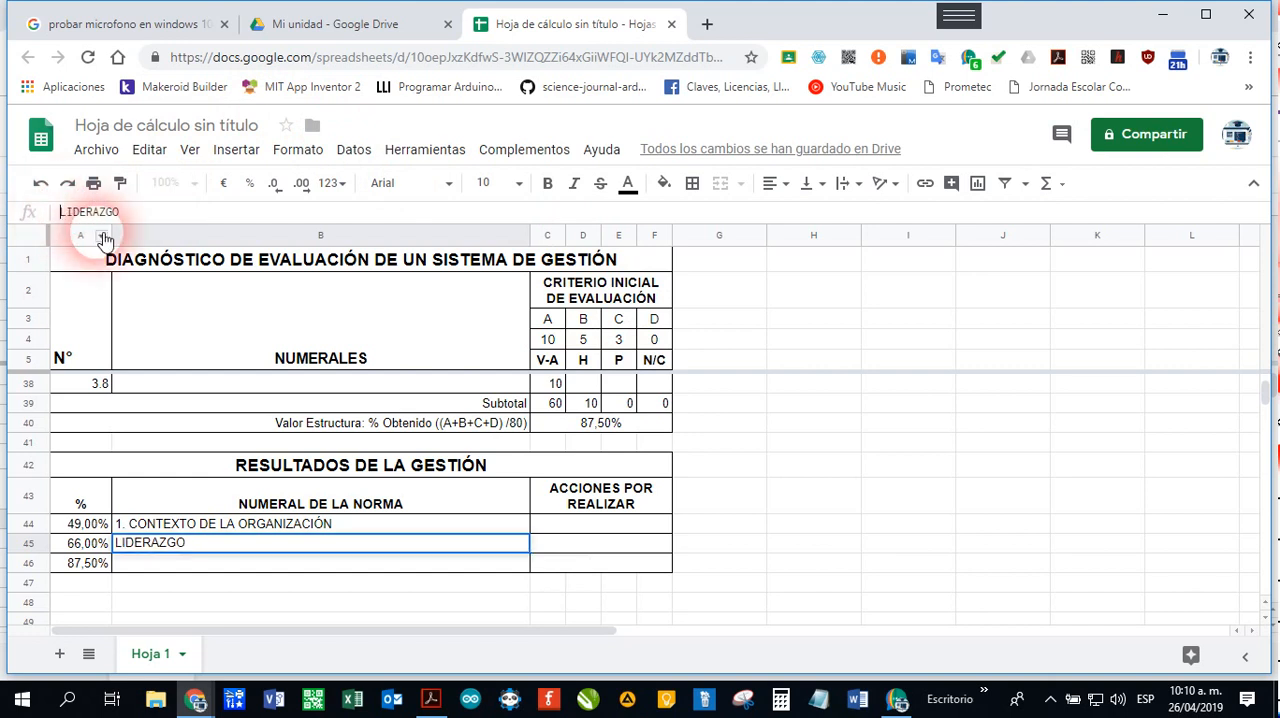
type("2.")
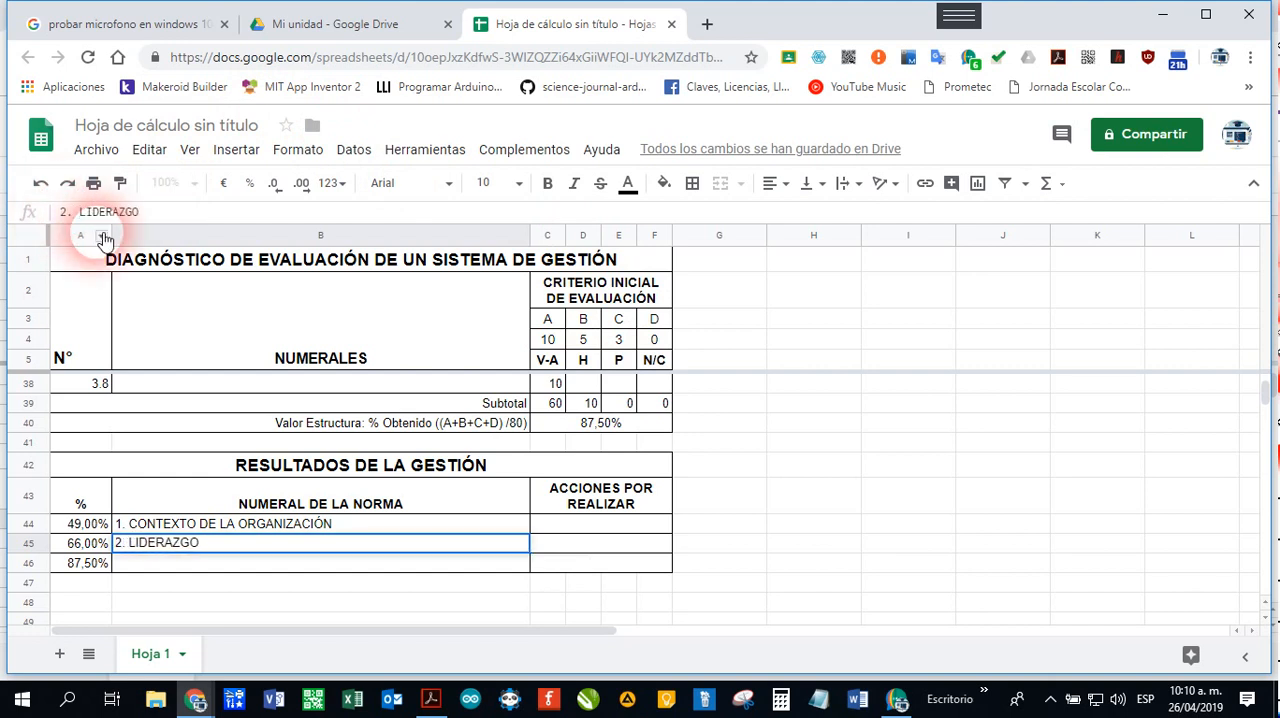
key("Return")
Step: Copy the third section's title, PLANIFICACIÓN, from B30 and paste only its values into cell B46
scroll(151, 449, "up", 5)
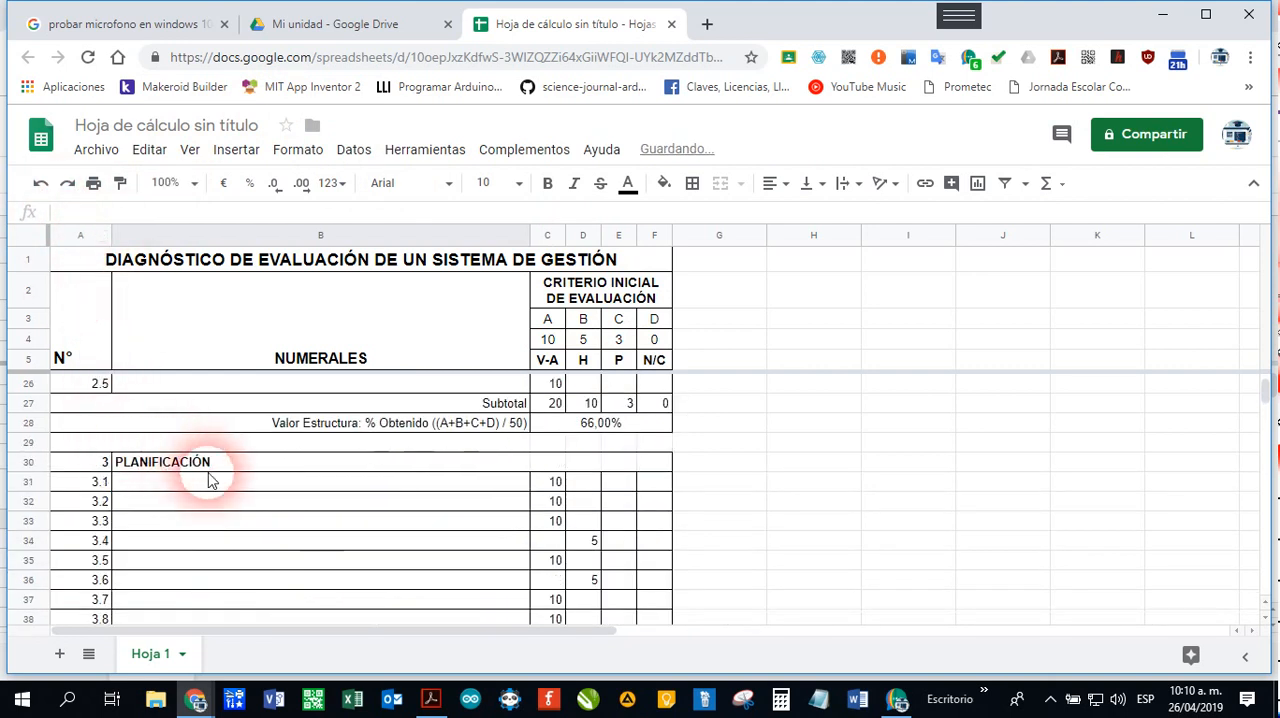
left_click(207, 465)
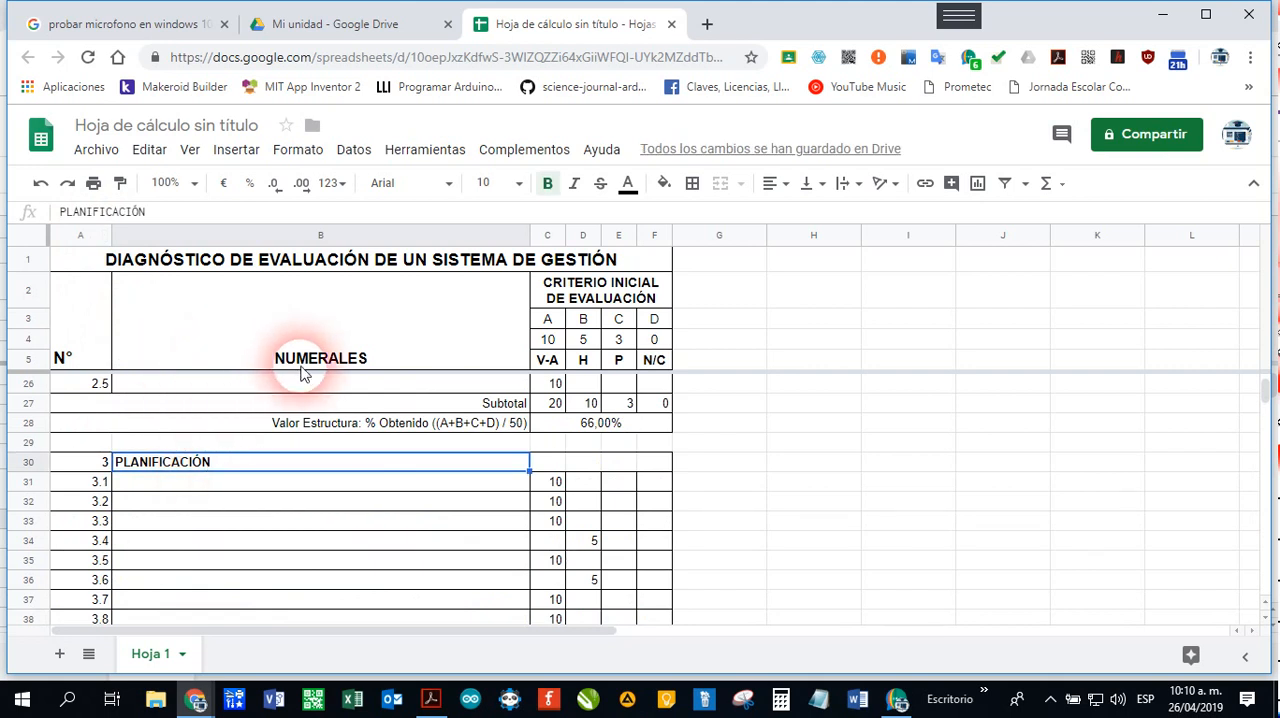
scroll(303, 372, "down", 5)
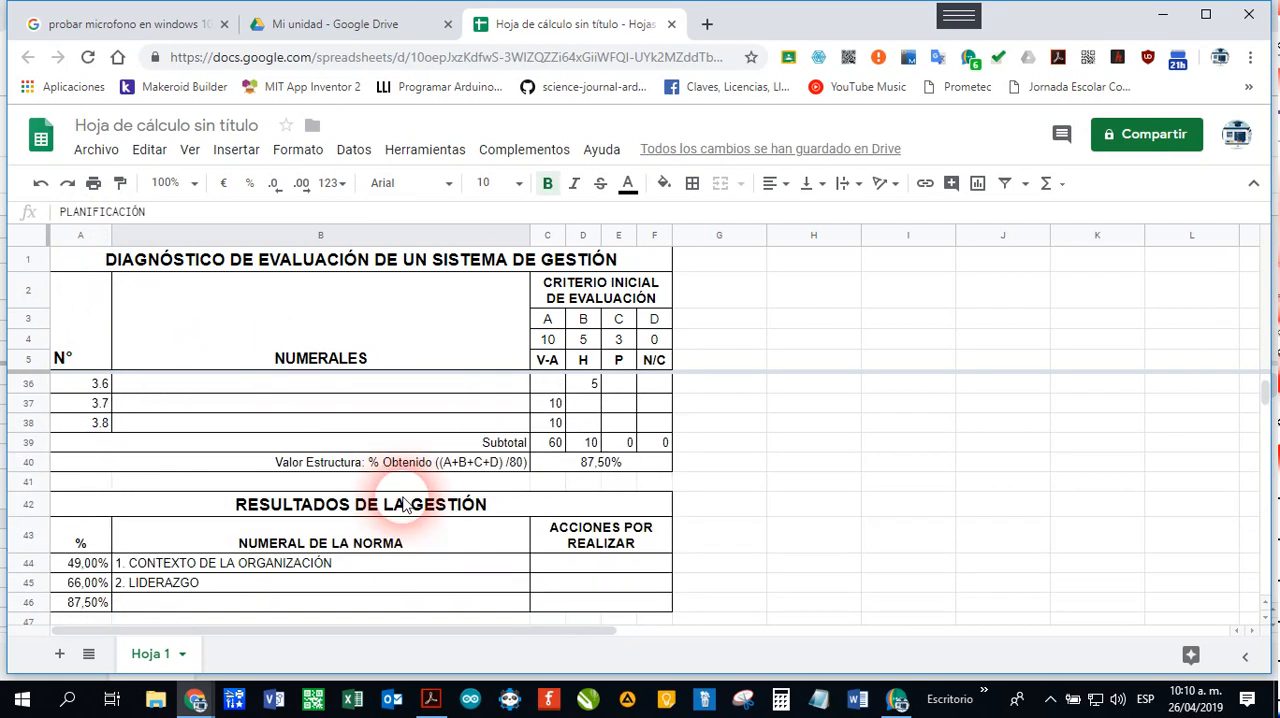
left_click(235, 565)
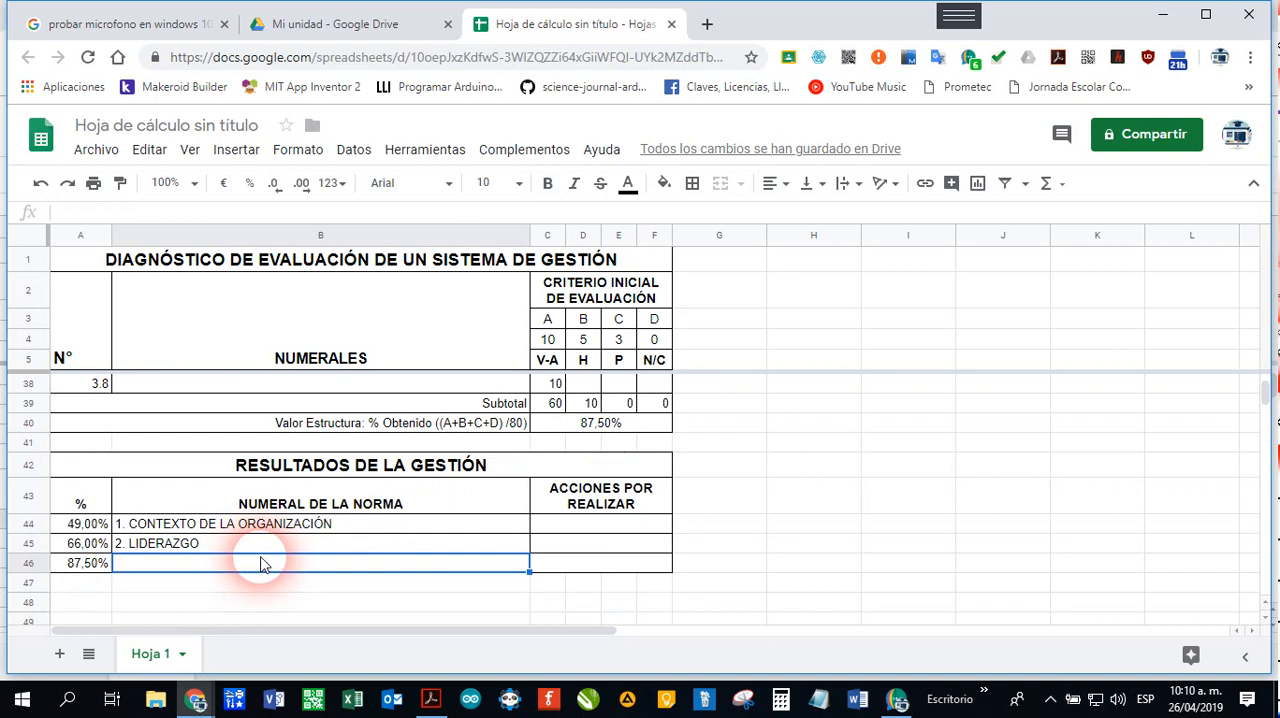
key("ctrl+v")
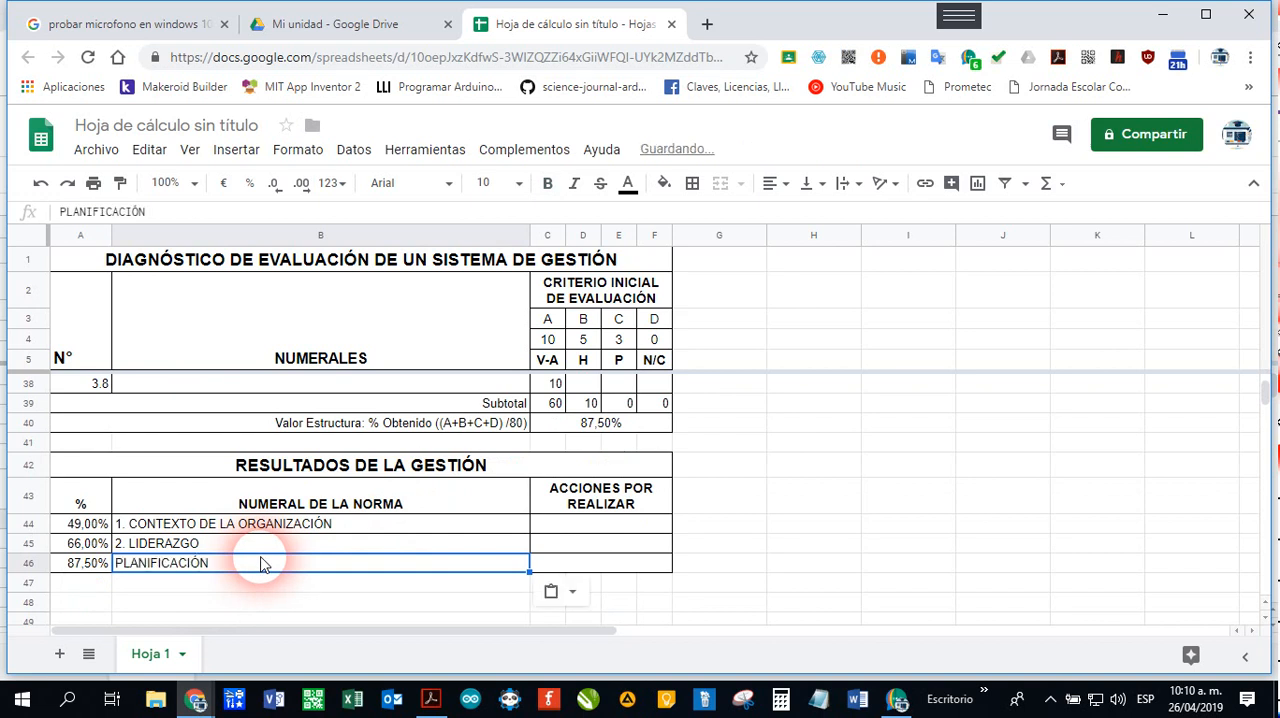
Step: Add the number prefix to cell B46 so it reads "3.PLANIFICACIÓN"
left_click(62, 213)
type("3.")
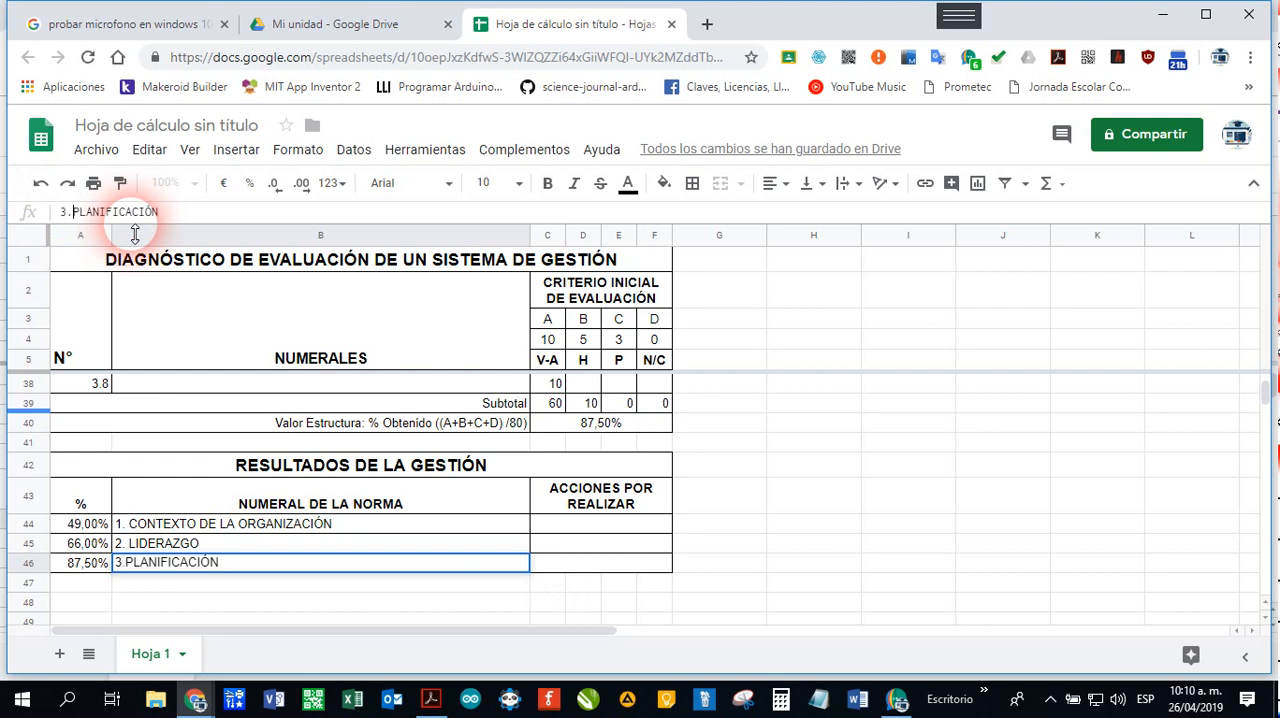
key("Return")
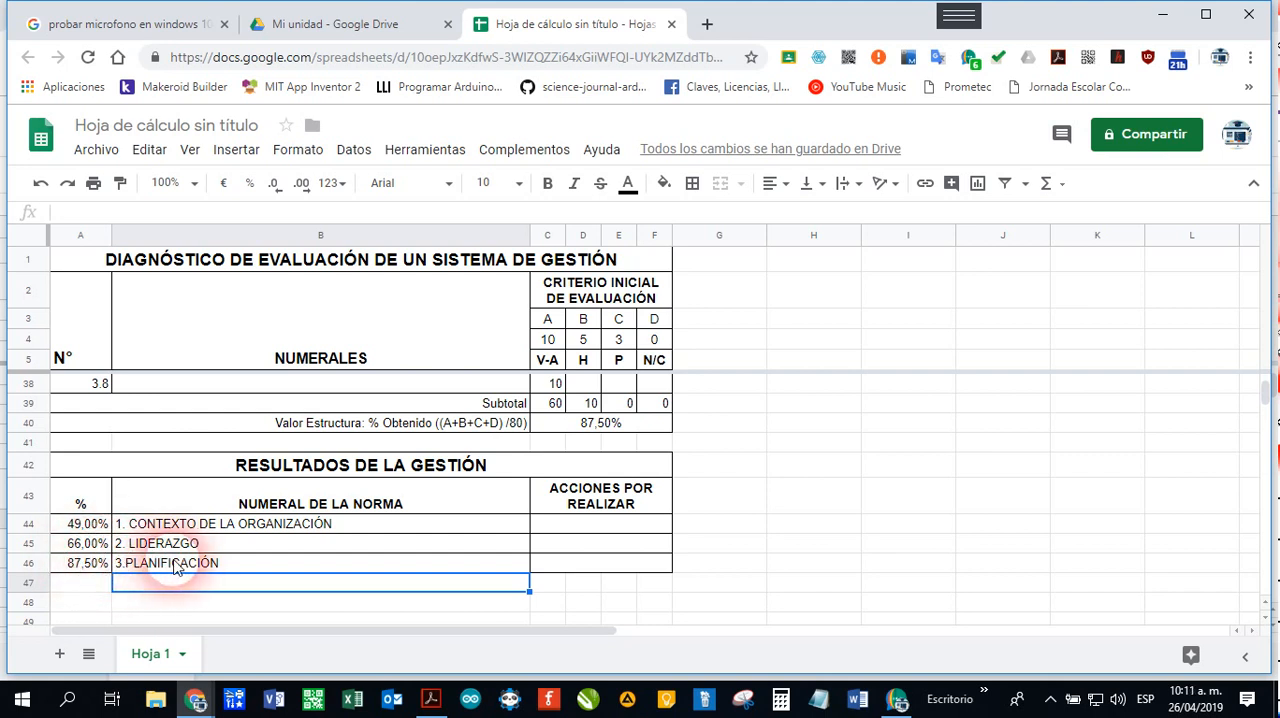
Step: Compare the titles in the results table with the section 1 number and title in row 7
key("Up")
key("Up")
key("Up")
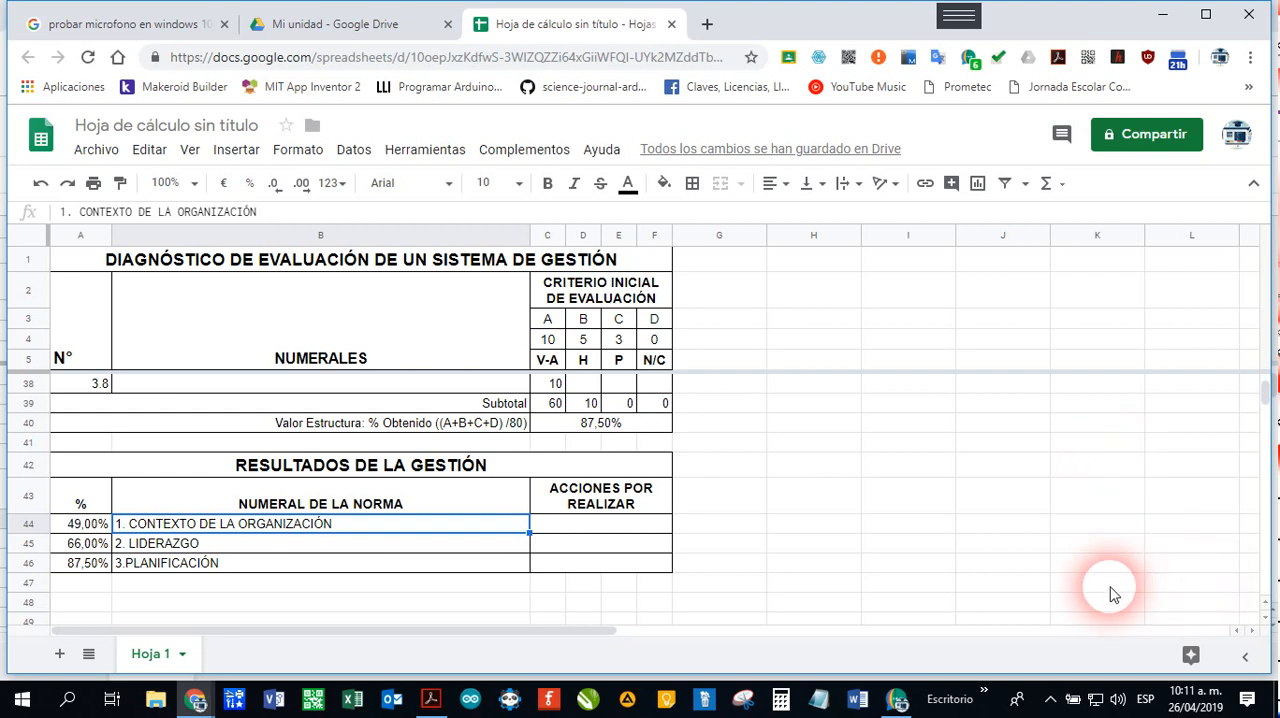
scroll(1109, 591, "up", 10)
left_click(318, 403)
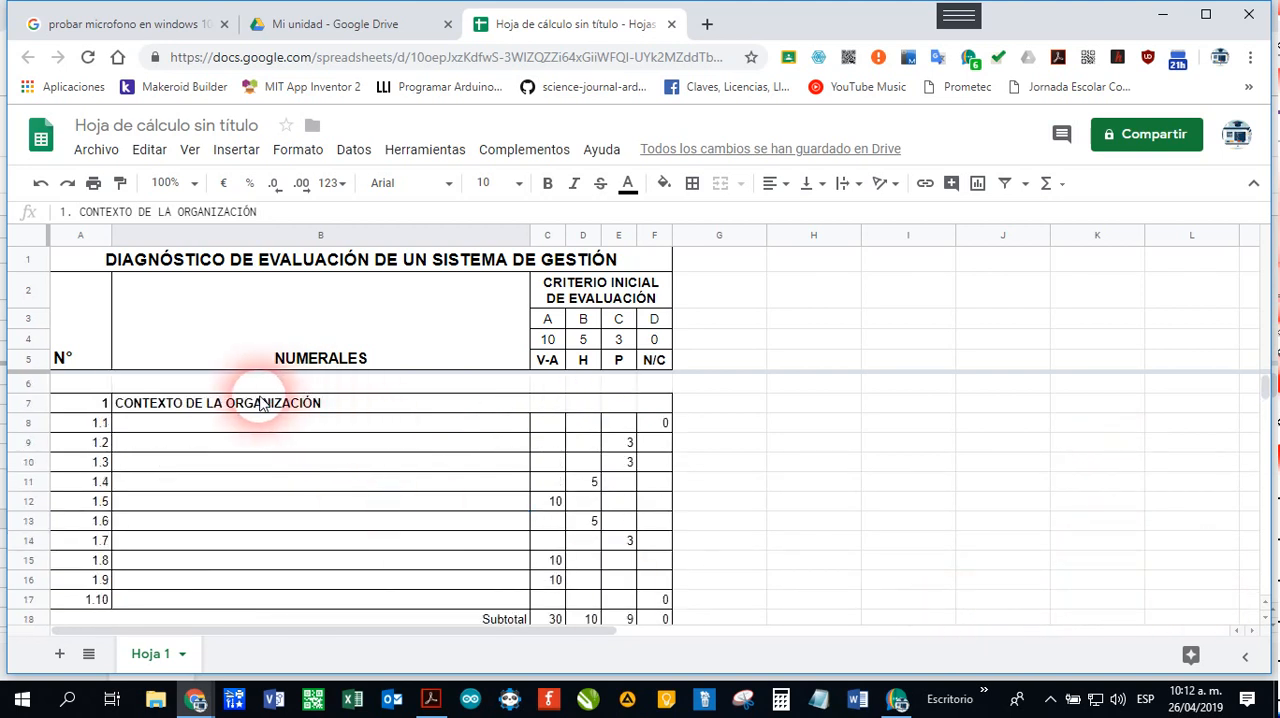
scroll(371, 466, "down", 7)
scroll(369, 495, "down", 7)
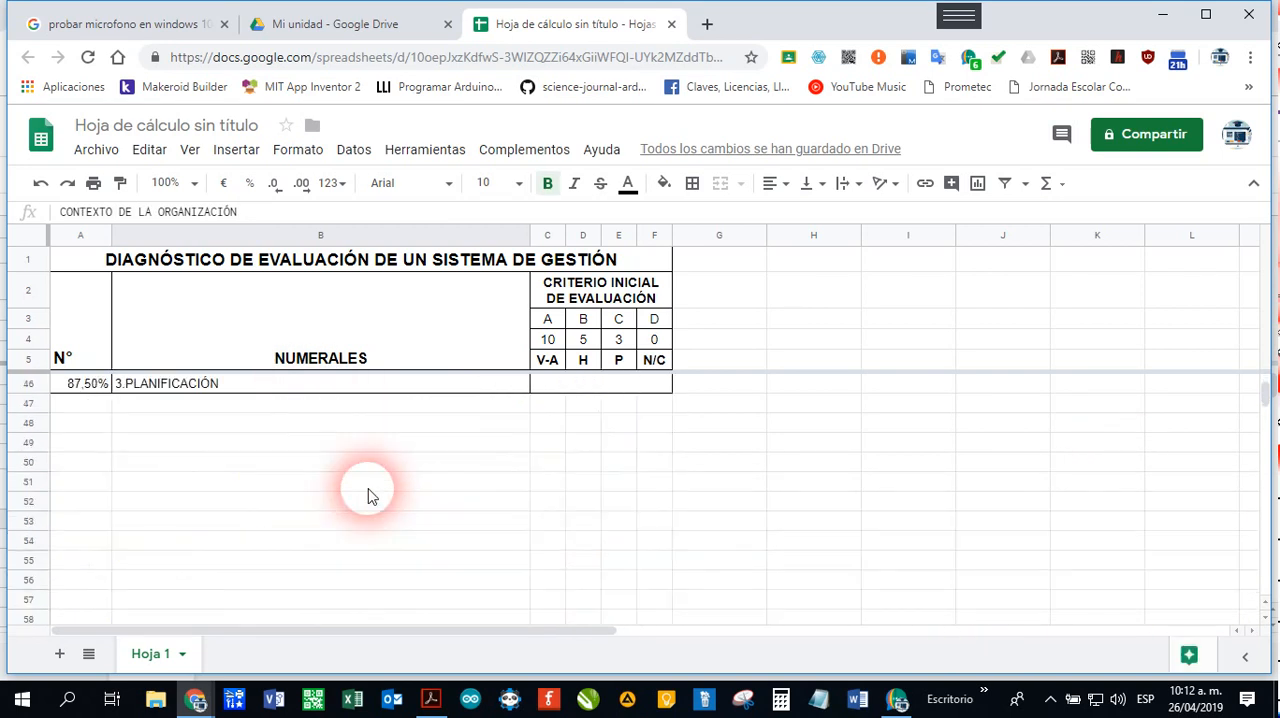
scroll(365, 490, "up", 14)
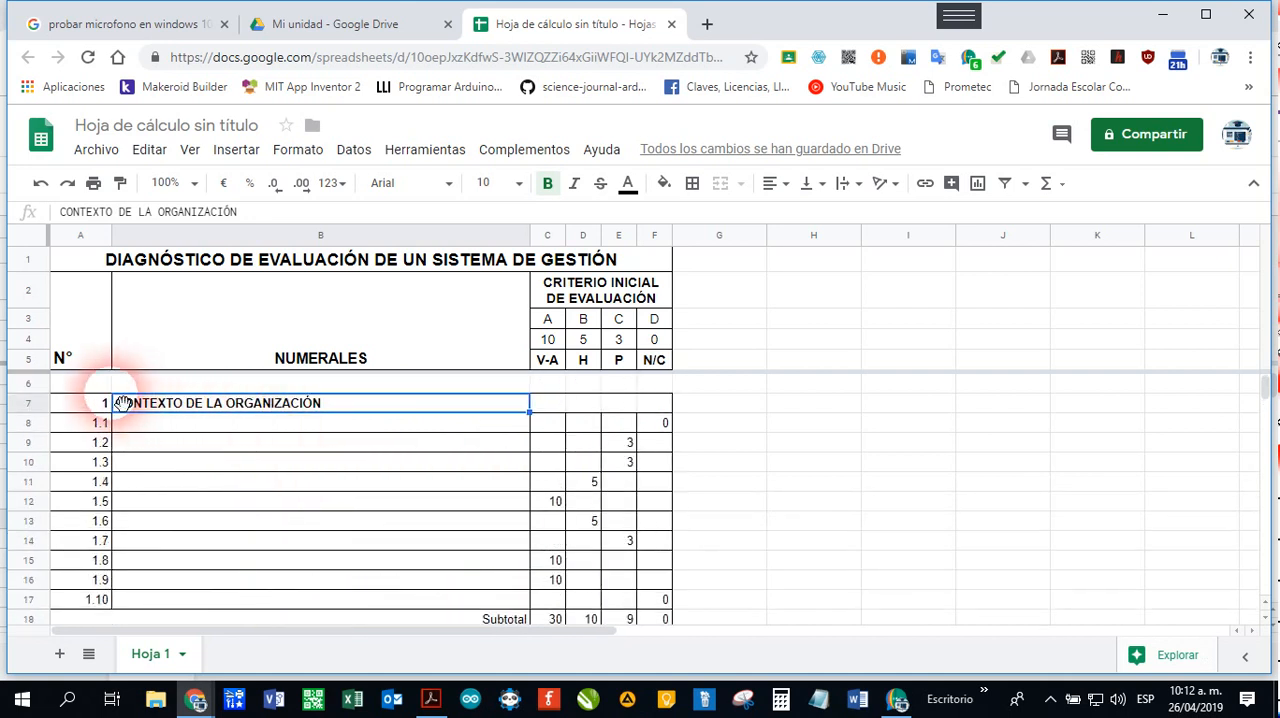
left_click(72, 410)
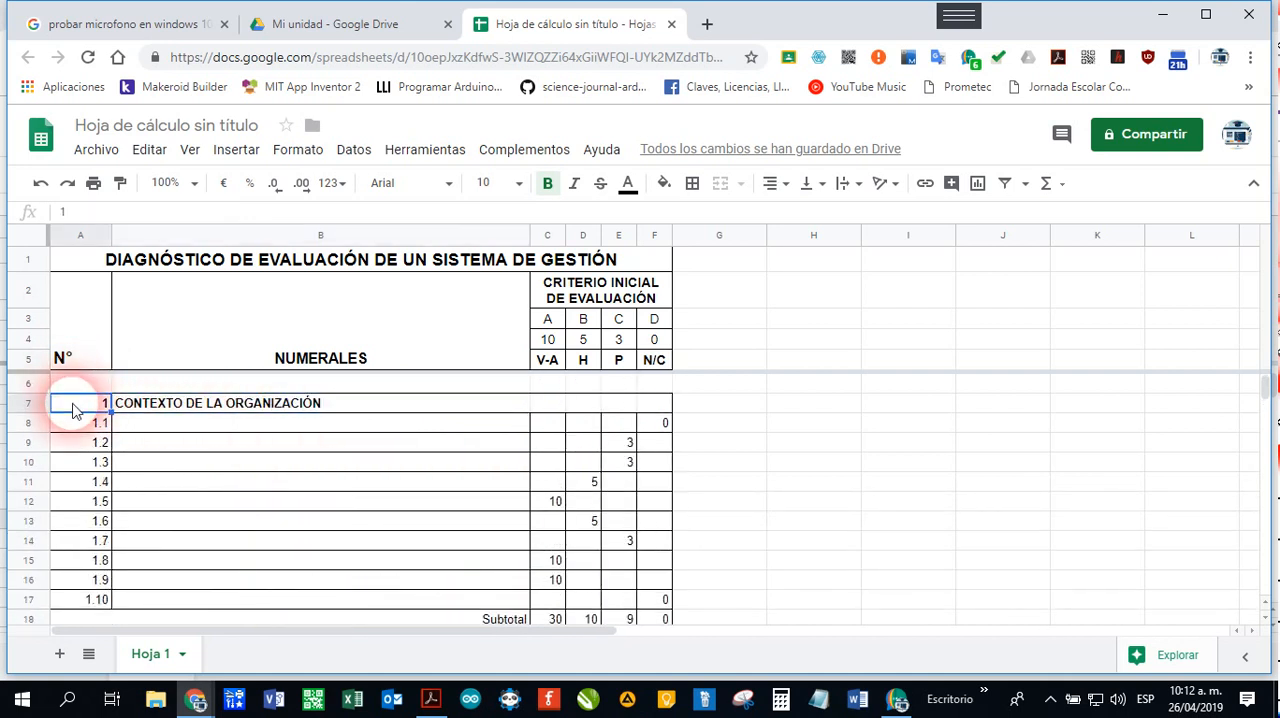
Step: Check the first section's title in B7, then clear the hand-numbered title from cell B44 of the results table
left_click(160, 410)
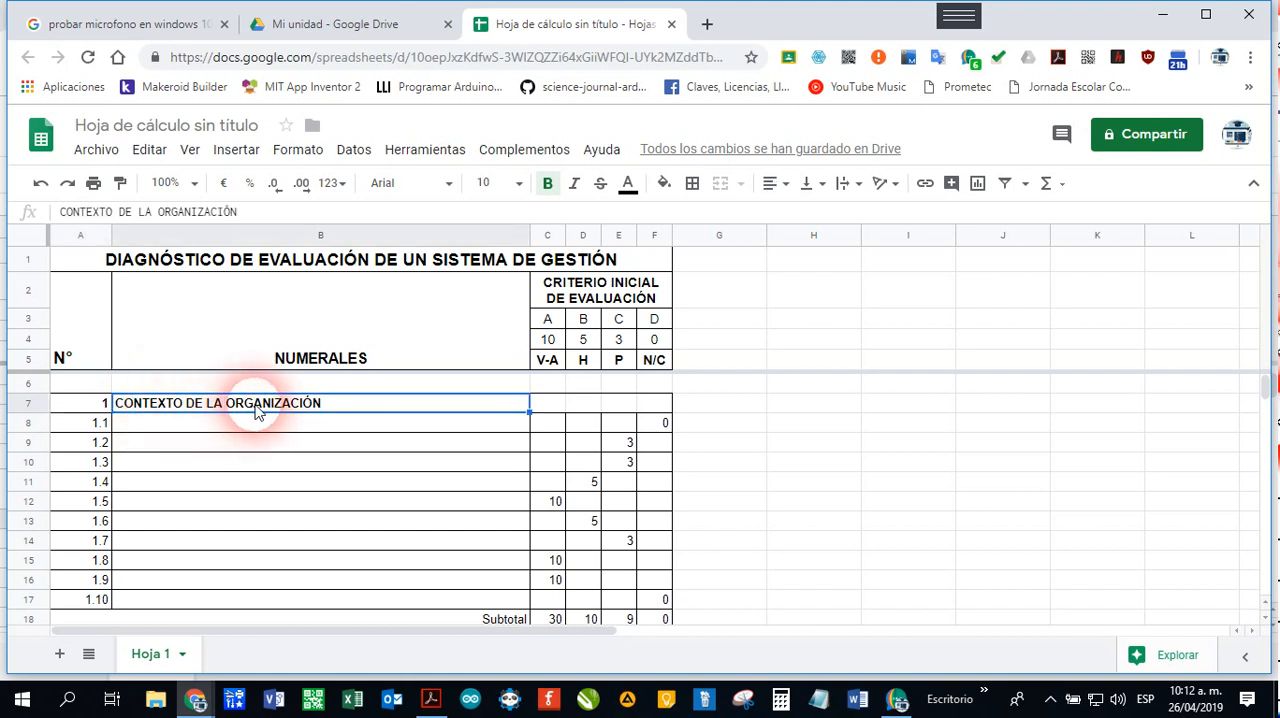
scroll(257, 410, "down", 12)
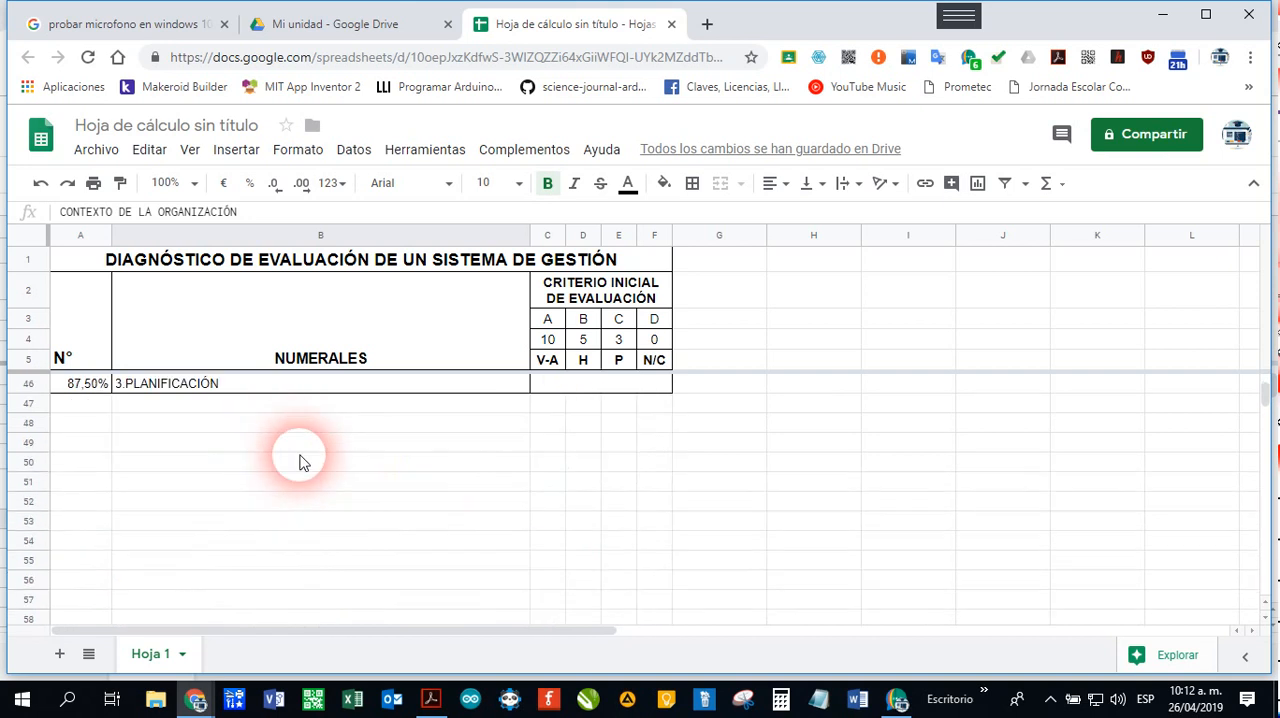
scroll(303, 463, "up", 2)
scroll(303, 463, "up", 1)
left_click(194, 486)
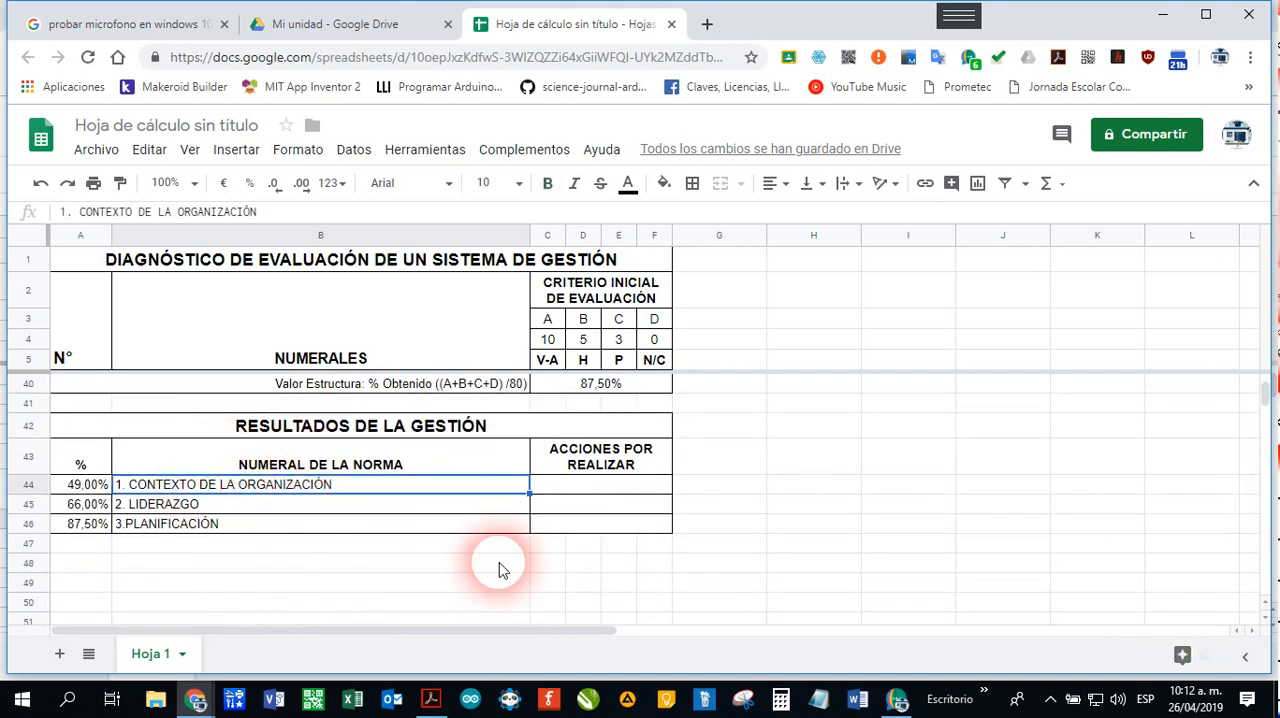
key("Delete")
Step: Enter the formula =CONCATENAR(A7;".";" ";B7) in cell B44 to join the first section's number and title
type("=")
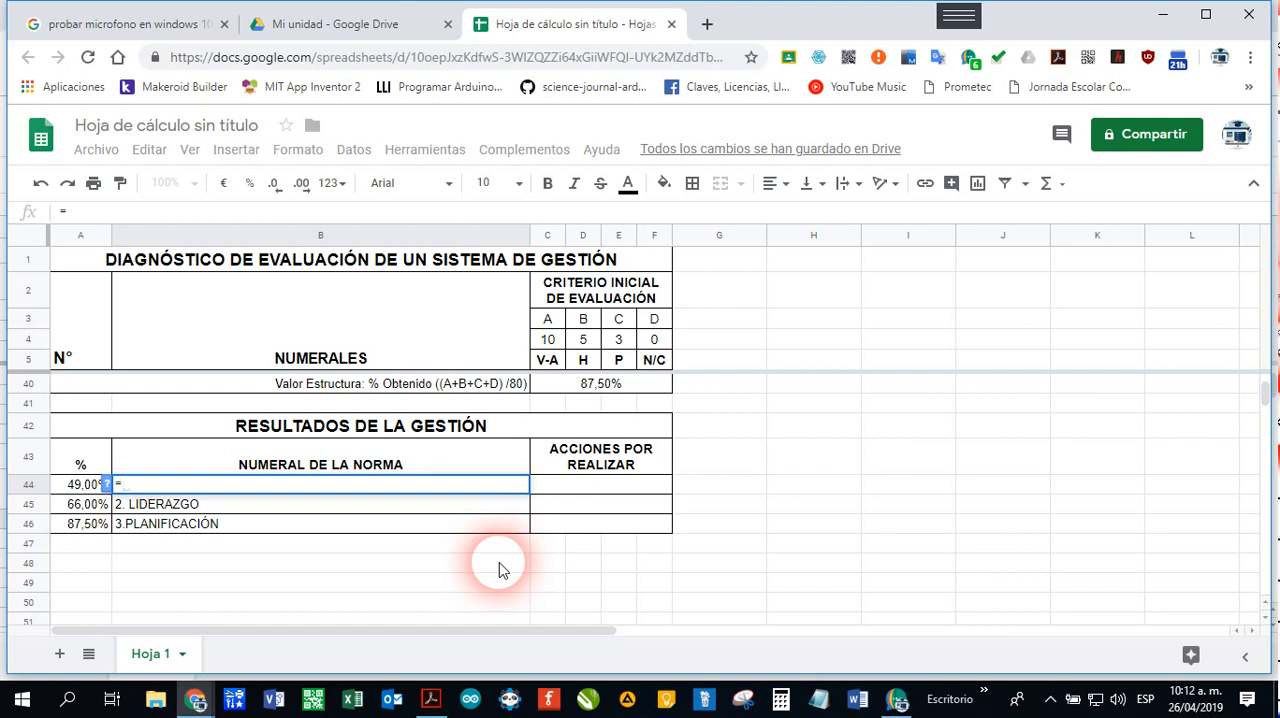
type("CONCATENAR")
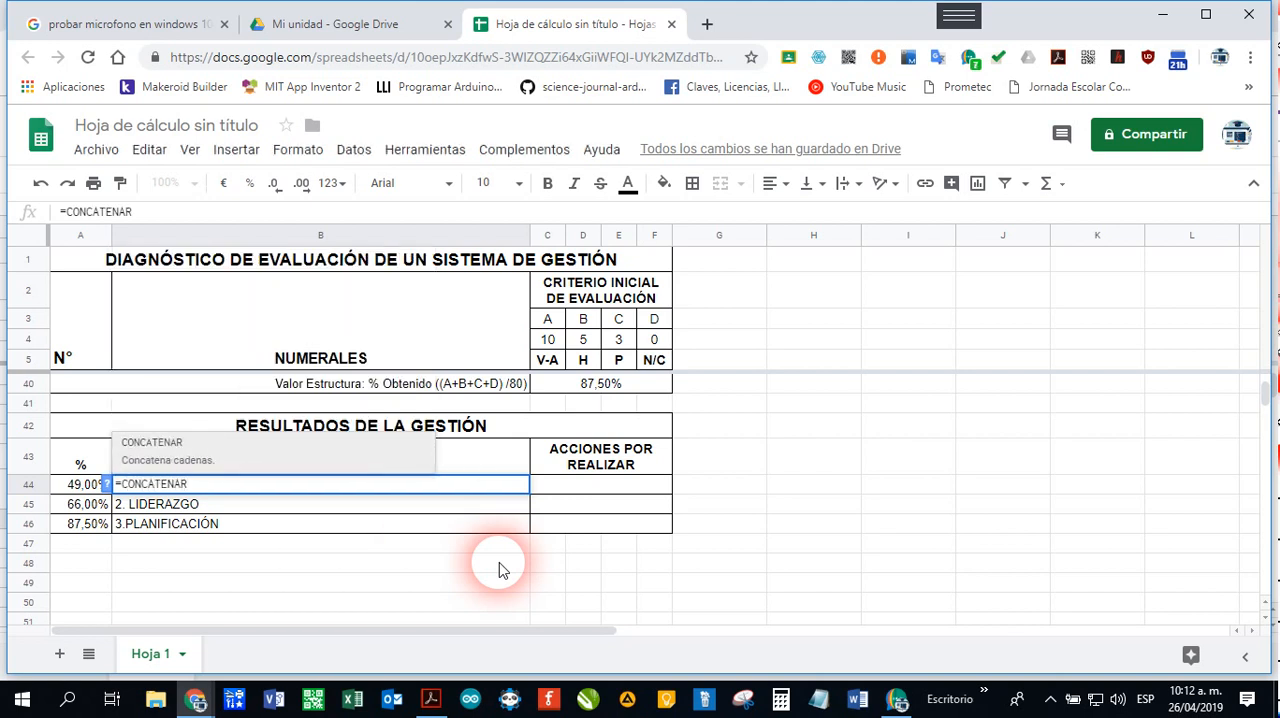
type("(")
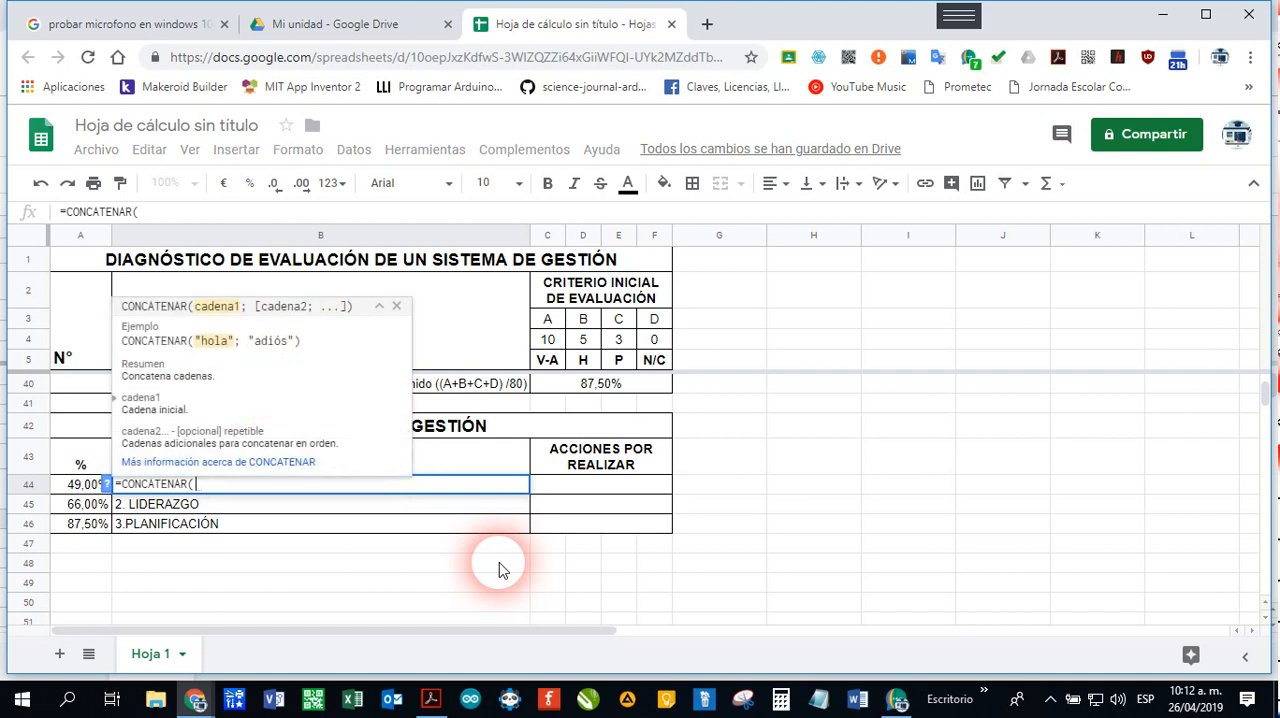
type("A7")
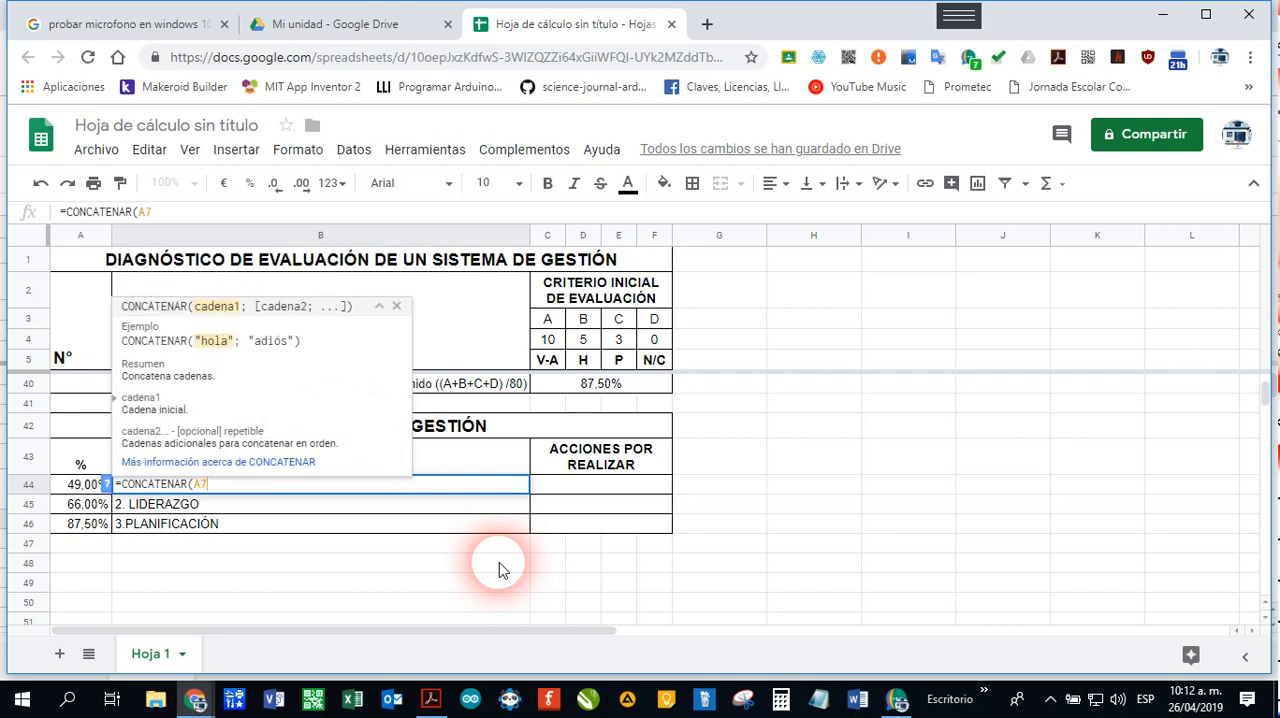
type(";")
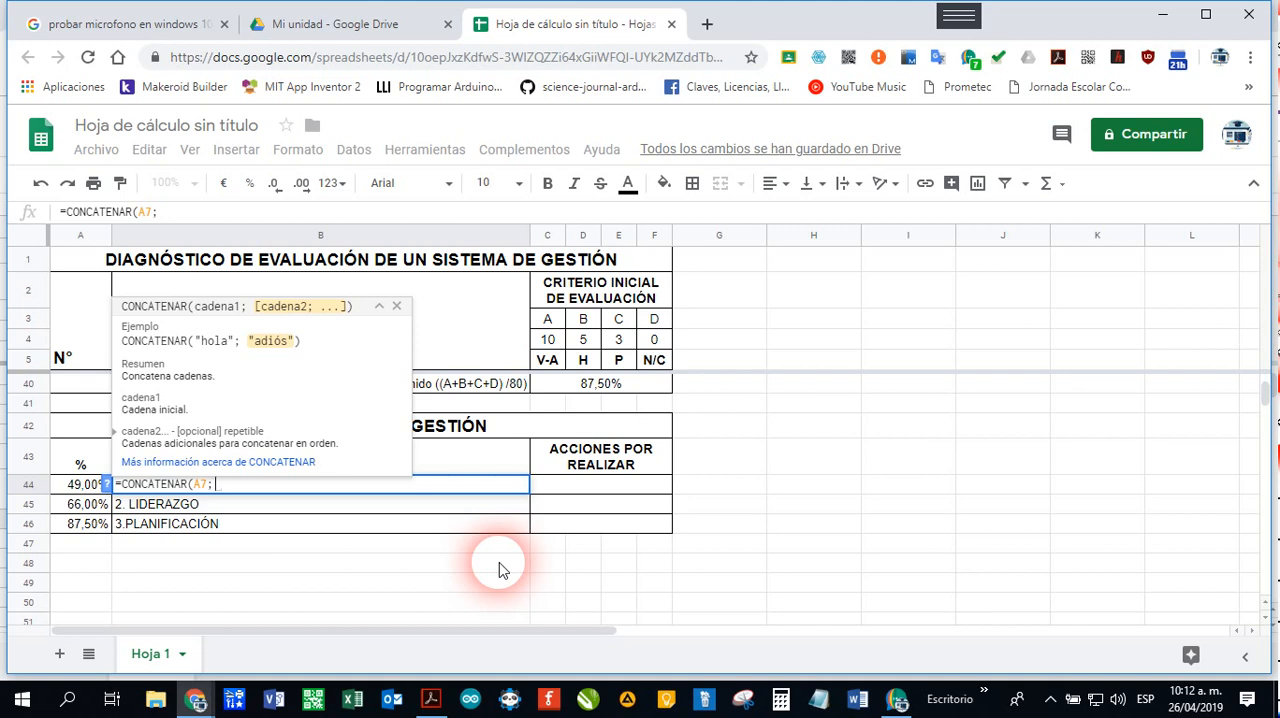
type("\".\"")
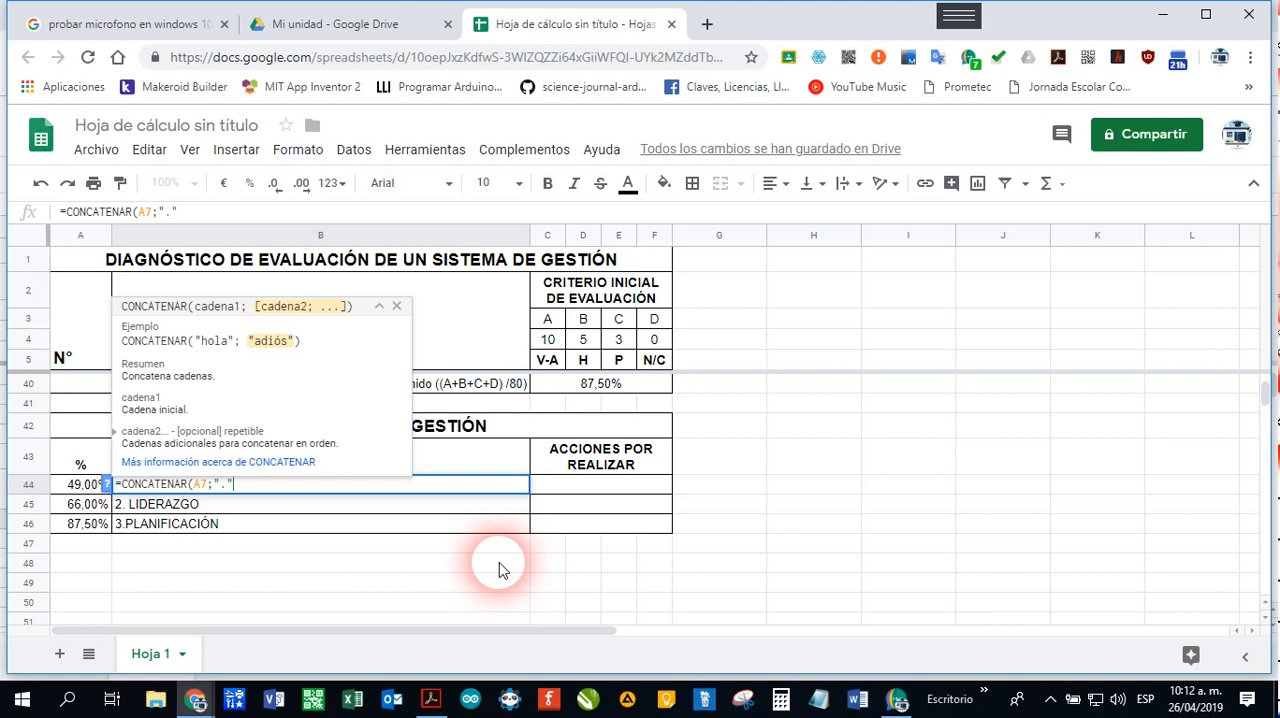
type(".\";")
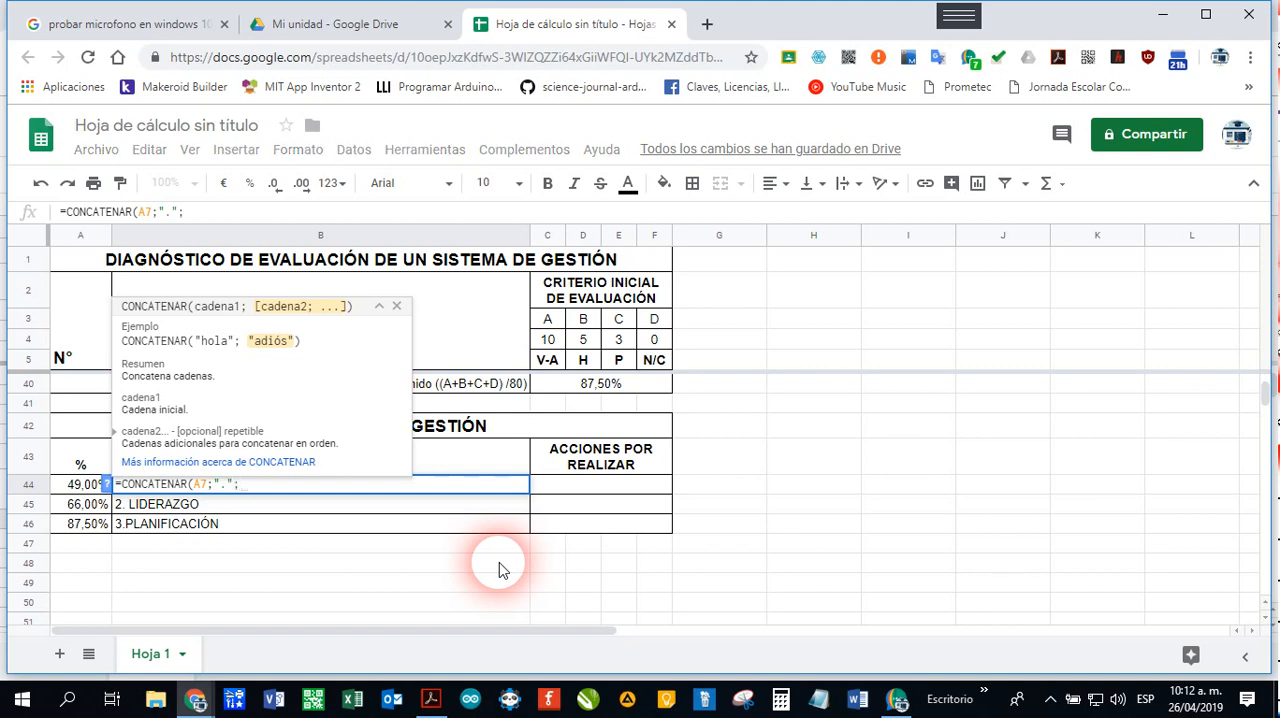
type("\"")
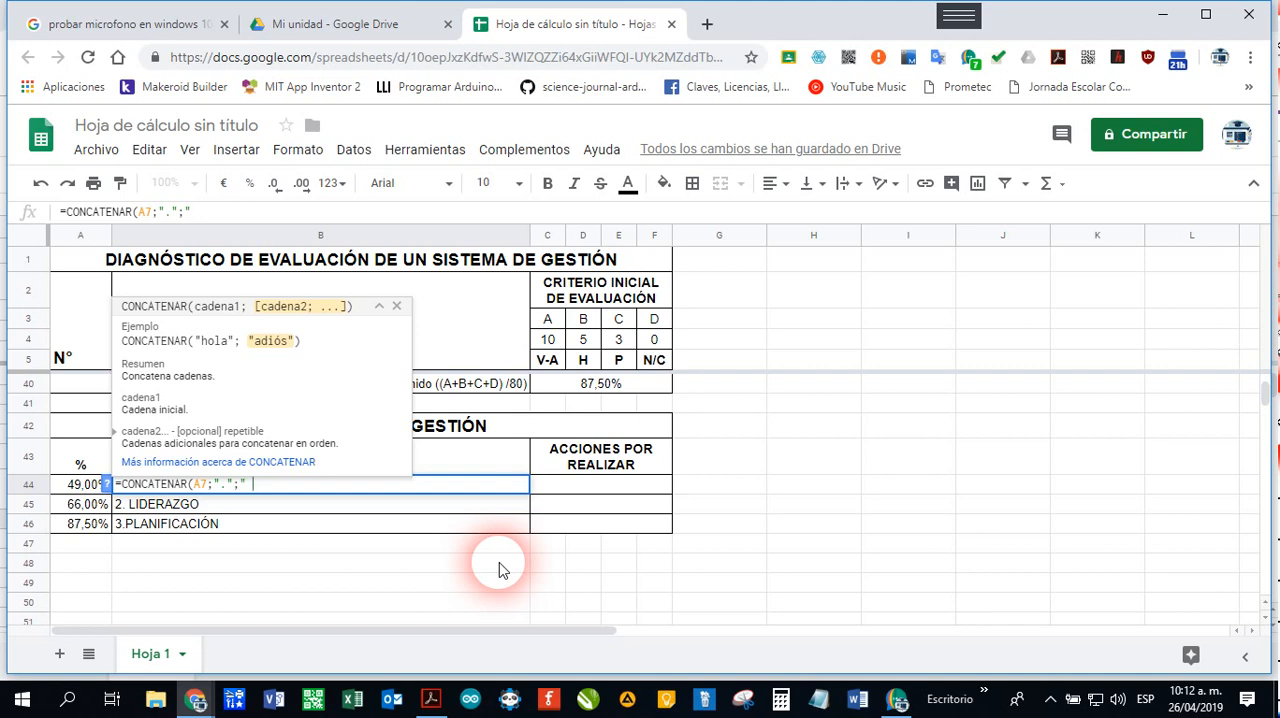
type(" \";")
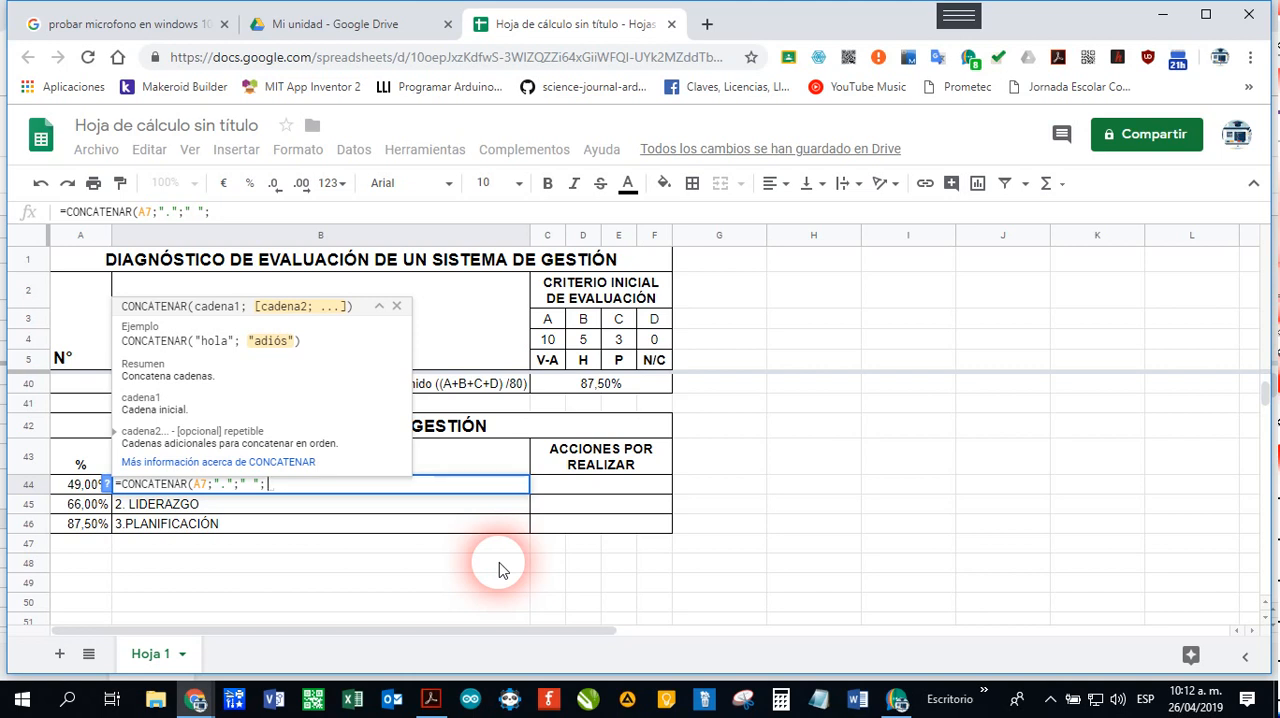
type("B7)")
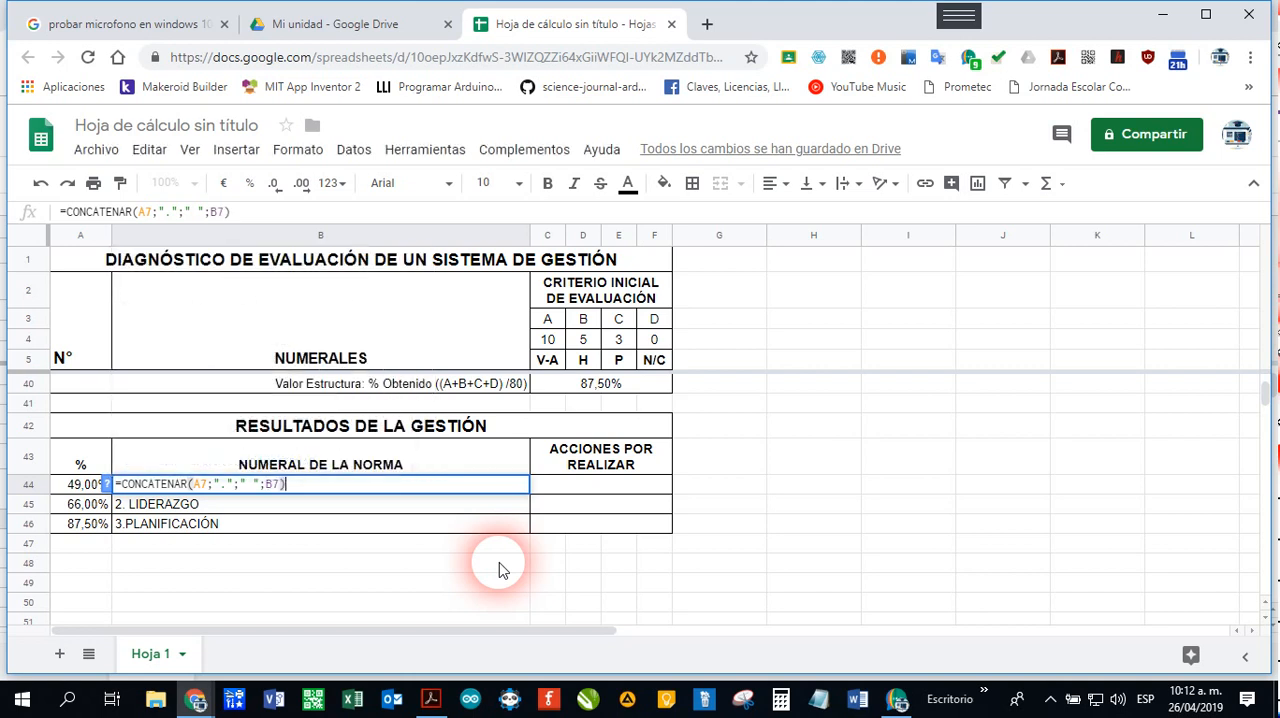
key("Return")
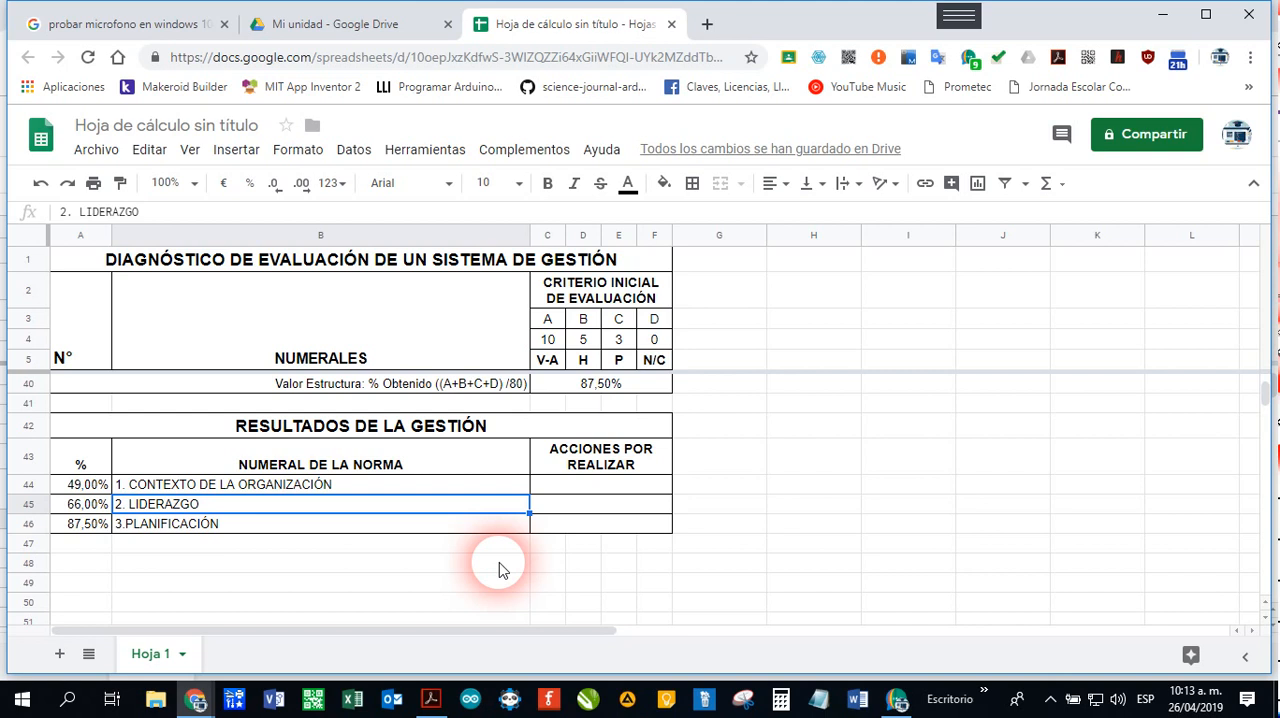
Step: Compare the contents of cells B44, B45 and B46 under NUMERAL DE LA NORMA
left_click(211, 489)
left_click(268, 503)
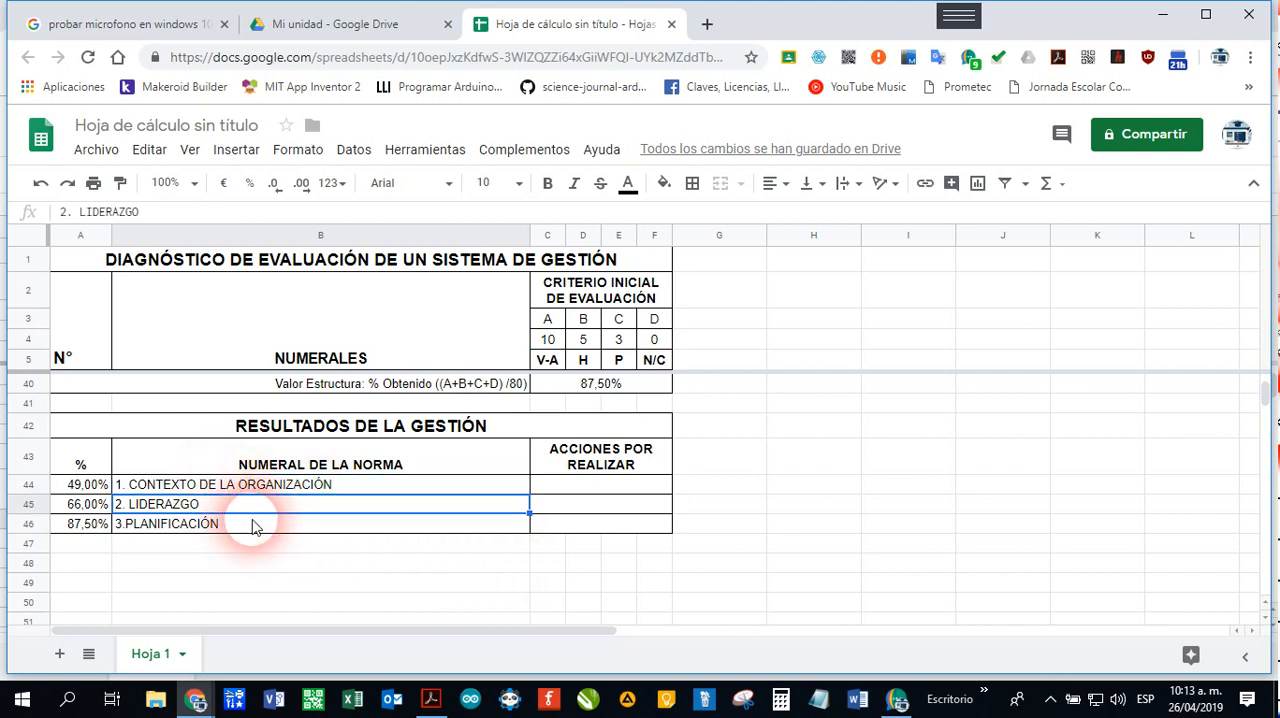
left_click(253, 529)
left_click(272, 488)
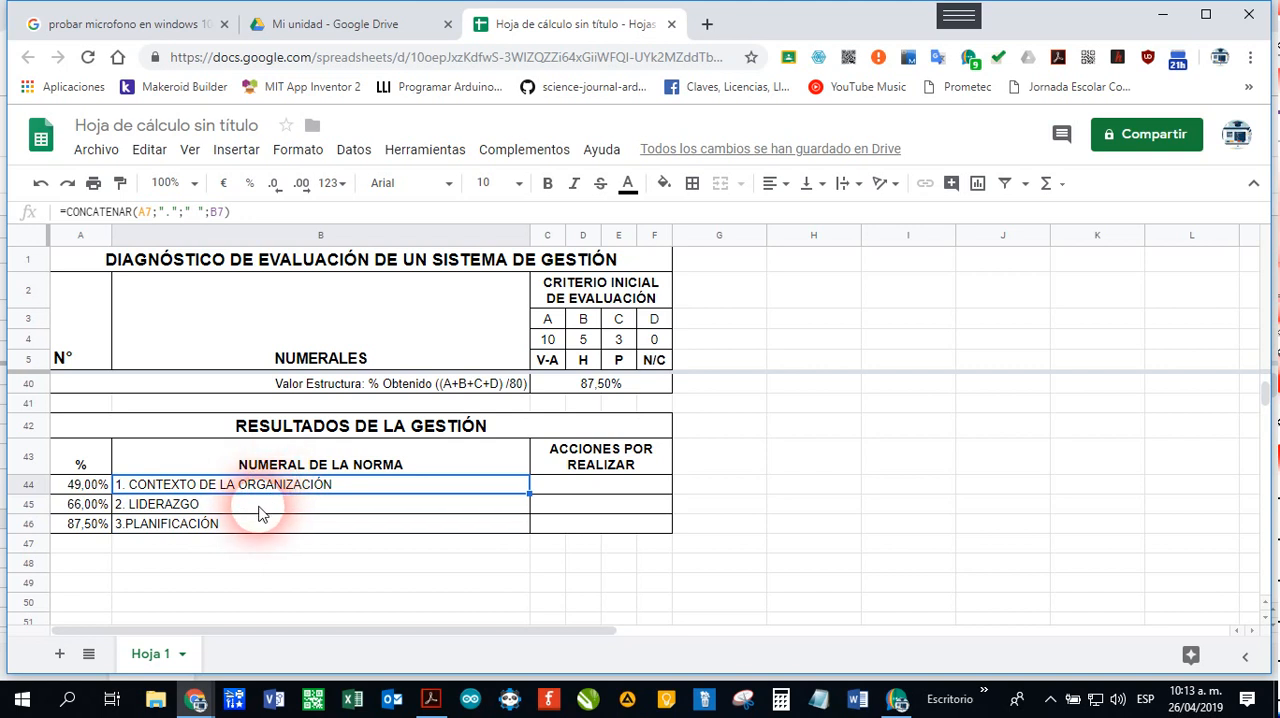
left_click(266, 506)
left_click(276, 526)
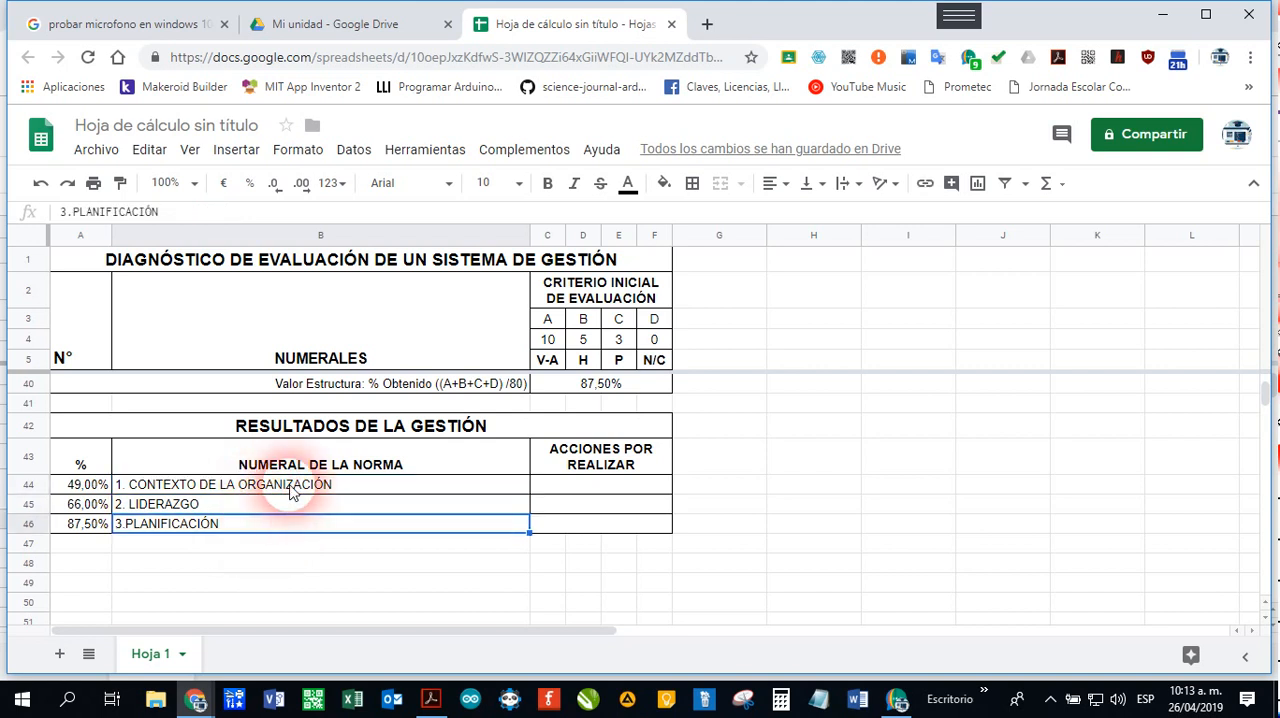
left_click(290, 487)
left_click(290, 508)
left_click(291, 524)
left_click(295, 504)
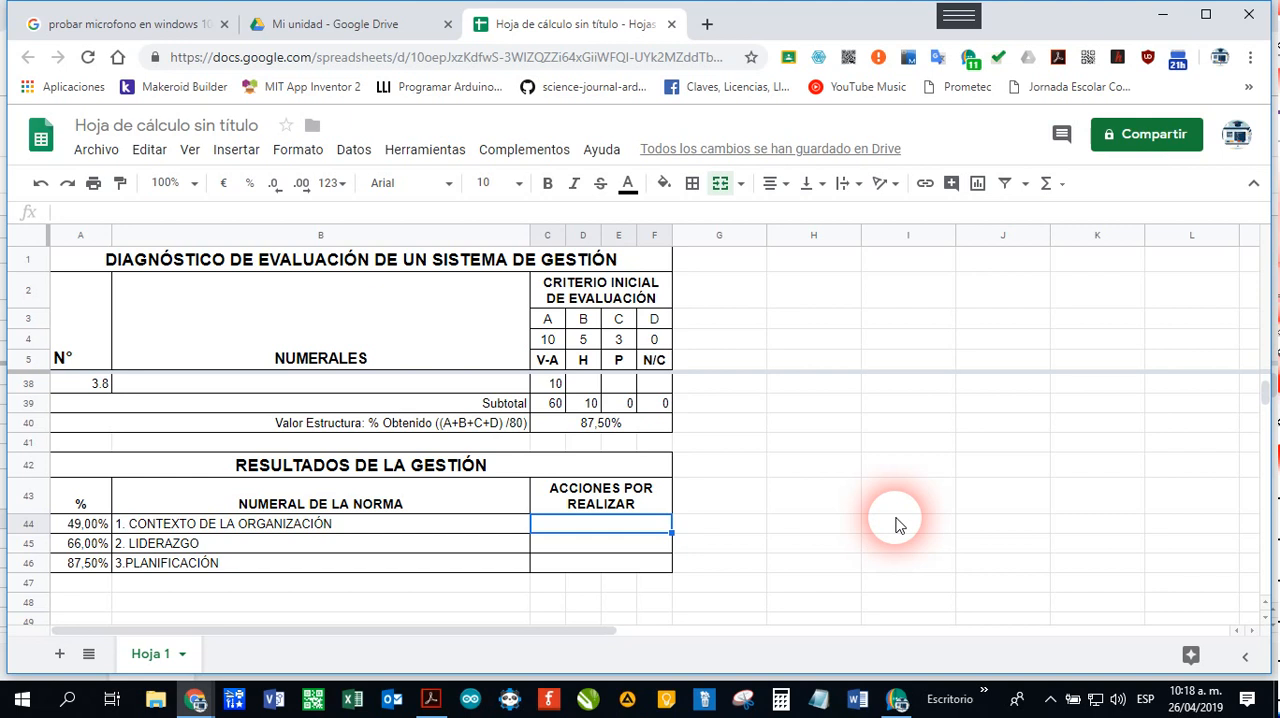
Step: Start a conditional formula in cell C44 under ACCIONES POR REALIZAR with the condition SI(A44>=80%;
type("=")
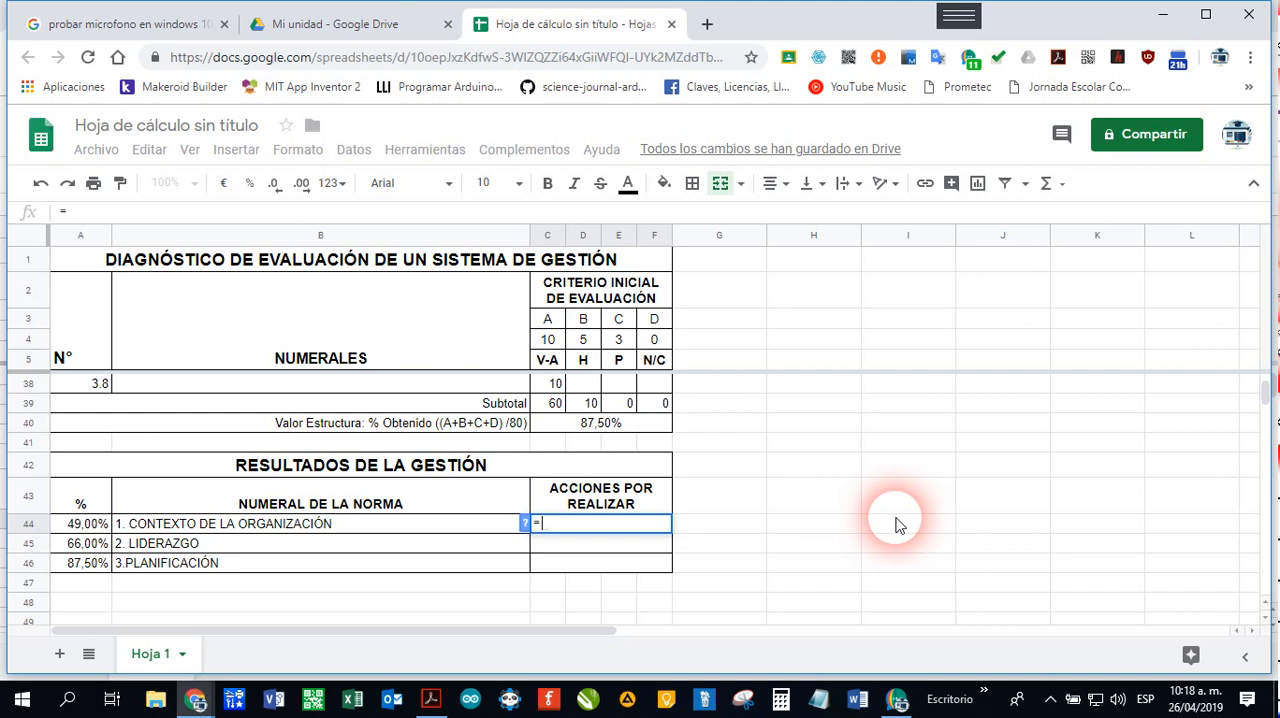
type("SI")
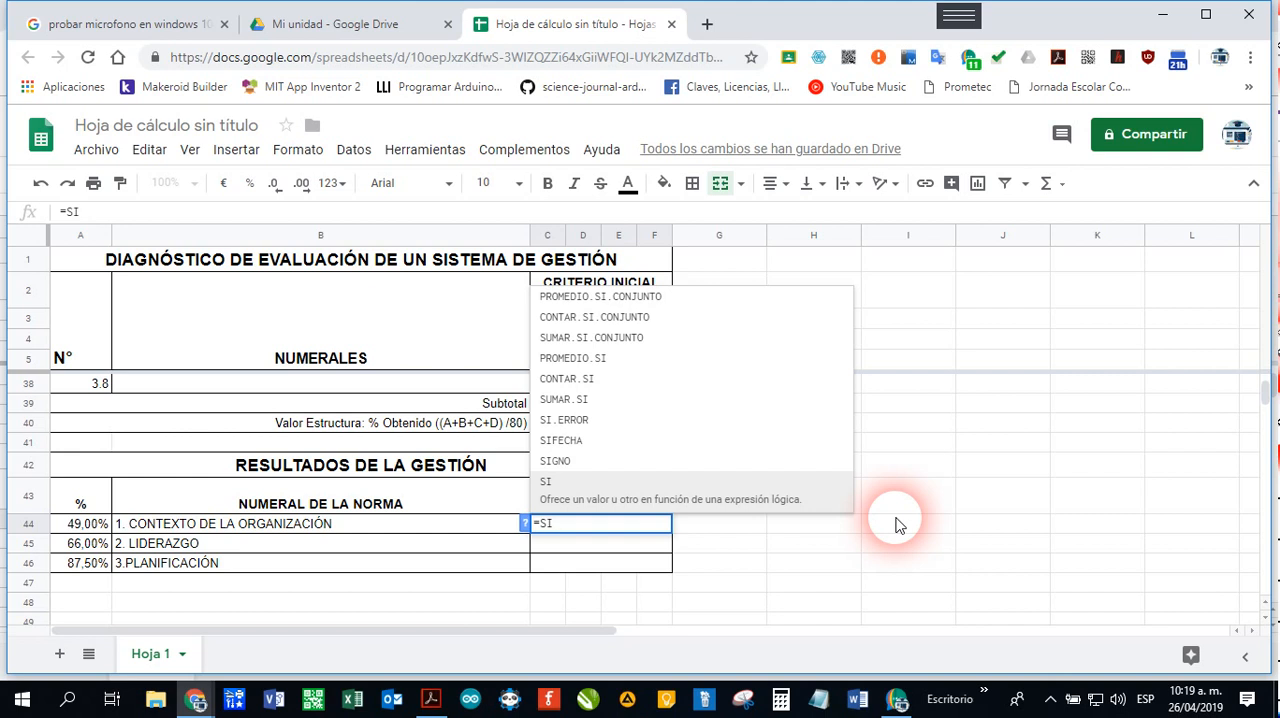
type("A")
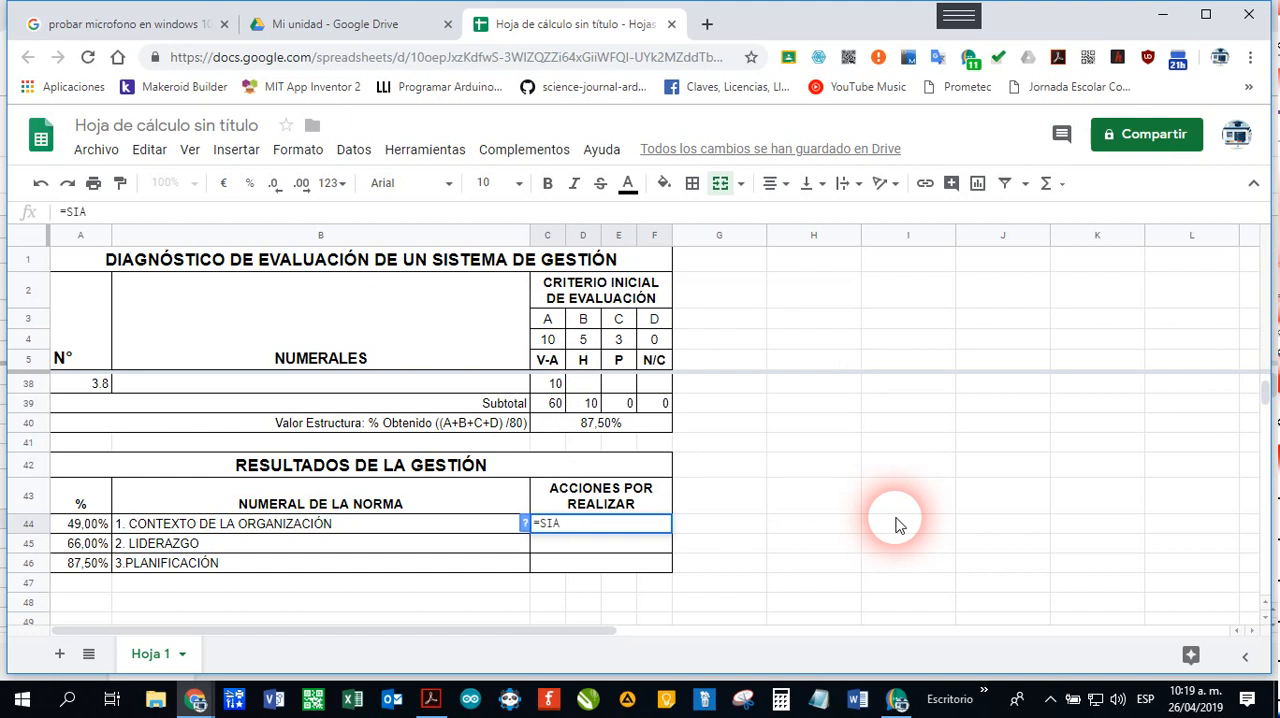
type("44>")
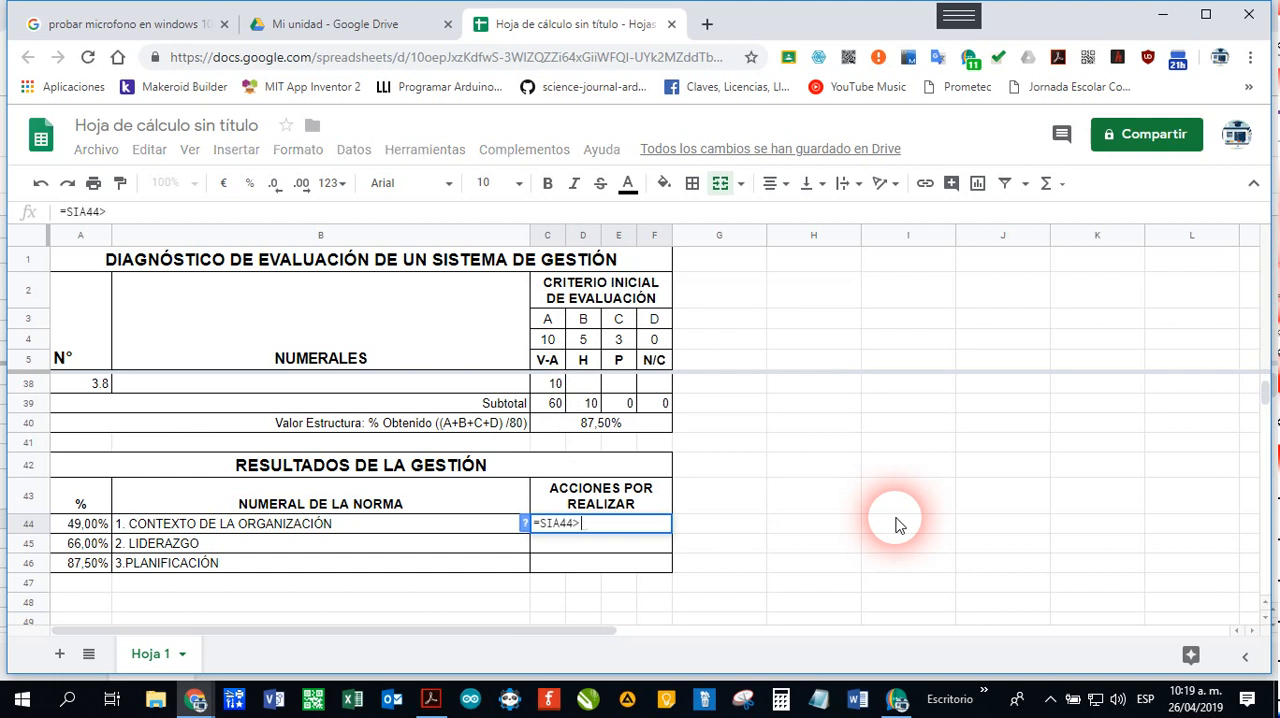
type("=80%;")
left_click(554, 524)
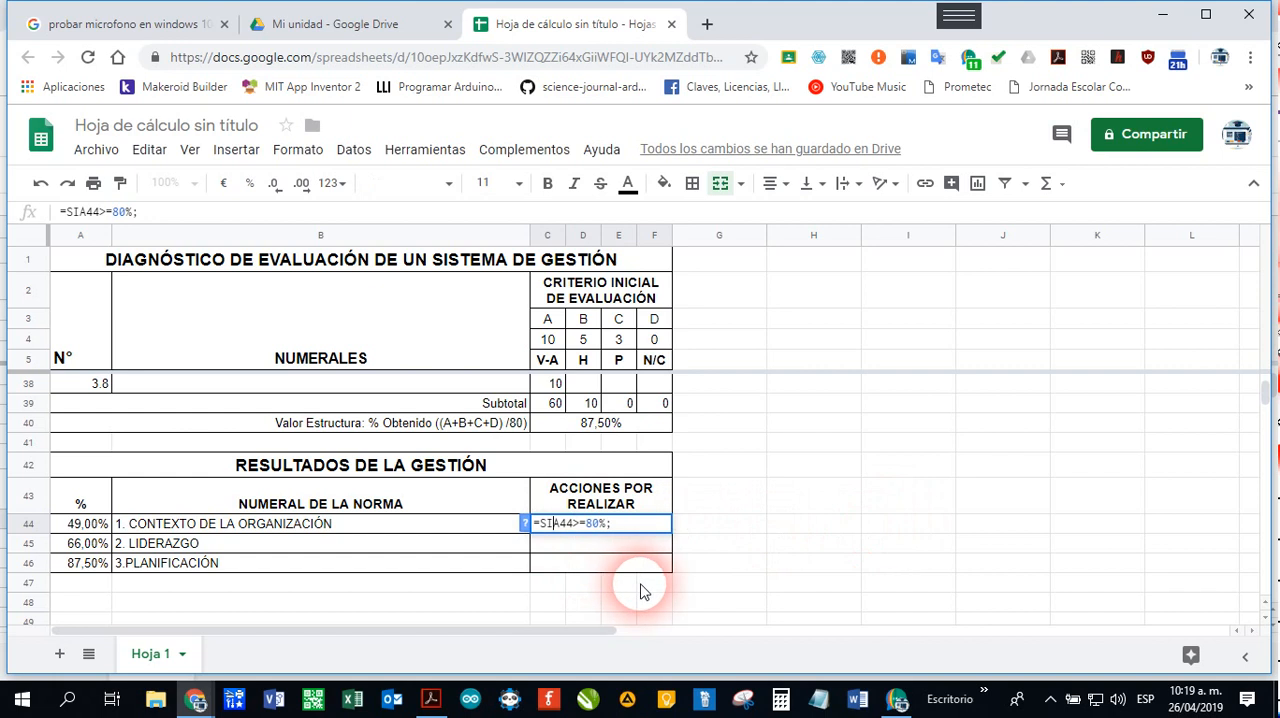
type("(")
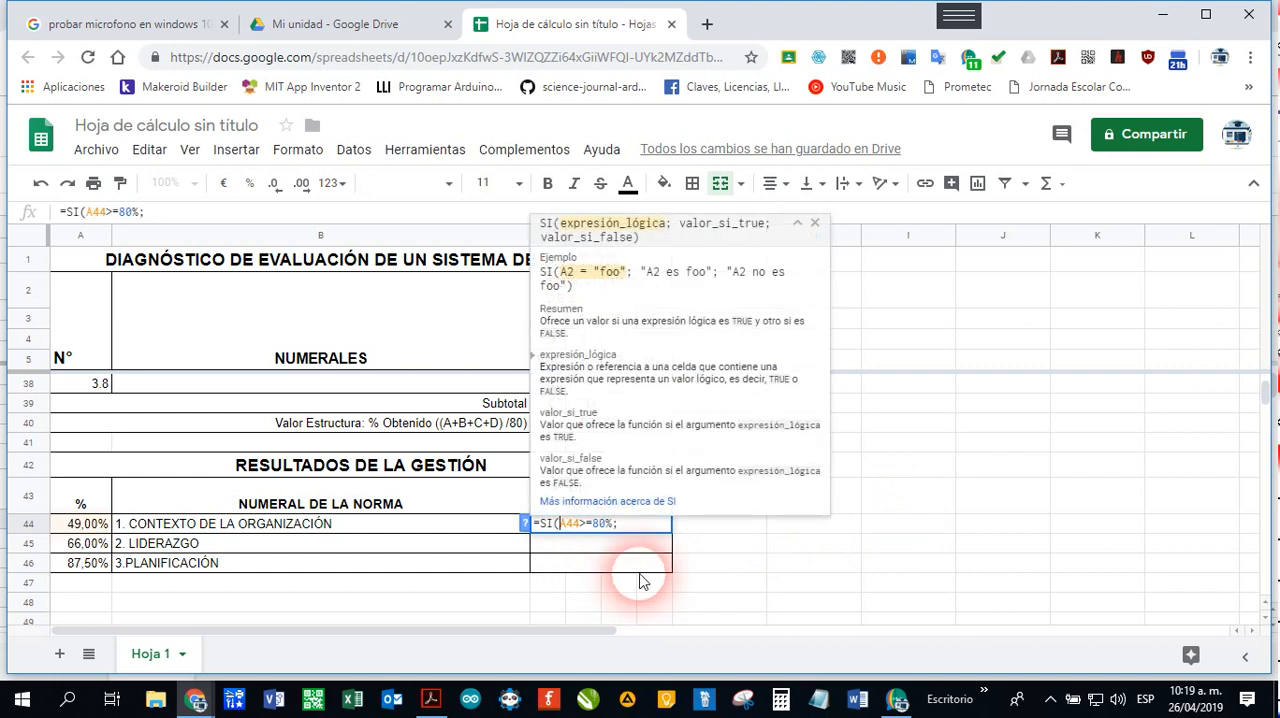
left_click(634, 530)
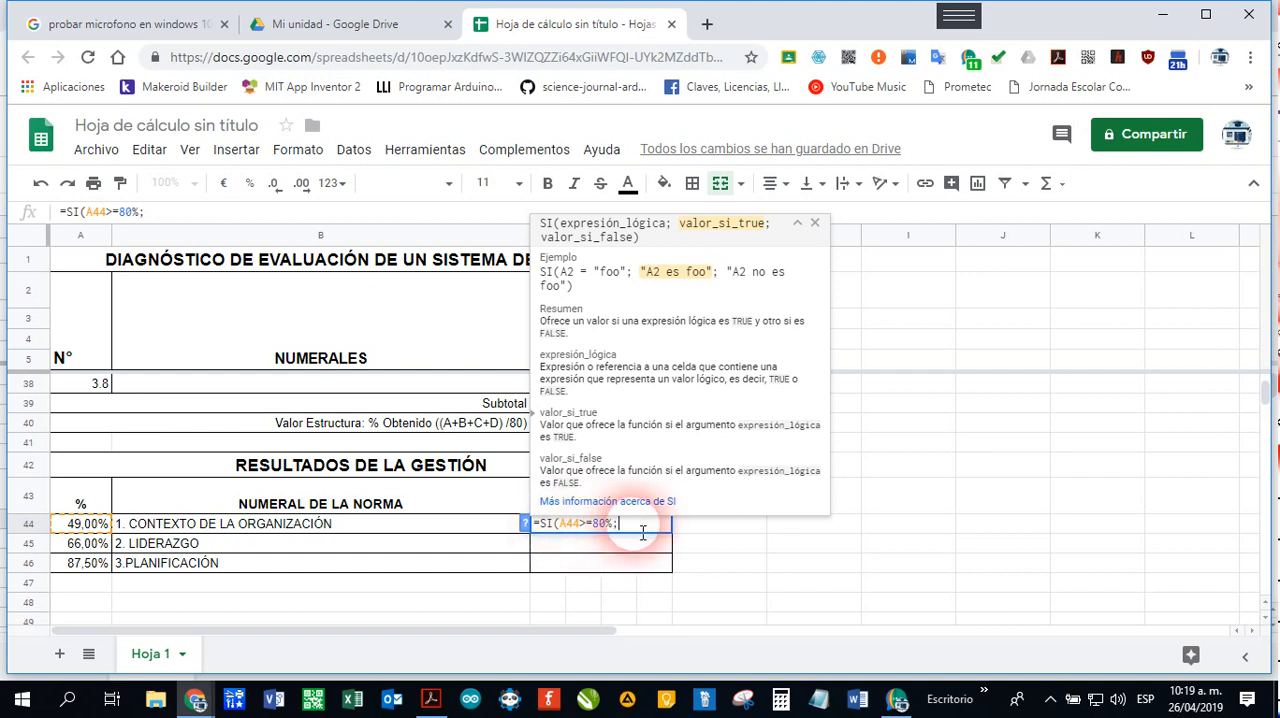
Step: Add "MANTENER" as the value returned when the 80% condition in the C44 formula is true
type("\"MANTENER\";")
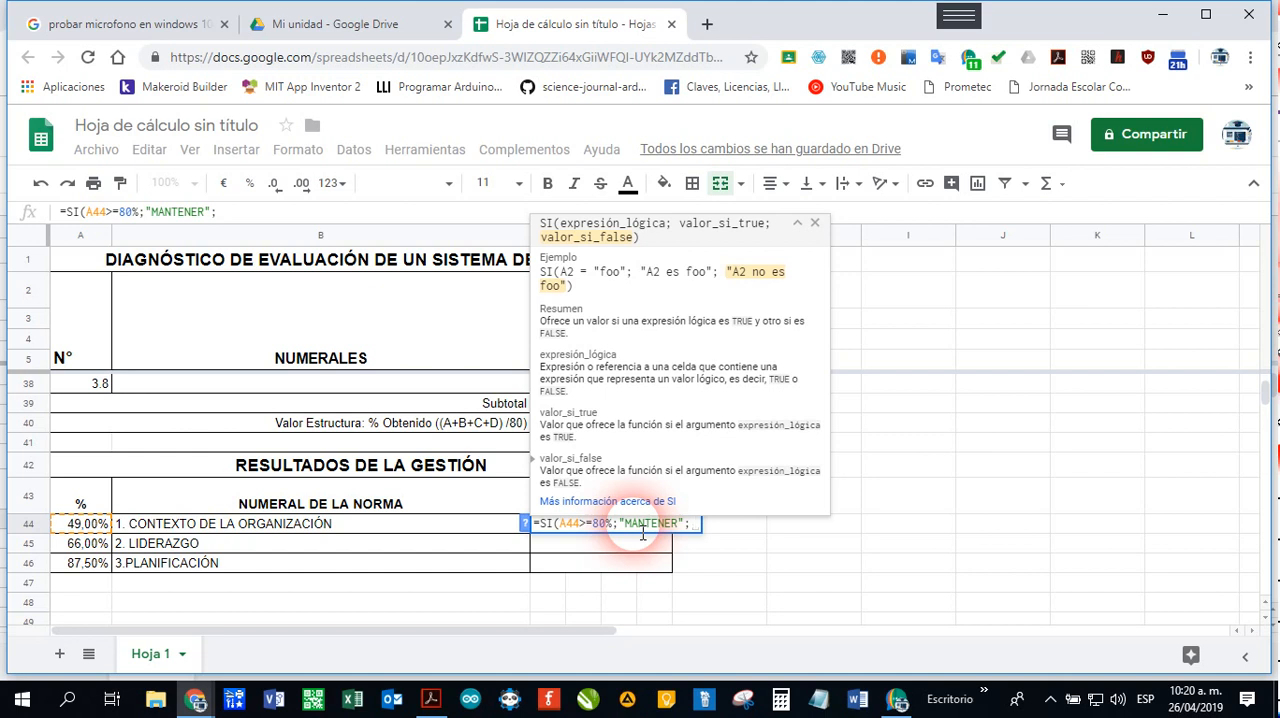
Step: Nest a second condition, SI(A44=>50%;, as the false value of the C44 formula
type("S")
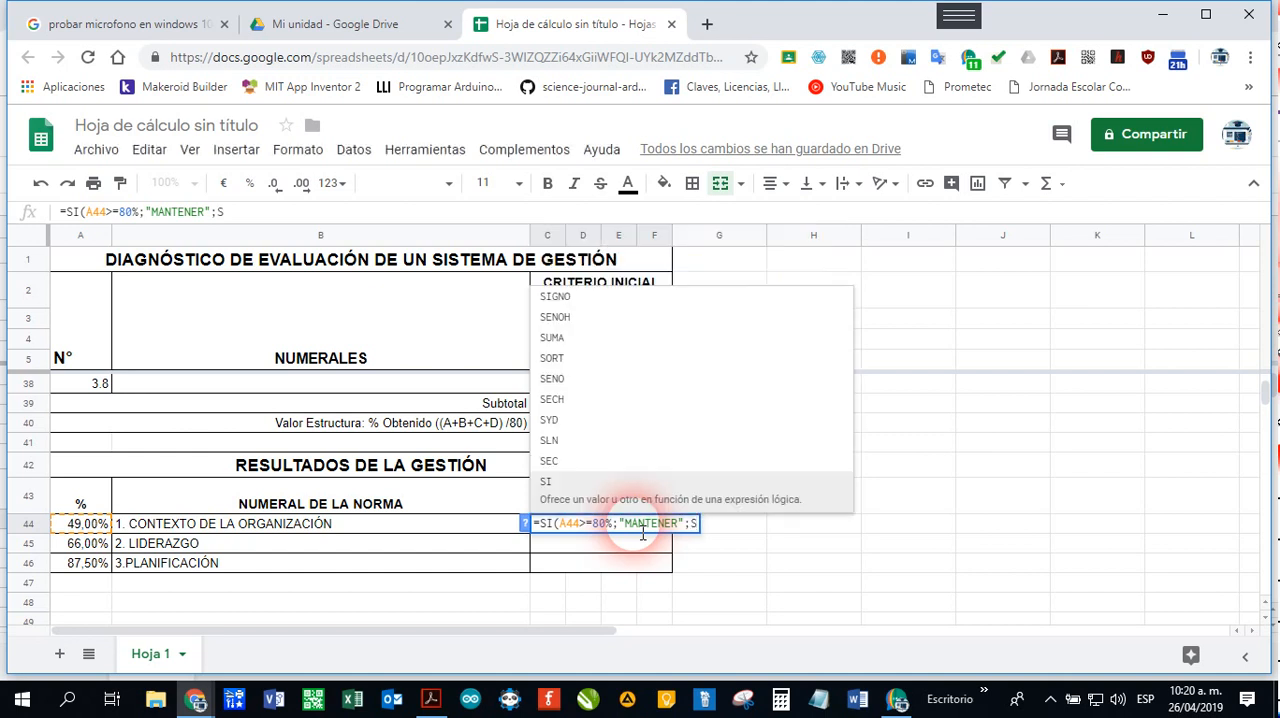
type("I(")
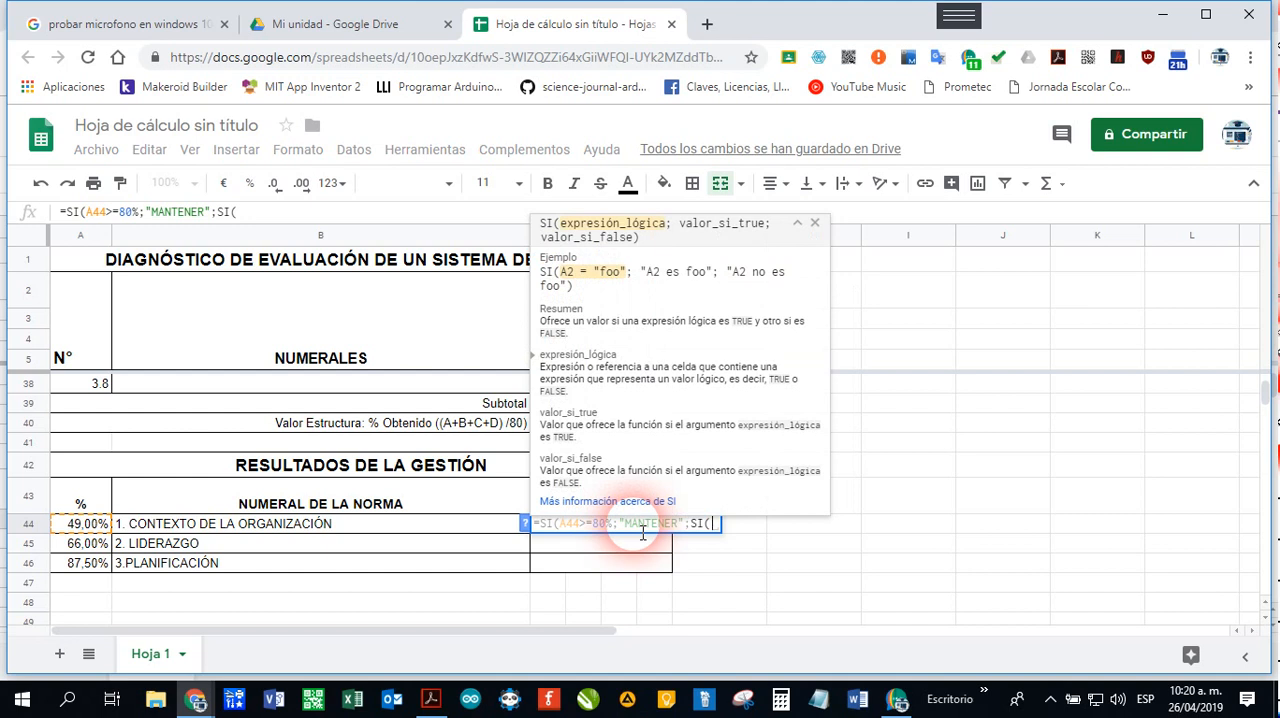
type("A44")
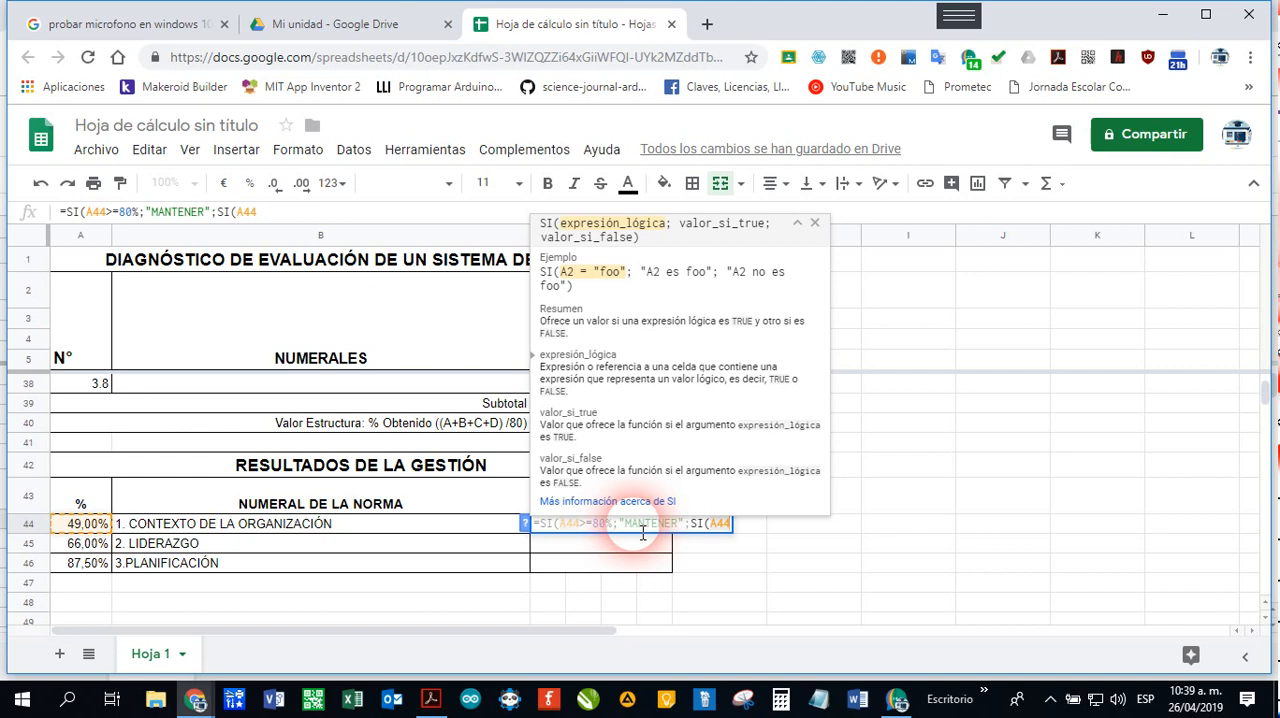
type("=")
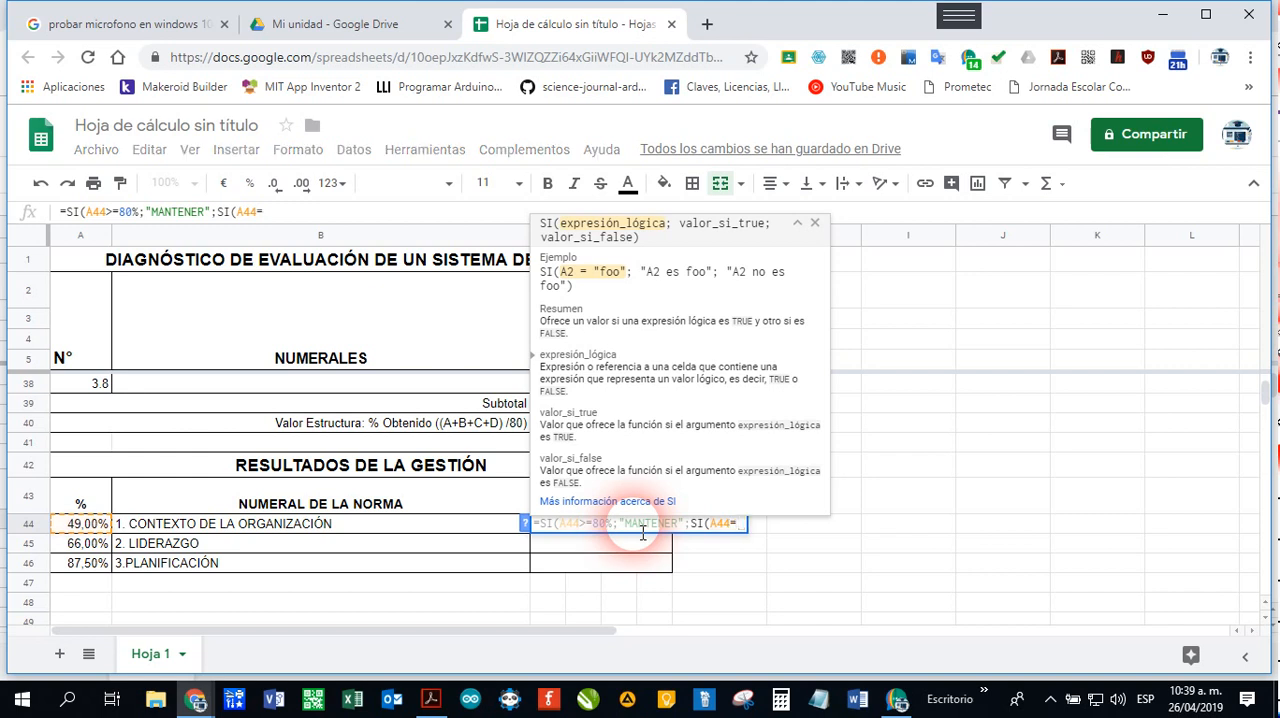
type(">50")
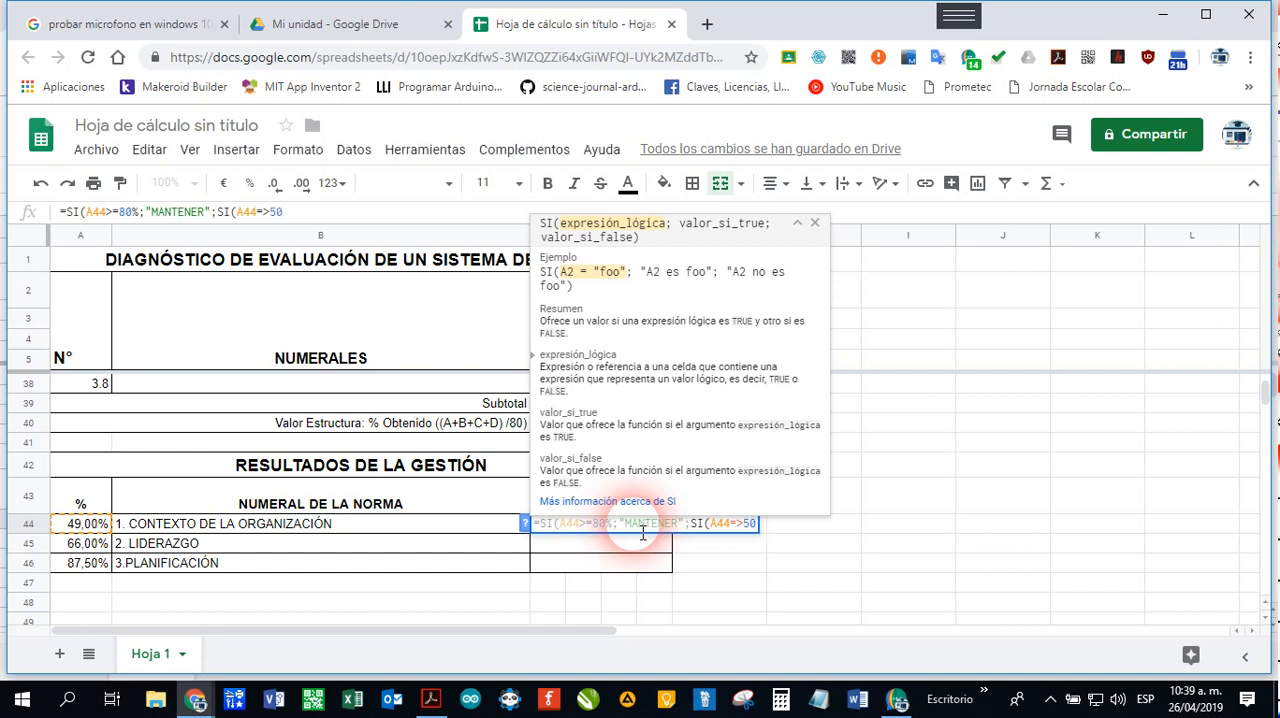
type("%")
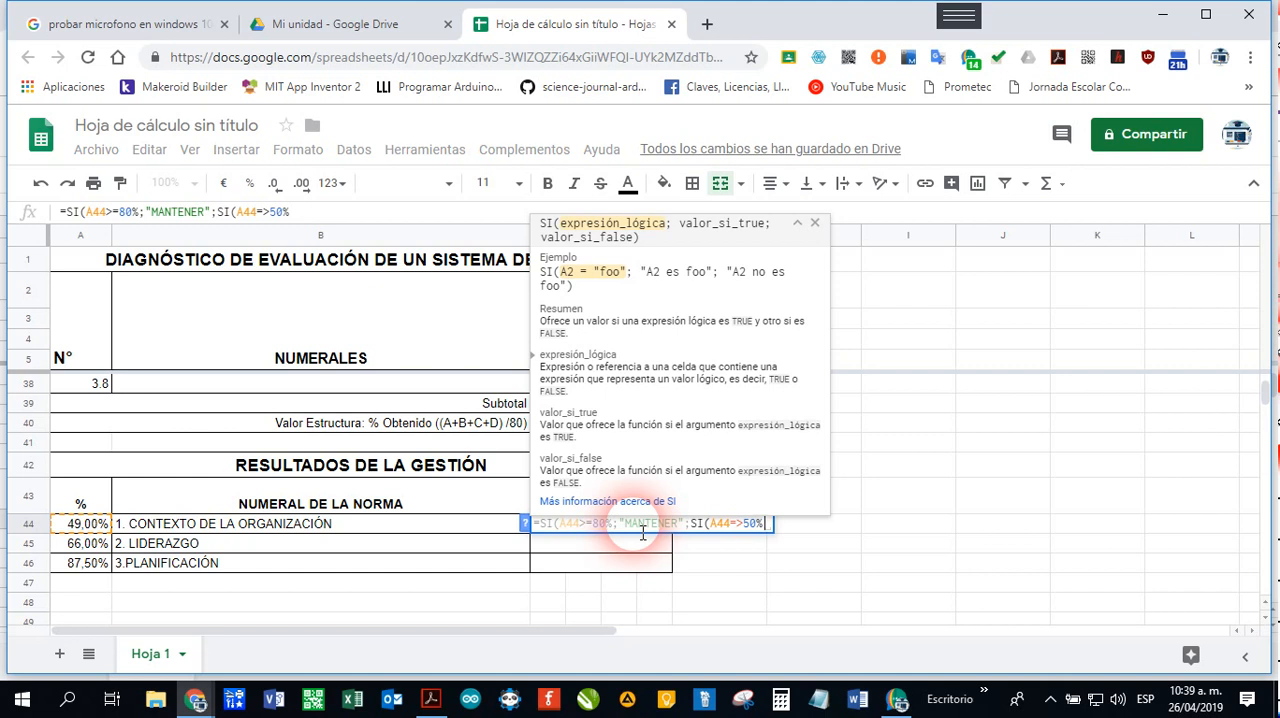
type(";")
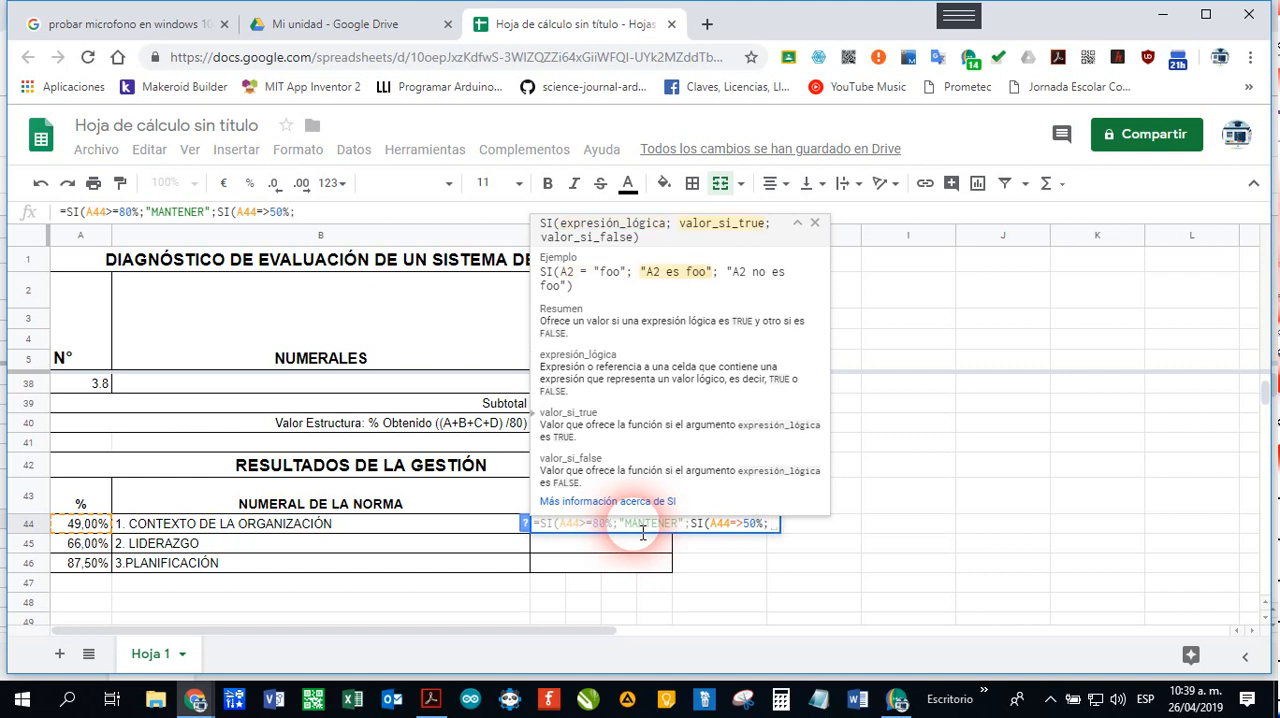
type("\"MEJOR")
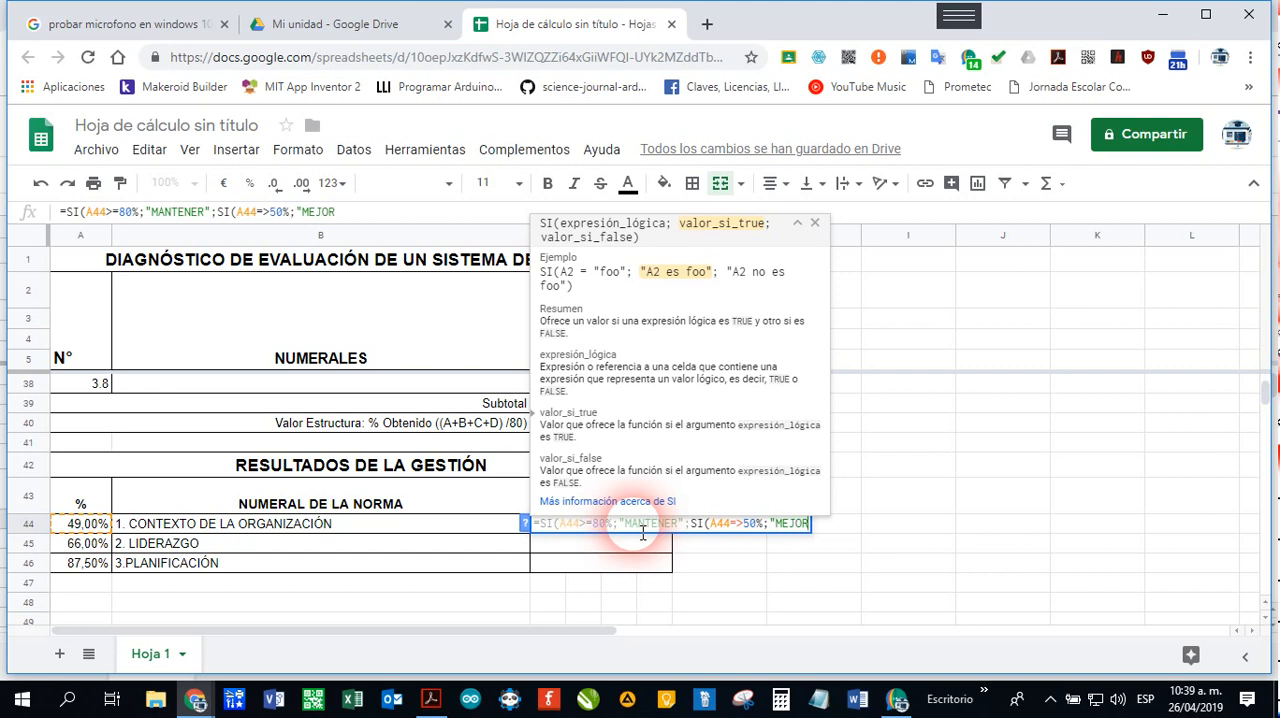
type("AR\"")
Step: Add "MEJORAR" as the value returned when the nested 50% condition in the C44 formula is true
type(";")
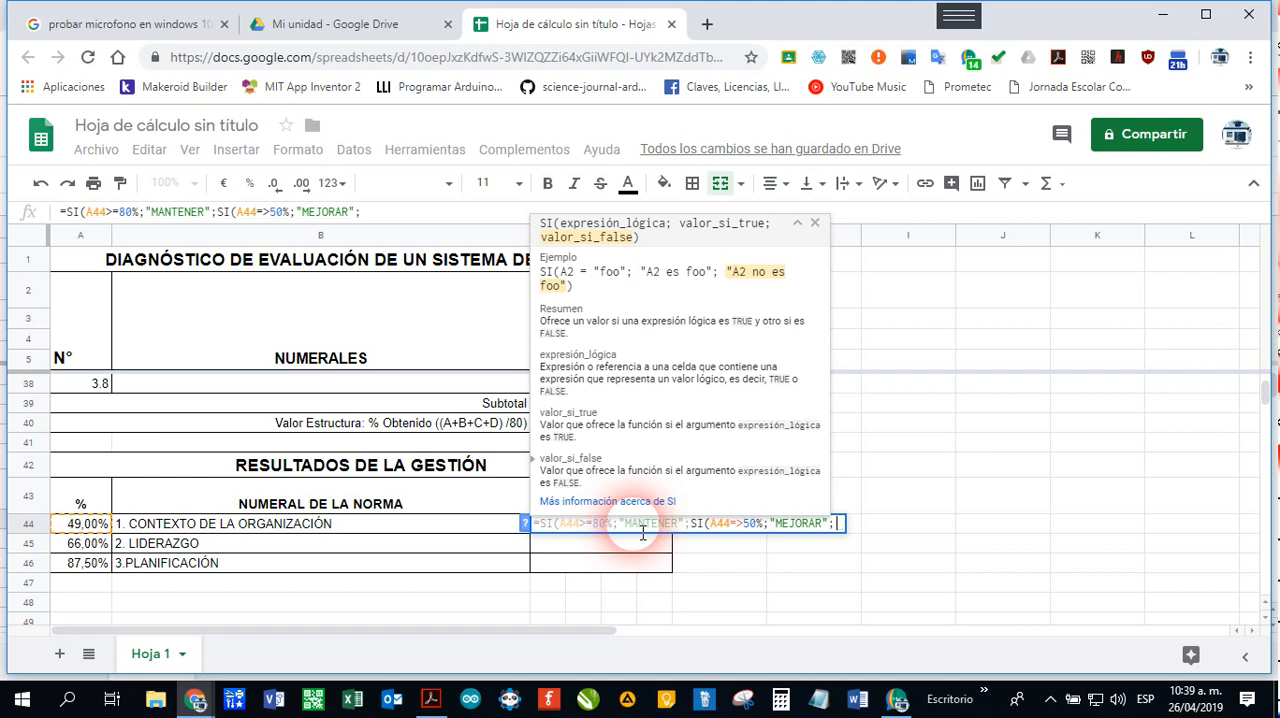
Step: Add "IMPLEMENTAR" as the final false value, close both SI functions and enter the C44 formula
type("\"")
type("IM")
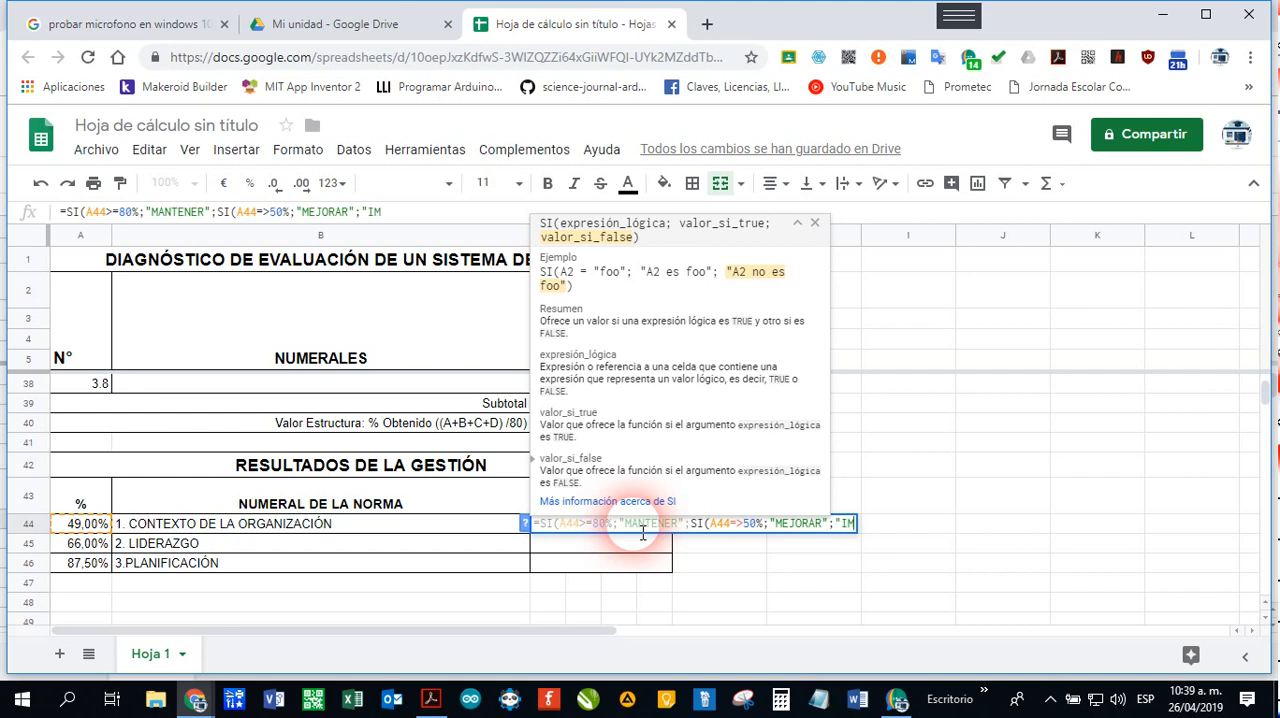
type("PLEMENTAR")
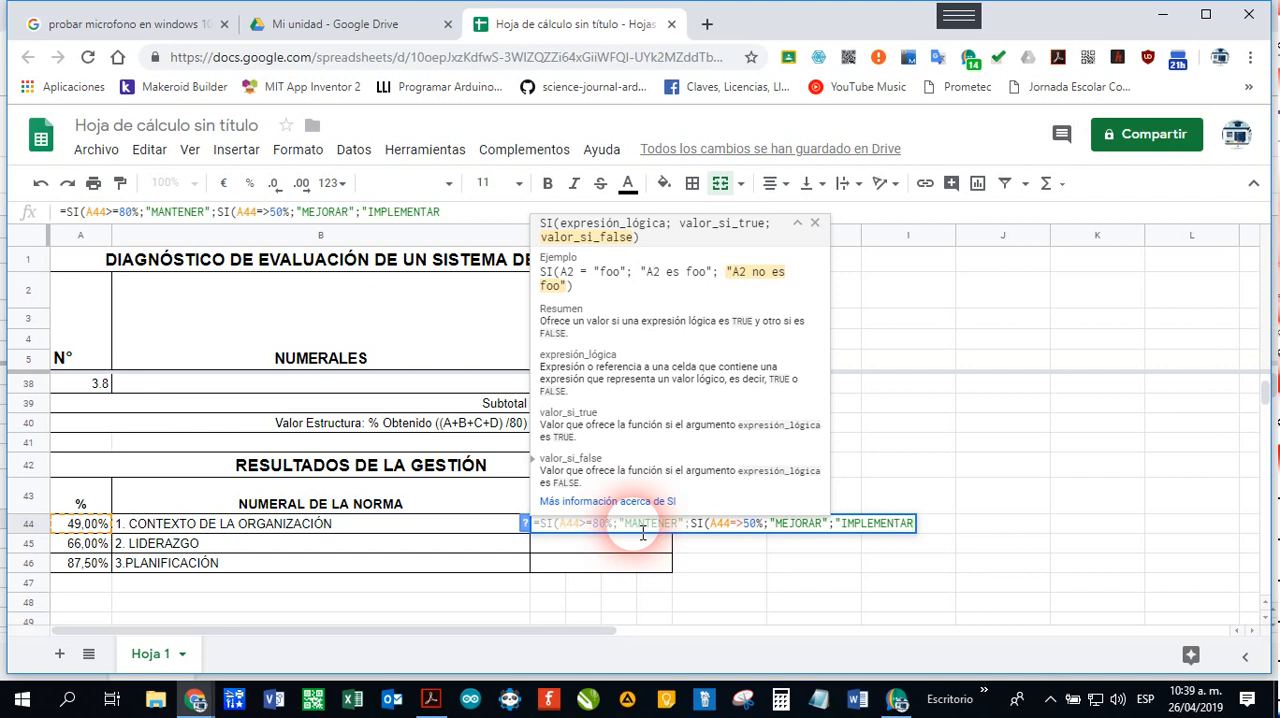
type("\")")
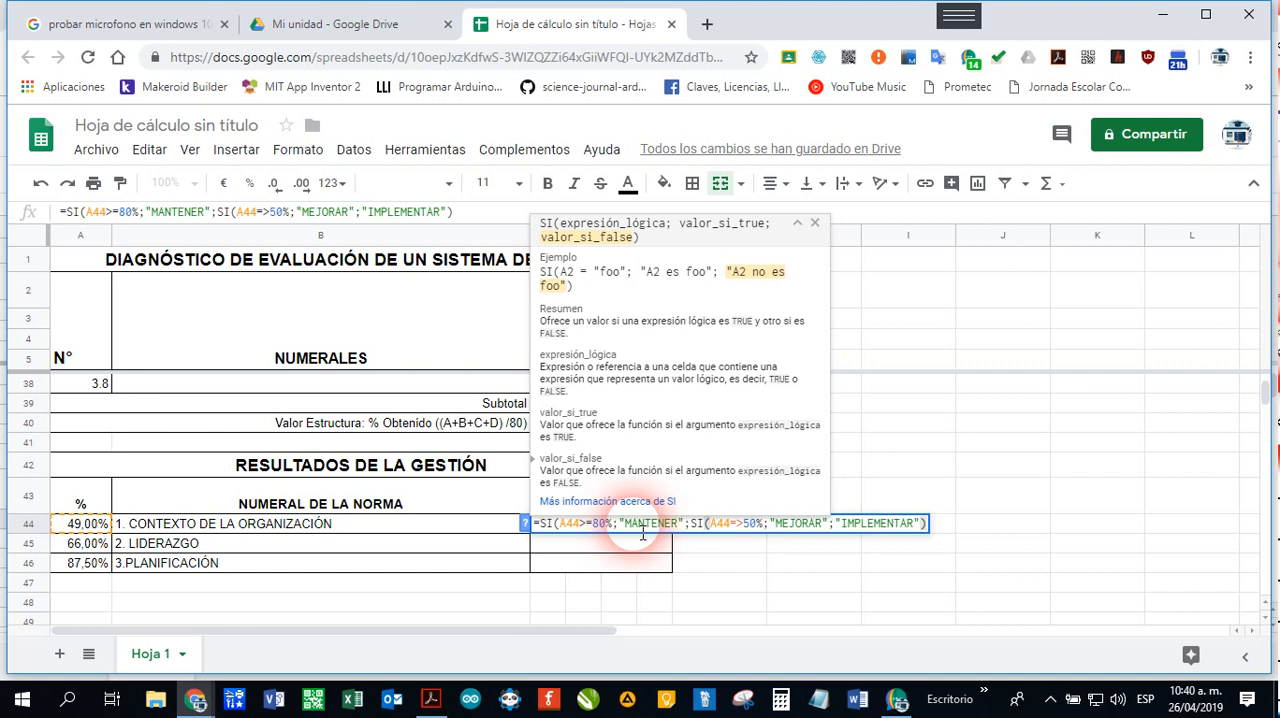
type(")")
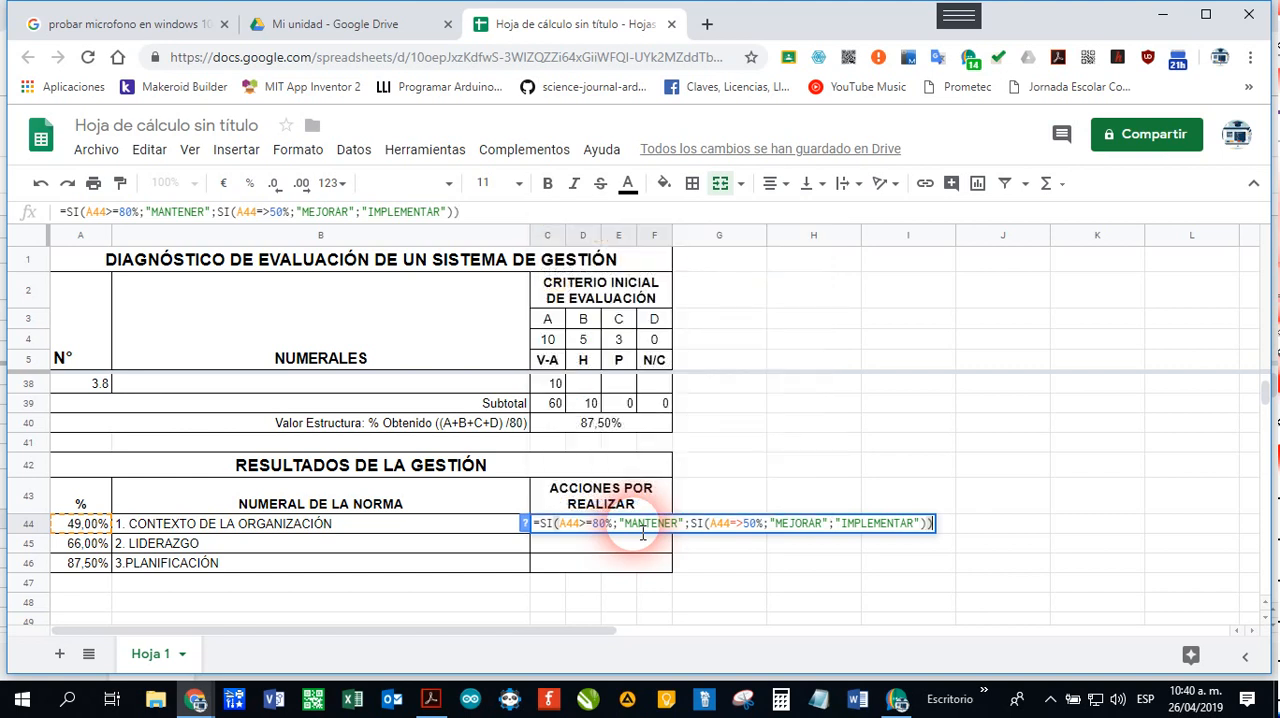
key("Return")
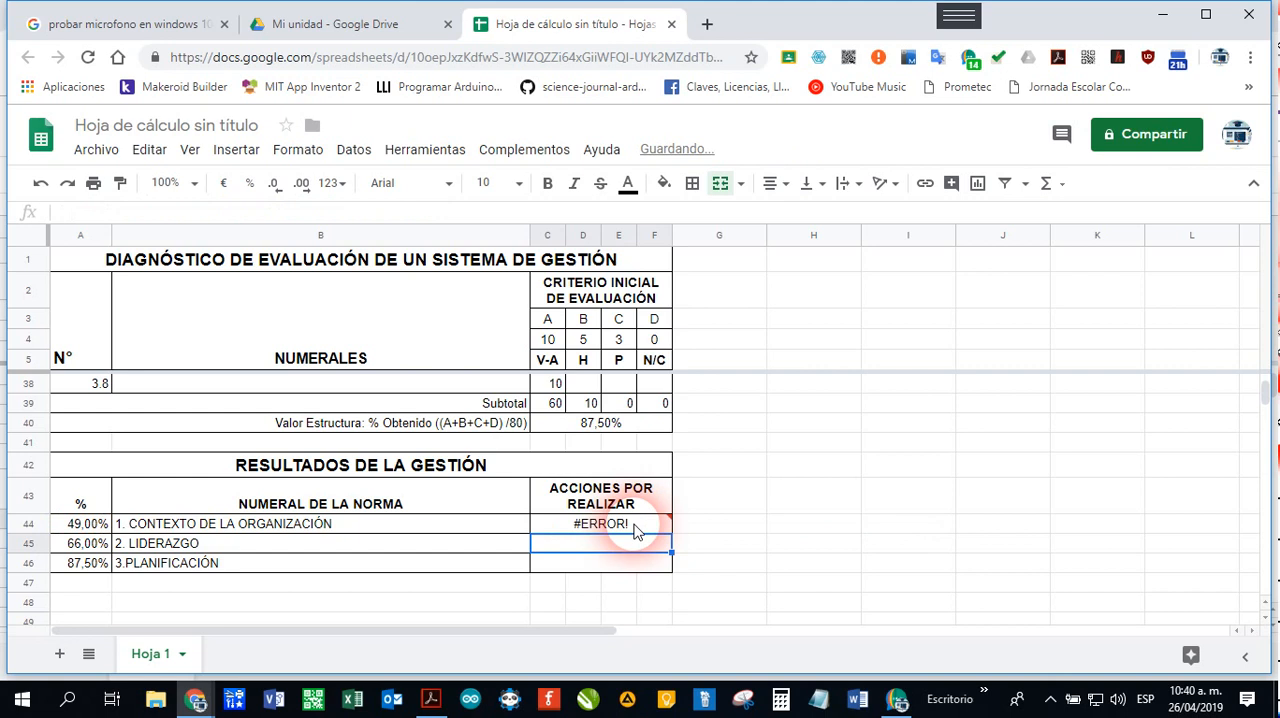
Step: Correct the comparison operator in the nested condition of the C44 formula so it reads A44>=50%
left_click(634, 530)
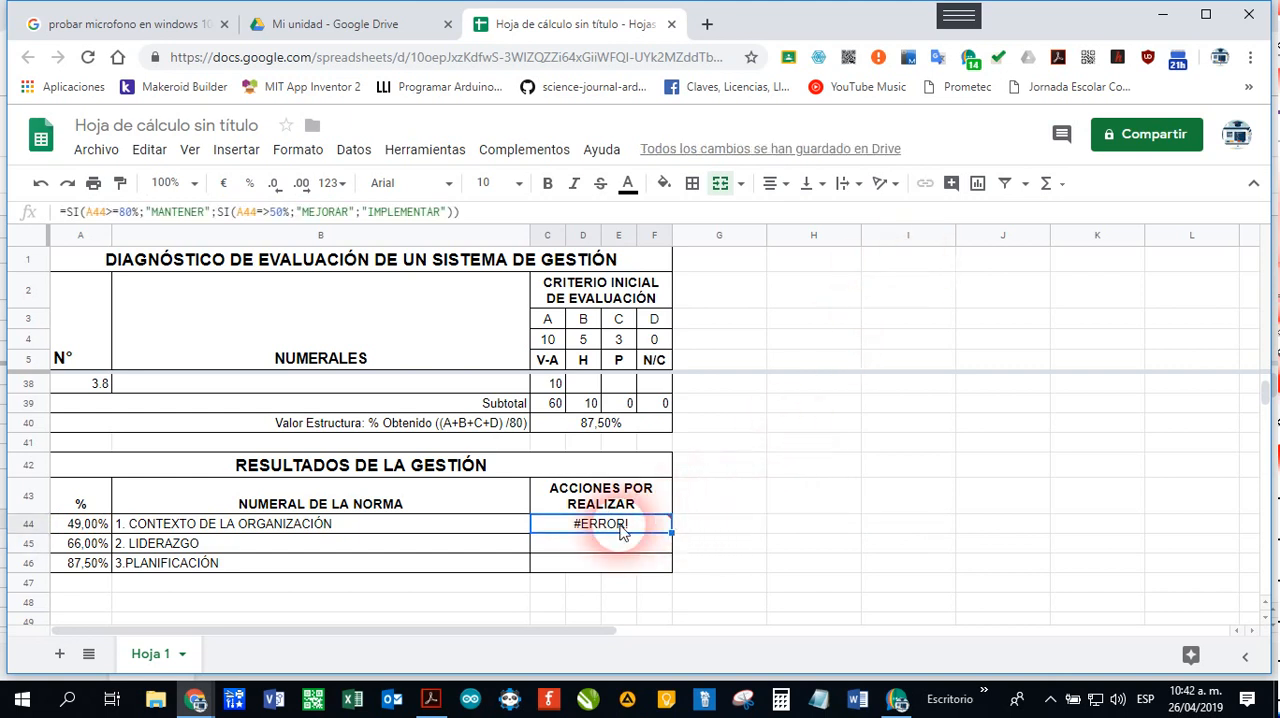
mouse_move(671, 530)
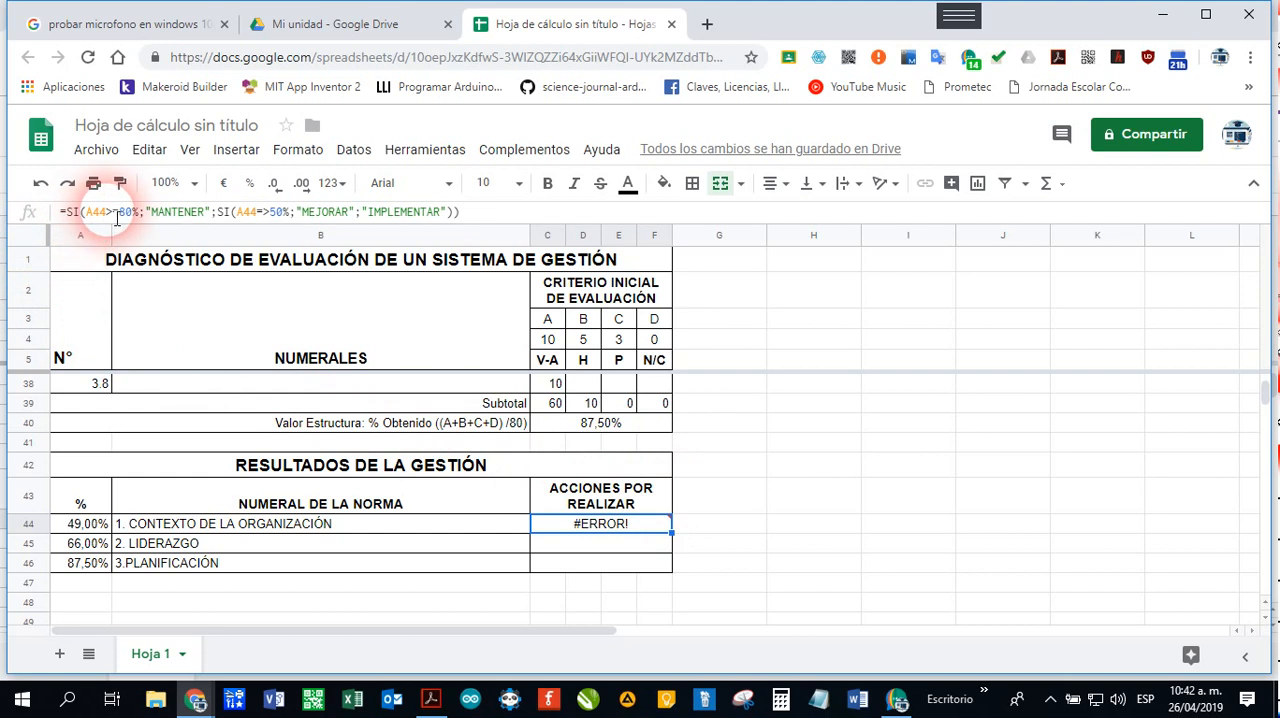
left_click(268, 212)
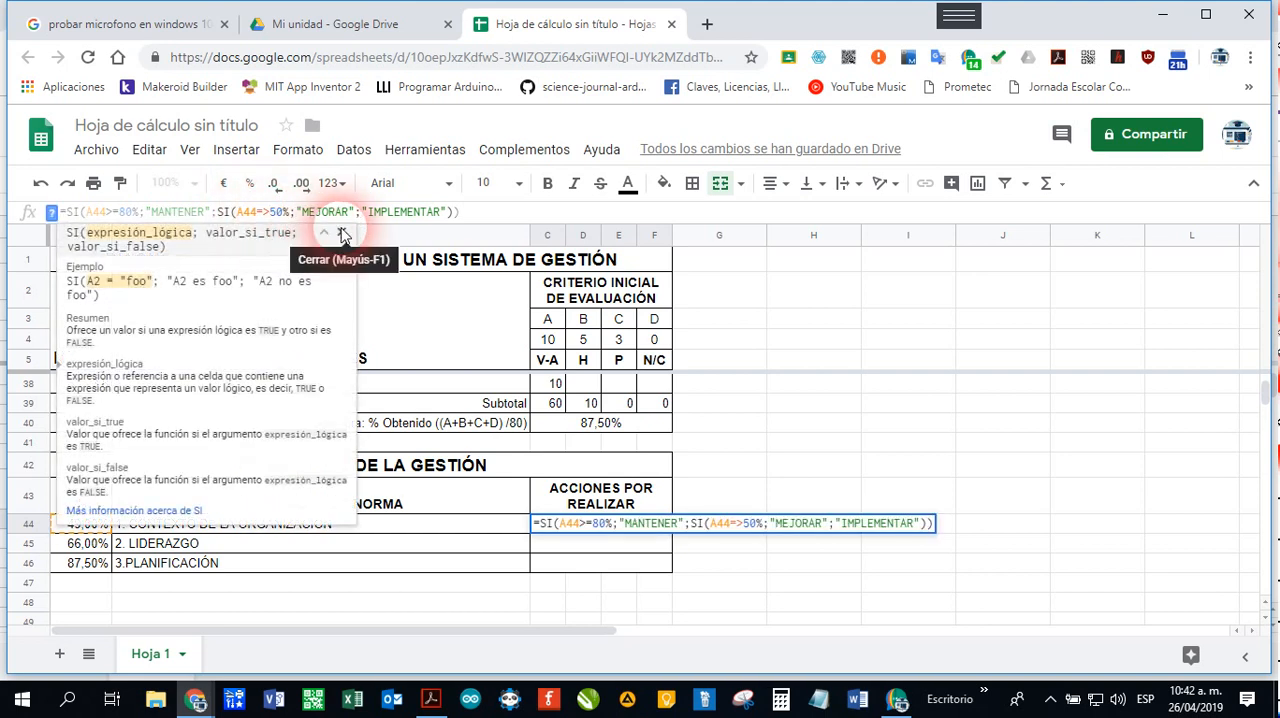
key("BackSpace")
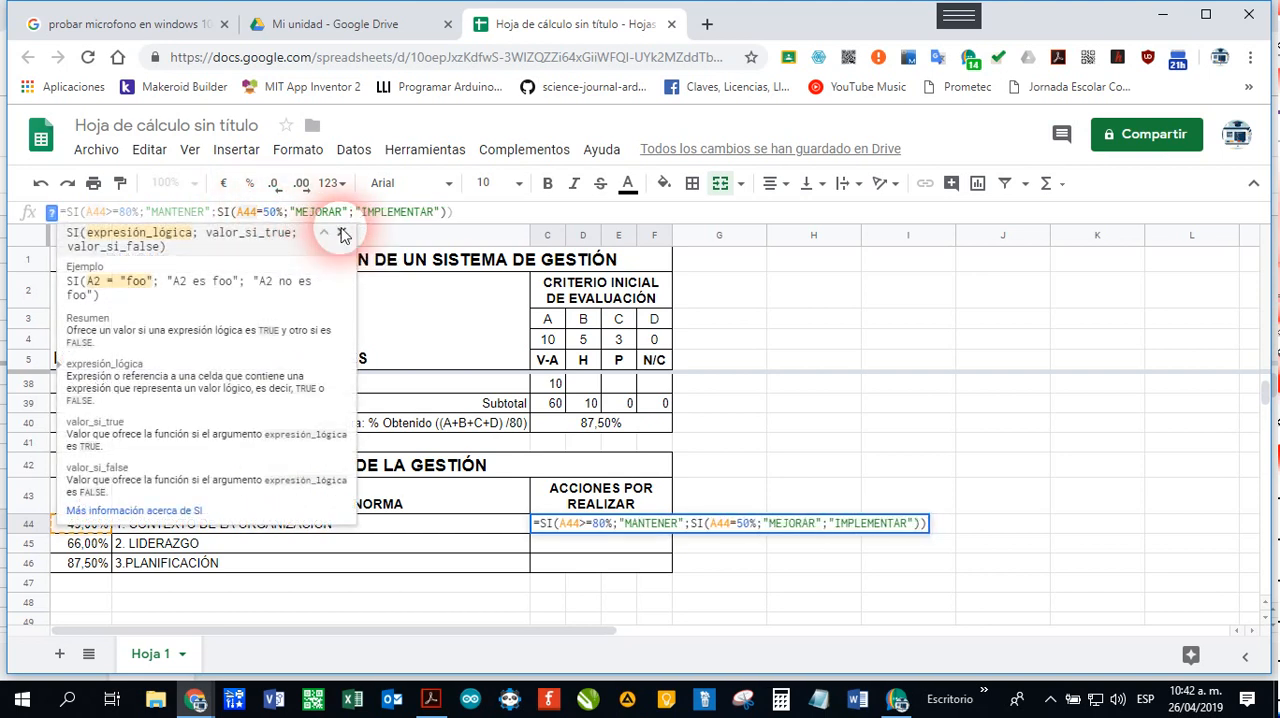
type(">")
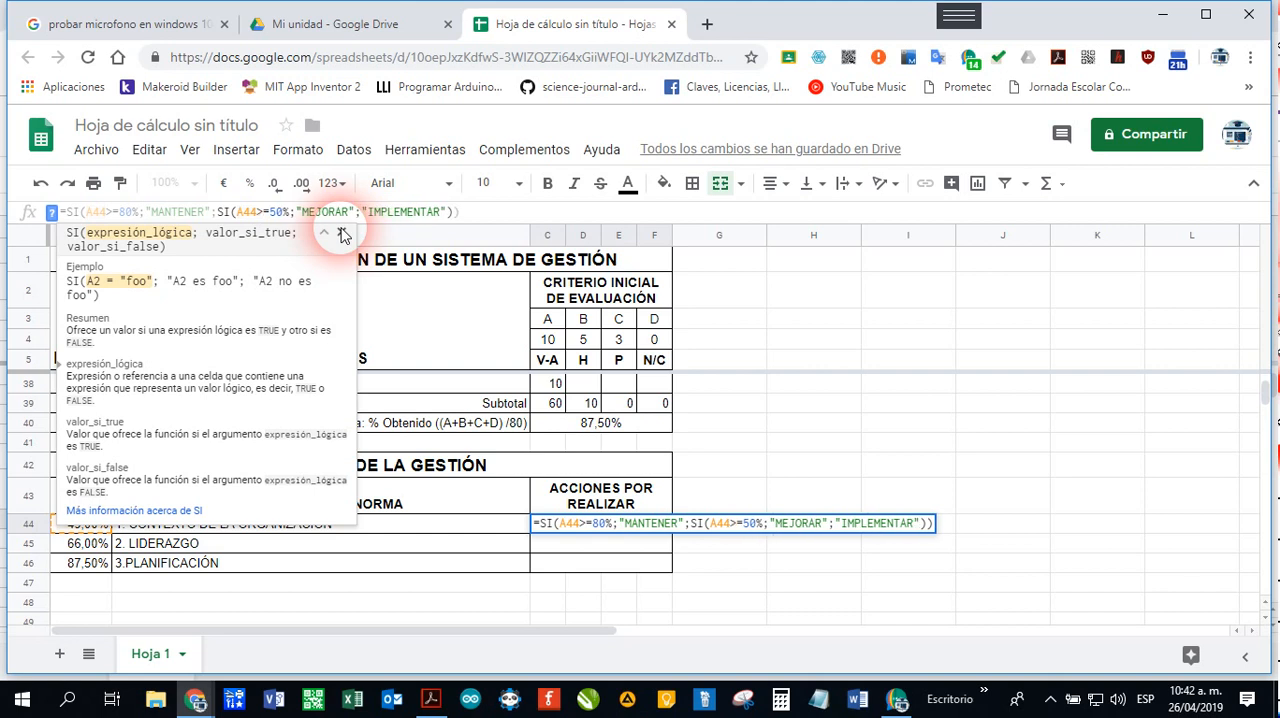
key("Return")
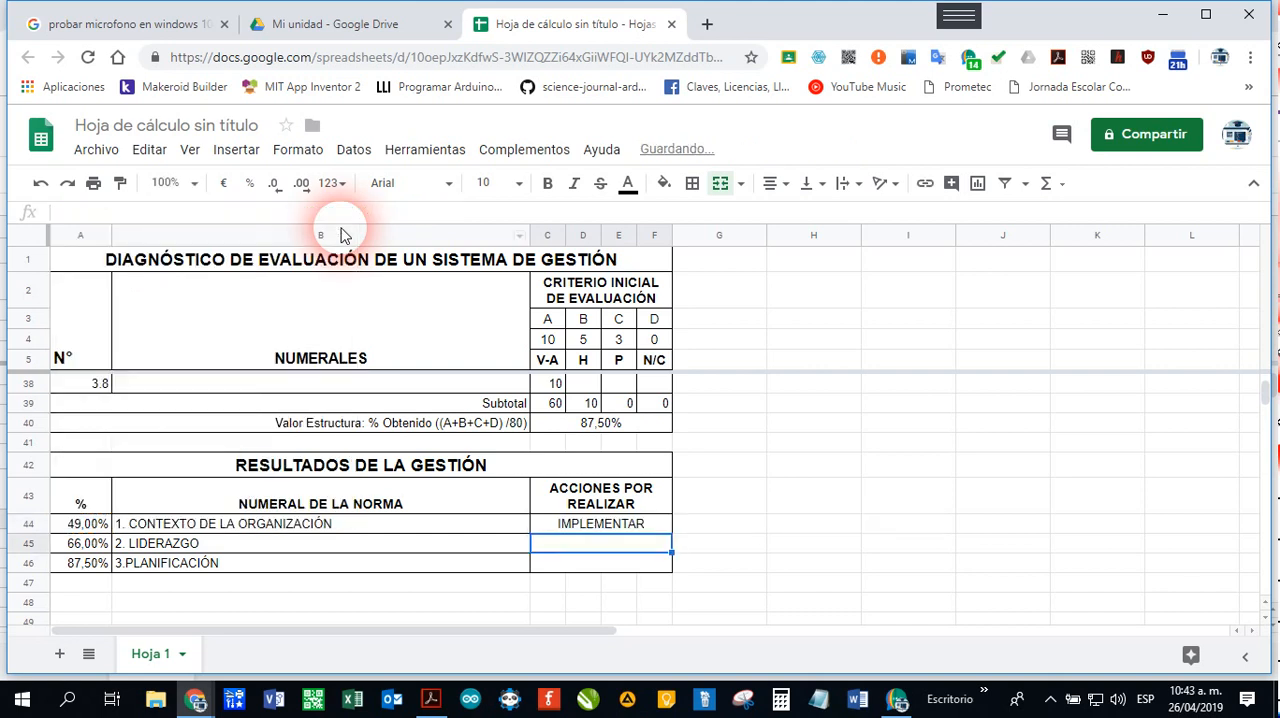
Step: Fill the C44 formula down to C45 and C46 under ACCIONES POR REALIZAR and check the copied formulas
left_click(628, 528)
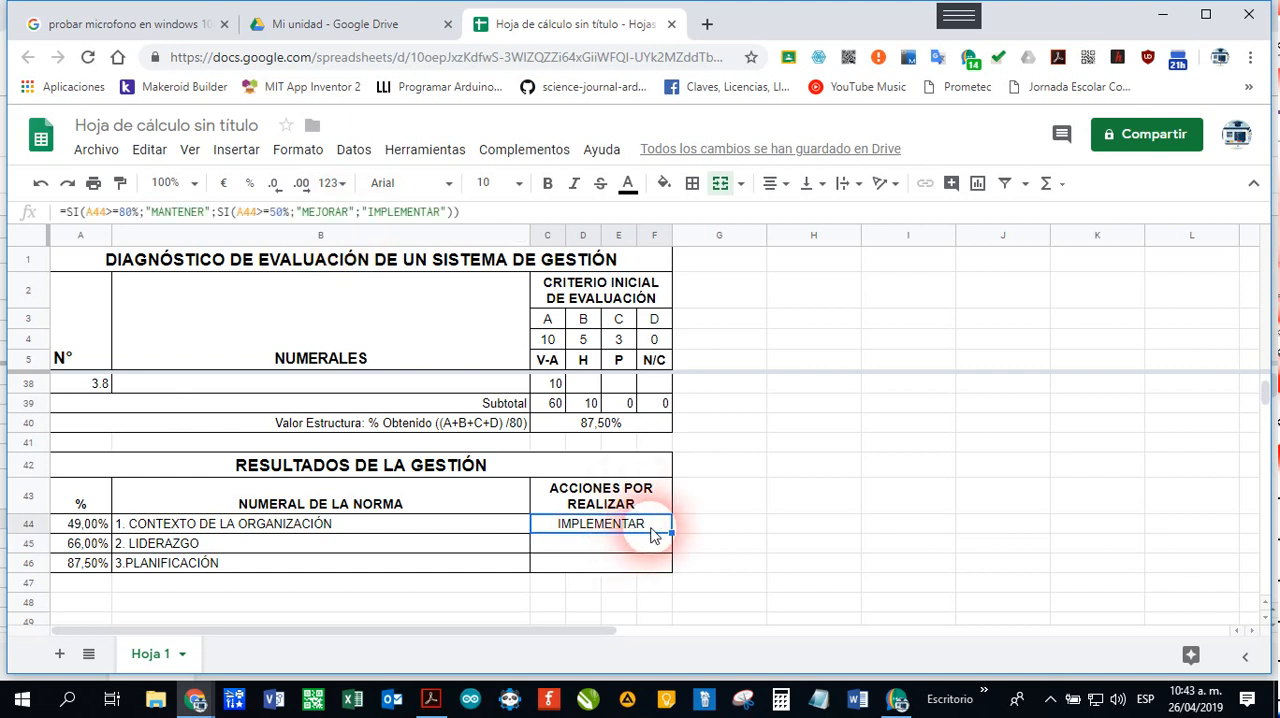
left_click_drag(671, 533, 686, 581)
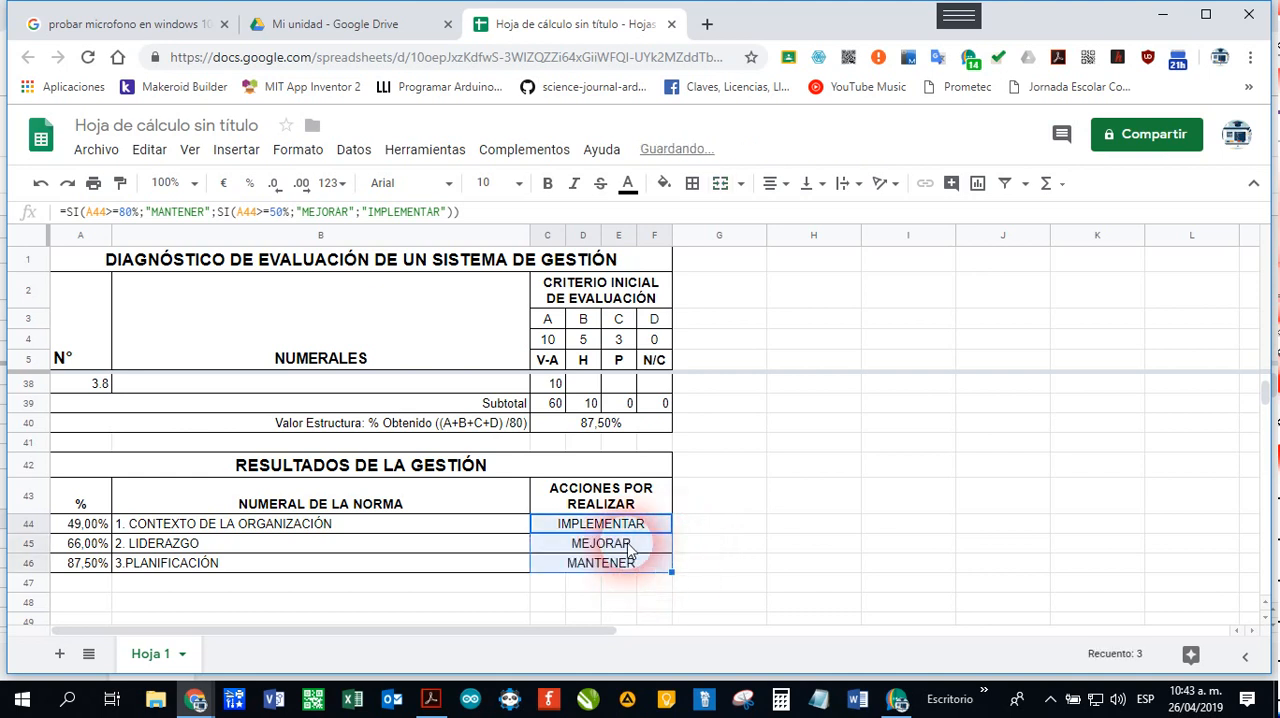
left_click(629, 551)
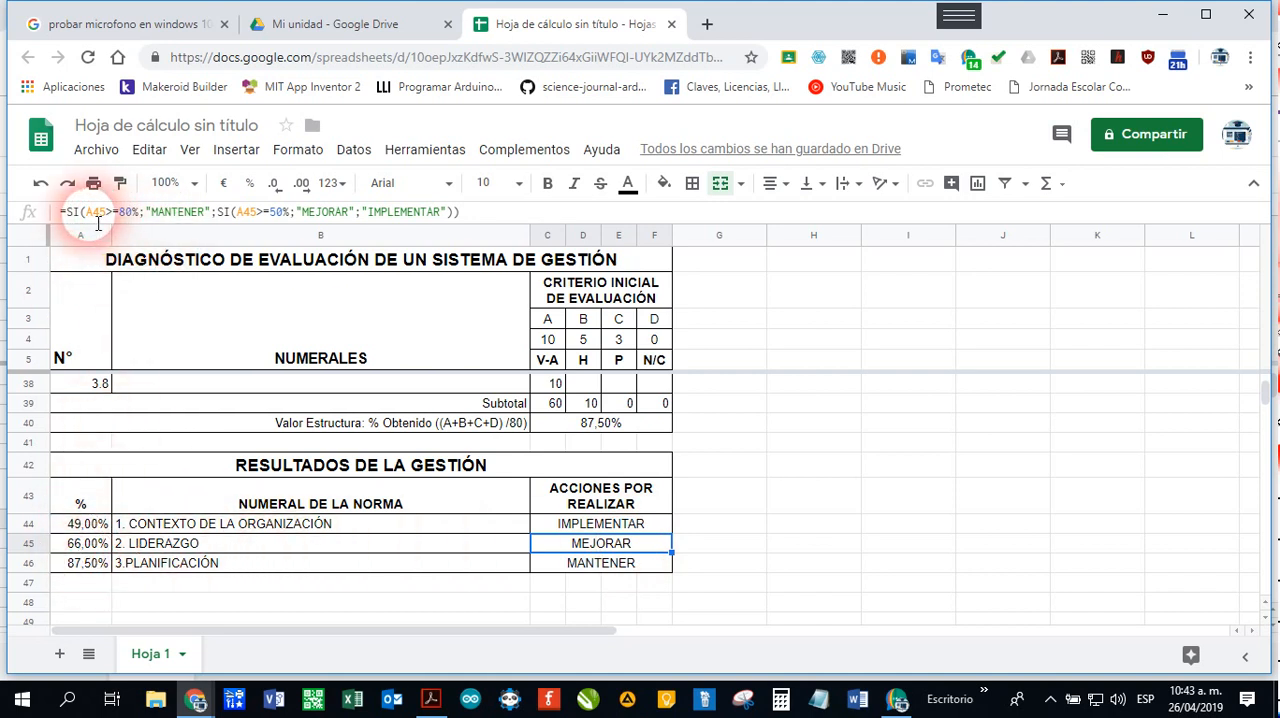
left_click(603, 566)
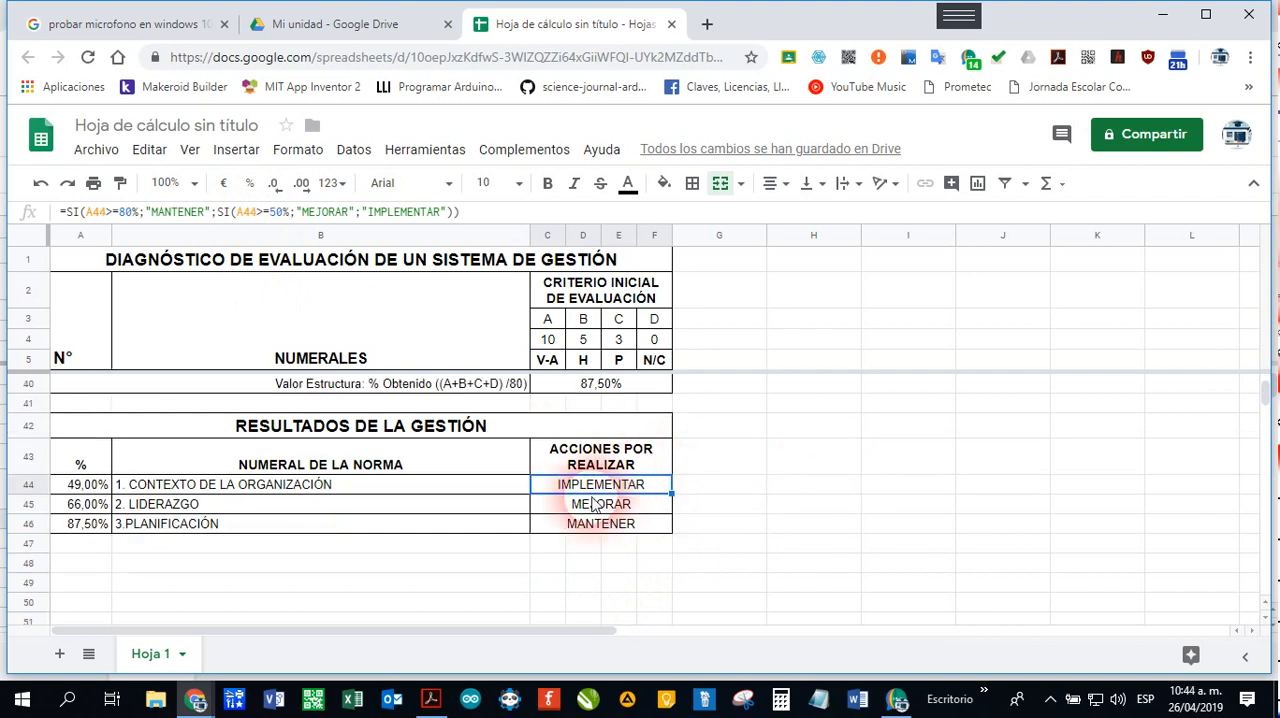
Step: Test the action formula by entering 82%, 30% and 60% one after another in cell A44
left_click(81, 486)
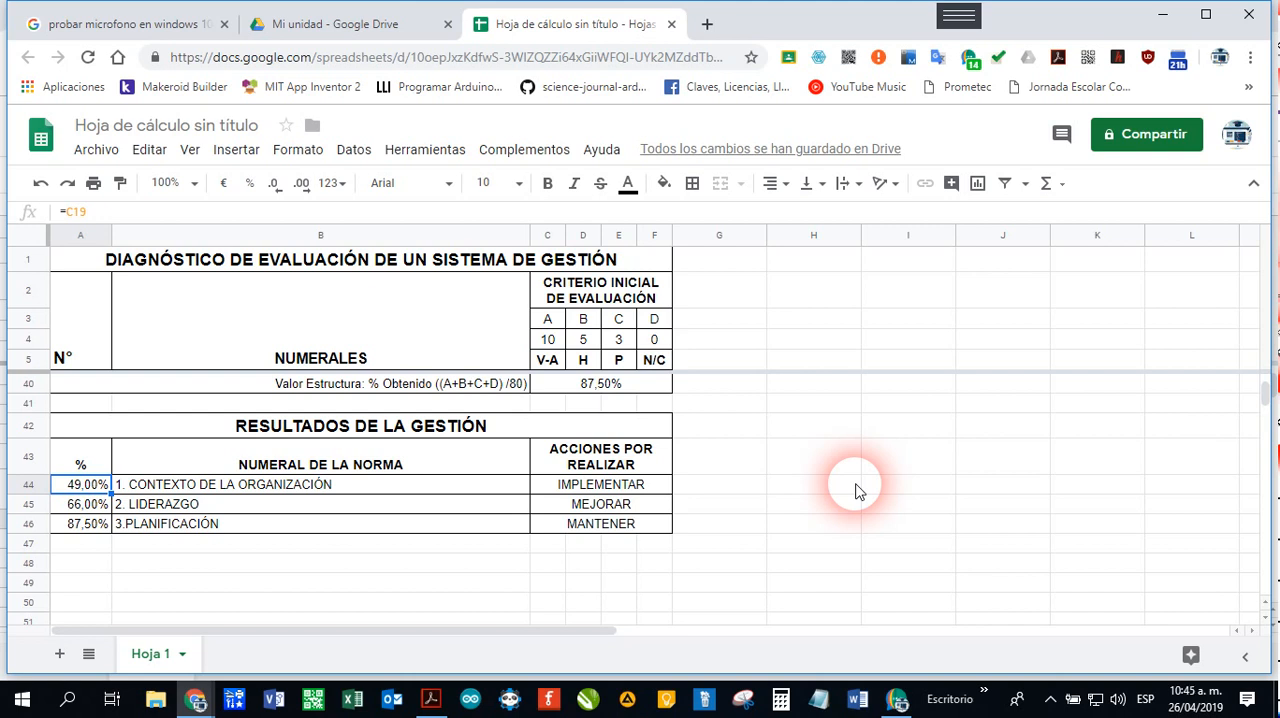
type("82")
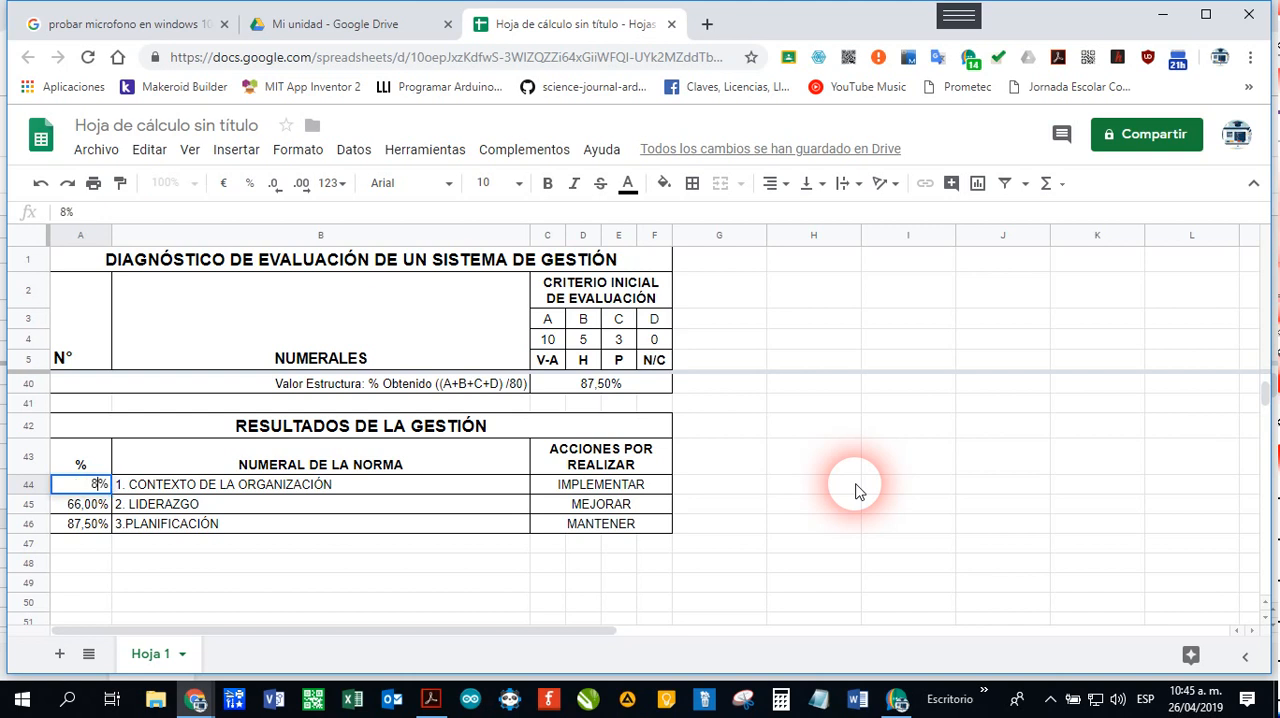
key("Return")
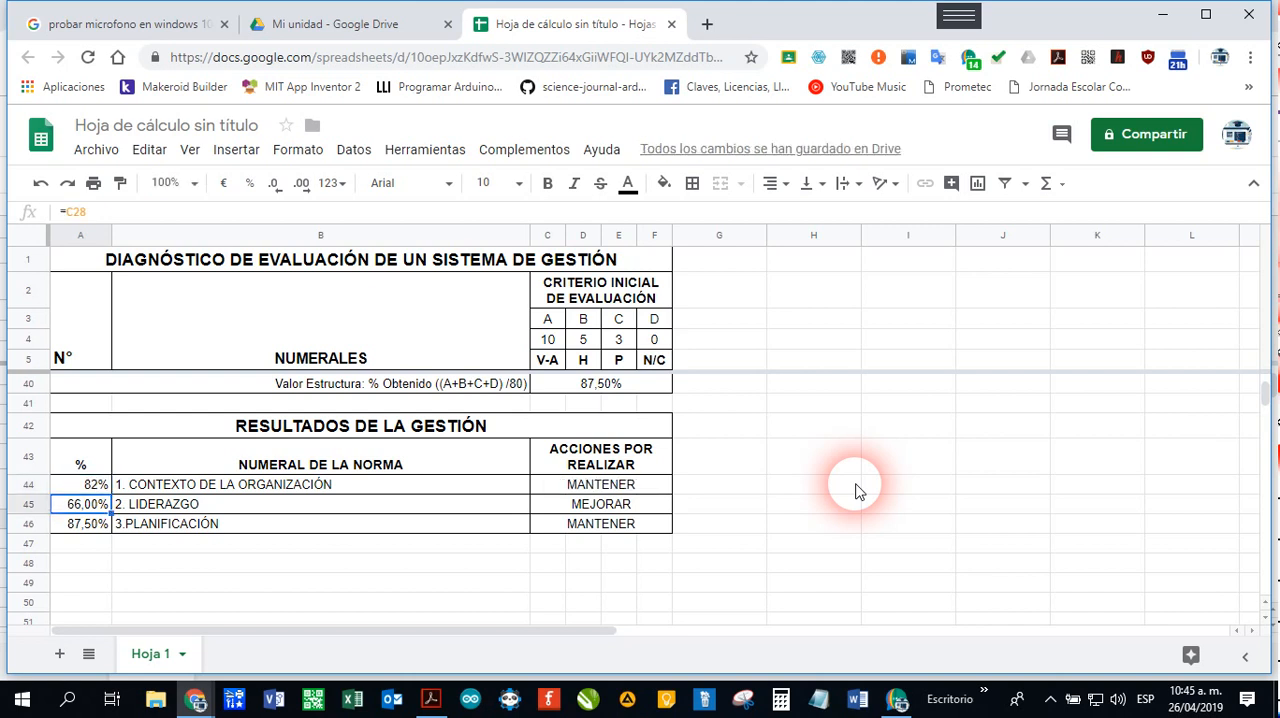
key("Up")
type("30")
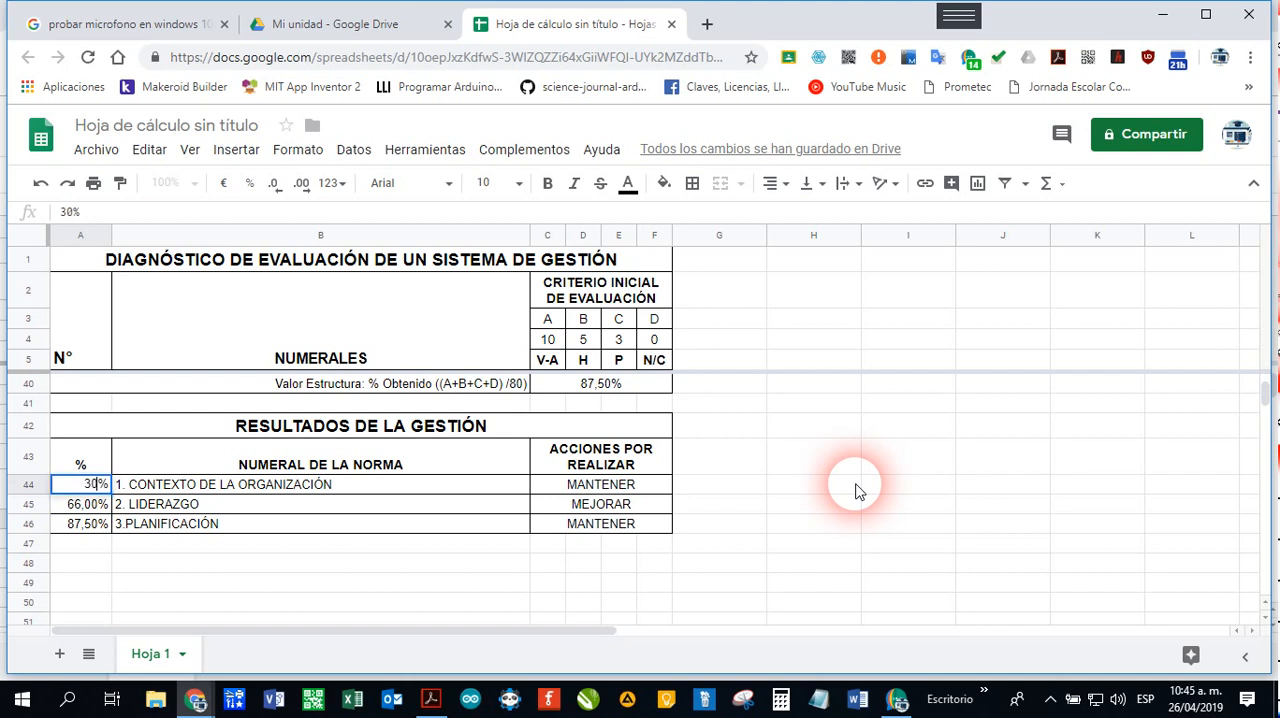
key("Return")
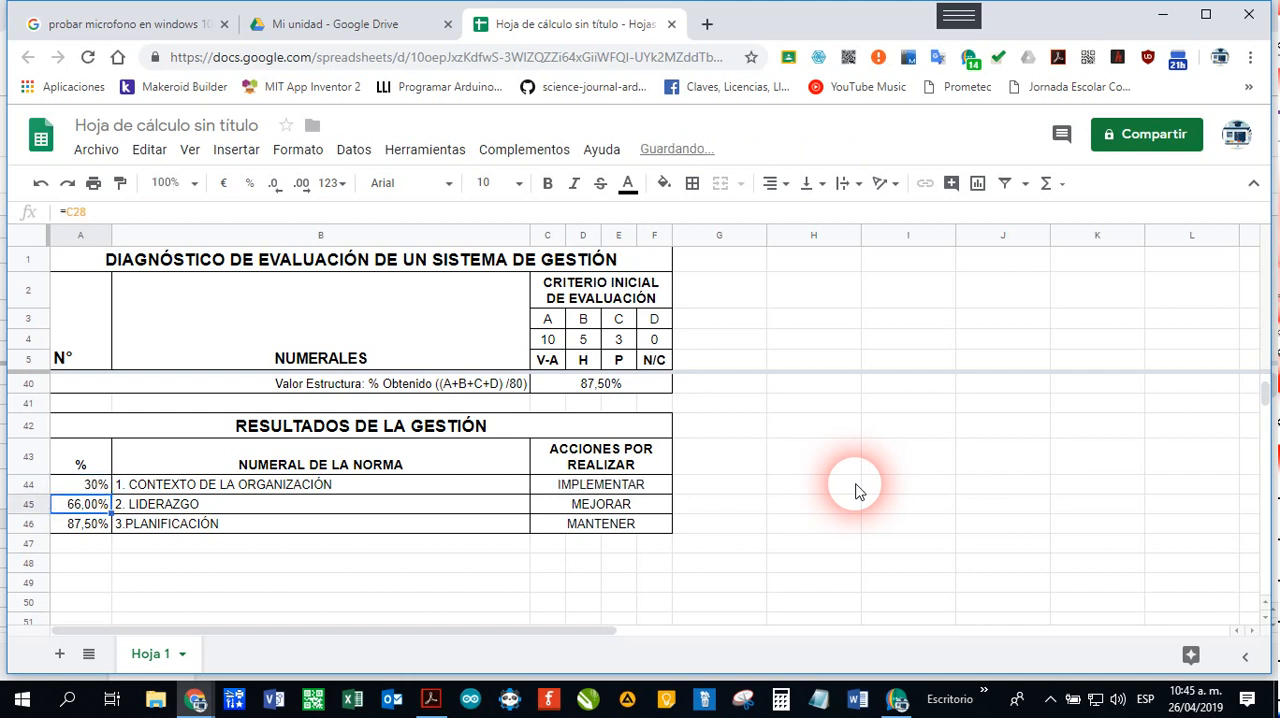
key("Up")
type("60")
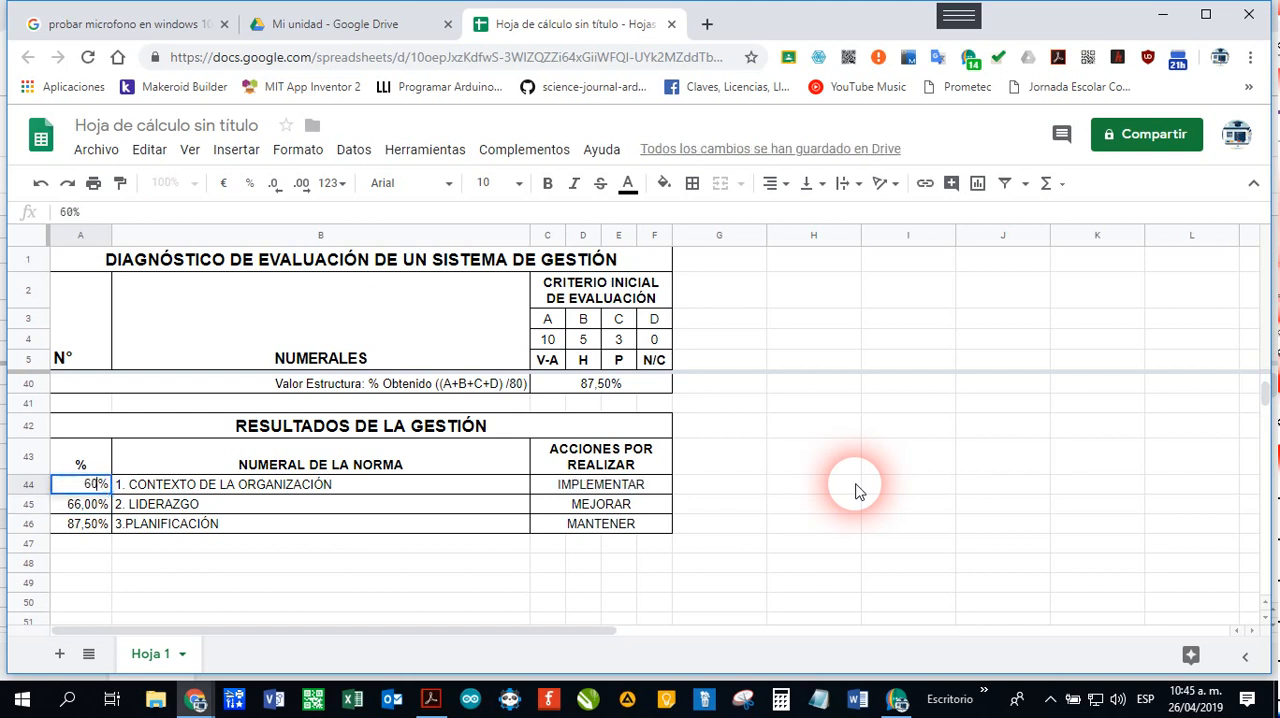
key("Return")
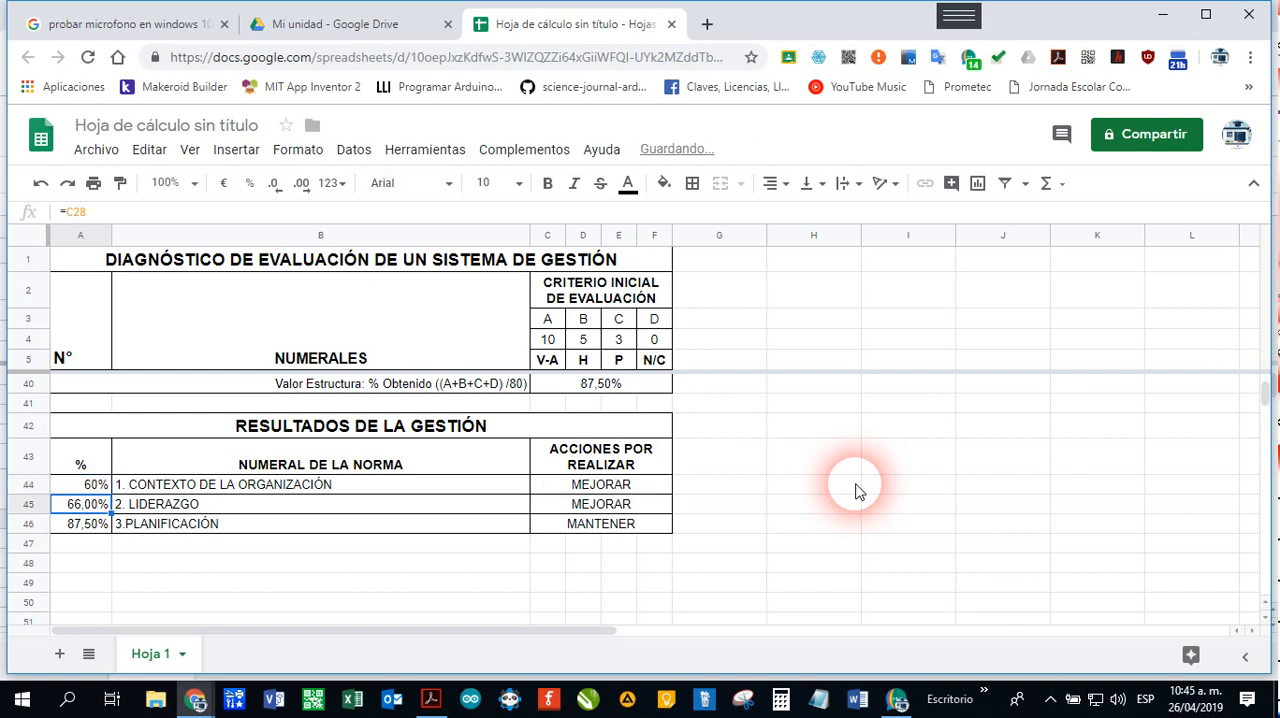
Step: Undo the three test percentages in cell A44 to restore its =C19 reference
key("ctrl+z")
key("ctrl+z")
key("ctrl+z")
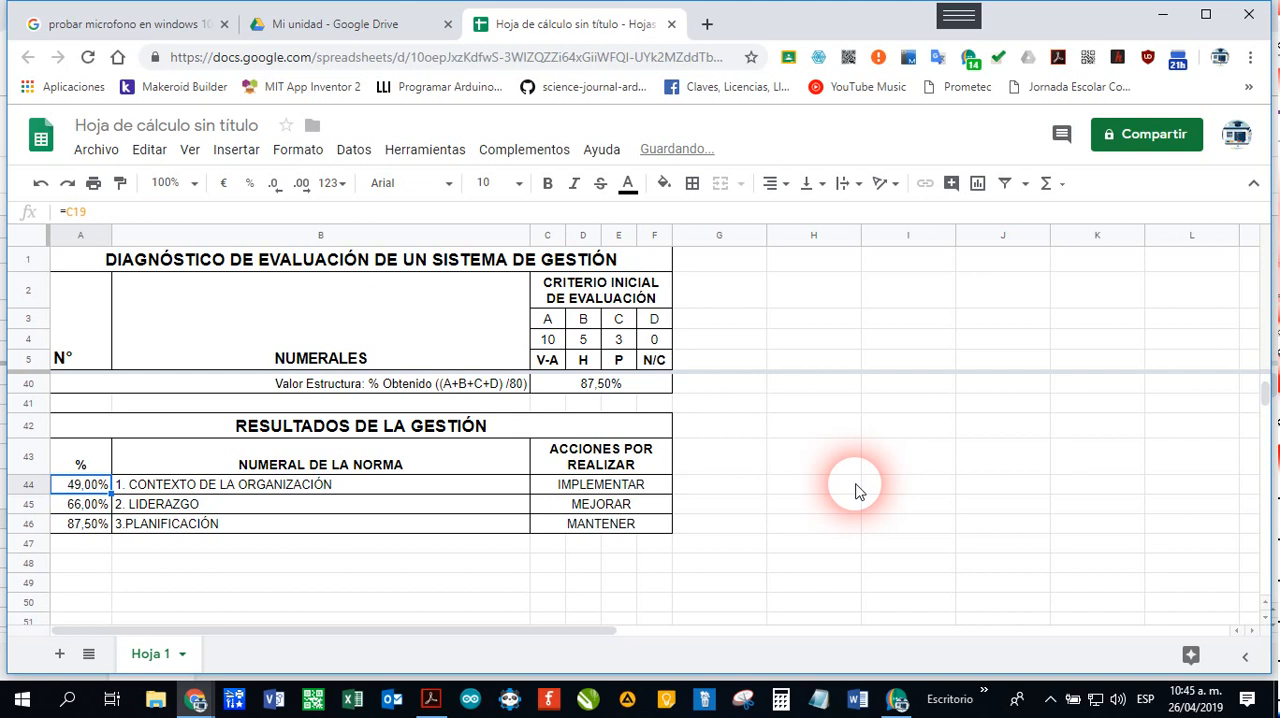
Step: Review the formulas in cells C44, C45 and C46 under ACCIONES POR REALIZAR
left_click(635, 485)
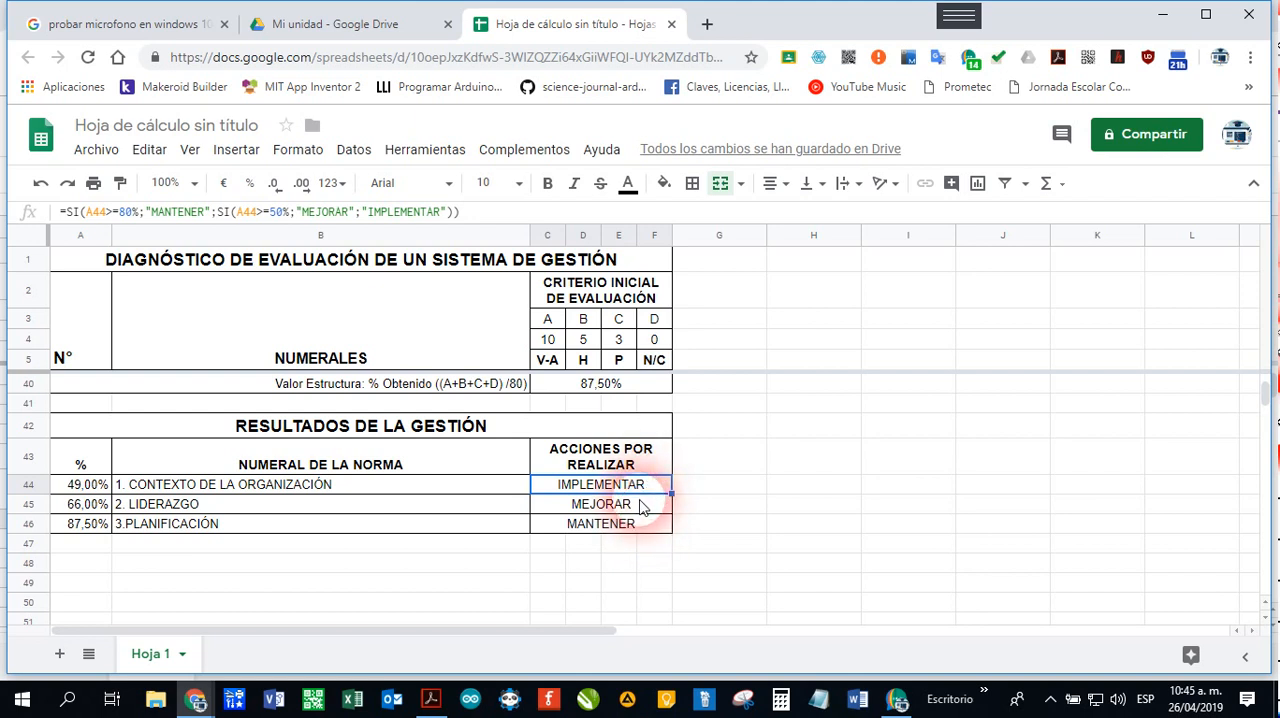
left_click(643, 506)
left_click(638, 533)
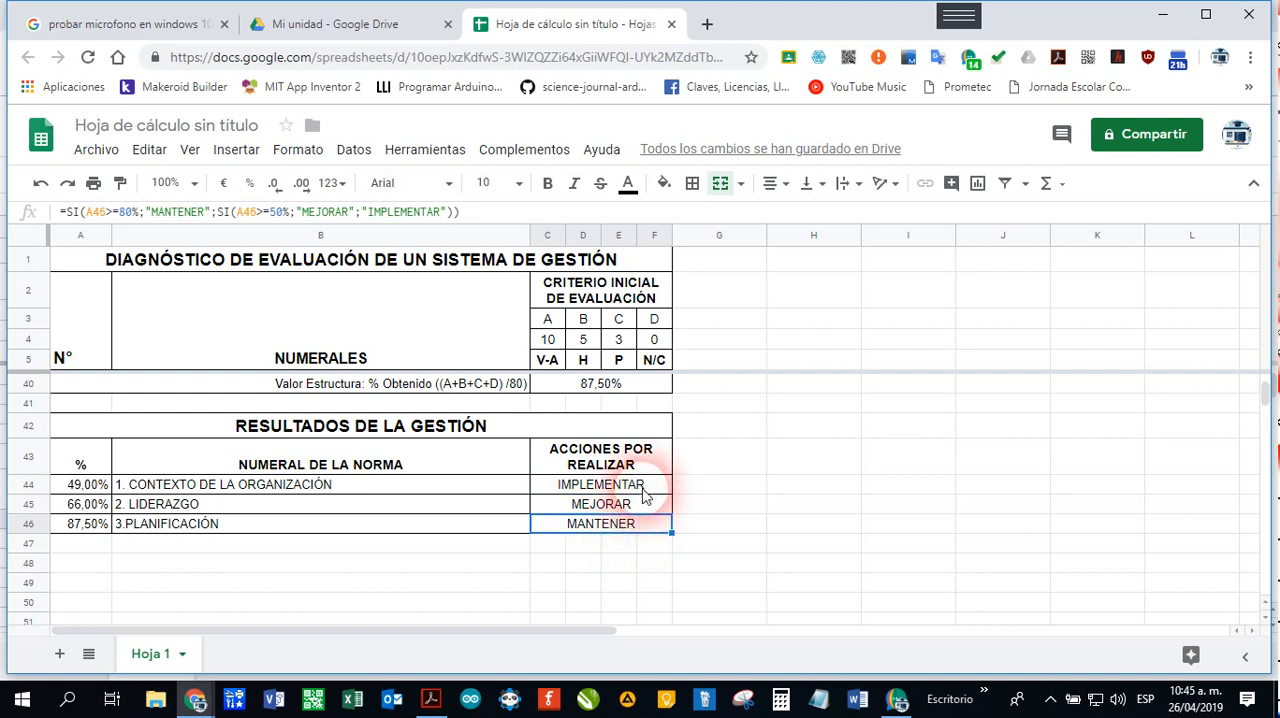
left_click(645, 490)
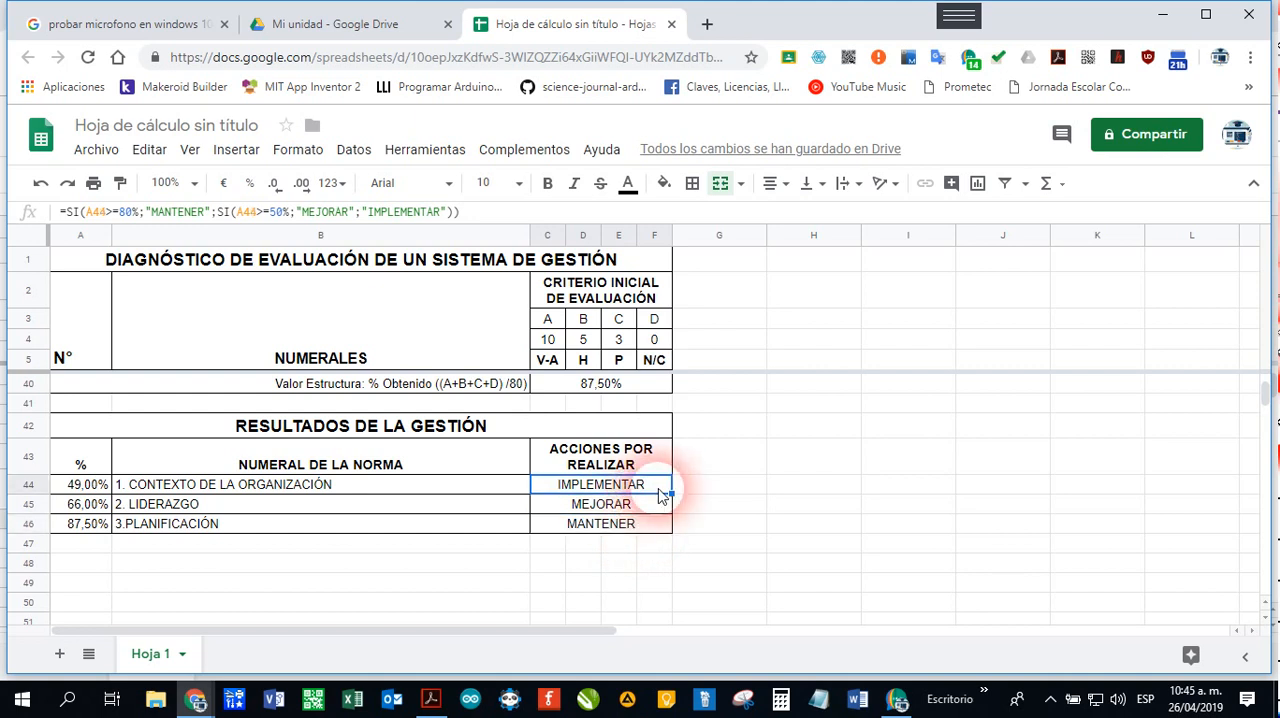
Step: Start a conditional formatting rule for C44:F46 that applies when the text contains IMPLEMENTAR
left_click_drag(645, 490, 640, 533)
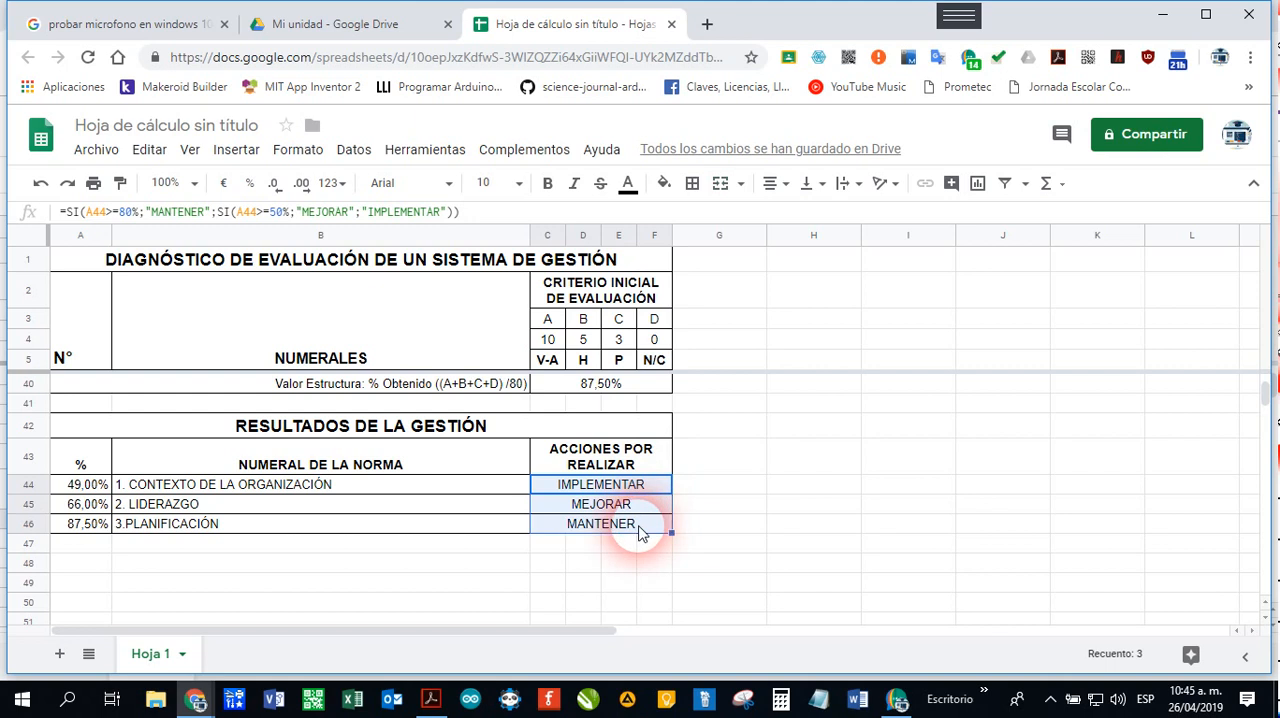
left_click(303, 155)
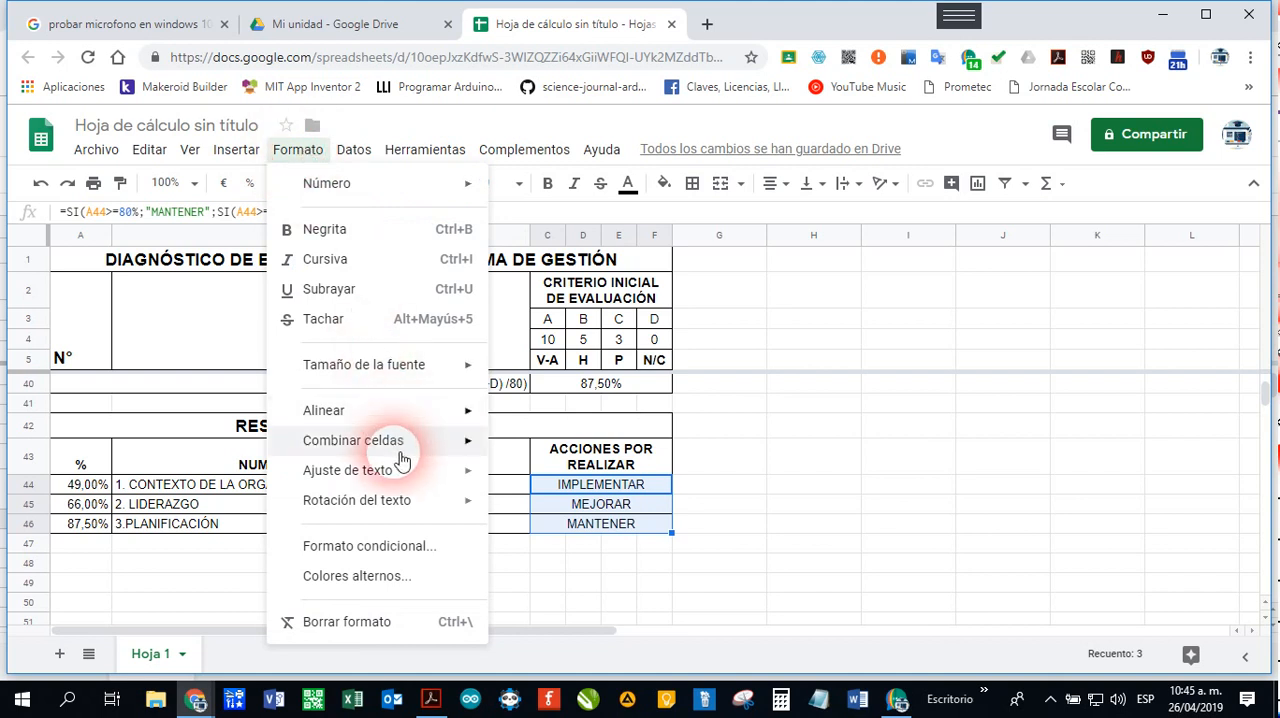
left_click(411, 553)
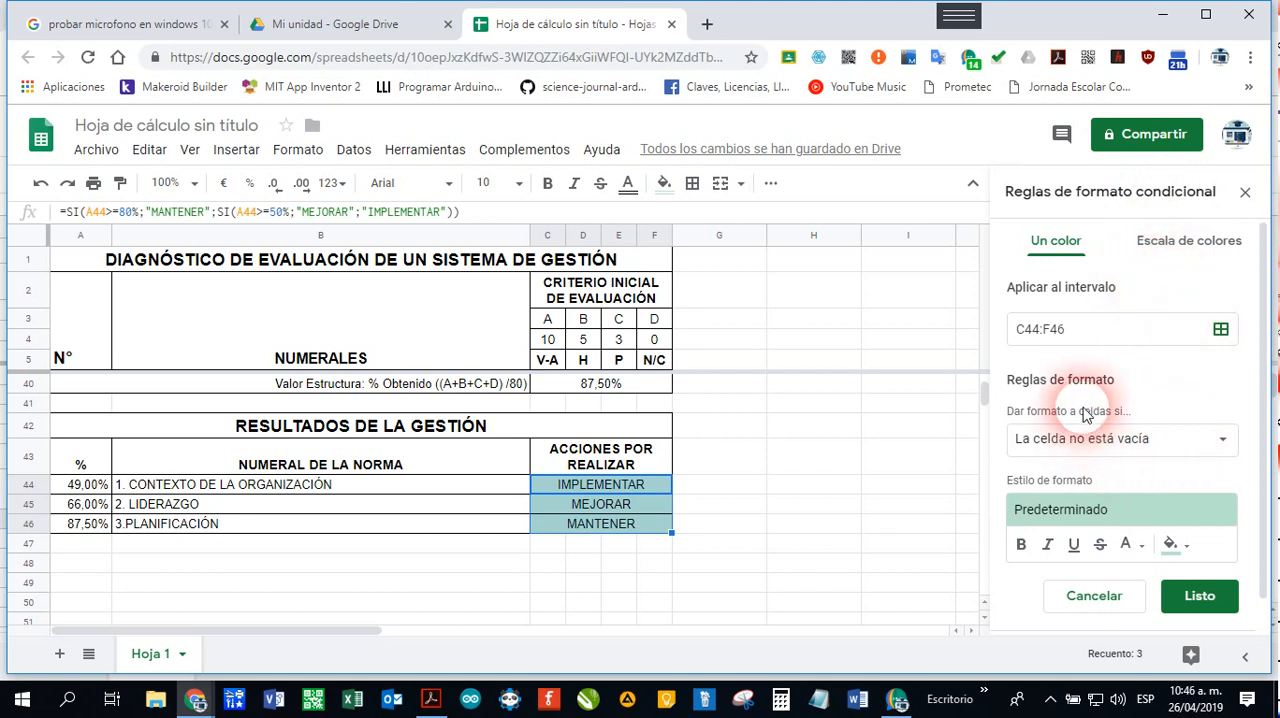
left_click(1225, 445)
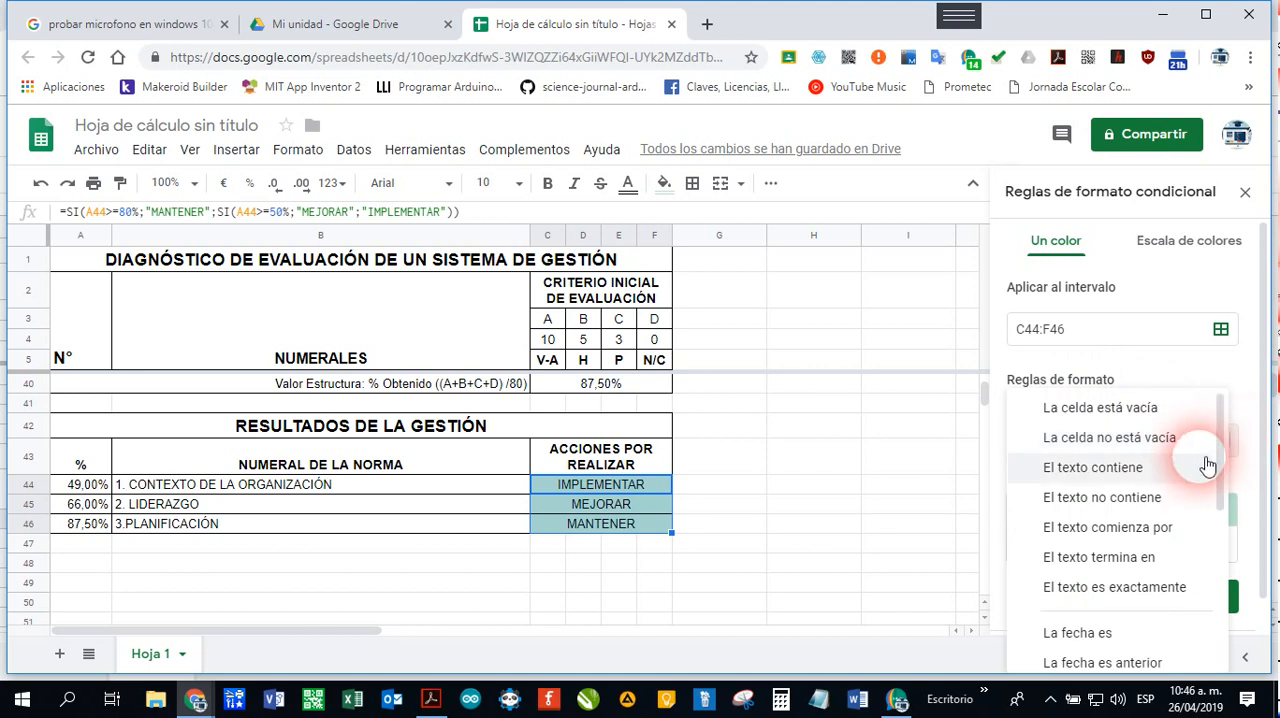
left_click(1163, 468)
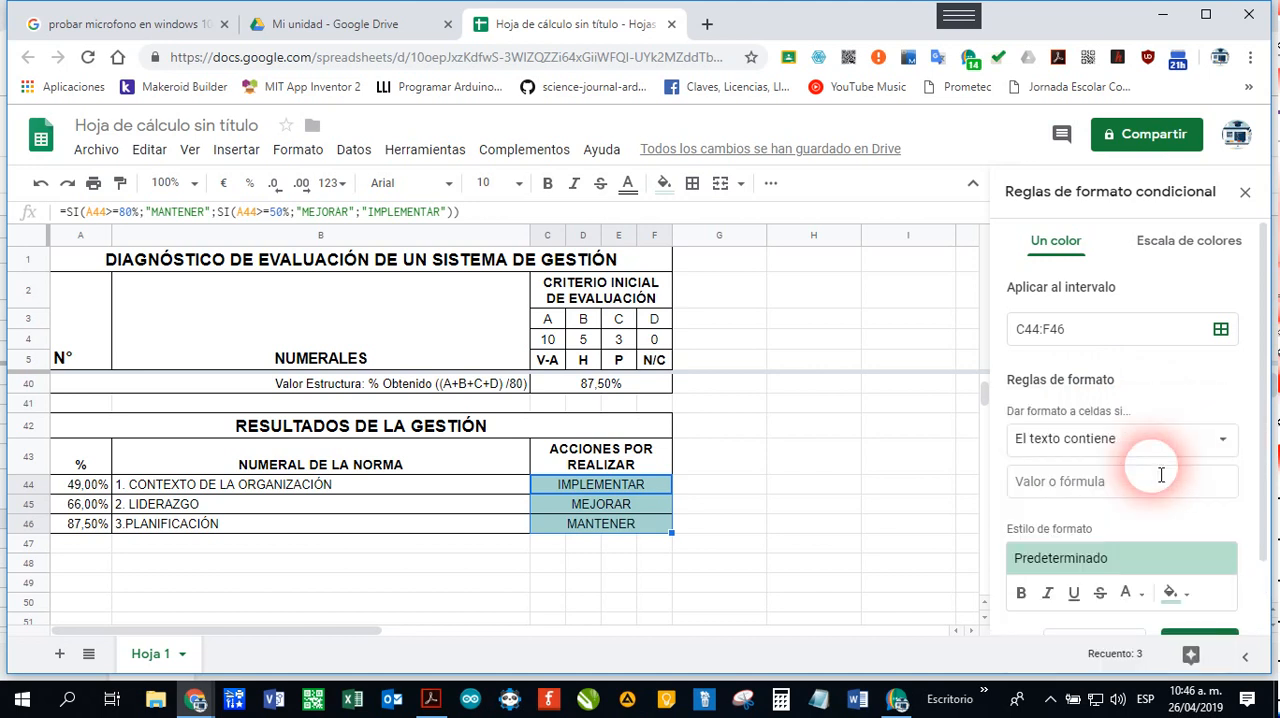
left_click(1100, 482)
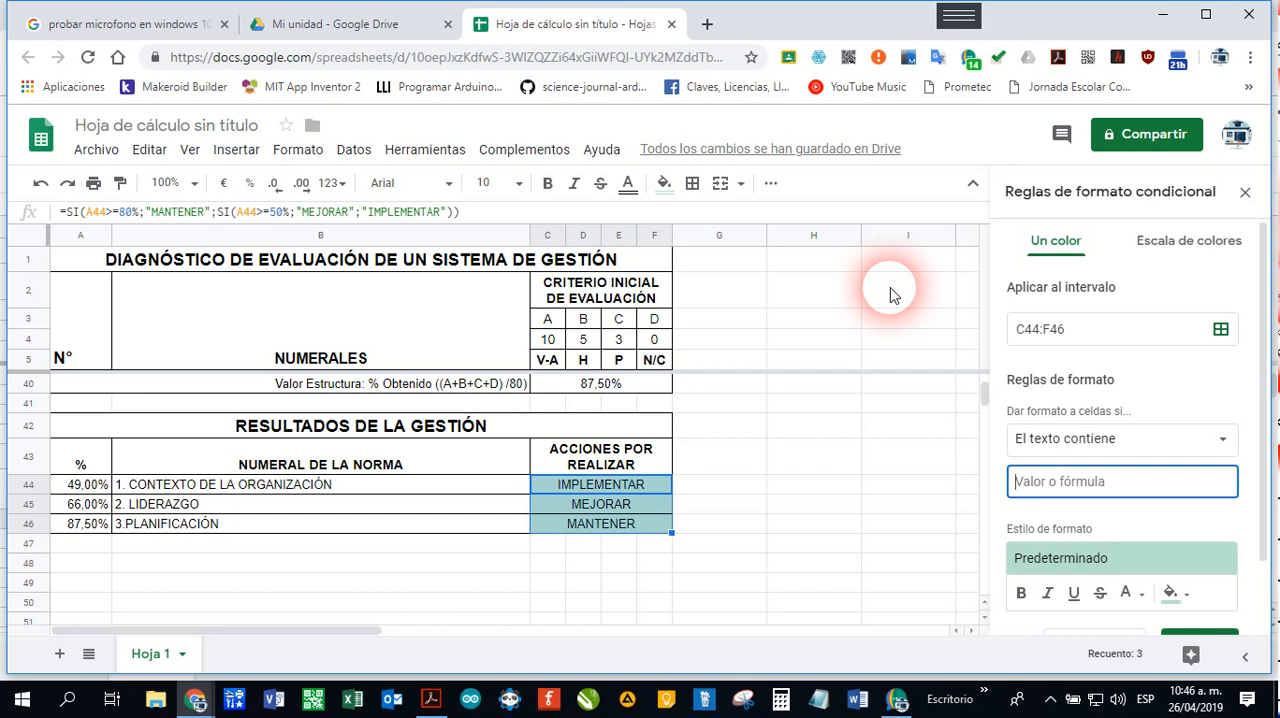
type("IMPLEMENTAR")
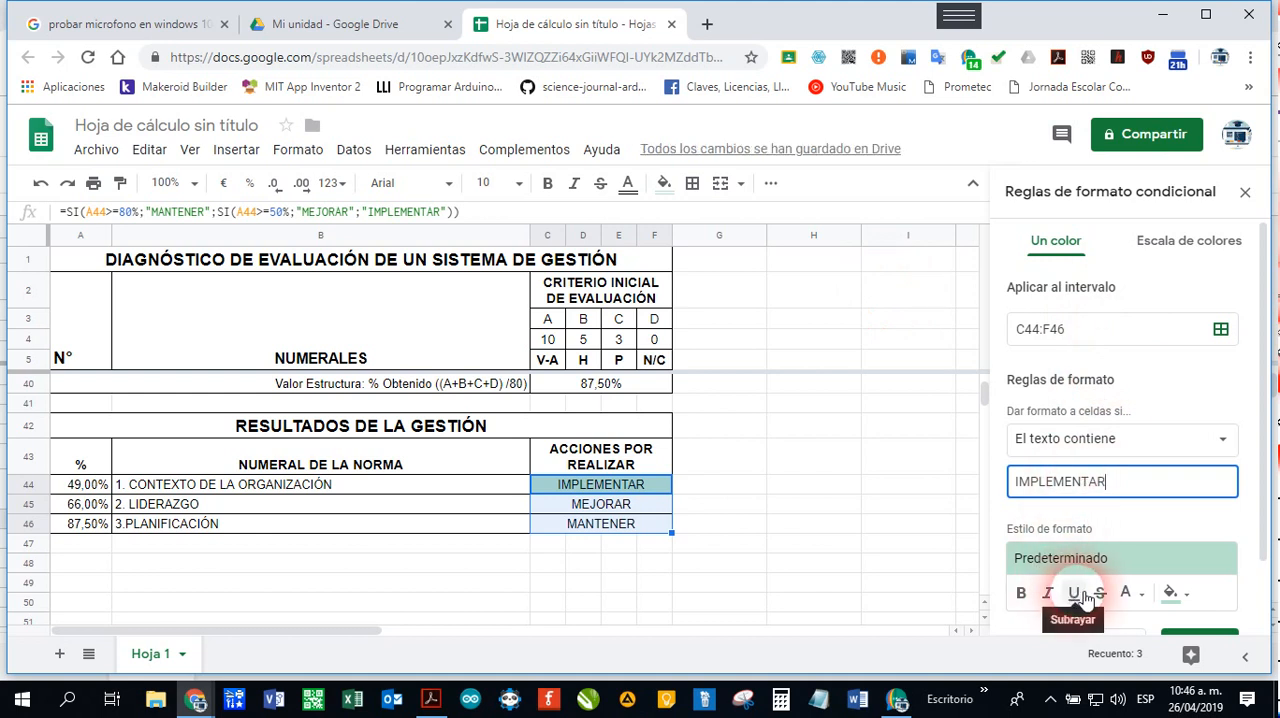
Step: Style the IMPLEMENTAR rule with a red fill and bold white text, and save it
left_click(1172, 596)
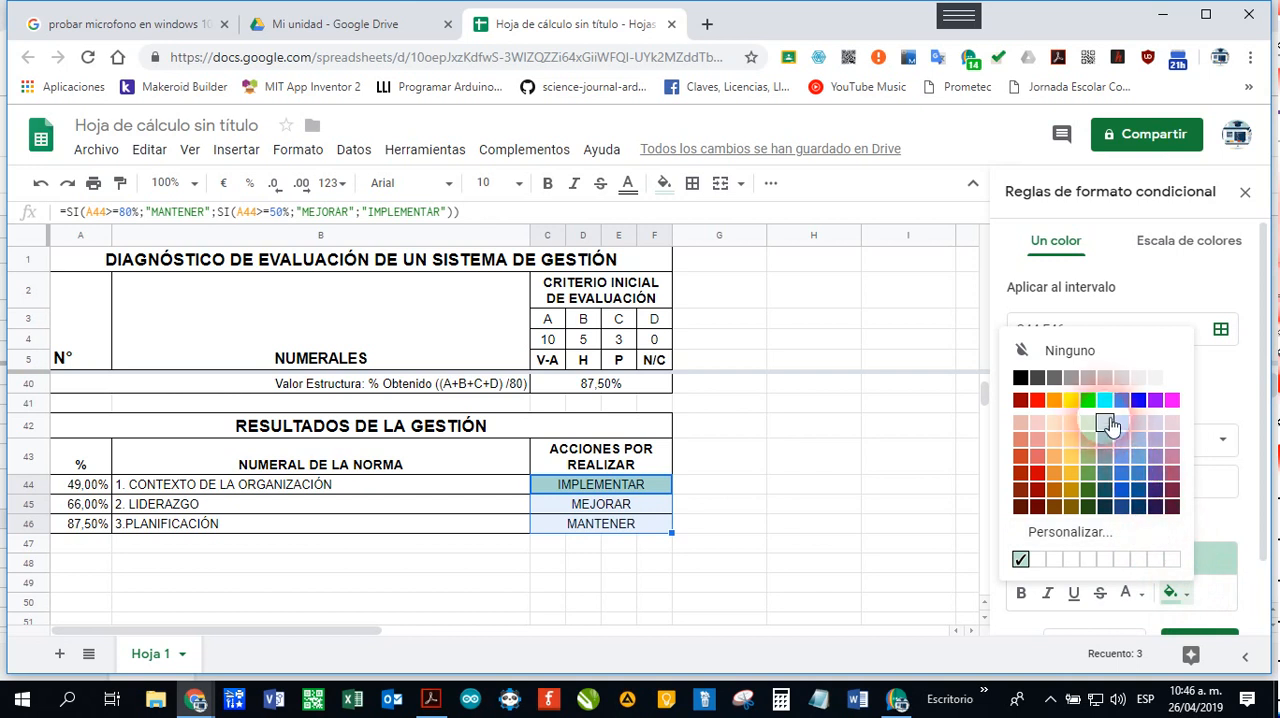
left_click(1038, 402)
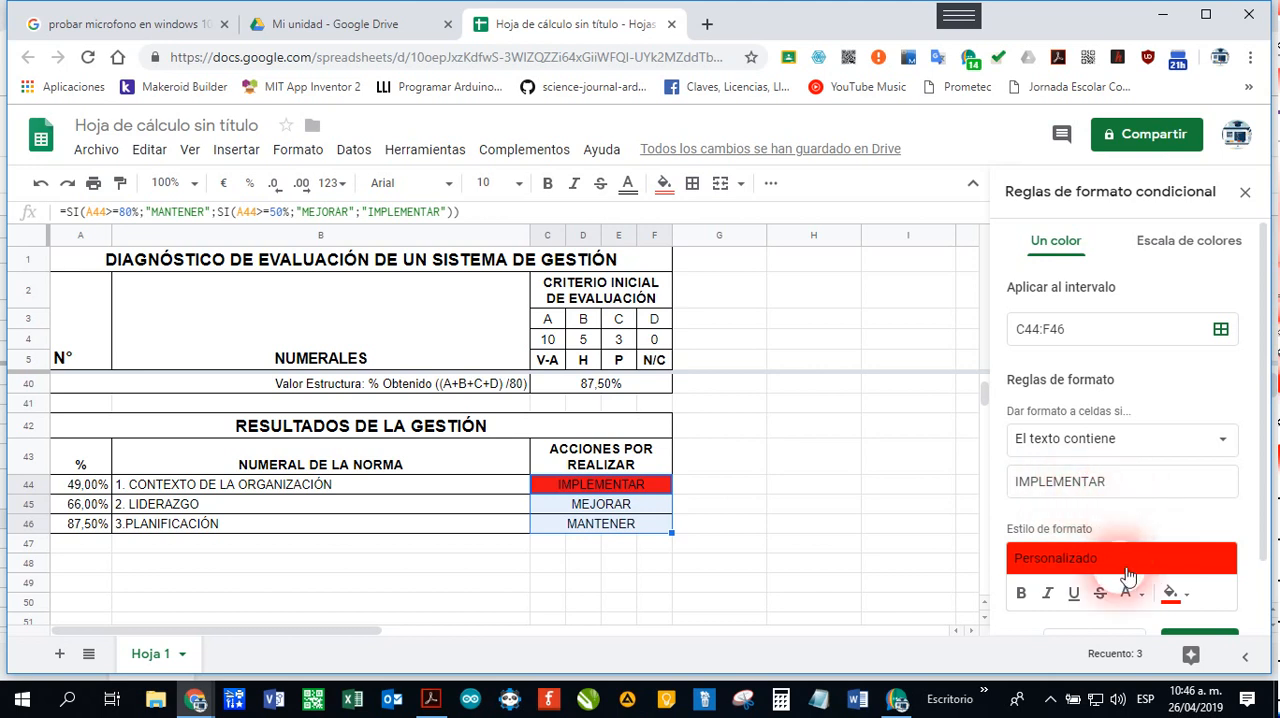
left_click(1023, 595)
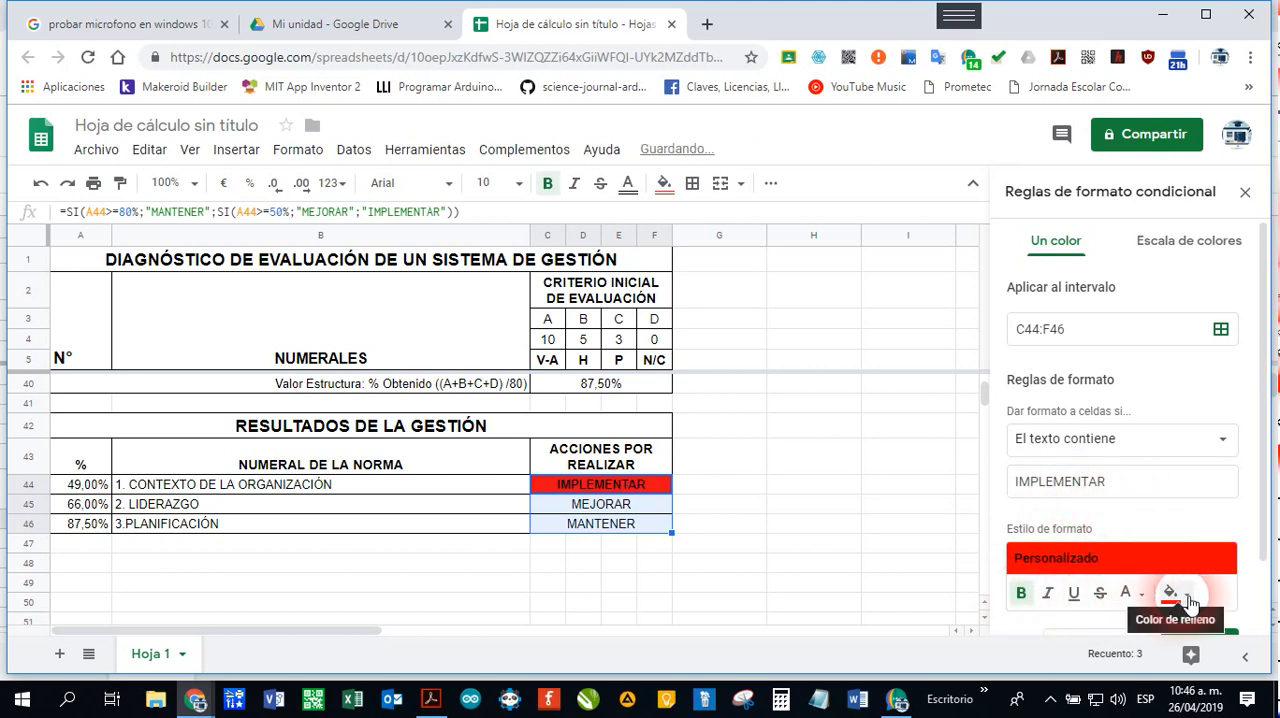
left_click(1148, 600)
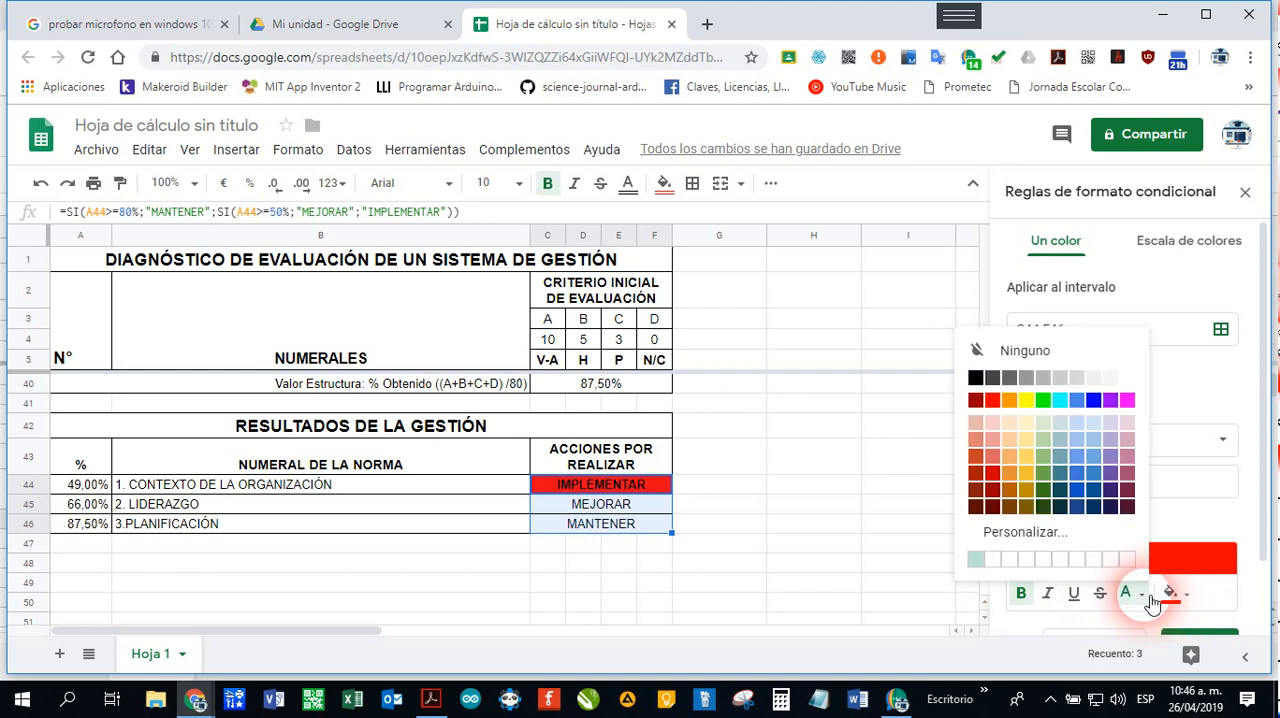
left_click(1128, 377)
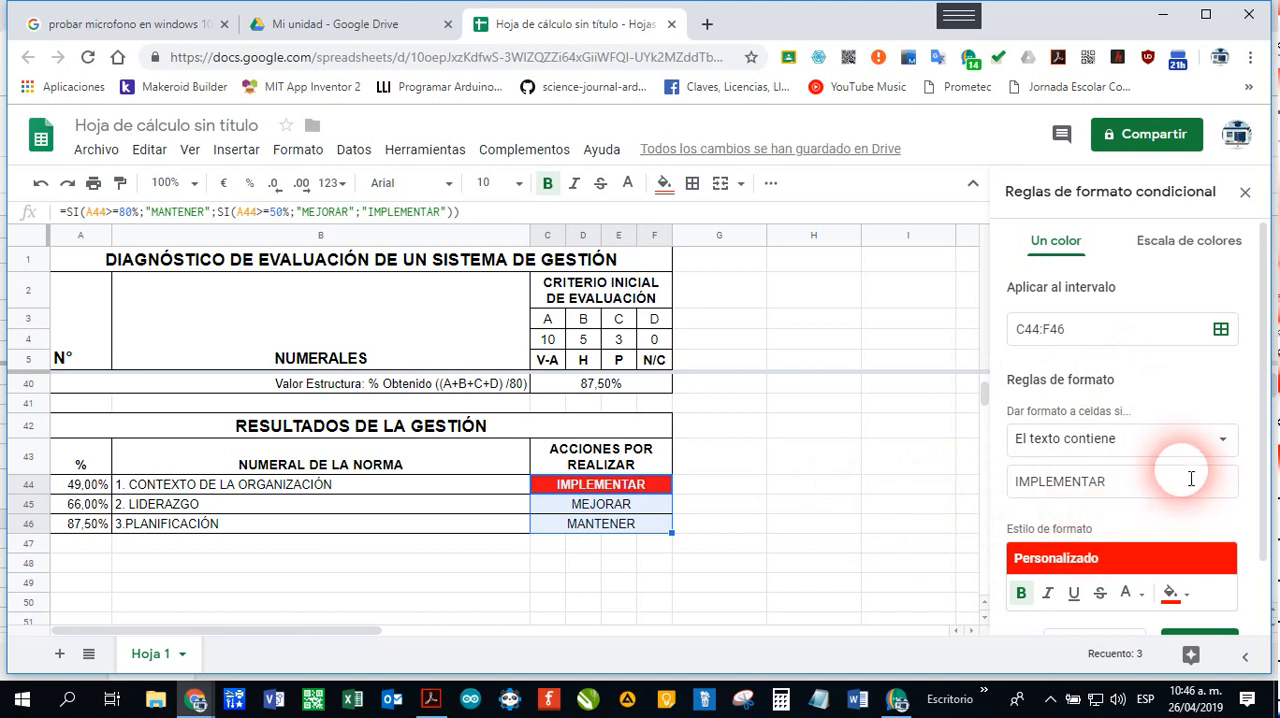
scroll(1143, 510, "down", 1)
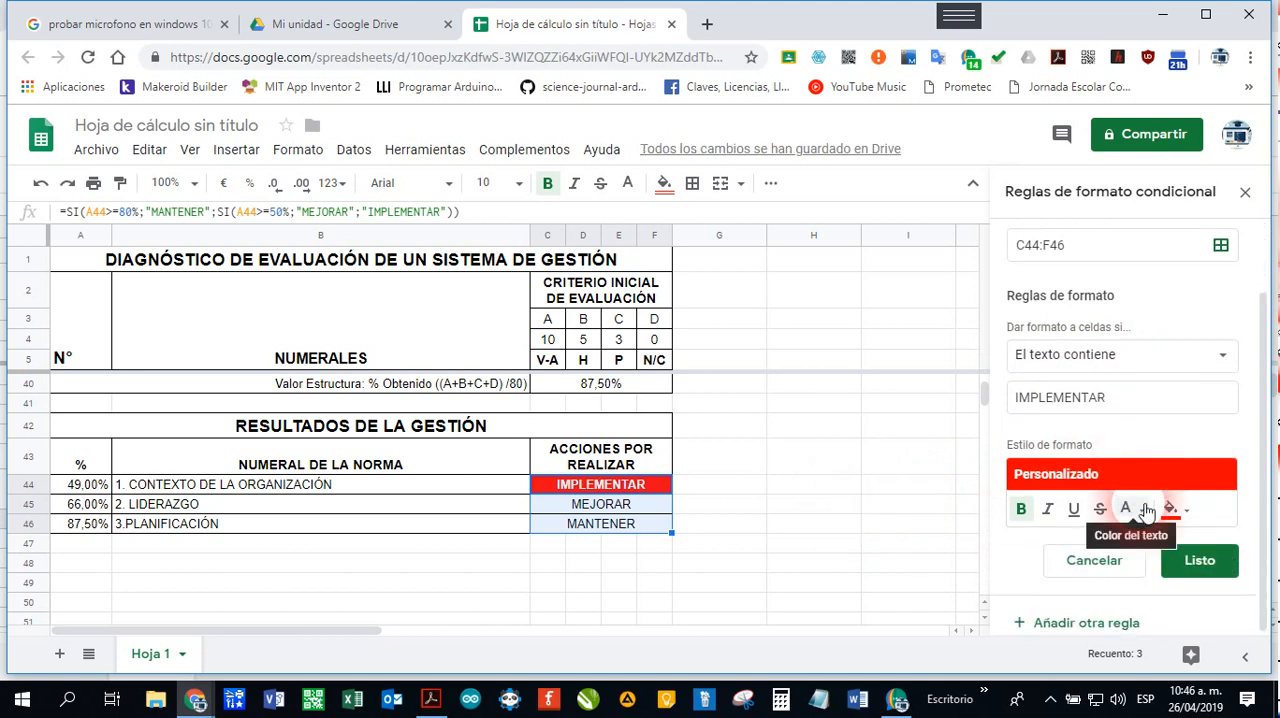
left_click(1211, 567)
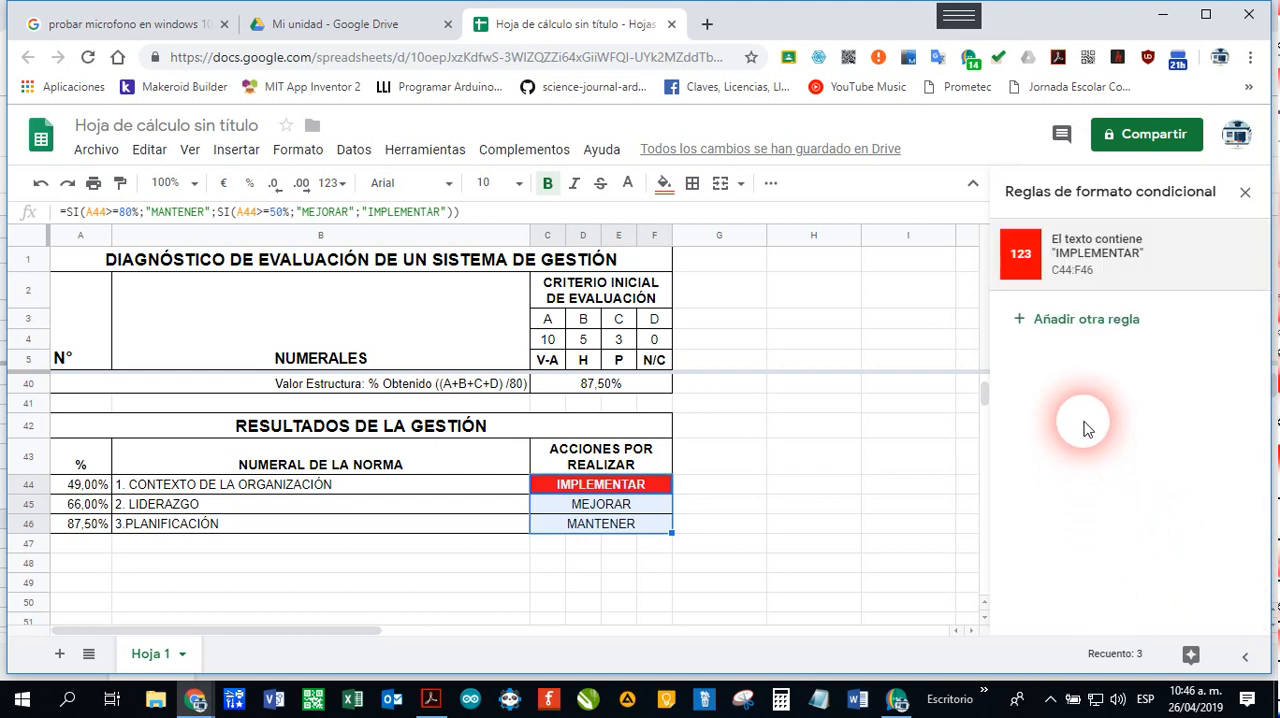
Step: Add a conditional formatting rule for C44:F46 giving text containing MEJORAR a yellow fill and bold text
left_click(1070, 320)
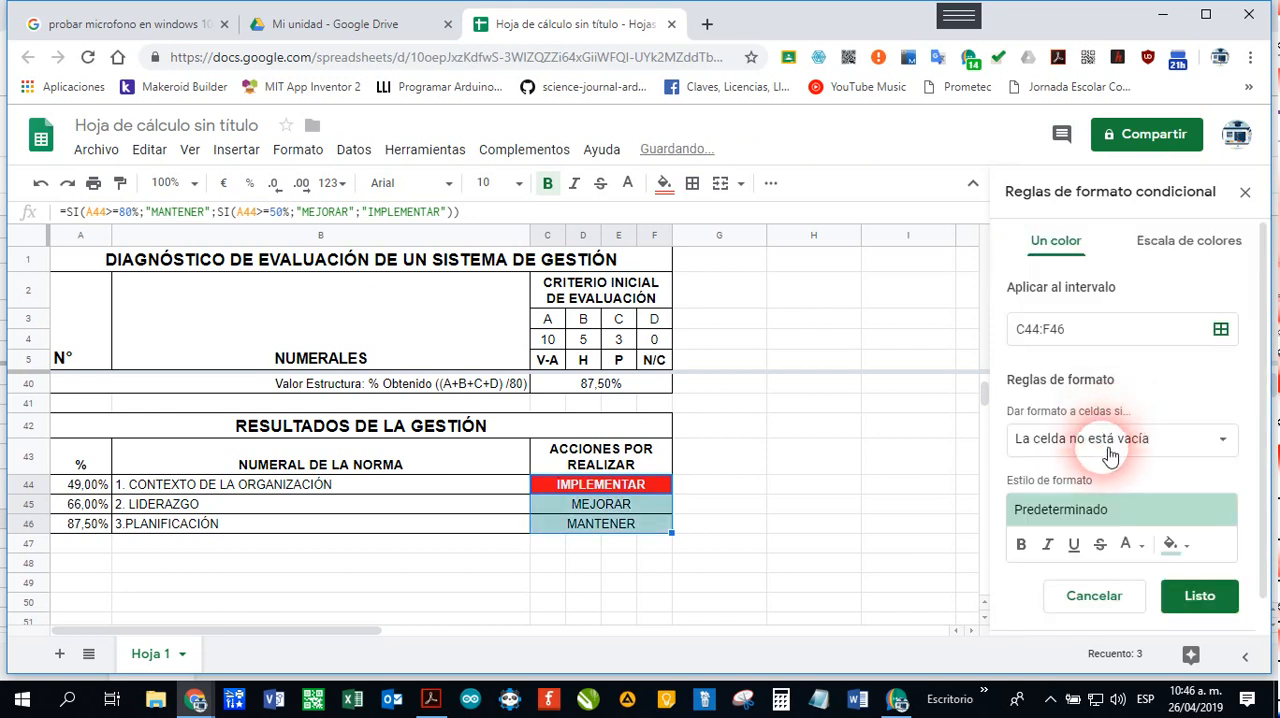
left_click(1200, 448)
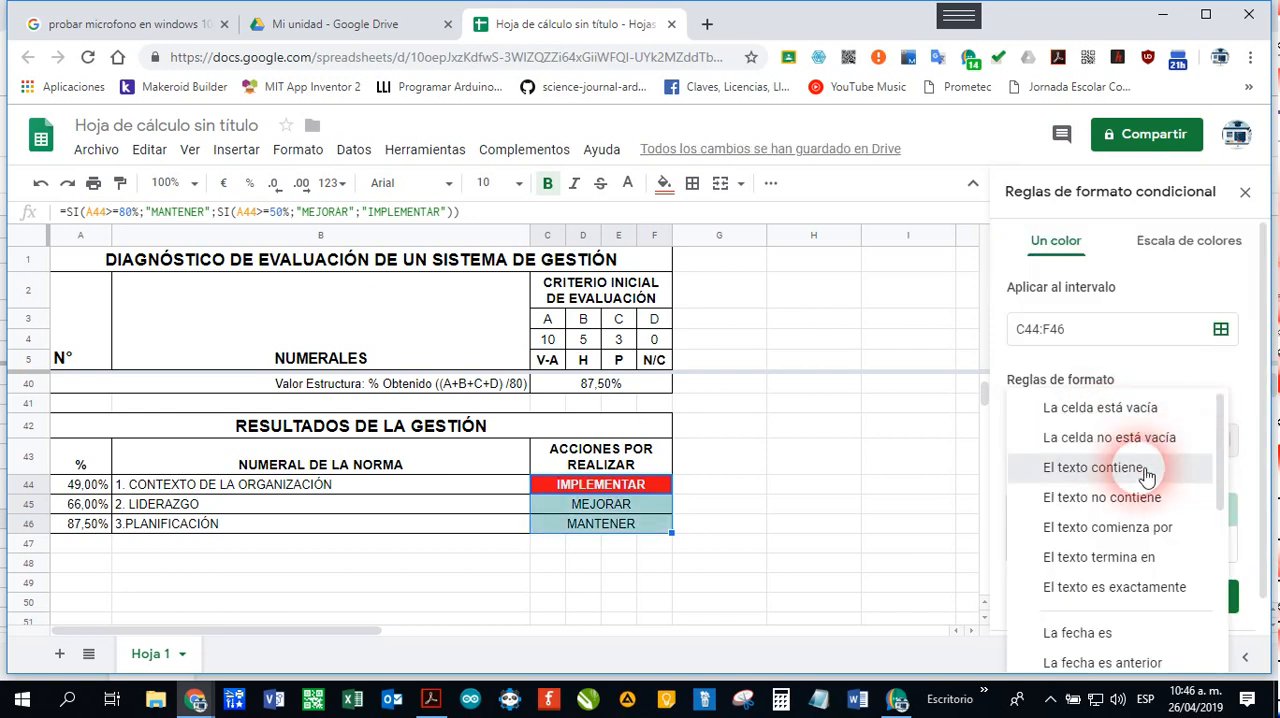
left_click(1085, 467)
left_click(1071, 484)
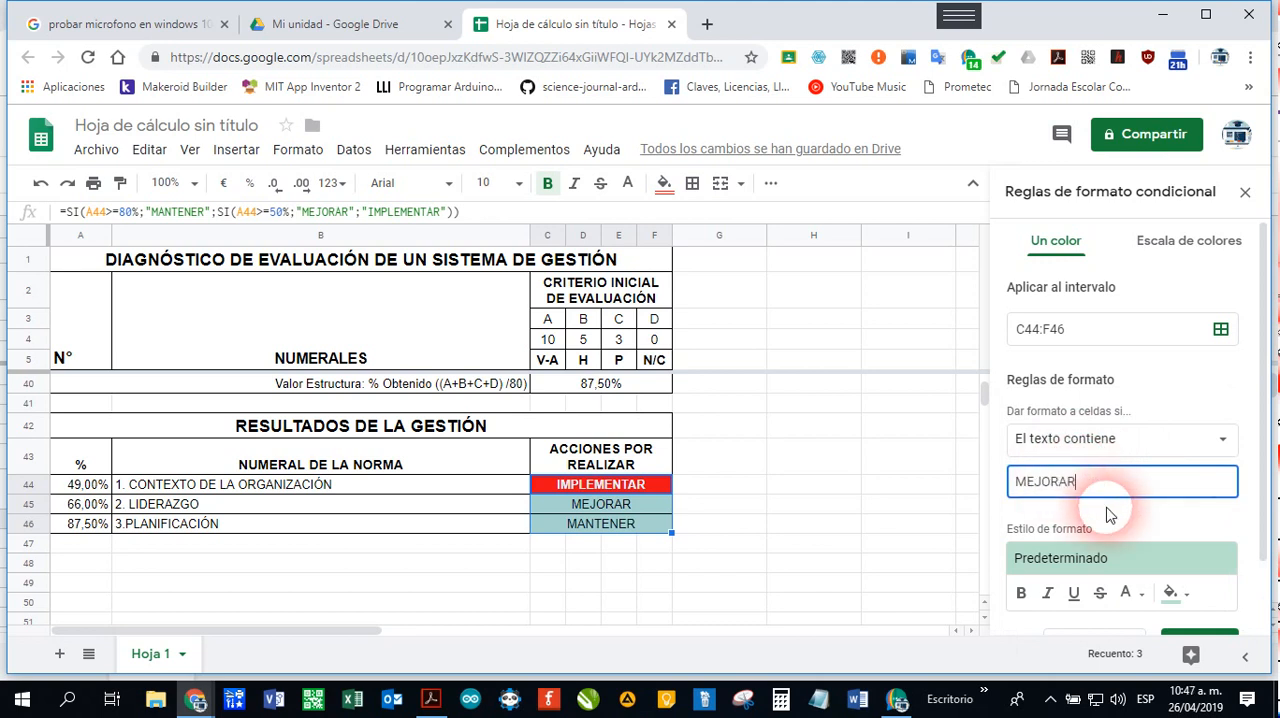
left_click(1030, 600)
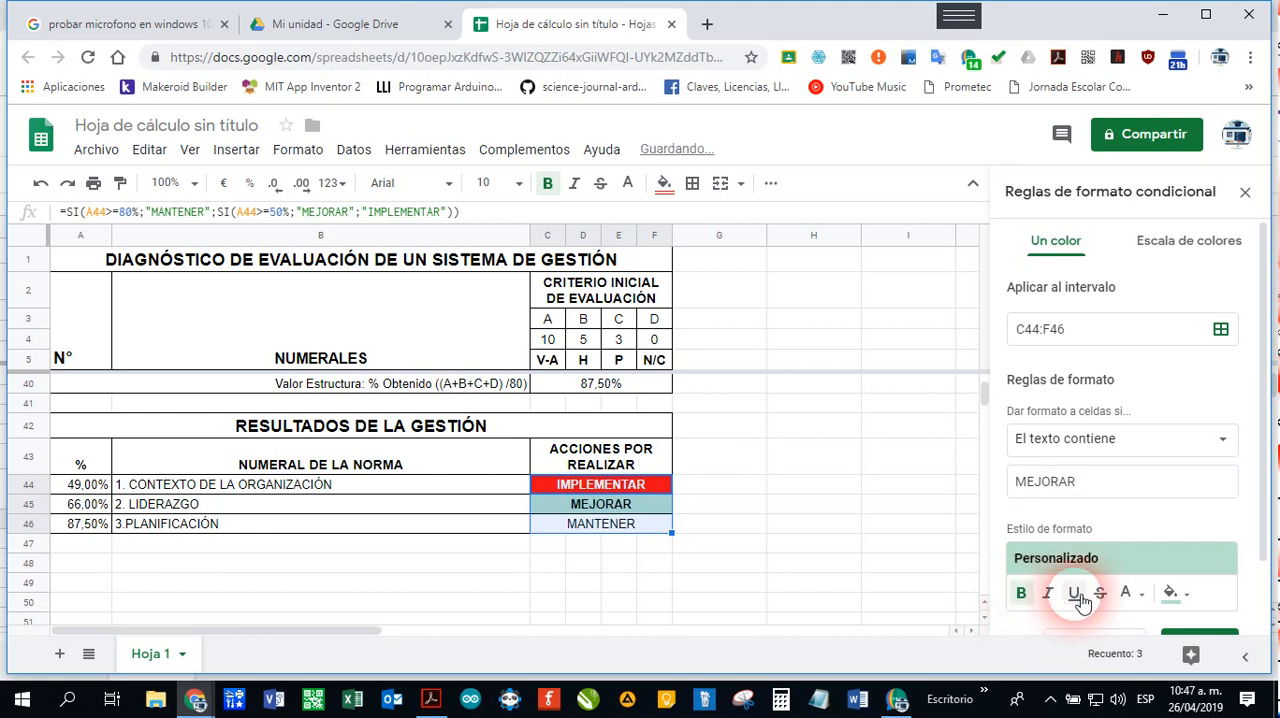
left_click(1188, 595)
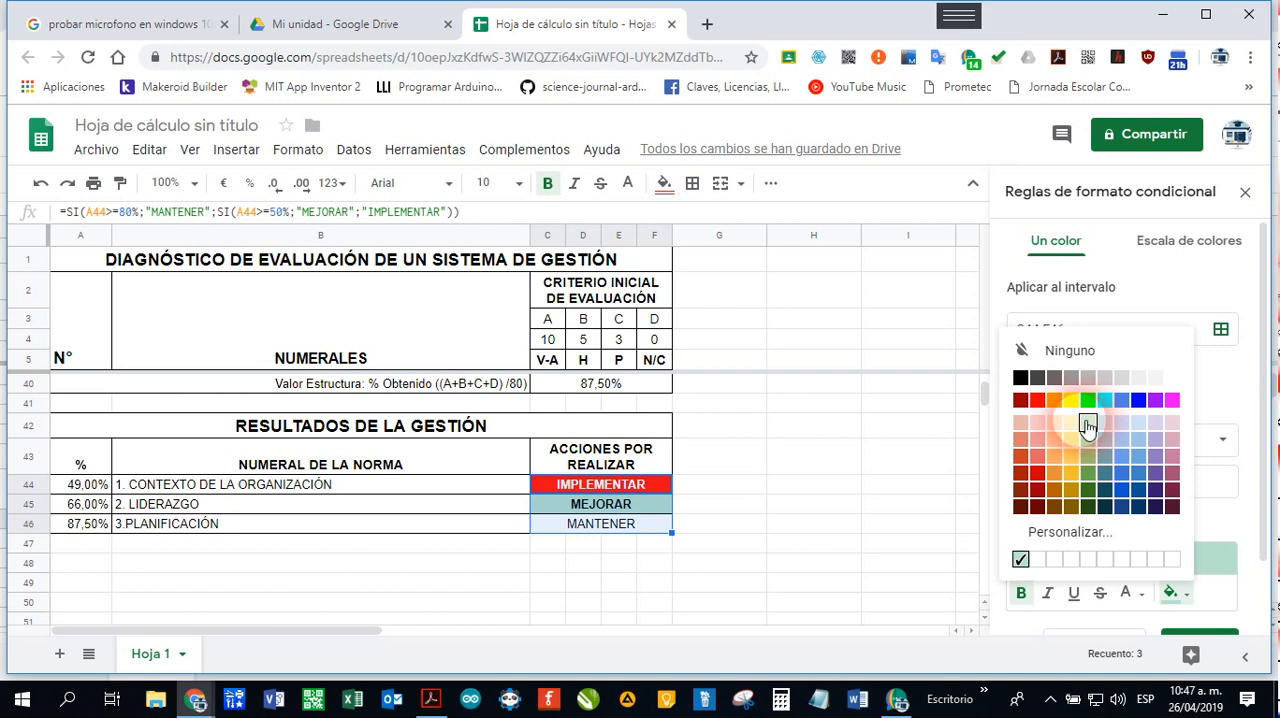
left_click(1071, 400)
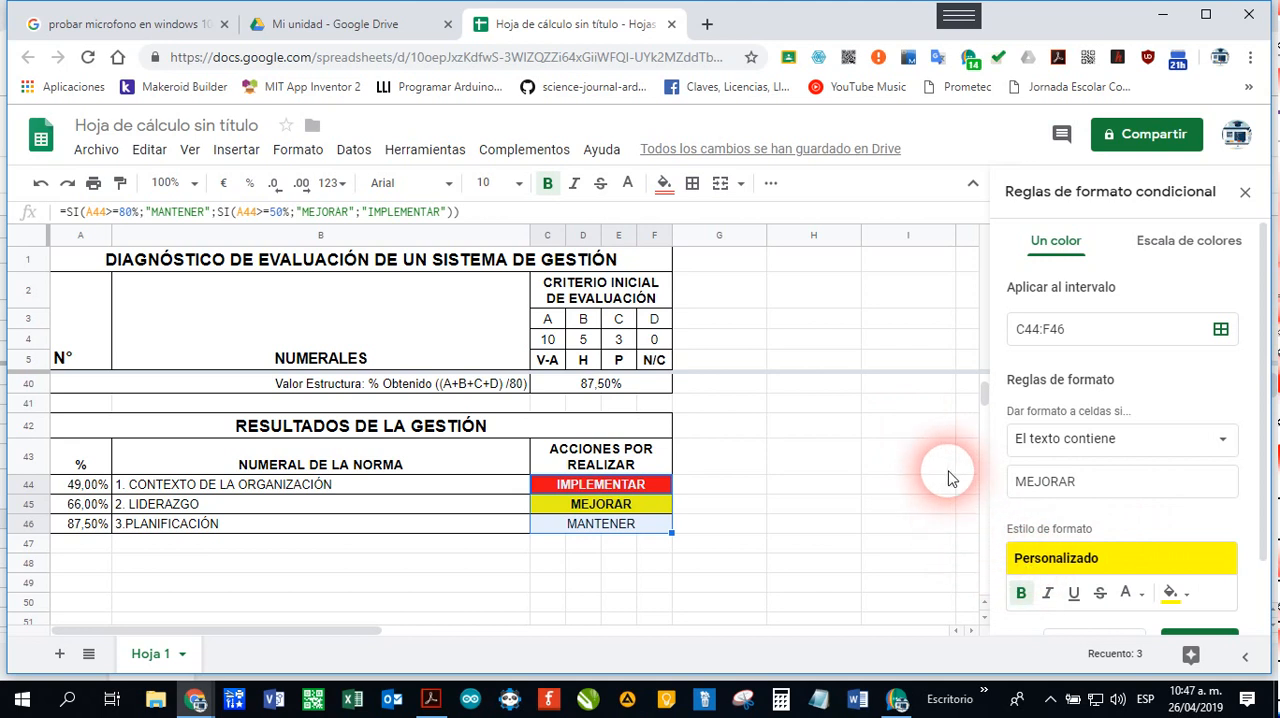
scroll(1127, 580, "down", 2)
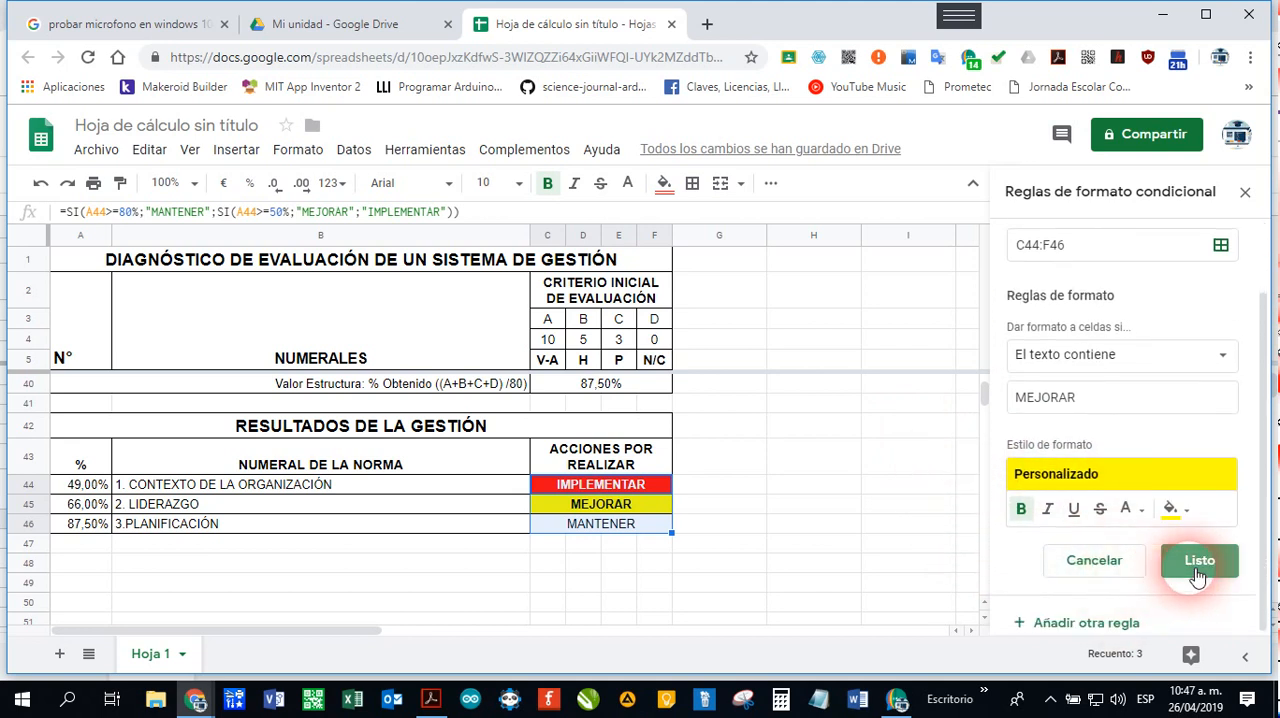
left_click(1195, 560)
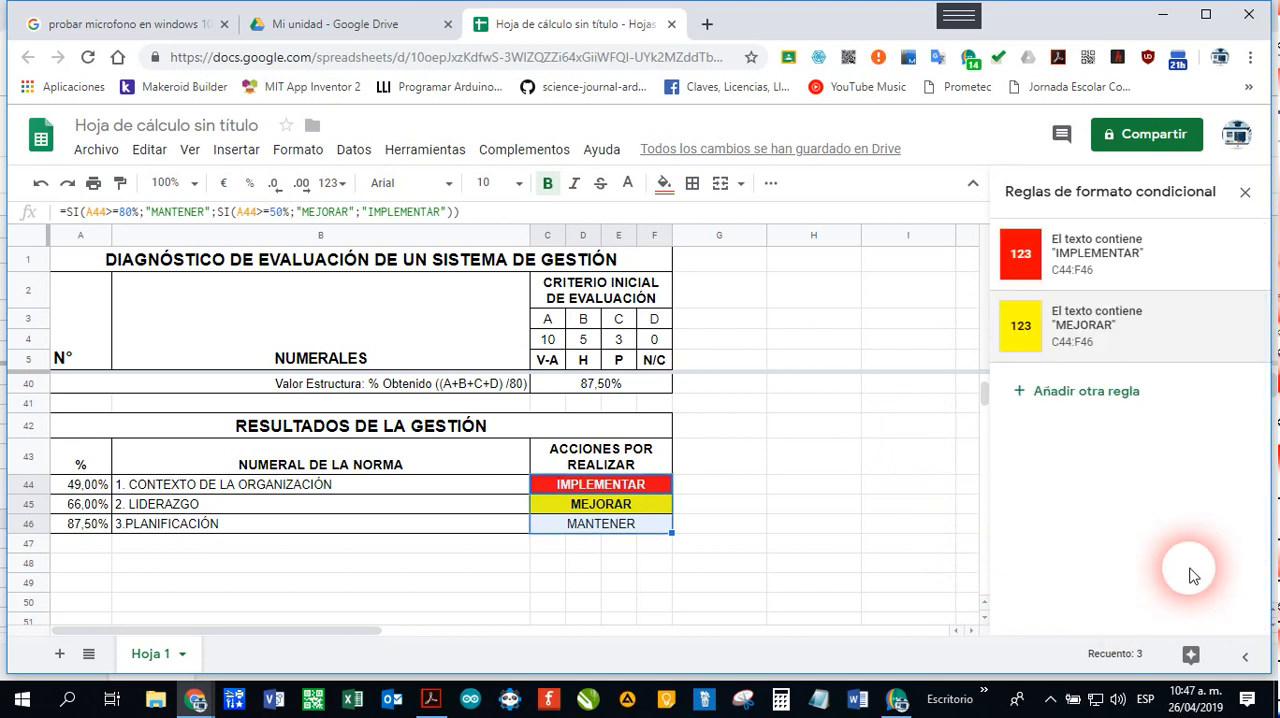
Step: Add a conditional formatting rule for C44:F46 giving text containing MANTENER a green fill and bold text
left_click(1080, 395)
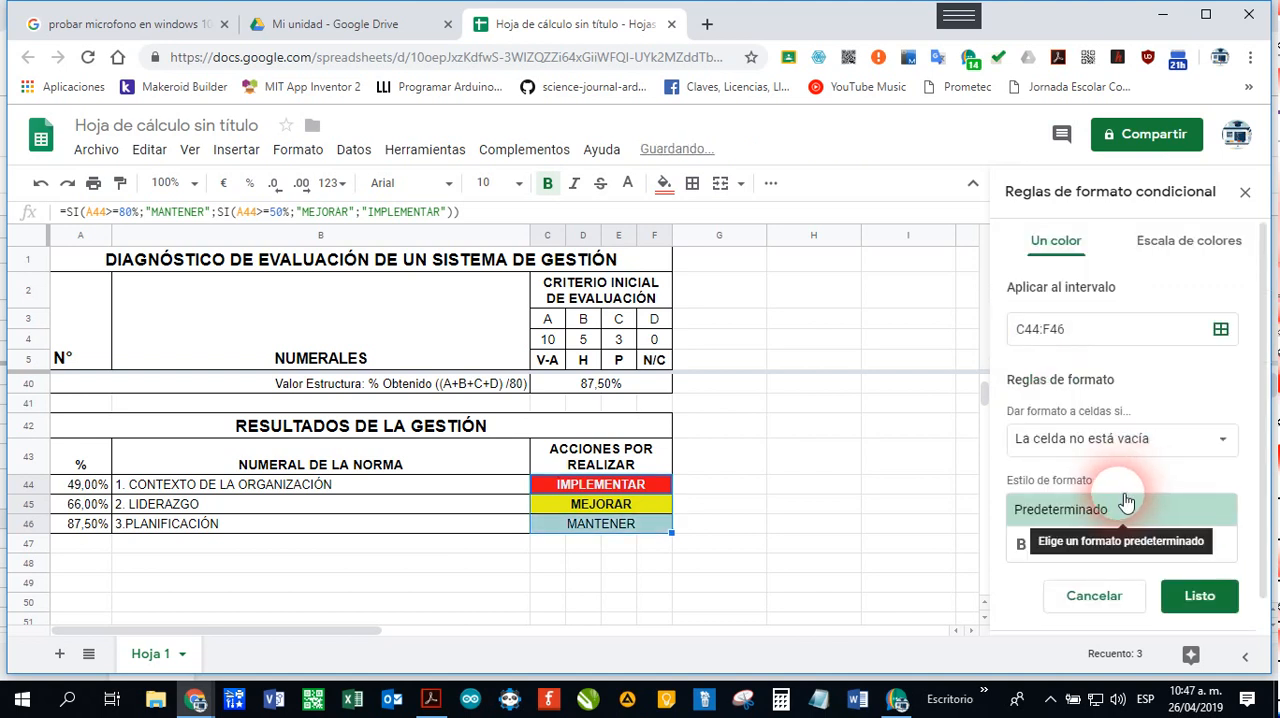
left_click(1168, 456)
left_click(1050, 469)
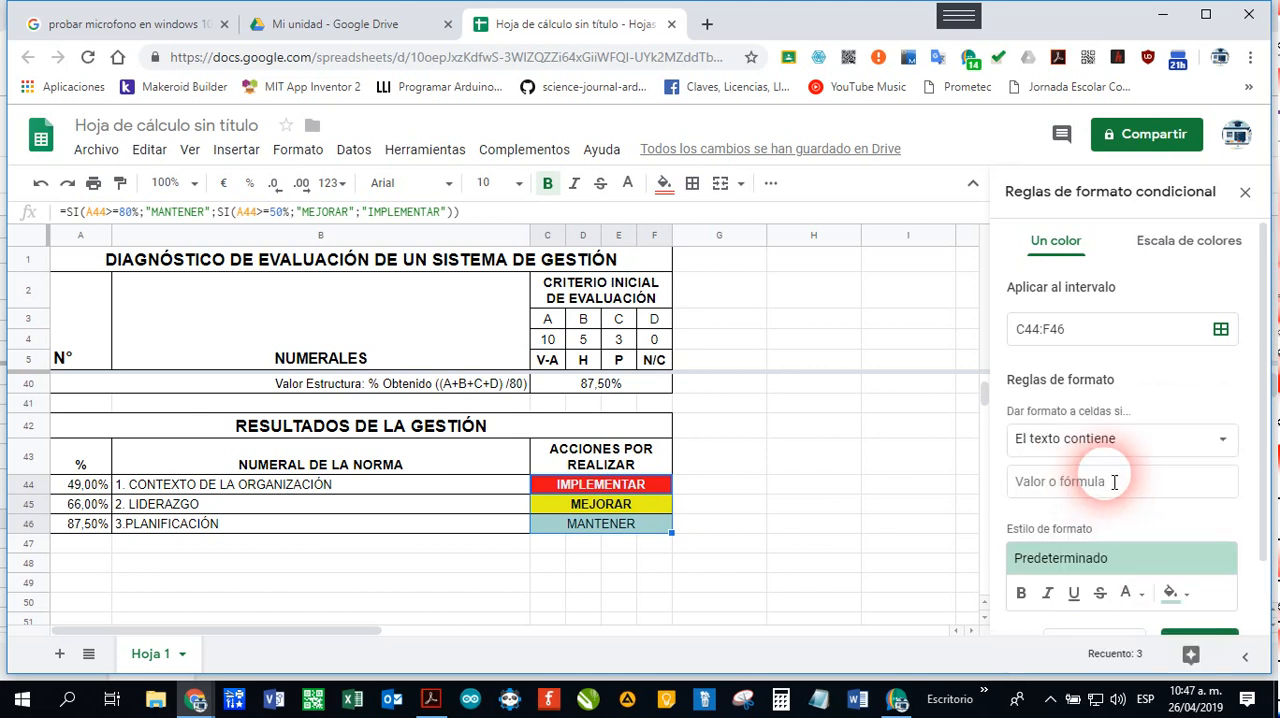
left_click(1080, 492)
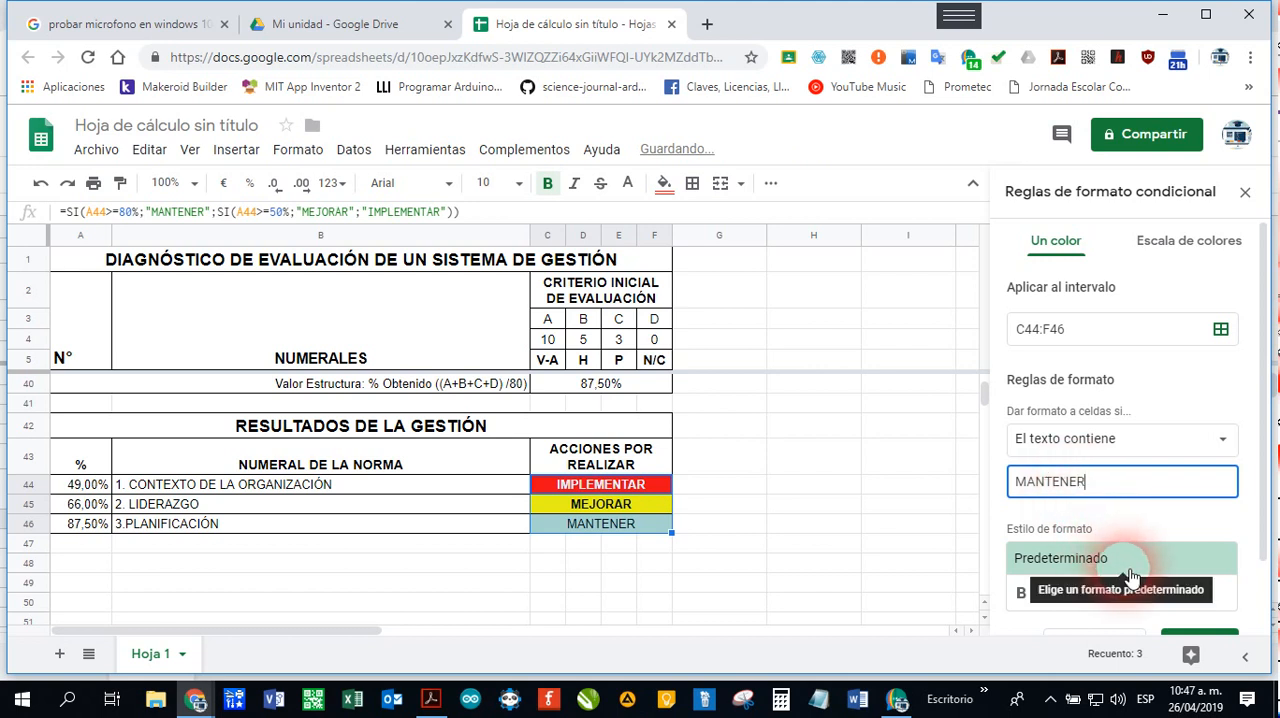
left_click(1021, 592)
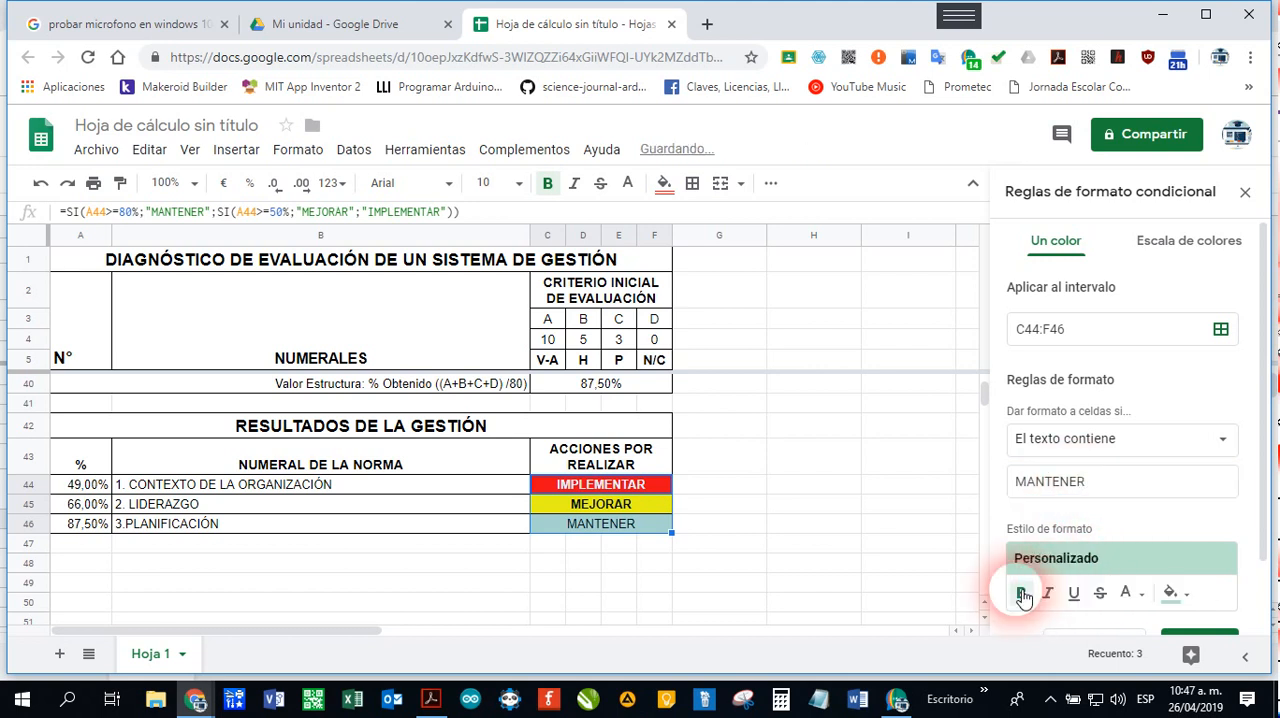
left_click(1184, 594)
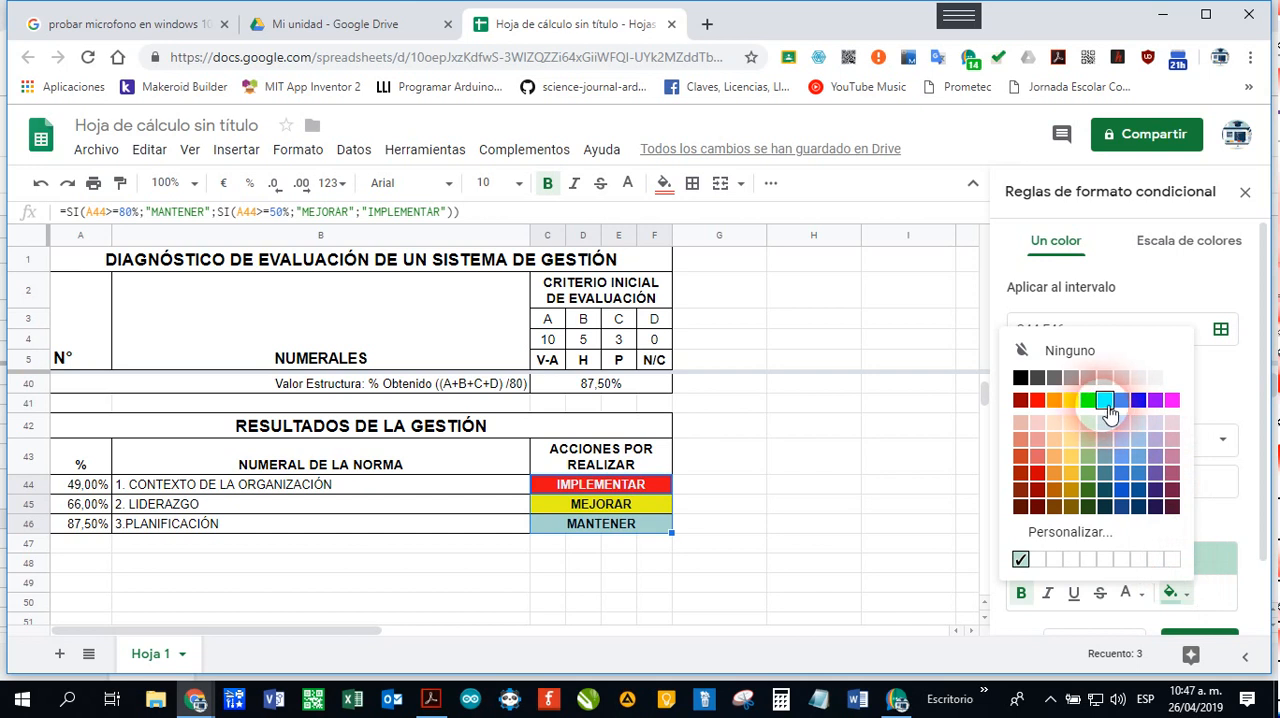
left_click(1088, 401)
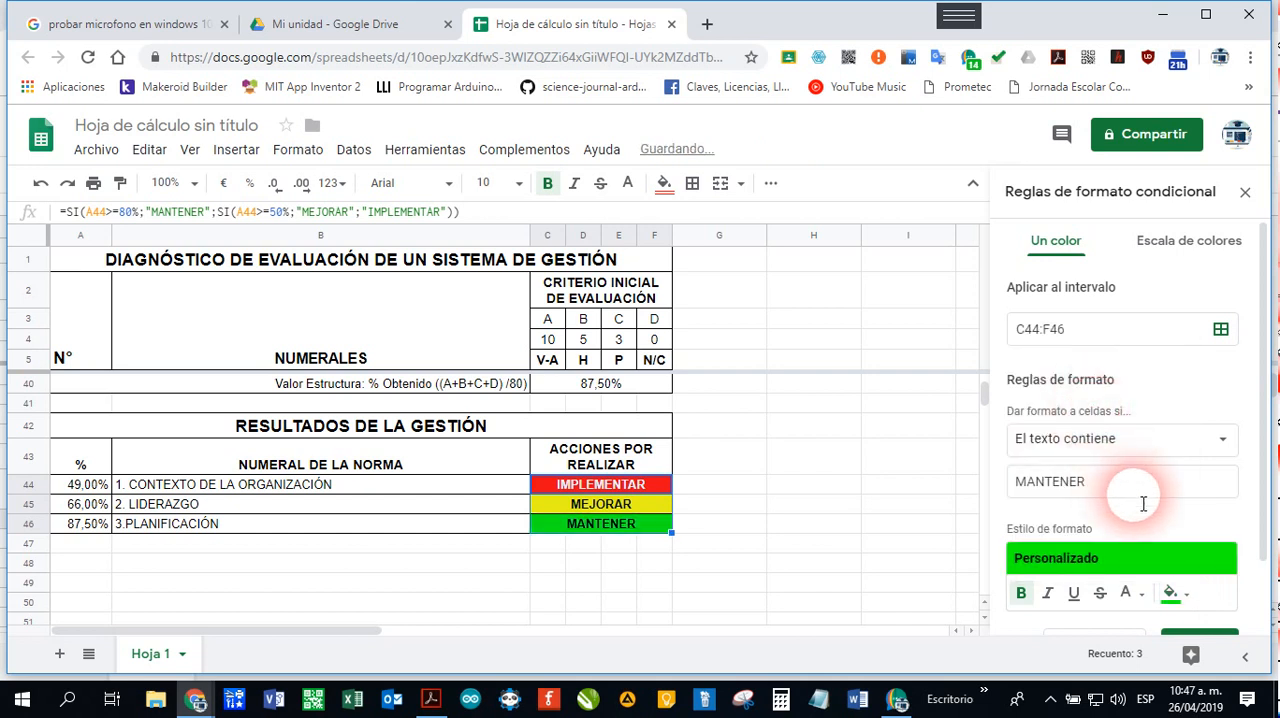
scroll(1150, 580, "down", 2)
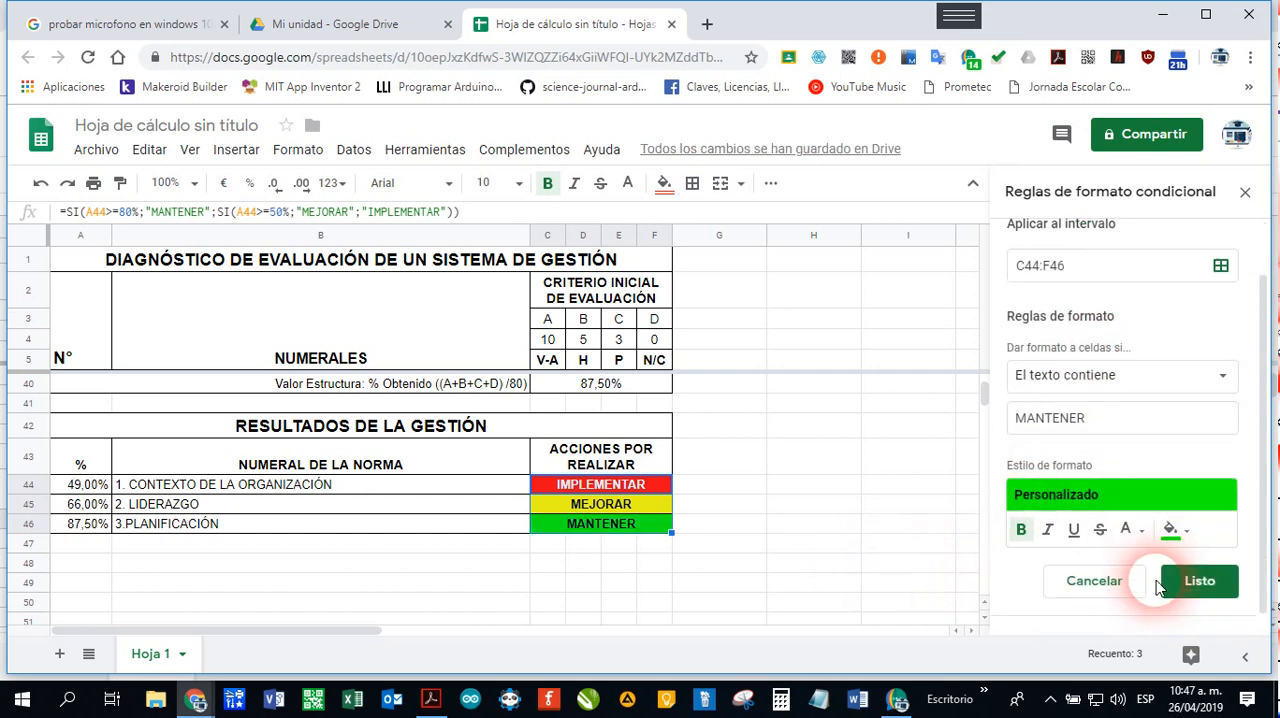
left_click(1204, 557)
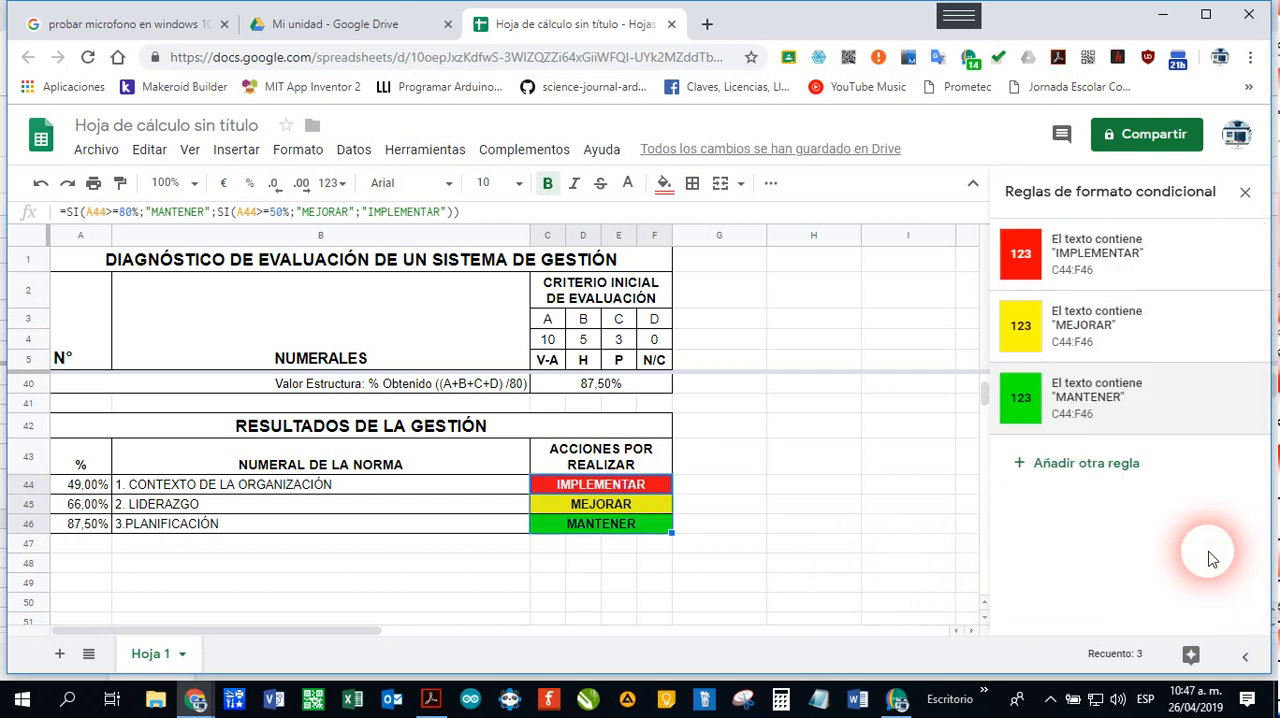
left_click(881, 530)
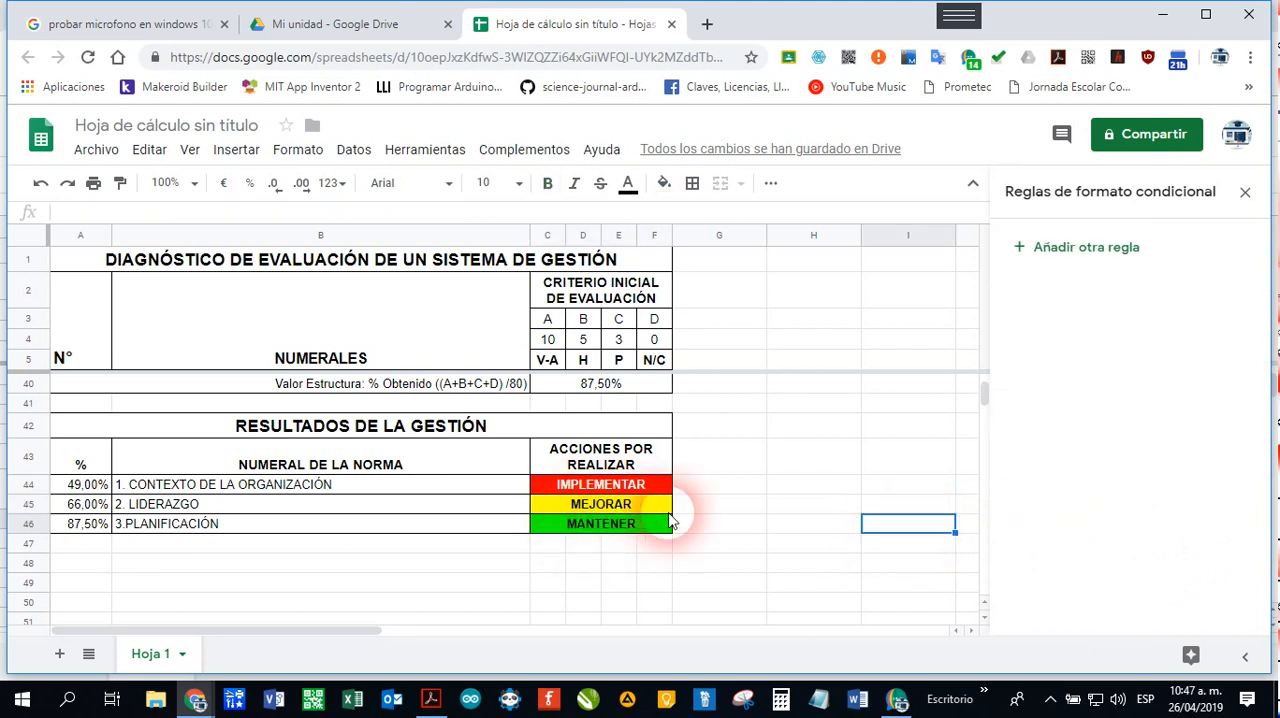
Step: Test the conditional colours by entering 30% and then 90% in cell A45, the LIDERAZGO percentage
left_click(87, 488)
left_click(86, 505)
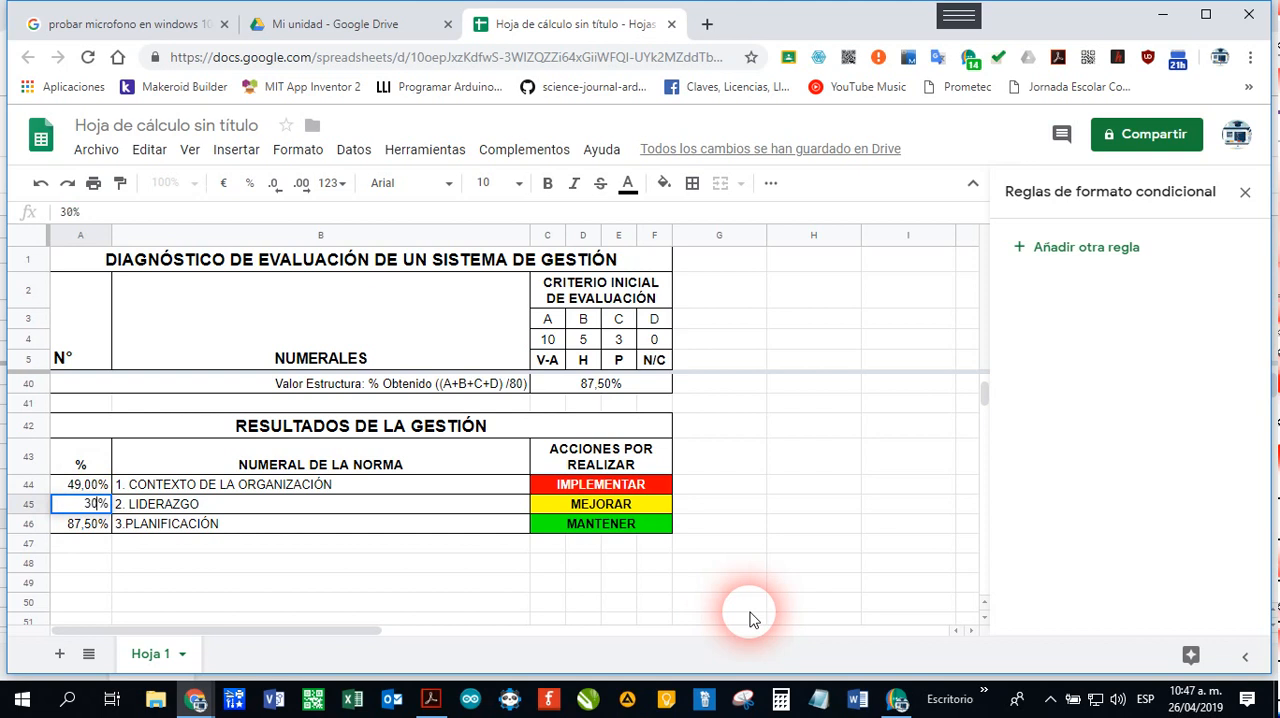
type("30%")
key("Return")
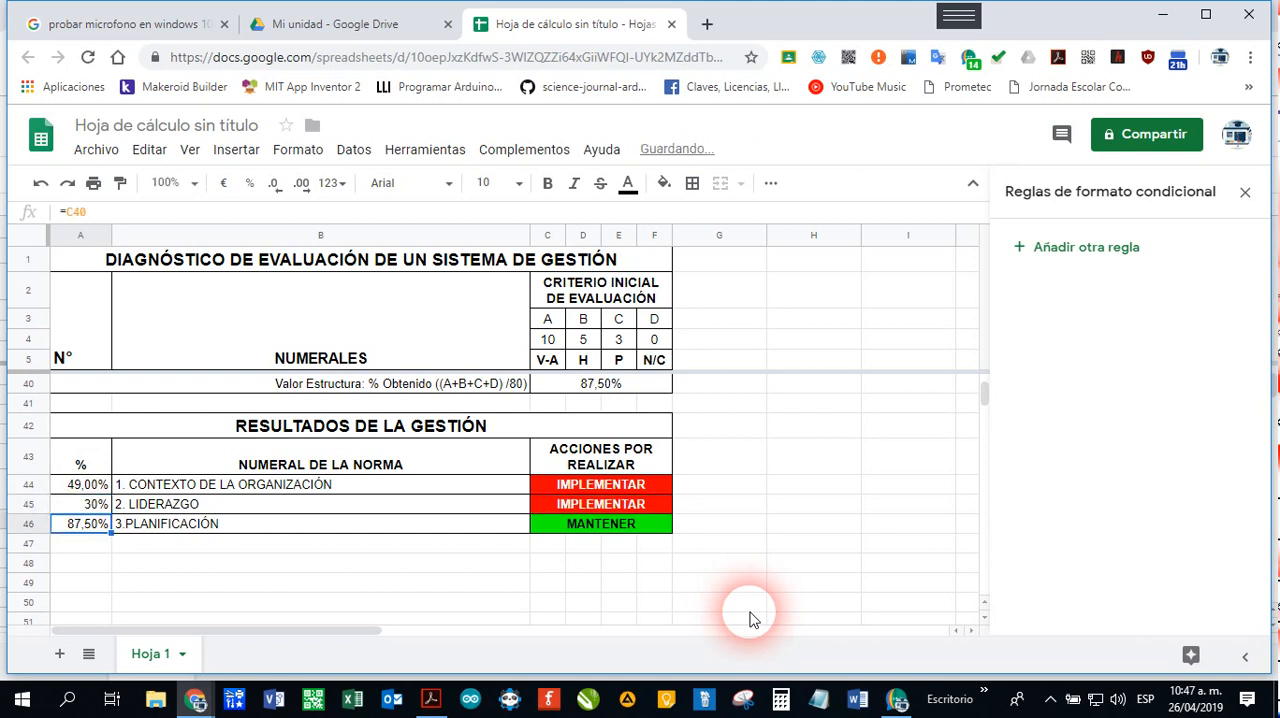
key("Up")
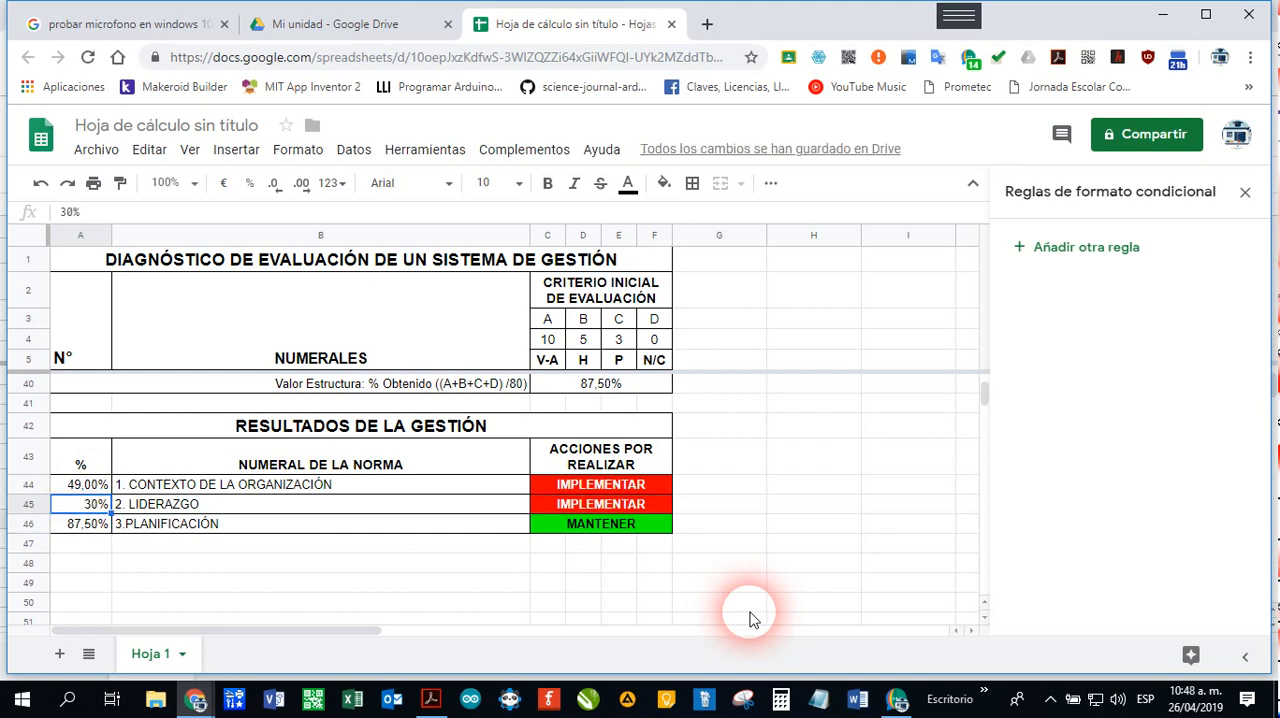
key("Return")
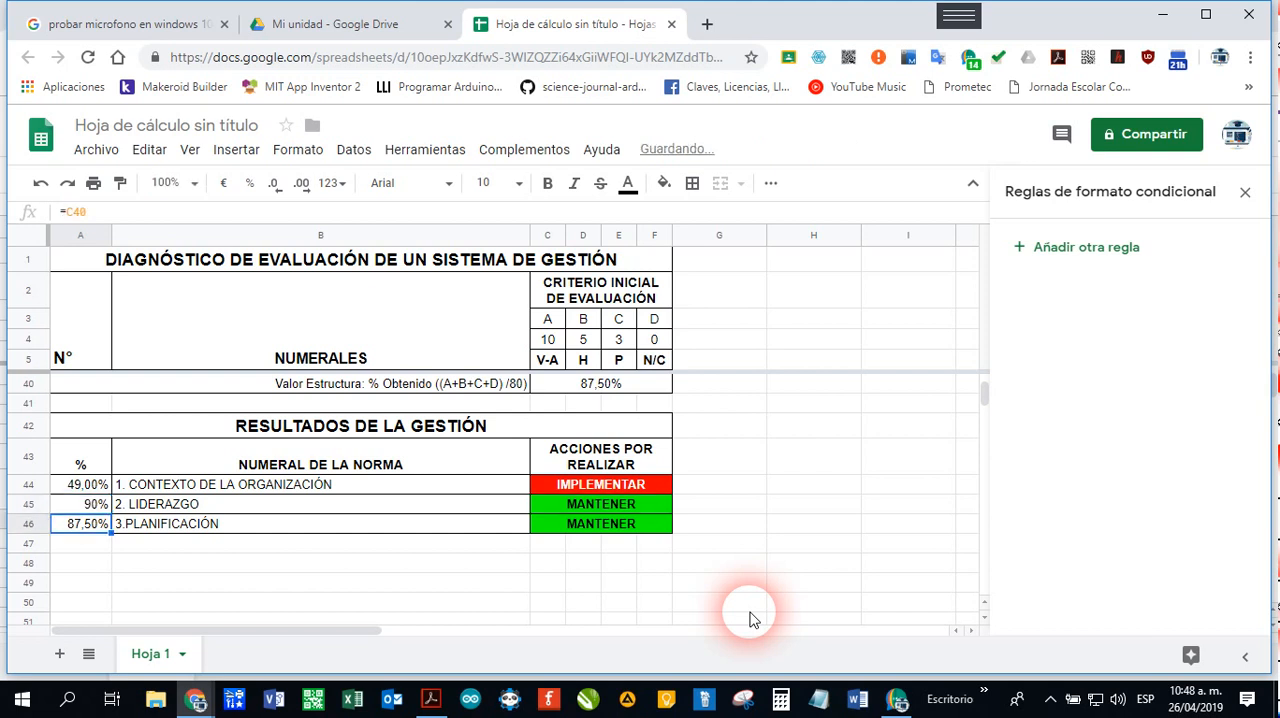
Step: Test the conditional colours by entering 65% in cell A45, the LIDERAZGO percentage
key("Up")
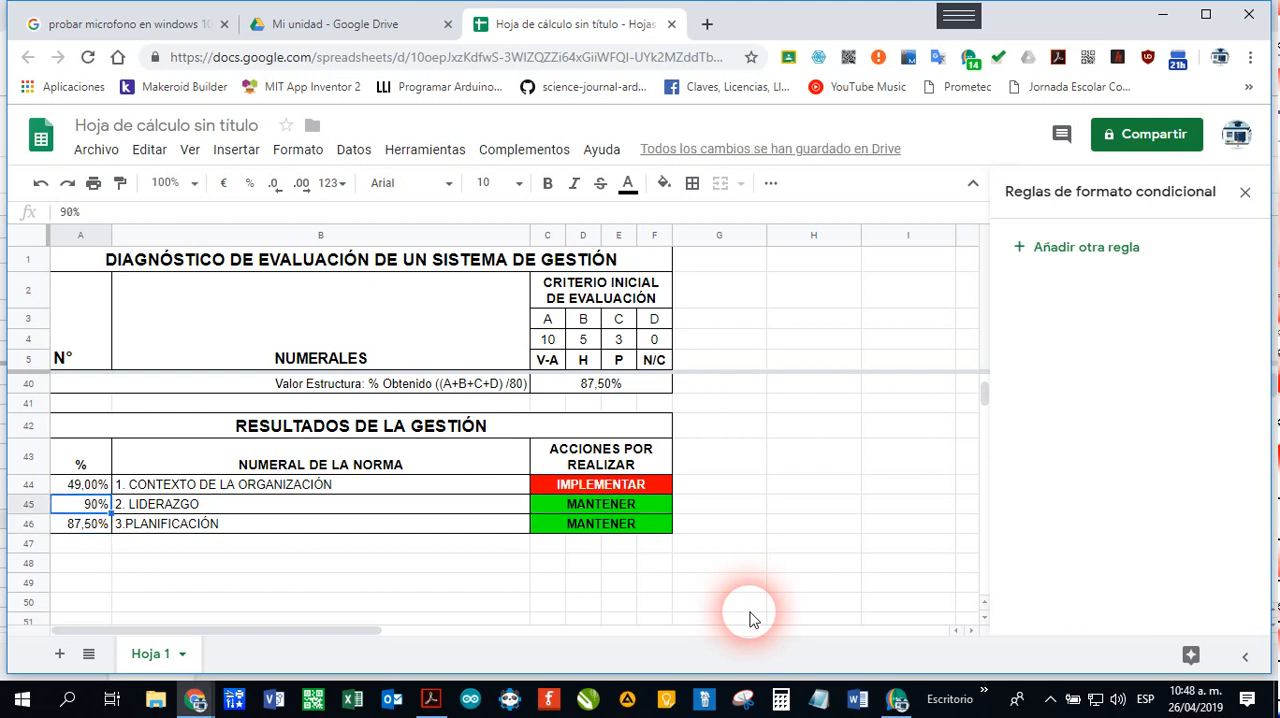
type("65")
key("Return")
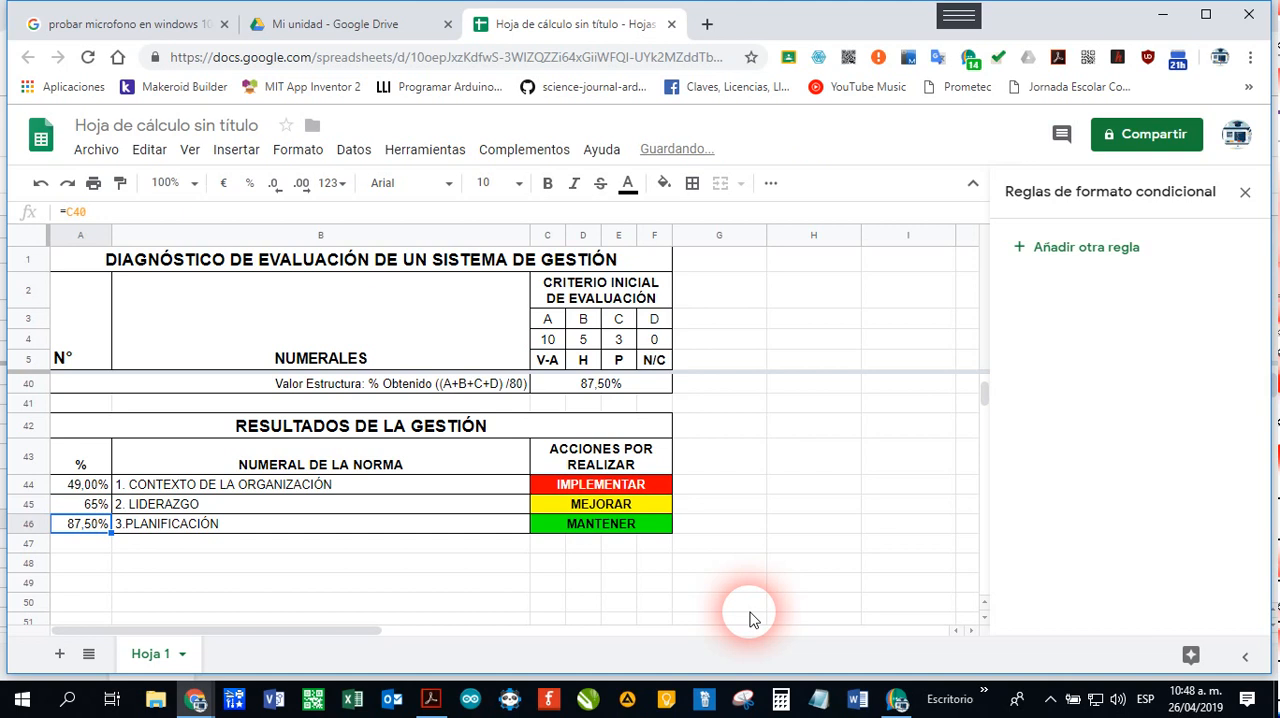
Step: Undo all the test percentages entered in A45 to restore its =C28 formula
key("ctrl+z")
key("ctrl+z")
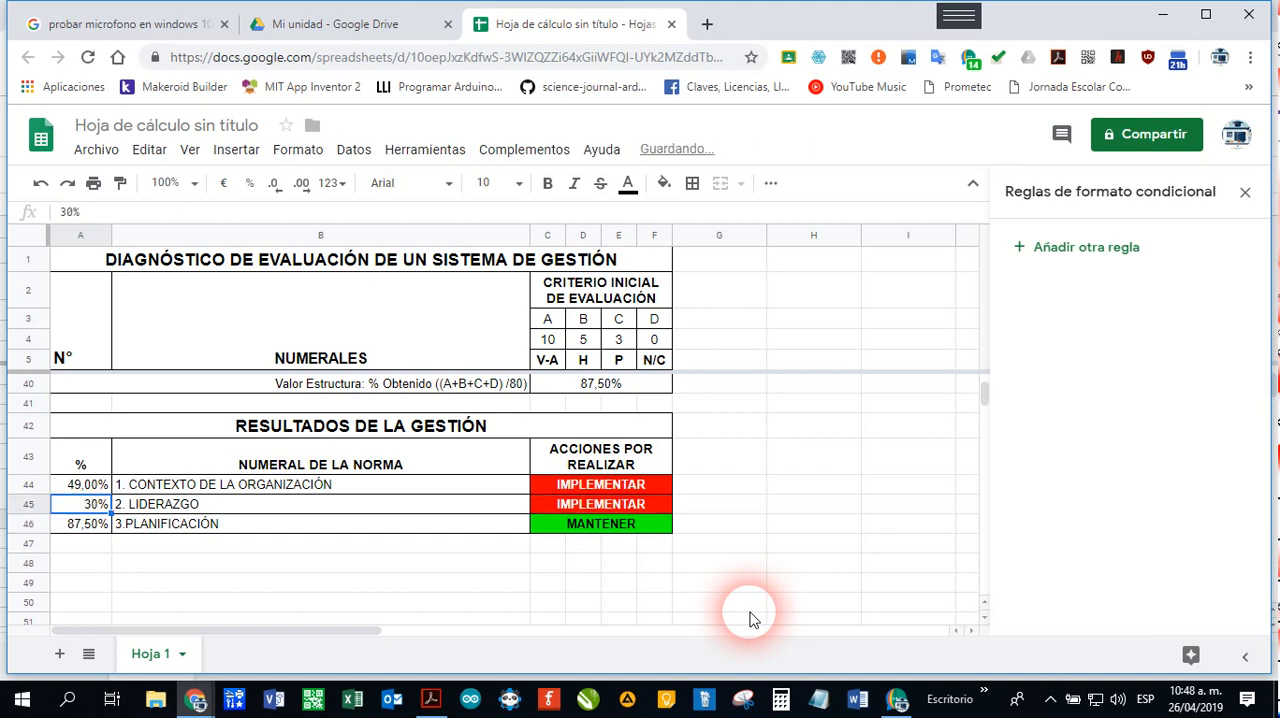
key("ctrl+z")
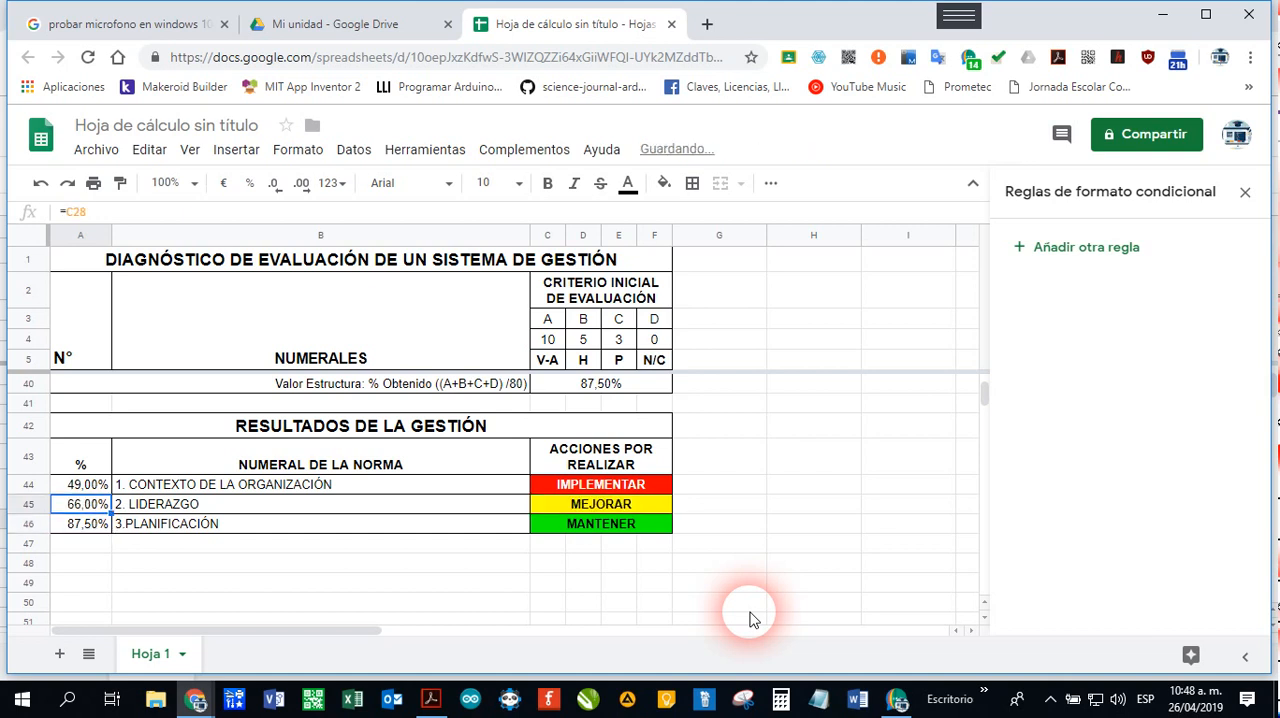
Step: Add the labels RESULTADO TOTAL DE LA GESTIÓN in B48 and CALIFICACIÓN GLOBAL DE LA GESTIÓN in B49
left_click(503, 527)
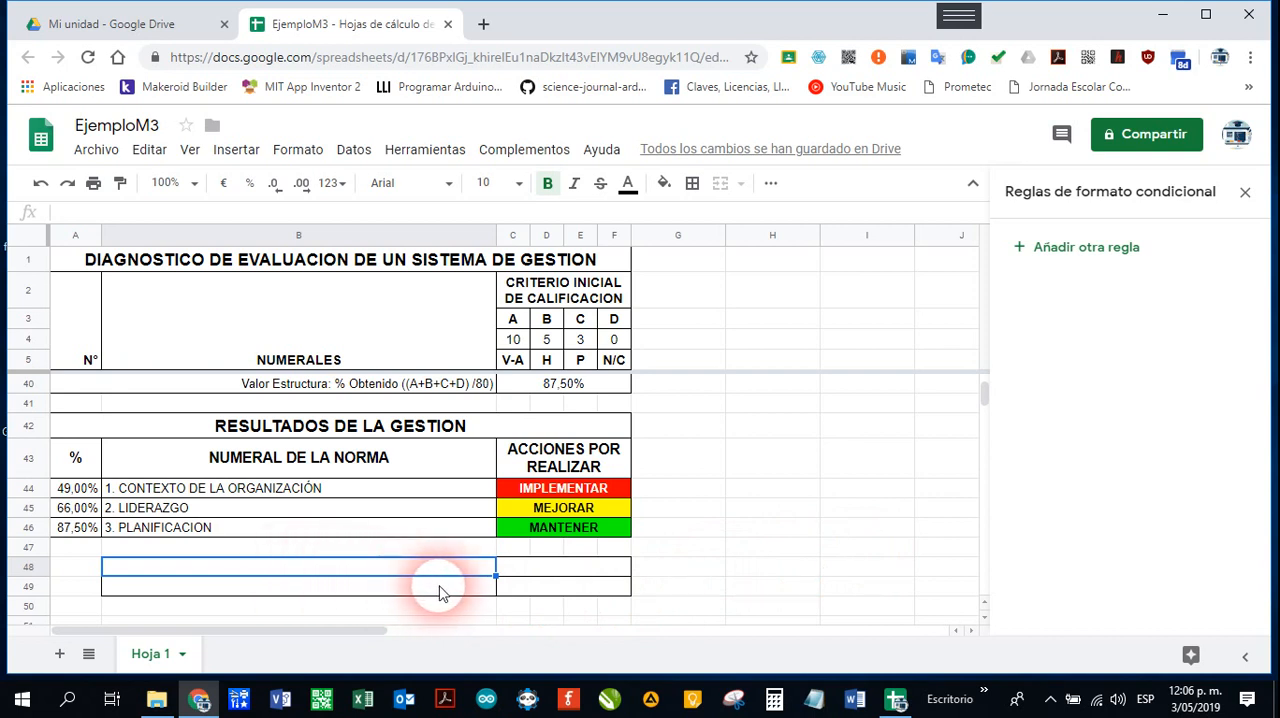
type("RESULTADO TOTAL DE LA GESTIÓN")
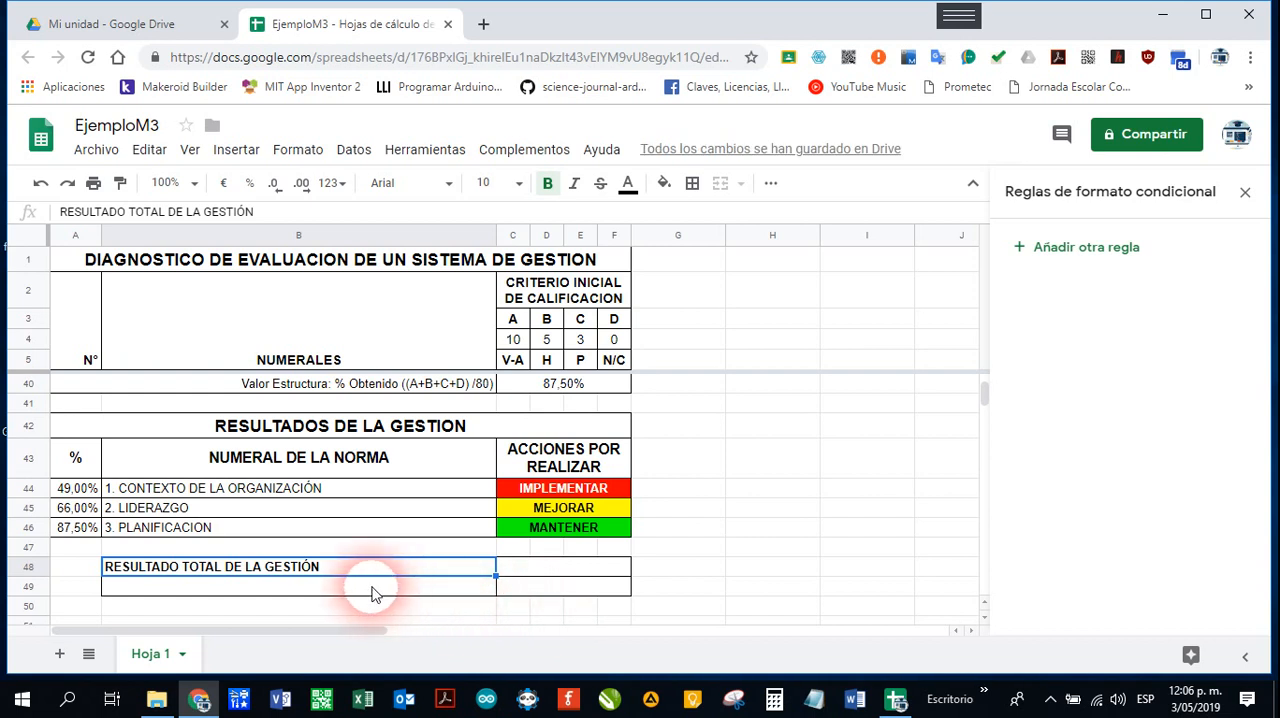
left_click(370, 592)
type("CALIFICACIÓN GLOBAL DE LA GESTIÓN")
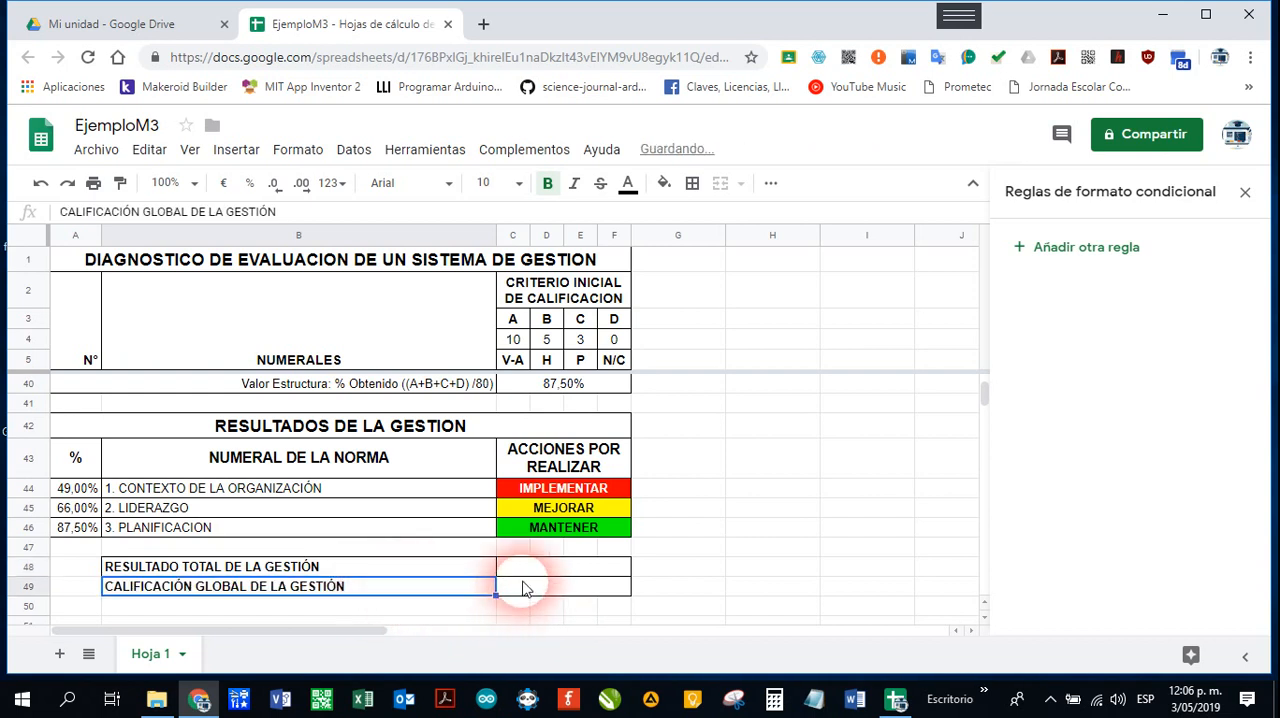
Step: Enter =PROMEDIO(A44:A46) in C48 and =SI(C48>=80%;"ALTO";SI(C48>=50%;"MEDIO";"BAJO")) in C49
key("ctrl+z")
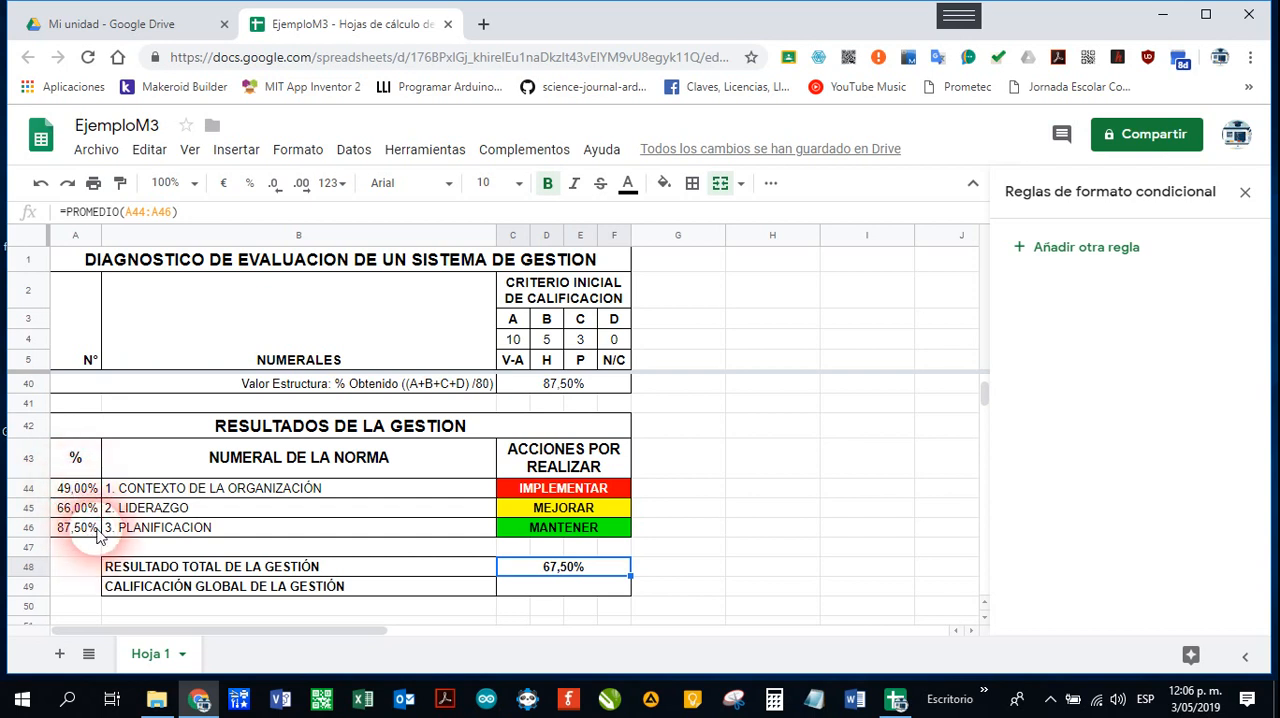
left_click(570, 584)
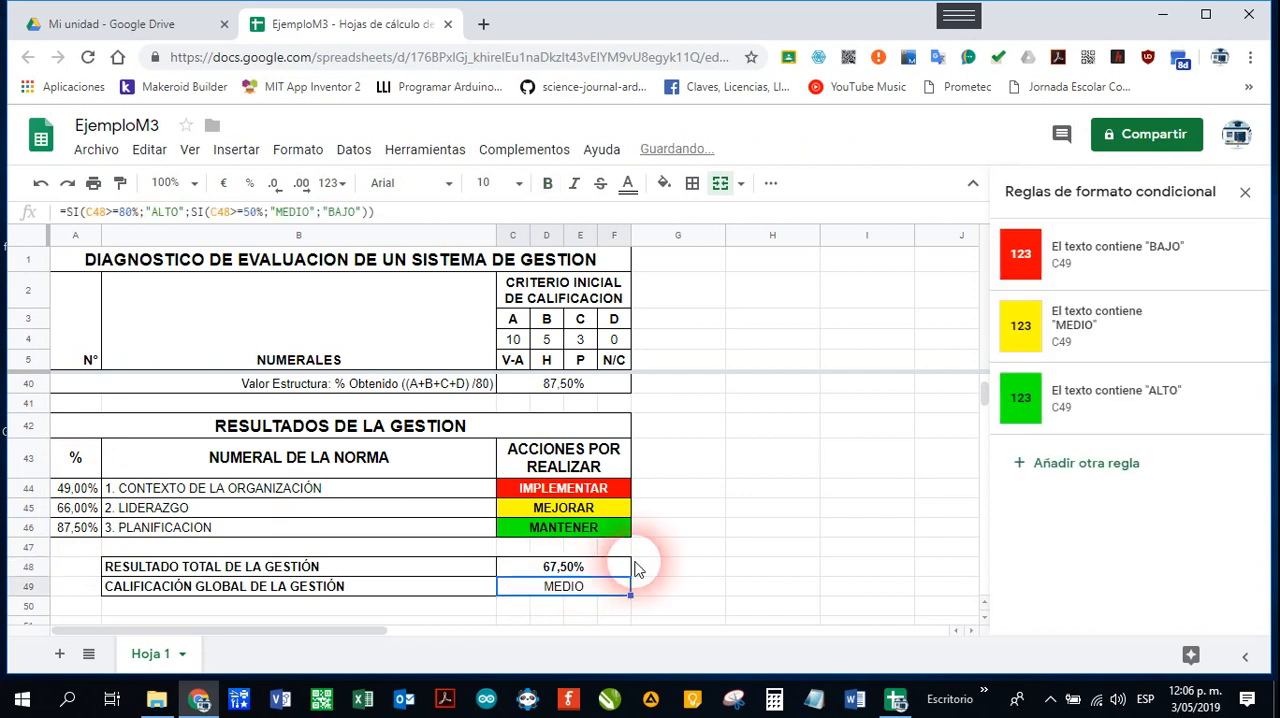